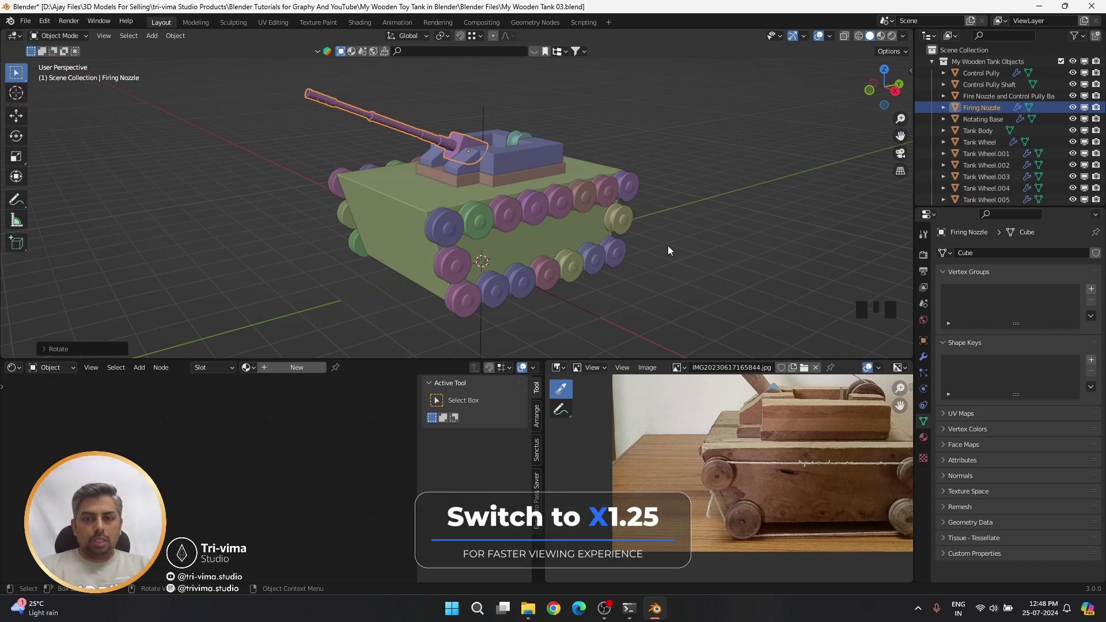
- Enlarge the 3D viewport and examine the strings on the wheels, barrel and pulley in the reference photo against the tank model
middle_click_drag(668, 245, 678, 265)
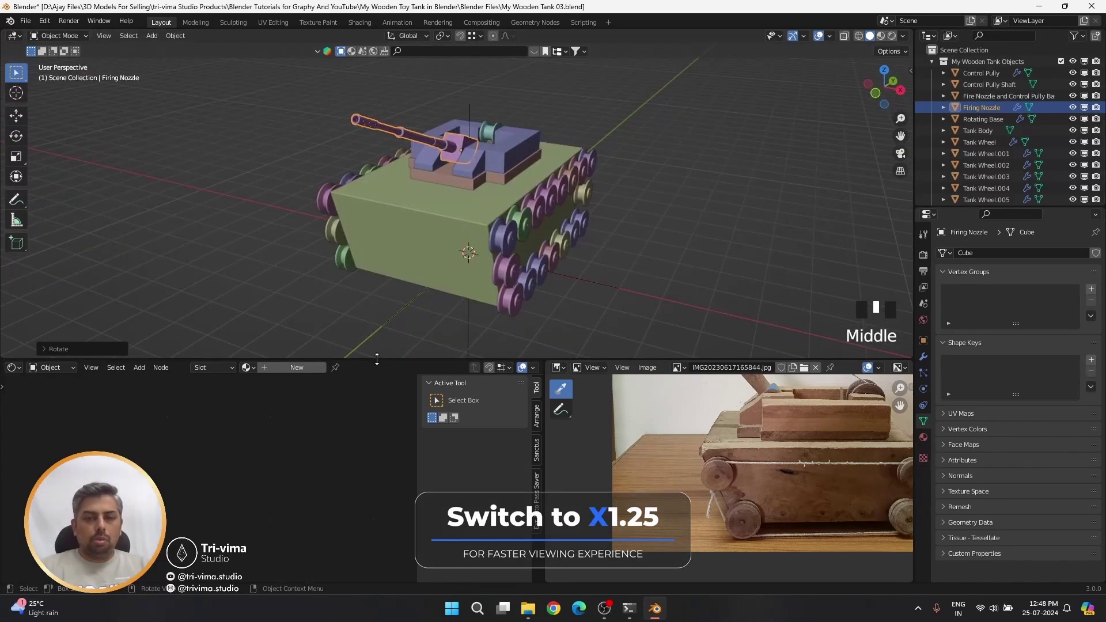
left_click_drag(377, 360, 379, 414)
scroll(752, 482, "up", 4)
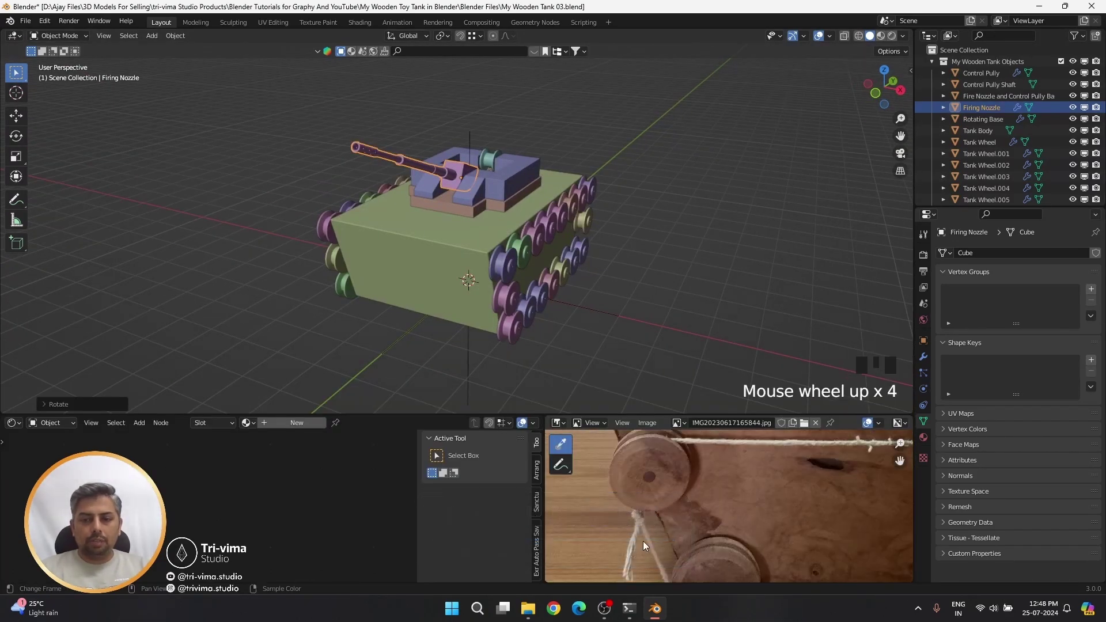
middle_click_drag(643, 541, 683, 457)
scroll(661, 523, "up", 3)
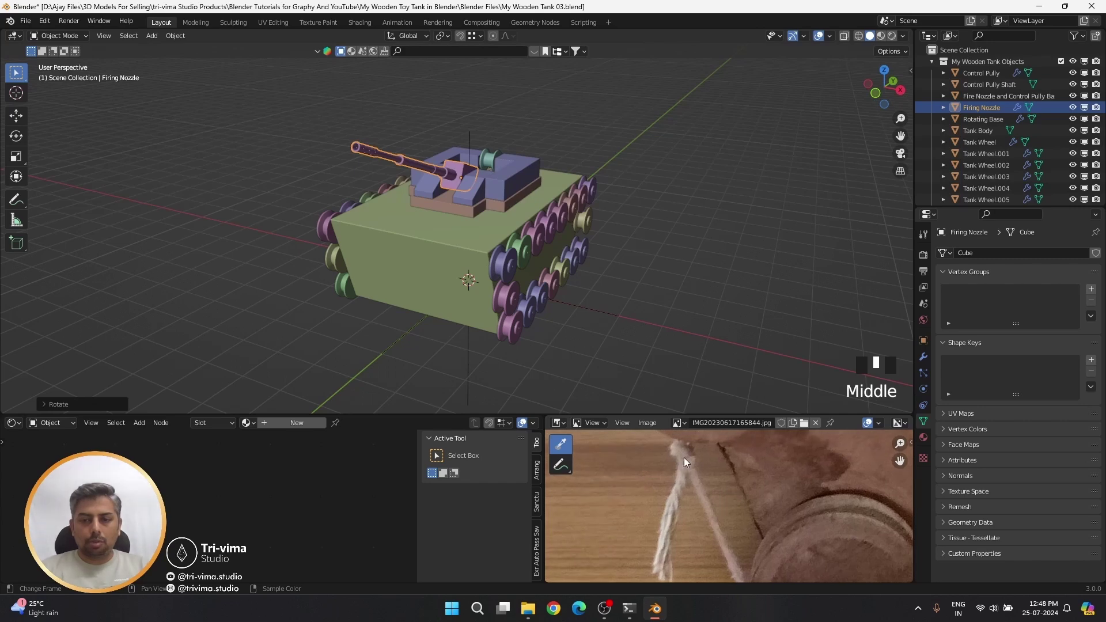
middle_click_drag(717, 495, 698, 569)
scroll(706, 510, "down", 4)
middle_click_drag(706, 510, 631, 465)
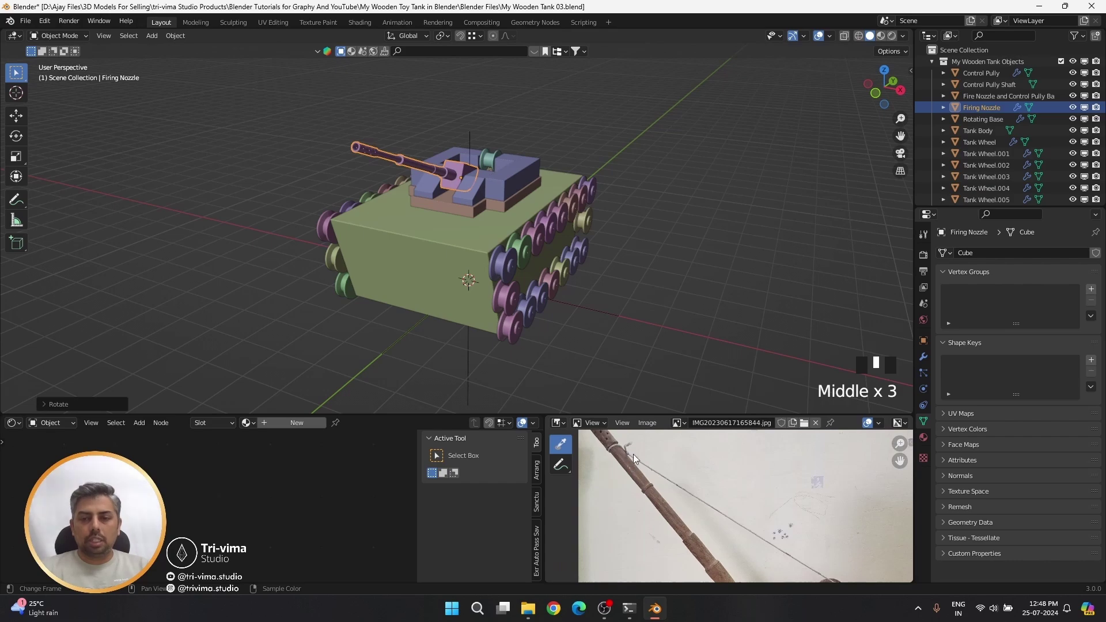
middle_click_drag(729, 533, 702, 491)
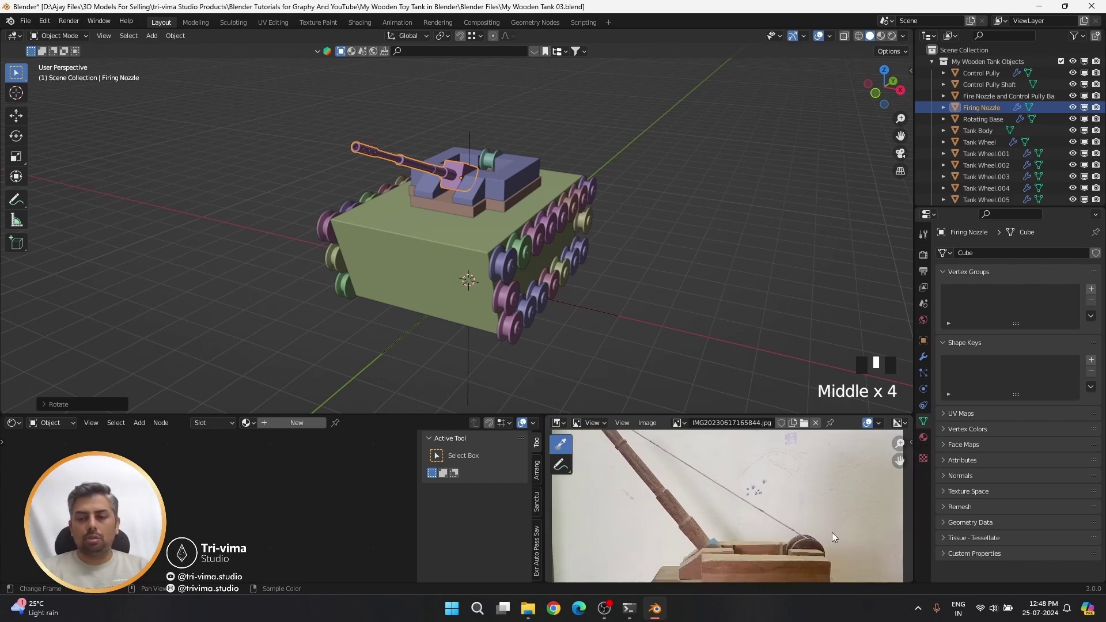
middle_click_drag(492, 285, 649, 337)
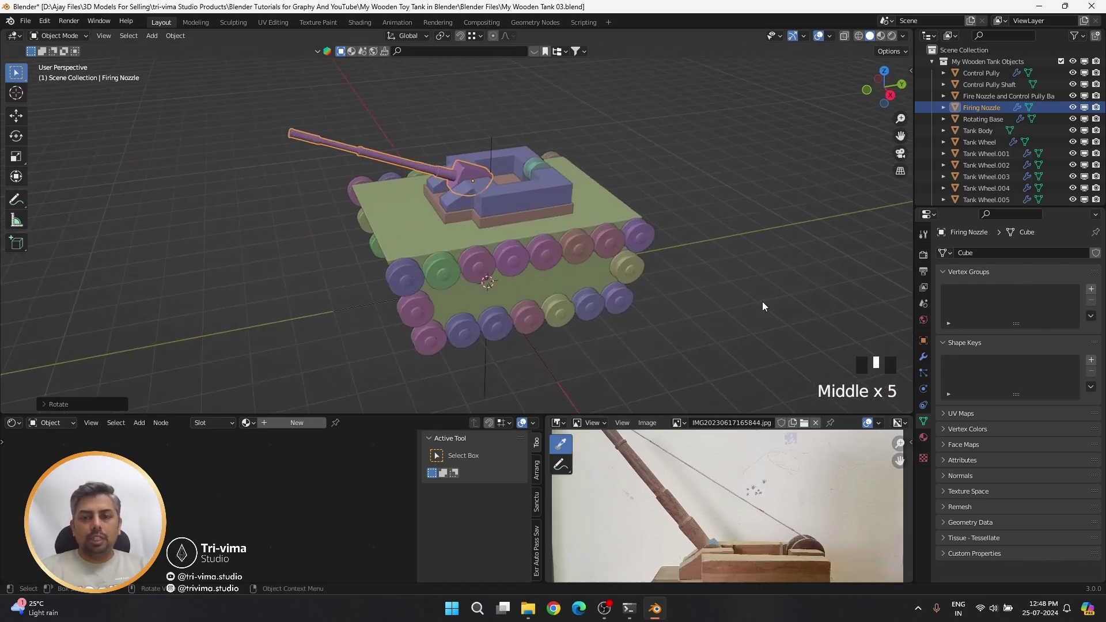
middle_click_drag(762, 306, 392, 309, "shift")
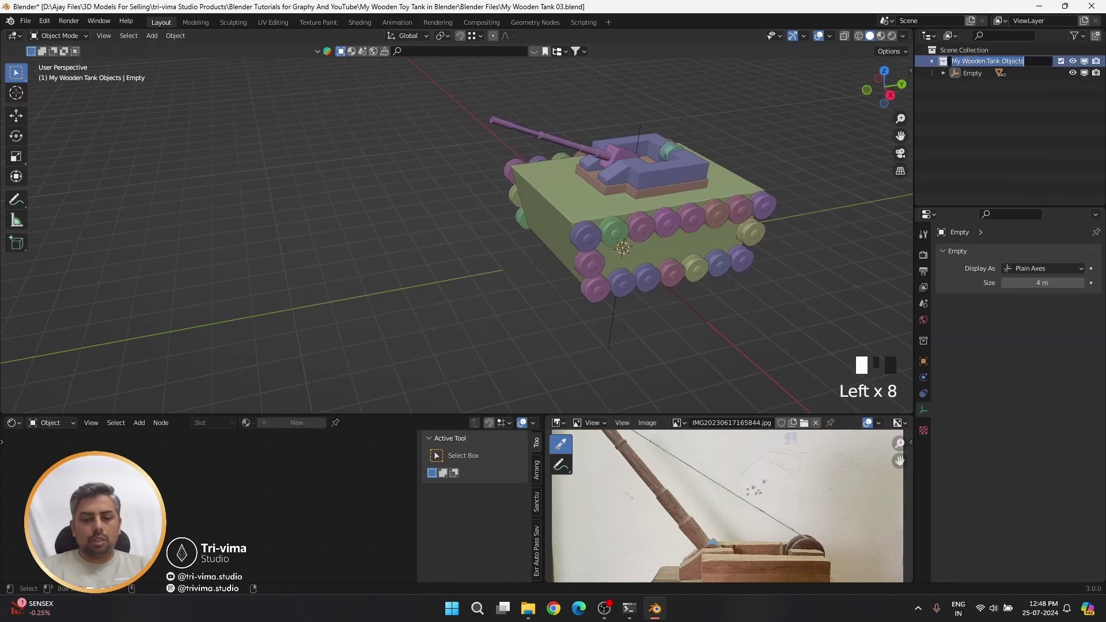
- Rename the Empty object to "My Wooden Tank Empty" and collapse the My Wooden Tank Objects collection
left_click(970, 73)
double_click(967, 74)
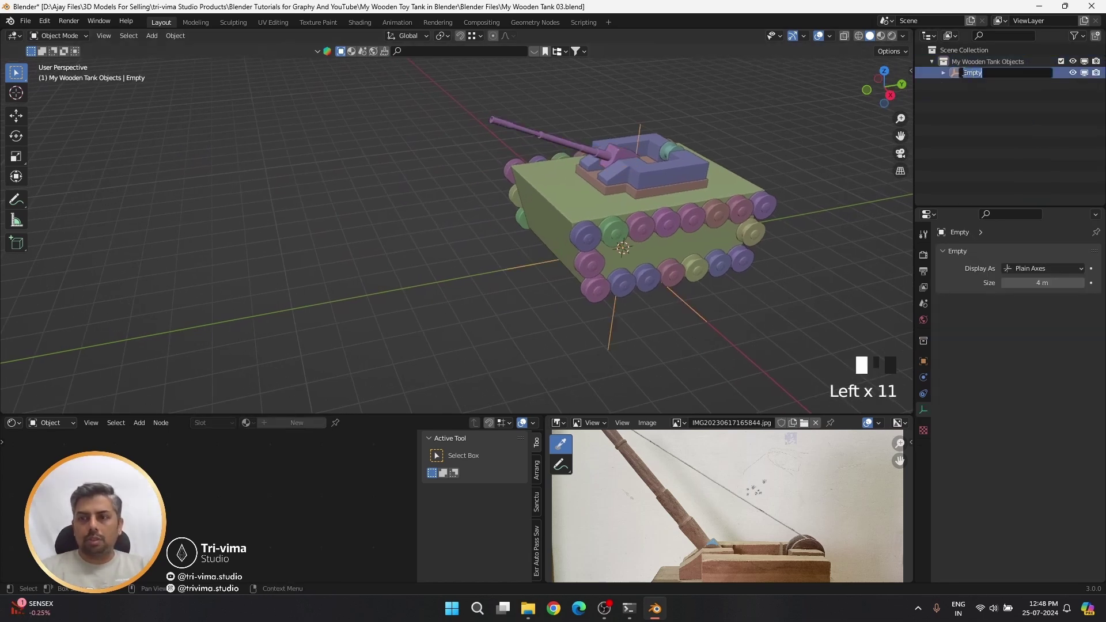
left_click(964, 74)
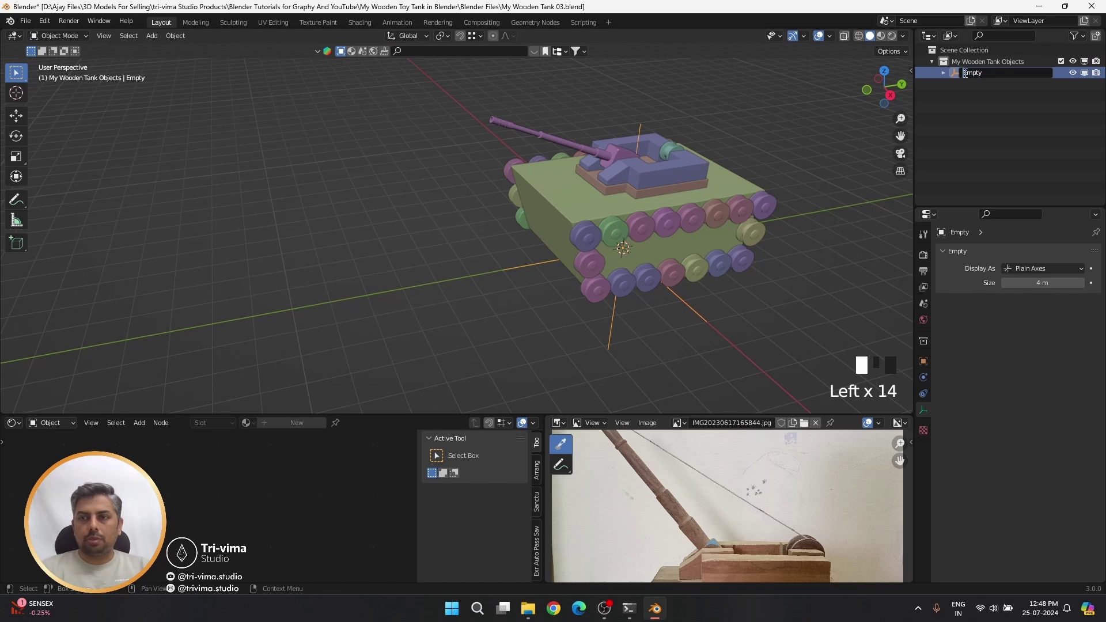
type("My Wooden Tank")
key("Return")
left_click(931, 61)
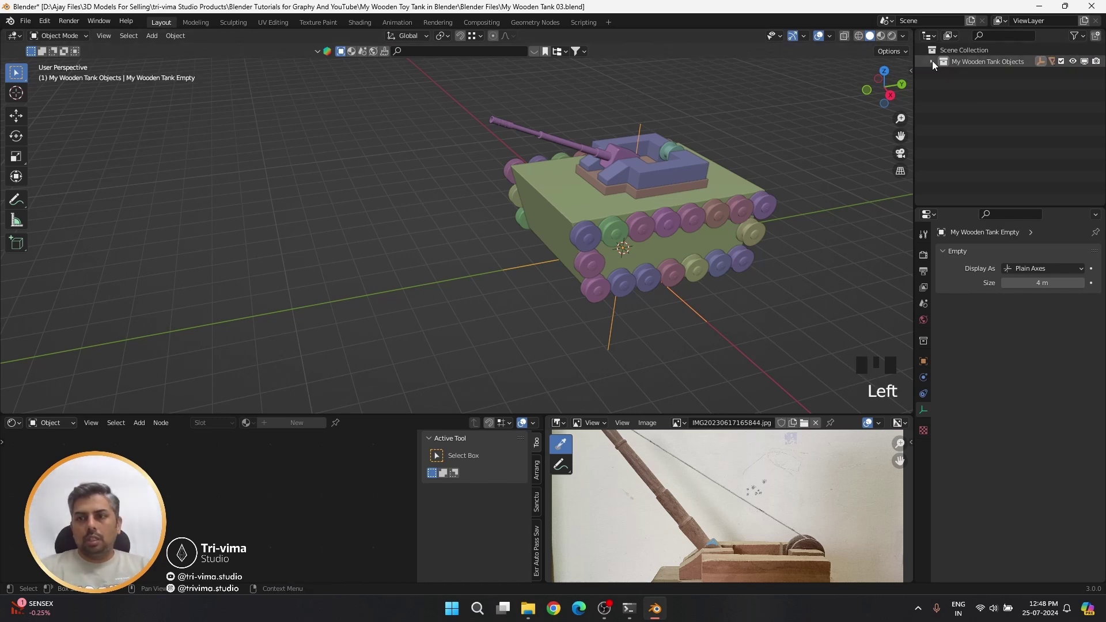
- Add a mesh circle with 12 vertices directly in the Scene Collection
left_click(933, 51)
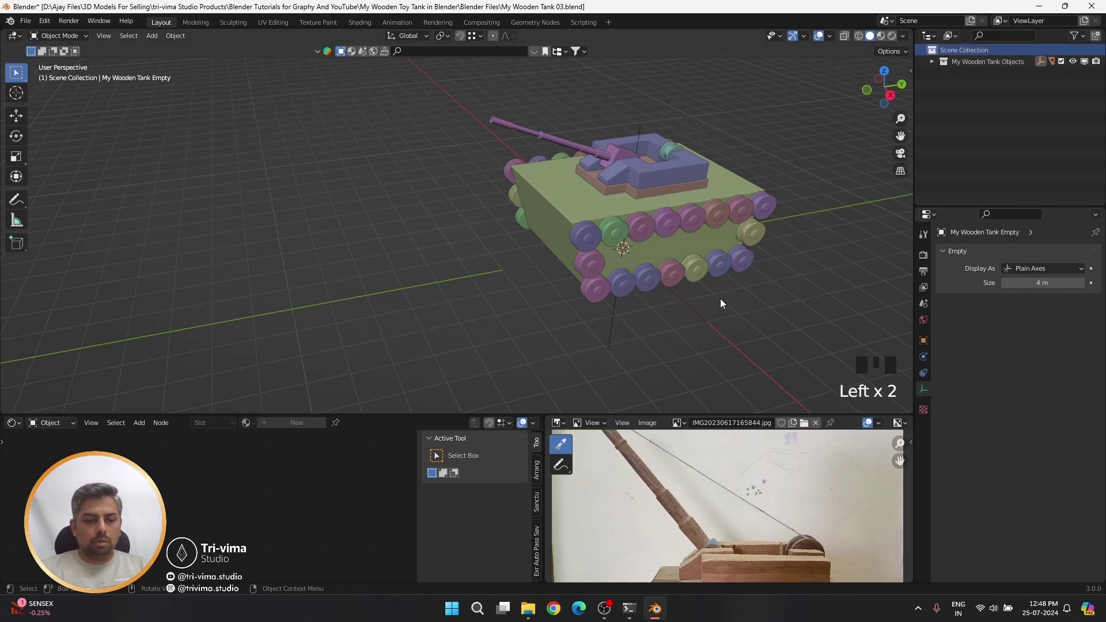
key("shift+a")
mouse_move(720, 298)
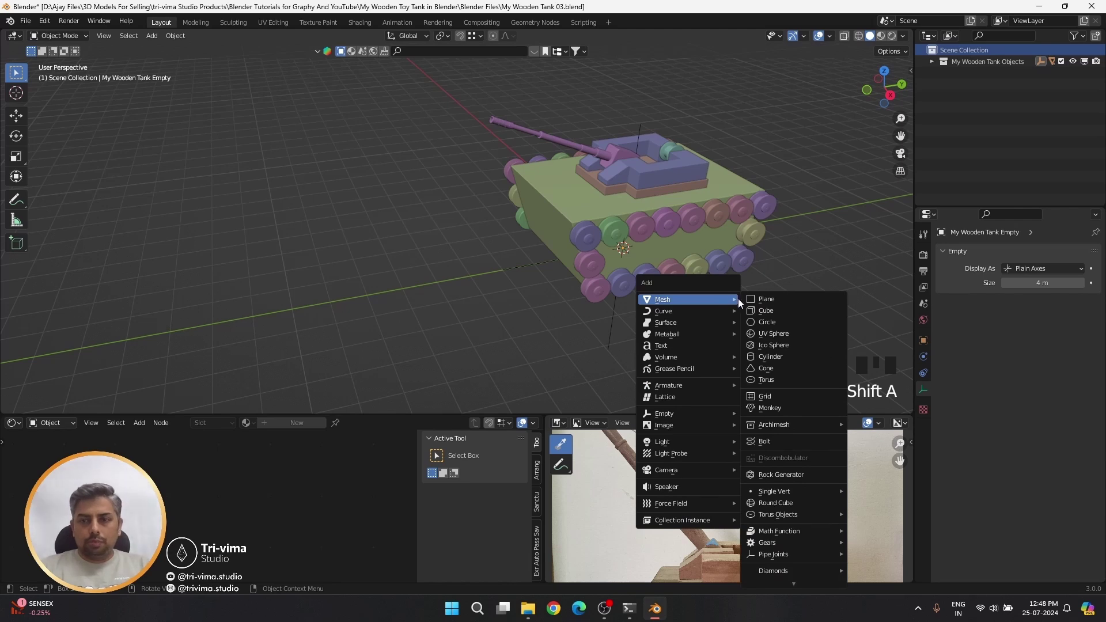
left_click(758, 321)
left_click(142, 280)
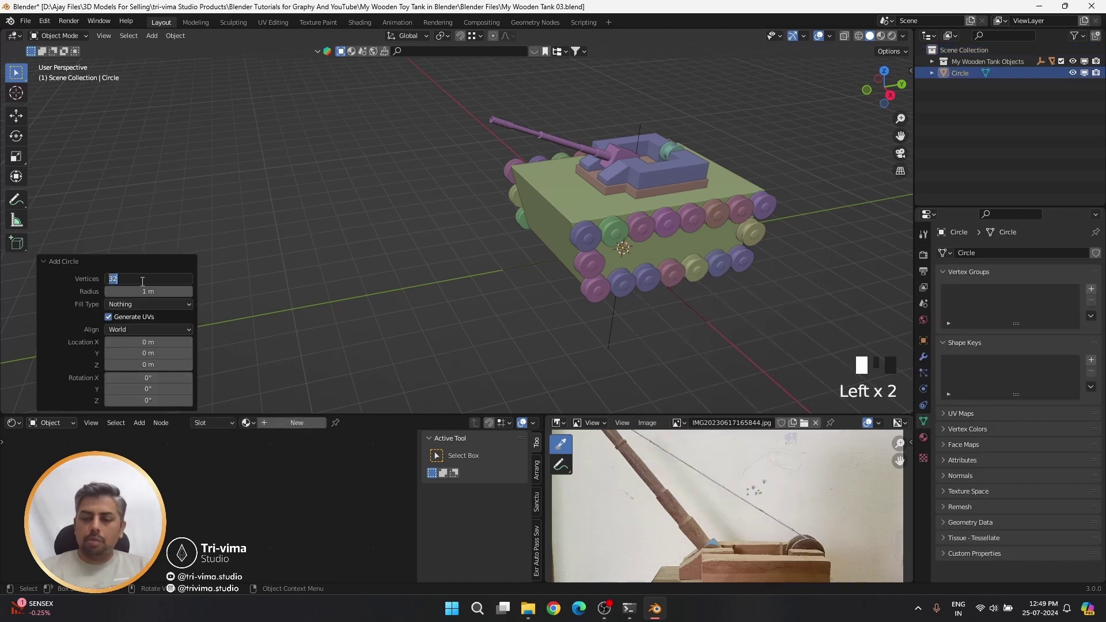
type("12")
key("Return")
- Switch the viewport to wireframe shading and frame the new circle for a close view
key("z")
left_click(589, 356)
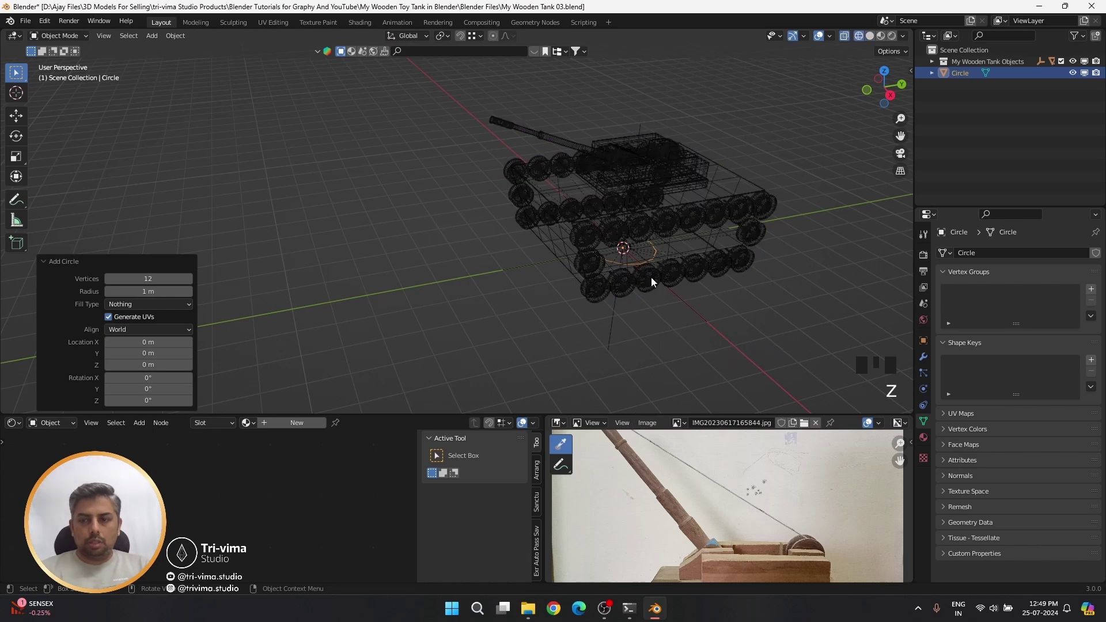
key("KP_Decimal")
middle_click_drag(651, 282, 247, 329)
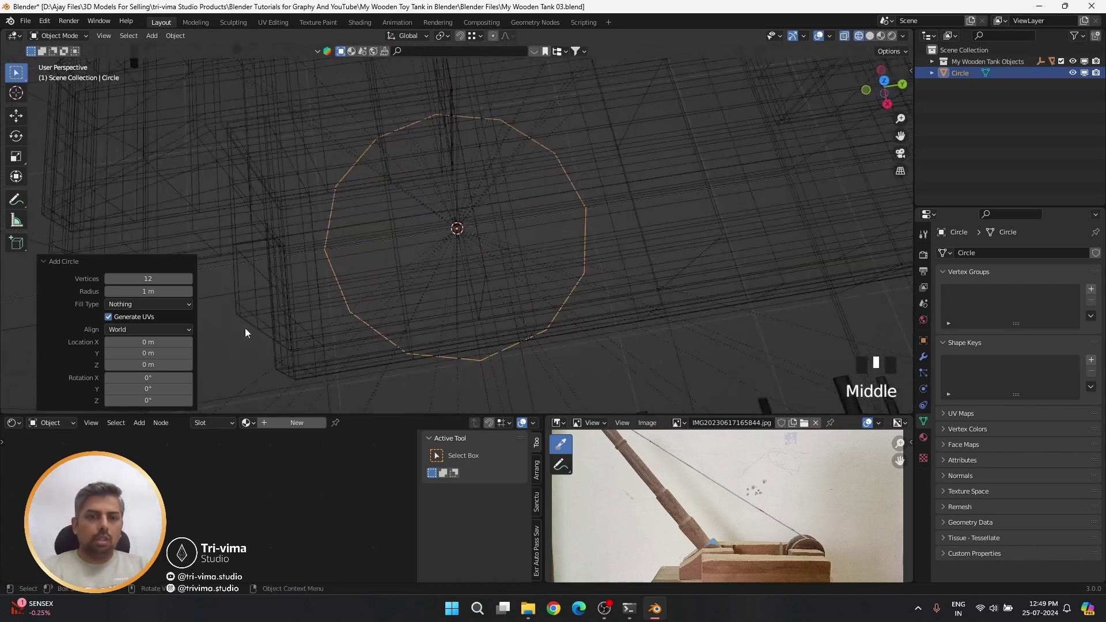
- Try vertex counts of 6, 8 and 12 on the new circle
left_click(147, 280)
type("6")
key("Return")
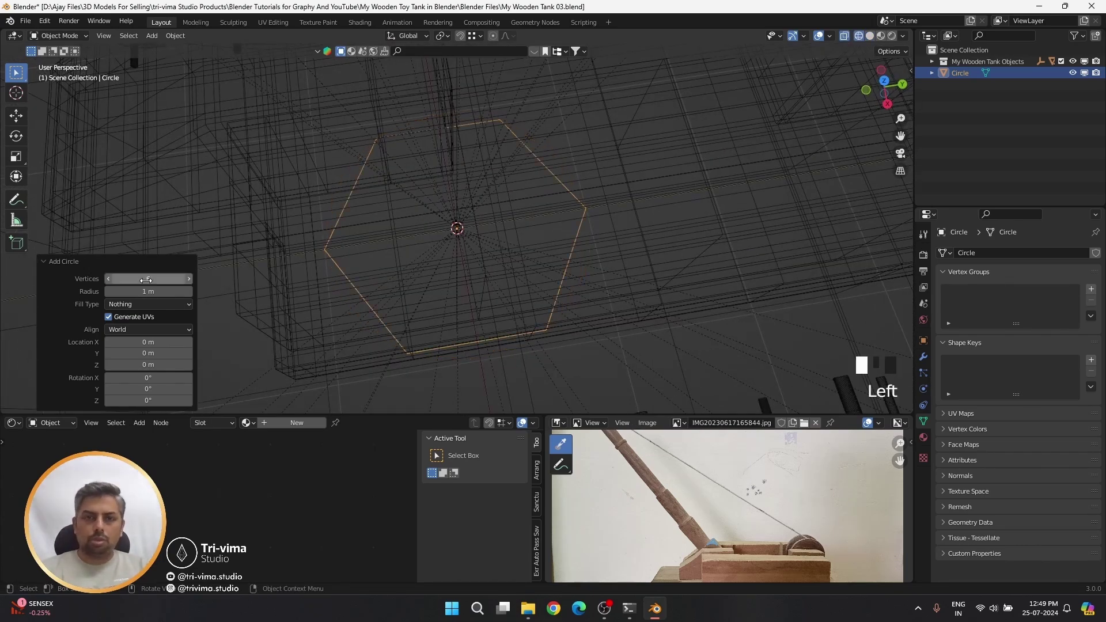
double_click(146, 280)
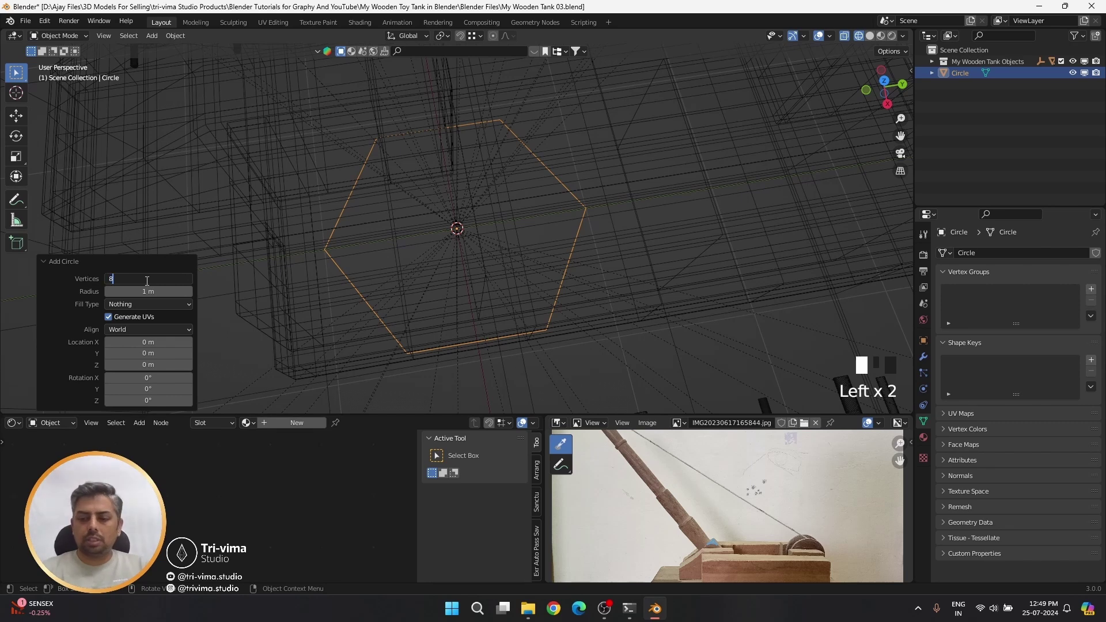
key("Return")
left_click_drag(147, 280, 146, 280)
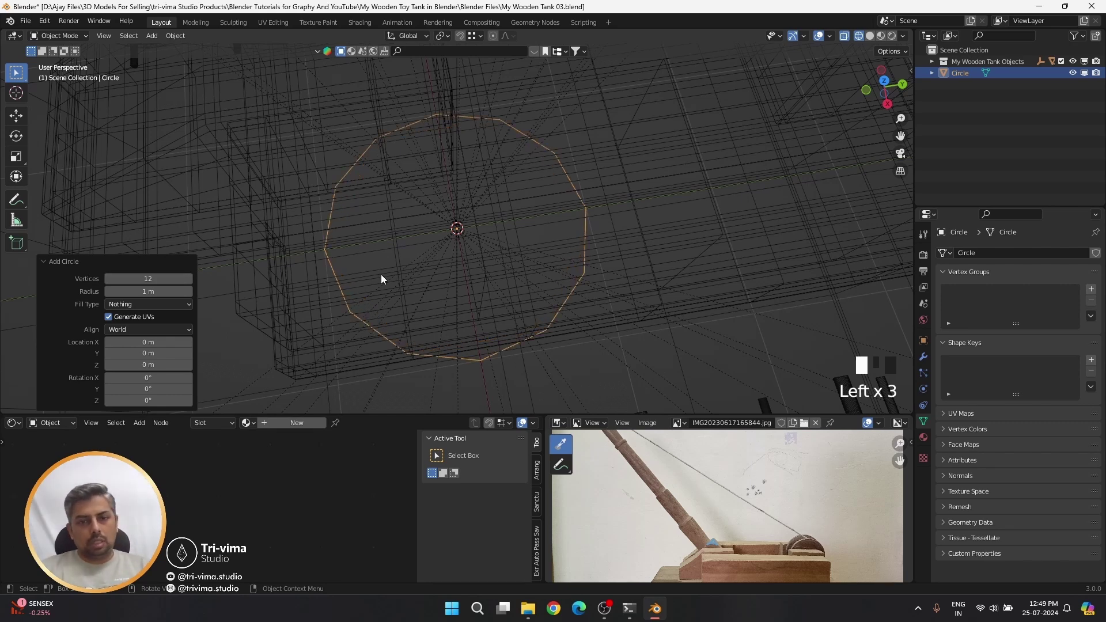
- Set the circle's vertex count to 8
left_click(153, 280)
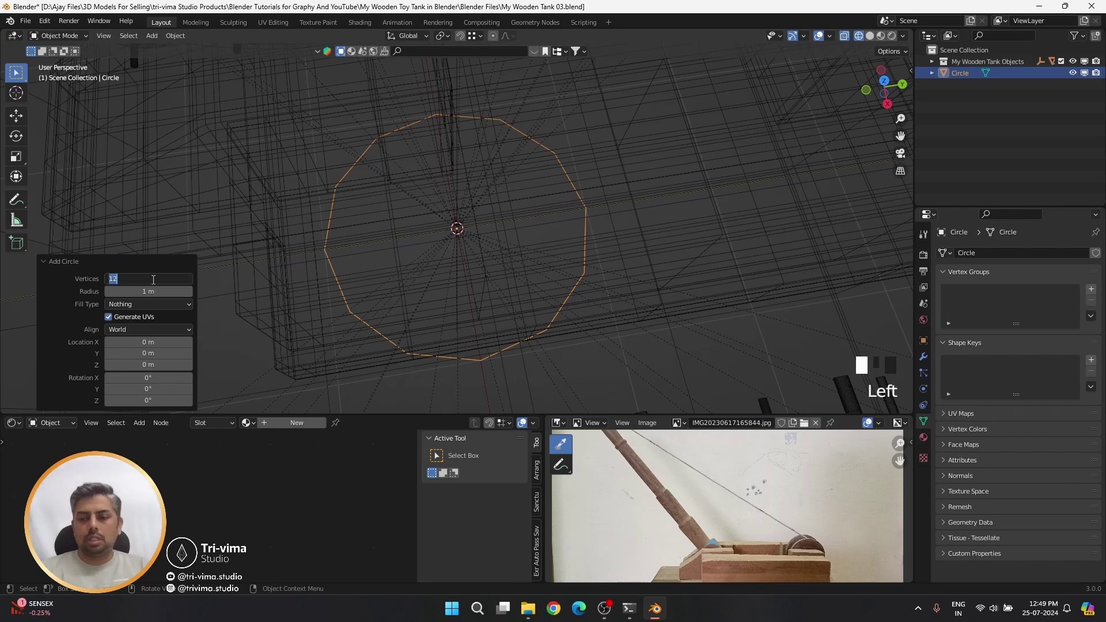
type("8")
key("Return")
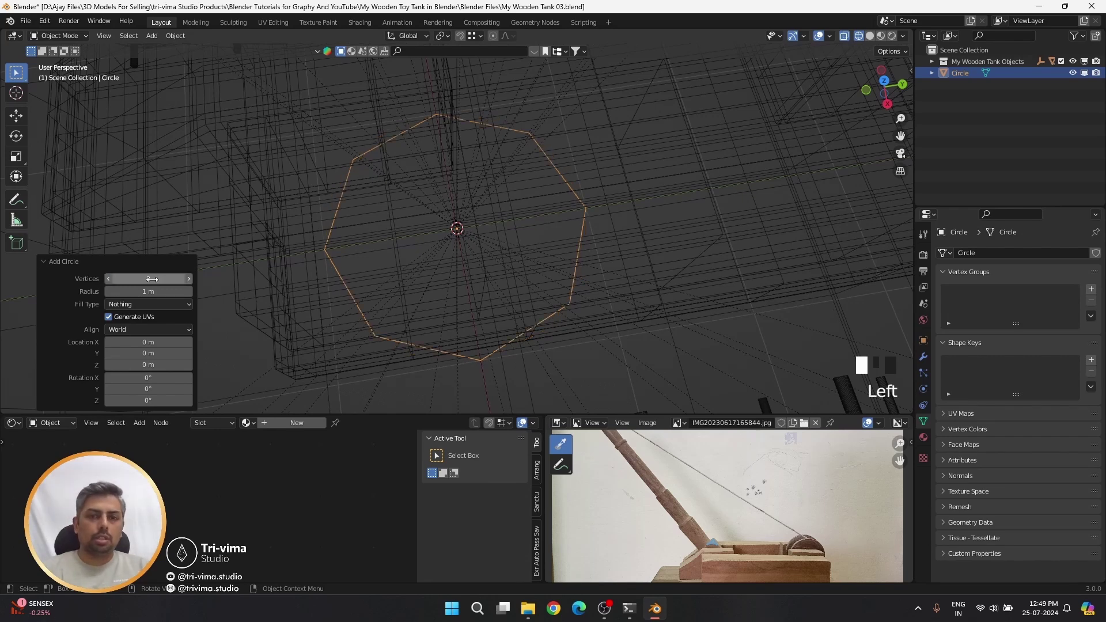
left_click_drag(152, 279, 152, 279)
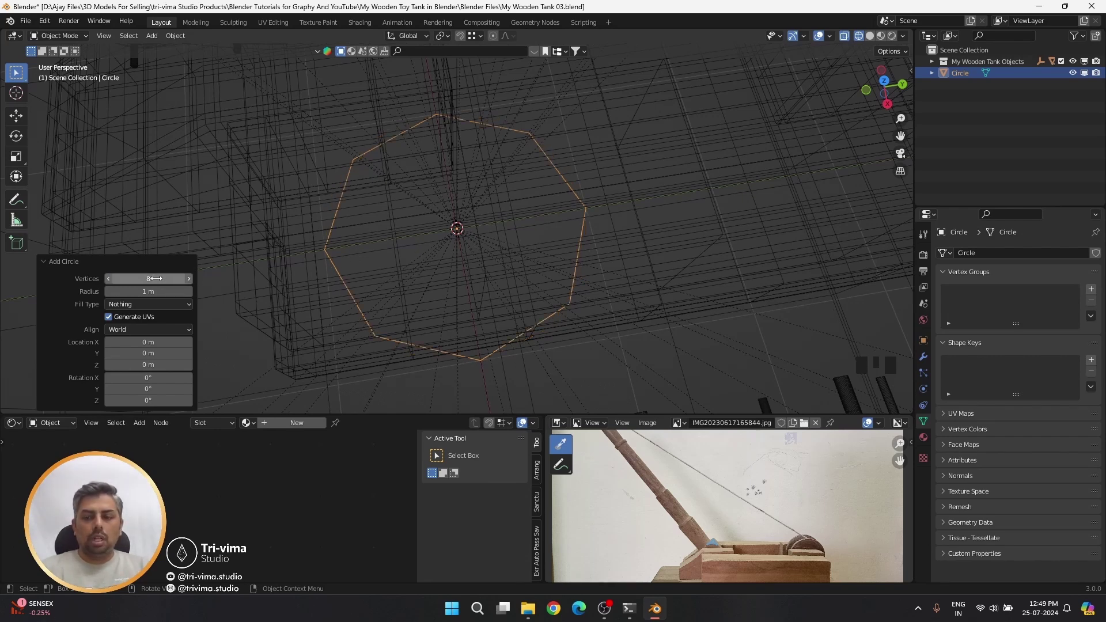
- In top view, move the circle about -6.08 m along the X axis, clear of the tank
key("KP_7")
scroll(452, 246, "down", 4)
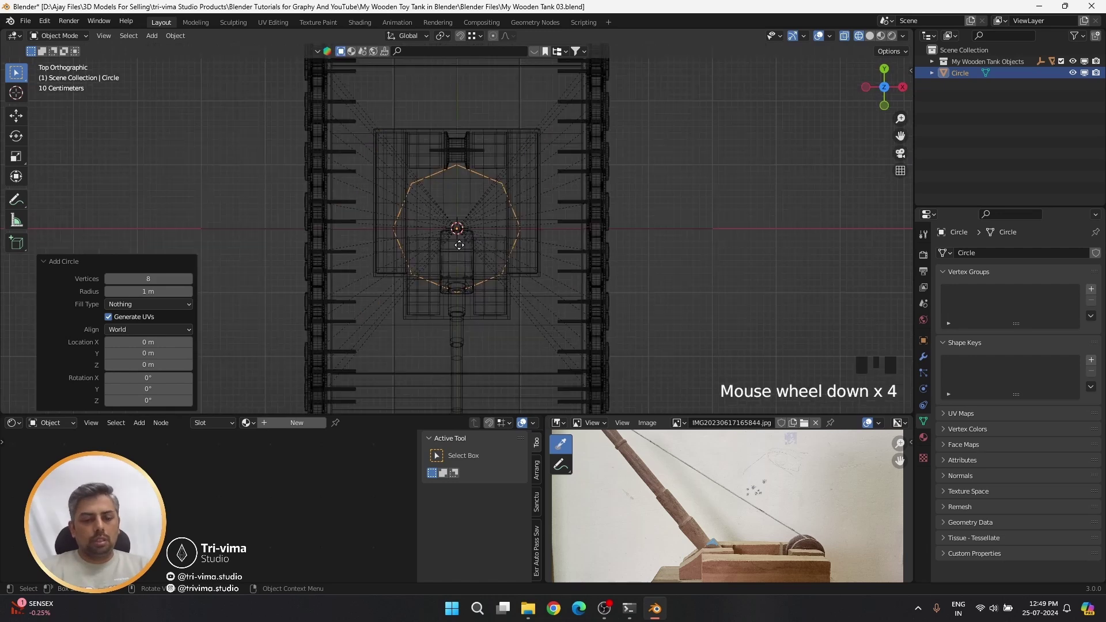
key("g")
key("x")
left_click(92, 256)
middle_click_drag(96, 258, 442, 257, "shift")
scroll(442, 256, "up", 4)
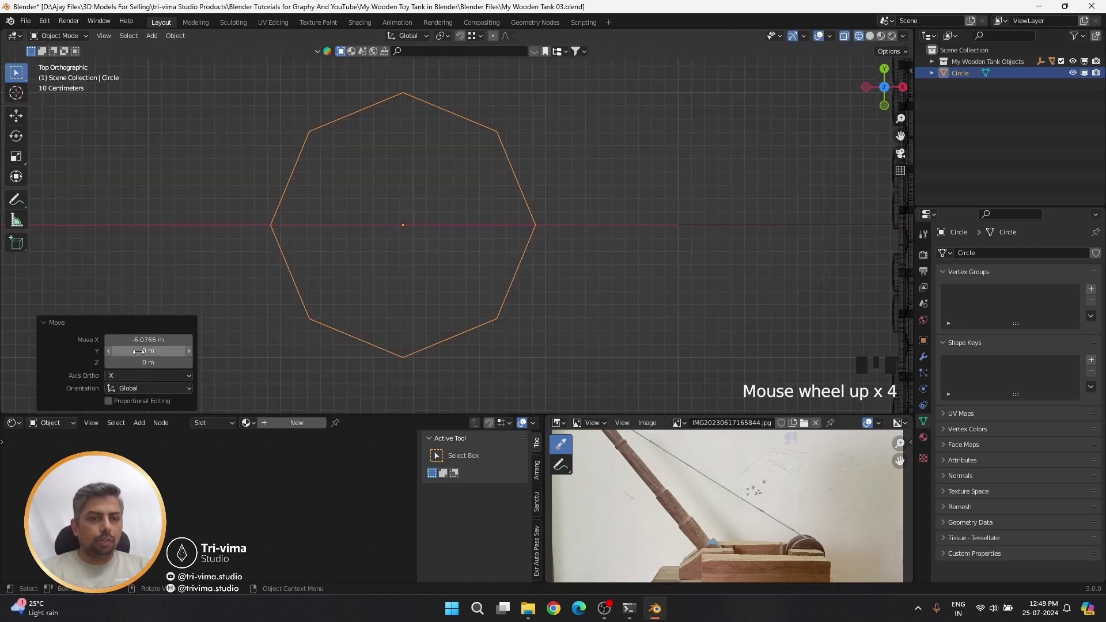
left_click(43, 322)
- In Edit Mode with vertex selection, scale all of the circle's vertices down to a small thread-sized ring
key("Tab")
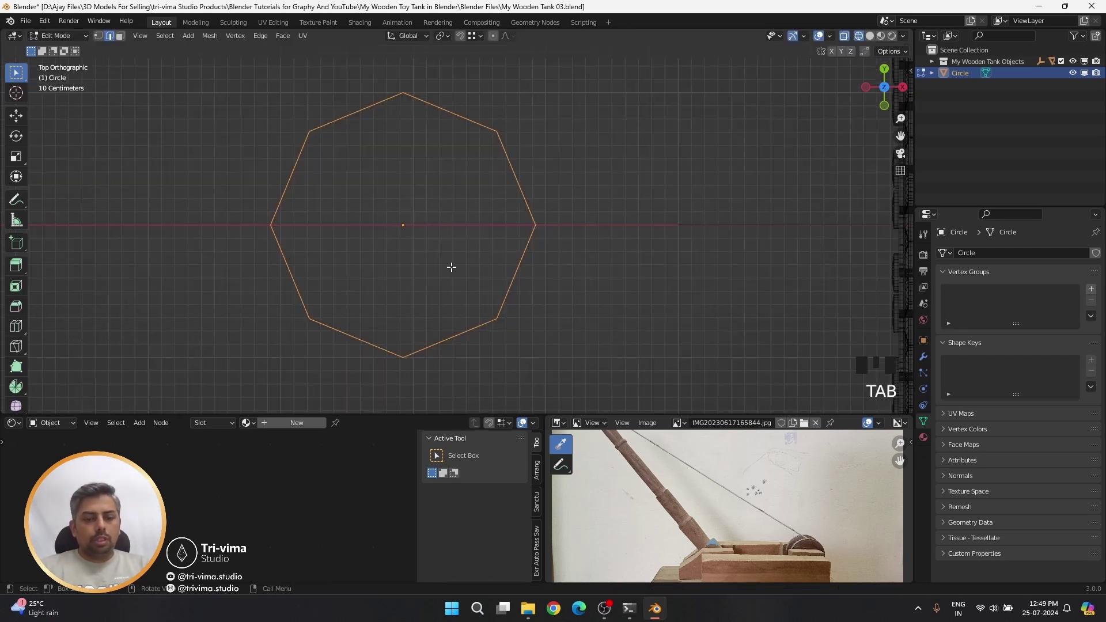
key("a")
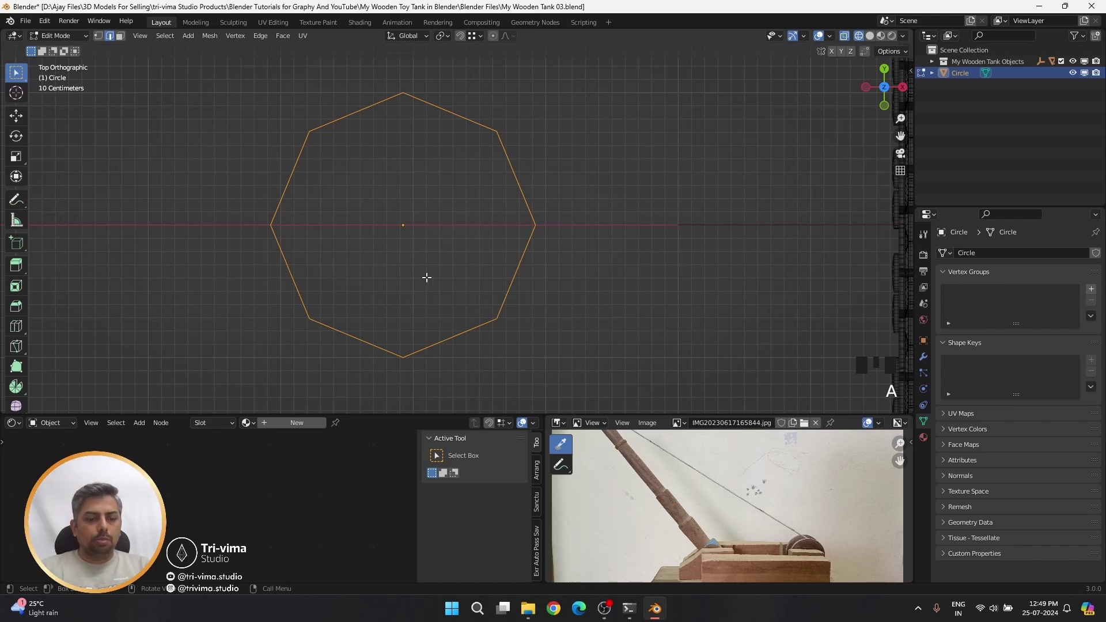
key("1")
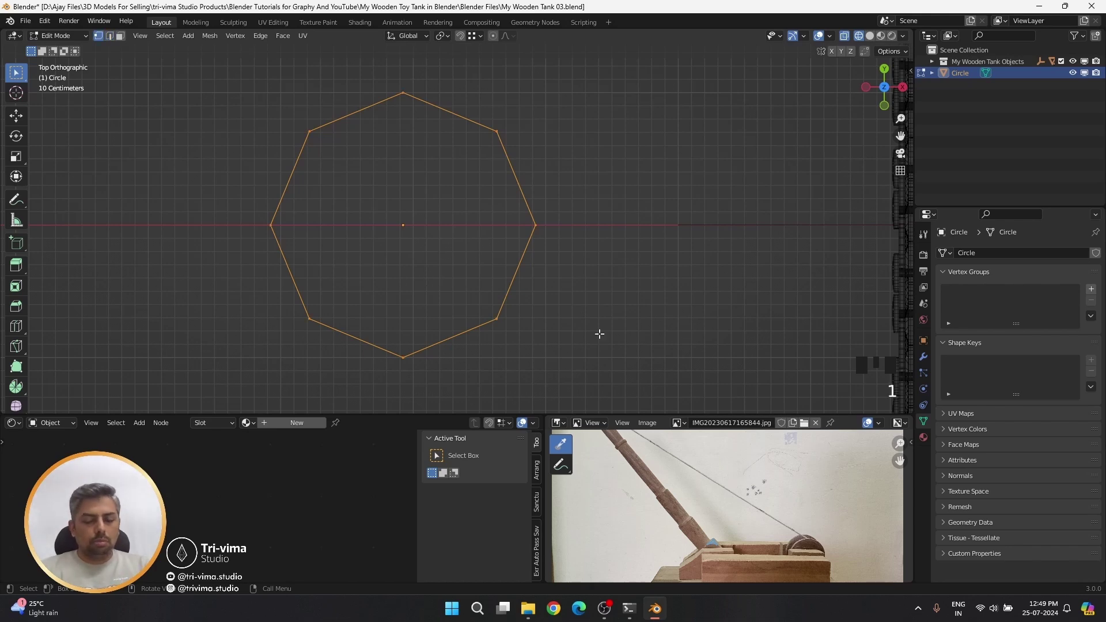
key("s")
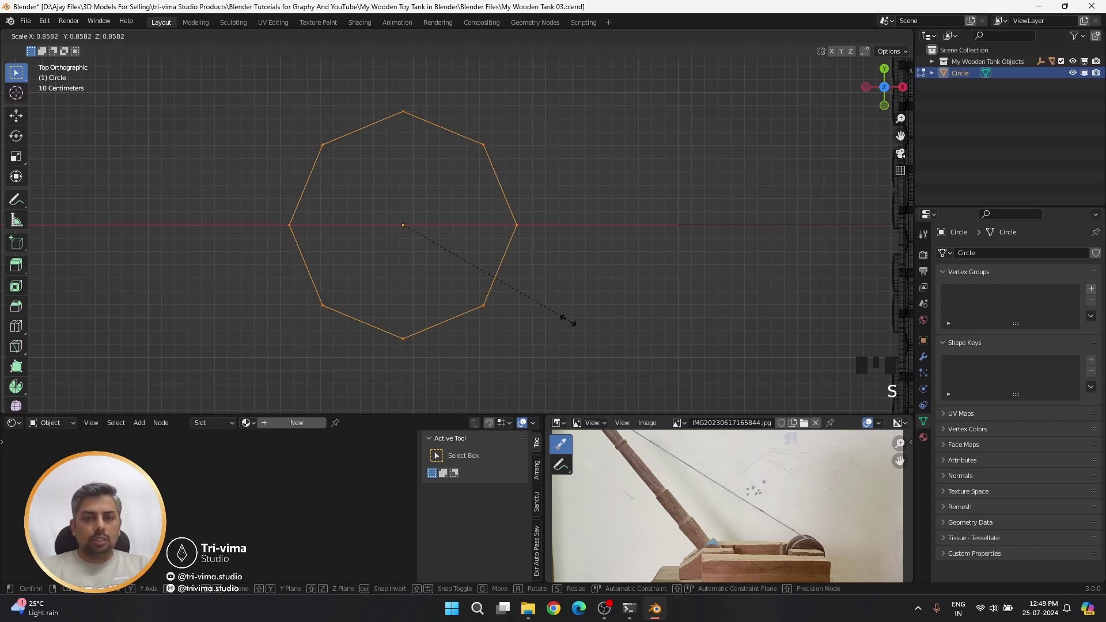
left_click(417, 232)
scroll(418, 232, "up", 8)
middle_click_drag(439, 234, 530, 294, "shift")
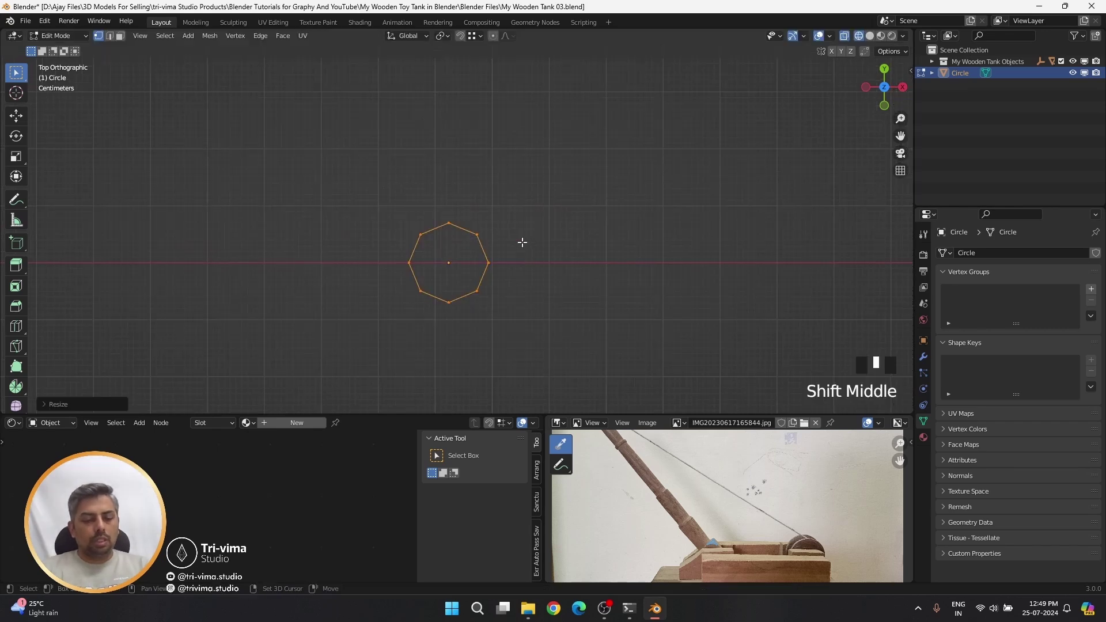
- Duplicate the small ring about 0.069 m along the Y axis so it overlaps the original
key("shift+d")
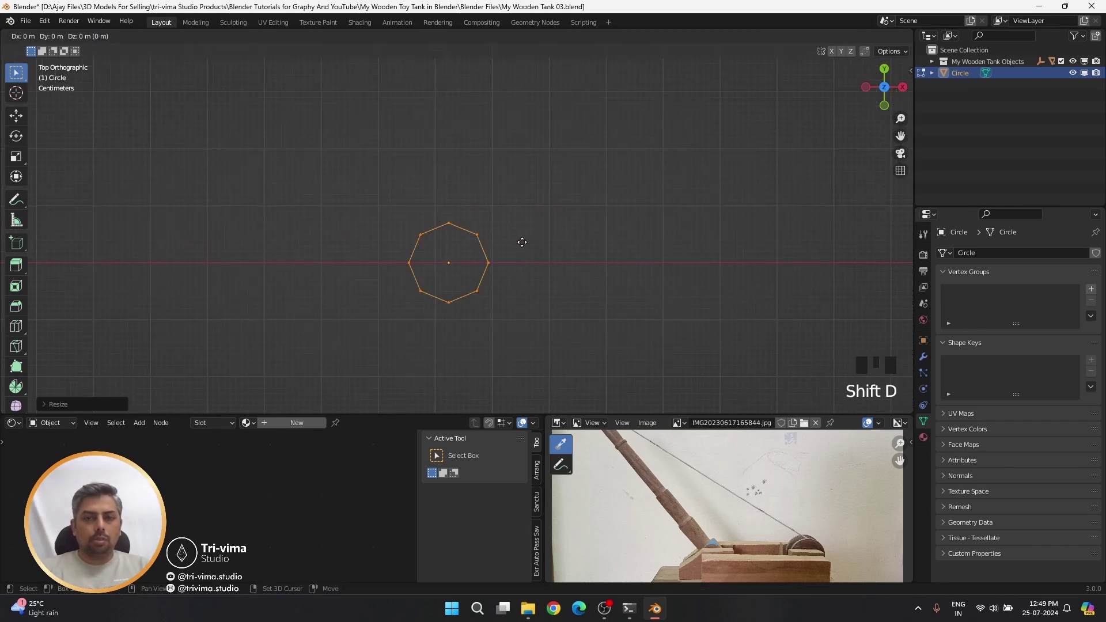
key("y")
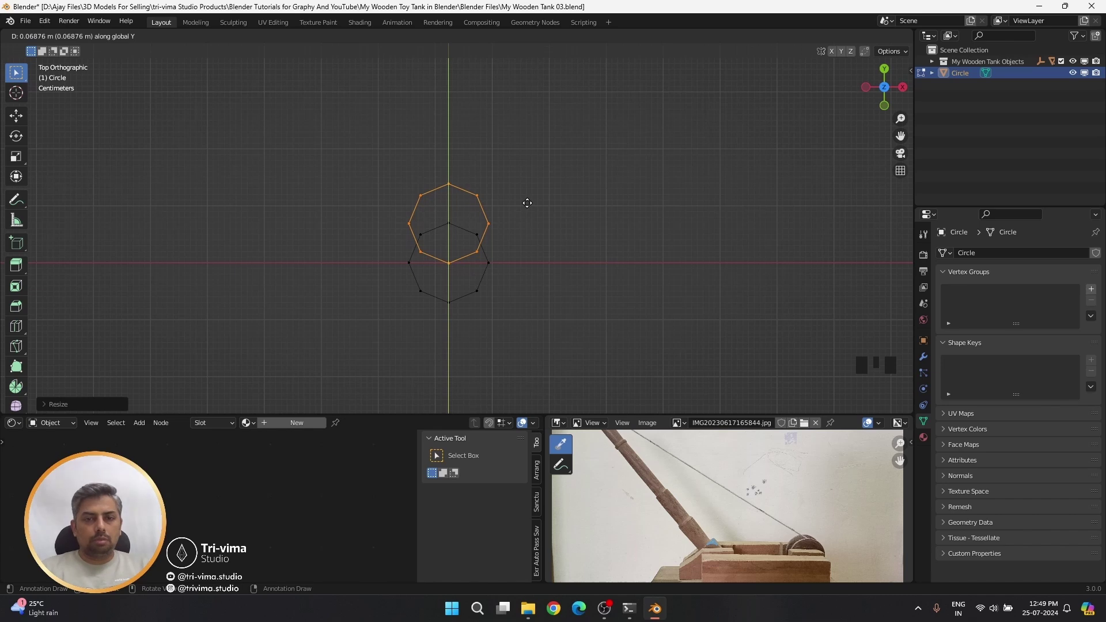
left_click(527, 203)
- Snap the 3D cursor to the circle object's origin and make the 3D Cursor the pivot point for editing the duplicated ring
key("Tab")
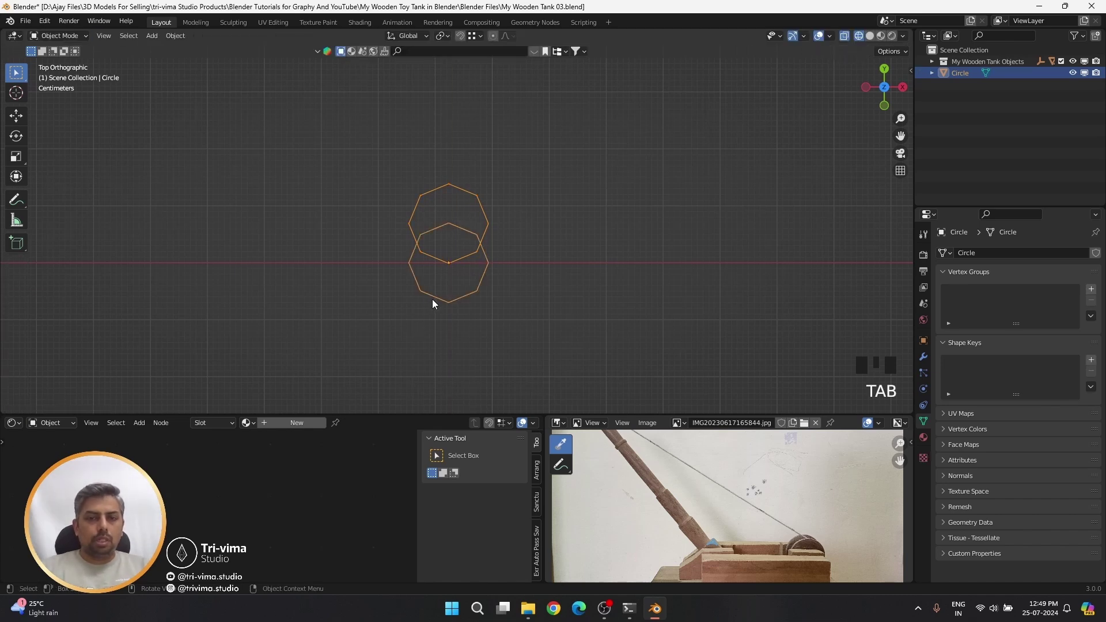
left_click(423, 301)
key("shift+s")
left_click(417, 365)
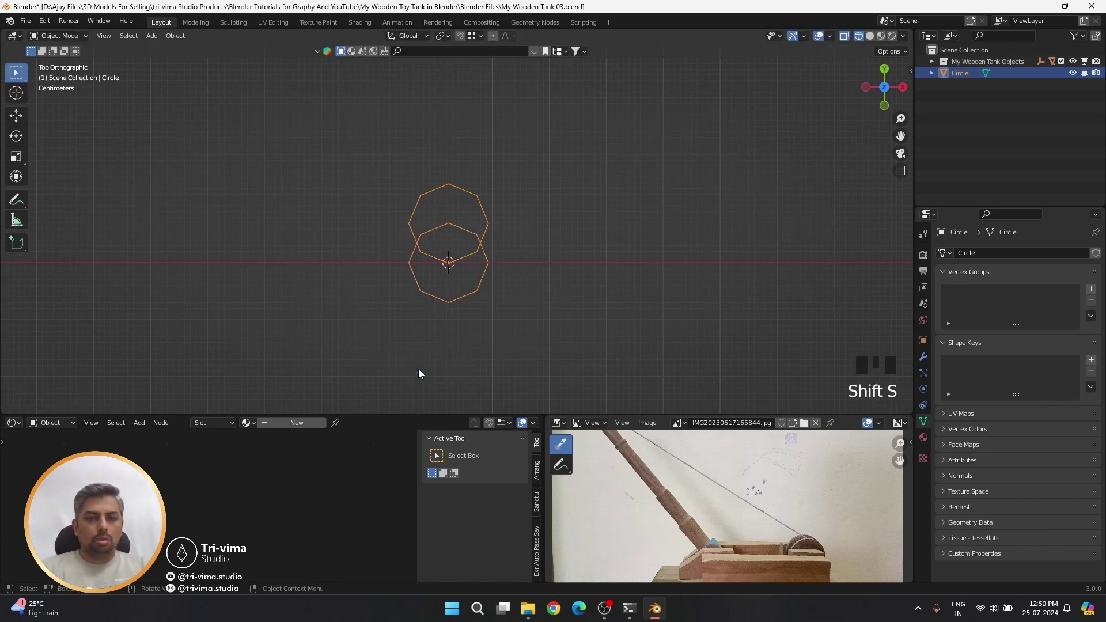
key("Tab")
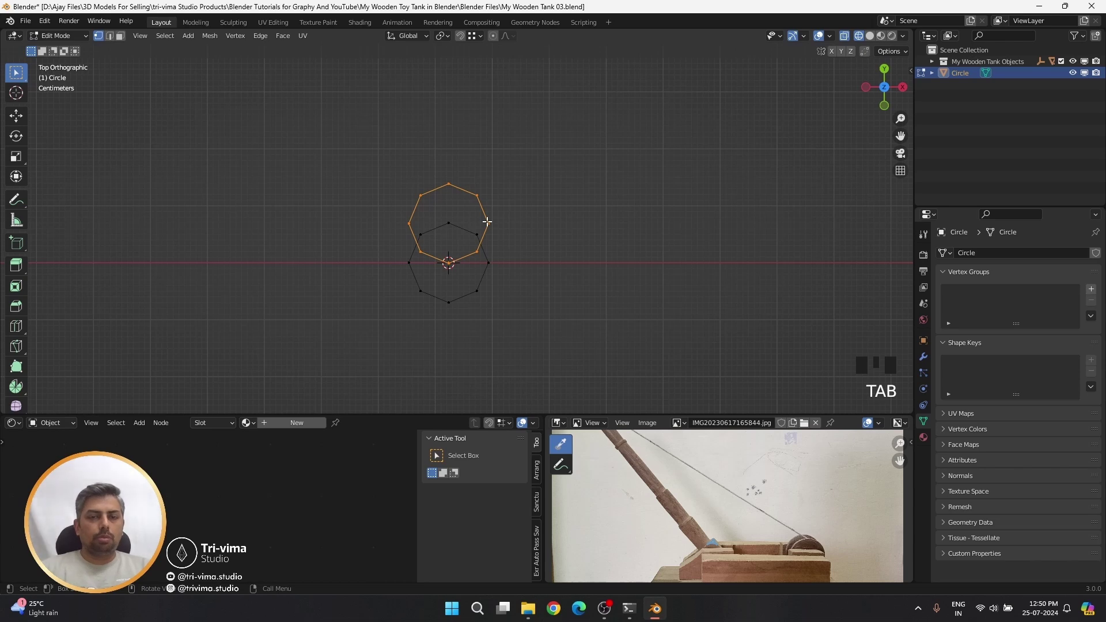
left_click(441, 36)
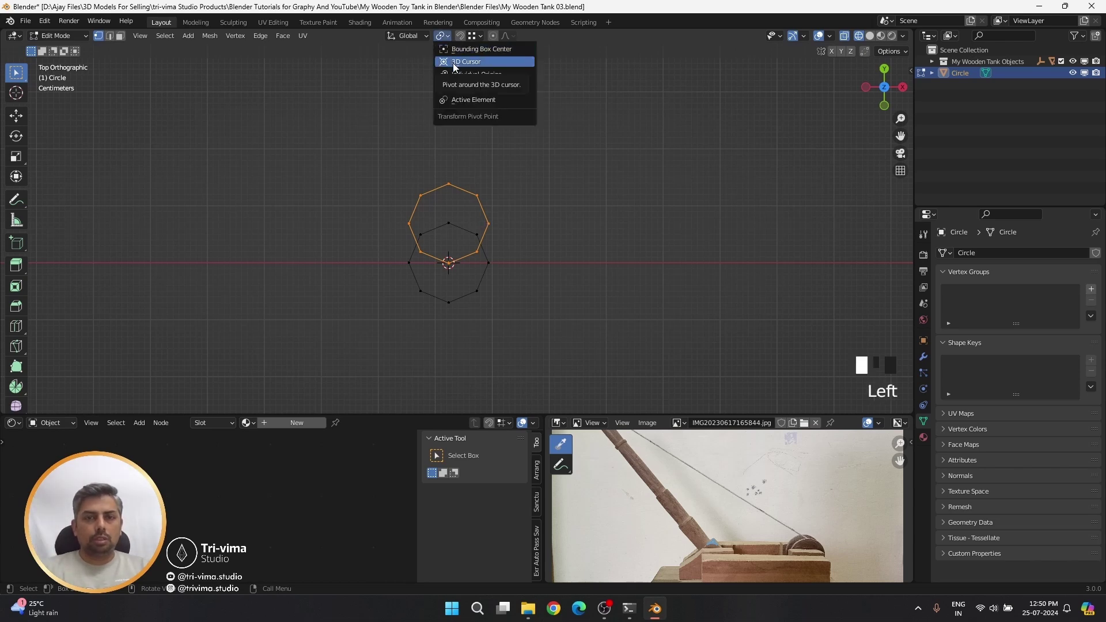
left_click(455, 62)
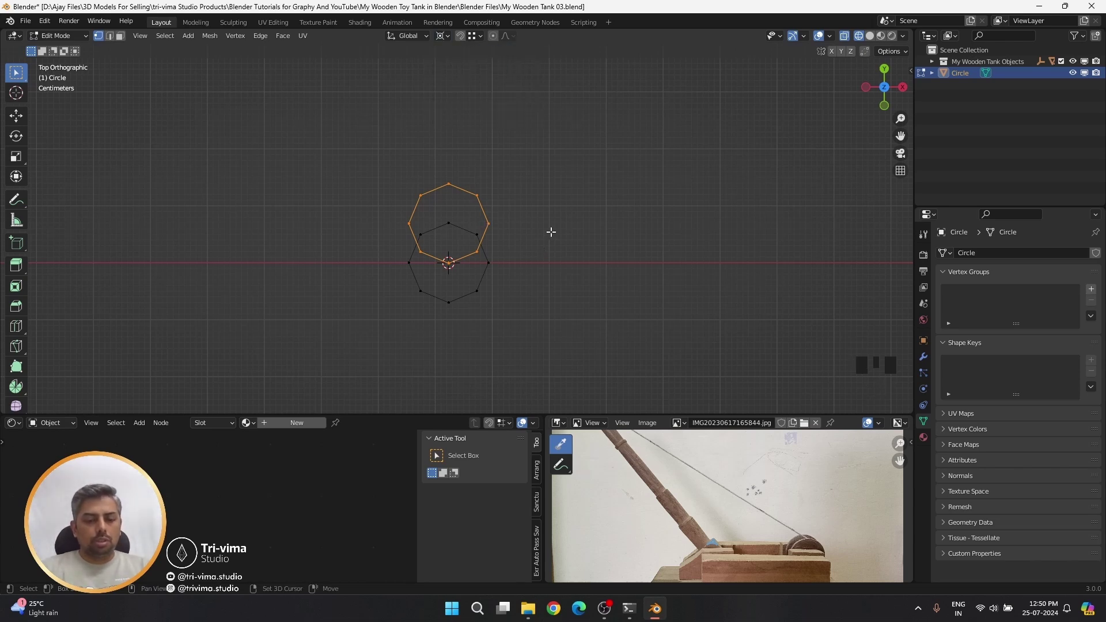
key("shift+d")
key("r")
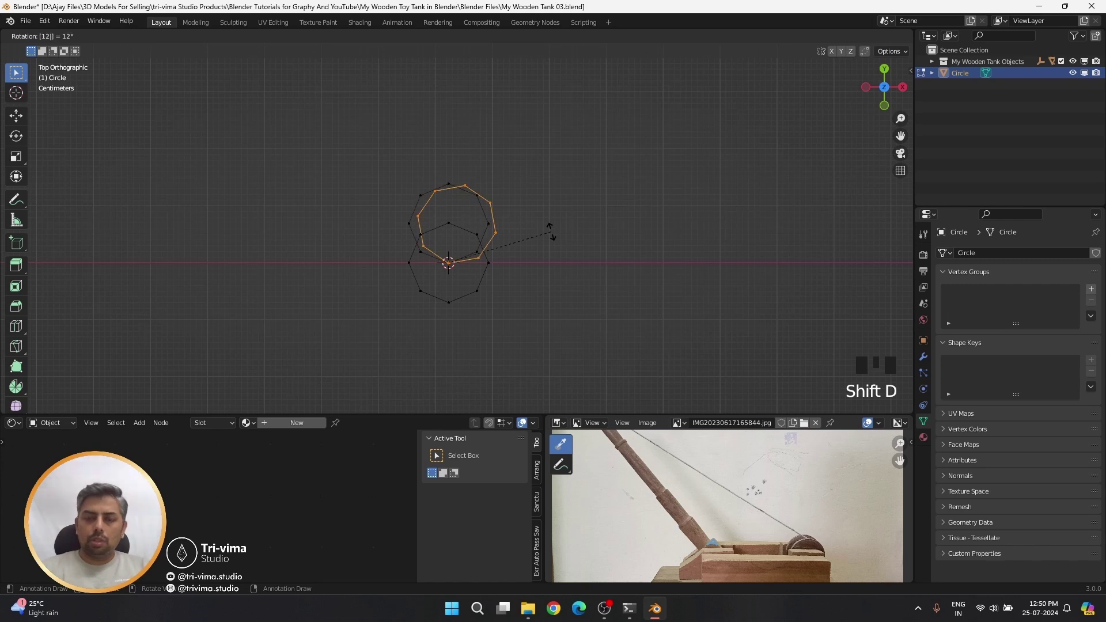
left_click(550, 232)
key("ctrl+z")
key("r")
right_click(540, 216)
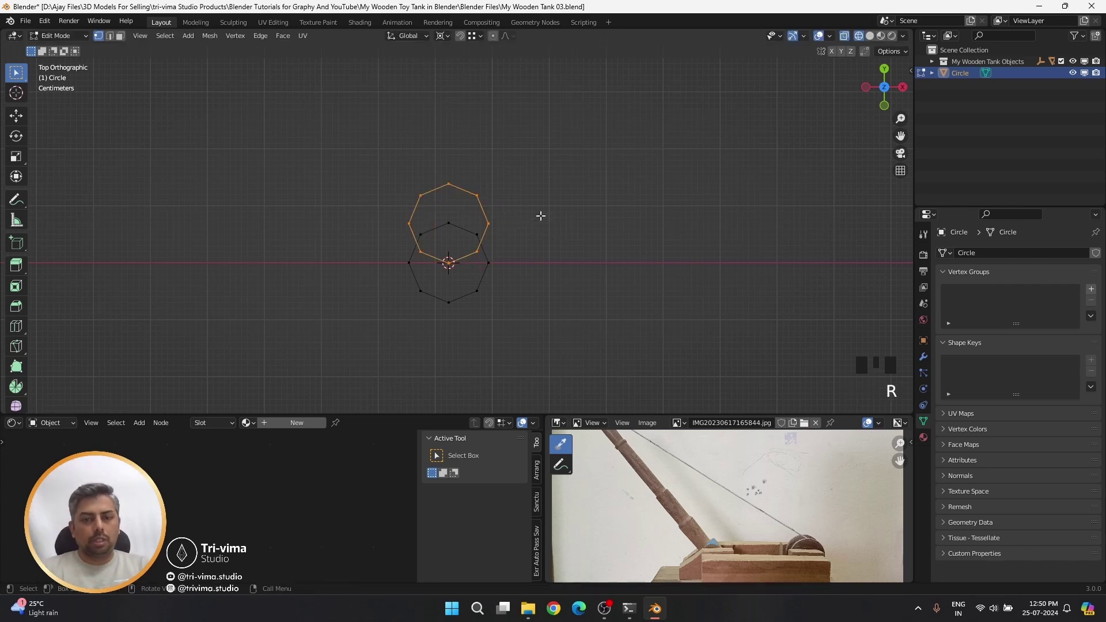
- Duplicate the upper ring rotated 120° around the 3D cursor, and repeat the operation to form a three-ring arrangement
key("shift+d")
type("r")
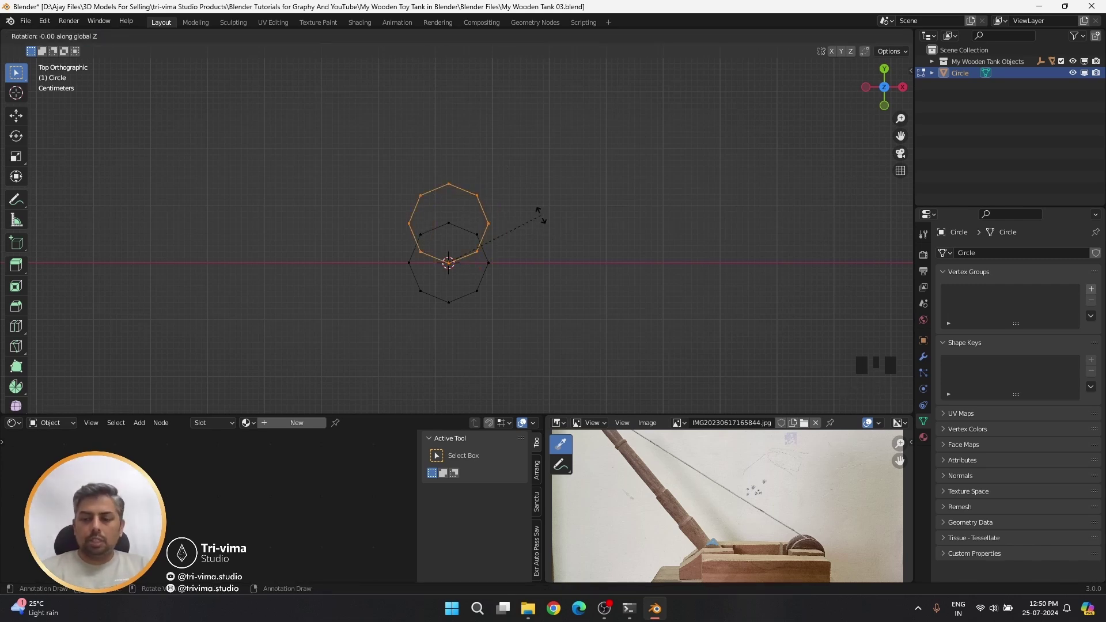
type("120")
key("Return")
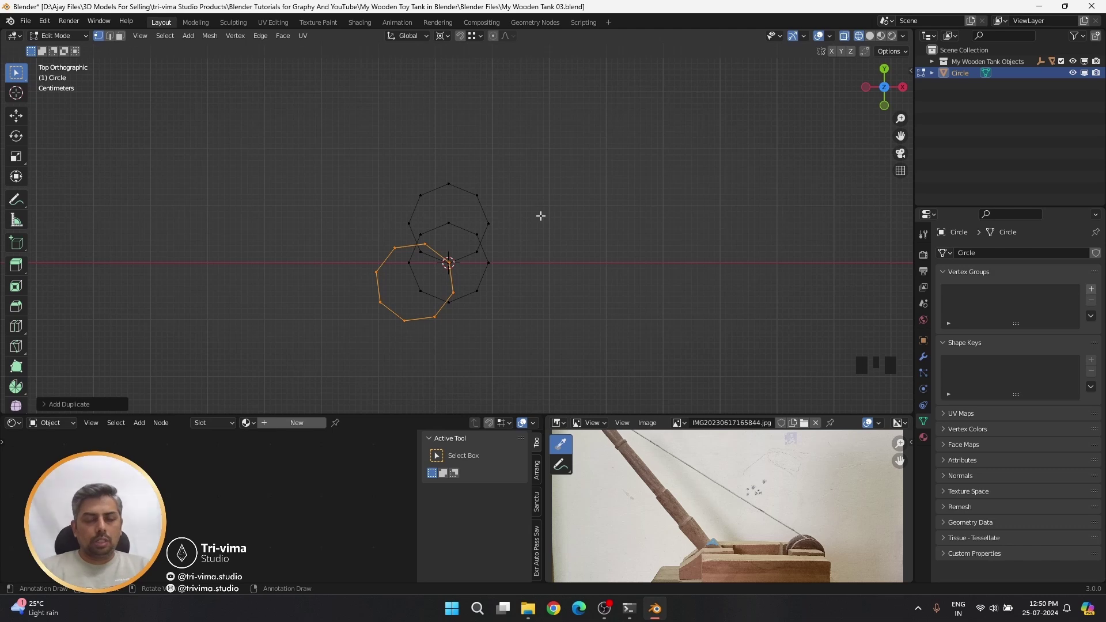
key("shift+r")
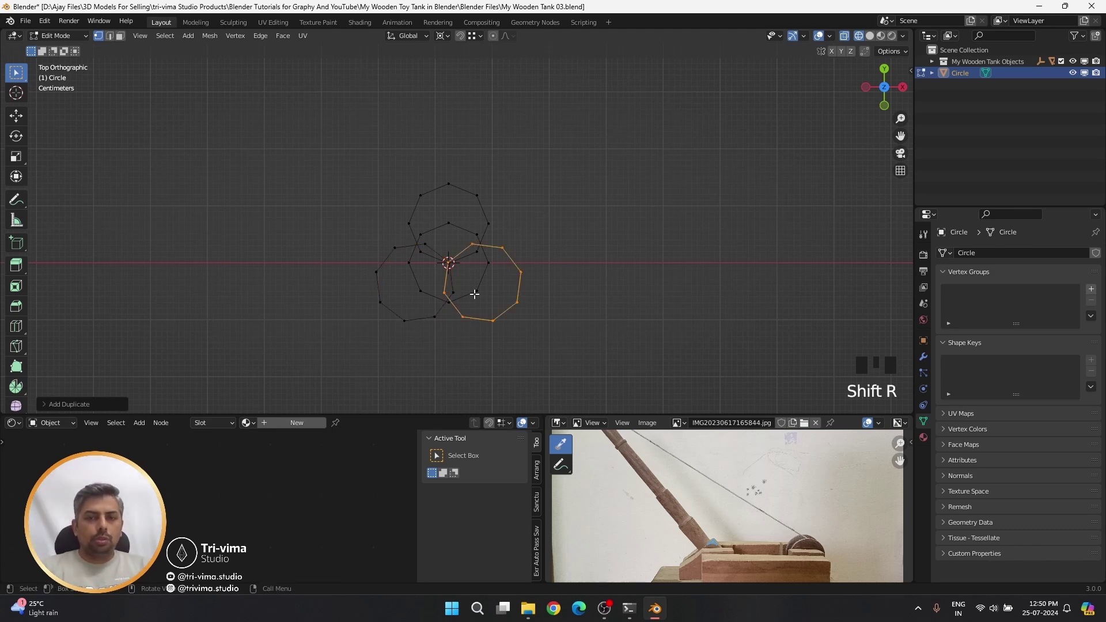
- Delete the whole original ring centred on the 3D cursor, keeping the three rings around it
left_click(477, 292)
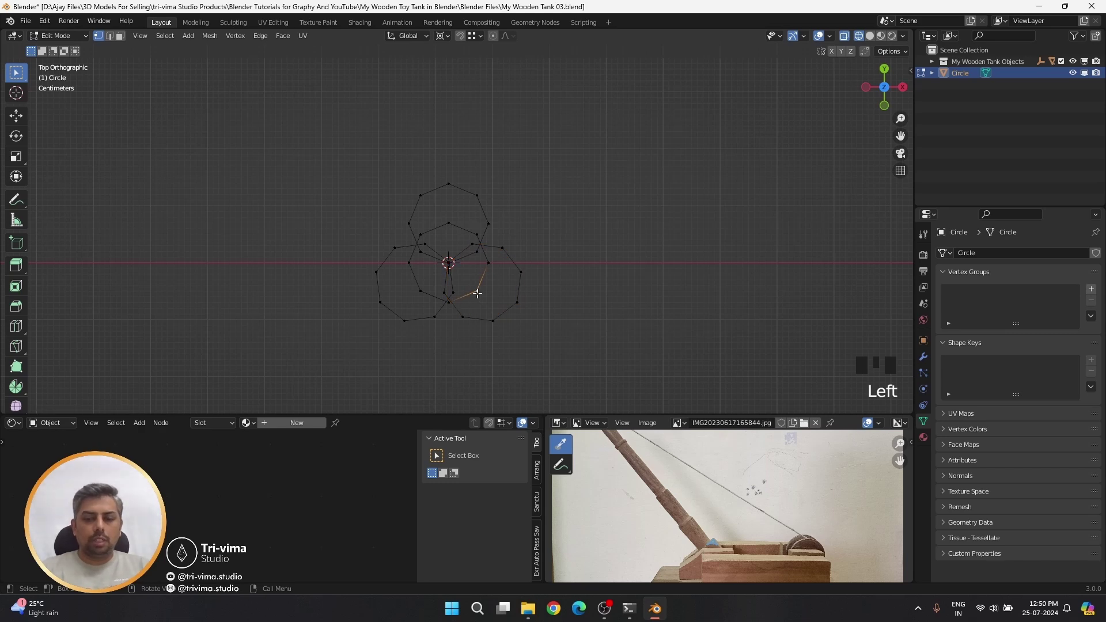
key("ctrl+l")
key("x")
left_click(475, 302)
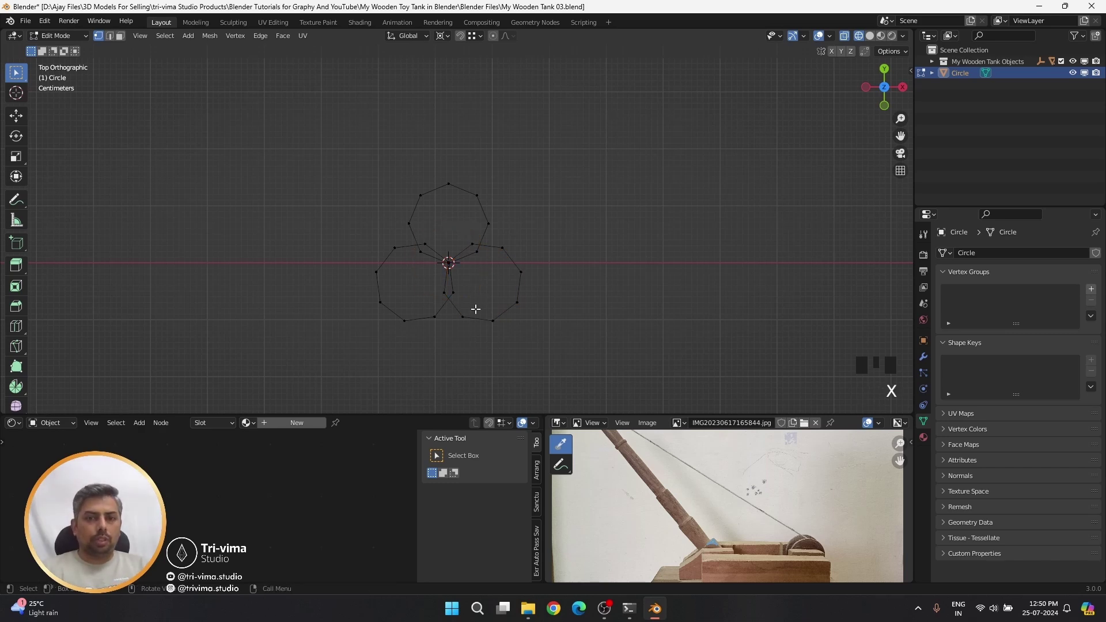
- Select all three rings and scale them down together into a small thread-sized cluster
left_click_drag(299, 364, 385, 322)
left_click_drag(279, 164, 576, 372)
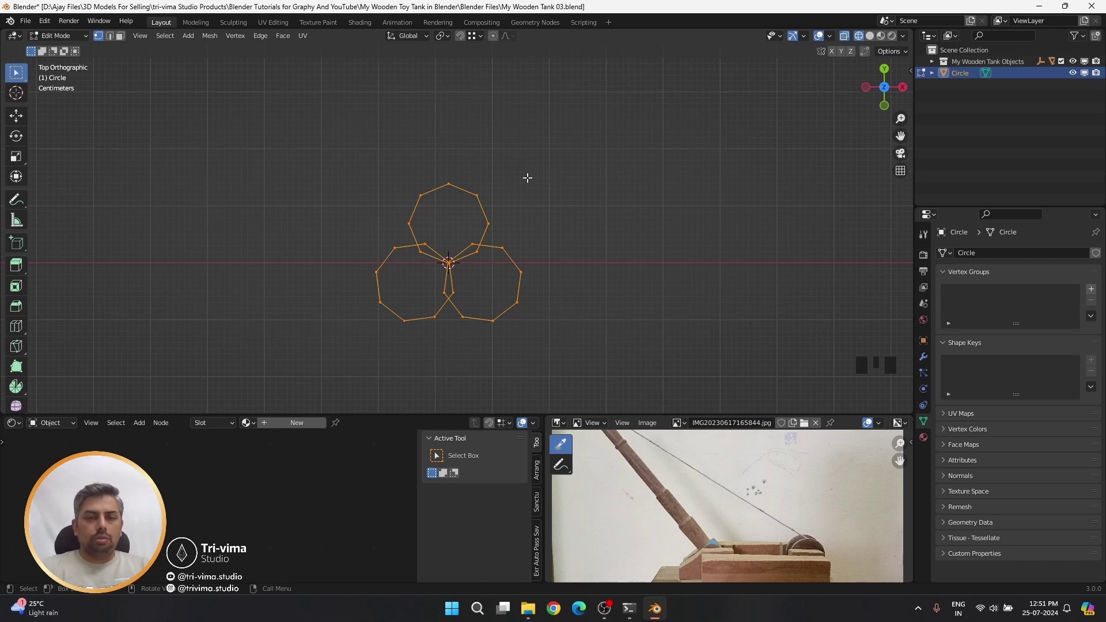
key("s")
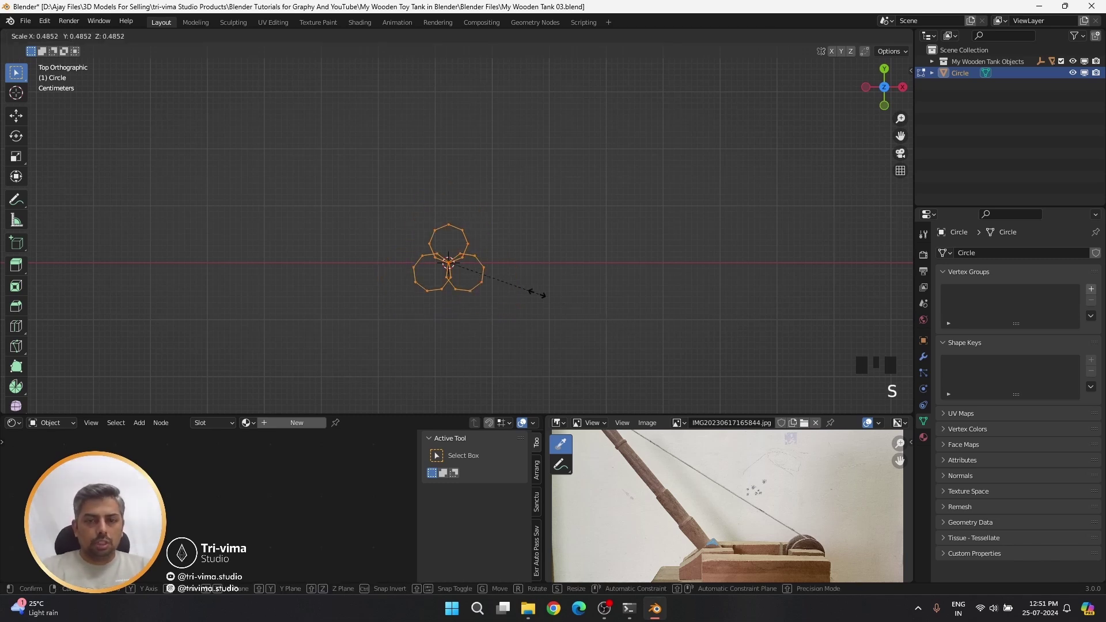
left_click(481, 281)
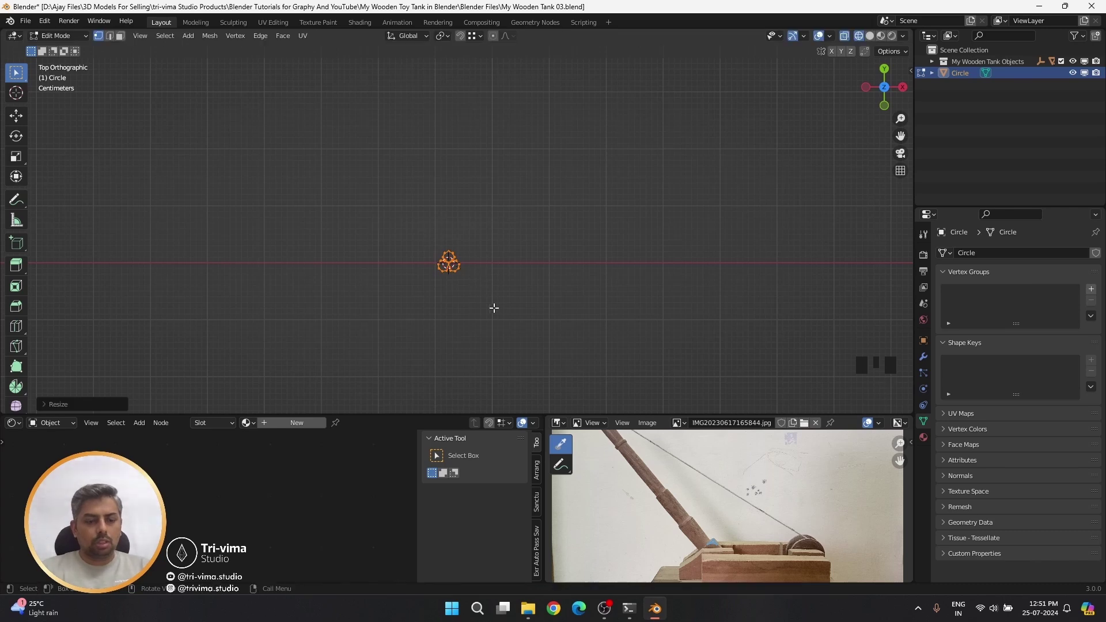
- Return to Object Mode and snap the 3D cursor to the world origin
key("Tab")
scroll(455, 238, "down", 10)
key("shift+s")
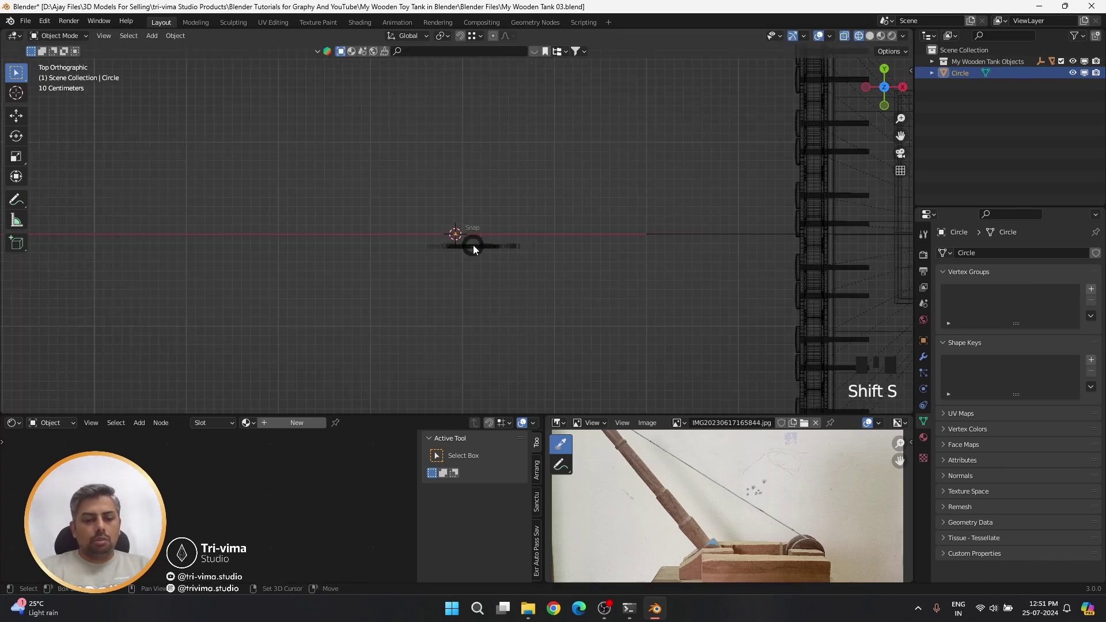
left_click(378, 286)
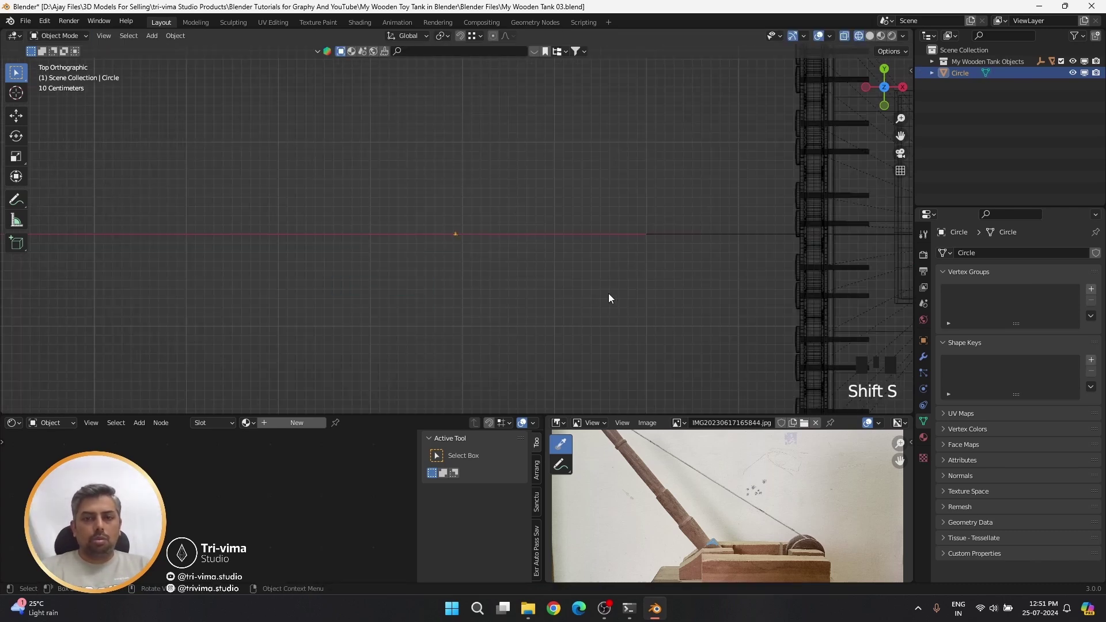
- Scale the three rings down further in Edit Mode, and move the object about 7.8 m in X and -4.6 m in Y, near the barrel
key("Tab")
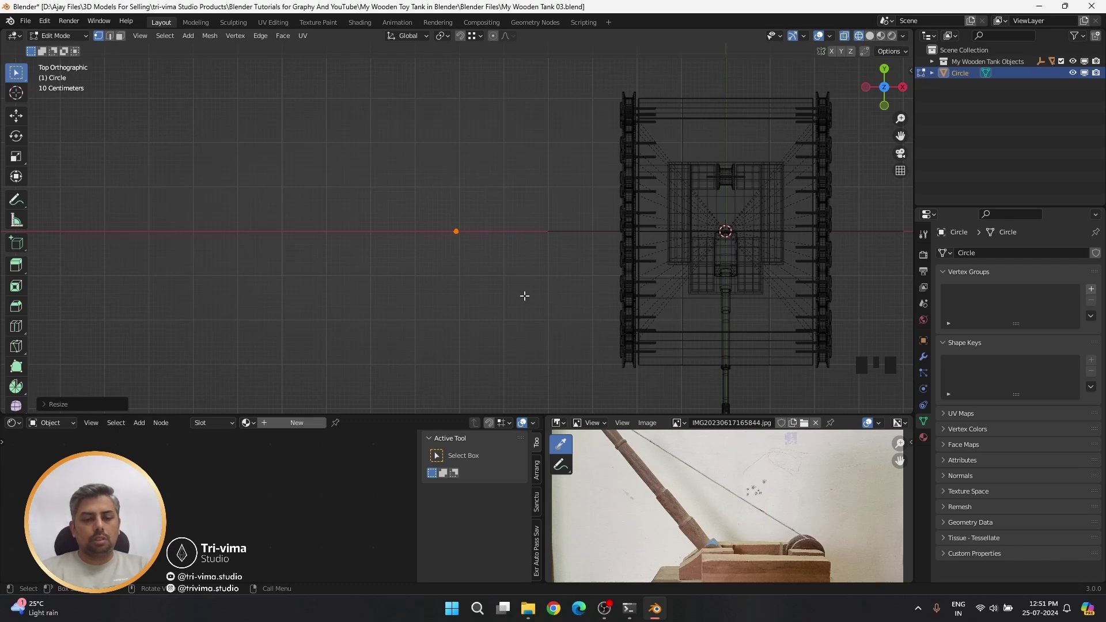
key("5")
key("Tab")
scroll(541, 320, "down", 9)
key("g")
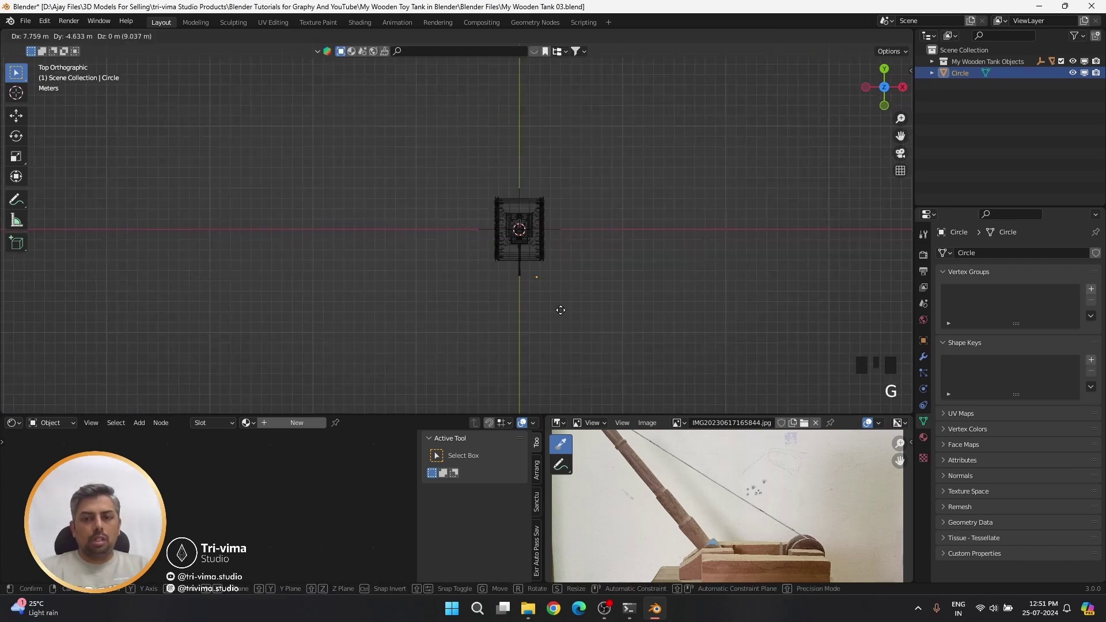
left_click(560, 309)
- In the right orthographic view, add a Bezier curve at the 3D cursor
middle_click_drag(617, 323, 369, 329)
scroll(370, 330, "down", 4)
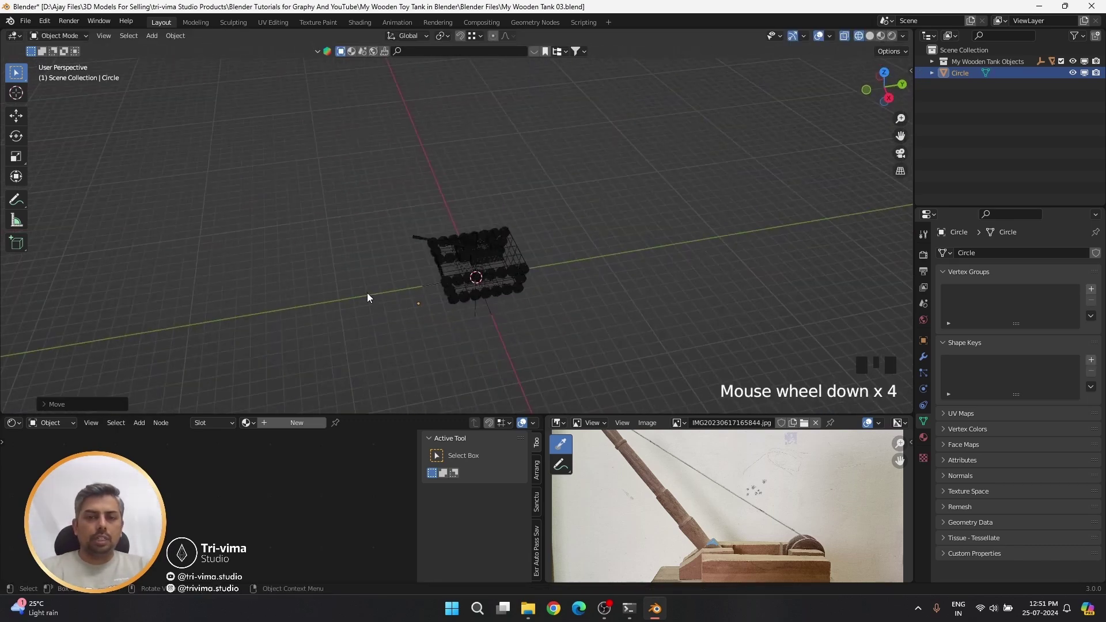
key("KP_3")
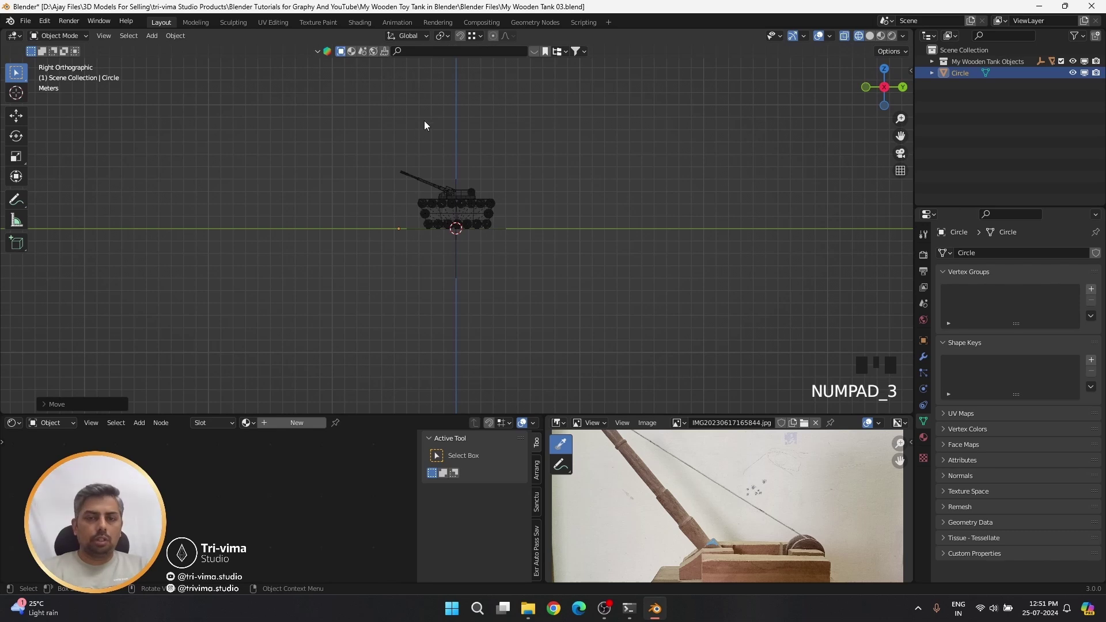
scroll(441, 111, "up", 1, "shift")
scroll(441, 111, "up", 4)
key("shift+a")
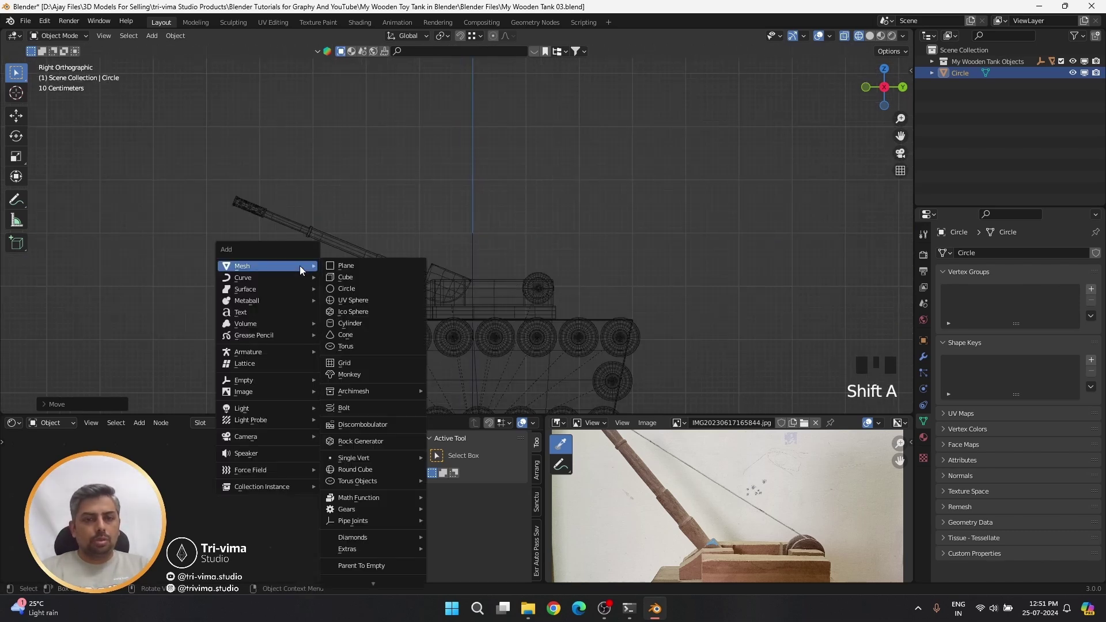
mouse_move(268, 281)
left_click(341, 278)
- Move the Bezier curve about 1.2 m along Y and 3 m along Z, onto the wheel behind the turret
scroll(452, 345, "down", 3)
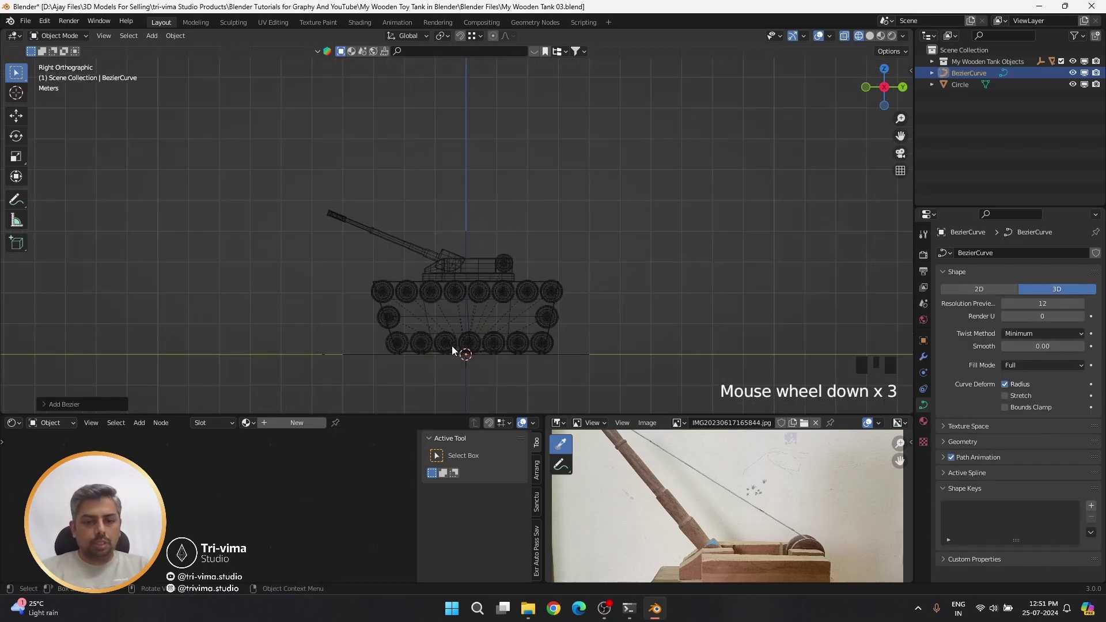
key("g")
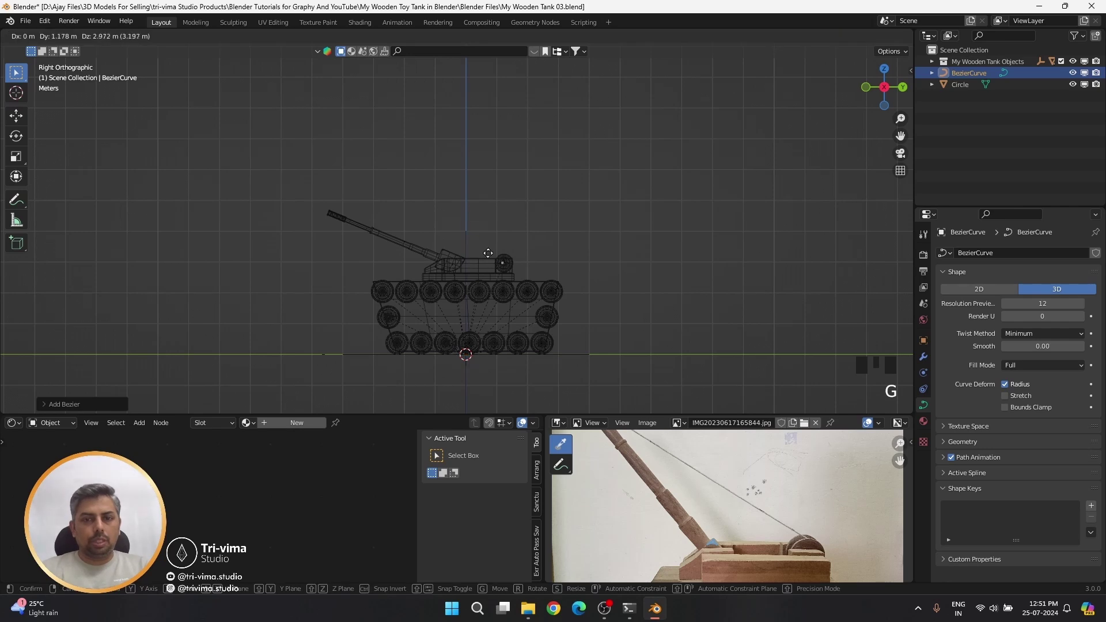
left_click(486, 258)
- In Edit Mode, select all of the Bezier curve's control points and set their handle type to Automatic
key("Tab")
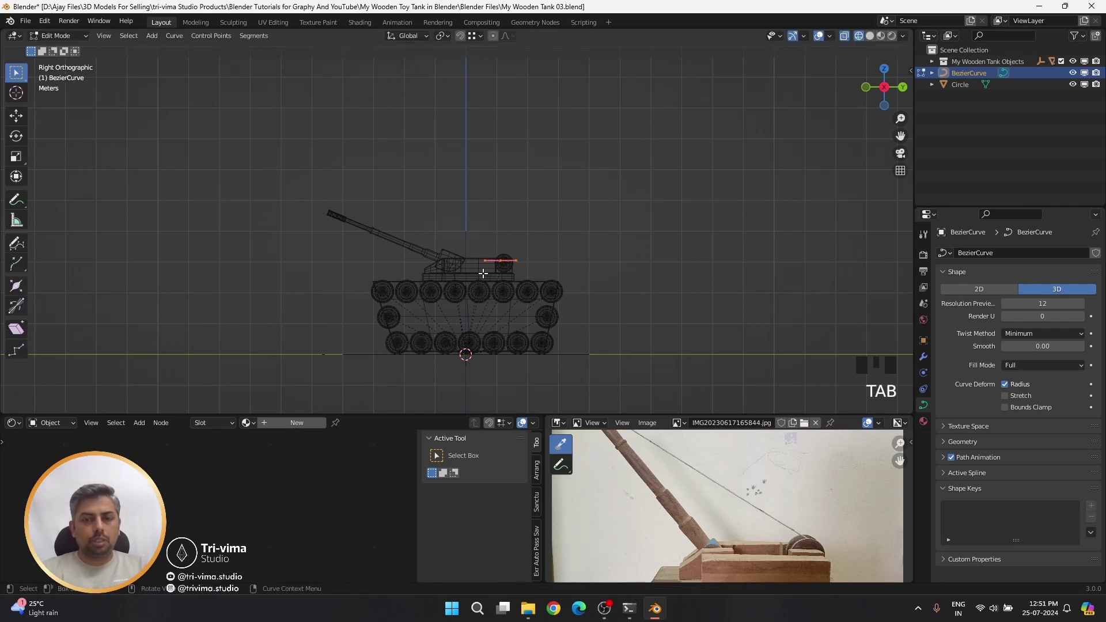
middle_click_drag(483, 274, 641, 292)
key("a")
right_click(639, 292)
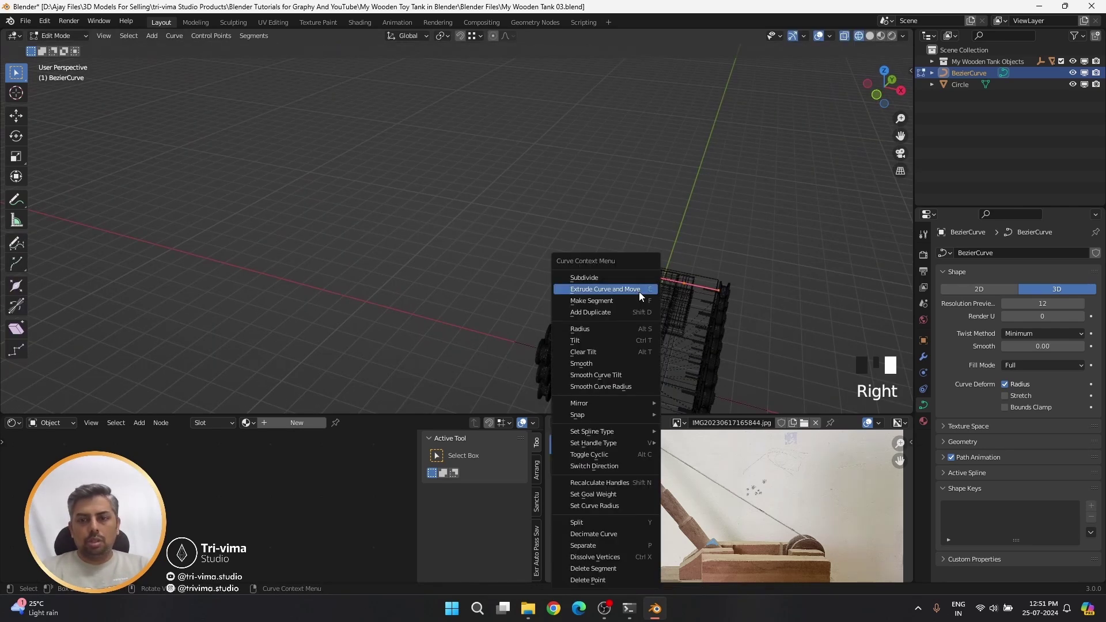
mouse_move(619, 444)
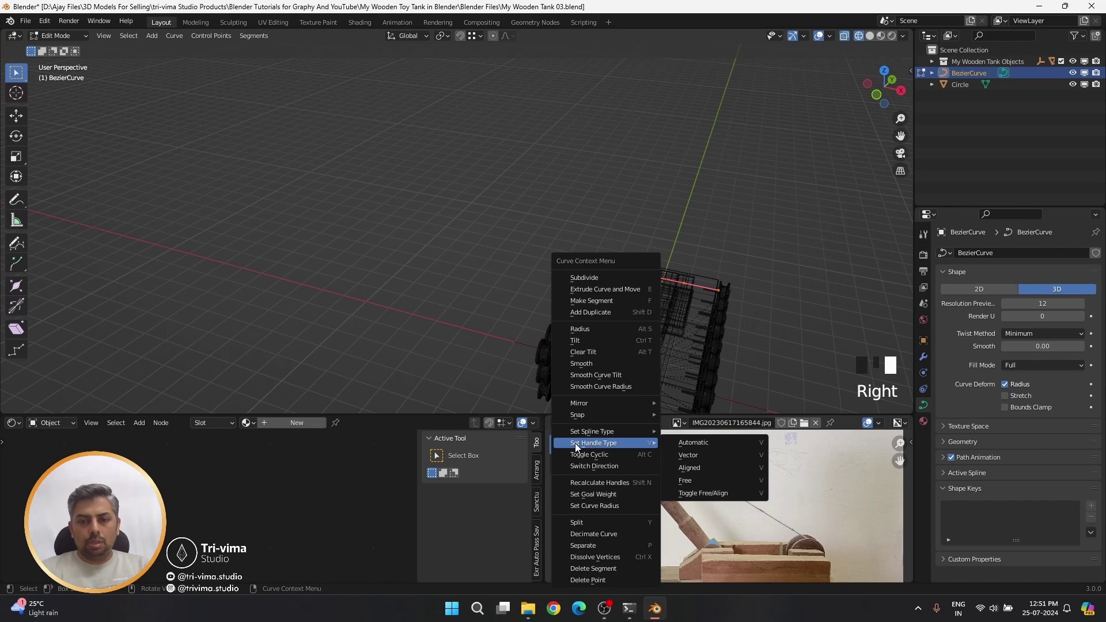
left_click(697, 443)
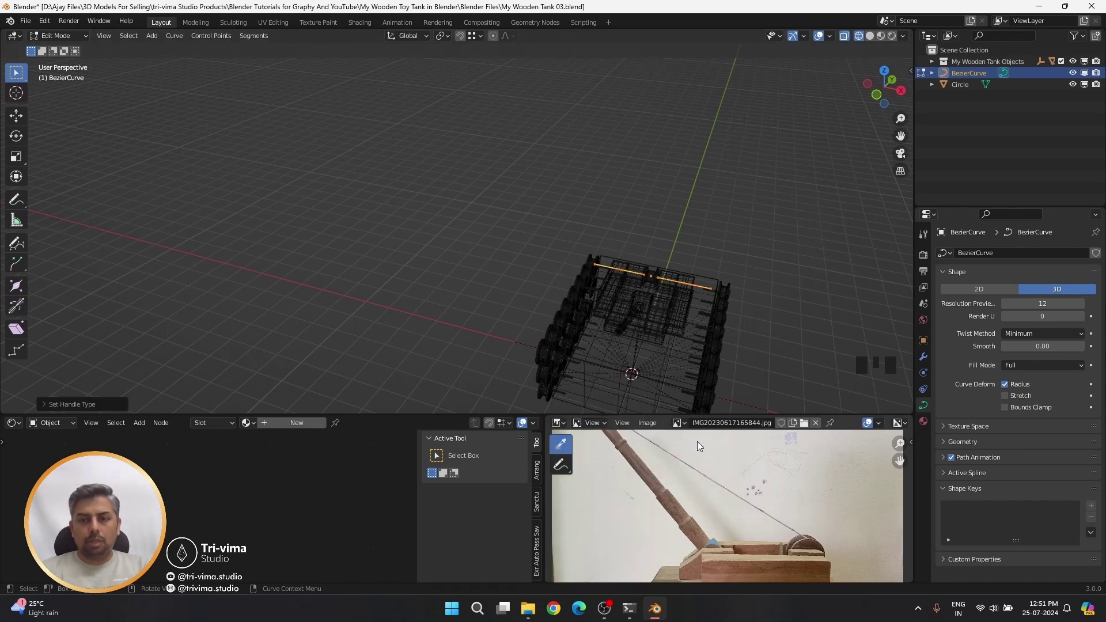
- Rotate the Bezier curve's control points 90° about the Z axis
type("rz")
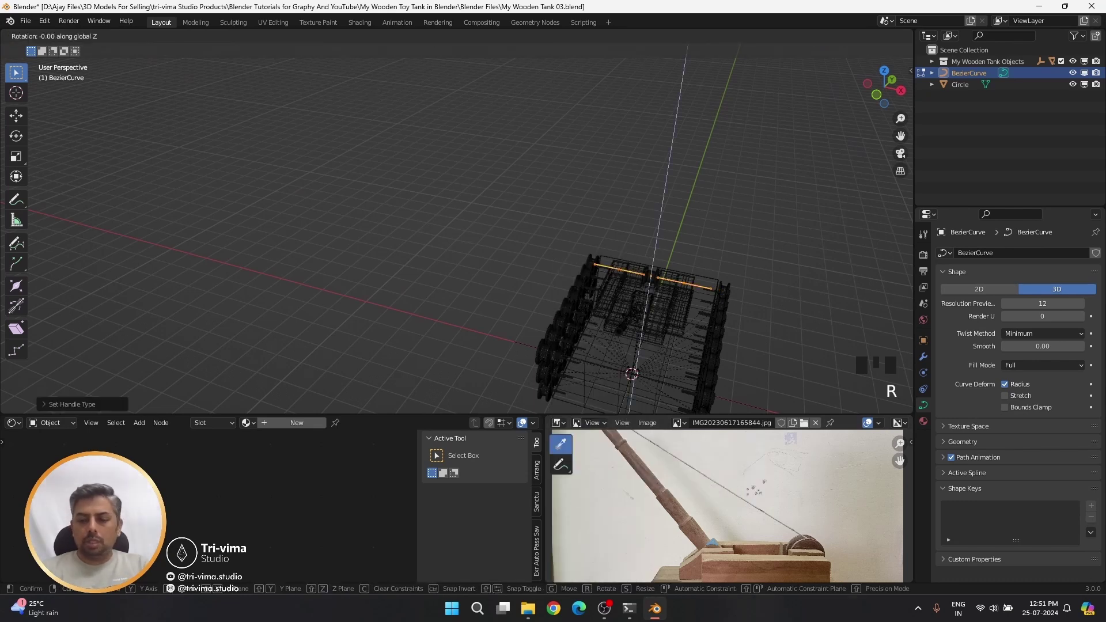
type("90")
key("Return")
- In right view, place the curve's rear control point on top of the wheel and its front control point near the barrel's tip
key("KP_3")
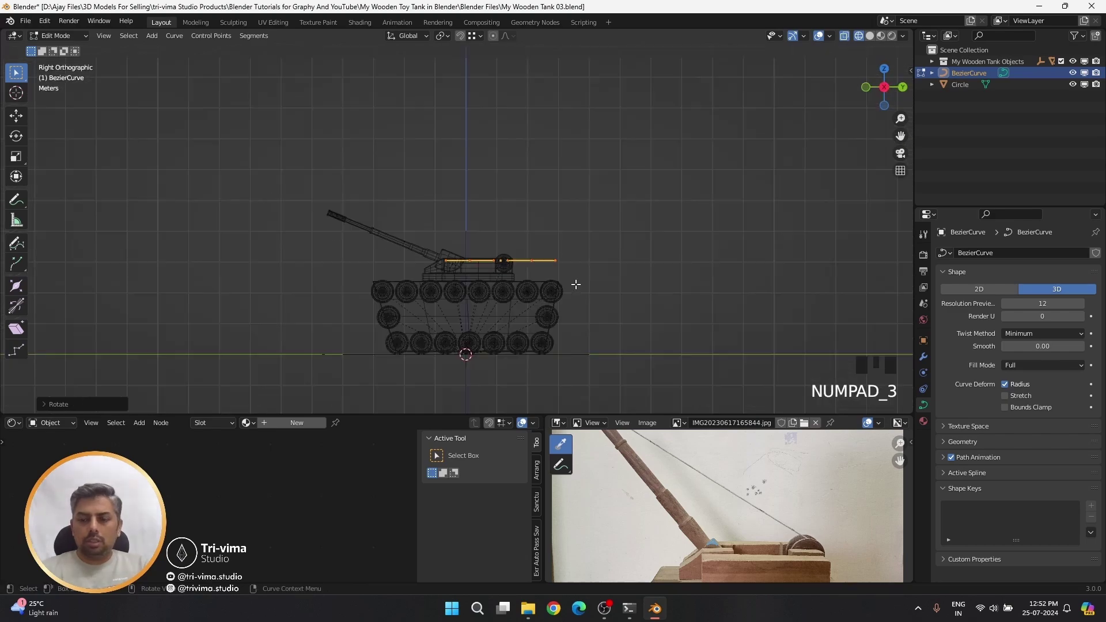
scroll(576, 284, "up", 4)
left_click(724, 355)
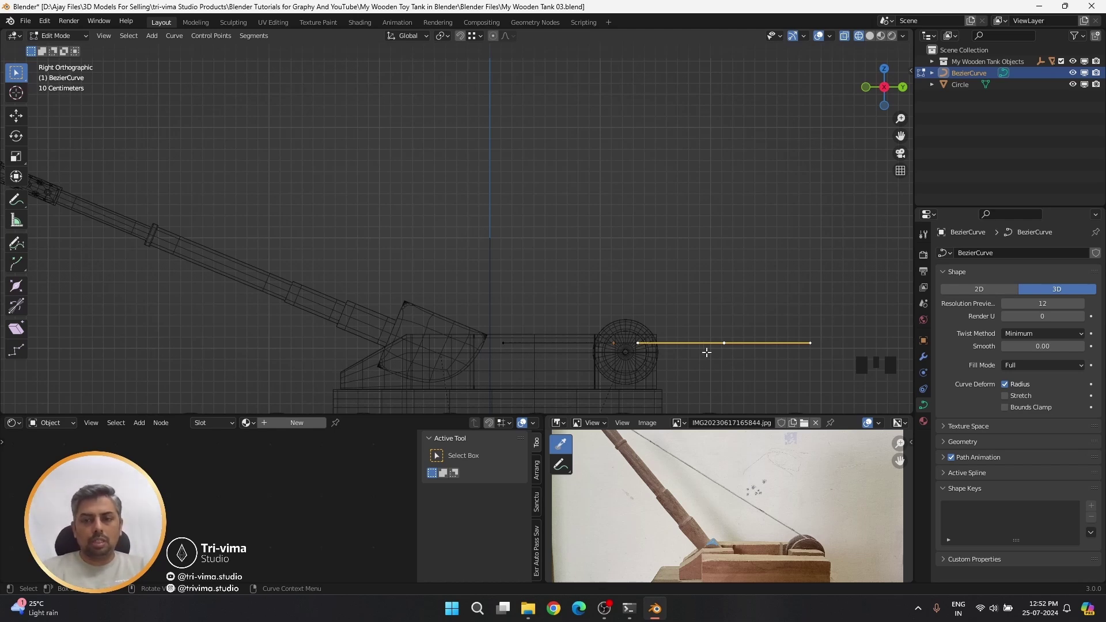
key("g")
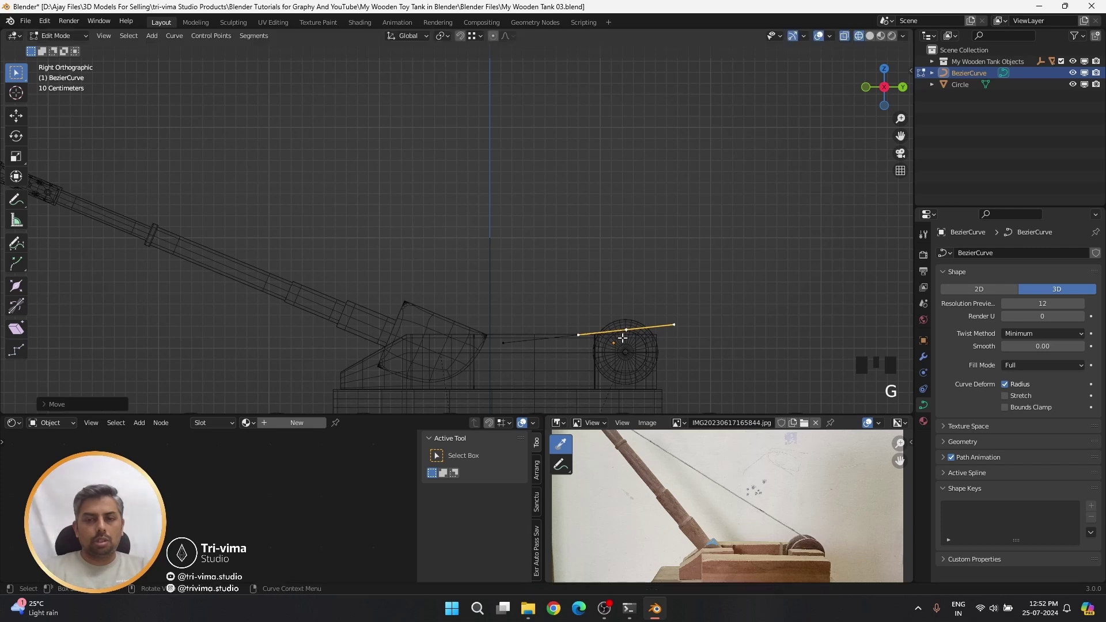
left_click(509, 370)
key("g")
left_click(86, 222)
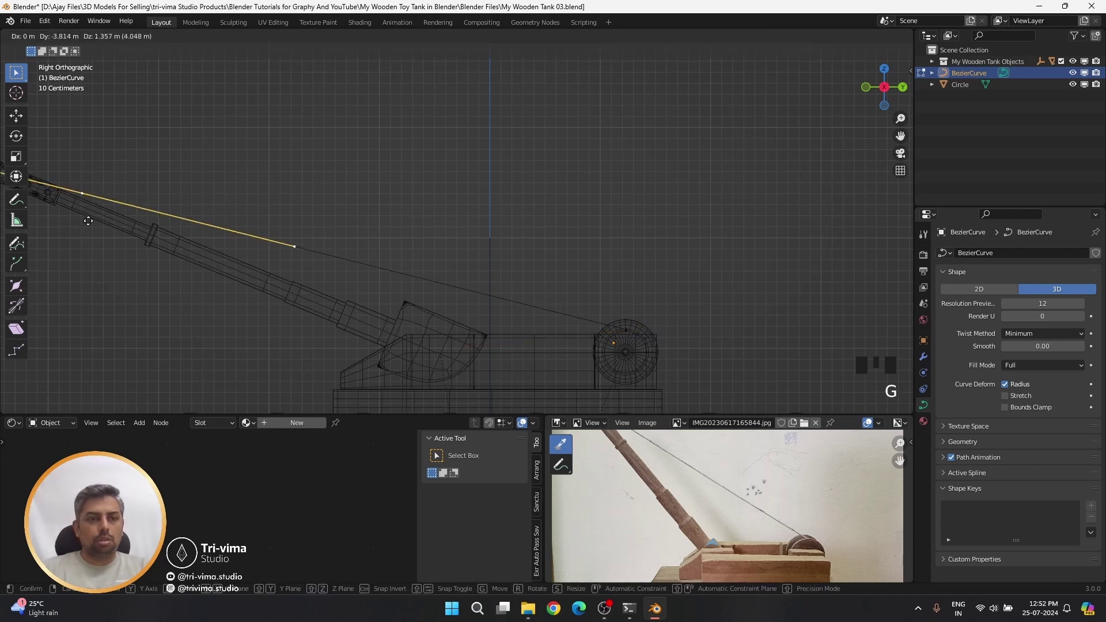
- Scale down the handles of the curve's front control point and leave Edit Mode
scroll(677, 291, "up", 4)
key("Tab")
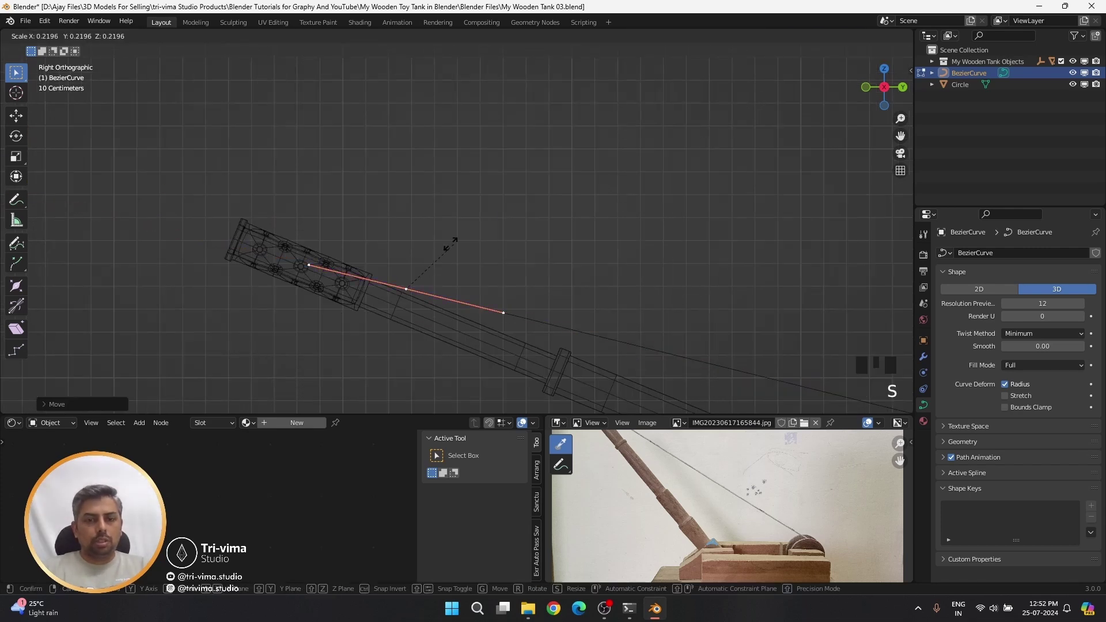
left_click(398, 306)
key("Tab")
left_click(396, 327)
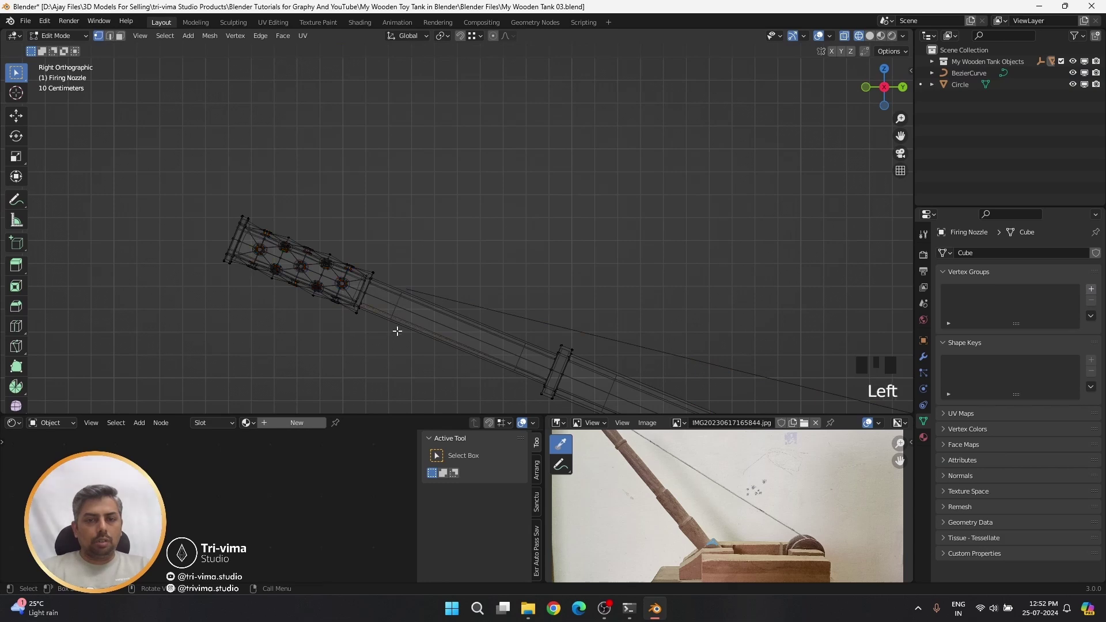
left_click(395, 320, "alt+shift")
double_click(372, 346)
left_click(372, 347)
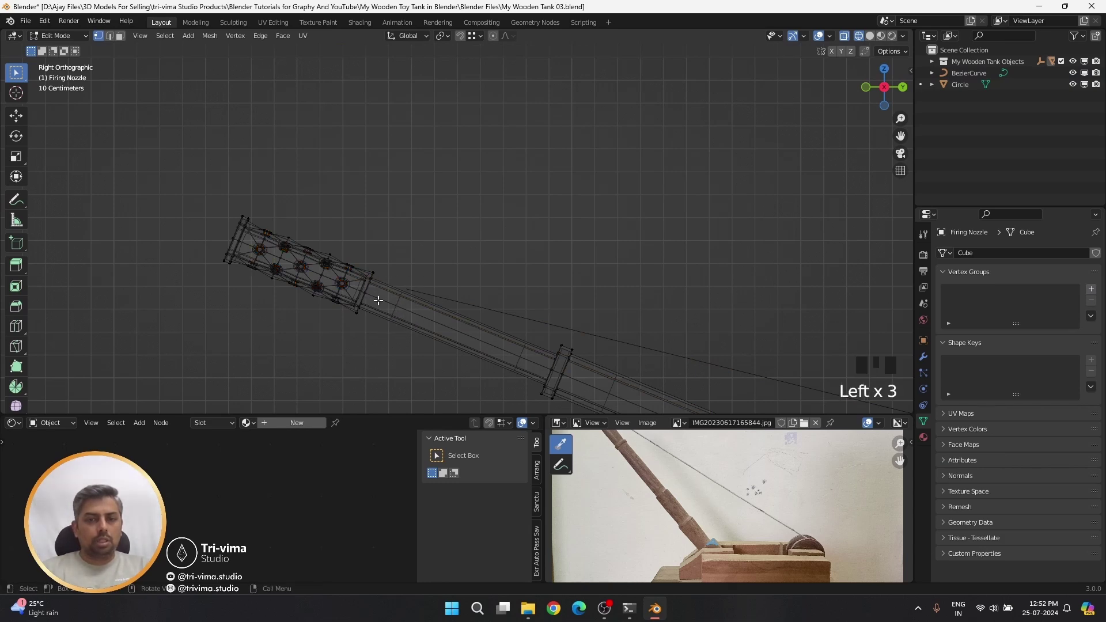
left_click(453, 328)
key("Tab")
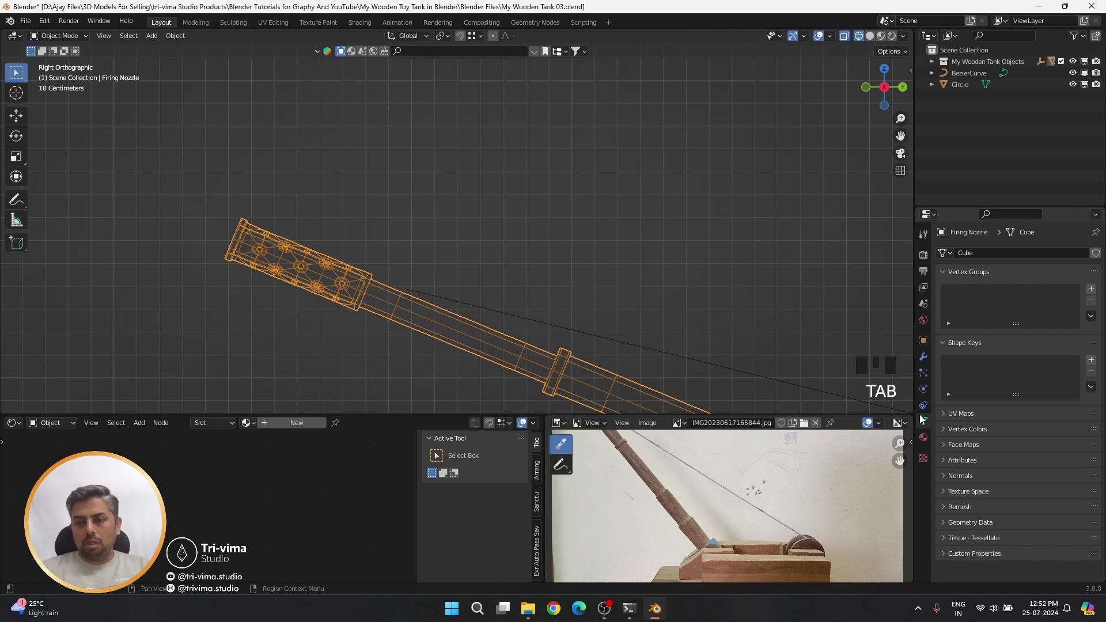
- Add an Archemedian spiral curve at the 3D cursor and open its creation settings
key("shift+a")
mouse_move(463, 256)
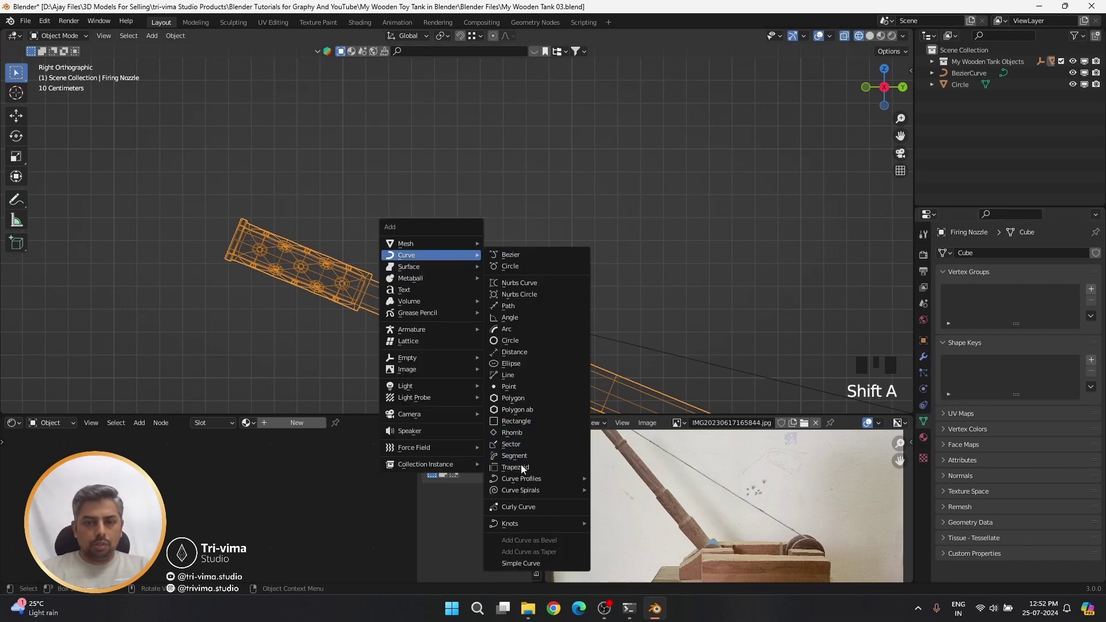
left_click(616, 489)
scroll(449, 206, "down", 5)
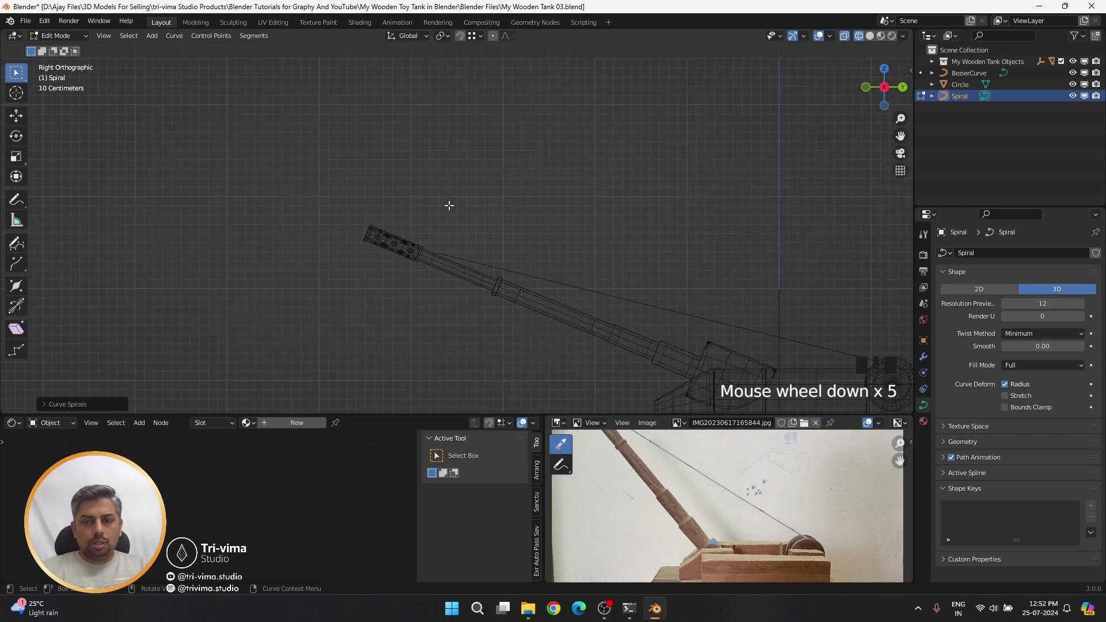
scroll(449, 206, "down", 5)
left_click(68, 404)
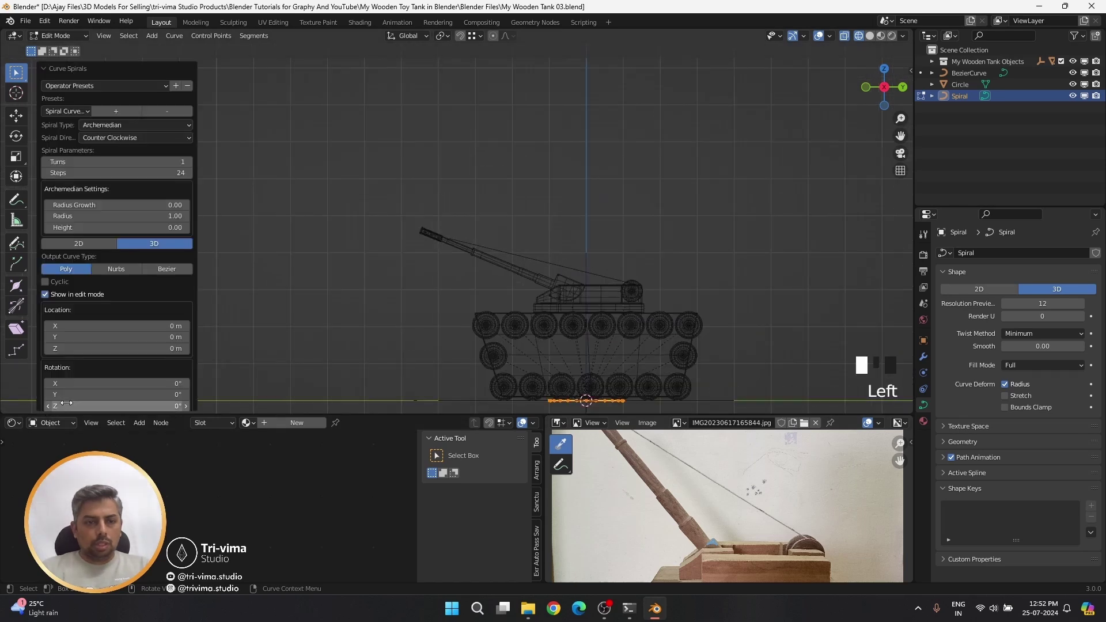
- Set the Archemedian spiral's turns to 5 and its height per turn to 0.25
left_click(142, 165)
left_click(144, 165)
type("3")
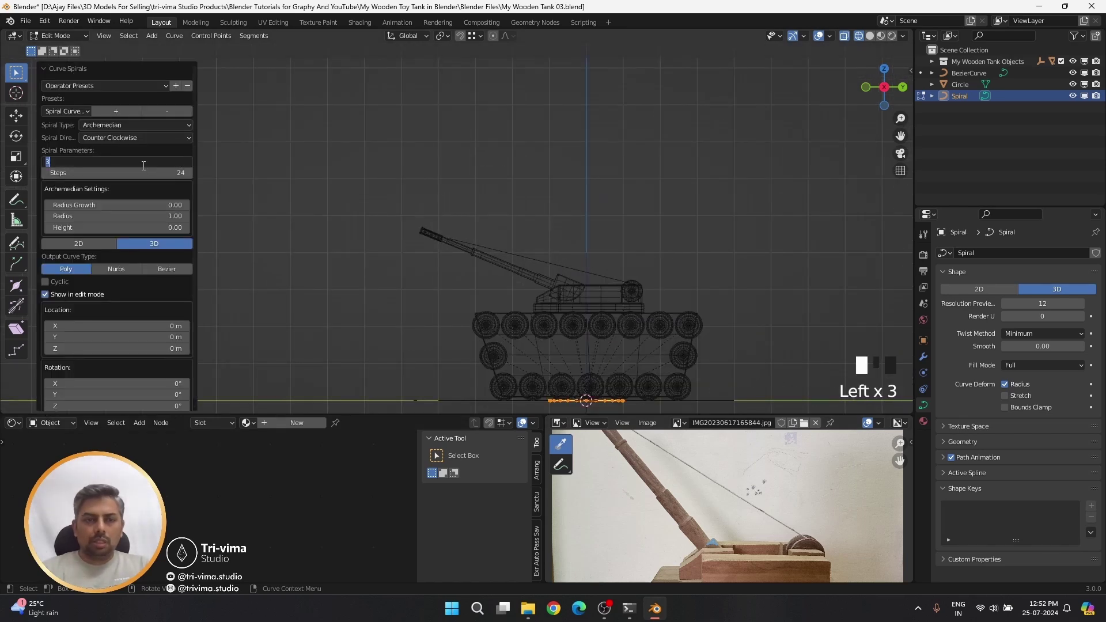
key("Return")
mouse_move(166, 228)
left_mouse_down()
mouse_move(180, 227)
mouse_move(149, 227)
left_mouse_up()
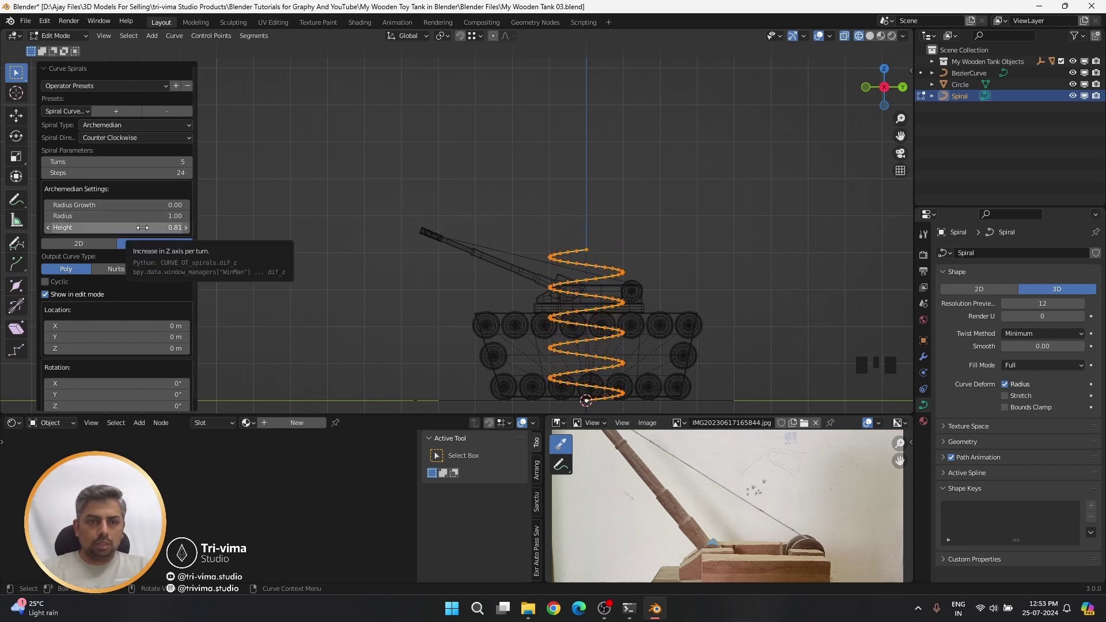
left_click_drag(142, 227, 135, 228)
left_click_drag(140, 228, 148, 229)
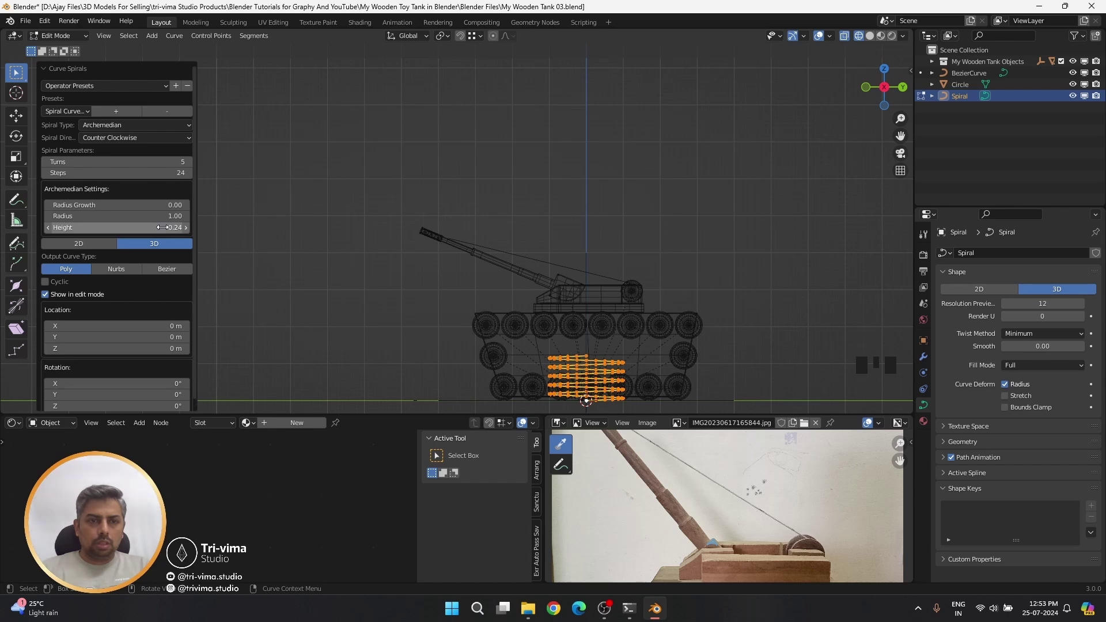
left_click(157, 227)
type("0.25")
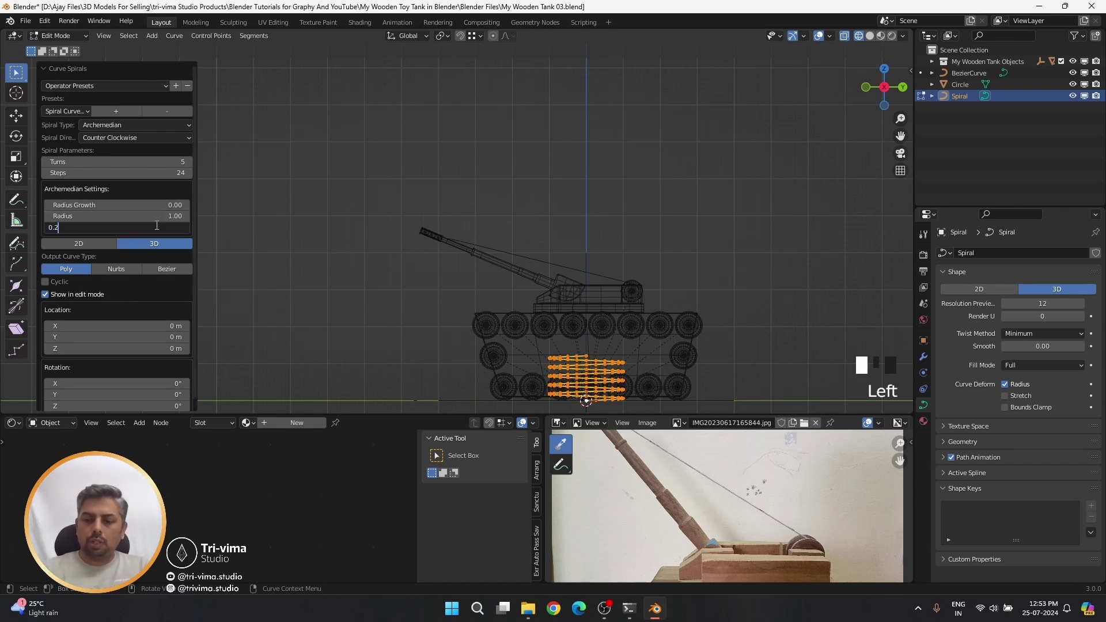
key("Return")
left_click(292, 273)
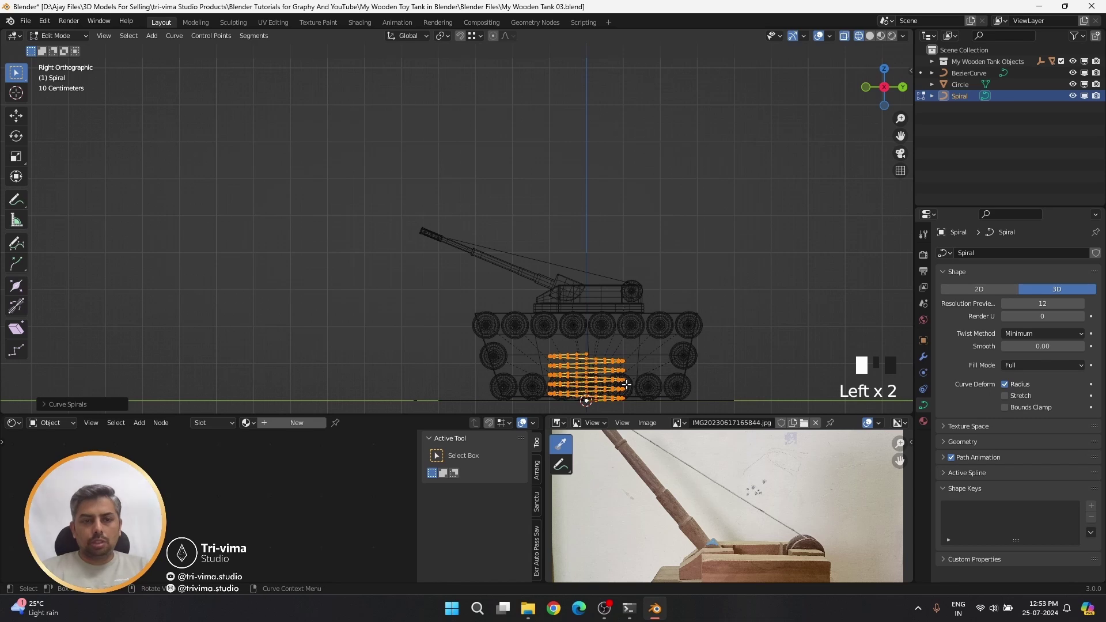
- Reduce the spiral to 12 steps per turn in its creation settings and leave Edit Mode
left_click(63, 404)
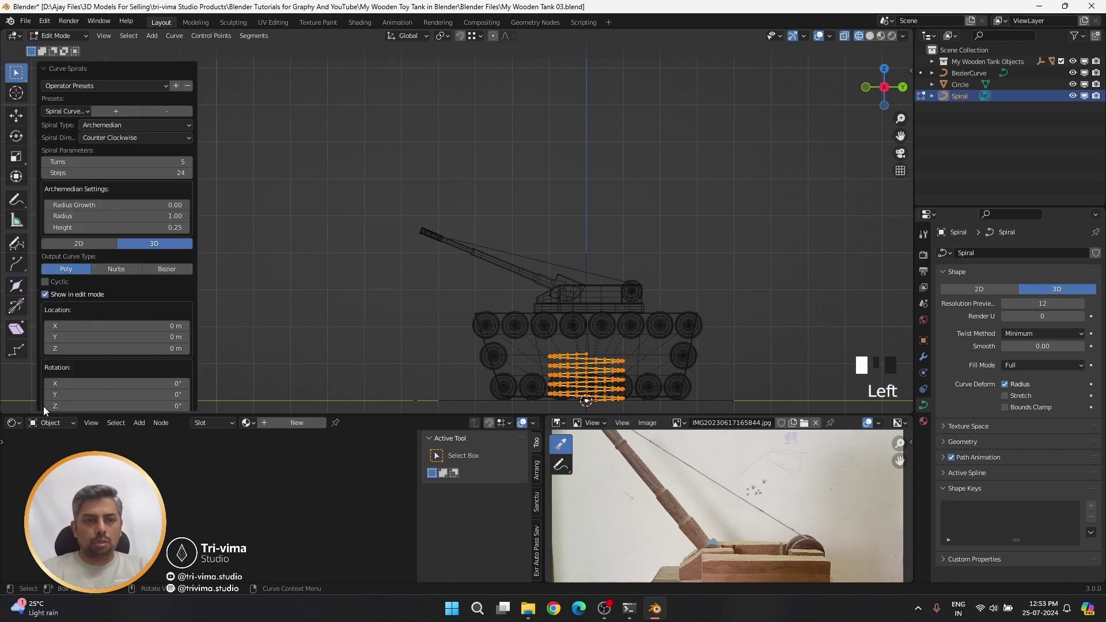
double_click(150, 173)
type("12")
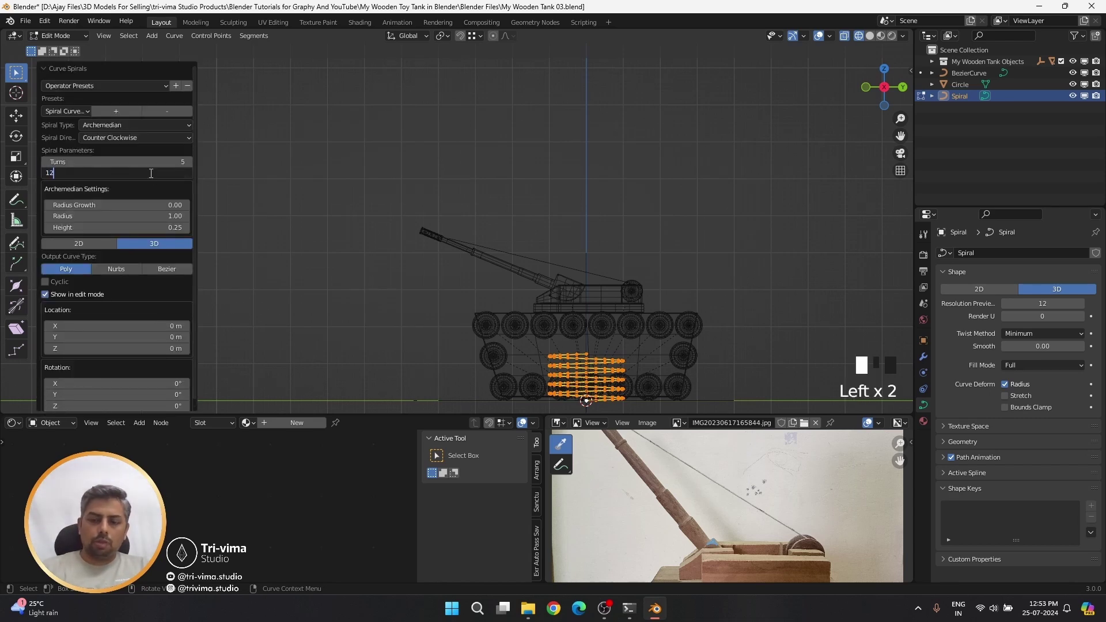
key("Return")
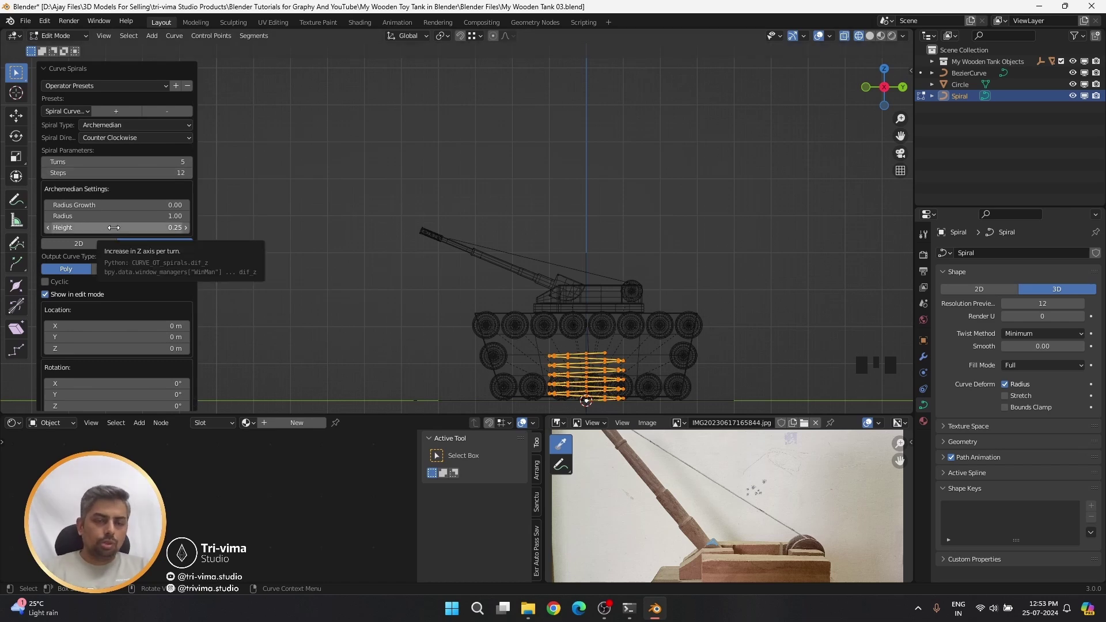
left_click(47, 69)
key("Tab")
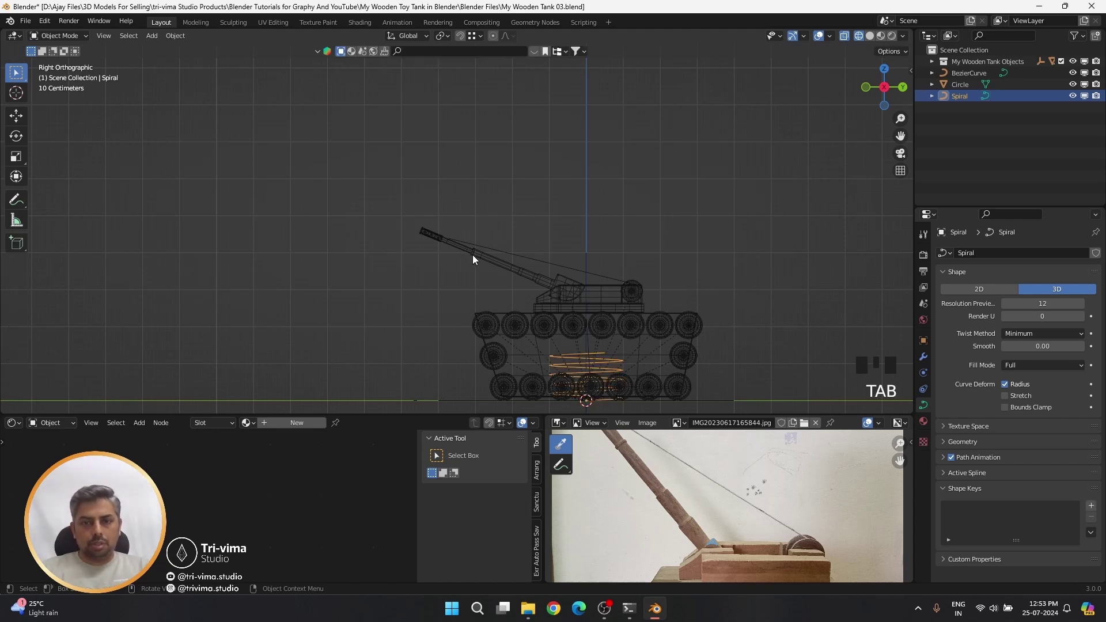
- Move the spiral to the barrel's tip and place a duplicate of it at the rear wheel on the turret
key("g")
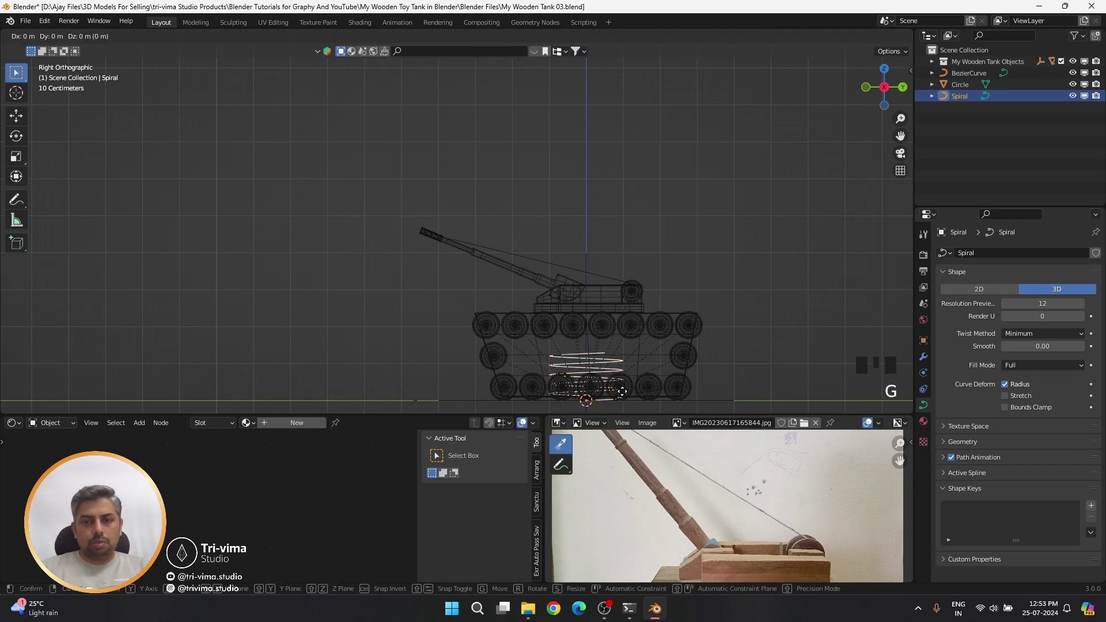
left_click(485, 241)
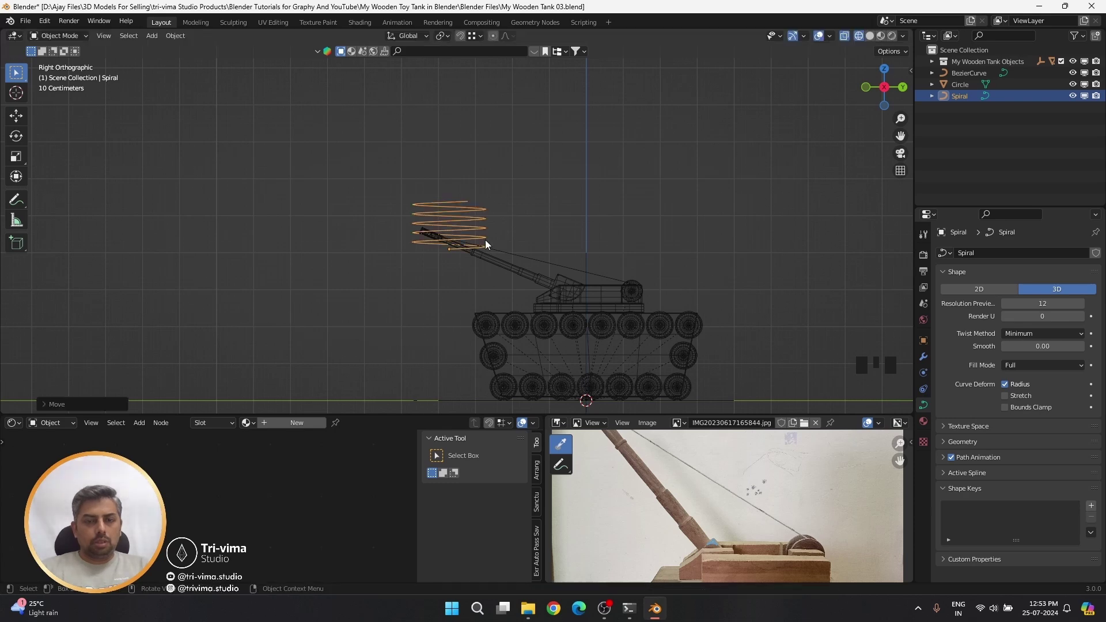
key("shift+d")
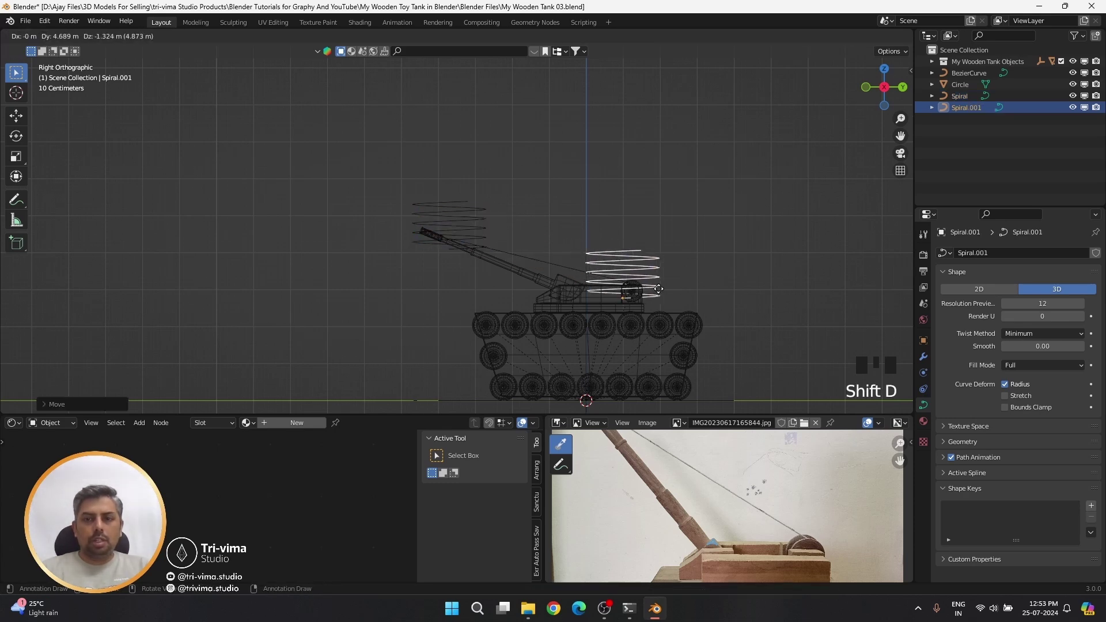
left_click(665, 291)
- Rotate the spiral at the barrel's tip roughly a quarter turn so its coils run along the barrel
left_click(452, 221)
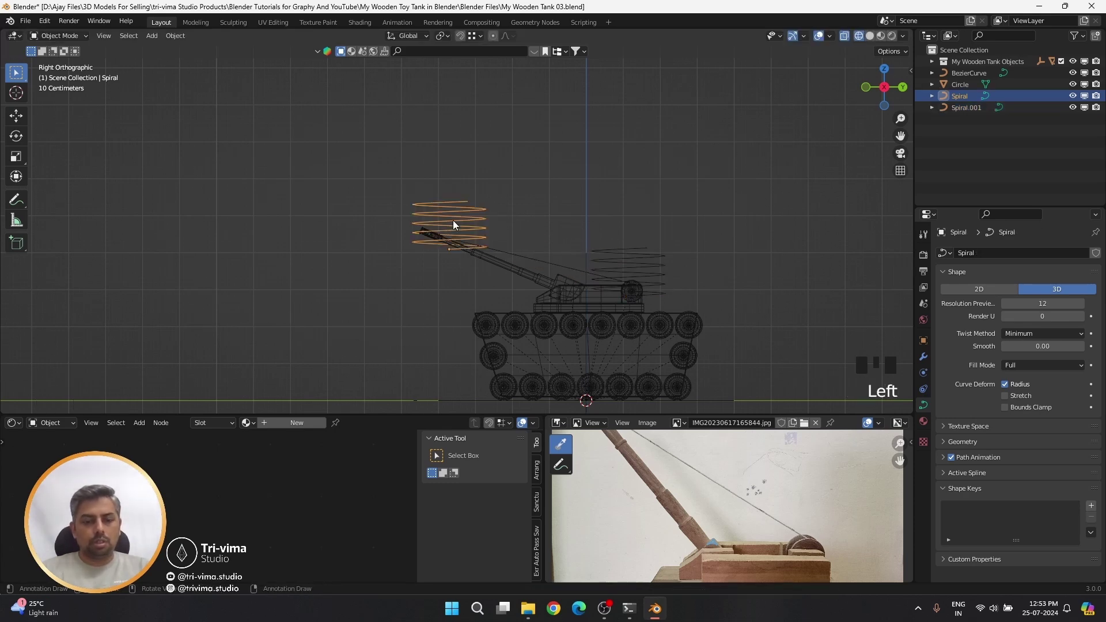
key("r")
key("r")
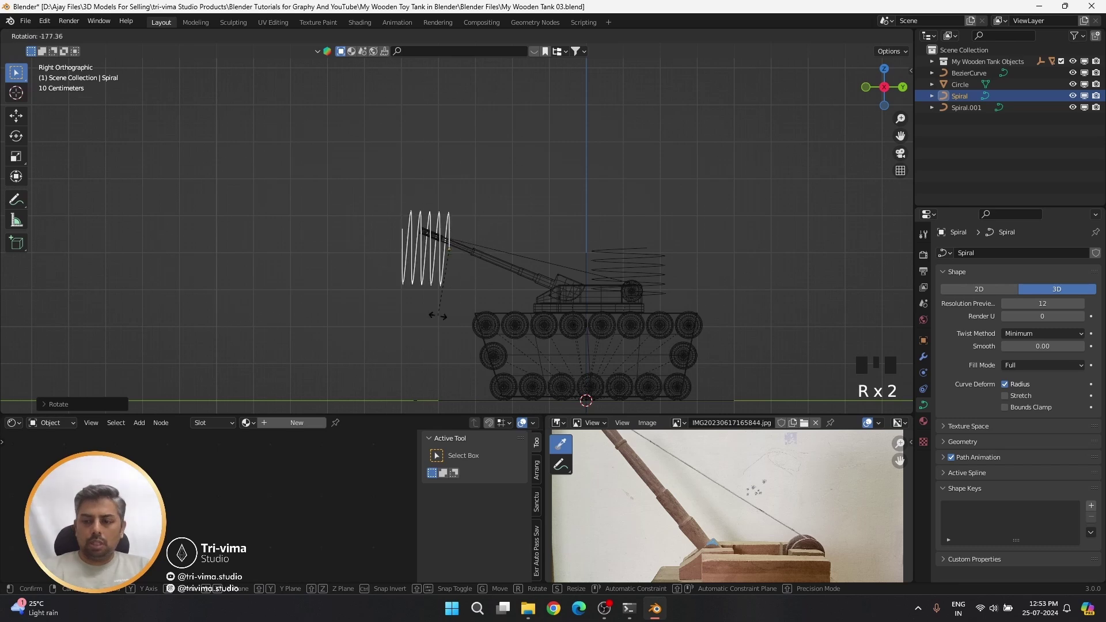
left_click(438, 320)
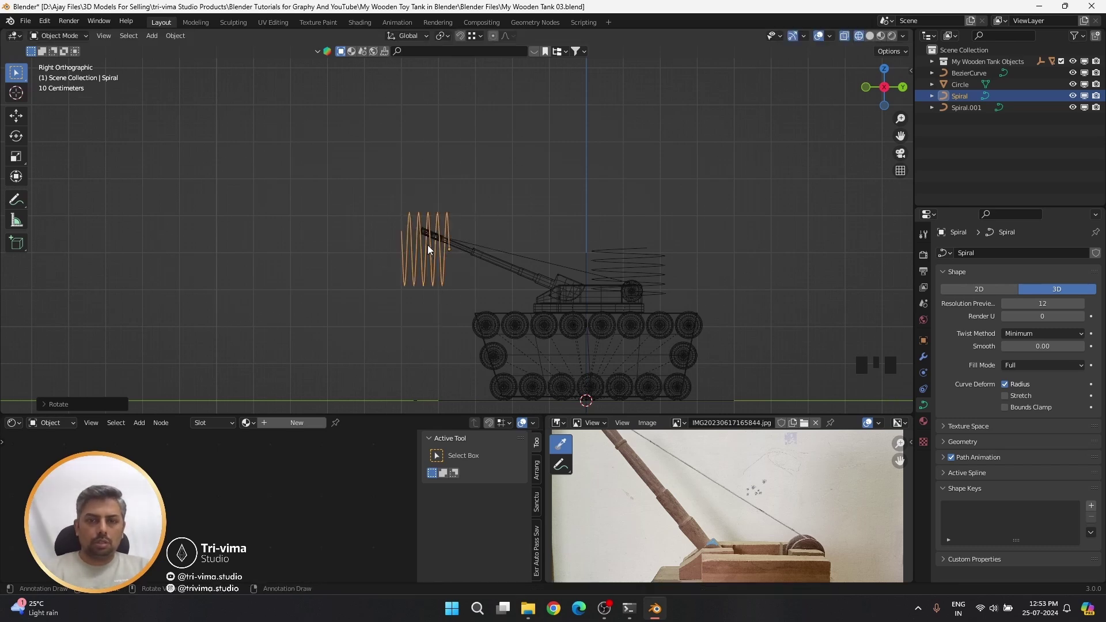
- Copy the Firing Nozzle's rotation onto the spiral at the barrel's tip using Copy Attributes
scroll(407, 319, "up", 4)
scroll(408, 318, "up", 3)
middle_click_drag(408, 318, 634, 323, "shift")
left_click(770, 326, "shift")
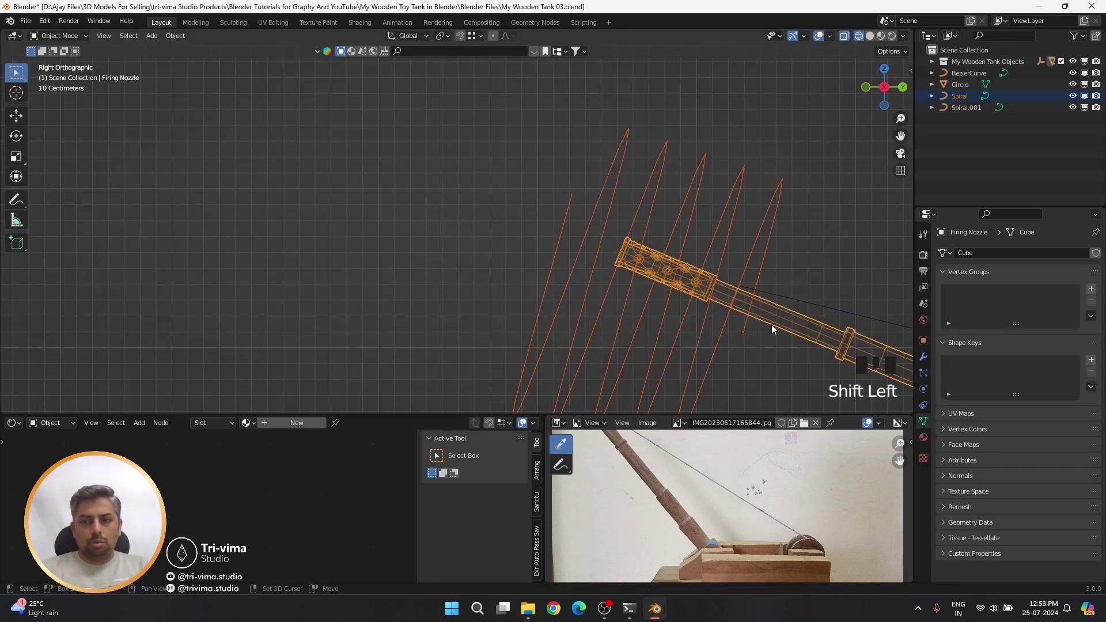
middle_click_drag(655, 325, 544, 298, "shift")
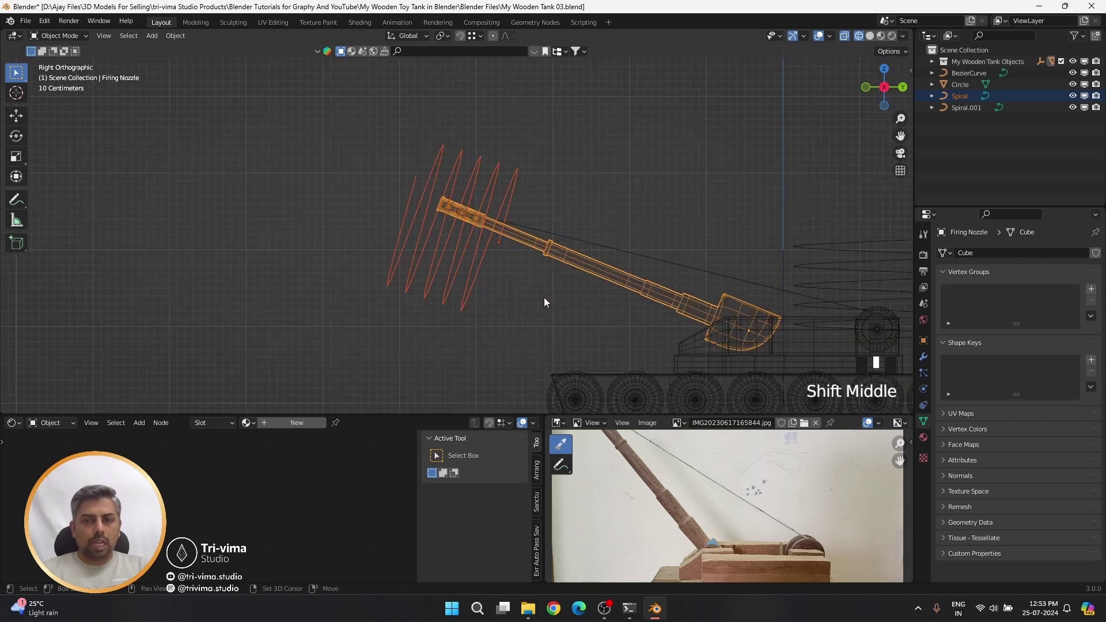
left_click(530, 312)
left_click(468, 291)
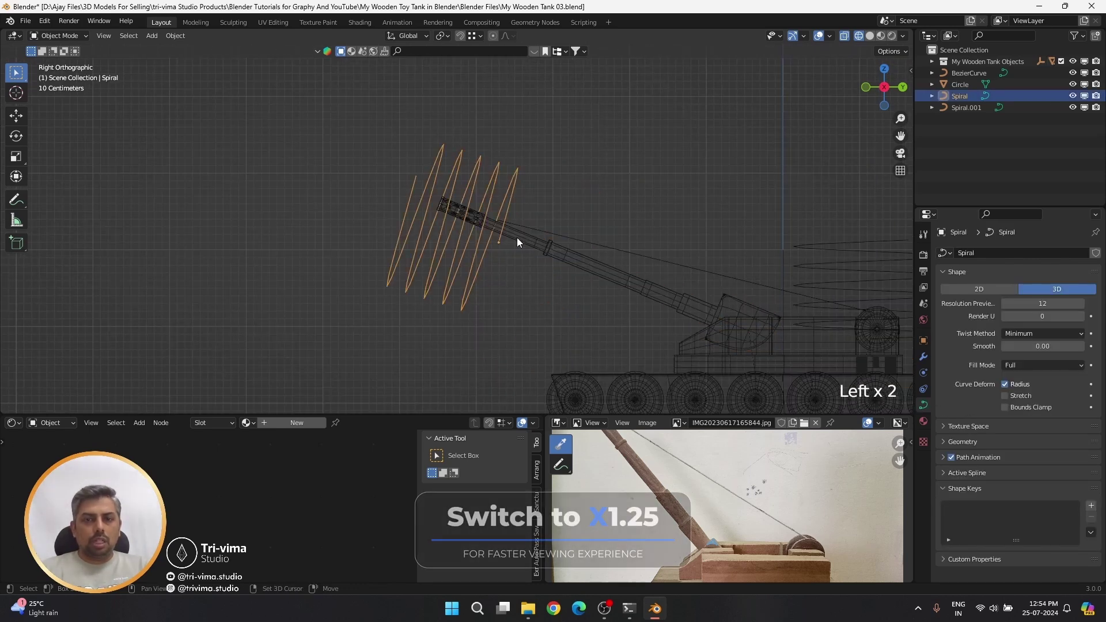
left_click(516, 237, "shift")
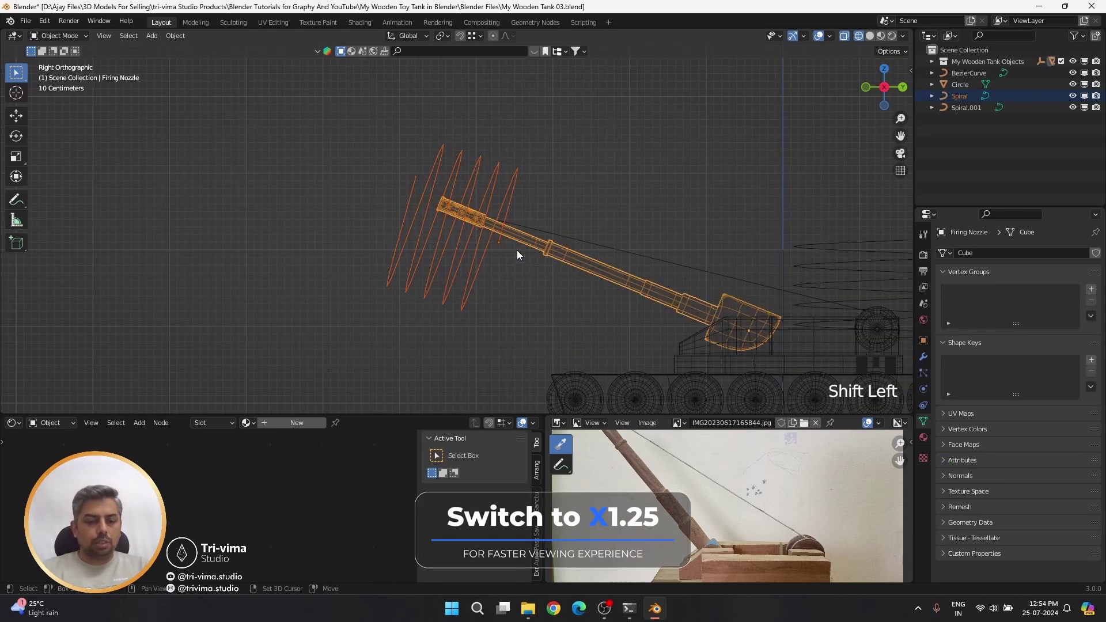
key("ctrl+c")
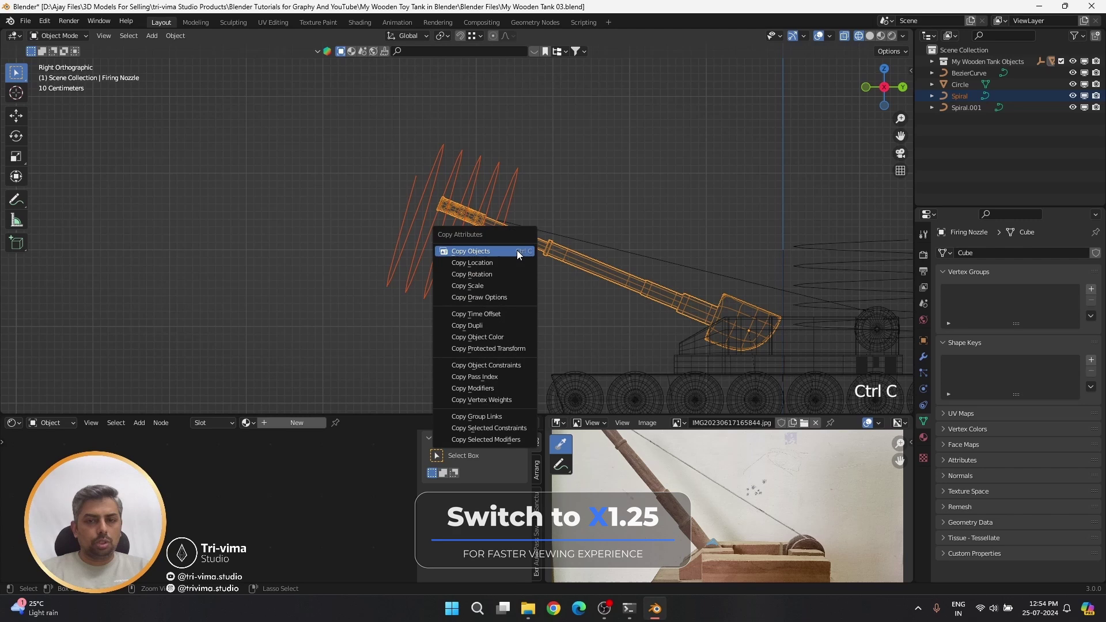
left_click(478, 274)
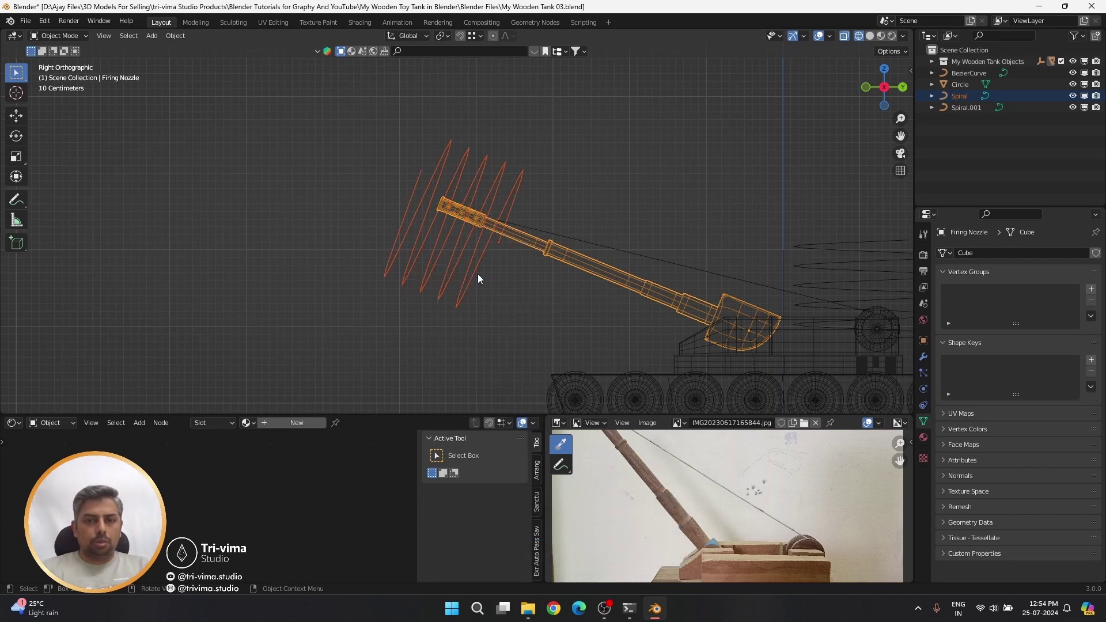
- Scale down the front spiral and move it so it wraps around the barrel just behind the thicker muzzle section
left_click(479, 286)
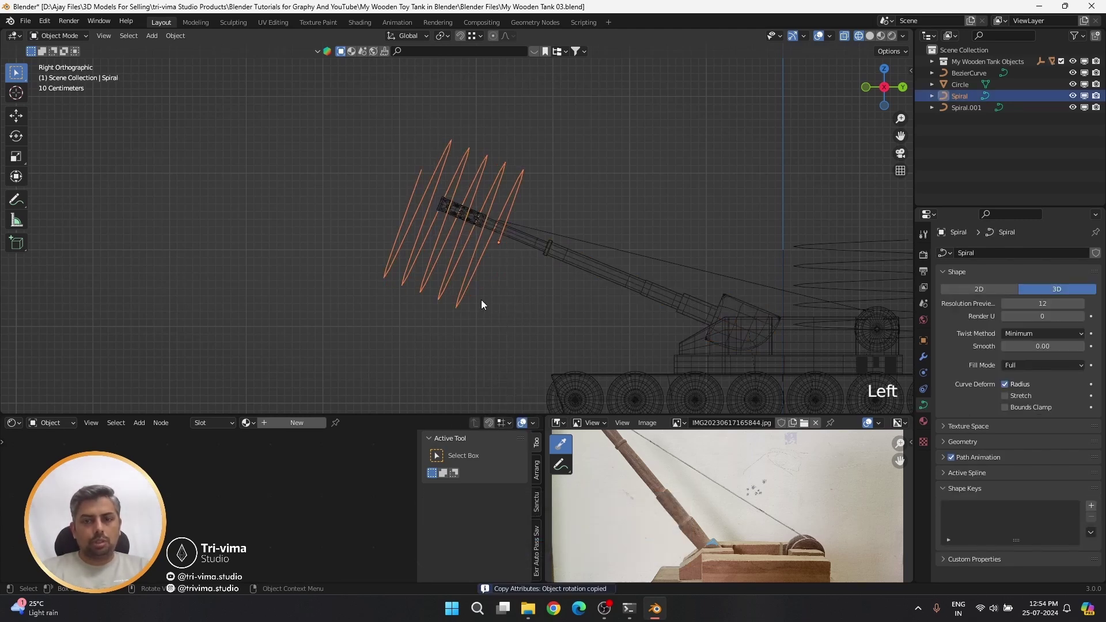
key("g")
left_click(495, 292)
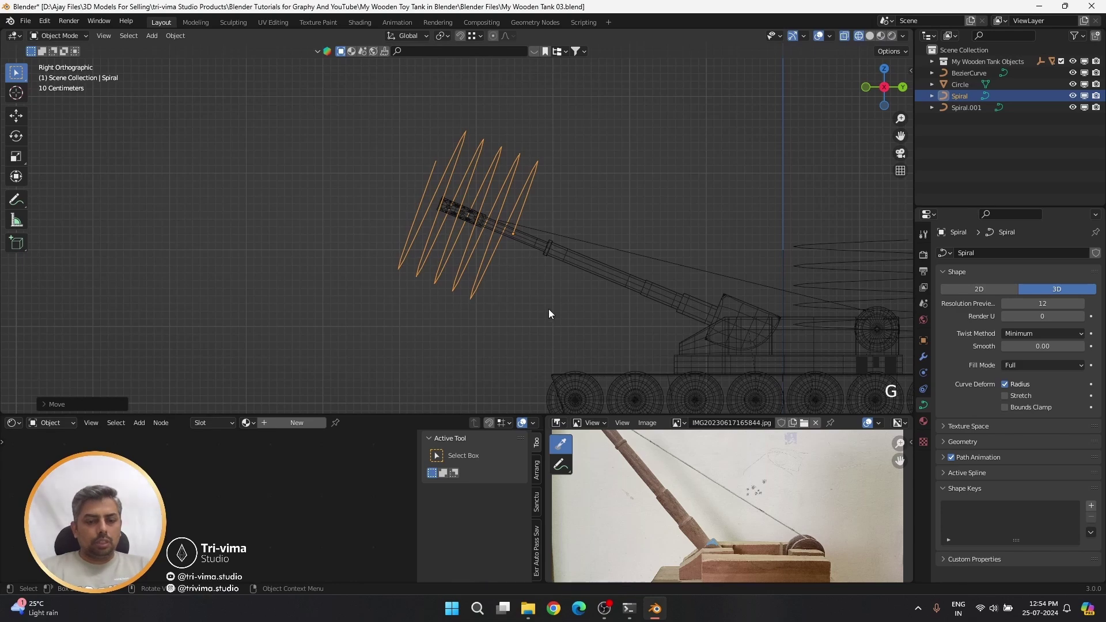
key("s")
left_click(520, 292)
scroll(518, 288, "up", 4)
key("g")
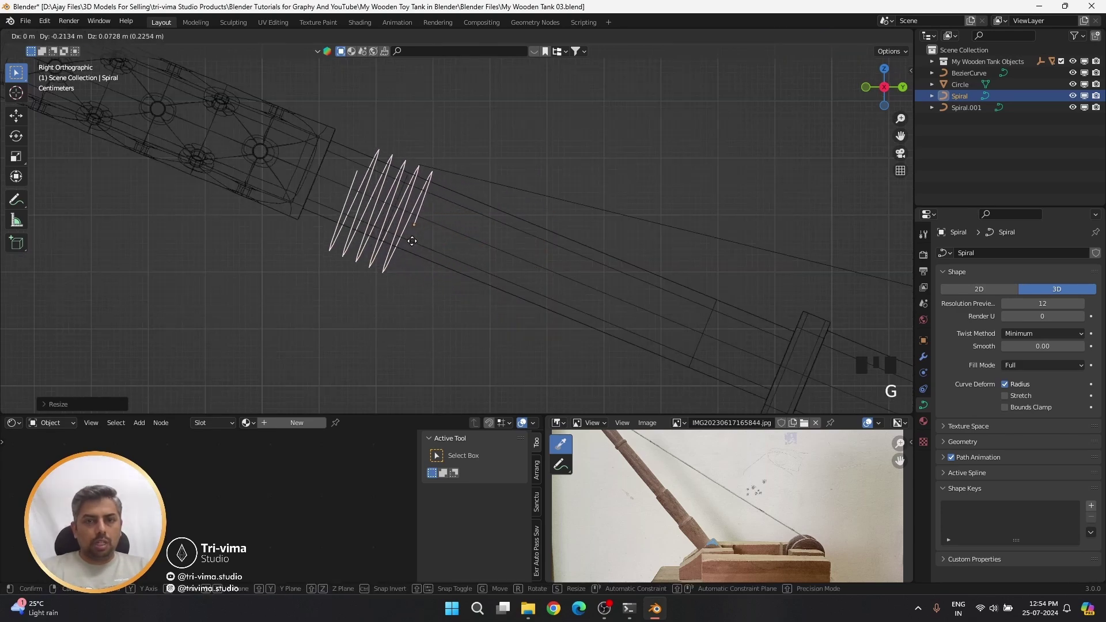
left_click(425, 242)
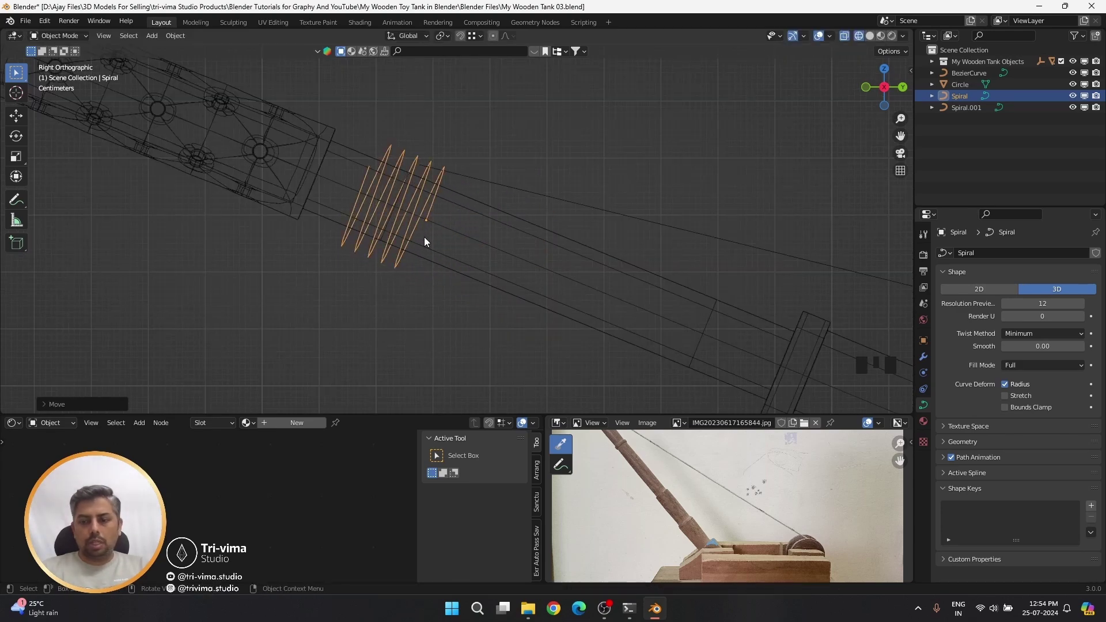
- Show the scene in solid shading and switch the barrel spiral's geometry bevel type to Object
key("KP_Decimal")
scroll(555, 284, "down", 4)
key("shift+z")
middle_click_drag(550, 282, 434, 294)
left_click(959, 441)
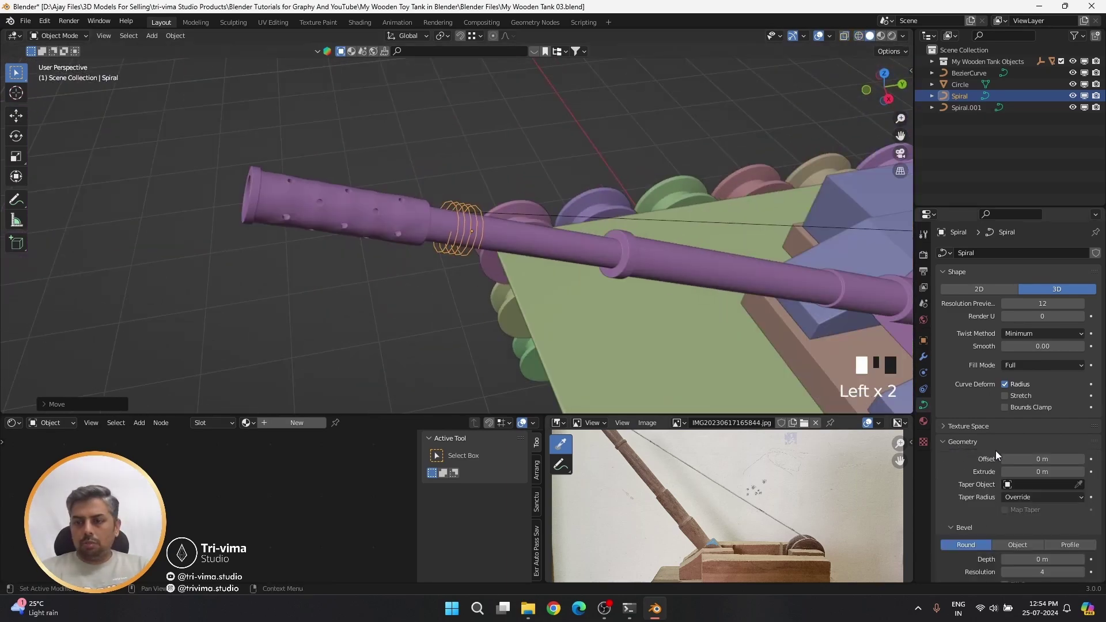
left_click(1017, 544)
- Rename the Circle profile object as Thread Strands
middle_click_drag(433, 244, 468, 118, "shift")
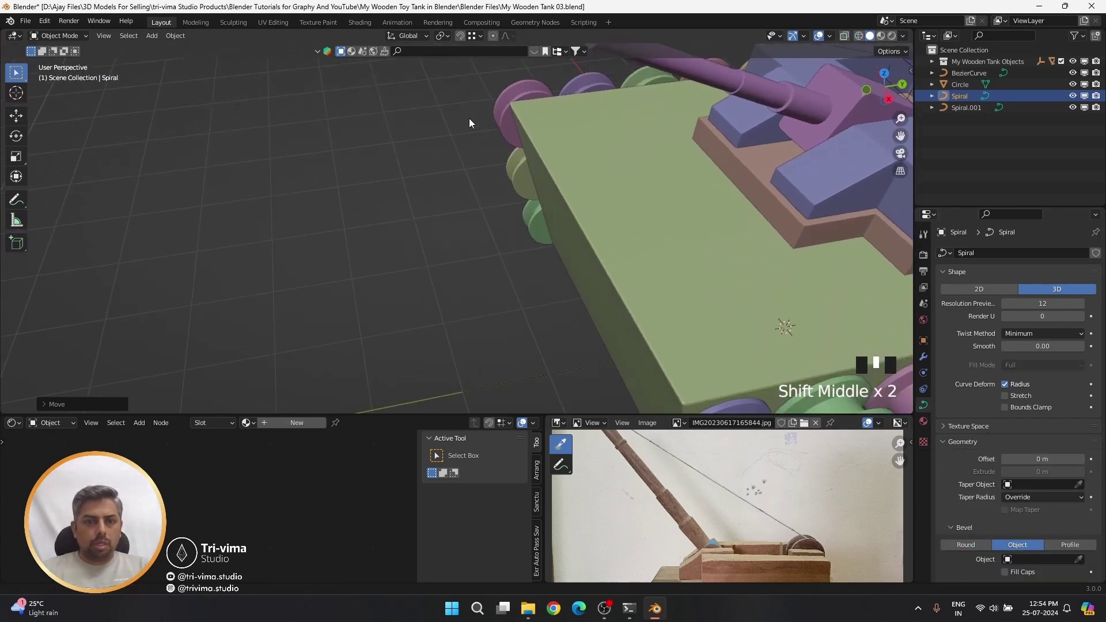
scroll(444, 201, "down", 5)
left_click(461, 347)
left_click(960, 84)
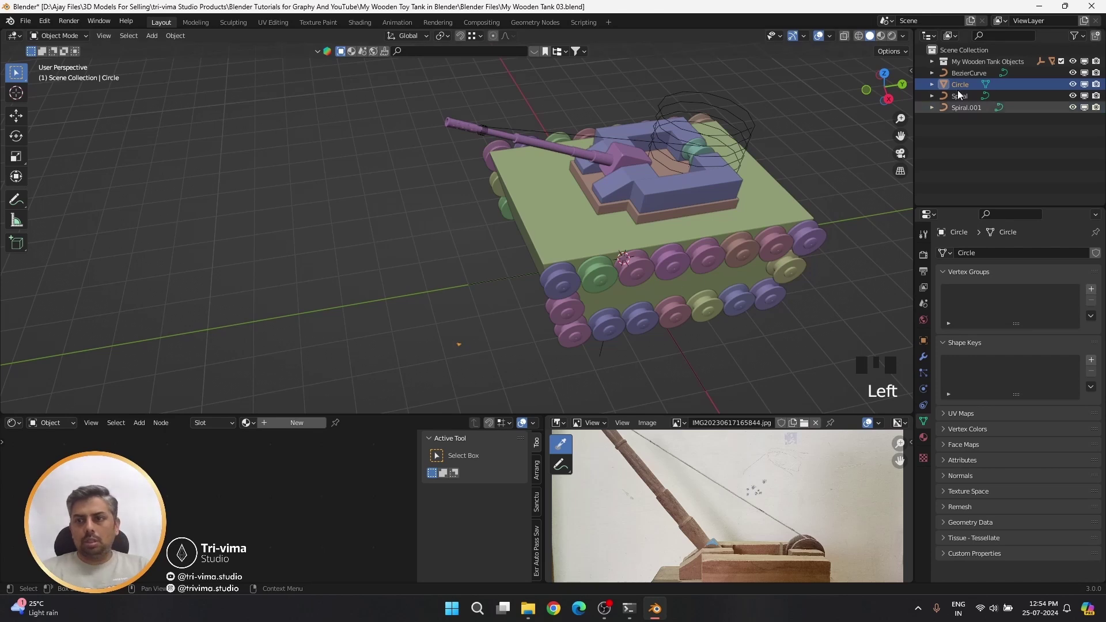
double_click(960, 84)
type("Thre")
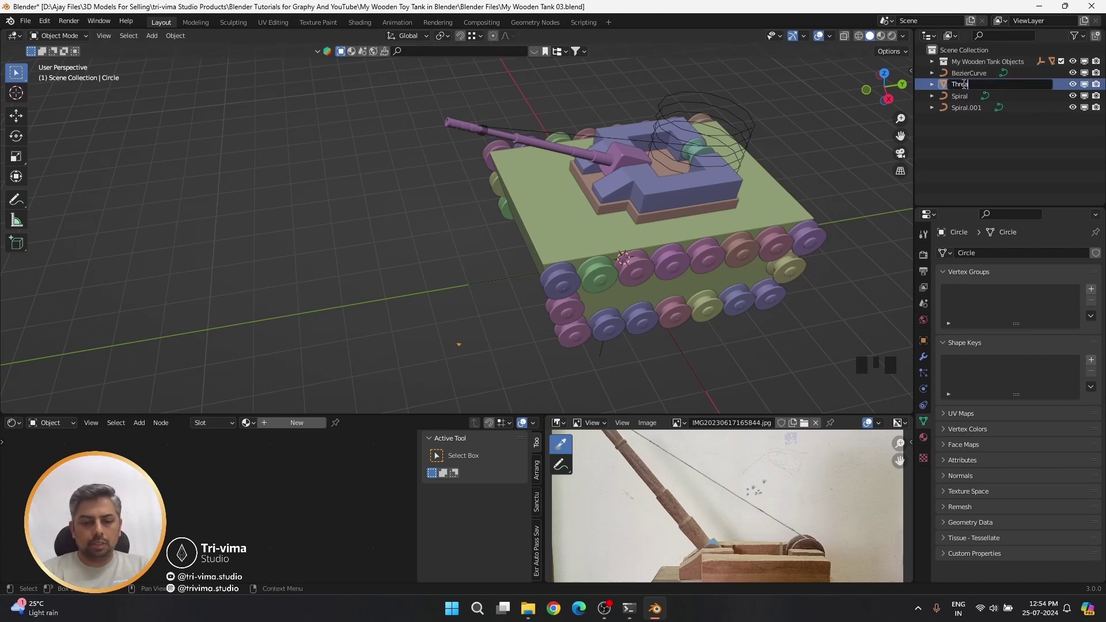
type("ad Strands")
key("Return")
- Try to assign Thread Strands as the bevel object of the barrel spiral
left_click(963, 98)
key("Up")
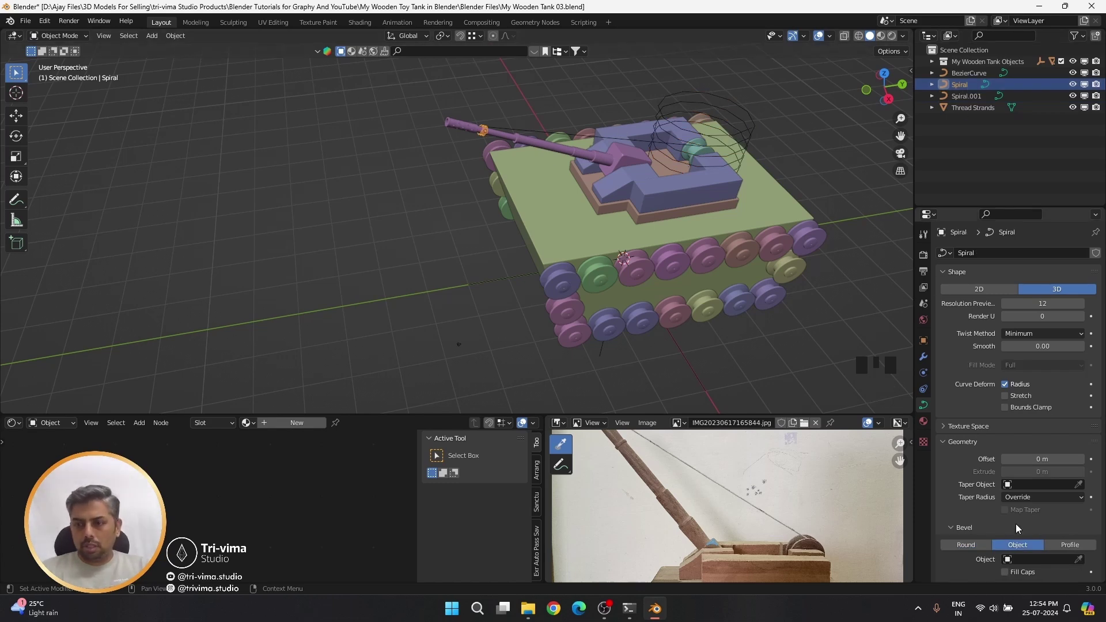
left_click(1078, 559)
left_click(981, 109)
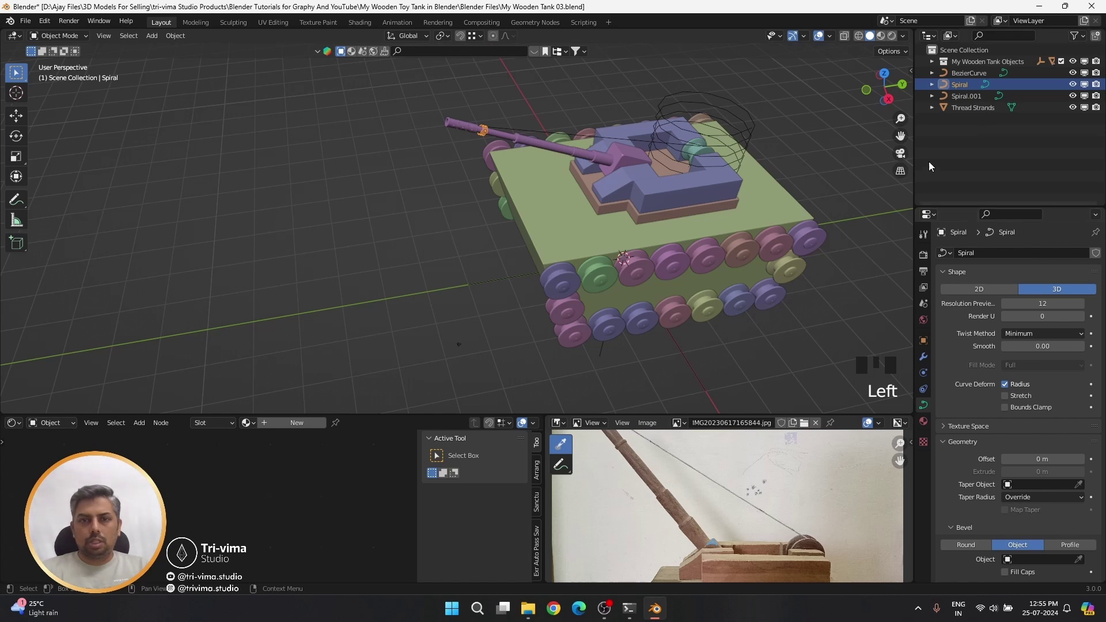
- Convert the Thread Strands mesh to a curve
left_click(978, 110)
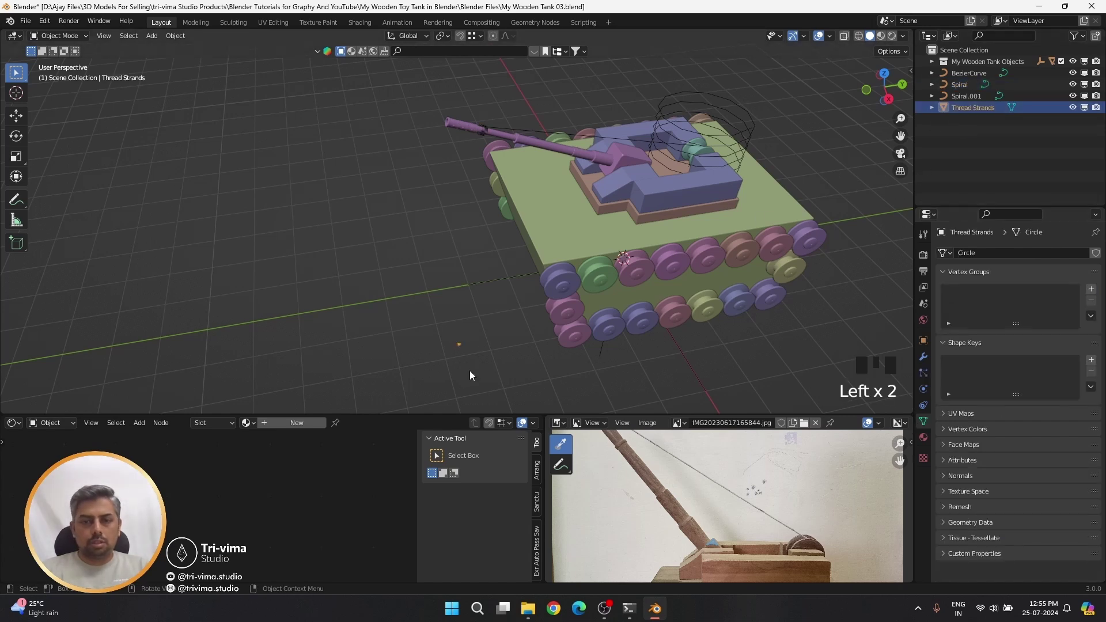
right_click(457, 342)
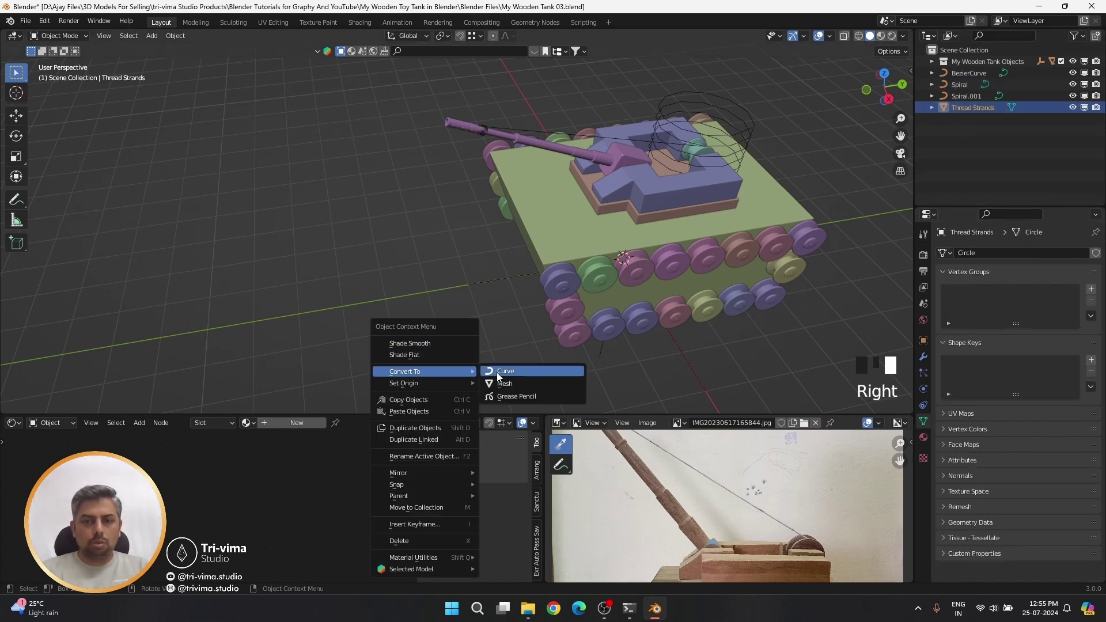
left_click(497, 372)
- Assign Thread Strands as the bevel object of the barrel spiral and inspect the resulting strands up close
left_click(970, 96)
left_click(961, 85)
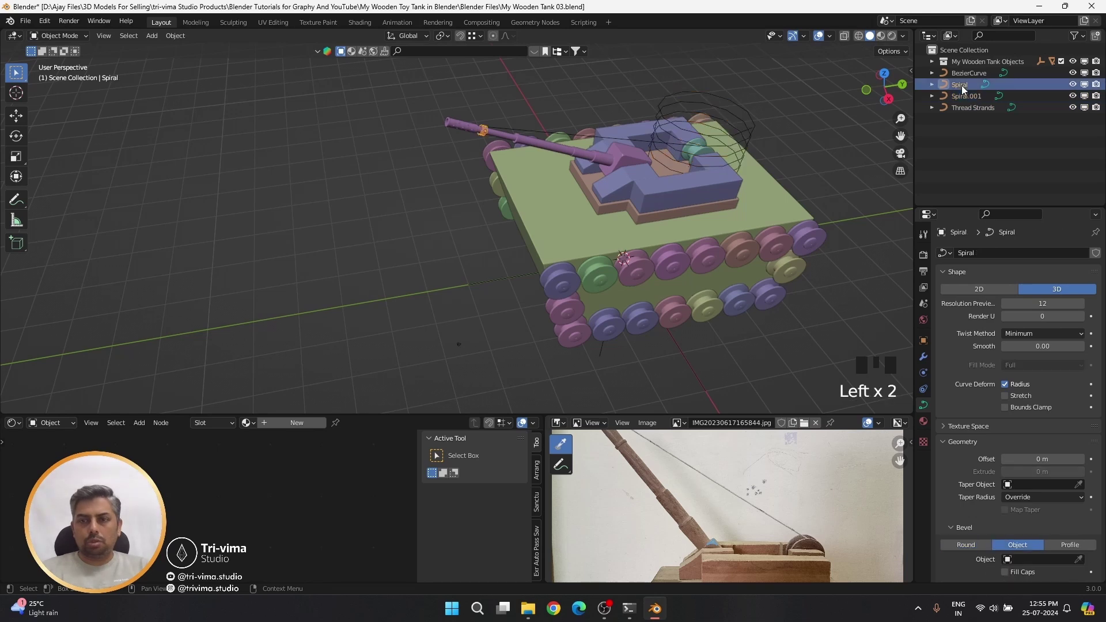
scroll(970, 489, "down", 6)
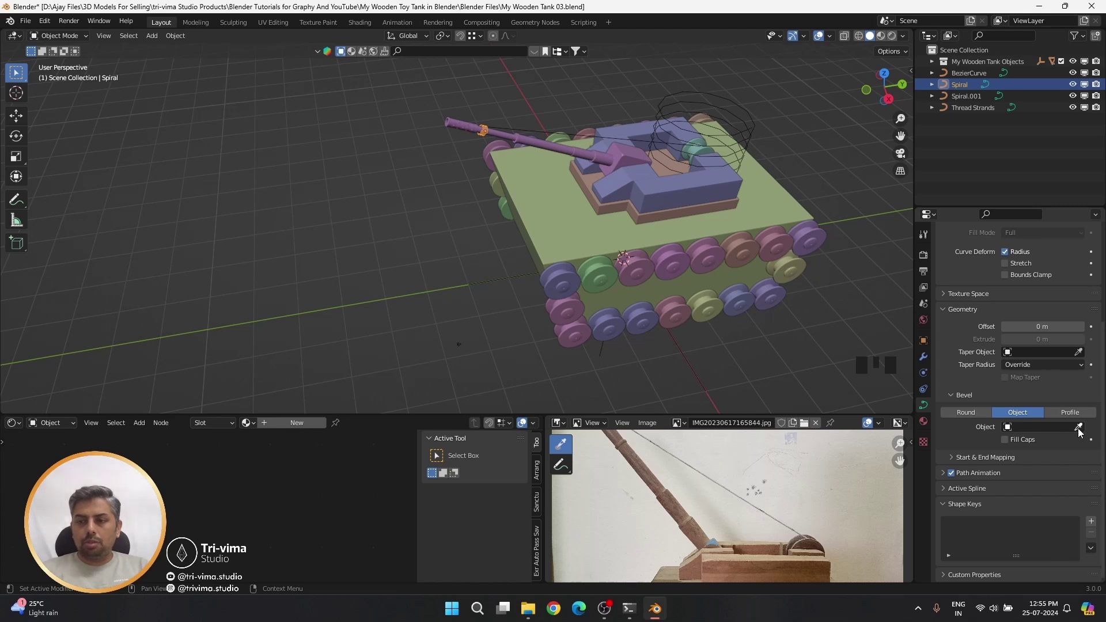
left_click(1079, 427)
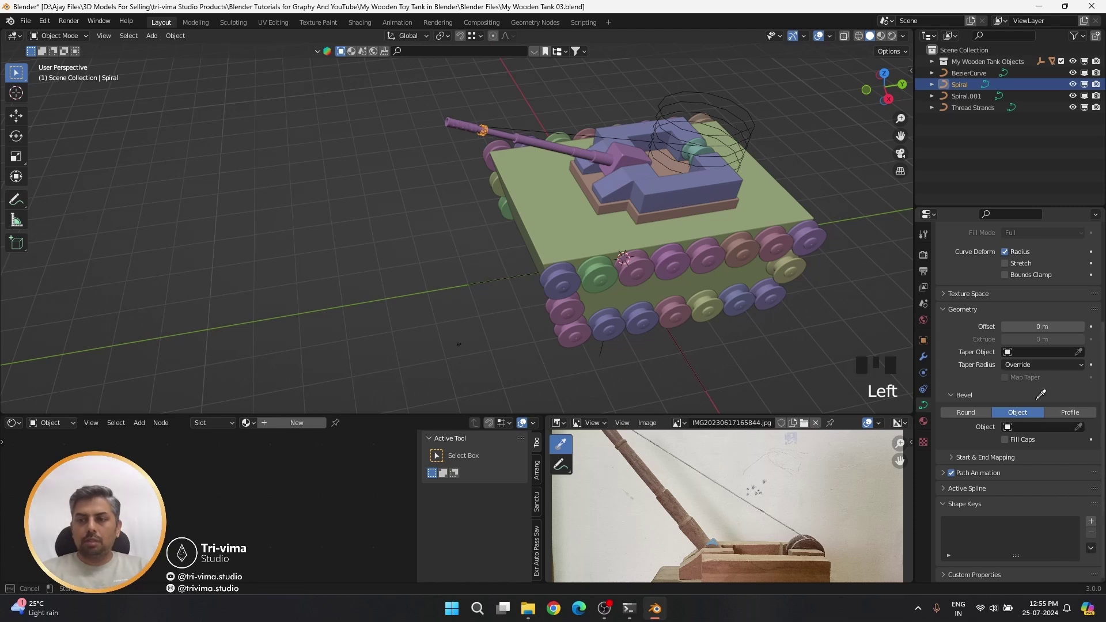
left_click(979, 106)
key("KP_Decimal")
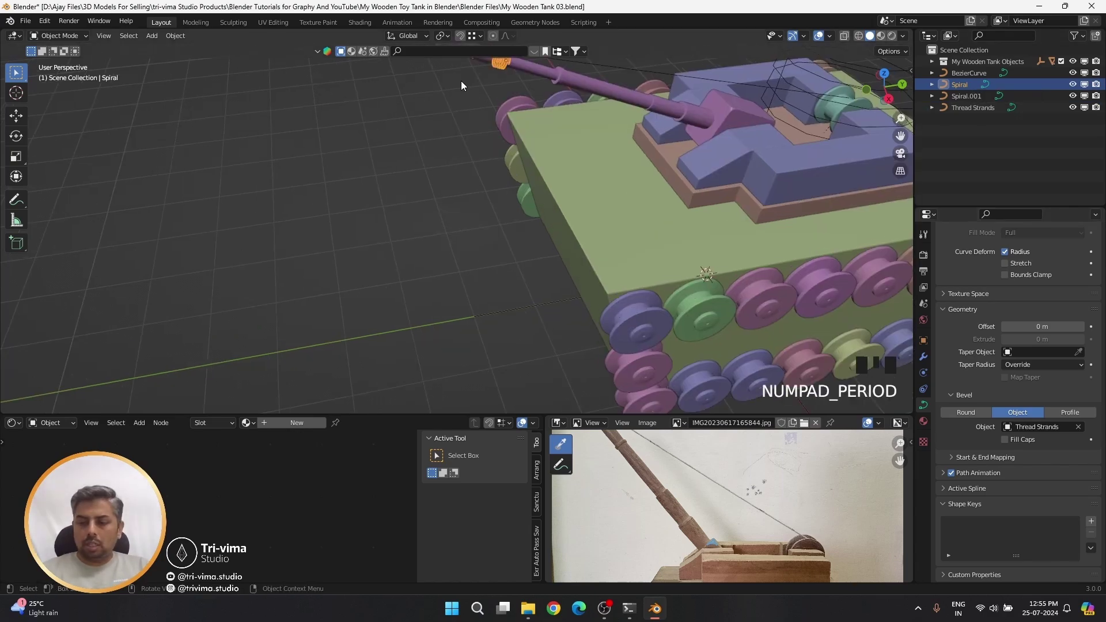
scroll(458, 132, "up", 7)
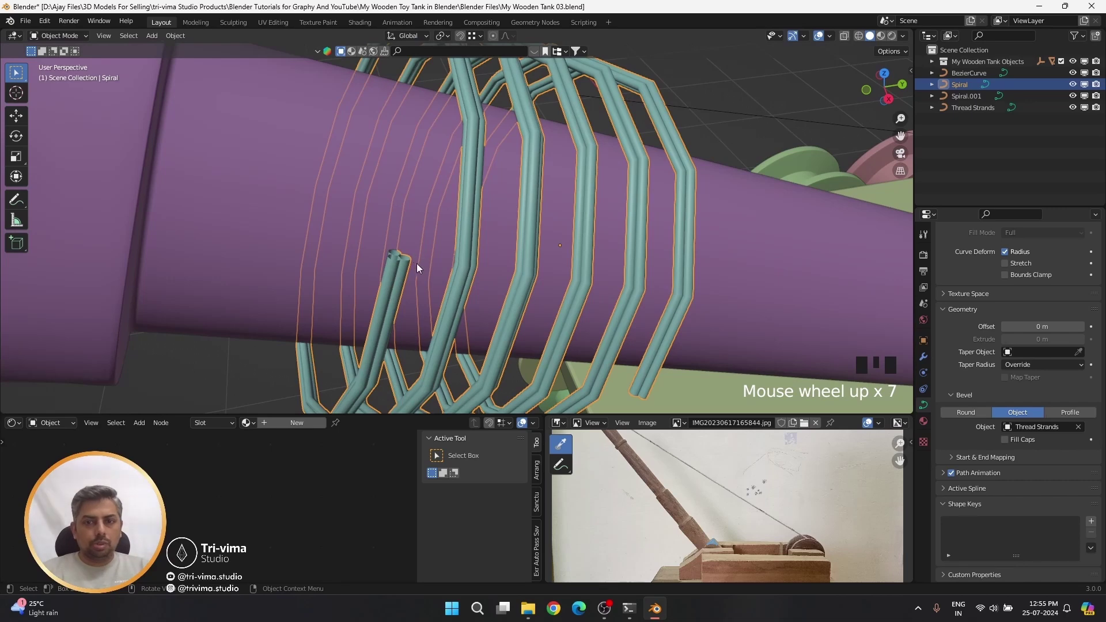
- Turn off path animation for the barrel spiral and reveal its bevel start and end mapping settings
left_click(951, 472)
left_click(966, 456)
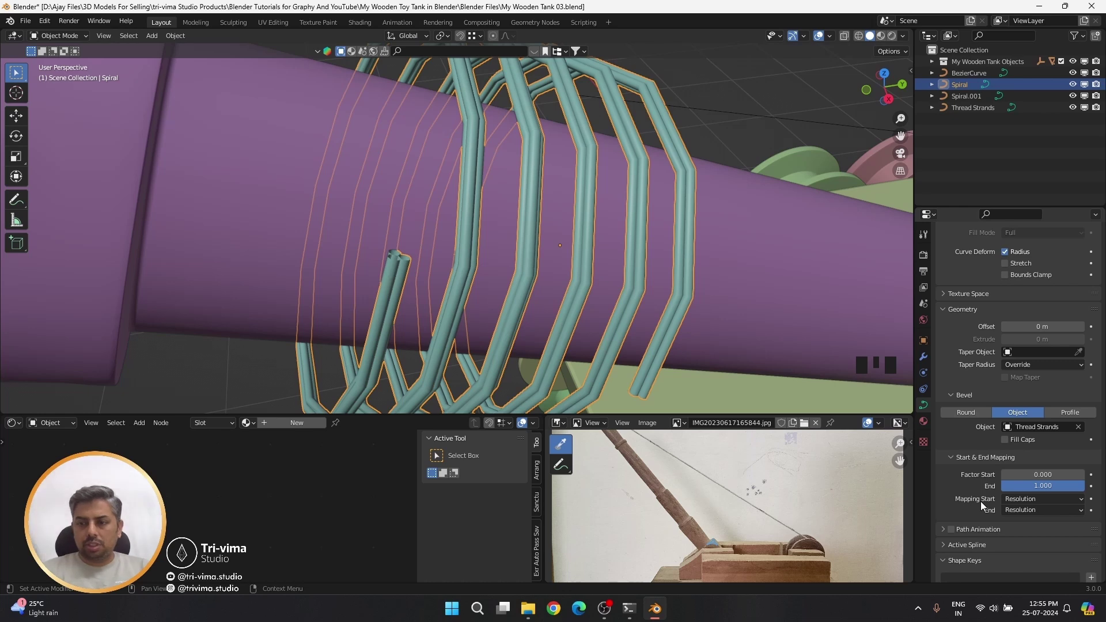
scroll(979, 500, "down", 3)
scroll(970, 397, "up", 3)
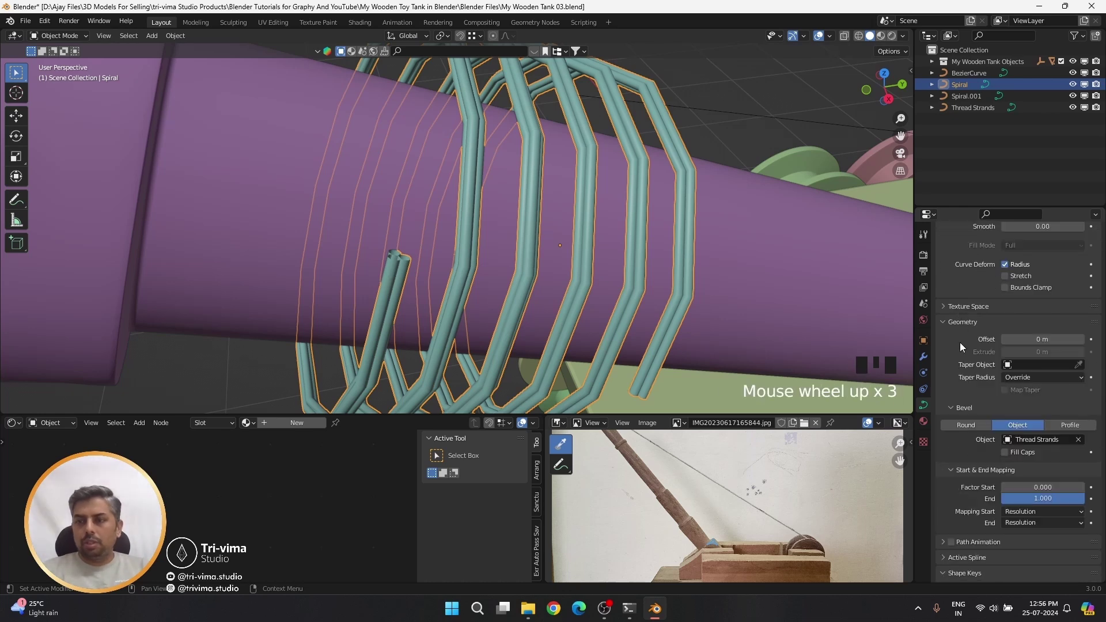
- Try the Tangent twist method with a smooth value of 180 on the barrel spiral
scroll(961, 407, "up", 4)
left_click(1034, 306)
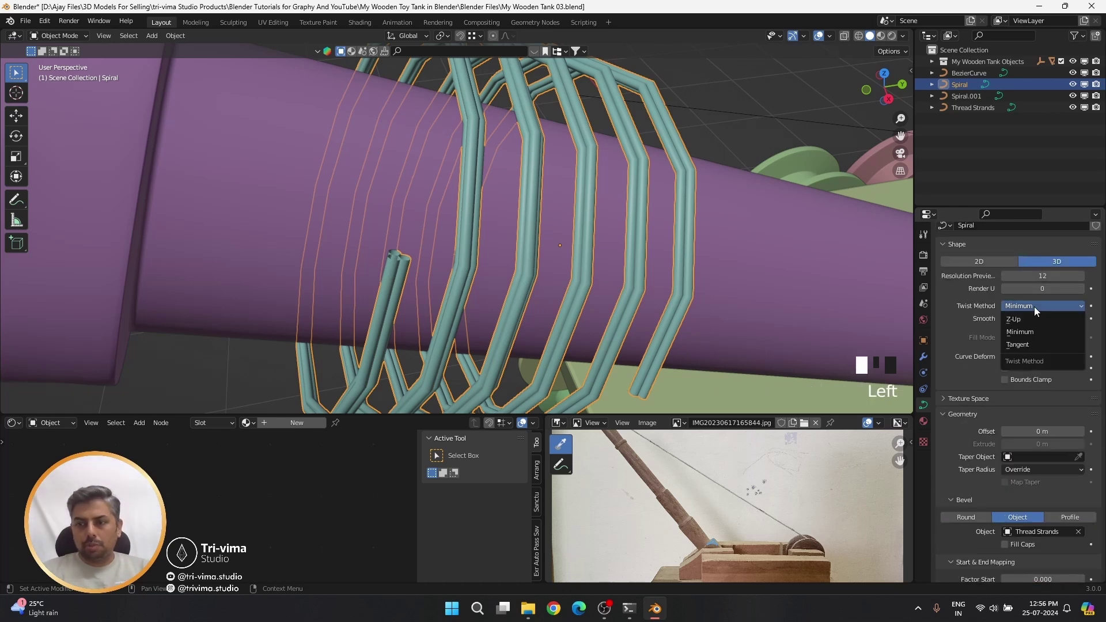
left_click(1017, 346)
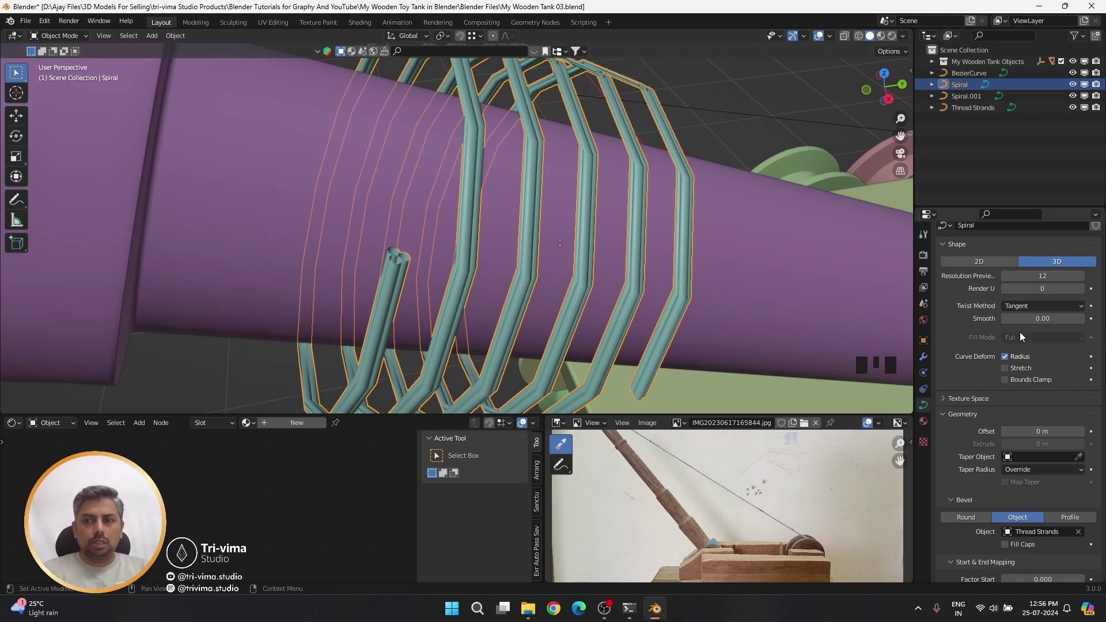
left_click_drag(1024, 318, 1091, 318)
left_click(1049, 318)
left_click(1050, 318)
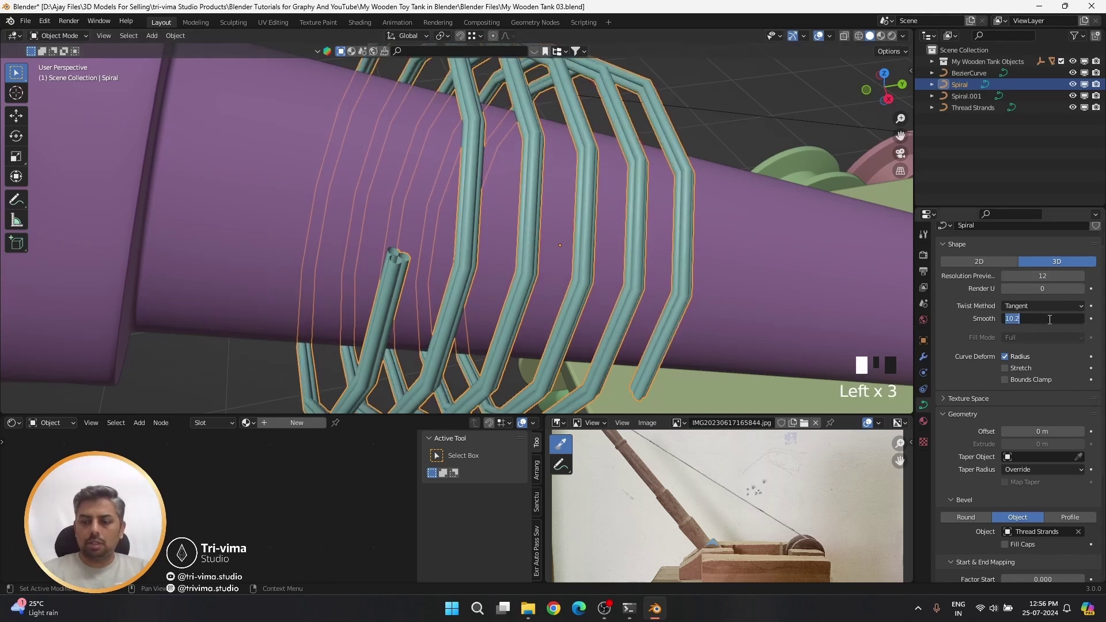
type("18")
key("Return")
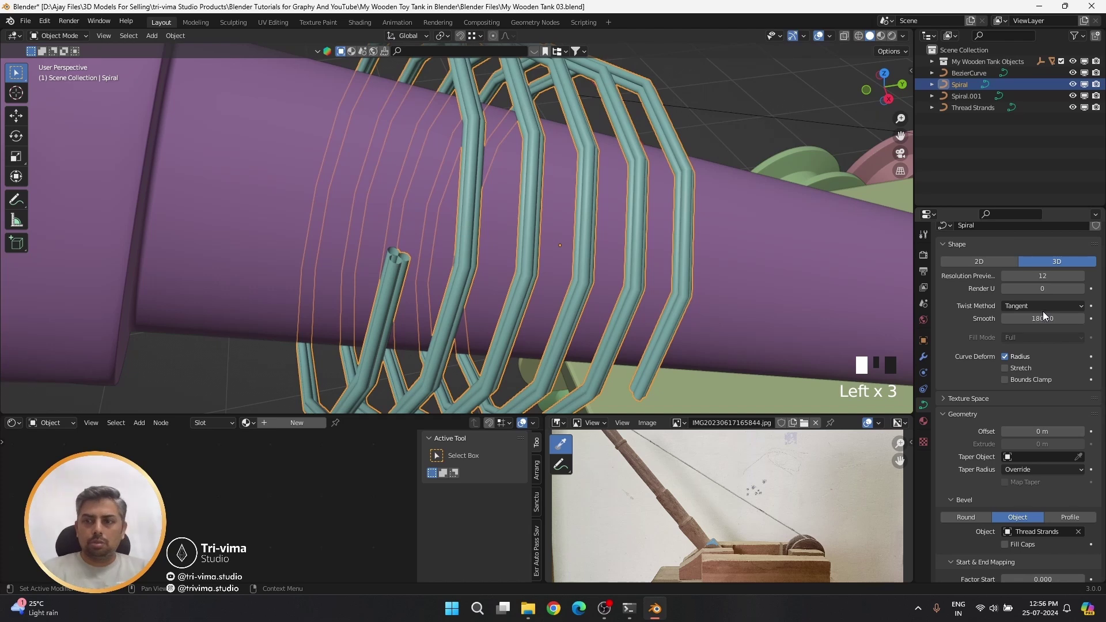
- Try the Minimum twist method on the barrel spiral, then use Z-Up with a smooth value of 360
left_click(1040, 306)
left_click(1028, 327)
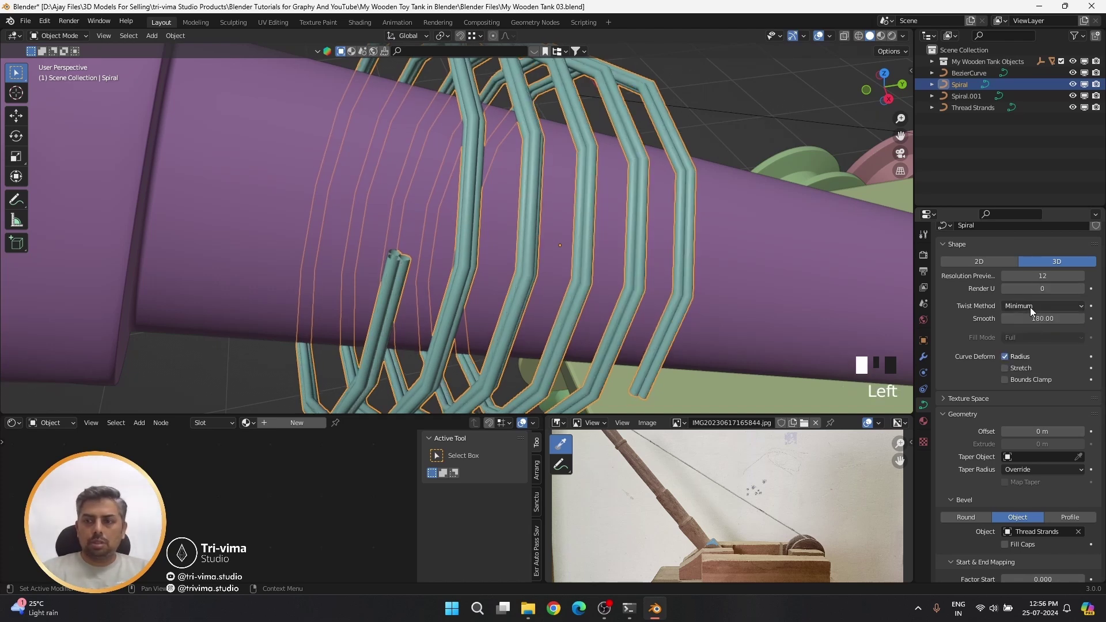
left_click(1029, 306)
left_click(1025, 318)
mouse_move(1042, 318)
left_mouse_down()
mouse_move(1076, 318)
mouse_move(1042, 318)
left_mouse_up()
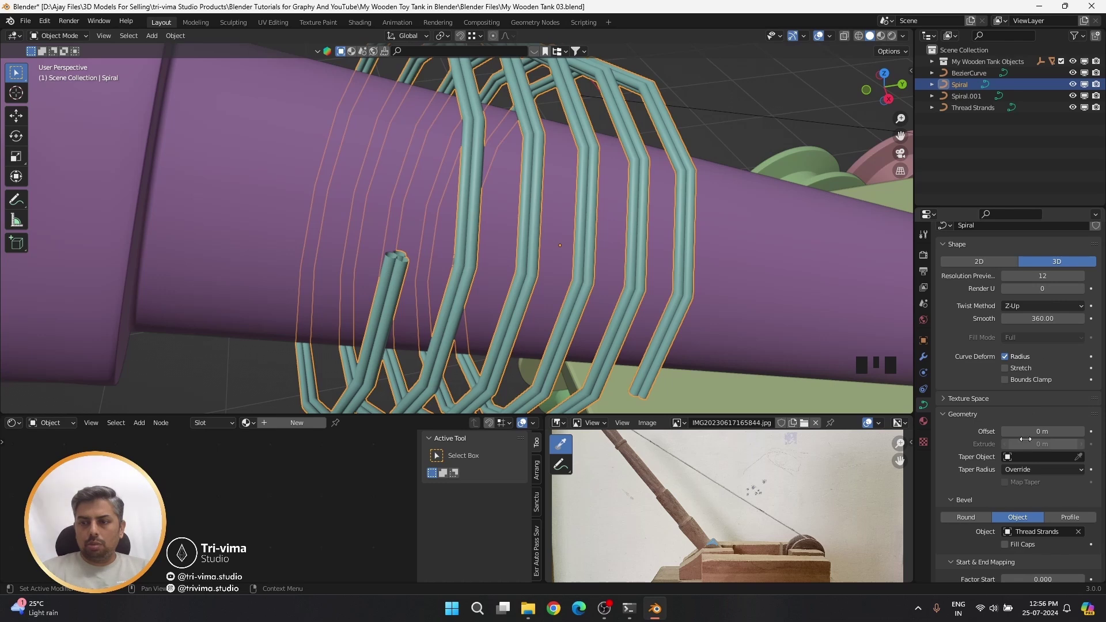
- Scale all points of the barrel spiral by about 0.72 so its coils sit closer to the barrel
scroll(1031, 443, "down", 4)
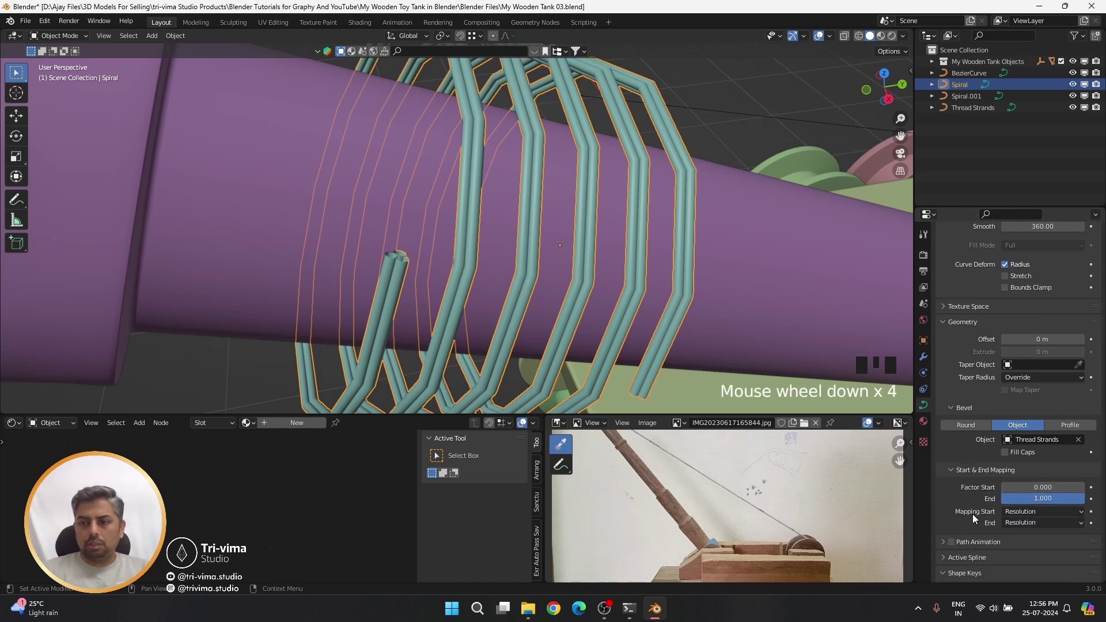
scroll(281, 271, "down", 3)
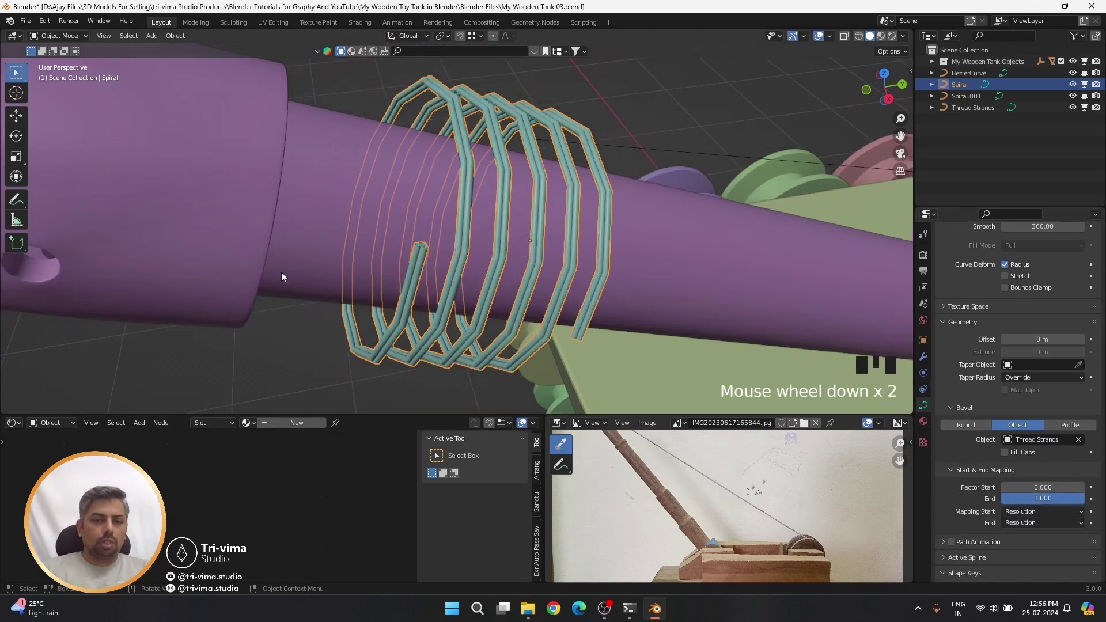
middle_click_drag(422, 277, 469, 198)
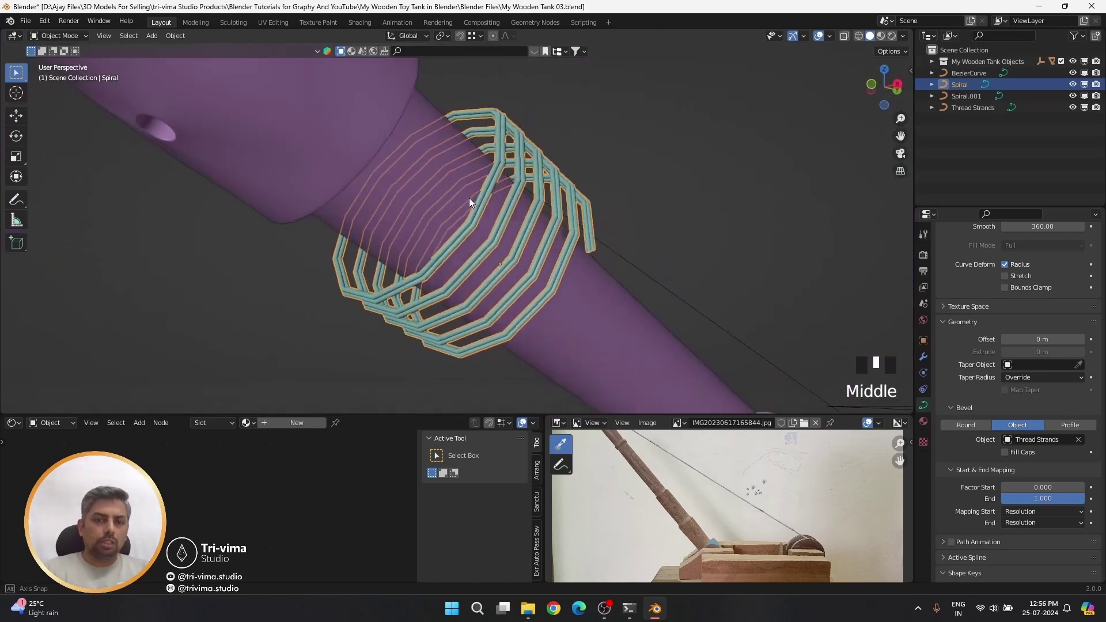
scroll(503, 276, "down", 7)
middle_click_drag(504, 281, 444, 371)
scroll(450, 276, "up", 9)
key("Tab")
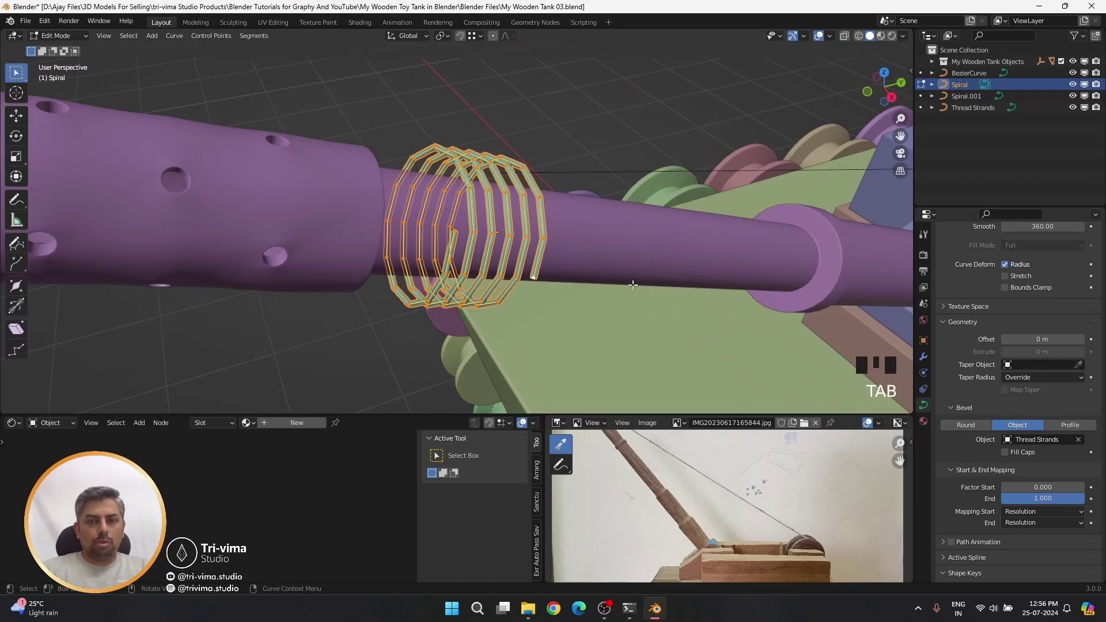
key("s")
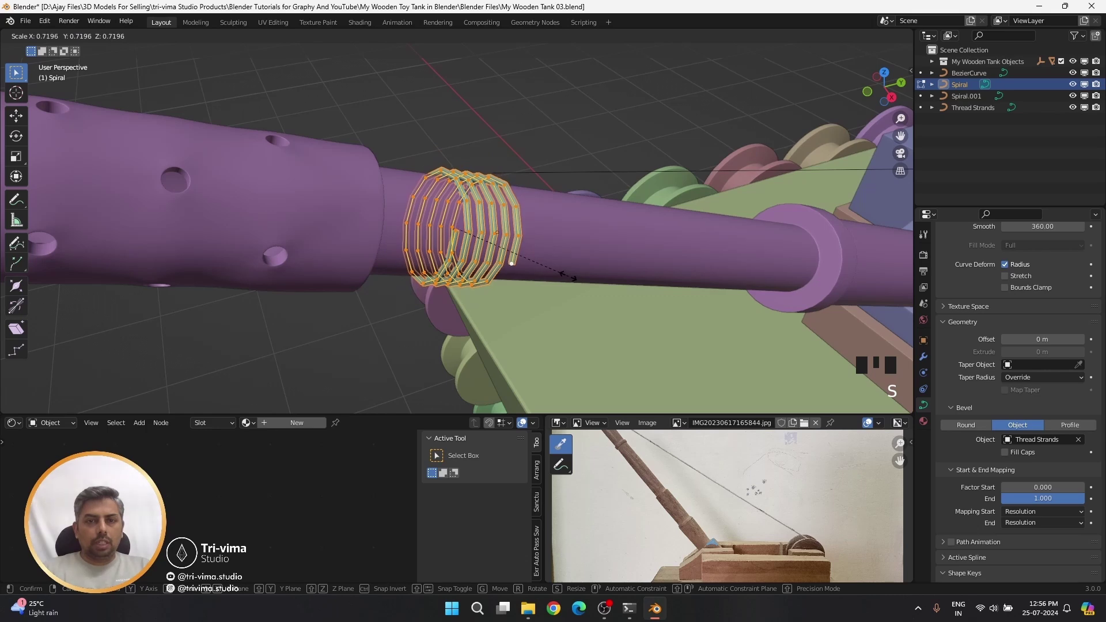
left_click(570, 279)
- Resize the Thread Strands profile's points to adjust the thickness of the thread around the barrel
middle_click_drag(383, 284, 390, 146, "shift")
scroll(390, 146, "down", 9)
left_click(467, 345)
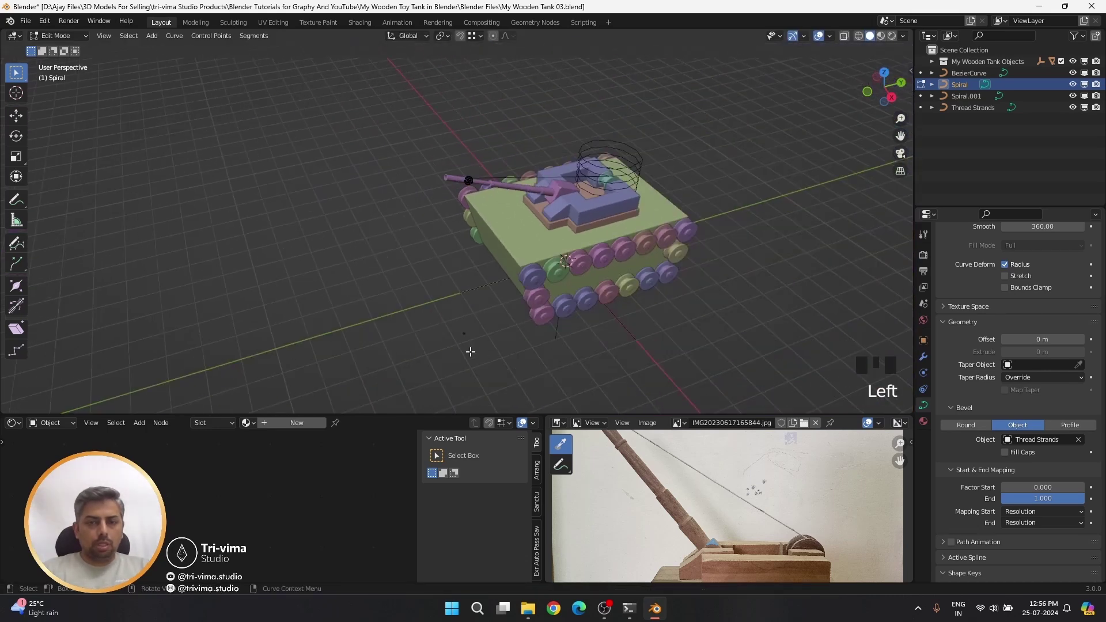
key("Tab")
left_click(464, 333)
key("Tab")
key("s")
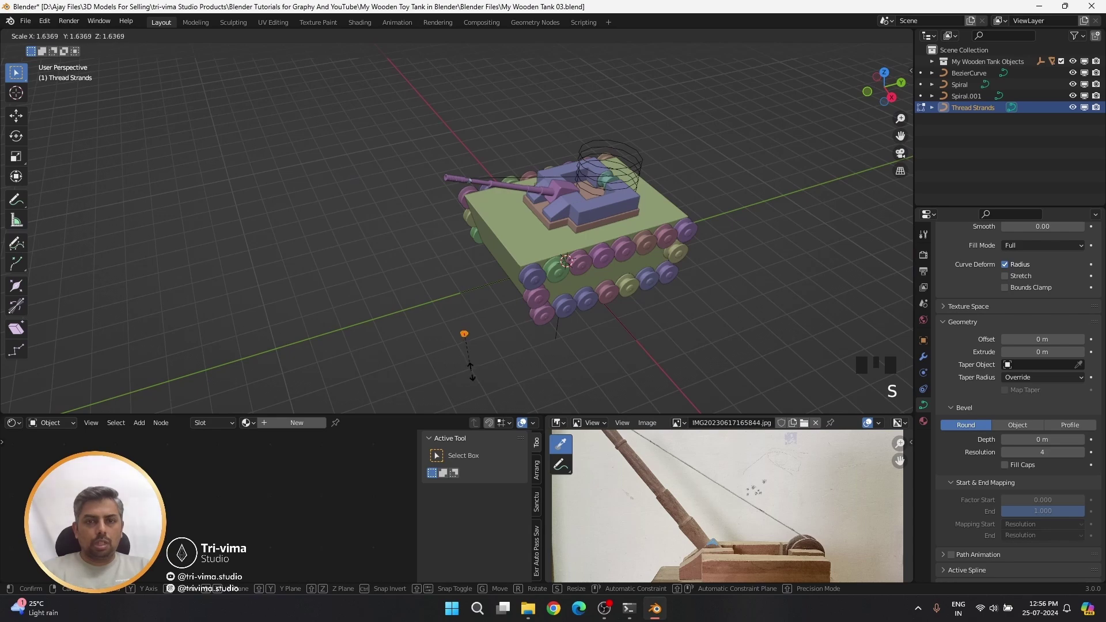
left_click(461, 308)
scroll(461, 308, "up", 4)
middle_click_drag(461, 308, 319, 283, "shift")
scroll(318, 284, "down", 10)
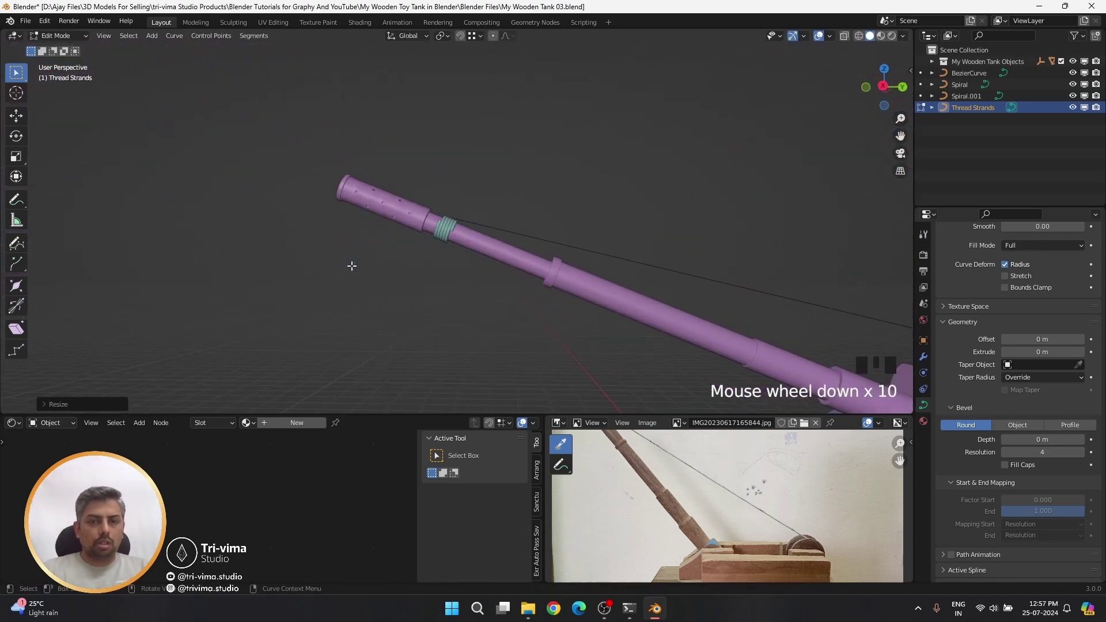
- Convert the Thread Strands curve back to a mesh
scroll(409, 350, "up", 5)
scroll(409, 351, "down", 4)
left_click(469, 362)
right_click(419, 236)
mouse_move(419, 237)
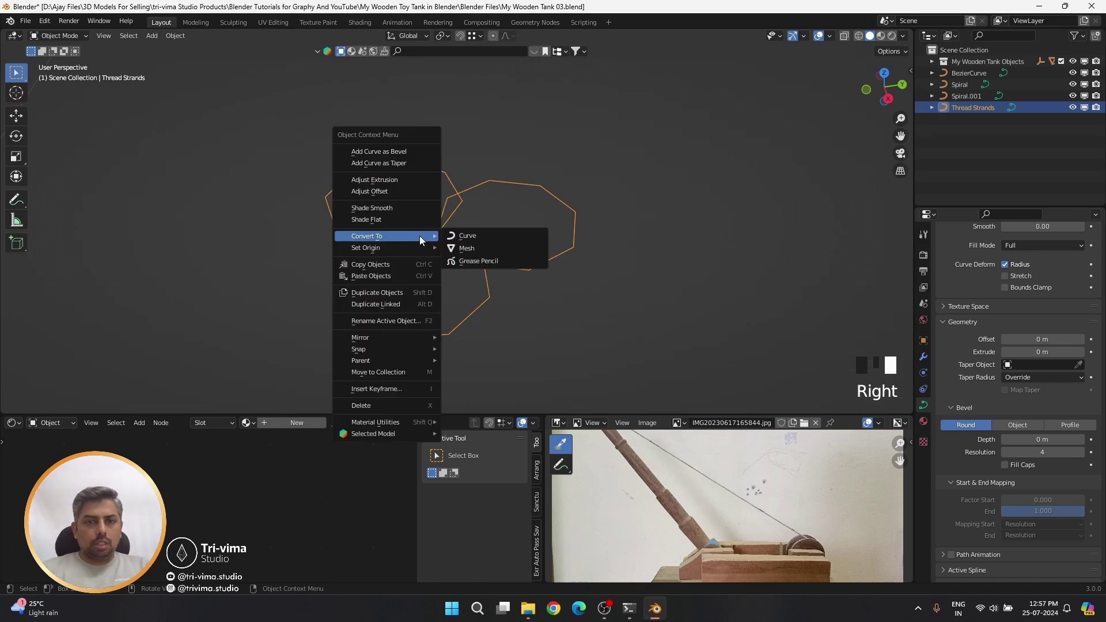
left_click(478, 247)
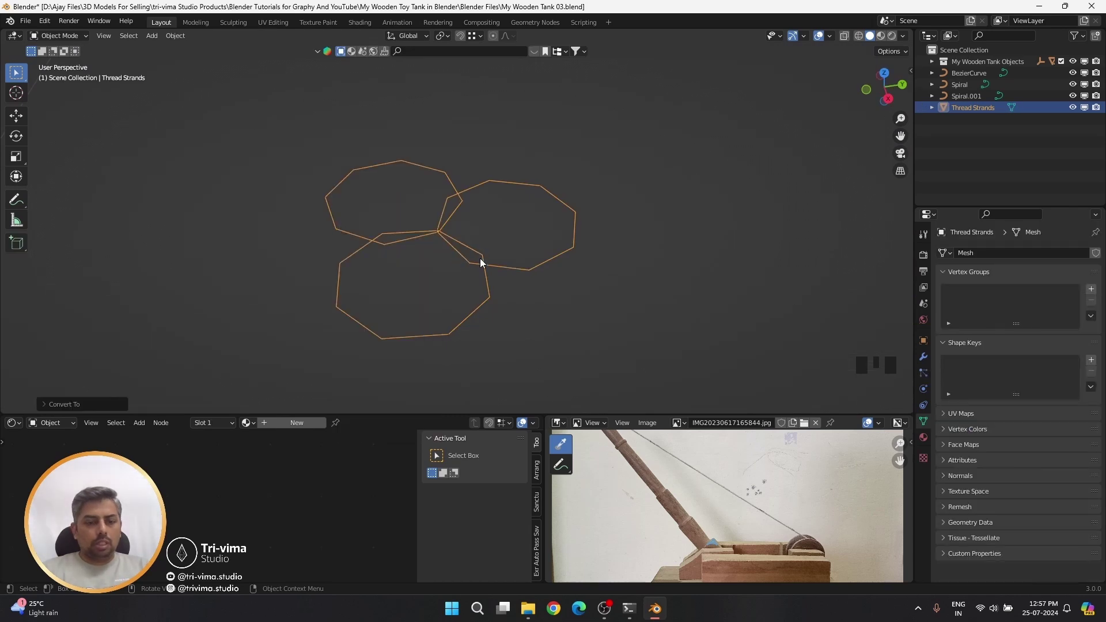
- Extrude all three Thread Strands rings upward along Z and add horizontal loop cuts to the extruded walls
key("Tab")
key("a")
key("e")
key("z")
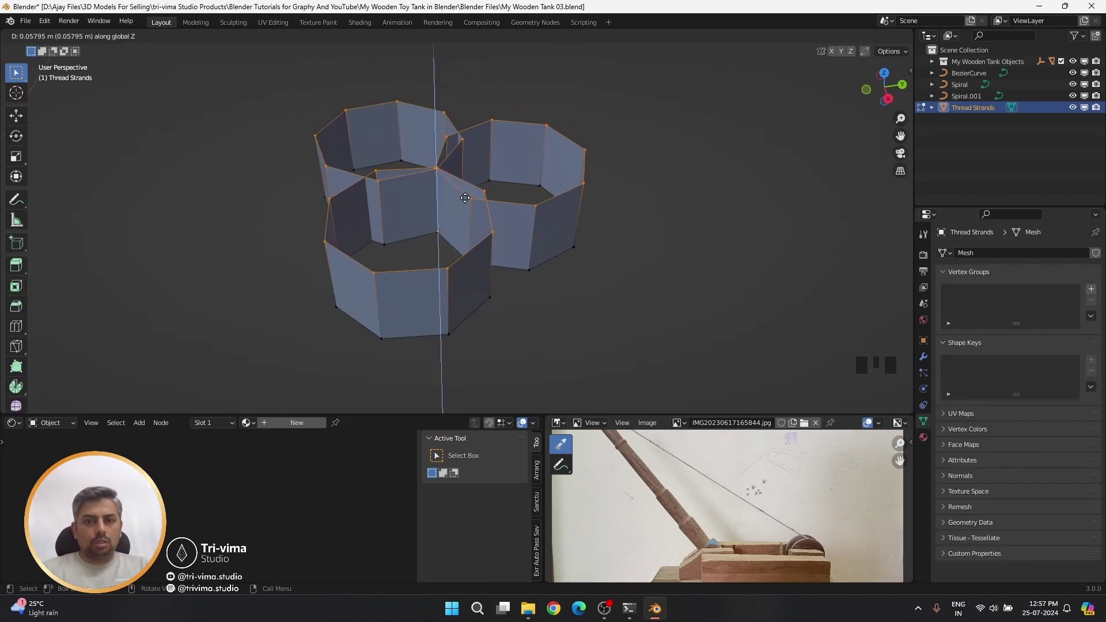
left_click(414, 277)
key("ctrl+r")
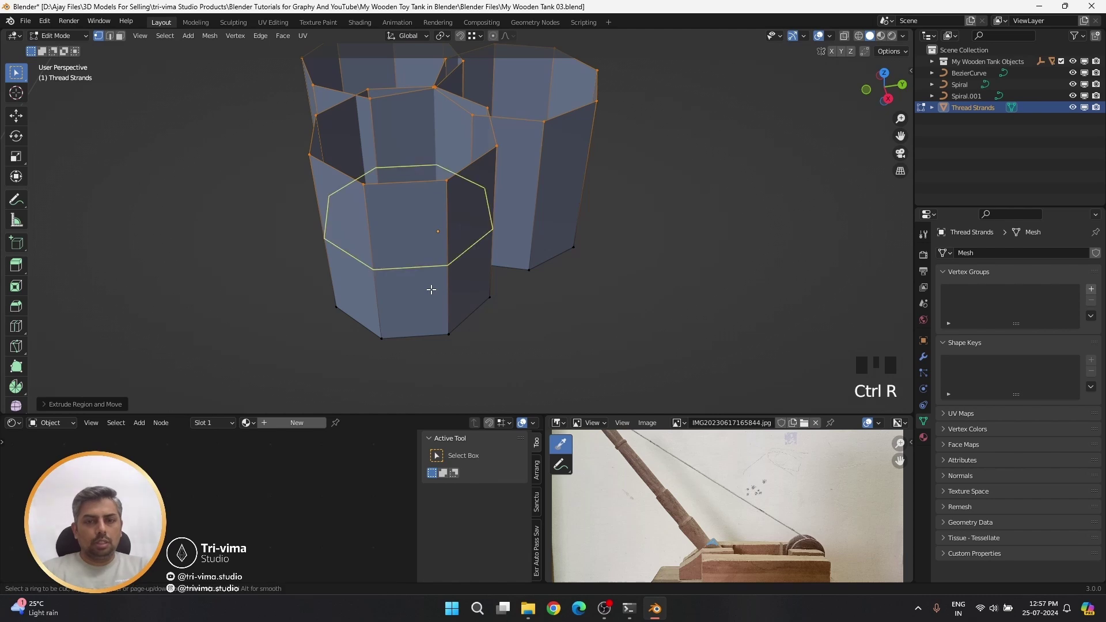
scroll(430, 289, "up", 1)
scroll(484, 313, "down", 4)
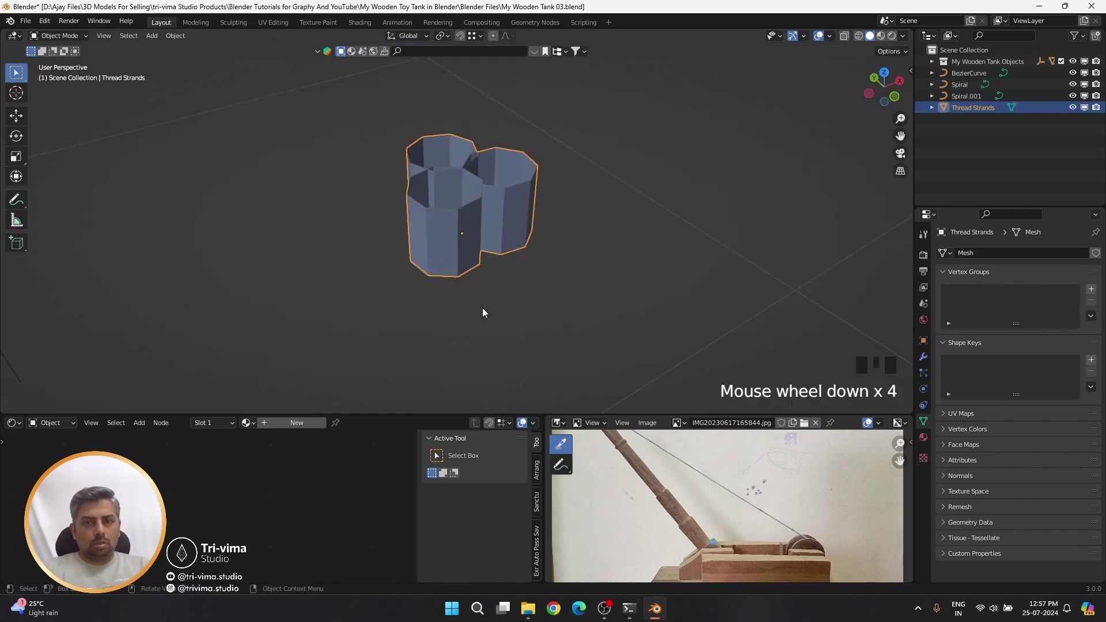
- Add a Simple Deform modifier to Thread Strands and set its twist axis to Z
left_click(923, 356)
left_click(956, 253)
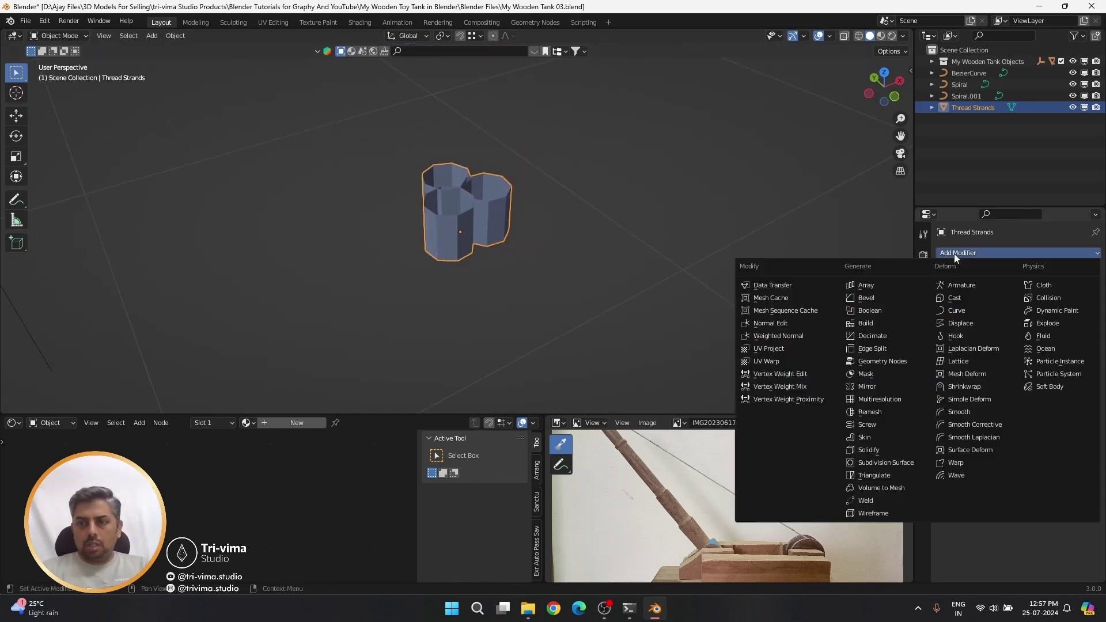
left_click(967, 399)
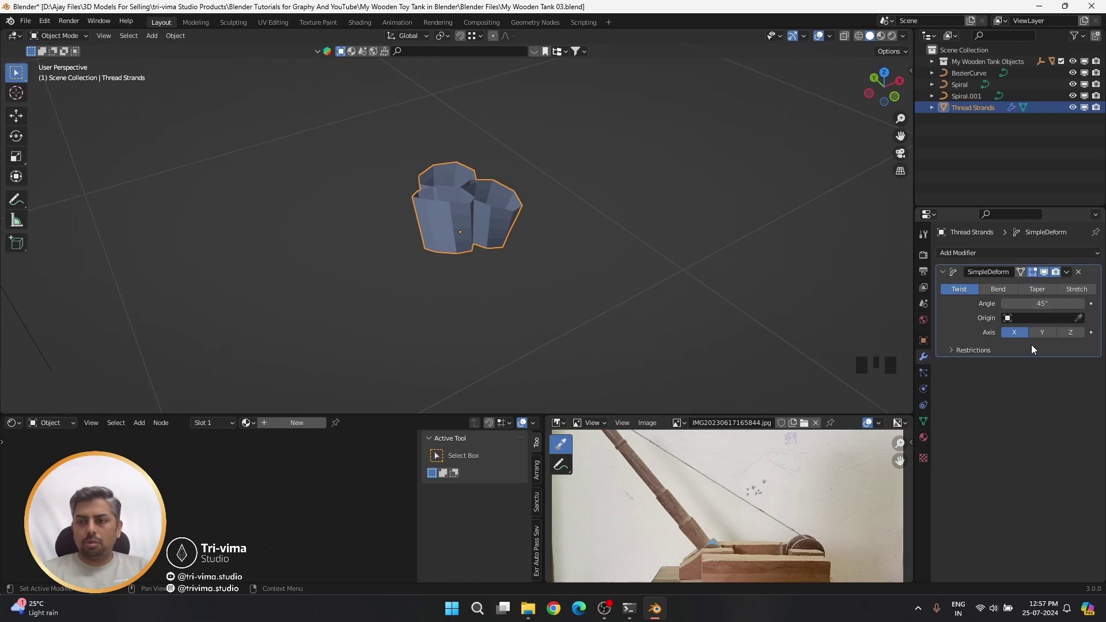
left_click(1070, 332)
- Try a 120° angle for the Thread Strands twist, then reduce it to 30°
left_click(1037, 303)
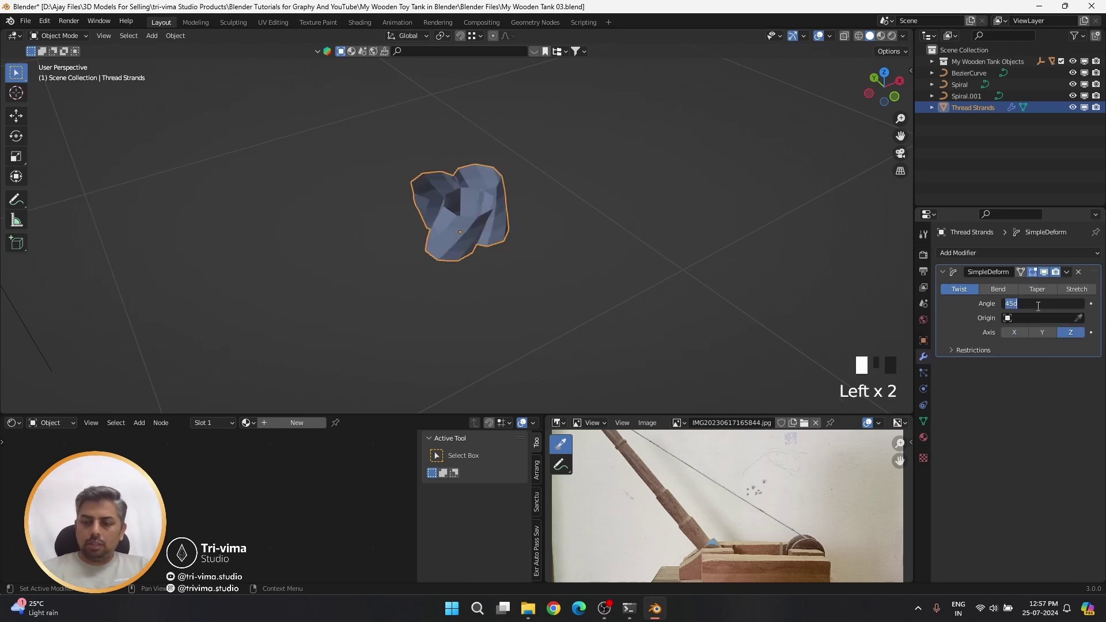
type("120")
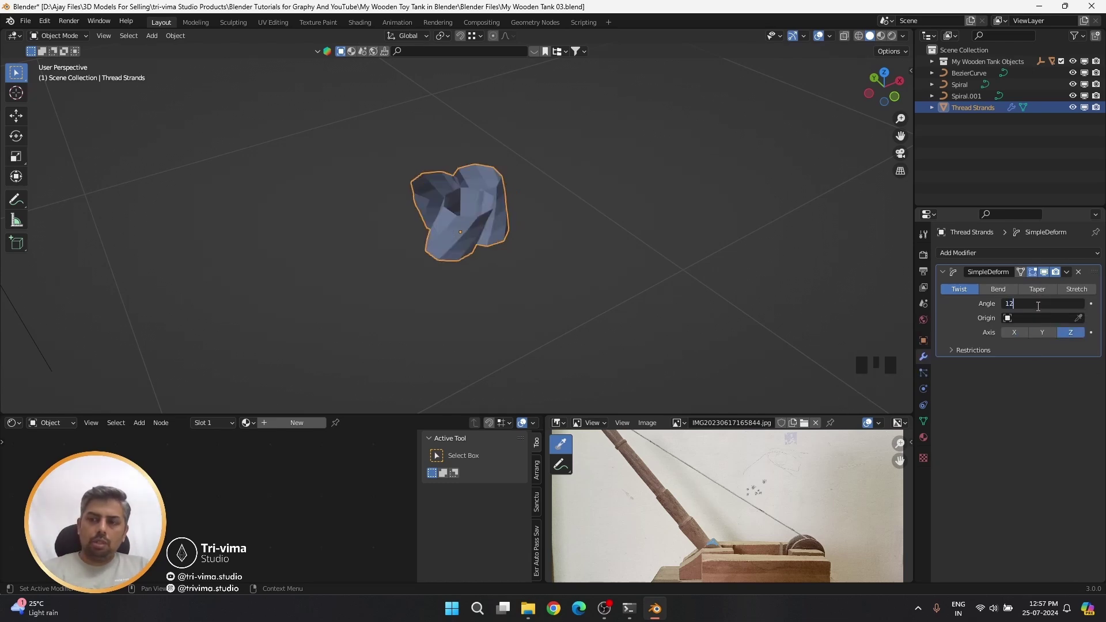
key("Return")
middle_click_drag(438, 271, 577, 316)
left_click(1040, 303)
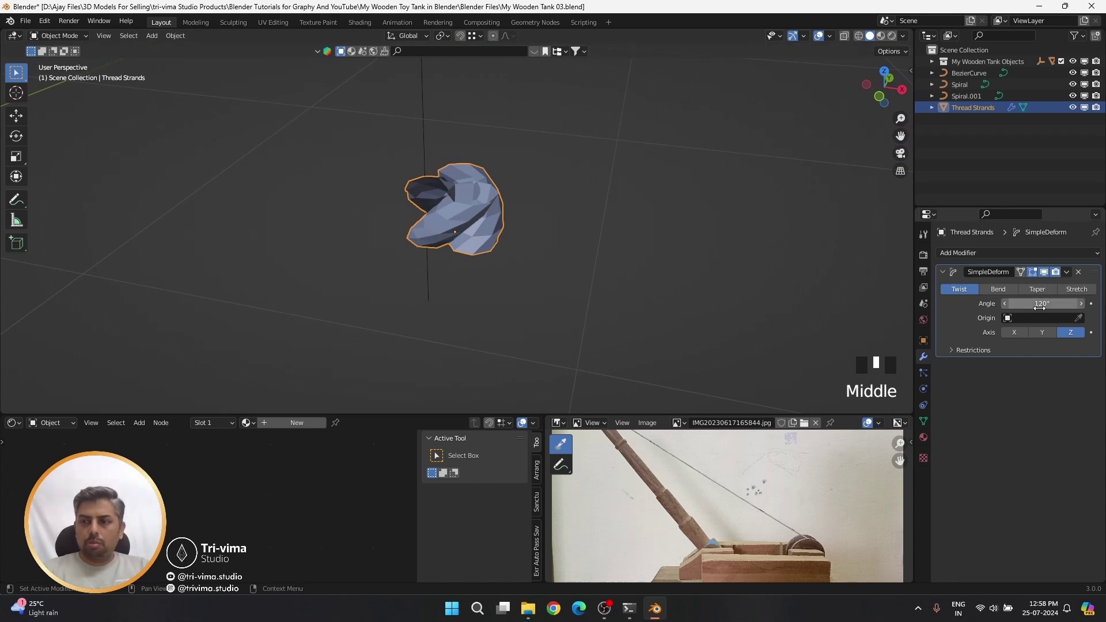
type("30")
key("Return")
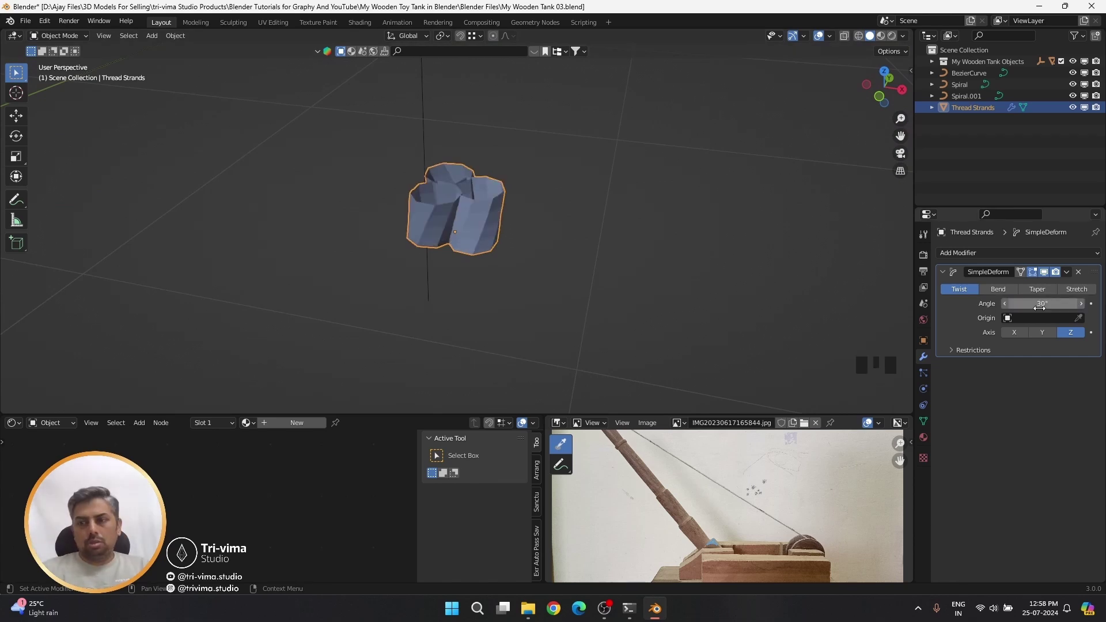
- Add an Array modifier to Thread Strands with relative offset factors of X 0, Y 0 and Z 1
left_click(975, 253)
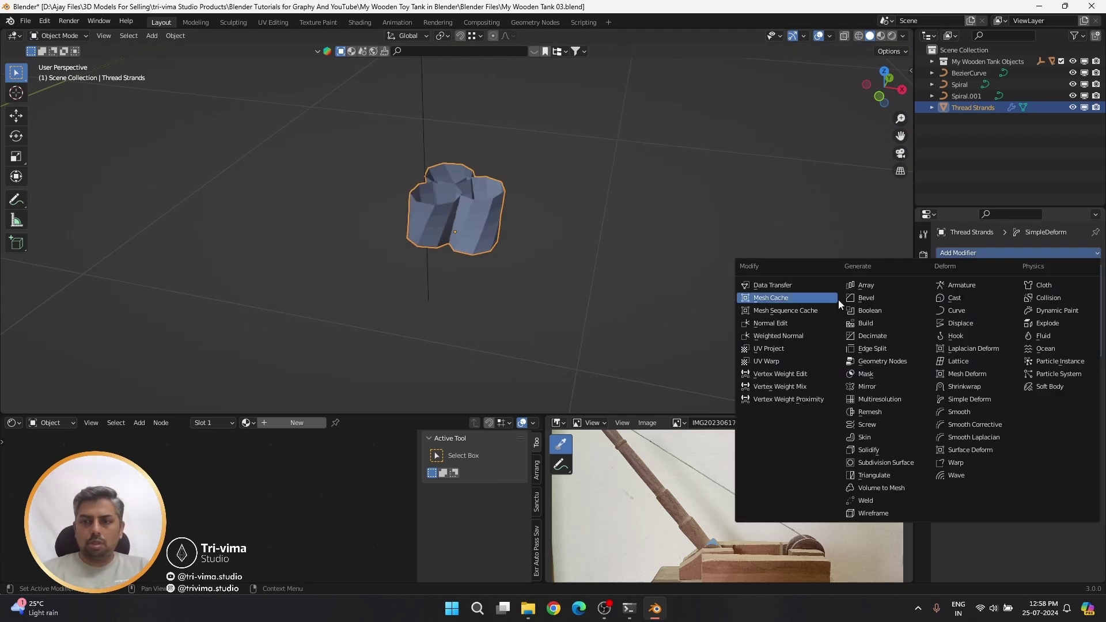
left_click(867, 286)
left_click_drag(1043, 432, 1033, 432)
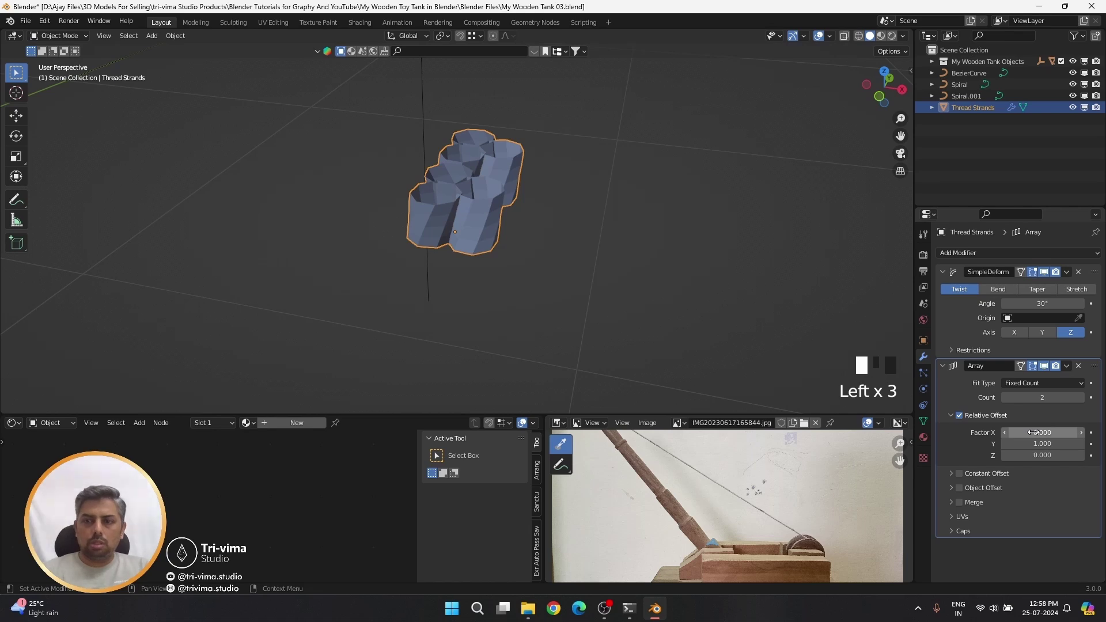
left_click(1028, 455)
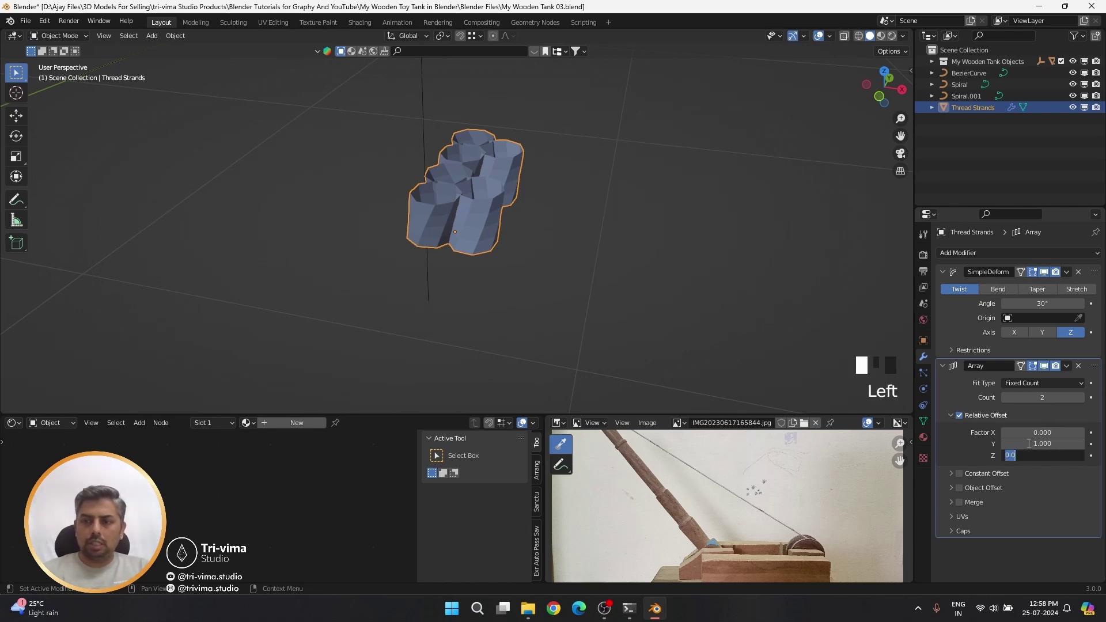
type("1")
key("Return")
left_click_drag(1028, 443, 1013, 443)
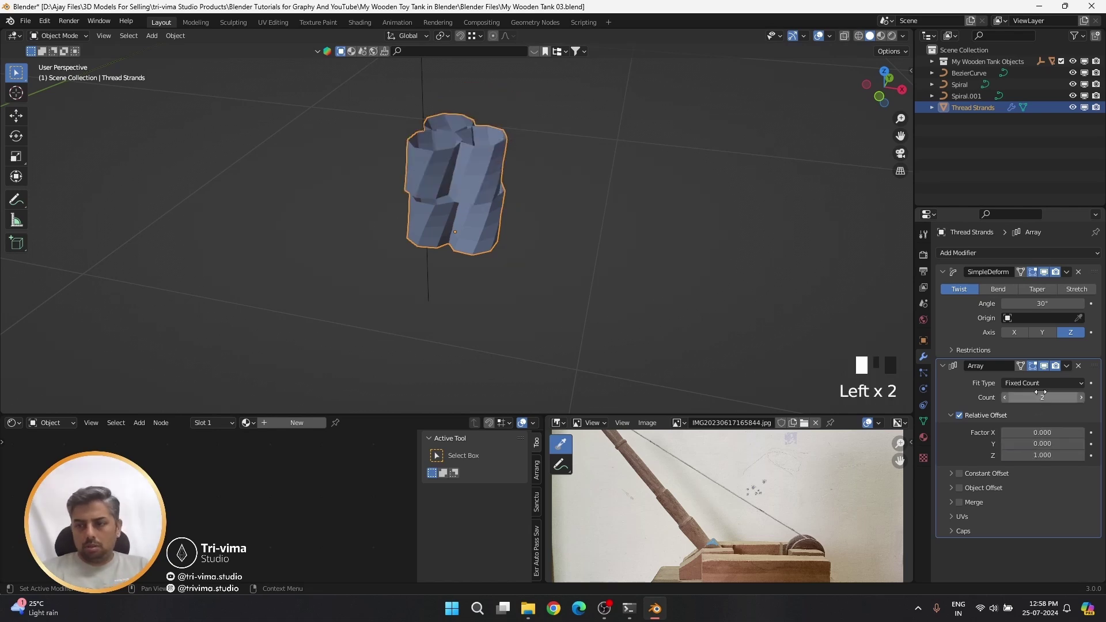
- Place the Array before Simple Deform in the stack with a count of 9, and set the twist angle to 180°
left_click(1038, 304)
type("1")
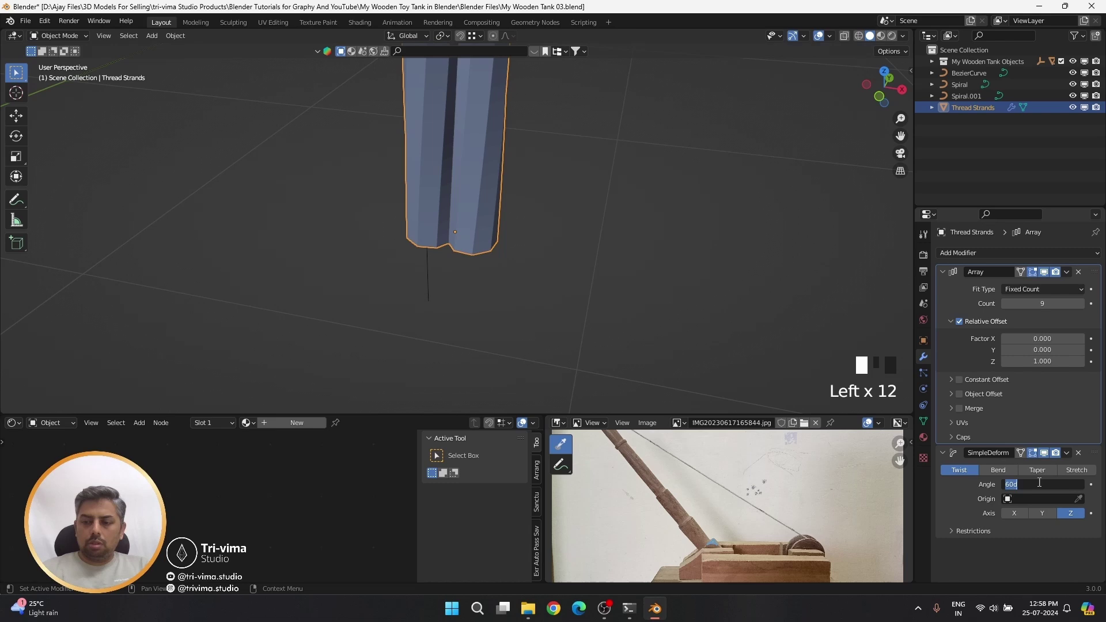
type("1")
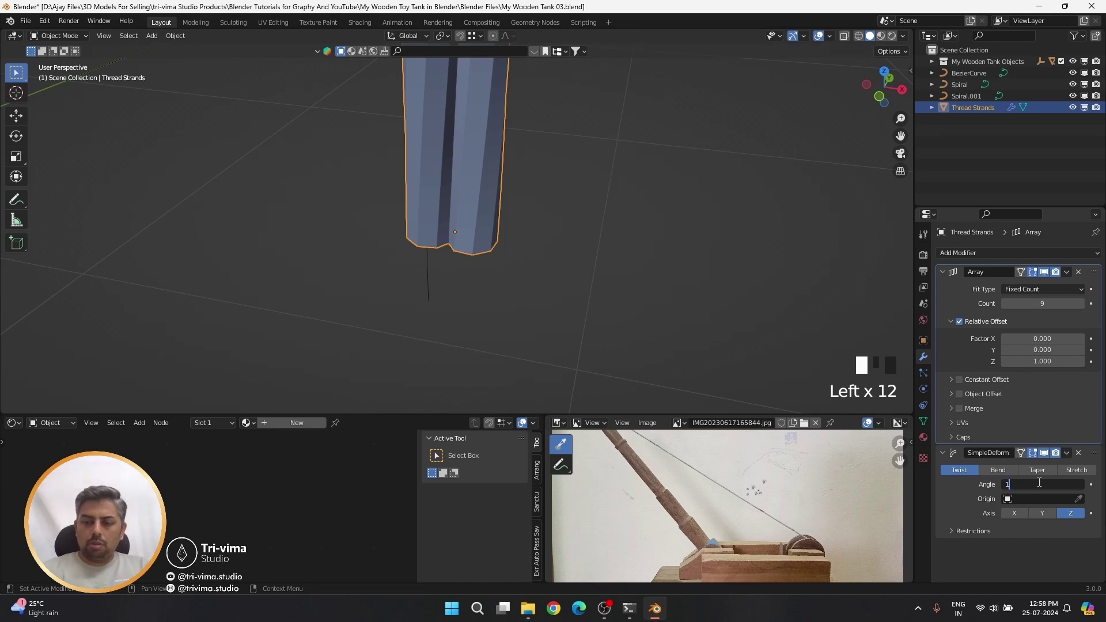
type("80")
key("Return")
scroll(460, 253, "down", 10)
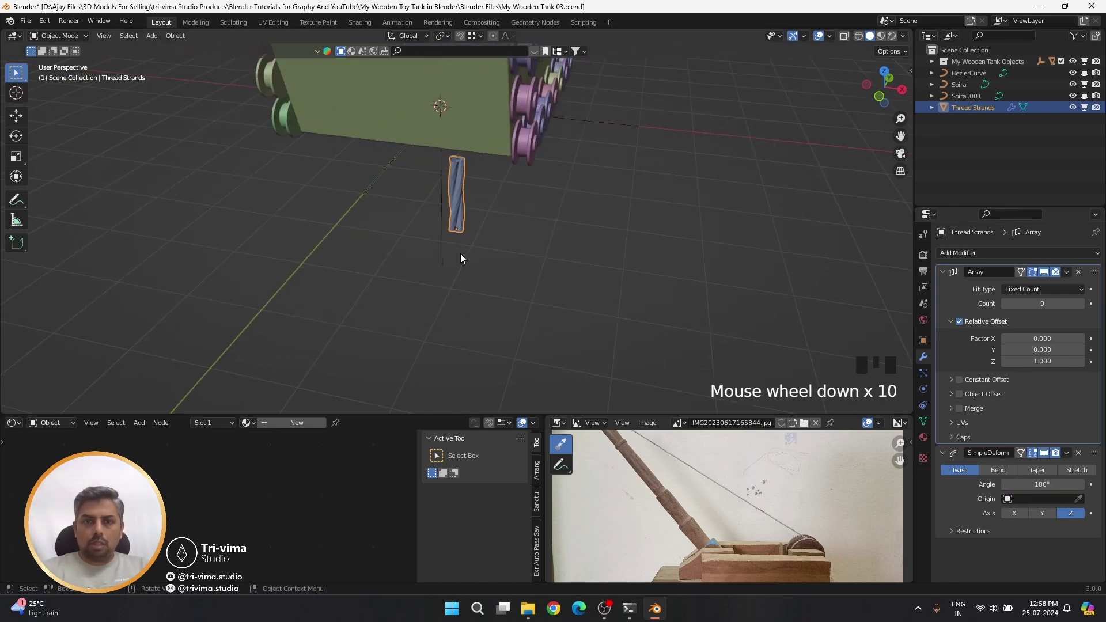
- Set the Thread Strands twist angle to 360° and the array count to 150
left_click(1037, 484)
type("360")
key("Return")
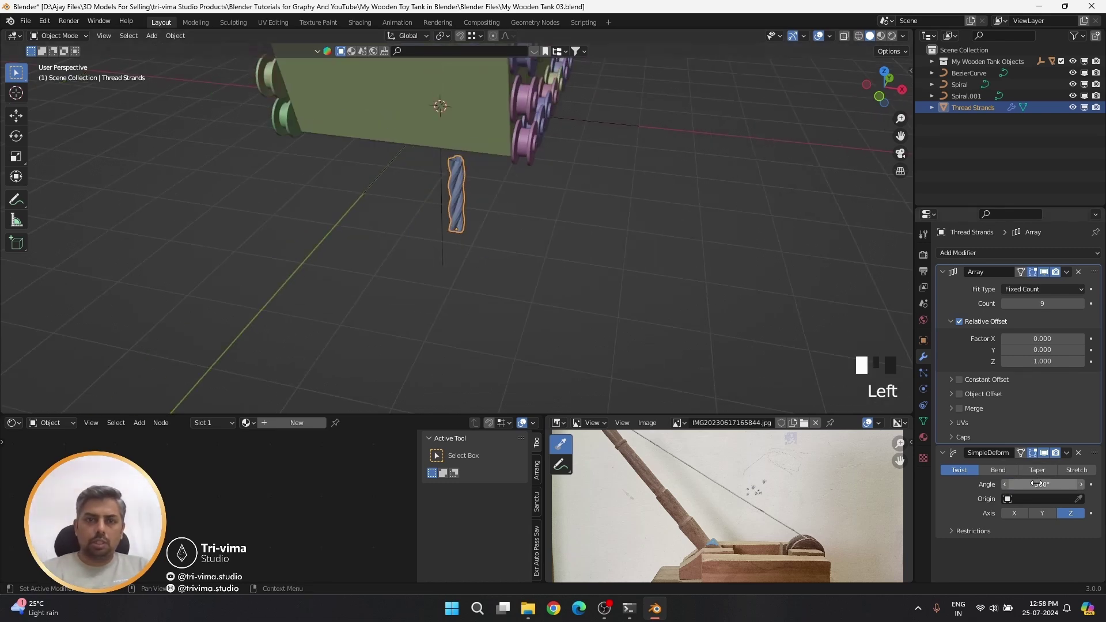
scroll(492, 210, "up", 4)
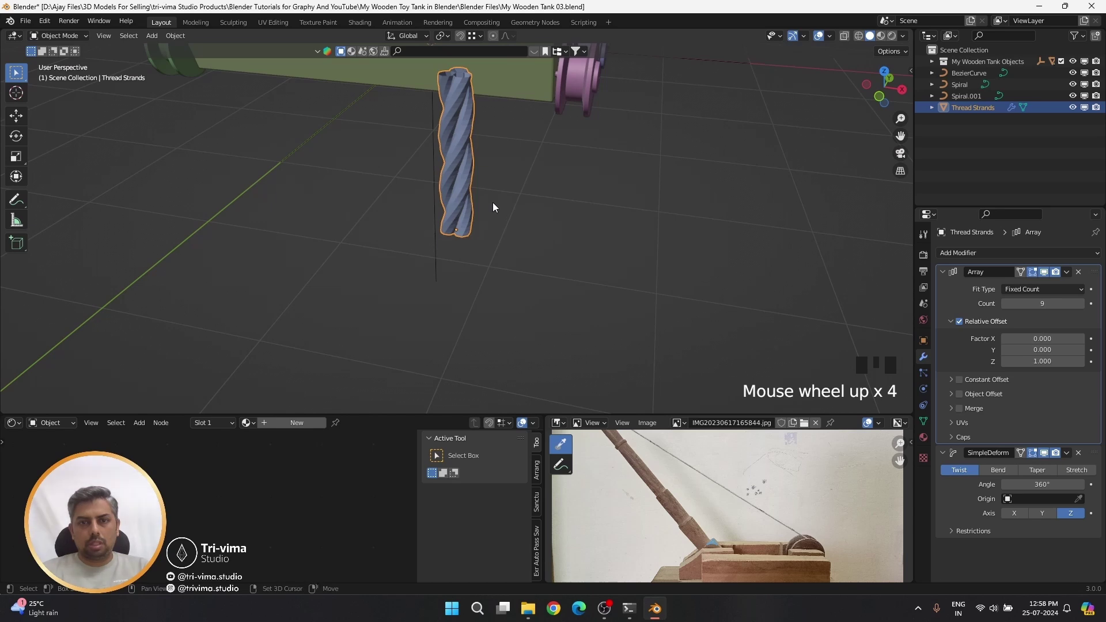
middle_click_drag(492, 202, 461, 258, "shift")
left_click(1054, 303)
type("15")
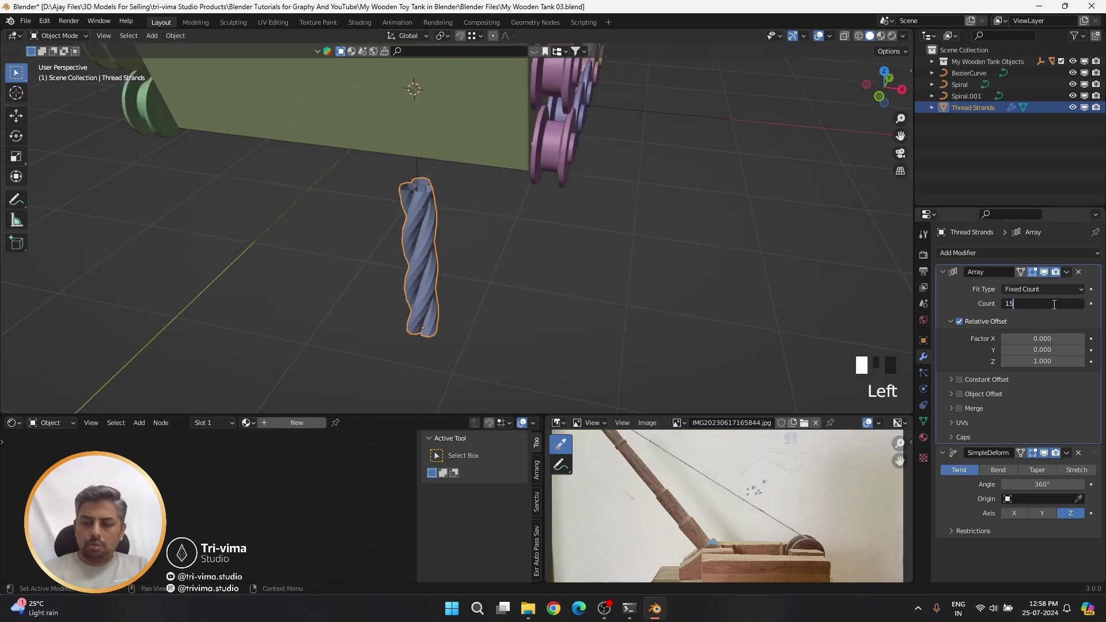
type("0")
key("Return")
scroll(837, 301, "down", 3)
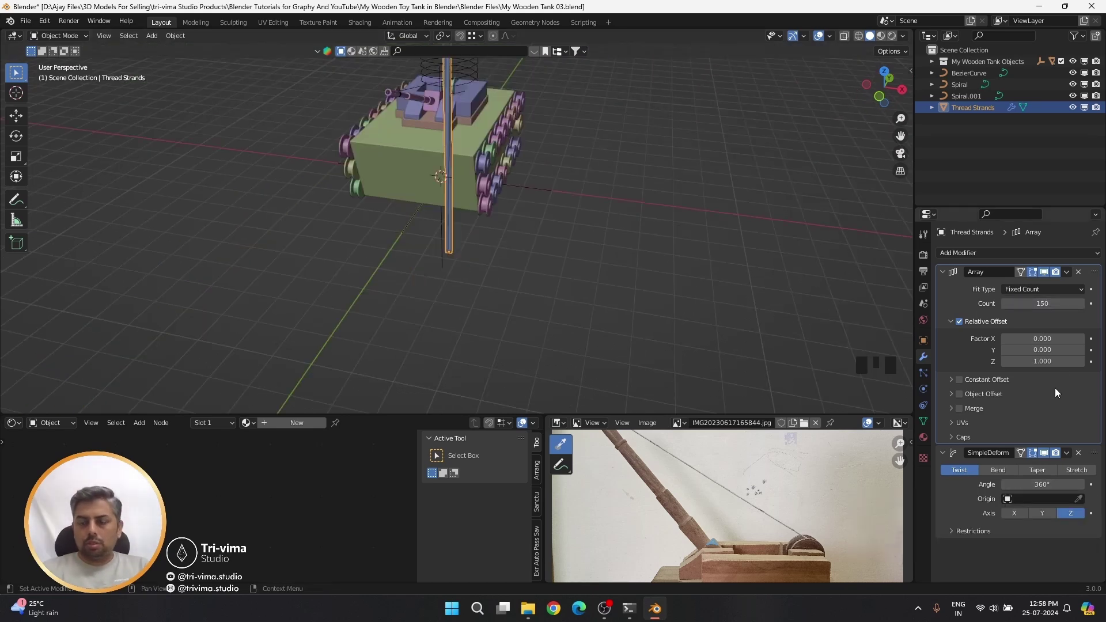
- Try strengthening the thread's twist by stacking three duplicates of the Simple Deform modifier
left_click(941, 452)
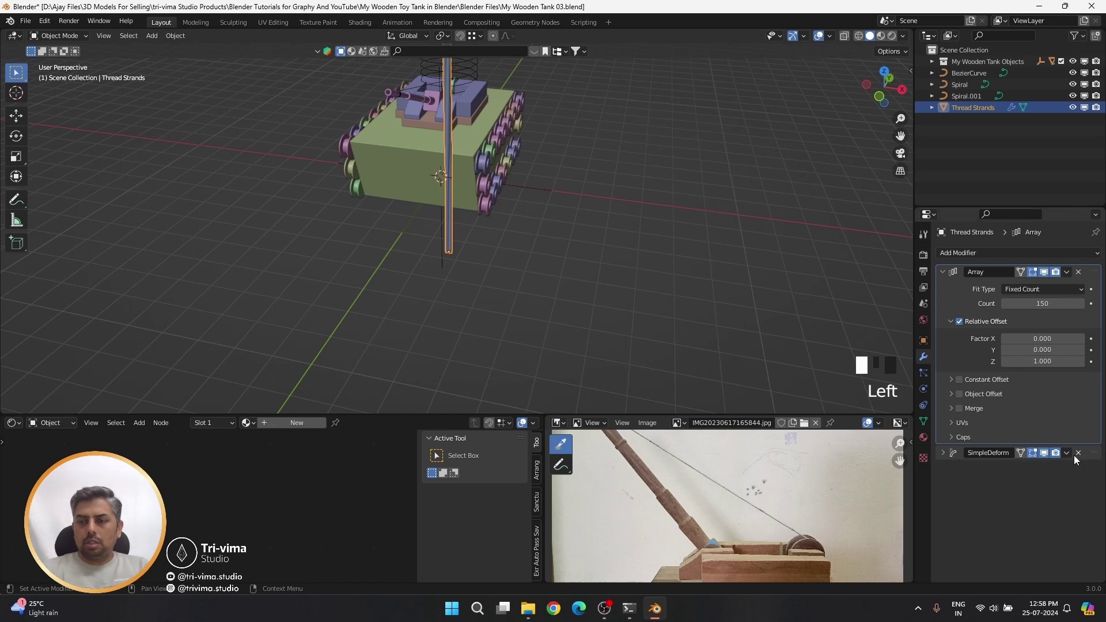
left_click(1067, 453)
left_click(1024, 500)
scroll(1065, 471, "up", 4)
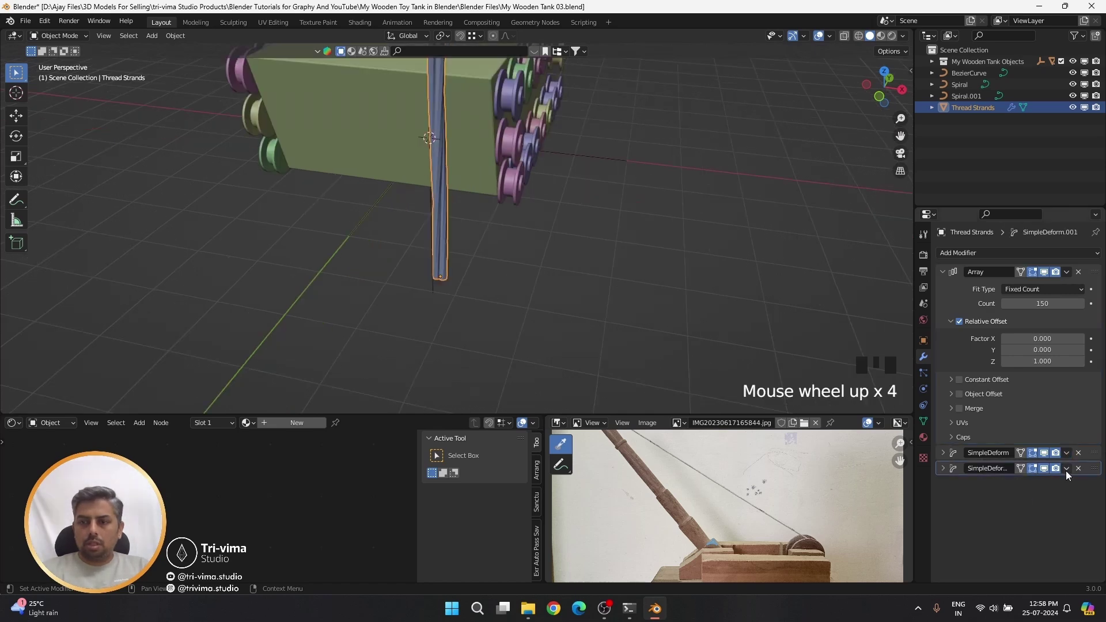
left_click(1066, 468)
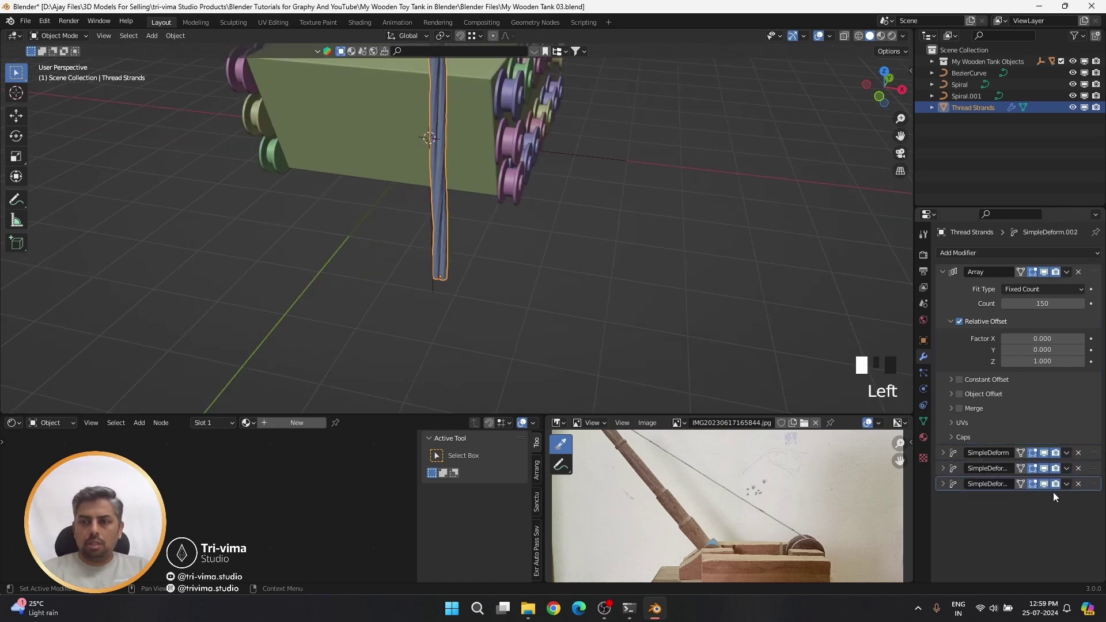
left_click(1065, 484)
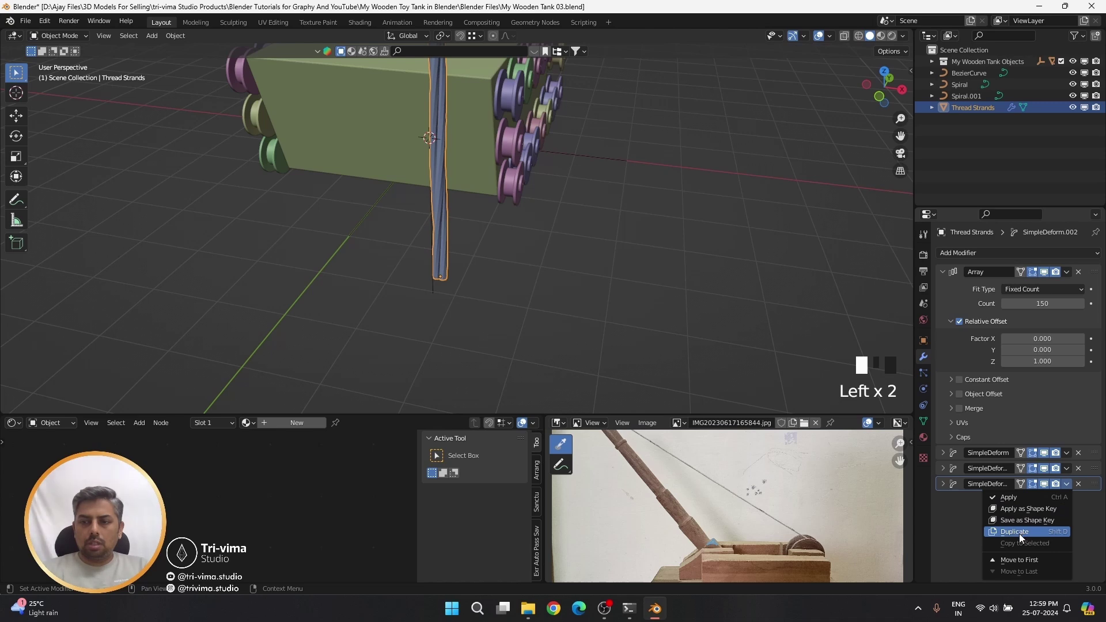
left_click(1019, 534)
- Remove the three duplicated Simple Deform modifiers, keeping only the original twist
left_click(1078, 499)
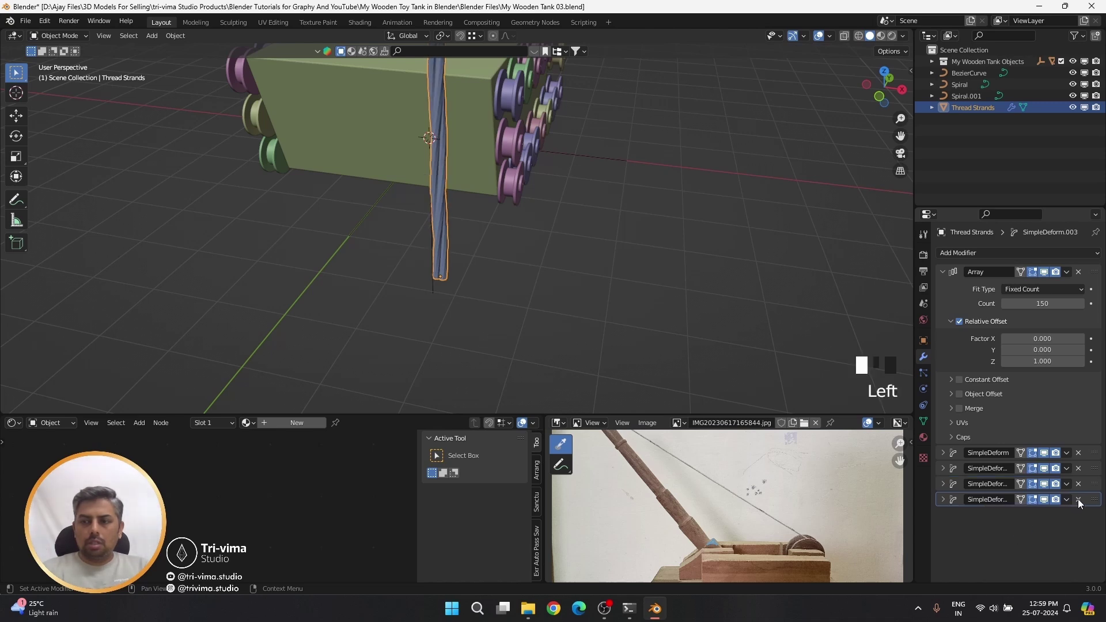
left_click(1078, 484)
left_click(1078, 468)
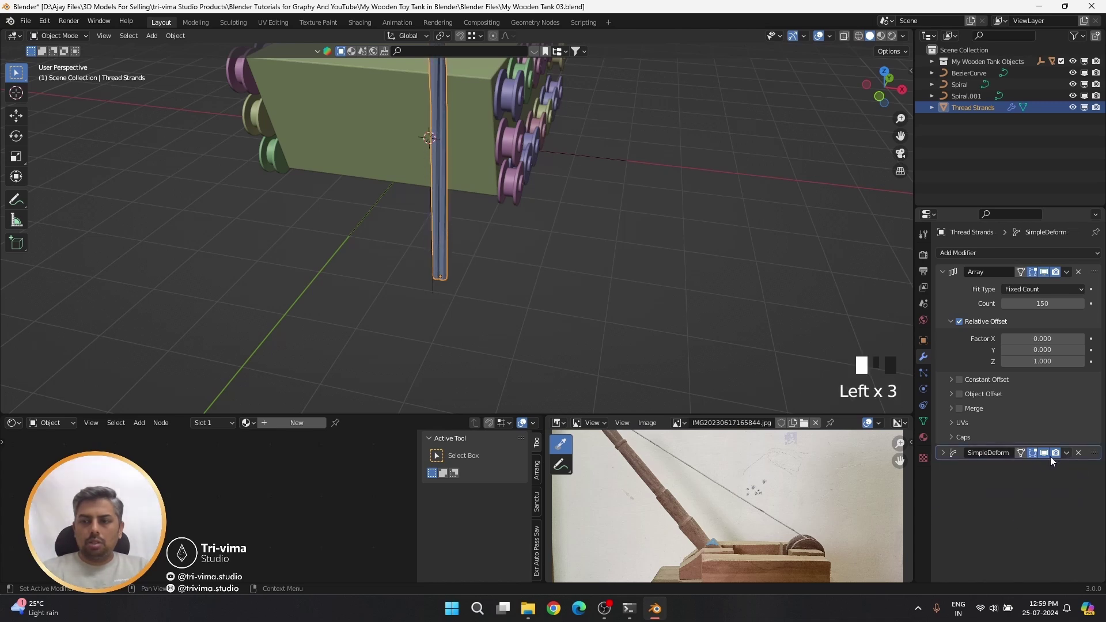
- Multiply the Simple Deform twist angle by 4 to 1440°, and double that to 2880°
left_click(942, 453)
left_click(1028, 485)
key("End")
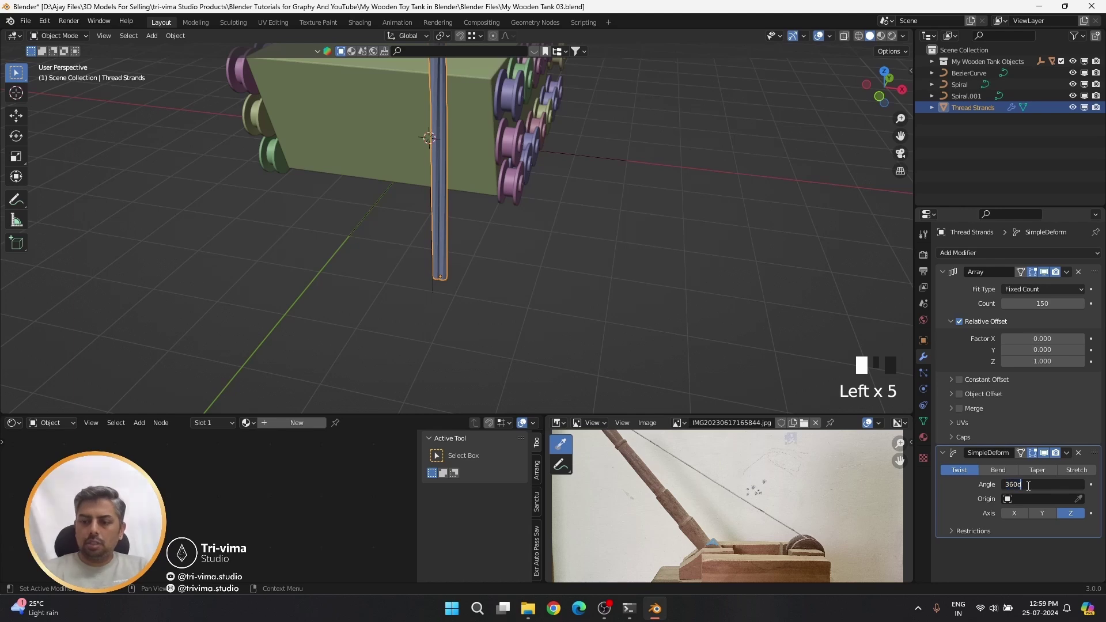
type("*4")
key("Return")
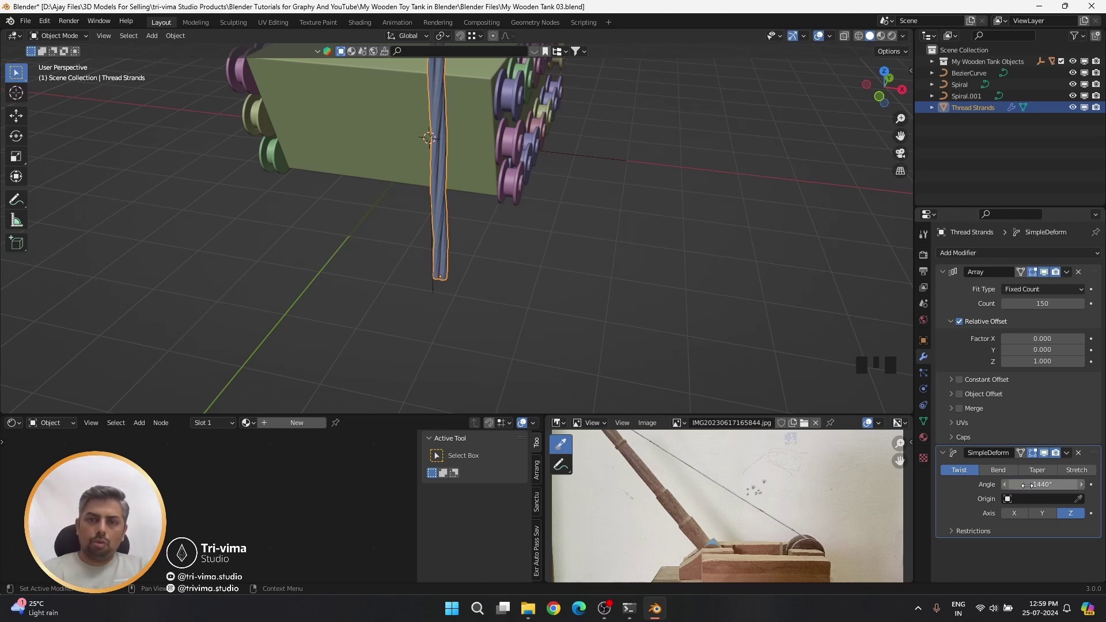
left_click(1028, 486)
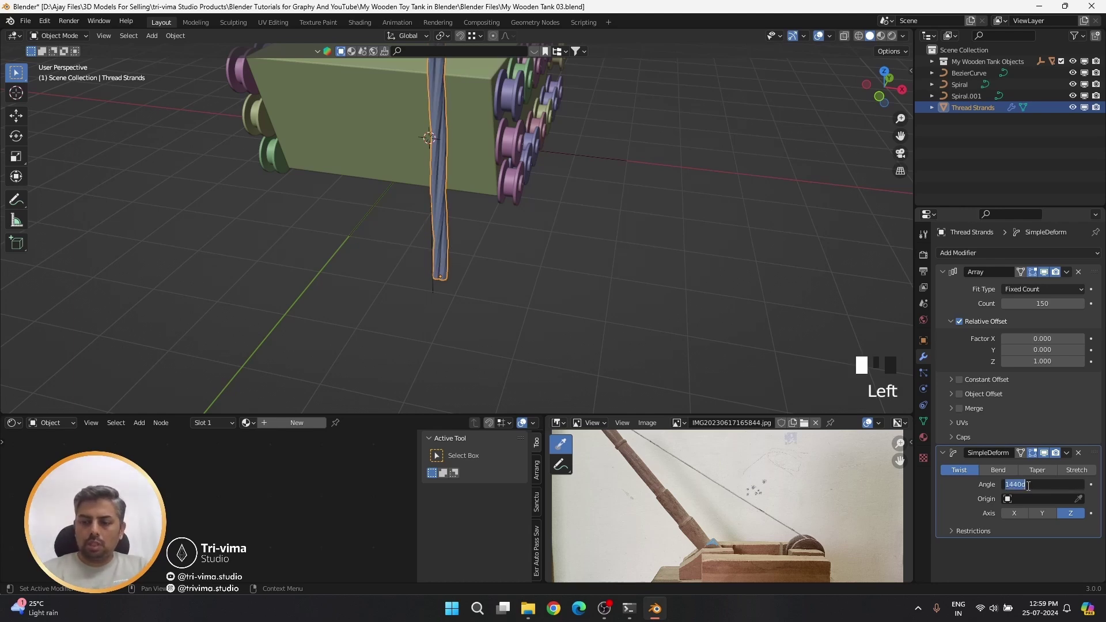
key("End")
type("*2")
key("Return")
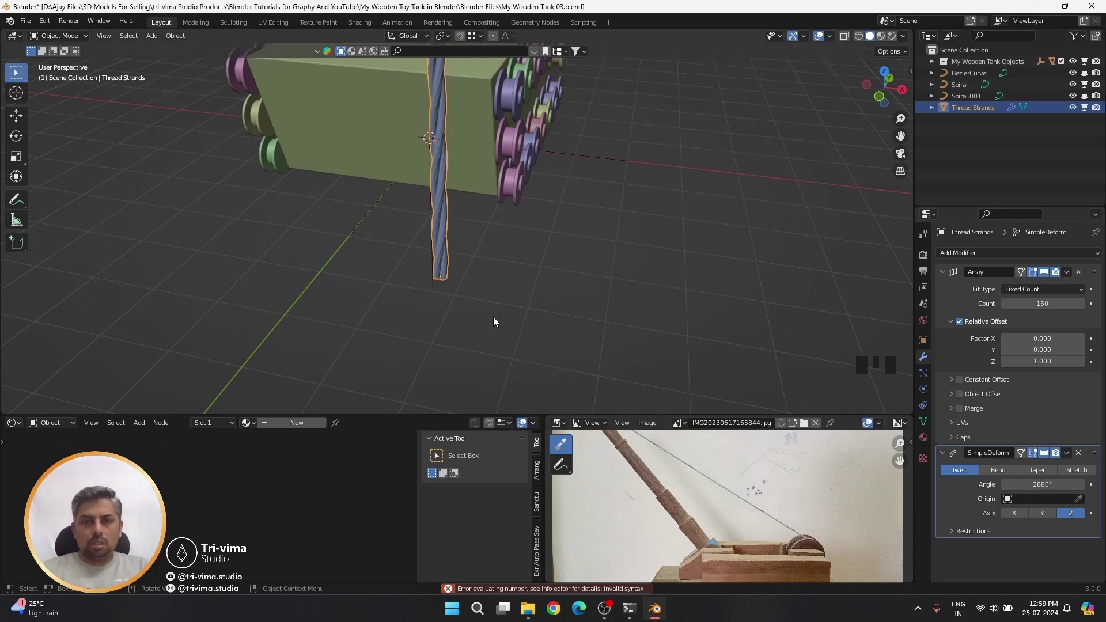
- Try the Object bevel type on the Spiral curve around the barrel and return it to Round
scroll(502, 289, "down", 13)
middle_click_drag(503, 289, 486, 277, "shift")
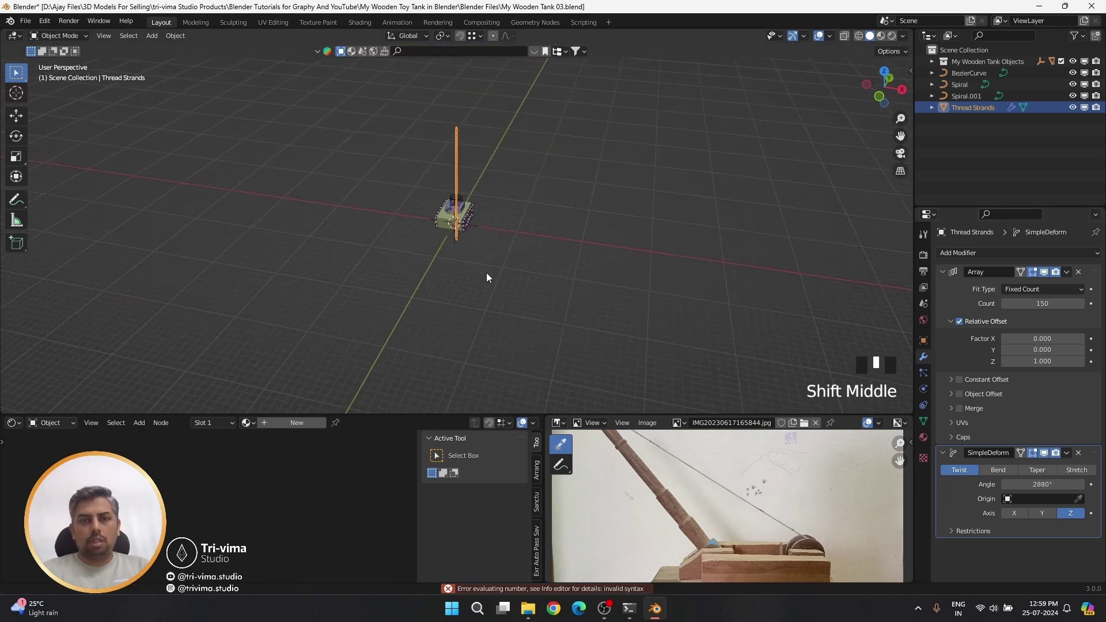
scroll(454, 257, "up", 16)
left_click(311, 119)
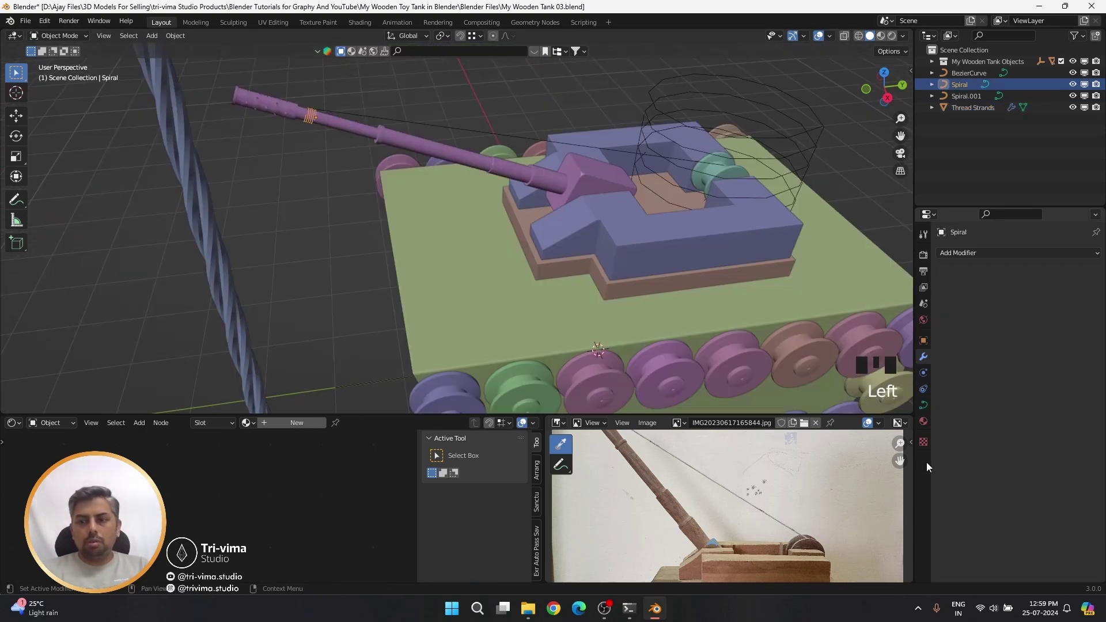
left_click(923, 405)
left_click(1017, 545)
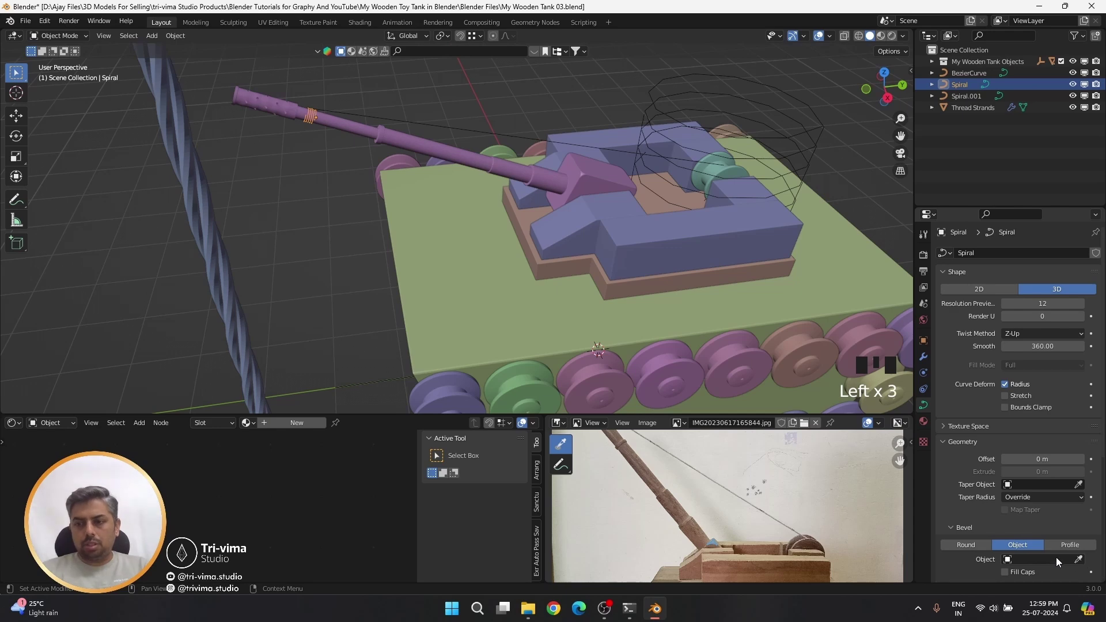
left_click(965, 545)
left_click(963, 528)
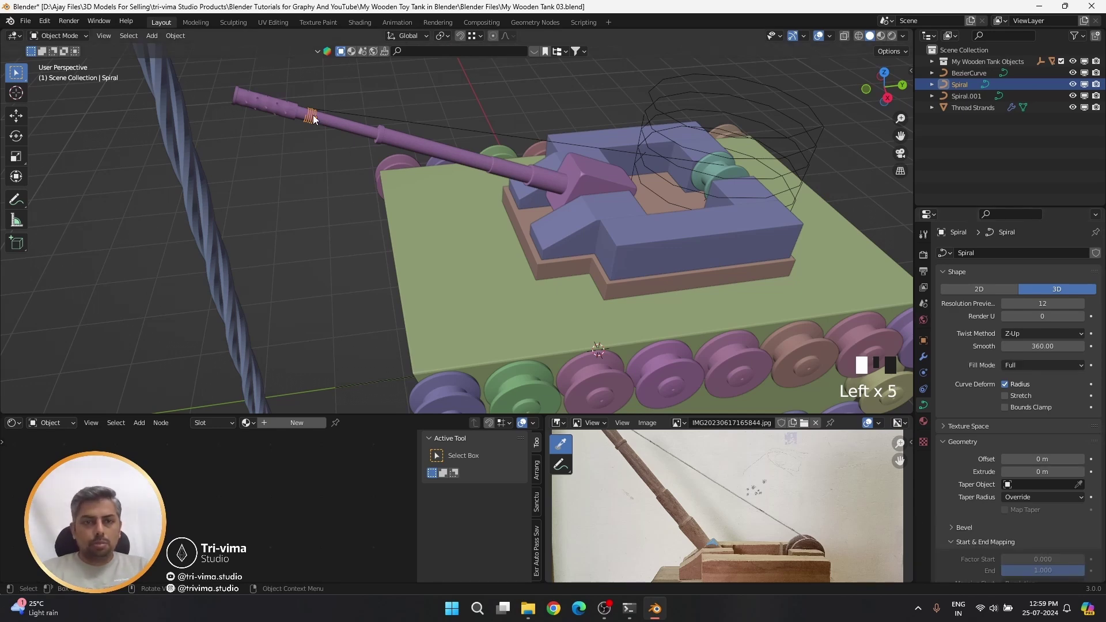
- Select the Spiral curve around the barrel and apply its object transform
left_click(199, 220)
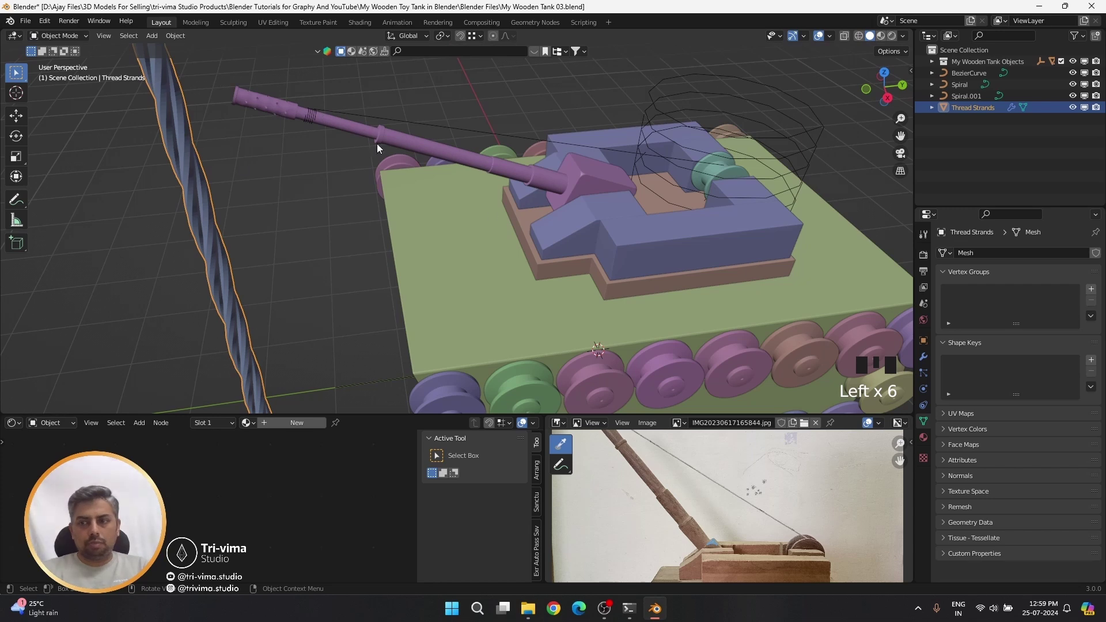
left_click(922, 359)
left_click(311, 118)
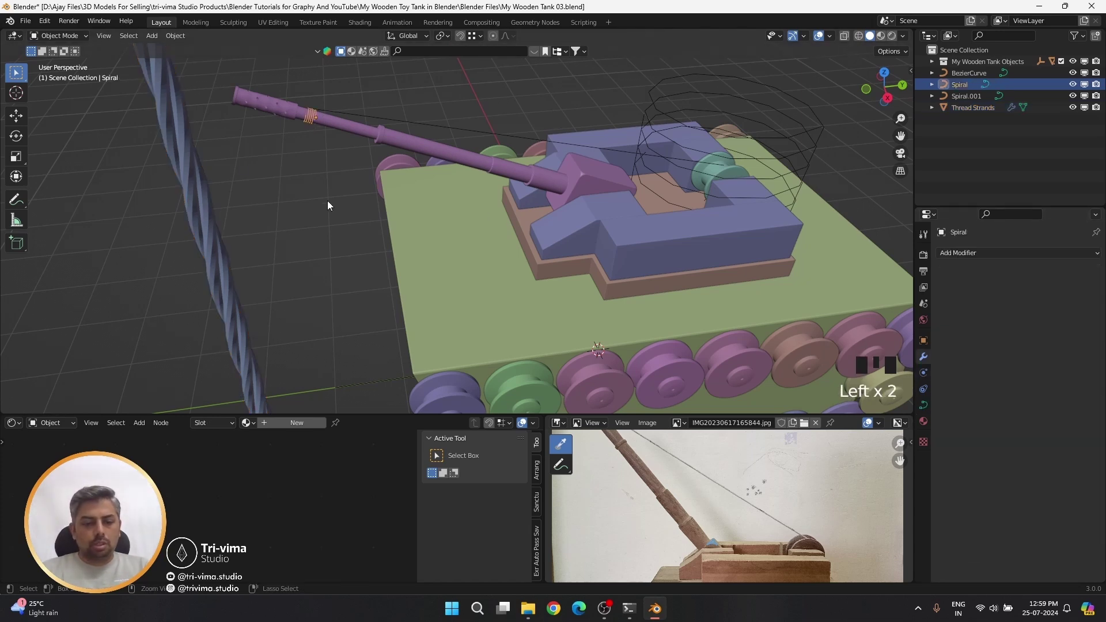
key("ctrl+a")
left_click(314, 209)
- Scale the Thread Strands object down uniformly to a thin, short thread and apply its object transform
left_click(200, 240)
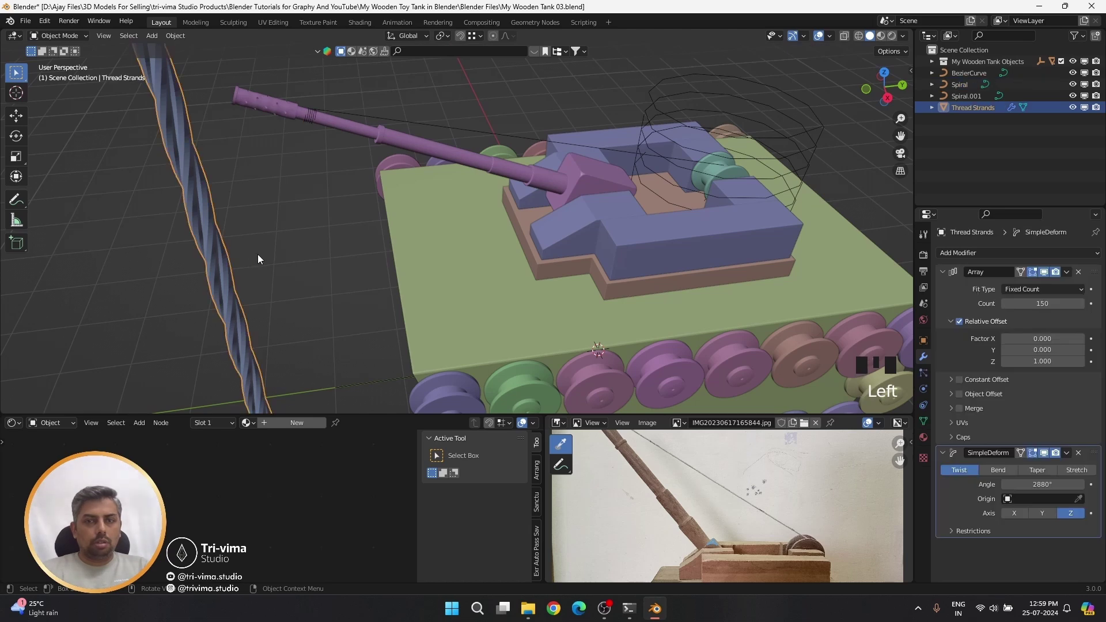
left_click(925, 339)
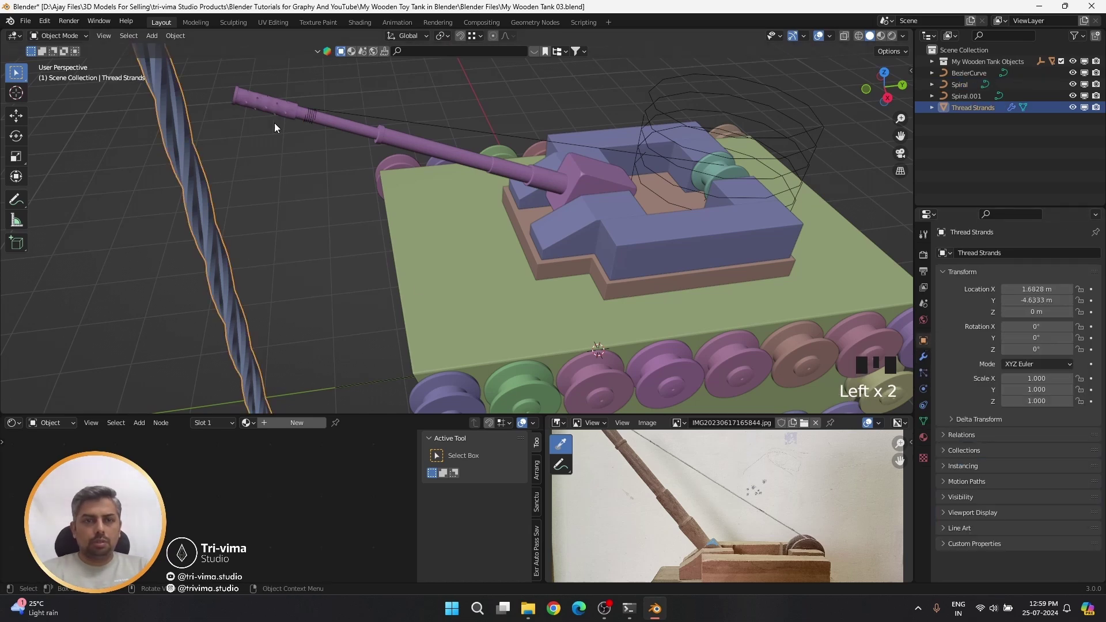
left_click(180, 176)
key("s")
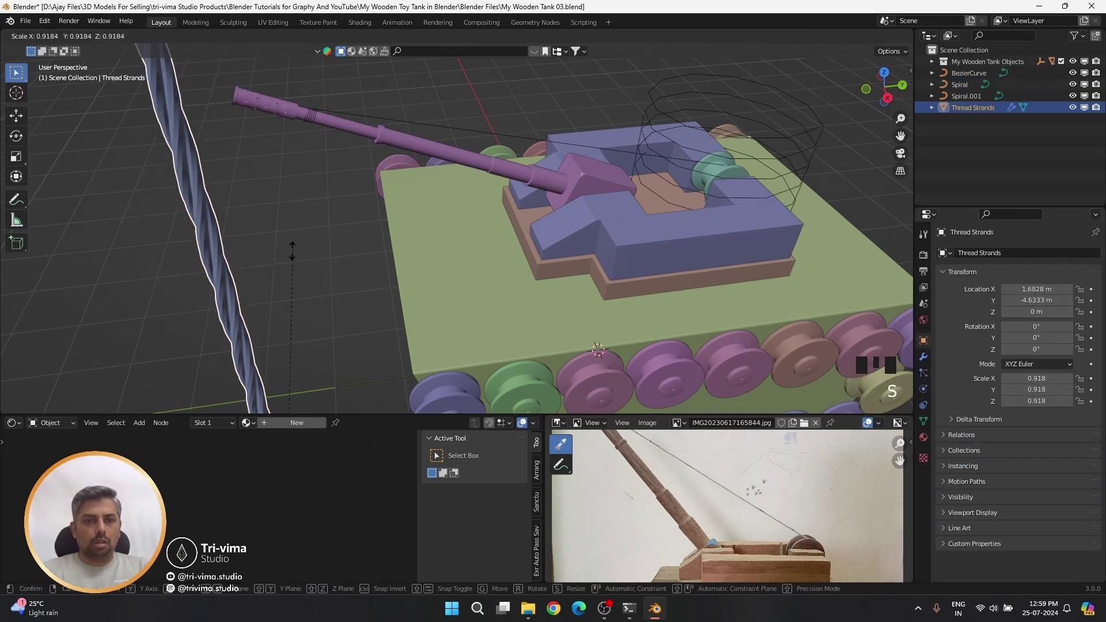
left_click(268, 251)
key("ctrl+a")
left_click(267, 252)
- Add a Curve modifier to Thread Strands with Spiral as the curve object and -X as the deform axis
left_click(923, 357)
left_click(942, 272)
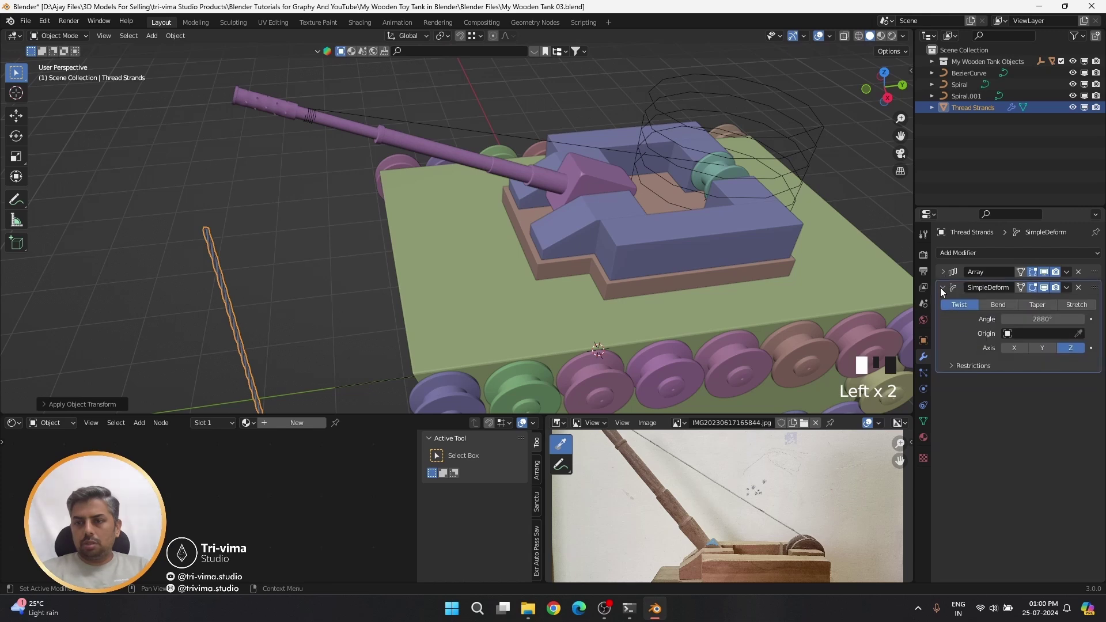
left_click(942, 289)
left_click(1000, 253)
left_click(995, 312)
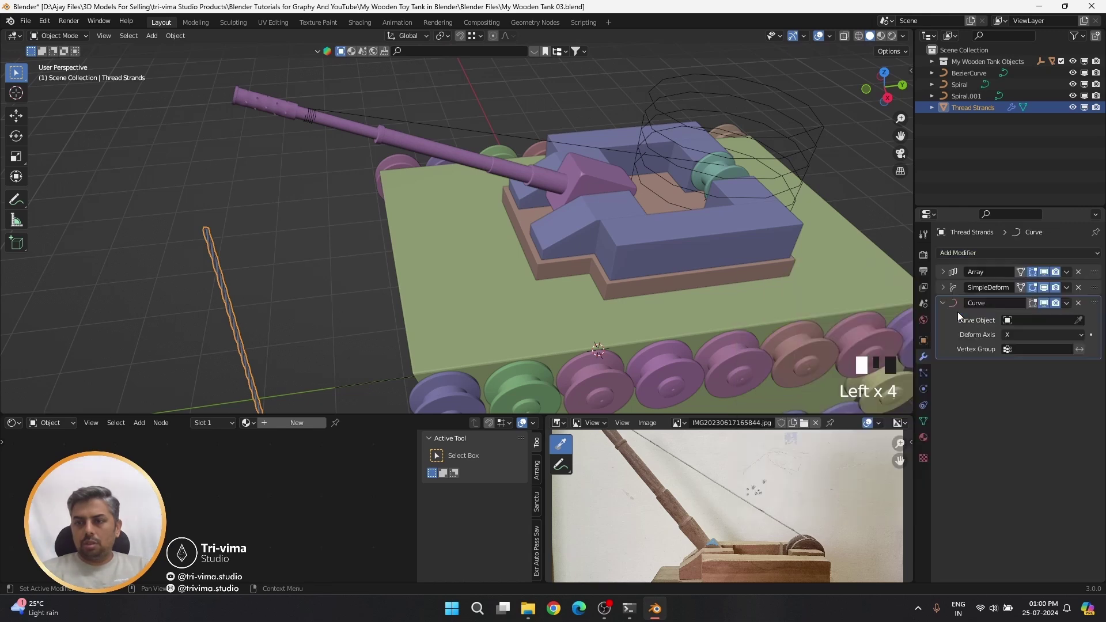
left_click(1079, 320)
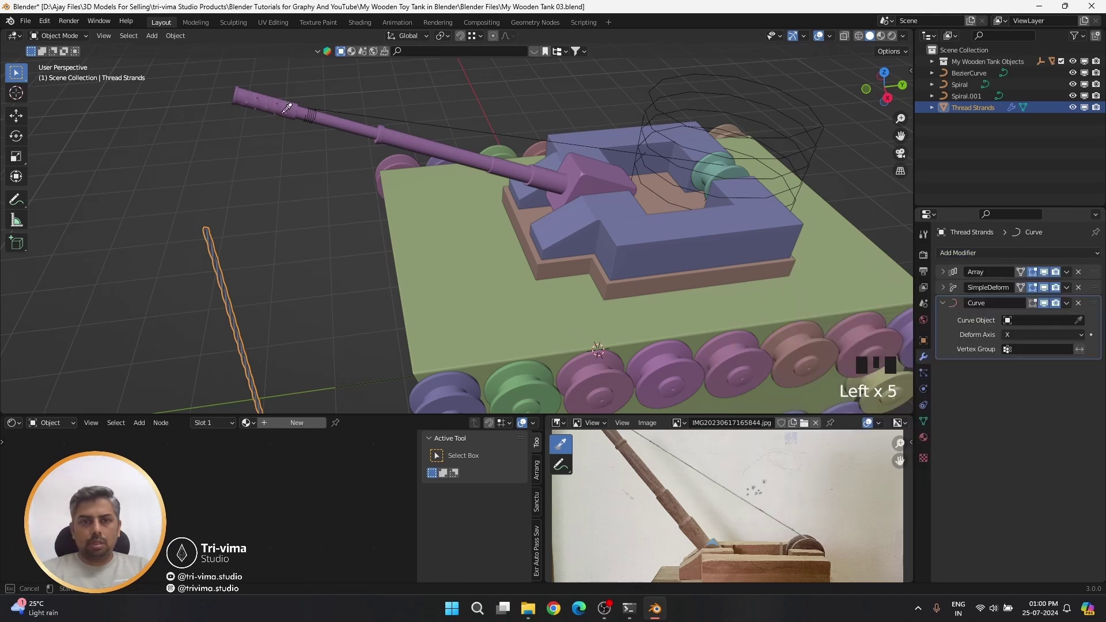
left_click(307, 110)
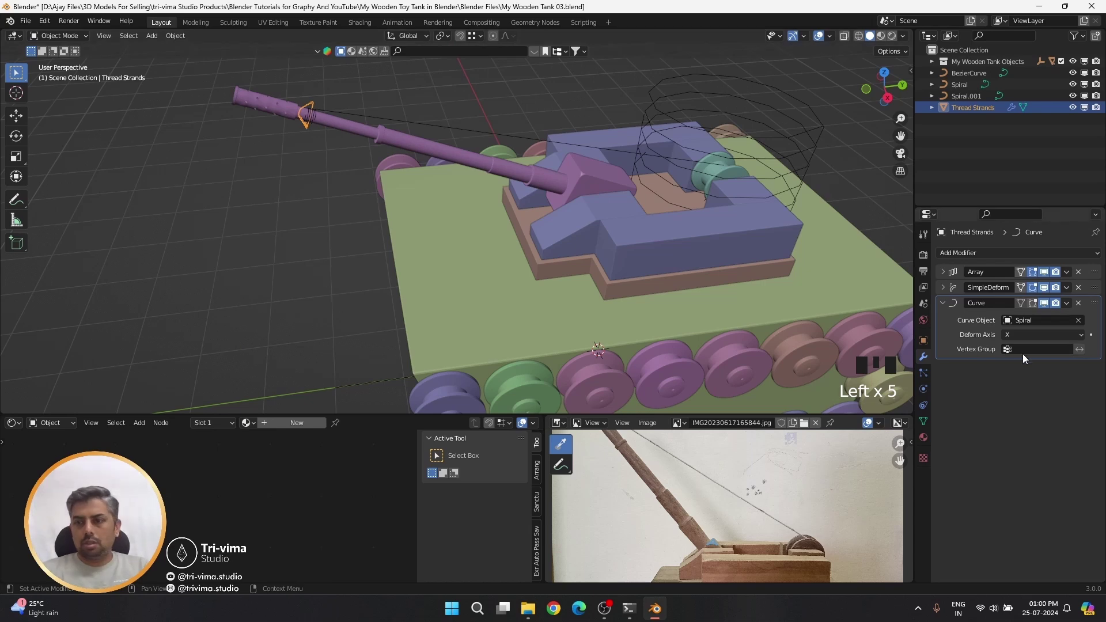
left_click_drag(1025, 334, 1015, 385)
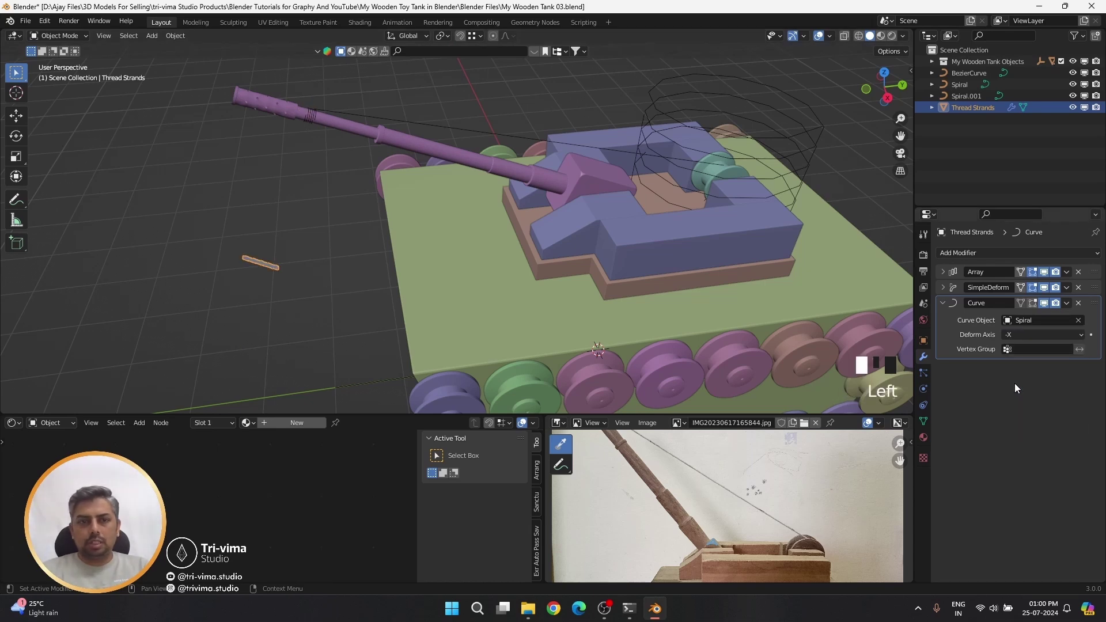
- Copy the Spiral curve's location to Thread Strands and set its Curve modifier's deform axis to -Y
left_click(311, 114, "shift")
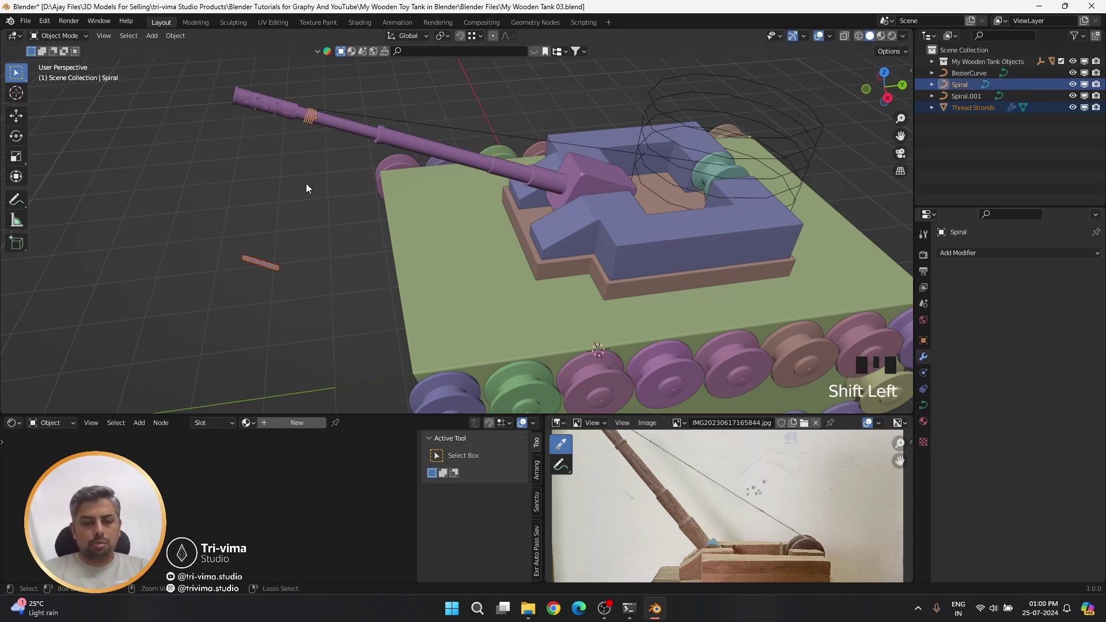
key("ctrl+c")
left_click(291, 174)
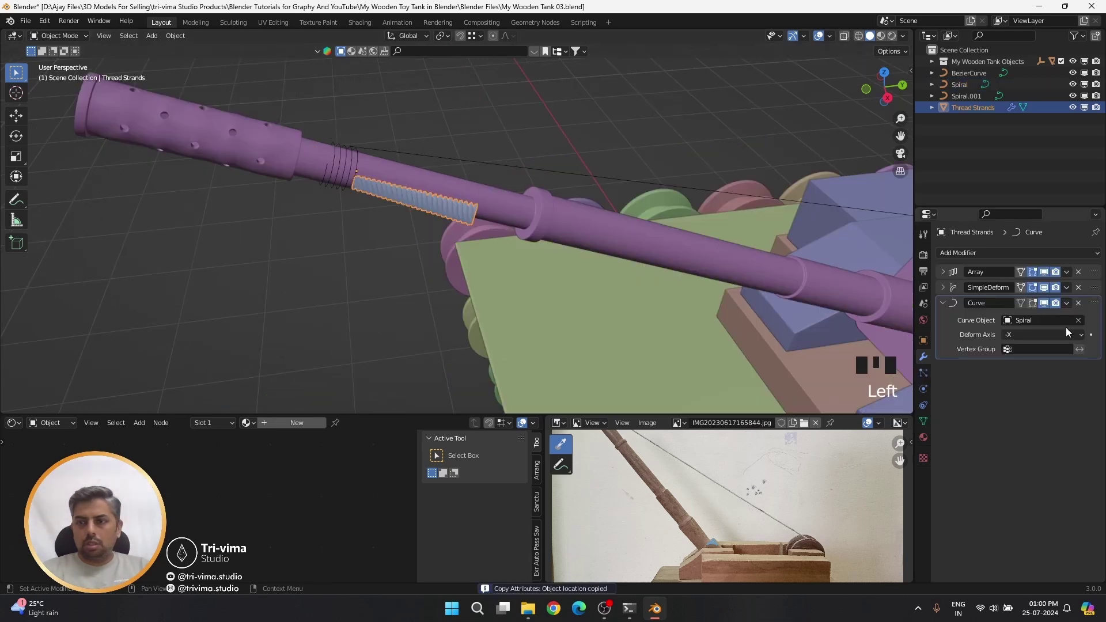
left_click(1049, 334)
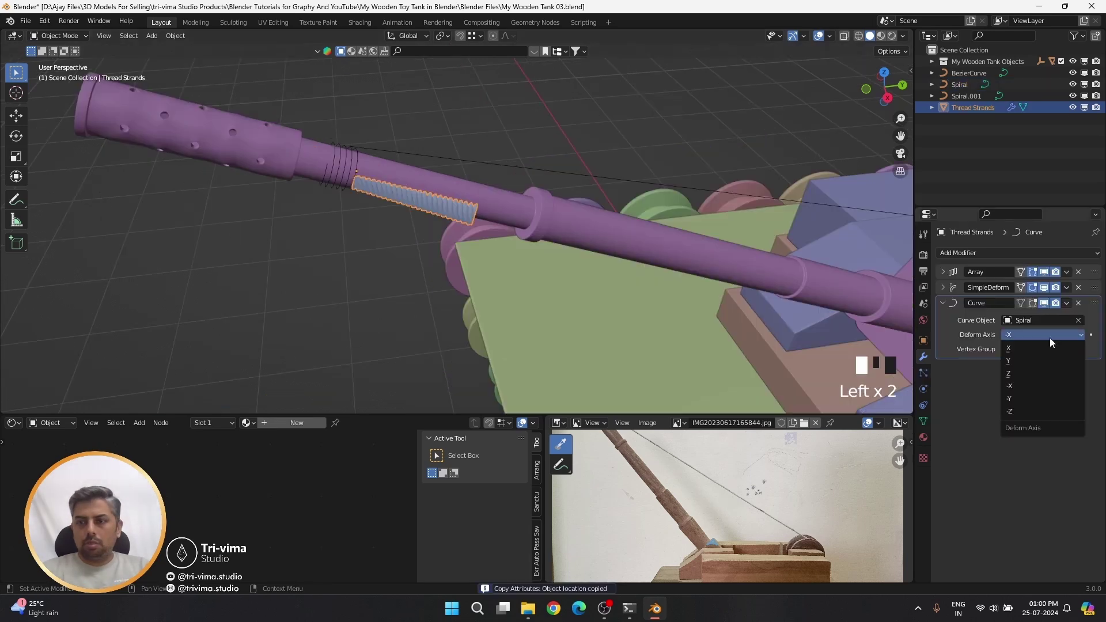
left_click(1012, 399)
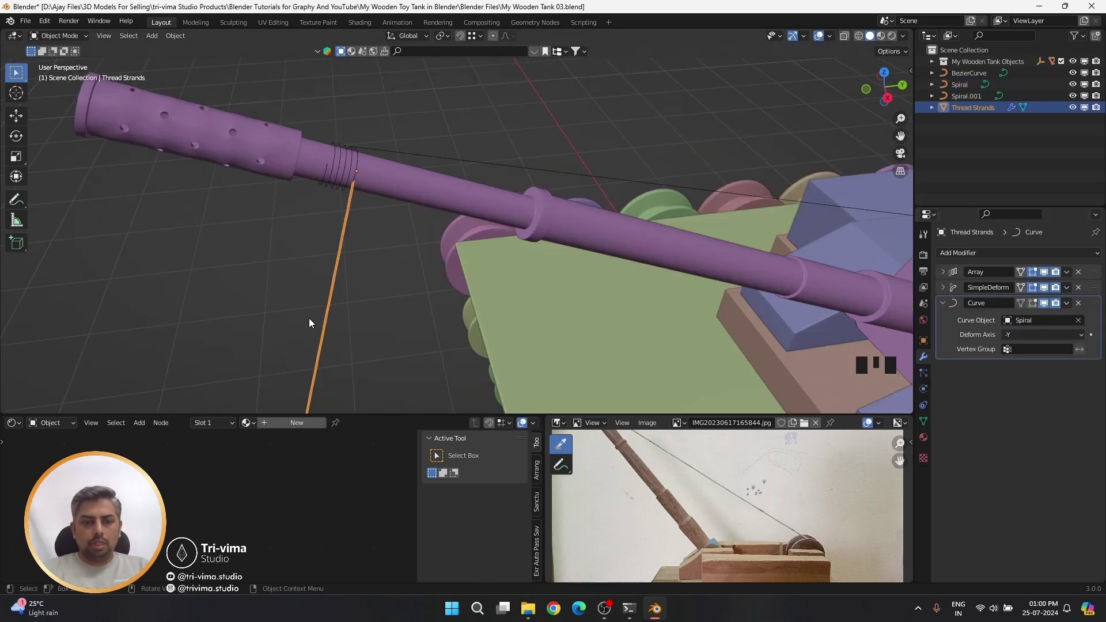
- Move Thread Strands down along the global Z axis until the thread covers all turns of the spiral
key("g")
key("z")
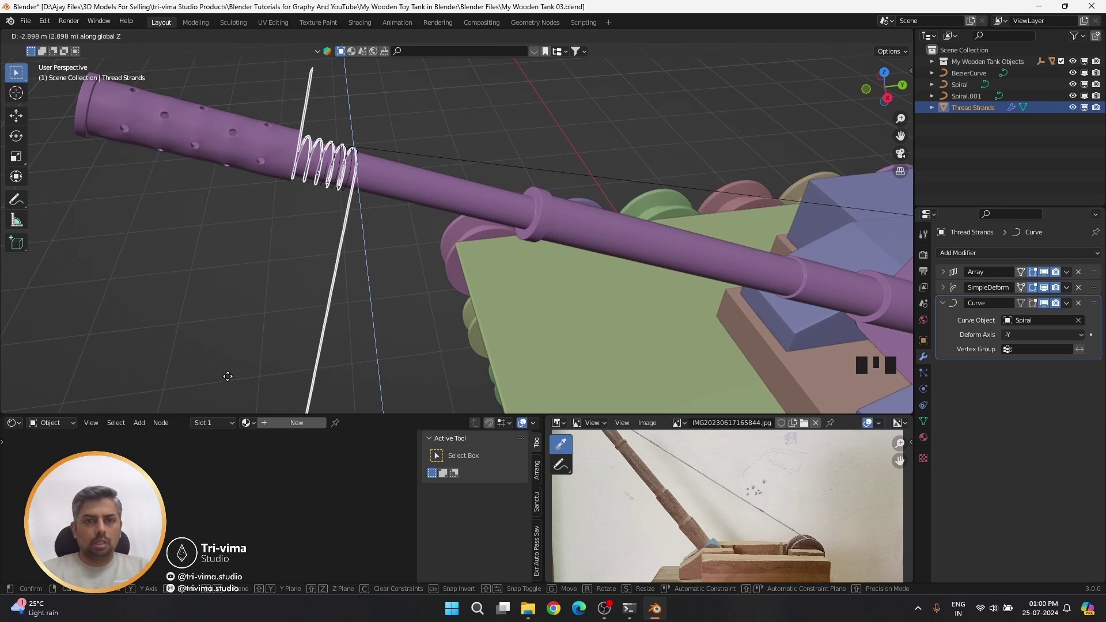
left_click(230, 351)
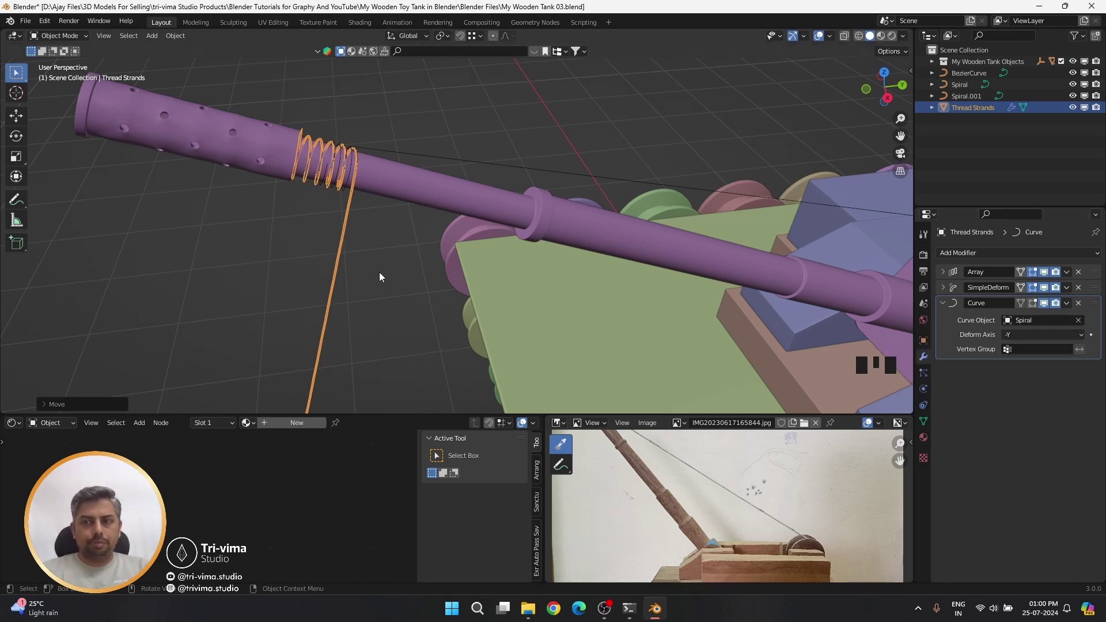
- Select the whole base mesh of Thread Strands in Edit Mode and scale it up uniformly
key("Tab")
scroll(379, 272, "down", 8)
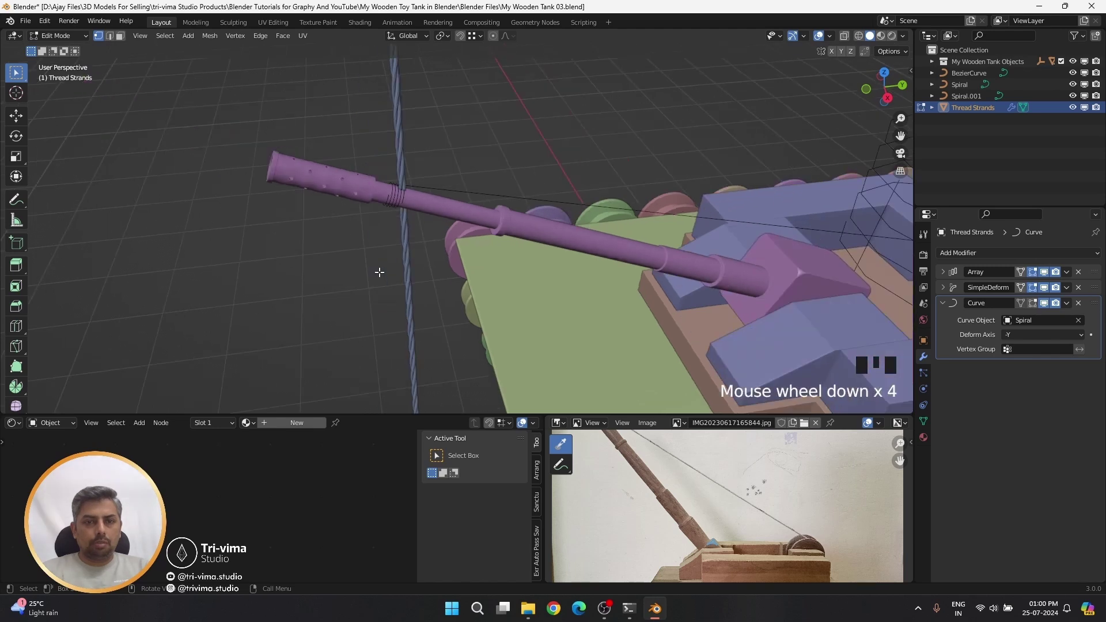
left_click_drag(396, 328, 445, 382)
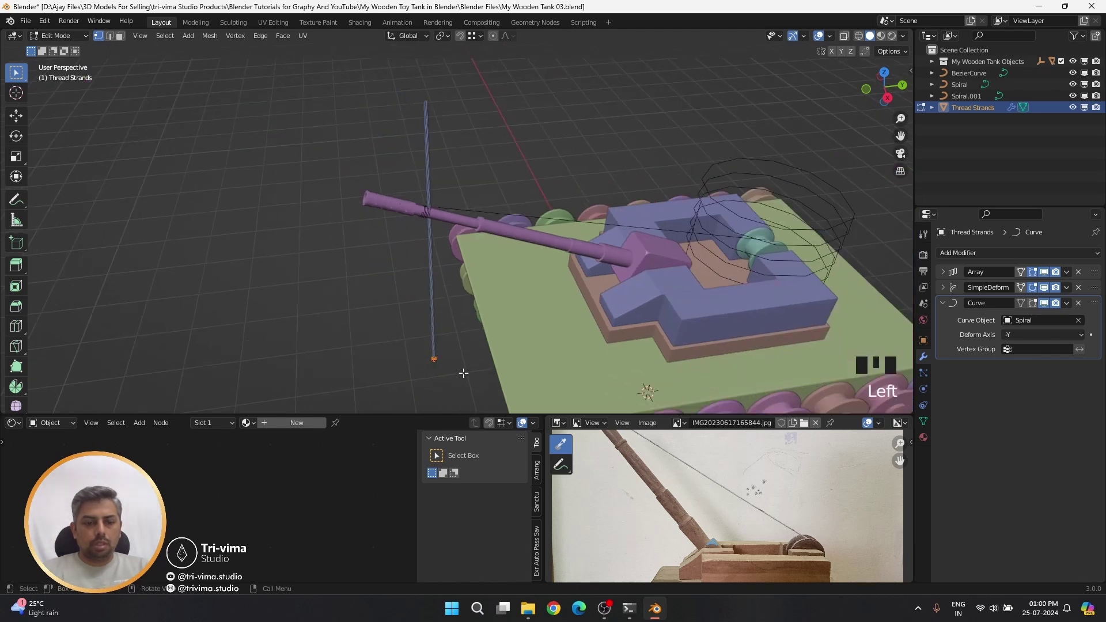
key("s")
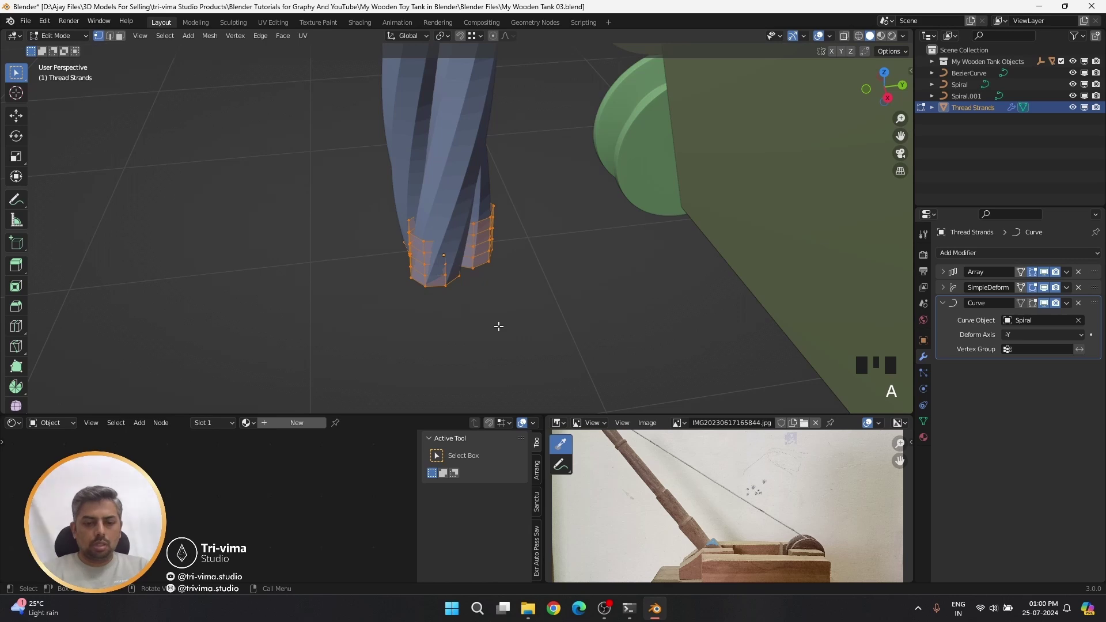
key("s")
left_click(610, 186)
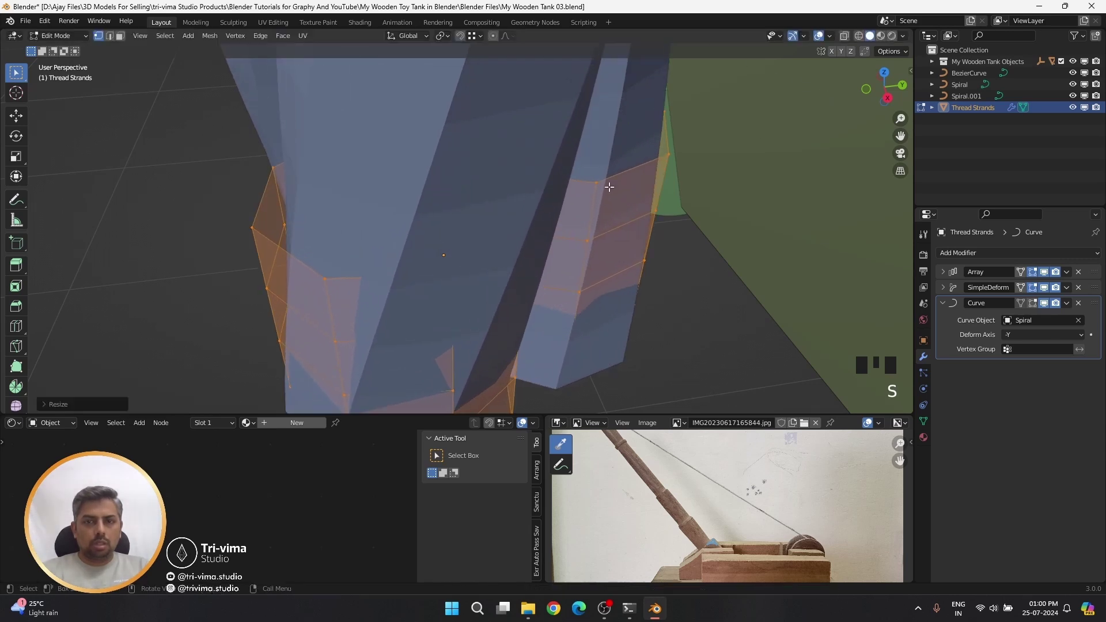
- Show the Curve modifier's effect in Edit Mode and scale the strand mesh up until its coils nearly touch around the barrel
scroll(609, 187, "down", 16)
left_click(1032, 302)
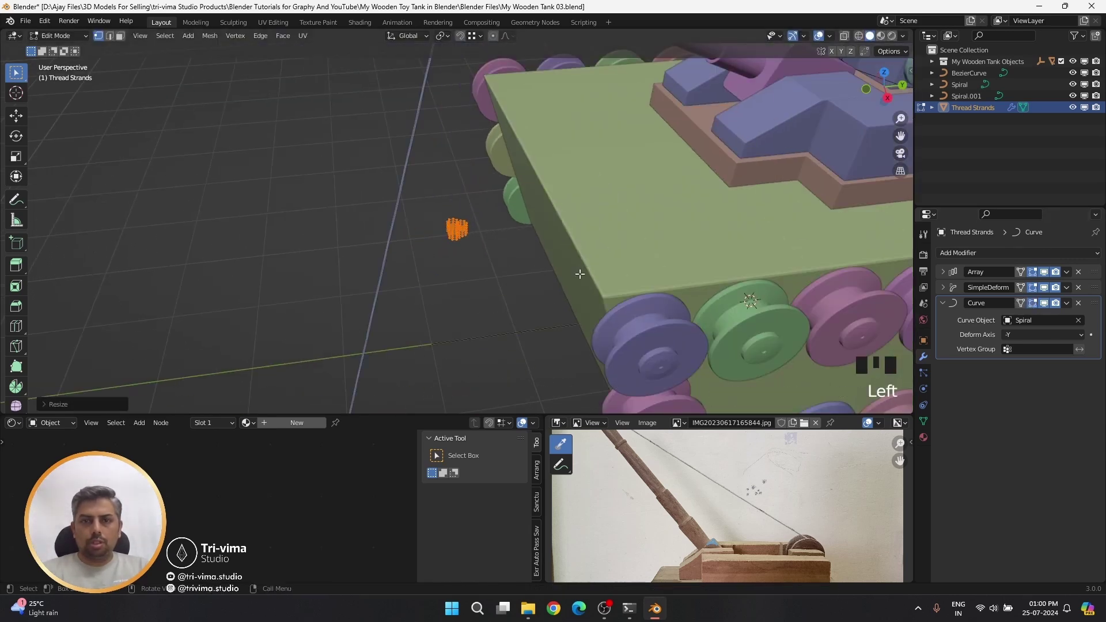
key("KP_Decimal")
key("s")
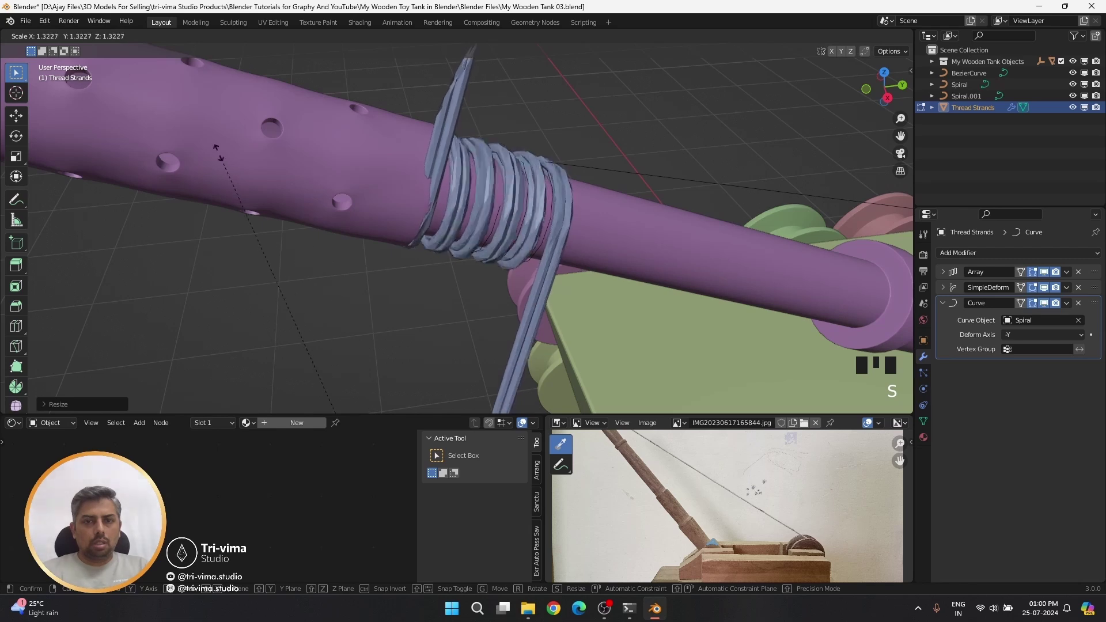
left_click(62, 349)
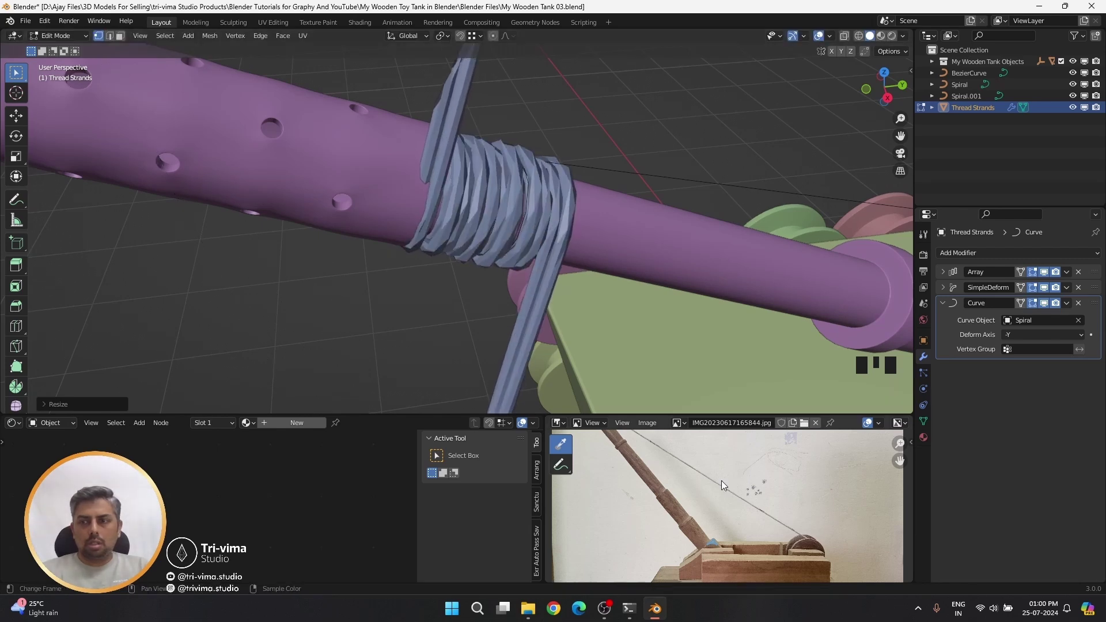
- Add a Subdivision Surface modifier to Thread Strands, place it above the Curve modifier and raise its viewport level
left_click(967, 253)
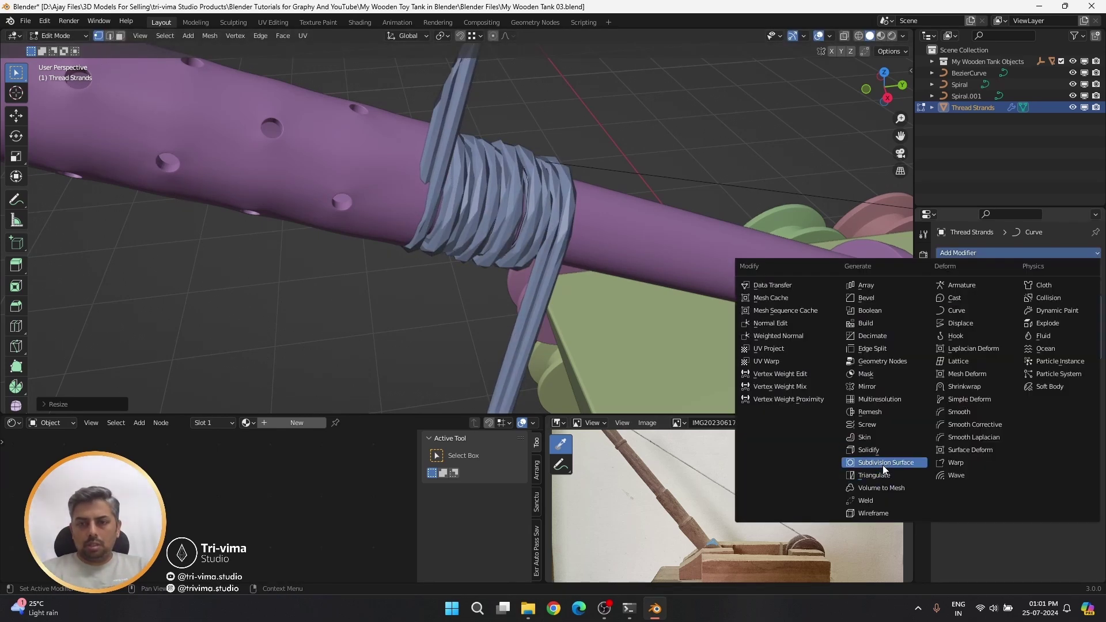
left_click(882, 465)
left_click_drag(1098, 309, 1101, 300)
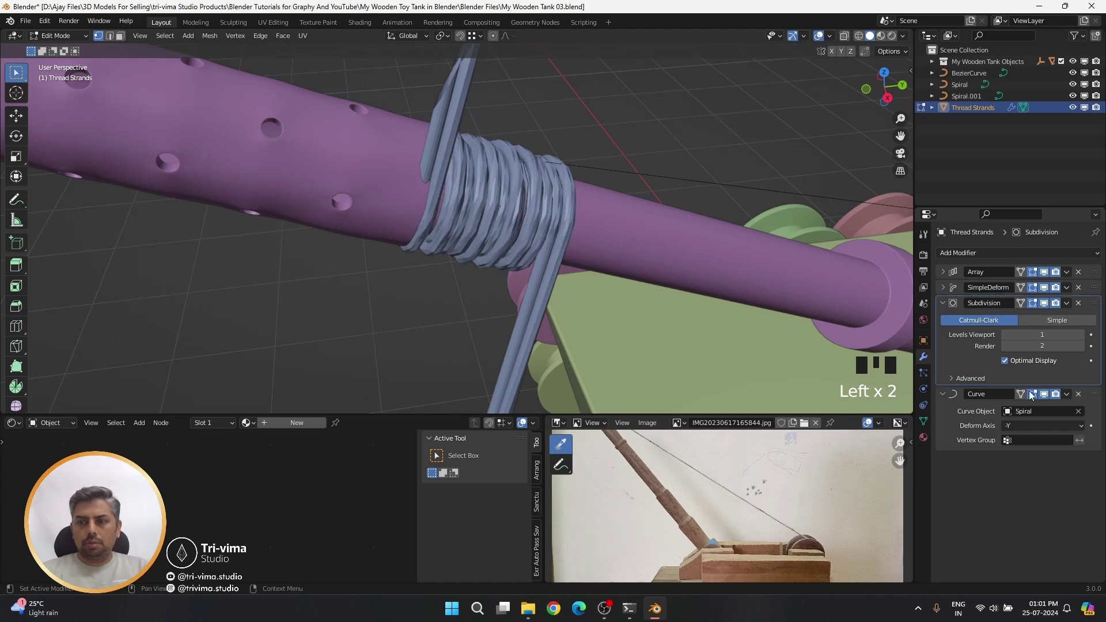
left_click(1079, 335)
left_click(942, 303)
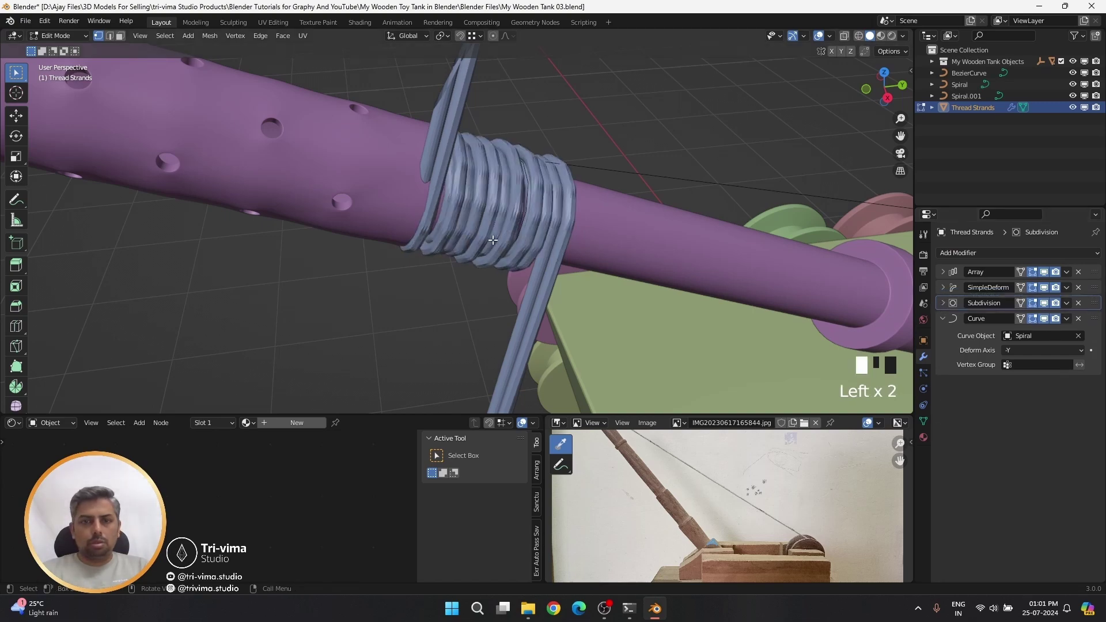
- Try doubling the SimpleDeform twist angle of Thread Strands twice, to 5760° and 11520°
middle_click_drag(492, 240, 463, 275)
scroll(490, 236, "up", 4)
scroll(466, 237, "down", 3)
key("Tab")
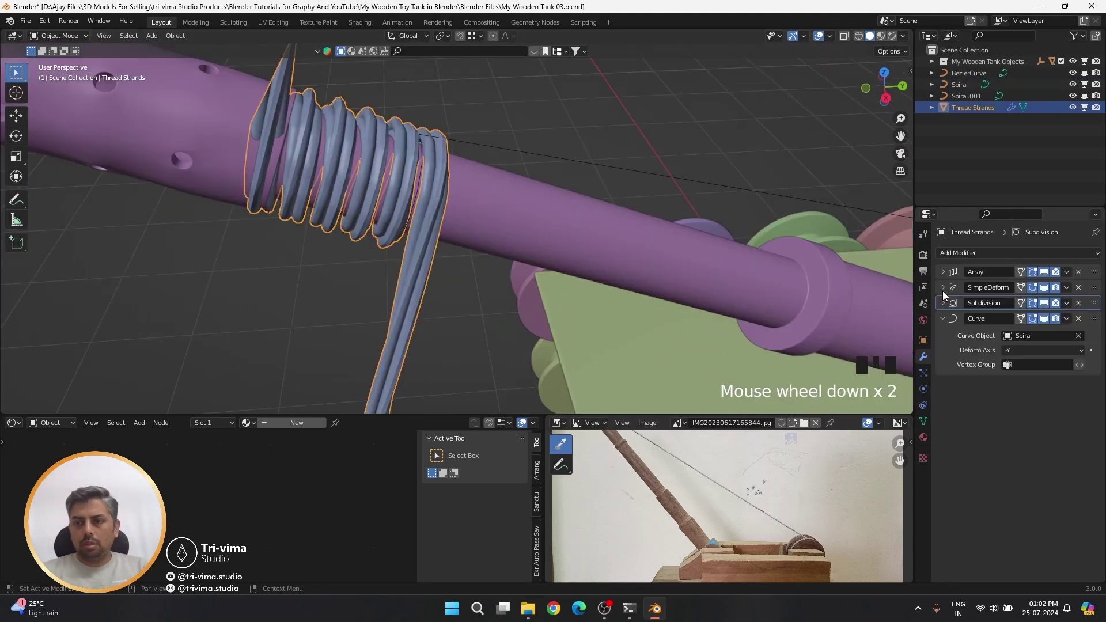
left_click(942, 288)
double_click(1039, 319)
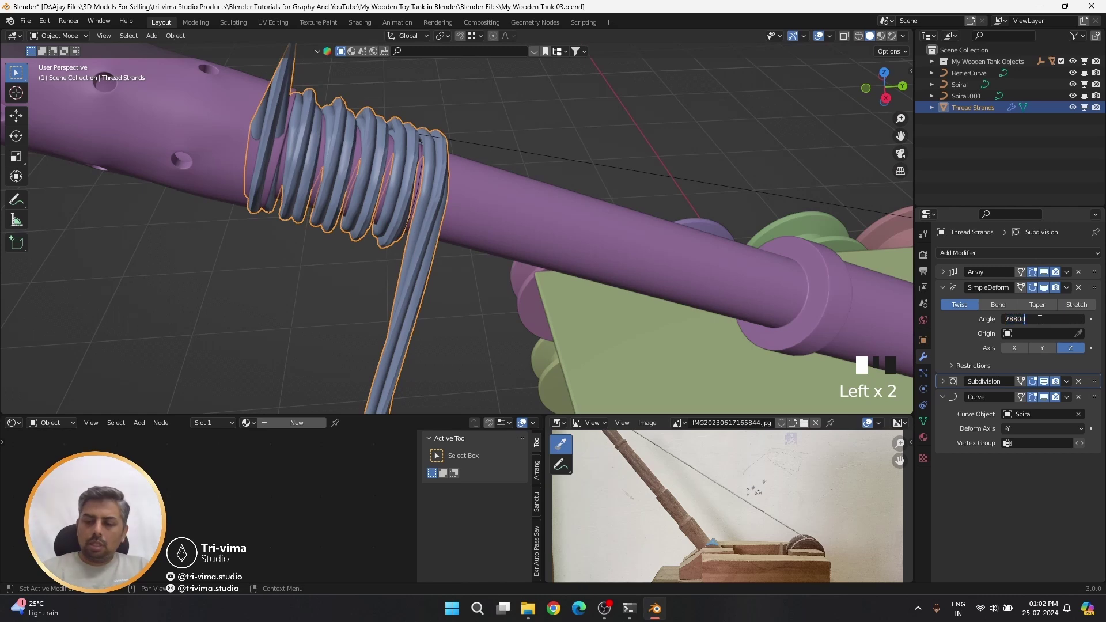
type("*2")
key("Return")
double_click(1045, 319)
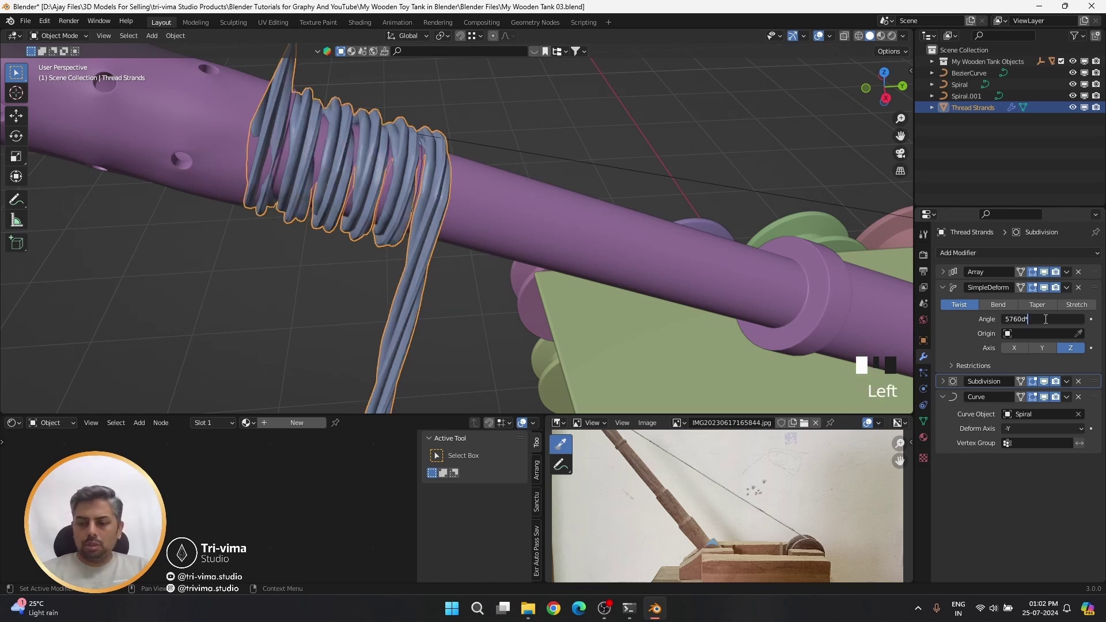
type("*2")
key("Return")
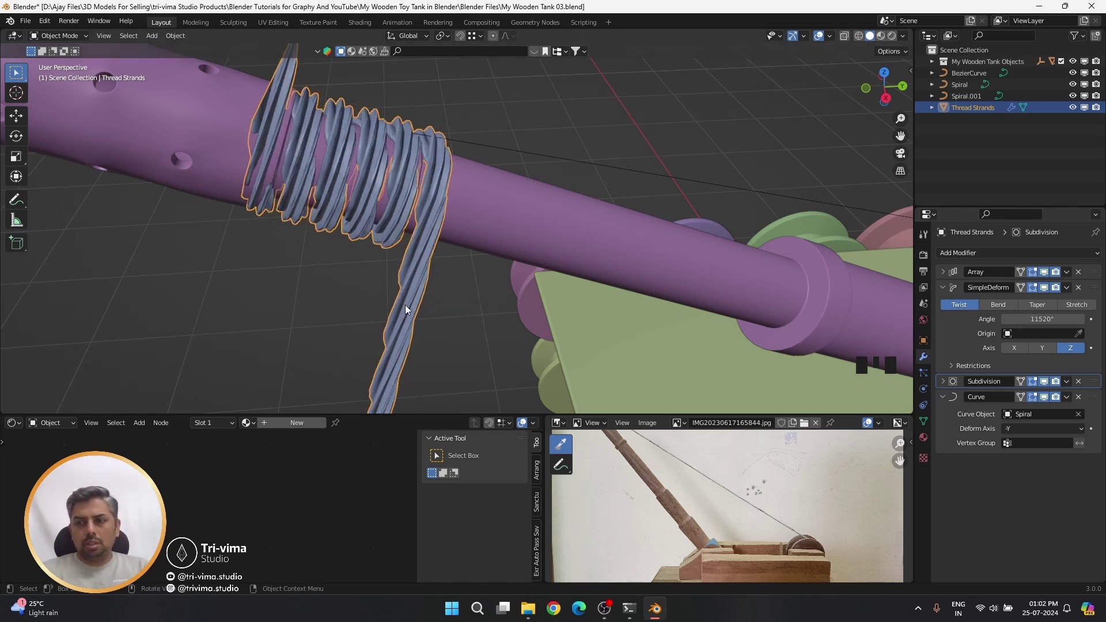
- Undo the twist angle increases and go back to the Edit Mode state of Thread Strands
key("ctrl+z")
key("ctrl+z")
key("ctrl+z")
key("ctrl+z")
key("ctrl+z")
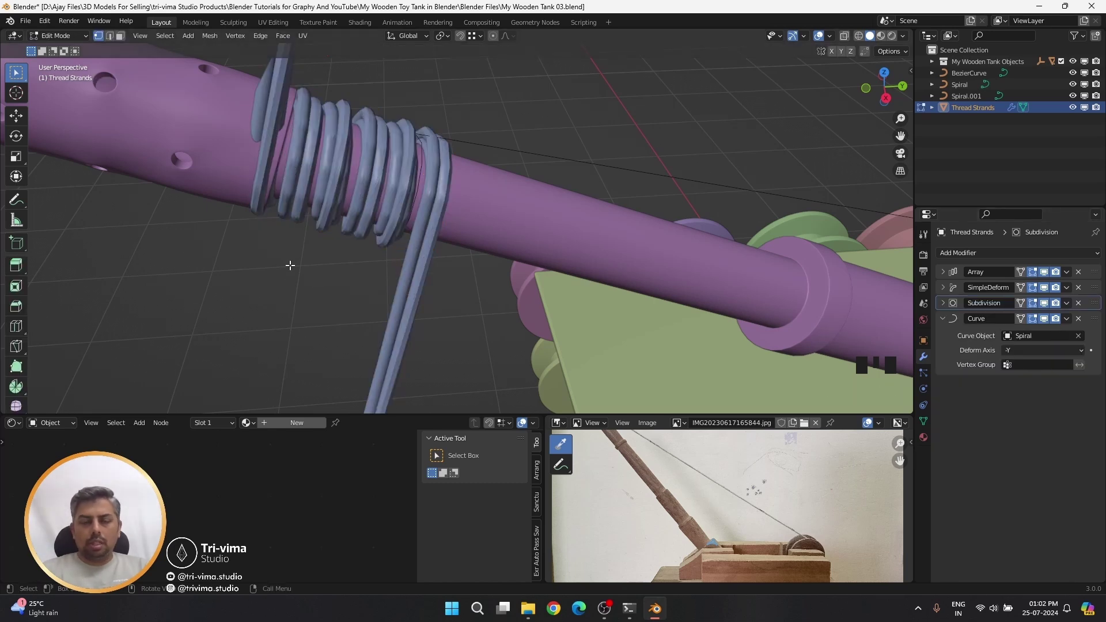
- Remove the Subdivision and Curve modifiers from Thread Strands and return to Object Mode
left_click(1077, 303)
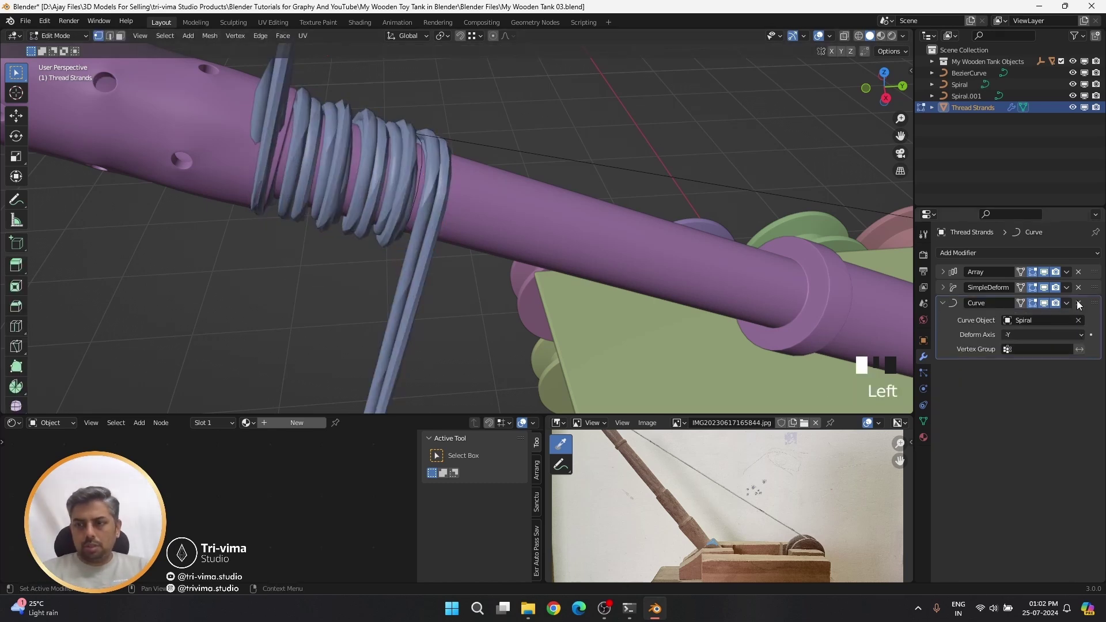
left_click(1079, 305)
key("Tab")
scroll(346, 299, "down", 5)
scroll(445, 318, "up", 5)
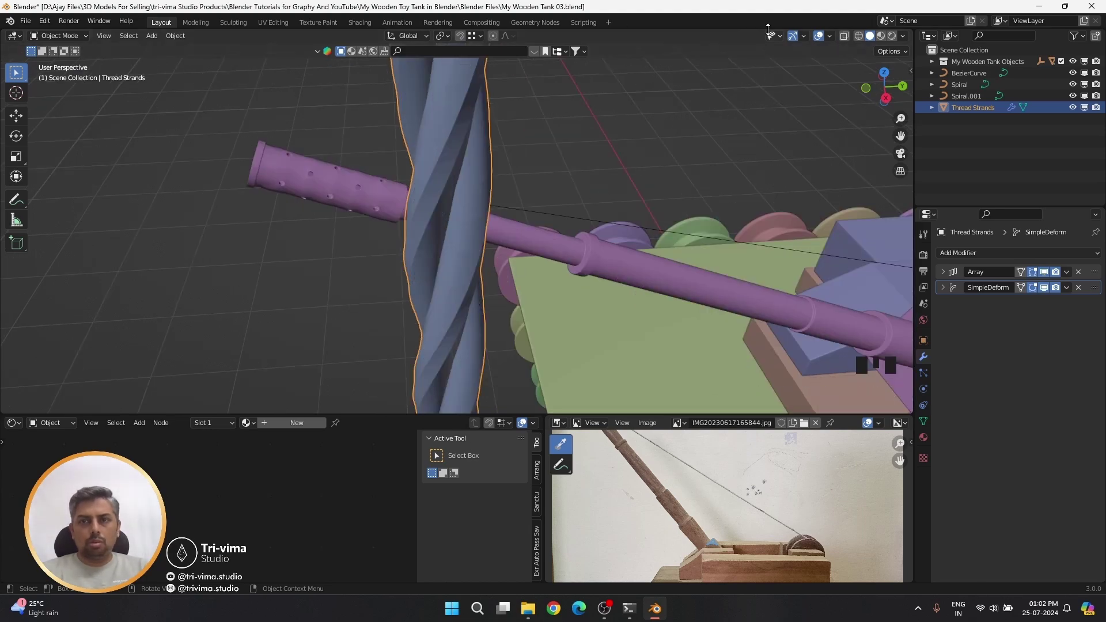
- Turn on the Face Orientation overlay and examine the face directions at the lower end of Thread Strands
left_click(829, 37)
left_click(757, 246)
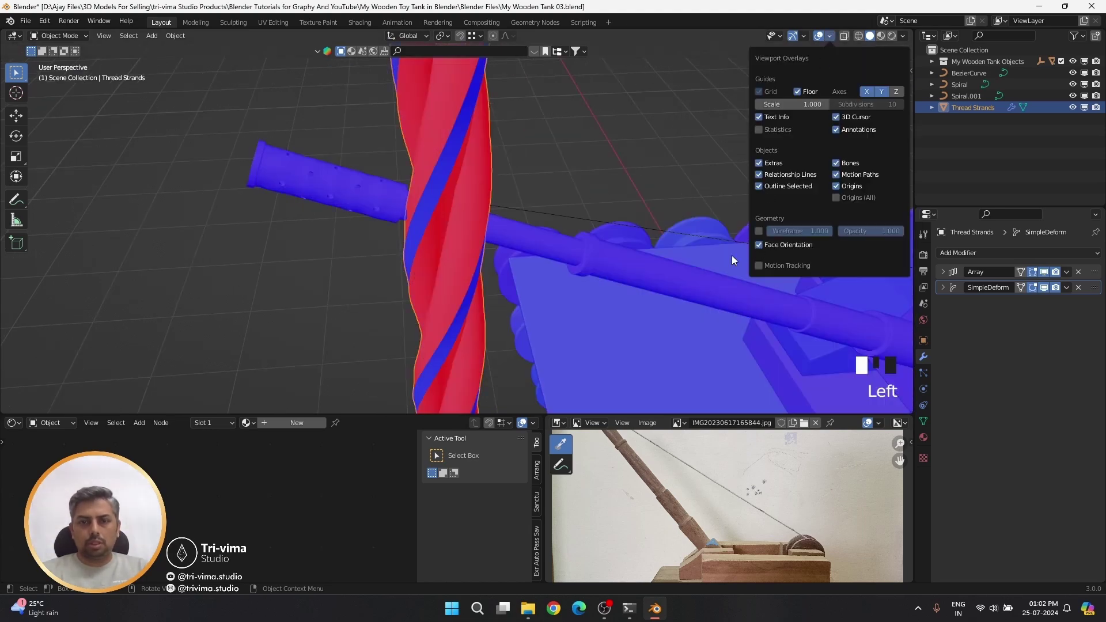
scroll(421, 305, "up", 4)
middle_click_drag(415, 323, 395, 200, "shift")
scroll(413, 287, "up", 4)
middle_click_drag(393, 242, 388, 275)
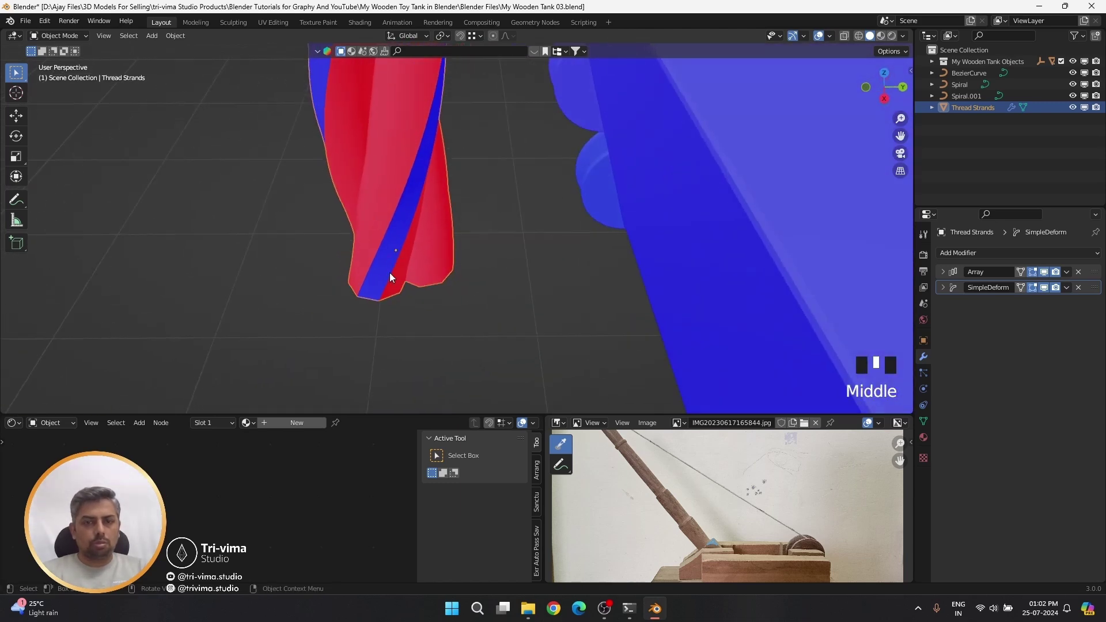
- Select the strip of blue-shaded faces at the lower end of Thread Strands in Edit Mode using face selection
key("Tab")
scroll(338, 335, "up", 2)
left_click(338, 336)
key("3")
left_click(336, 329, "alt+shift")
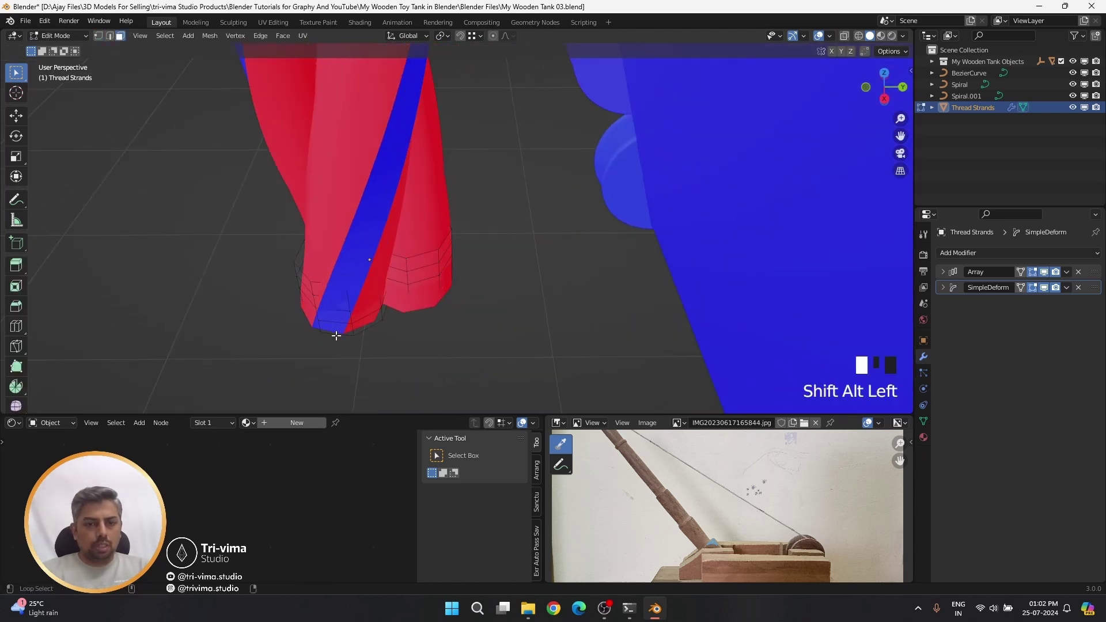
left_click(336, 326, "alt+shift")
left_click(335, 325, "alt+shift")
middle_click_drag(334, 325, 368, 299)
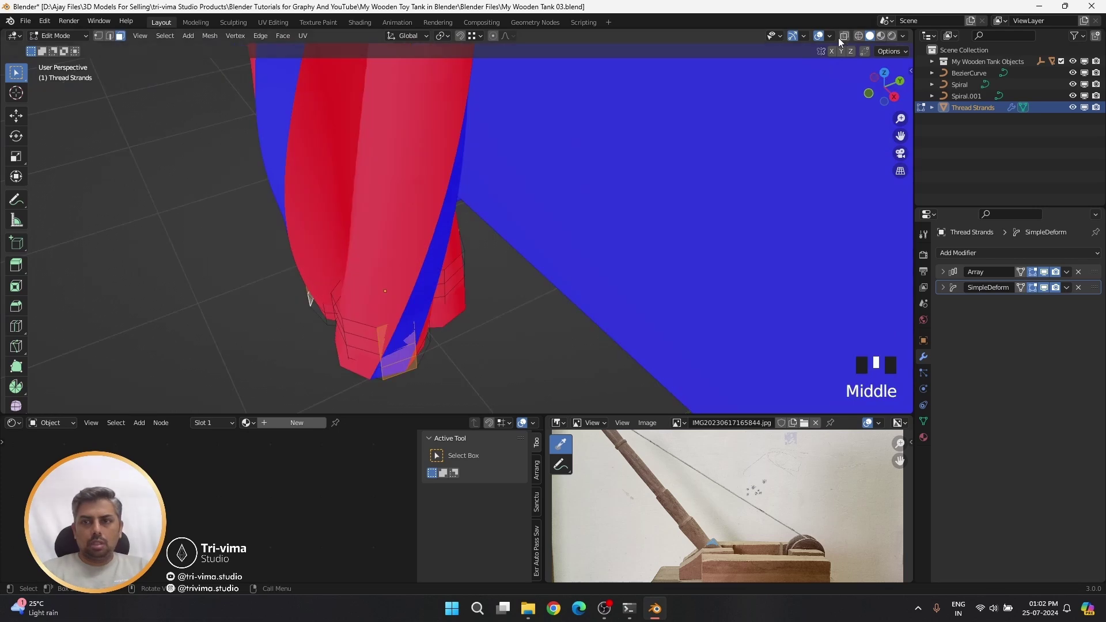
- Turn off the Face Orientation overlay and display the face normals on the strand mesh
left_click(829, 35)
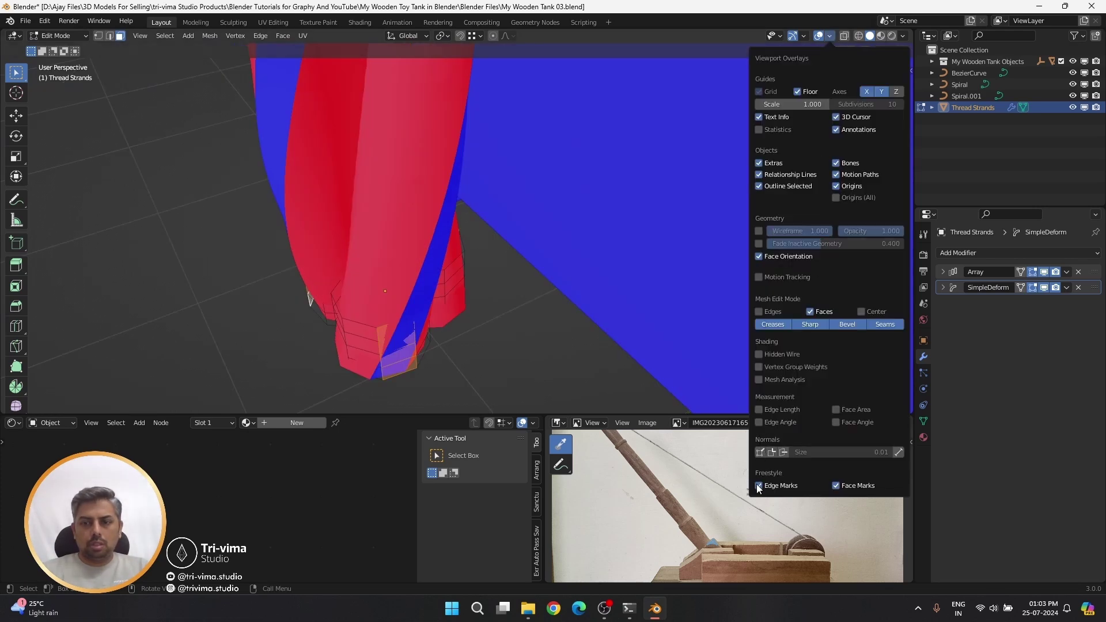
left_click(759, 256)
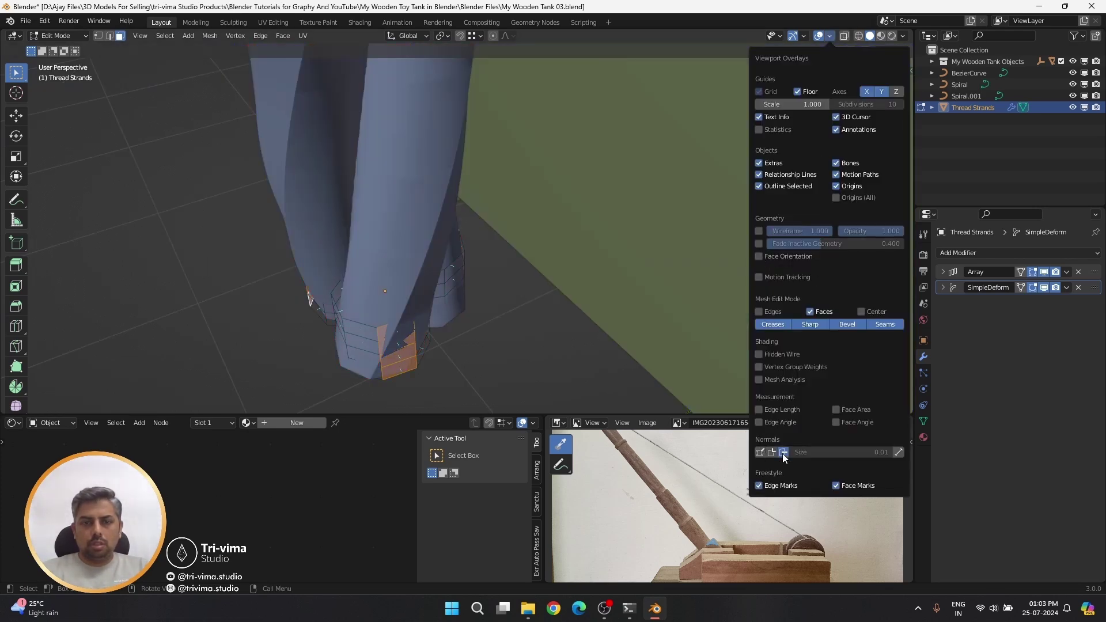
middle_click_drag(432, 344, 427, 320)
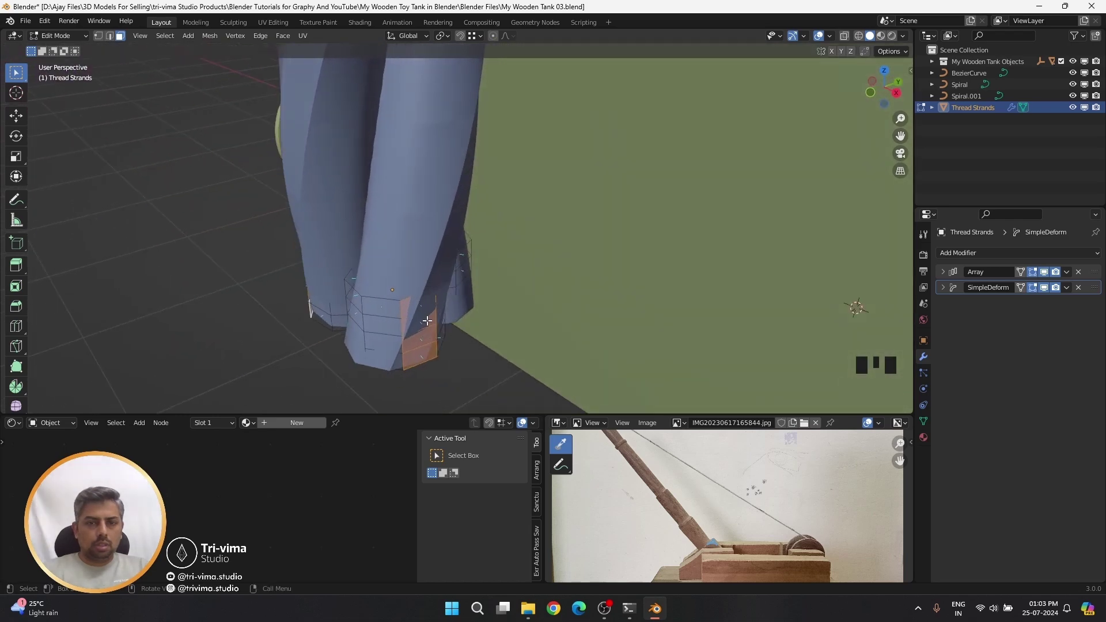
- Flip the normals of the selected face strip, and flip the normals of the entire strand mesh
key("alt+n")
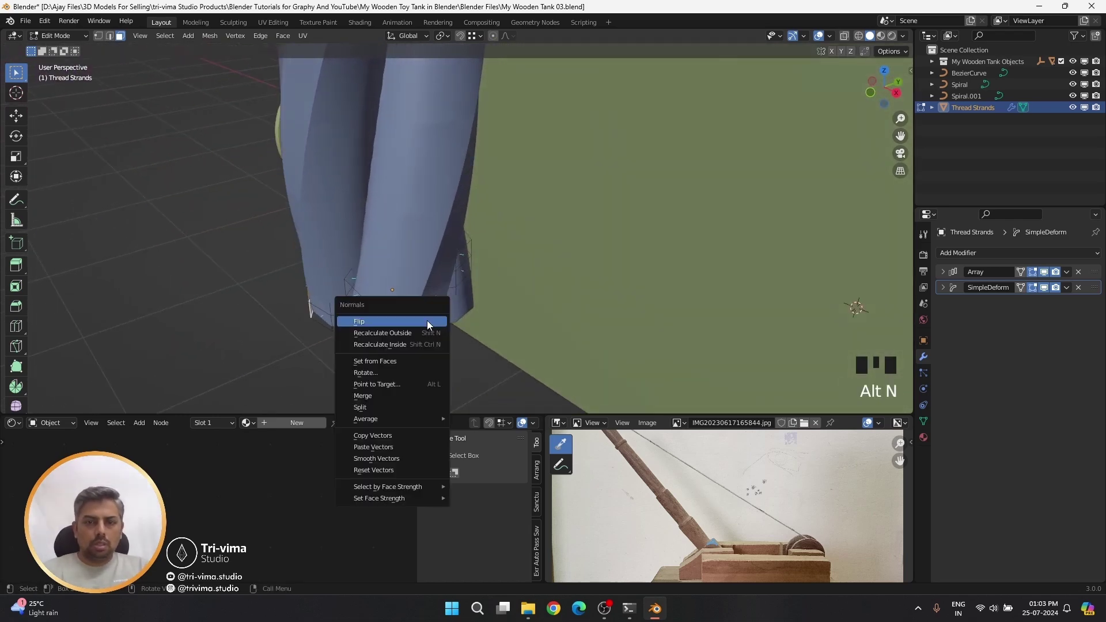
left_click(427, 320)
key("a")
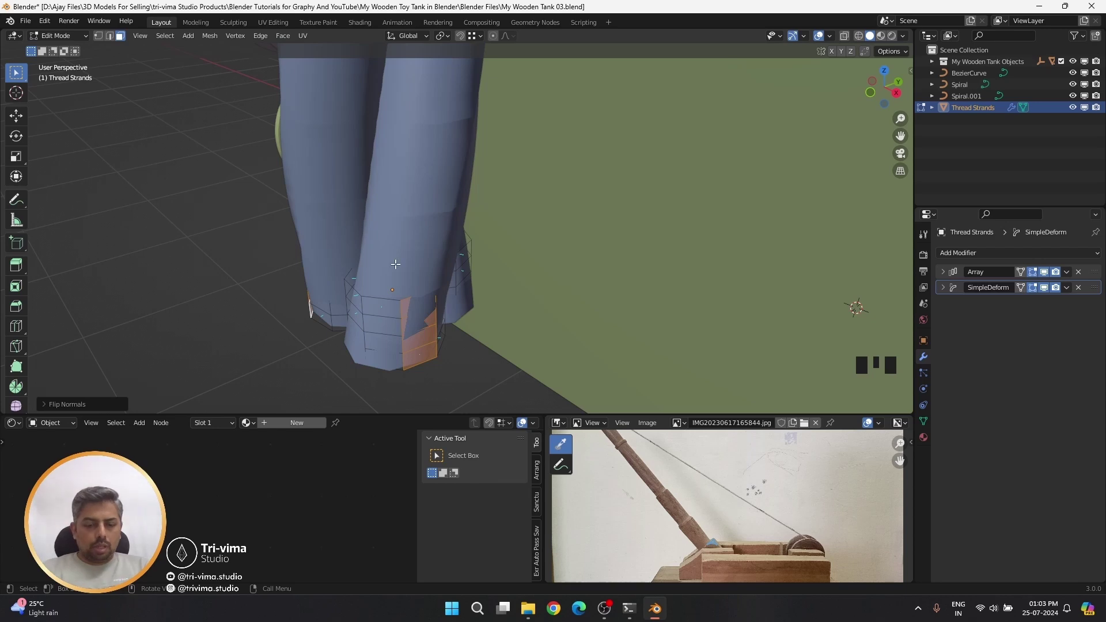
key("alt+n")
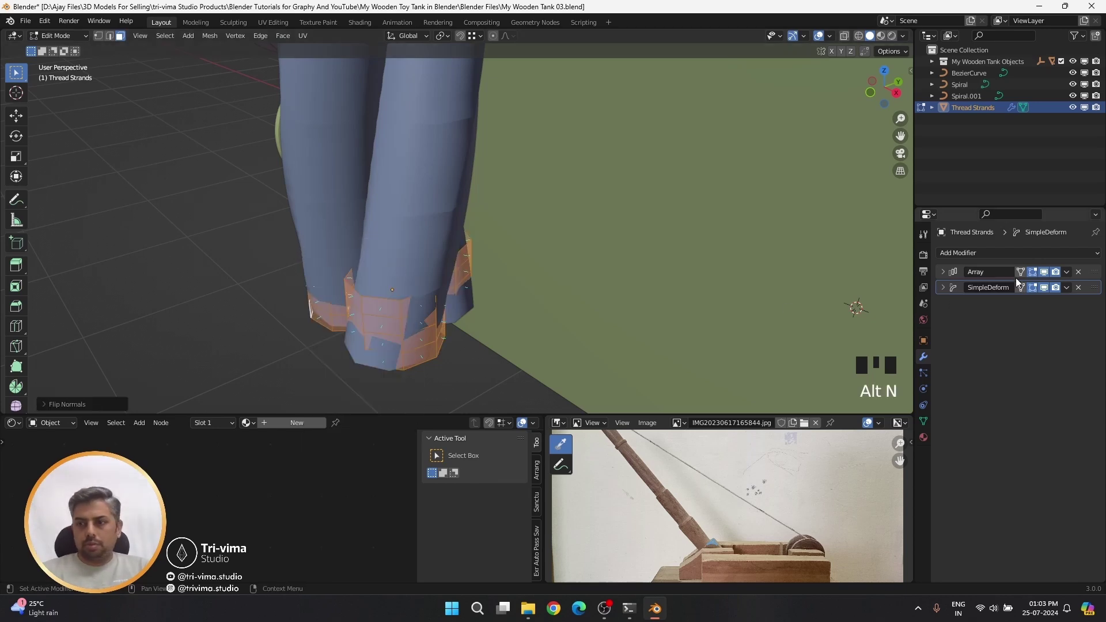
- Enable Merge in the Array modifier of Thread Strands
key("Tab")
key("Tab")
left_click(1027, 291)
left_click(956, 279)
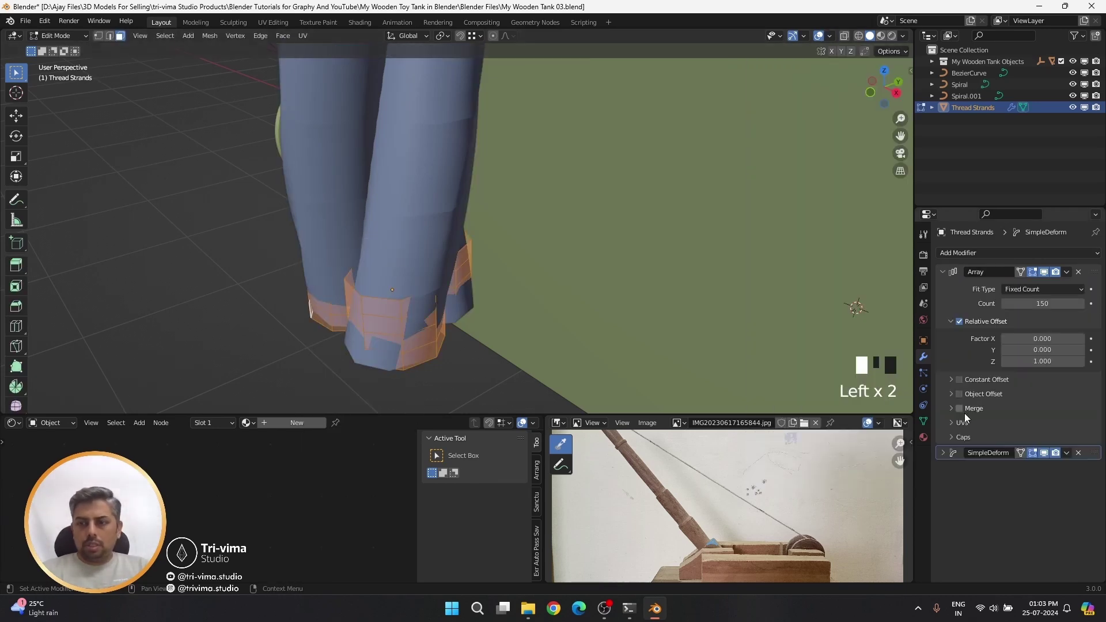
left_click(960, 409)
left_click(959, 282)
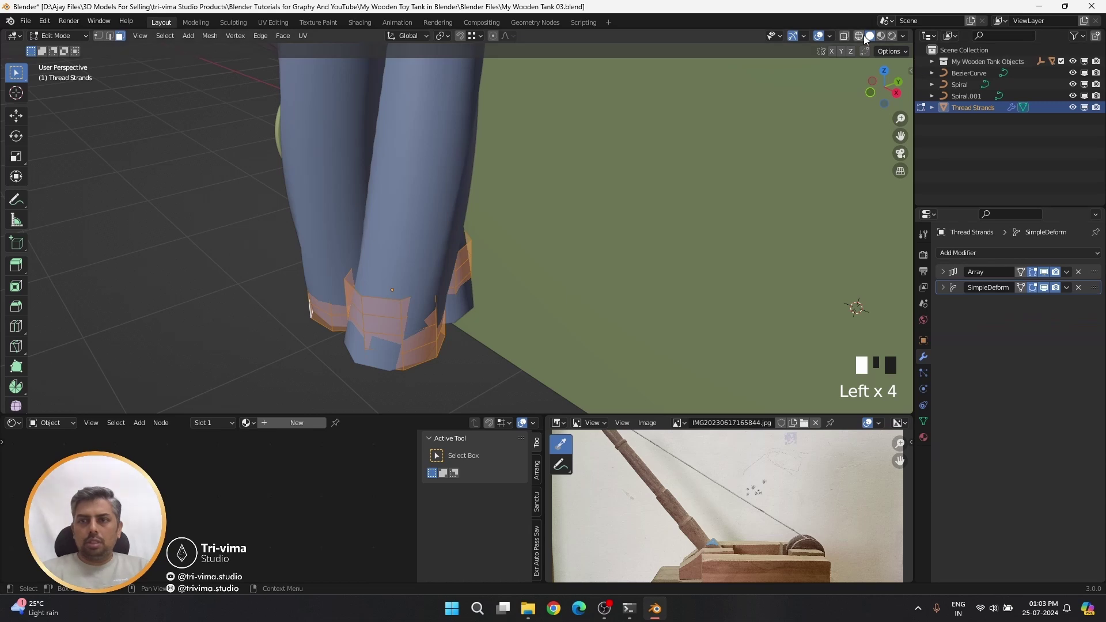
- Add a Curve modifier to Thread Strands in Object Mode, with Spiral as the curve object and -Y as the deform axis
key("Tab")
left_click(959, 253)
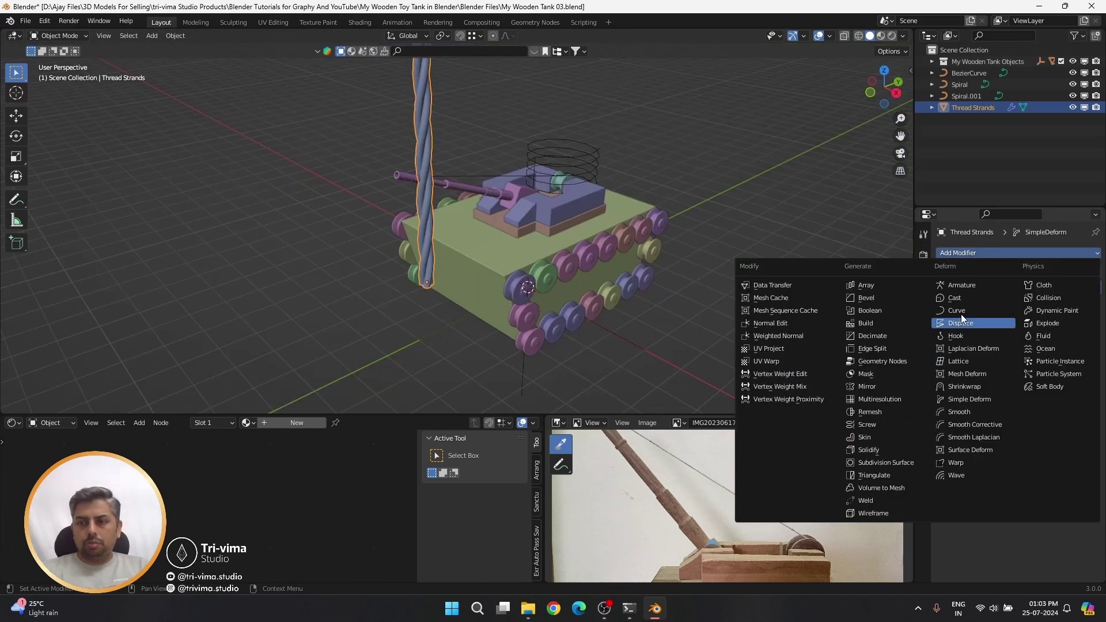
left_click(960, 312)
left_click(1077, 321)
left_click(963, 84)
left_click(1021, 335)
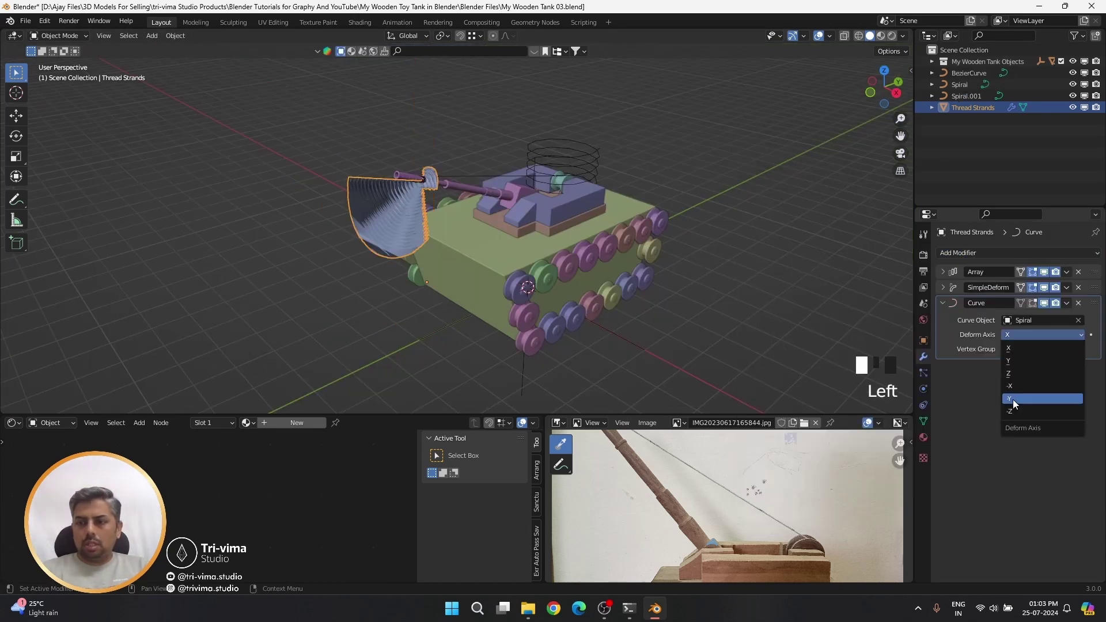
left_click(1013, 403)
scroll(502, 217, "up", 10)
middle_click_drag(502, 216, 431, 206, "shift")
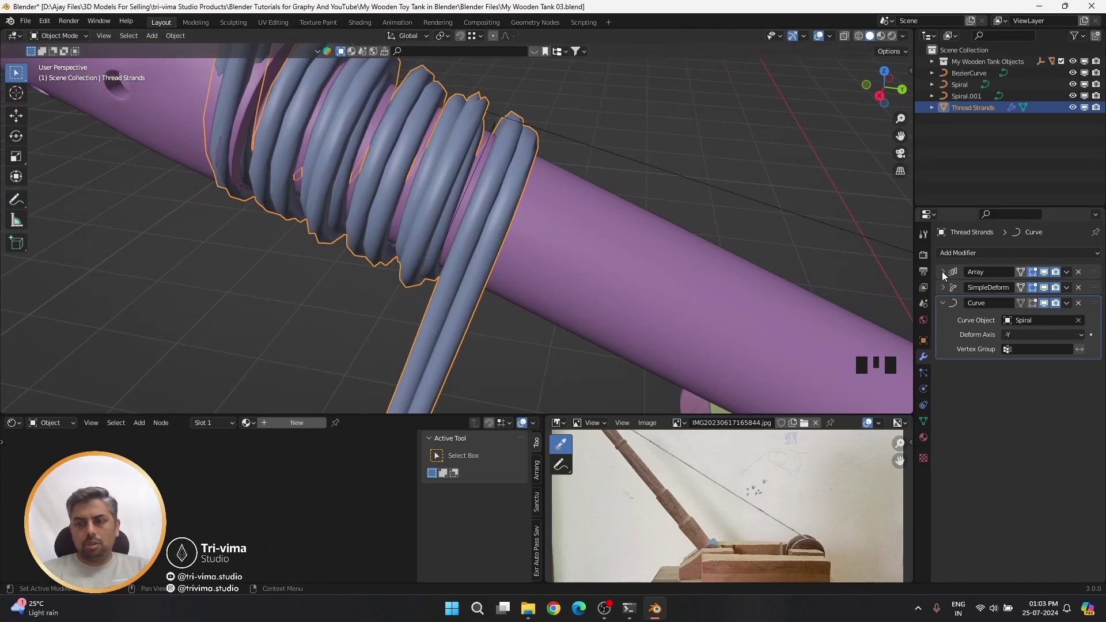
left_click(923, 340)
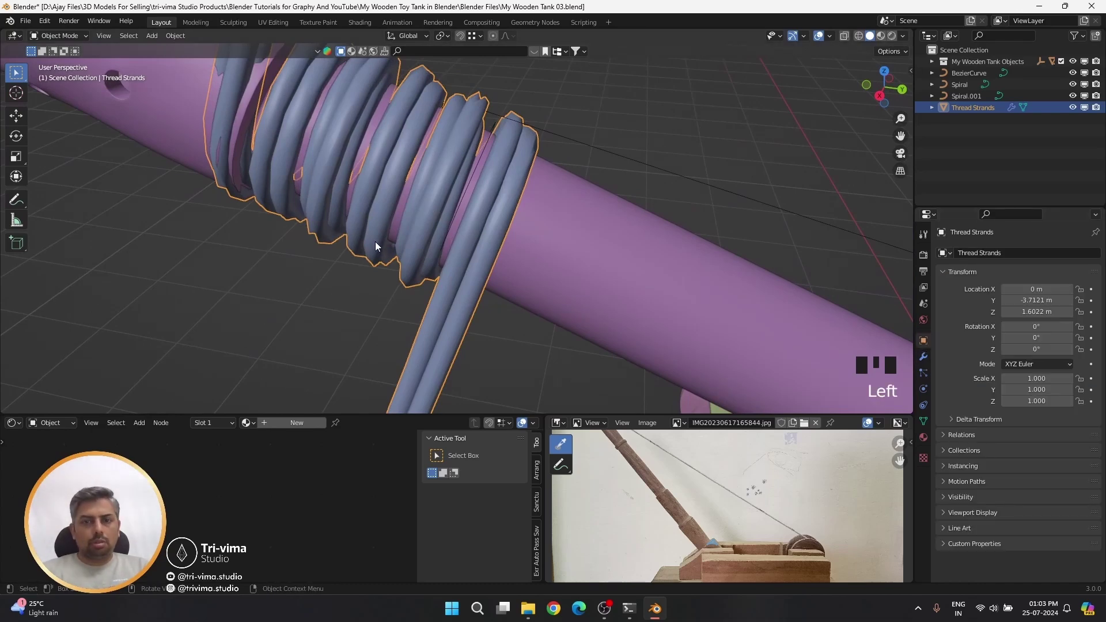
left_click(440, 335)
left_click(439, 335)
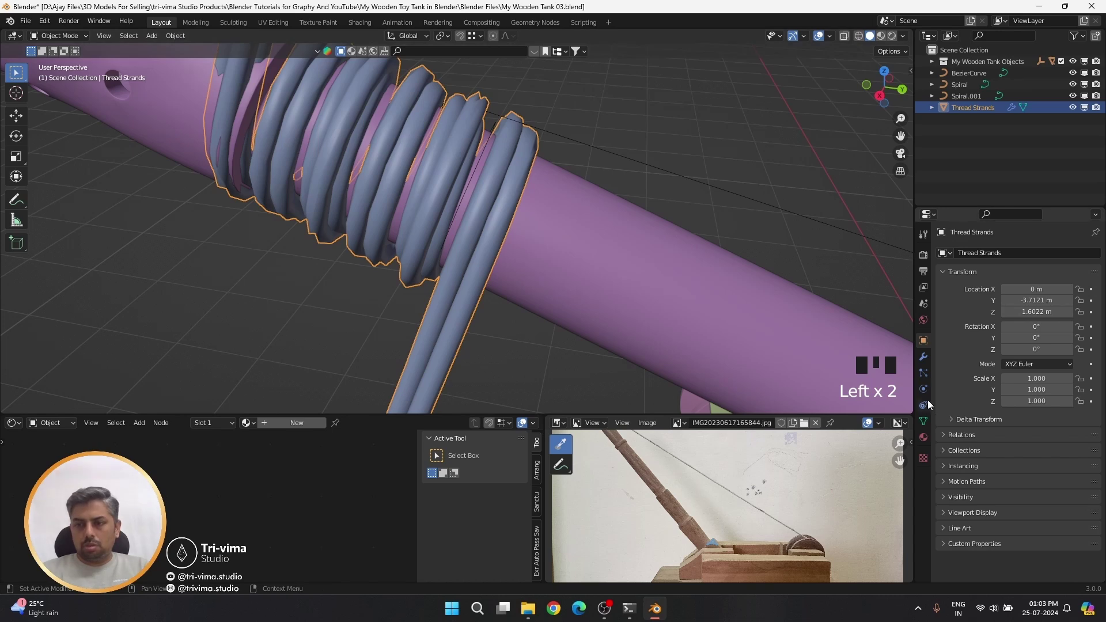
left_click(921, 357)
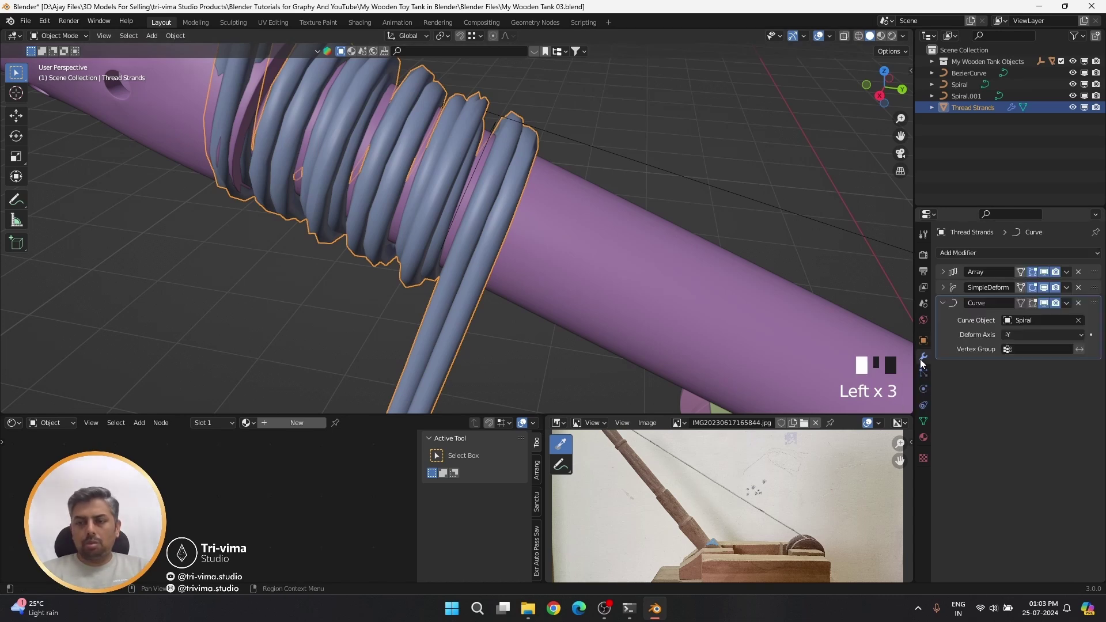
- Triple the SimpleDeform twist angle of Thread Strands to 5760°
left_click(942, 273)
scroll(440, 342, "up", 4)
left_click(942, 455)
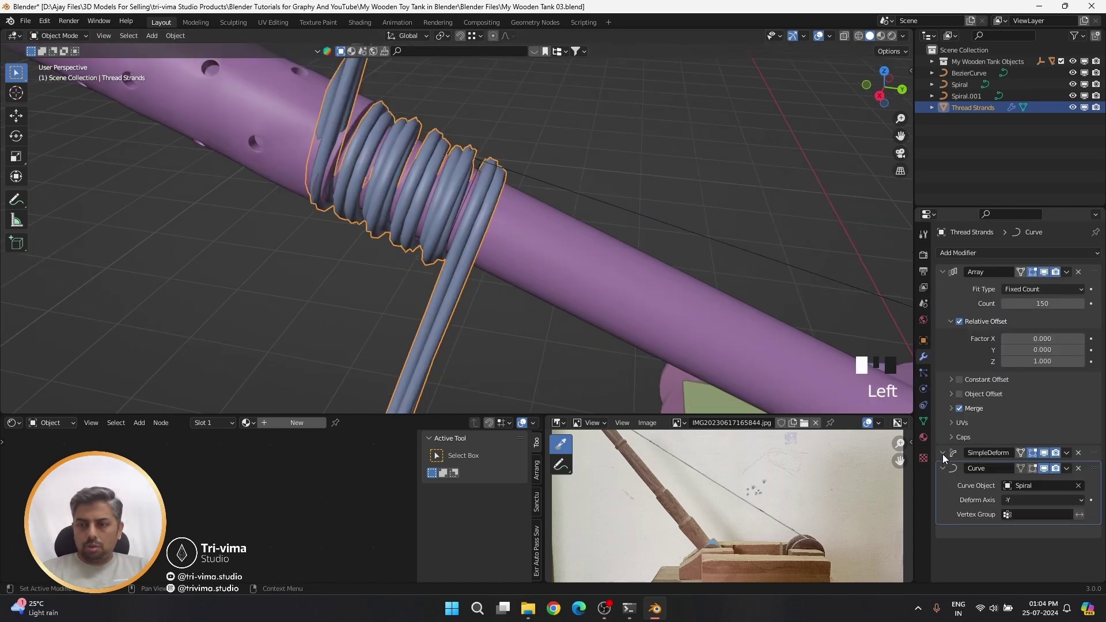
left_click(1044, 484)
key("Right")
type("*3")
key("Return")
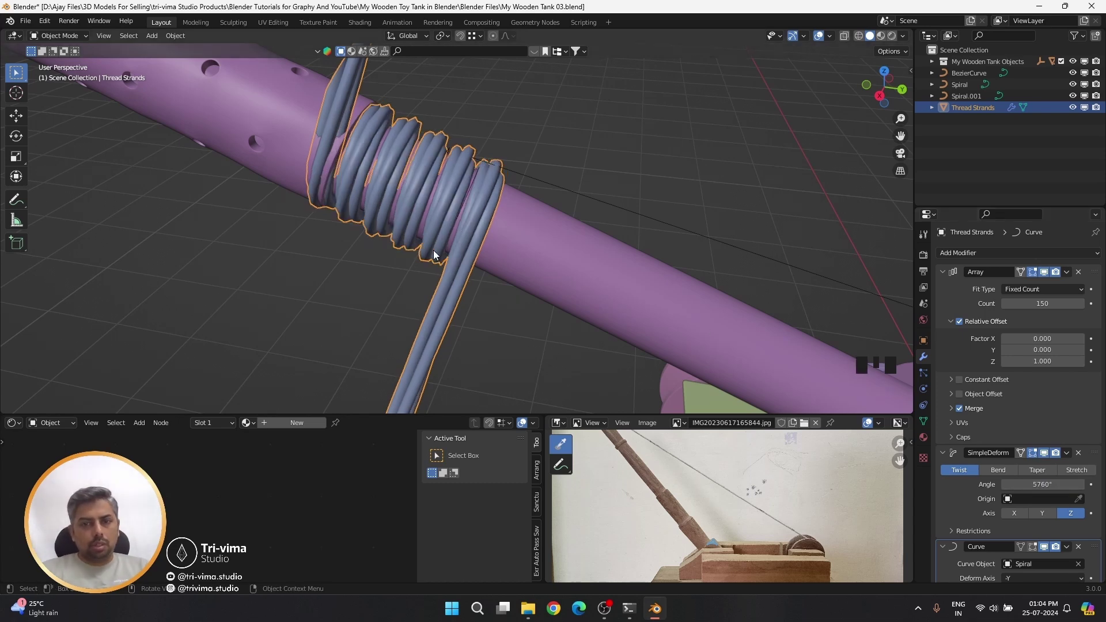
- Move the Spiral curve along its local Z axis on the cannon barrel
left_click(456, 219)
key("g")
left_click(456, 218)
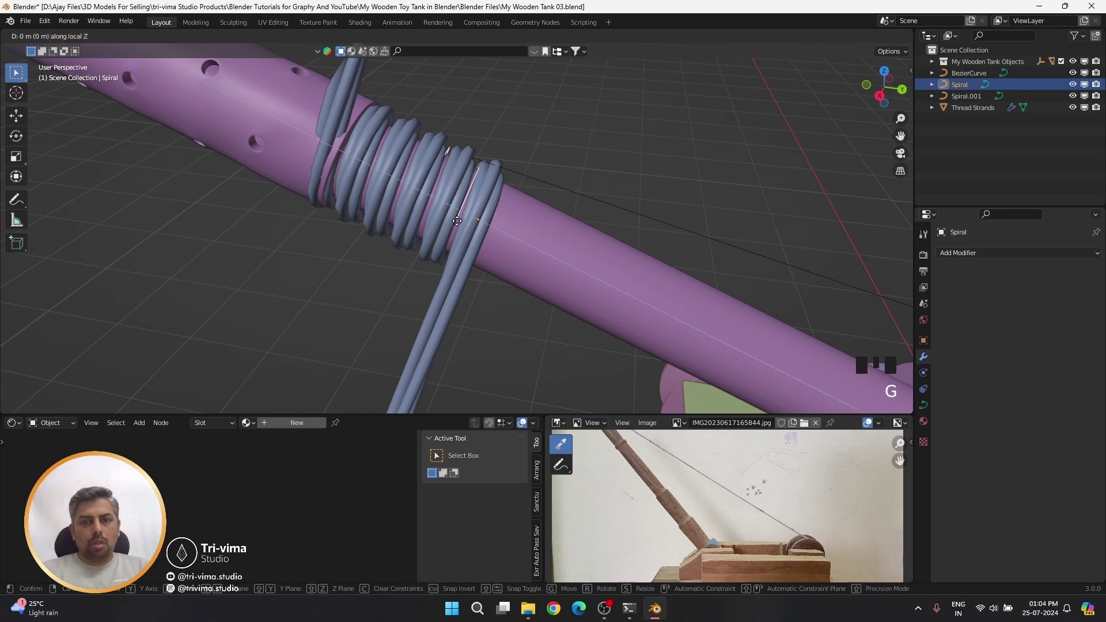
scroll(442, 114, "down", 2)
scroll(443, 115, "down", 7)
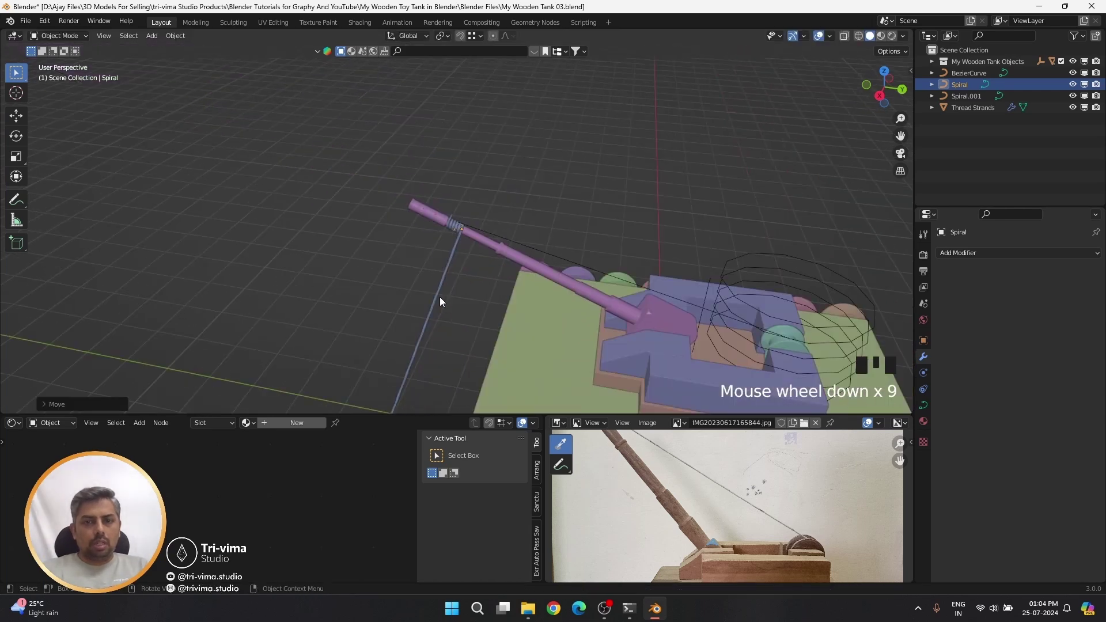
scroll(440, 300, "up", 9)
left_click(464, 304)
key("Tab")
key("a")
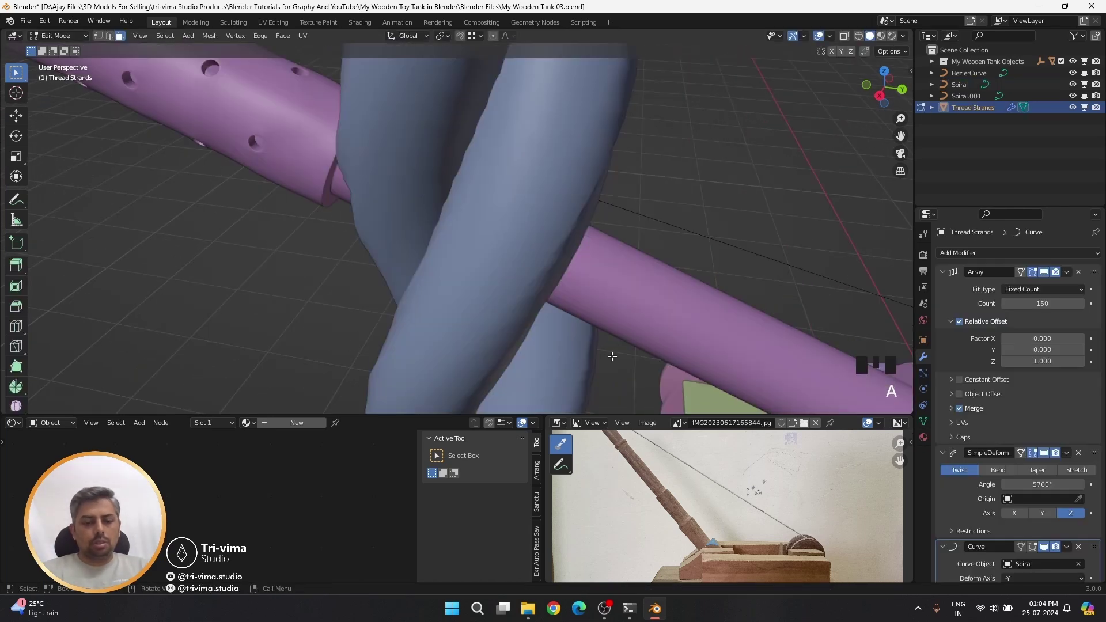
right_click(611, 356)
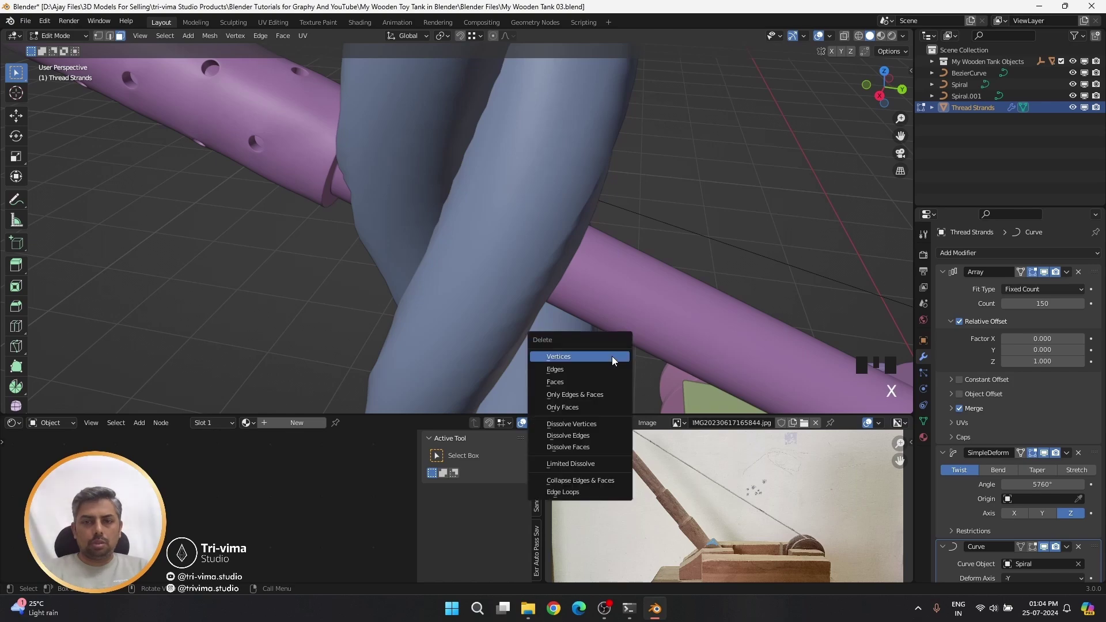
key("Tab")
scroll(396, 229, "down", 9)
middle_click_drag(396, 230, 487, 190)
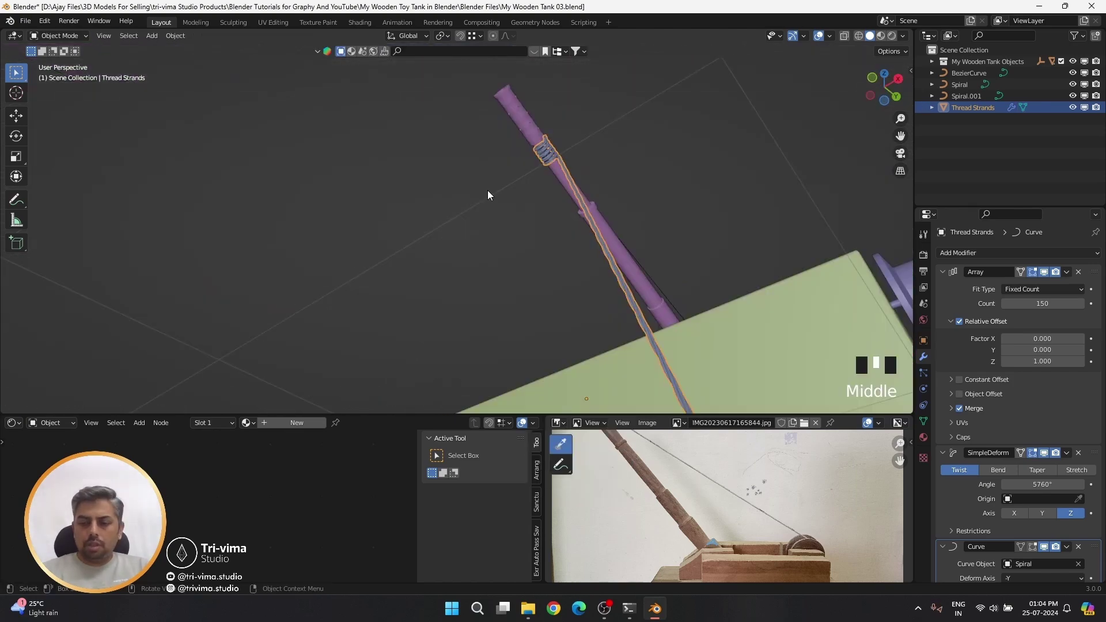
- Duplicate the selected strand mesh in wireframe top view, rotate the copy so its loops fall between the original ones, and restore Solid shading
key("KP_1")
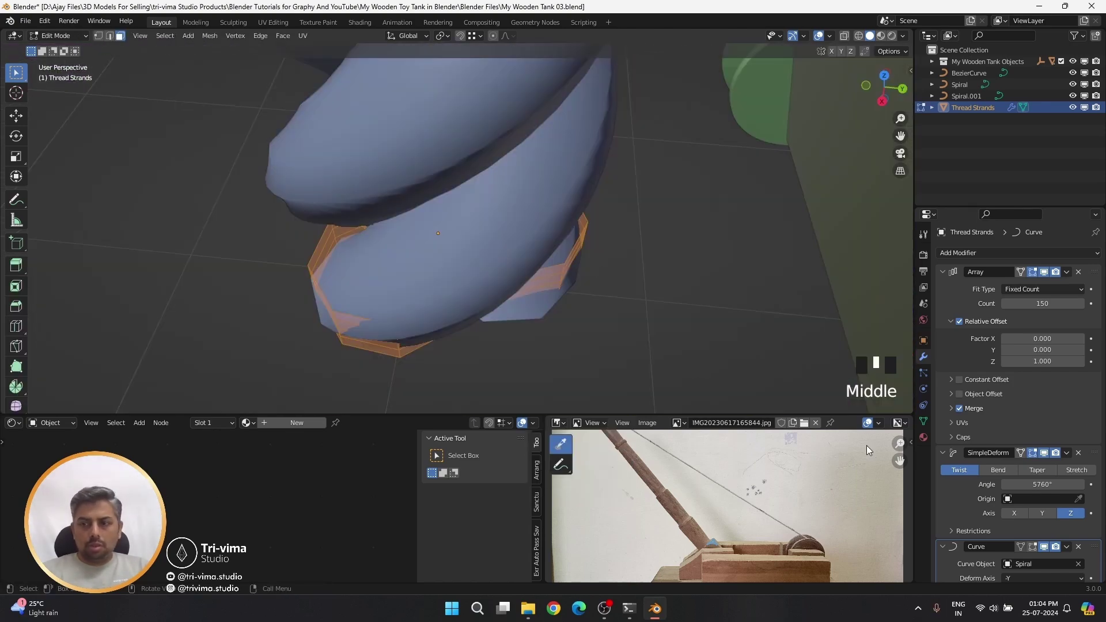
key("z")
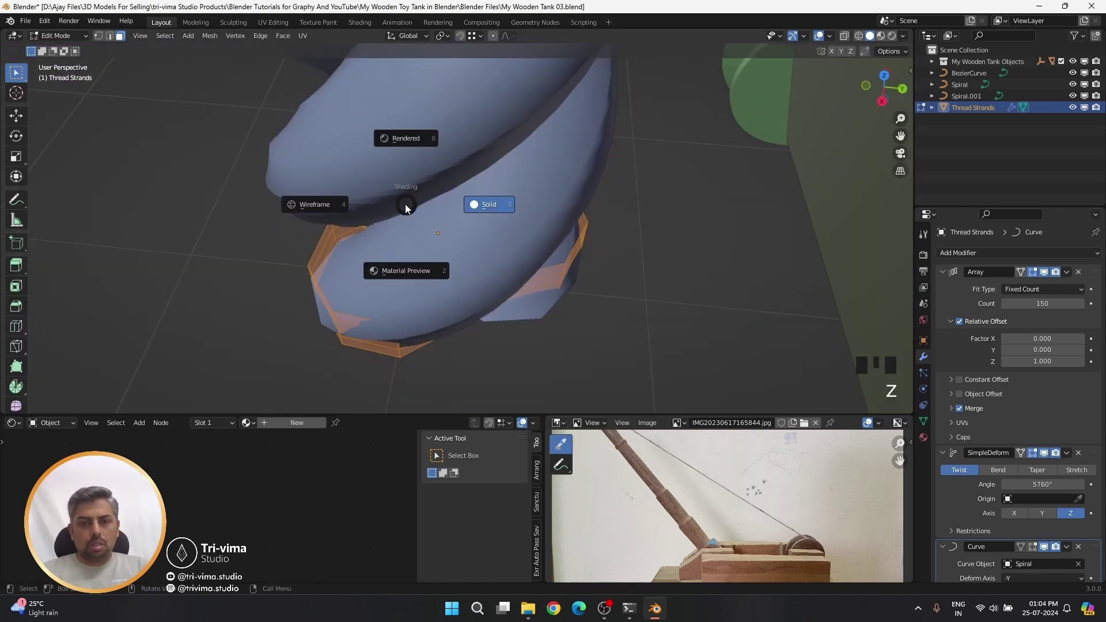
key("4")
key("KP_7")
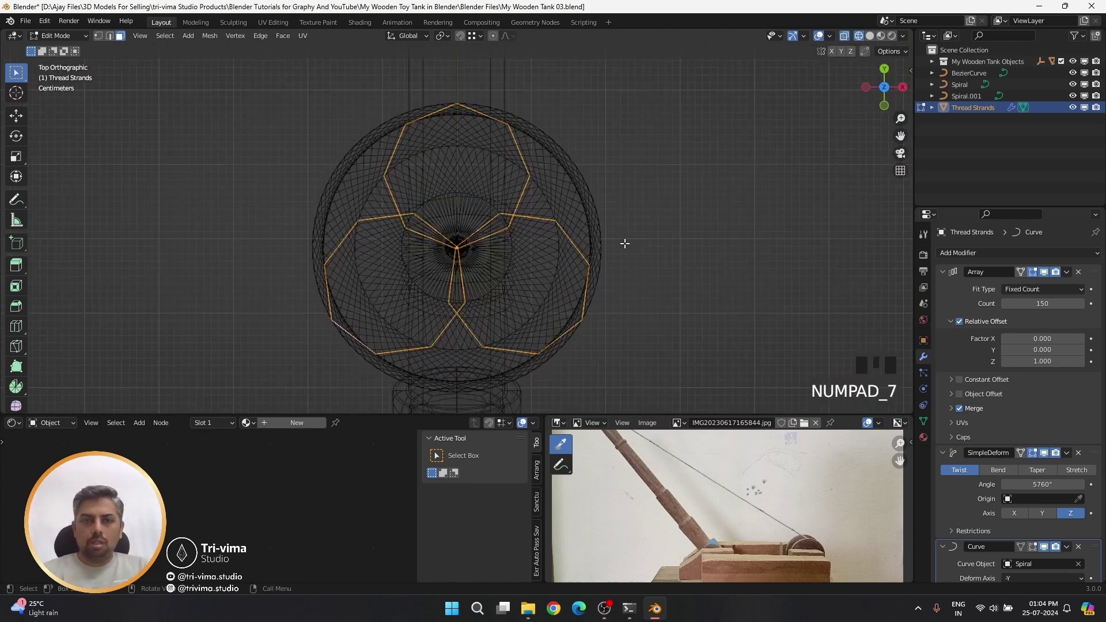
key("shift+d")
key("r")
left_click(589, 346)
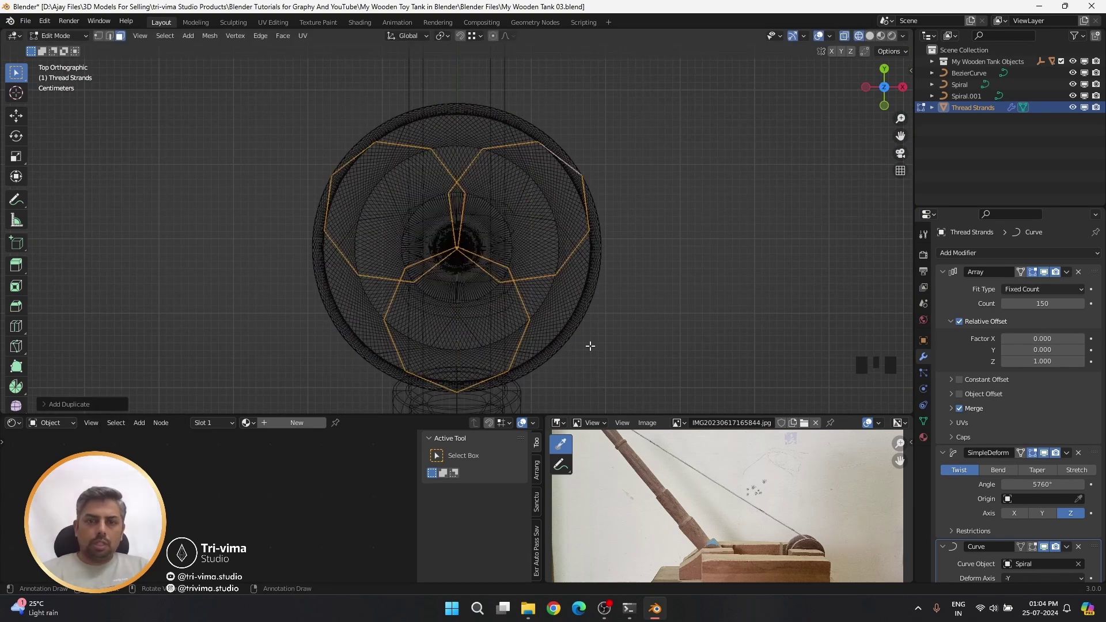
key("z")
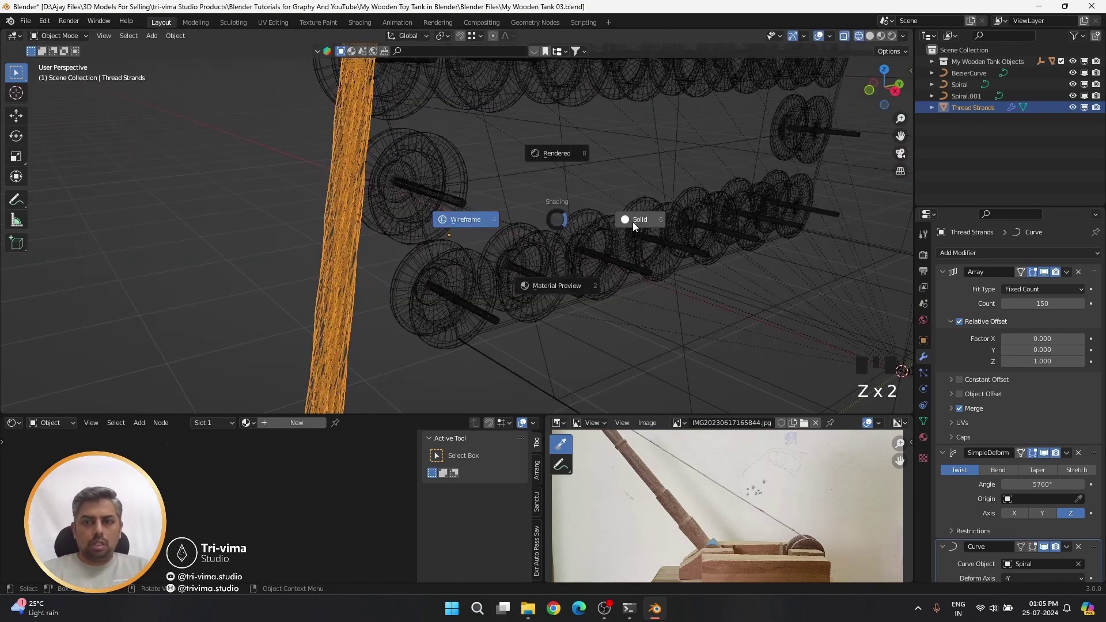
left_click(632, 222)
- Examine the thickened thread wound around the cannon barrel and the straight BezierCurve leaving the coil
scroll(394, 267, "down", 4)
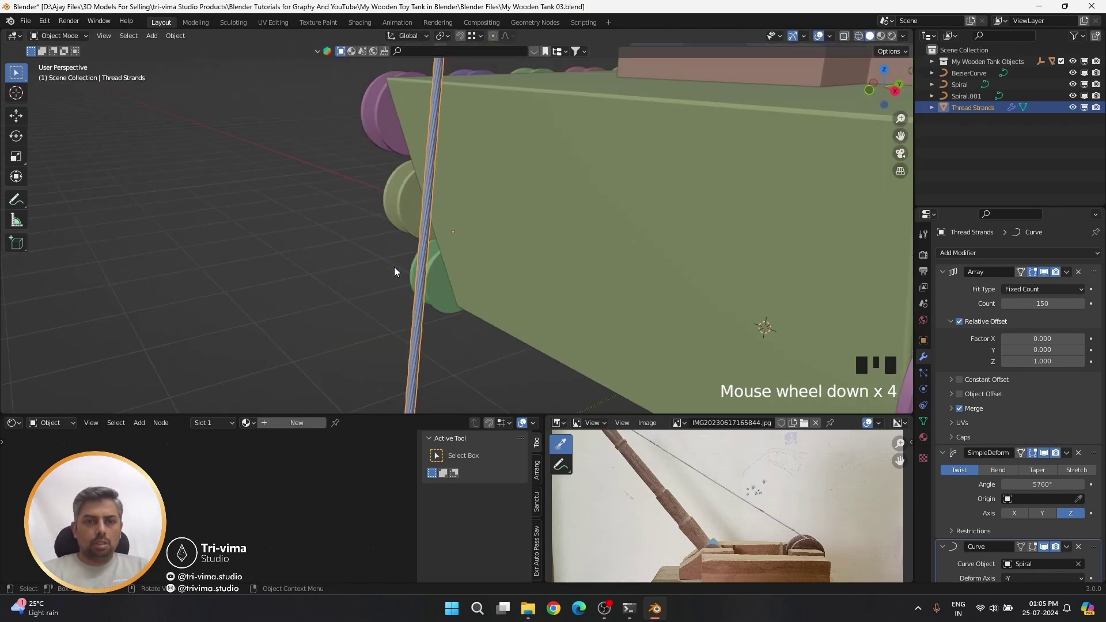
middle_click_drag(394, 267, 378, 19, "shift")
scroll(372, 245, "up", 5)
scroll(271, 277, "up", 2)
middle_click_drag(270, 277, 239, 264)
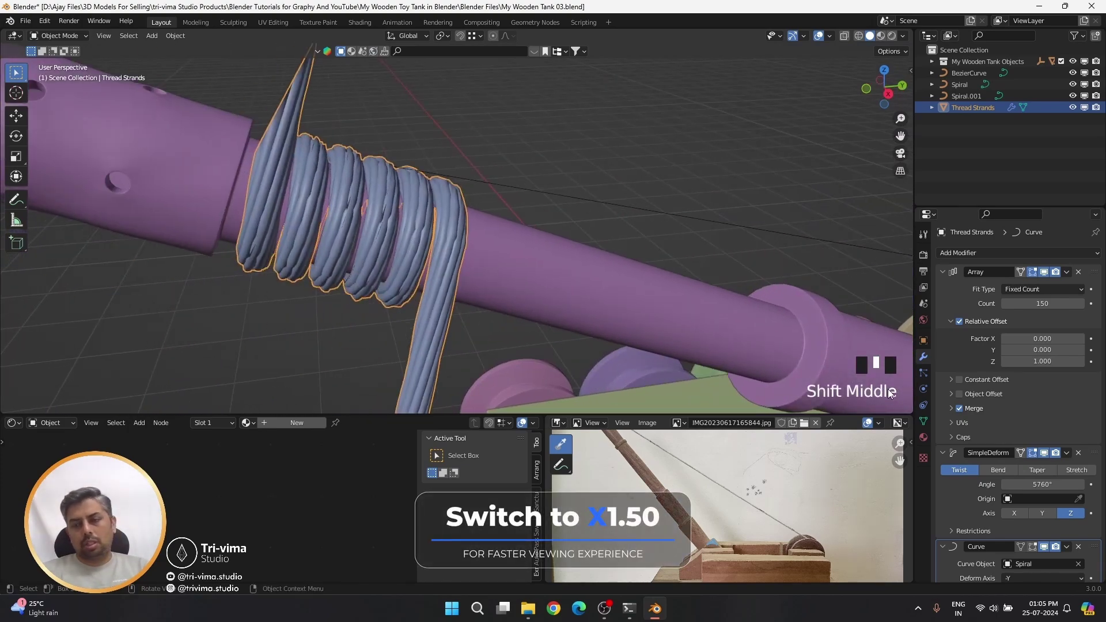
middle_click_drag(317, 229, 340, 202)
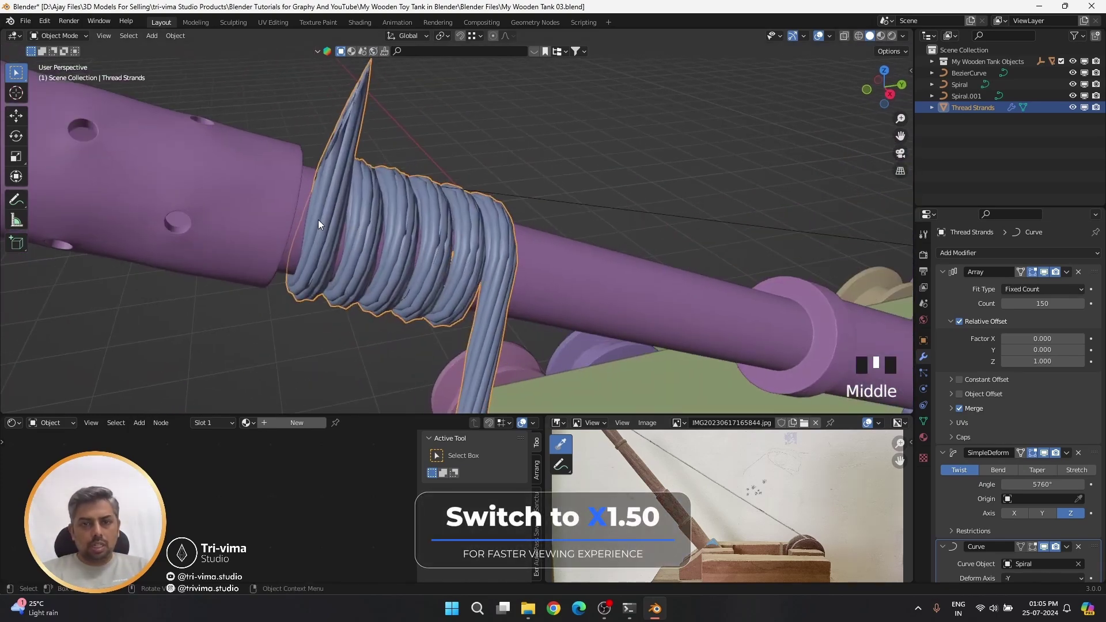
left_click(540, 198)
middle_click_drag(540, 198, 538, 210)
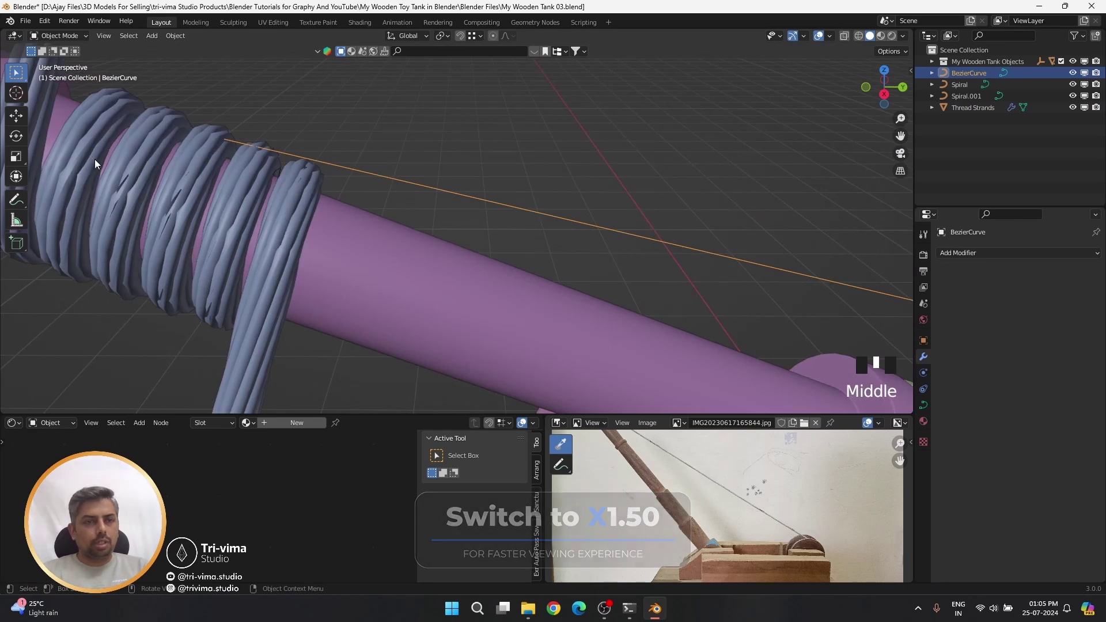
- Turn off the viewport display of the Curve modifier on Thread Strands, and hide the Thread Strands object
left_click(285, 237)
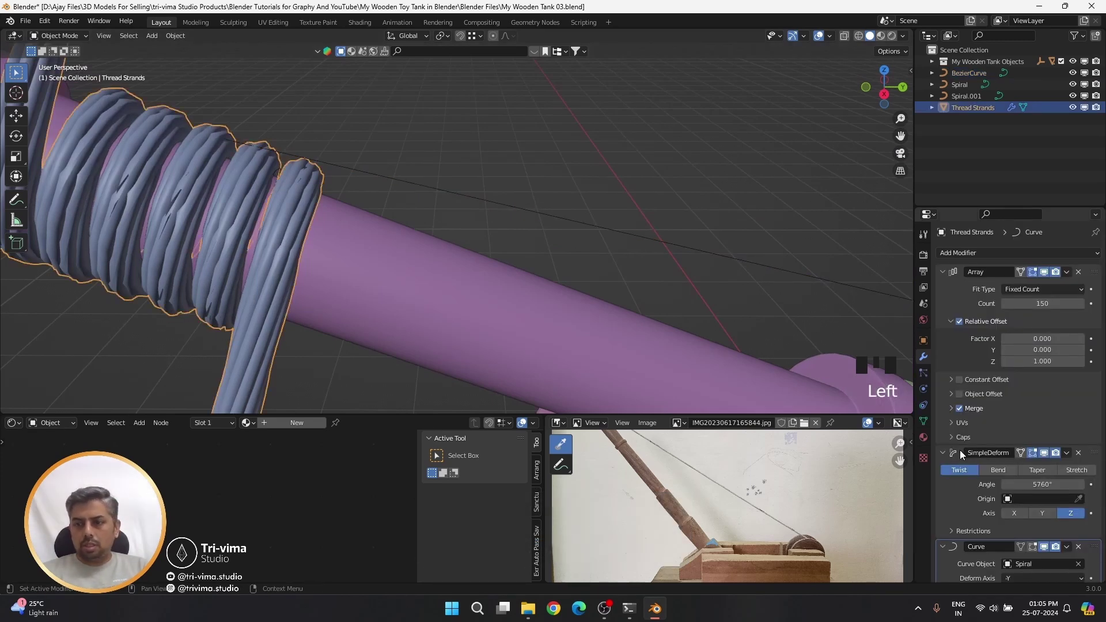
left_click(944, 453)
left_click(1043, 469)
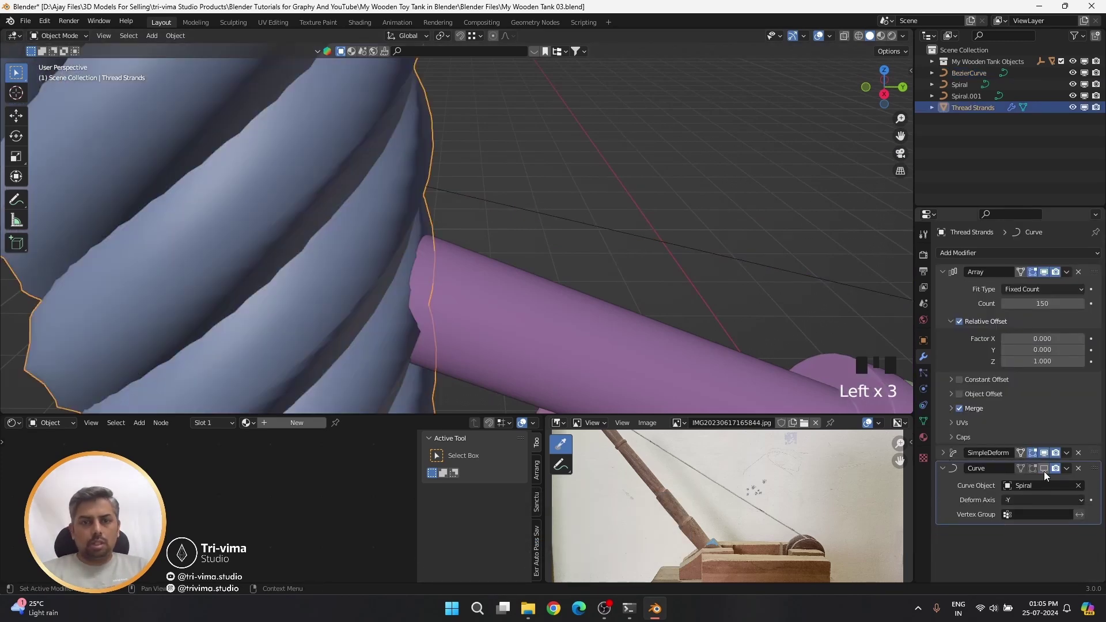
left_click(1073, 106)
- Join BezierCurve into the Spiral curve and enter Edit Mode on the joined curve
left_click(279, 168)
scroll(247, 133, "down", 3)
left_click(429, 196, "shift")
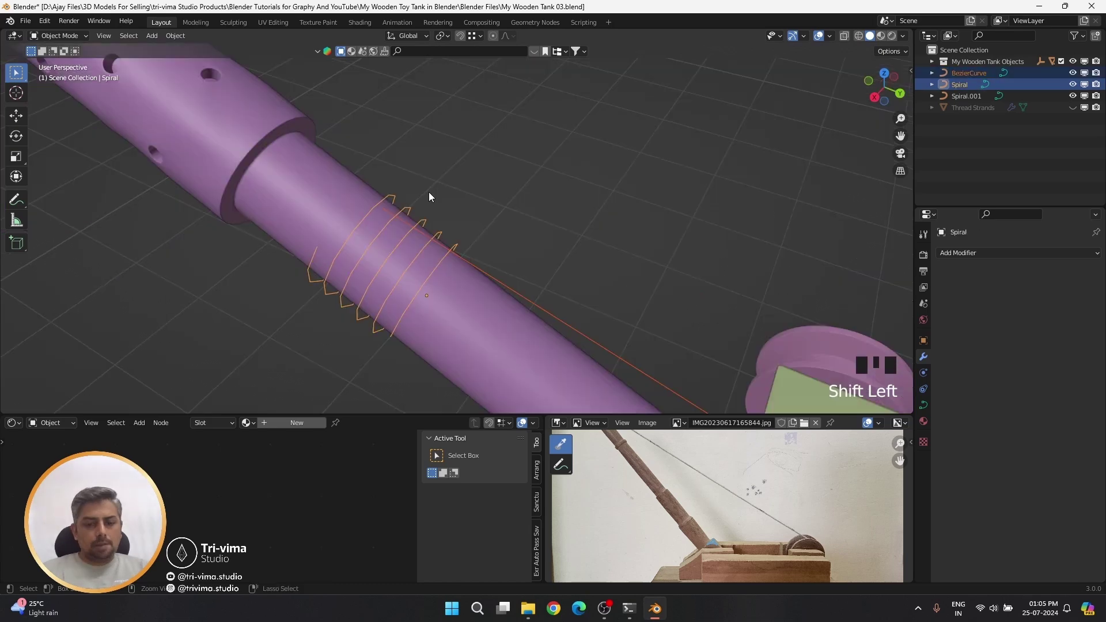
key("ctrl+j")
key("Tab")
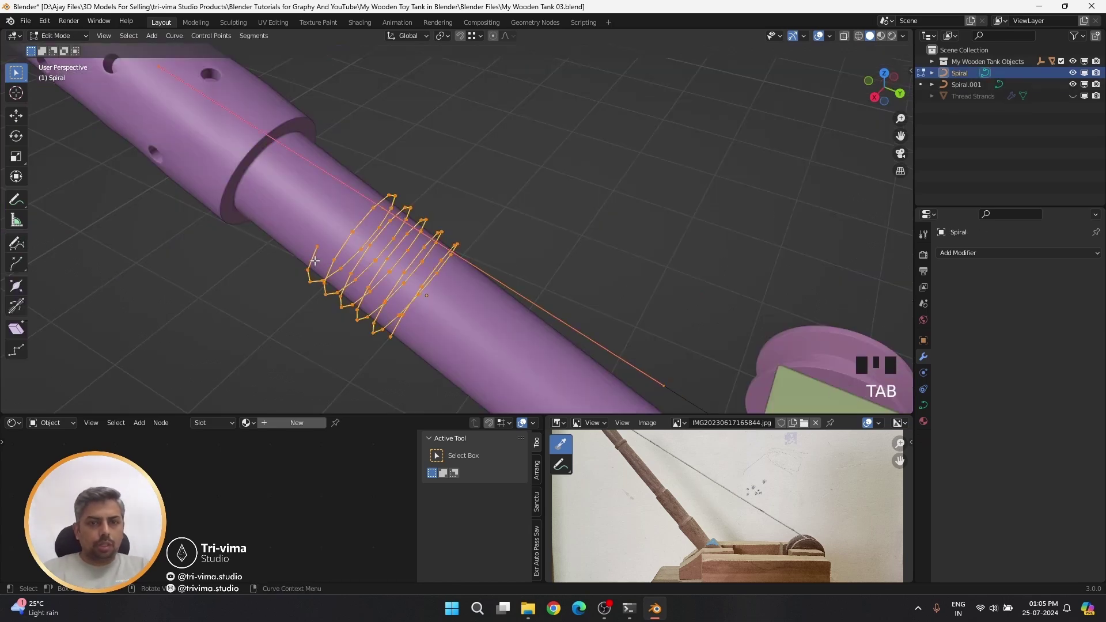
- Try to make a segment between the coil's end point and the end point of the straight line
left_click(389, 222)
left_click(382, 208, "shift")
key("f")
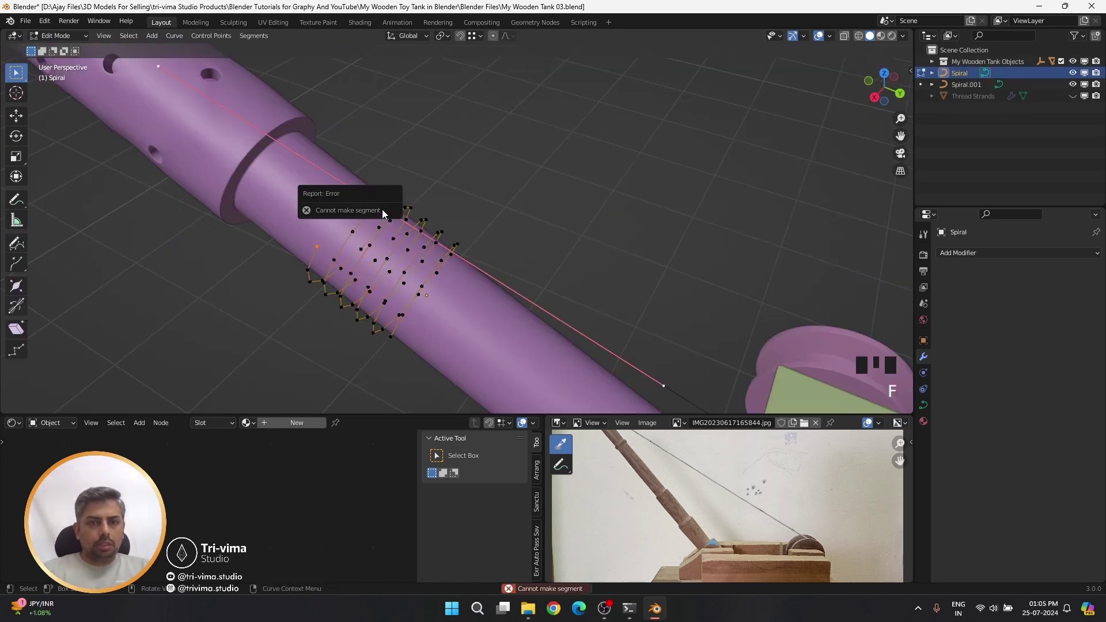
scroll(357, 231, "up", 2)
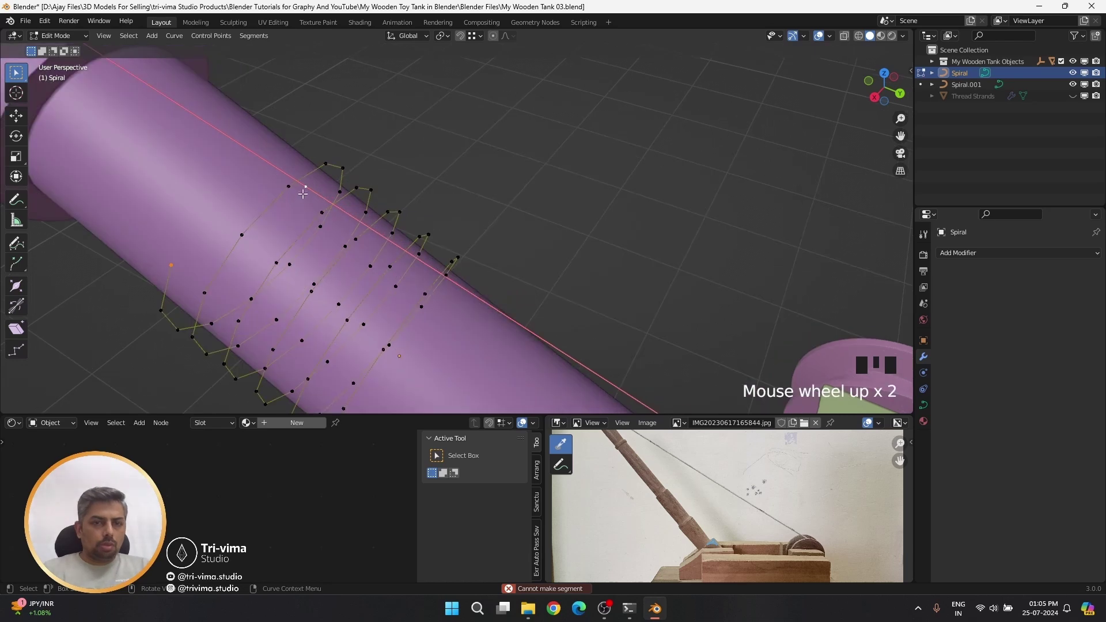
- Extrude the coil's free end point to the start of the straight line, then enable snapping and move the new point onto it
right_click(306, 188)
left_click(156, 321)
left_click(172, 265)
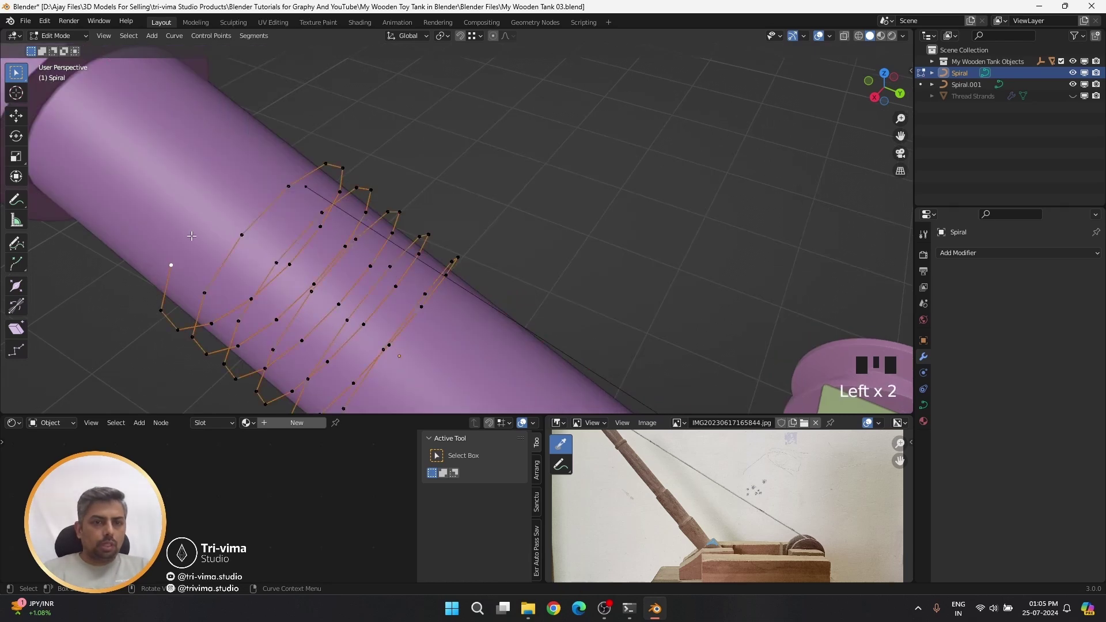
key("e")
left_click(338, 119)
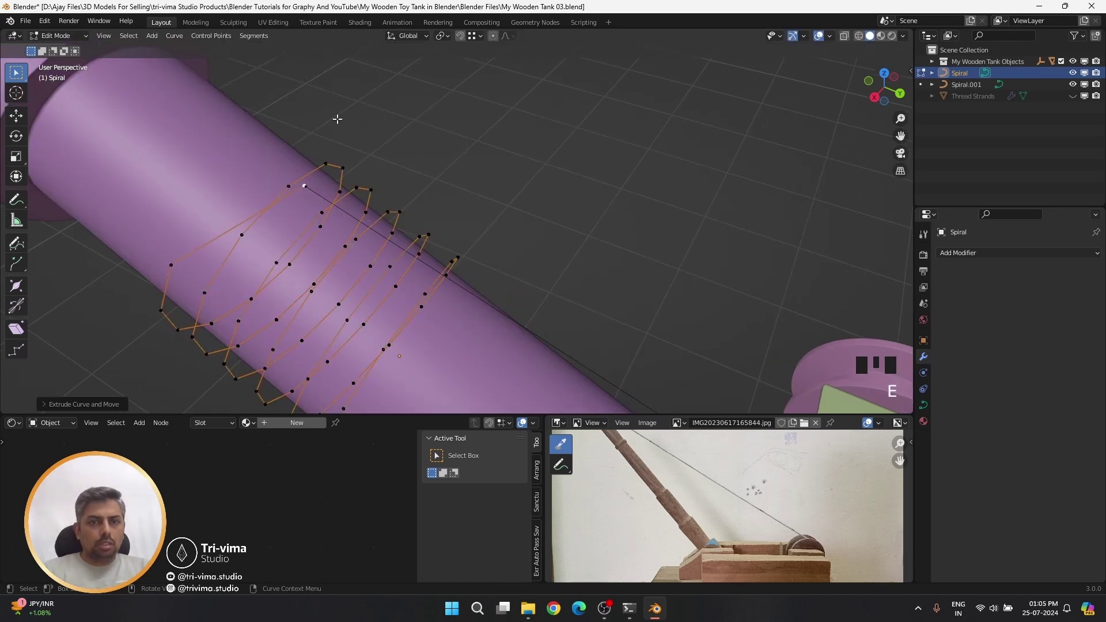
left_click(459, 36)
key("g")
left_click(308, 190)
- Leave Edit Mode and inspect the joined Spiral curve from the barrel coil along the straight line towards the spool
middle_click_drag(345, 242, 437, 230)
scroll(438, 242, "down", 5)
middle_click_drag(460, 259, 308, 279, "shift")
scroll(430, 279, "down", 7)
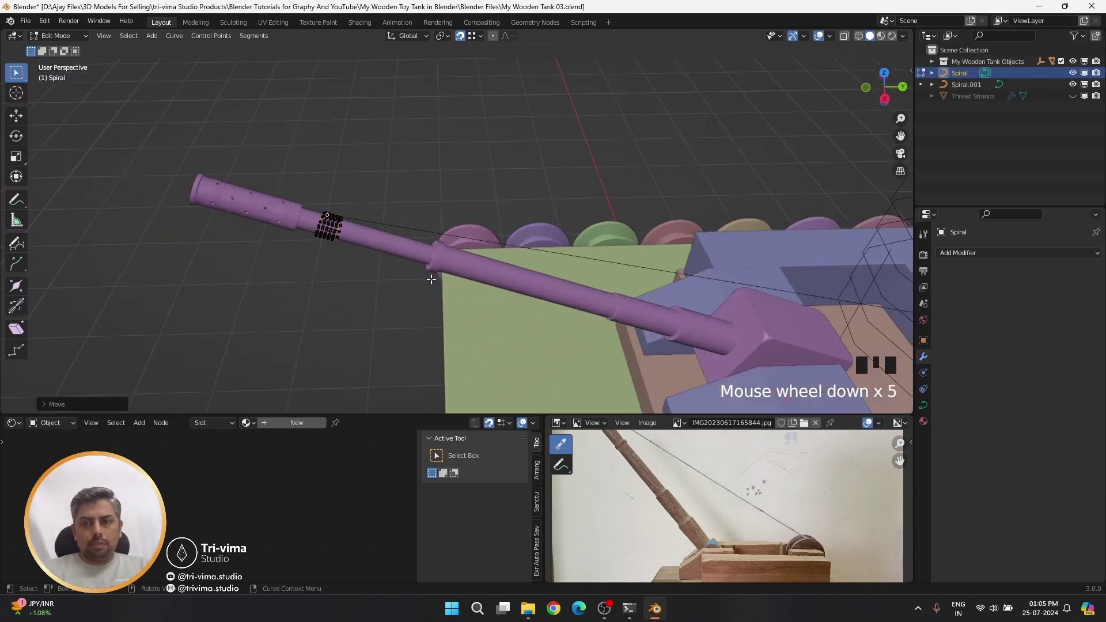
middle_click_drag(593, 299, 326, 264, "shift")
key("Tab")
middle_click_drag(673, 340, 333, 320, "shift")
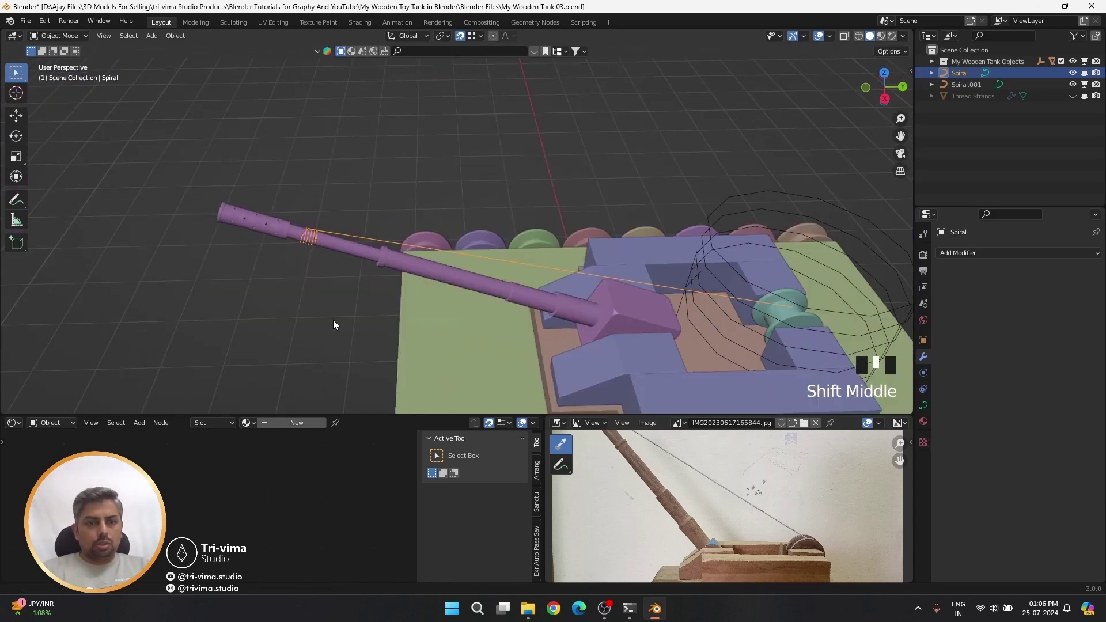
scroll(270, 281, "up", 4)
middle_click_drag(270, 281, 354, 239, "shift")
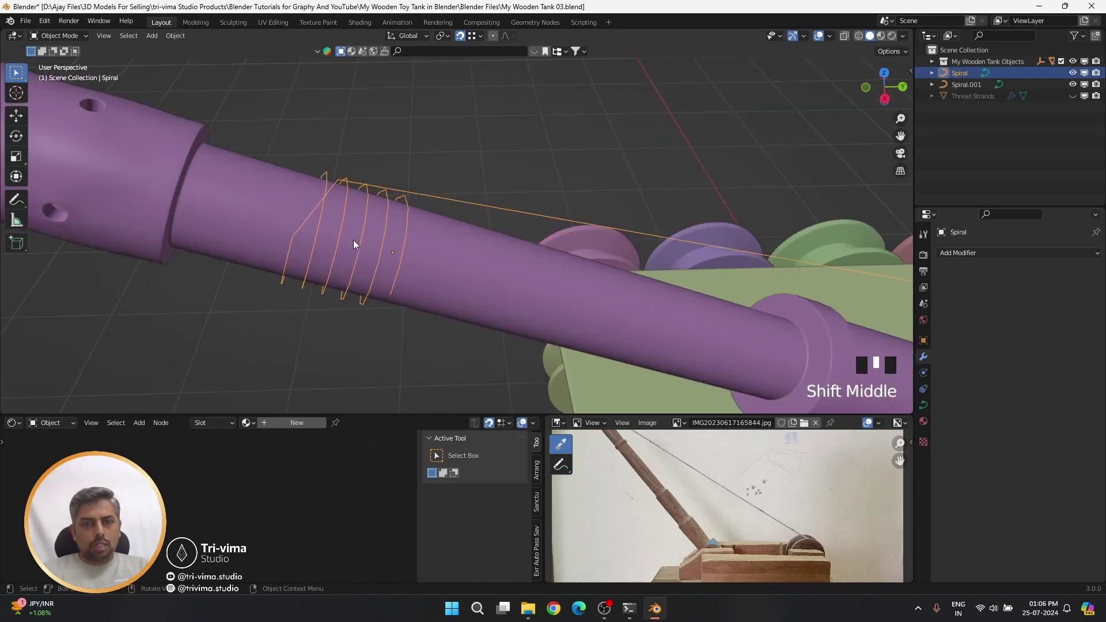
- Select all points of the Spiral curve in Edit Mode and examine how the barrel coil connects to the straight line towards the spool
left_click(343, 227)
left_click(341, 226)
key("Tab")
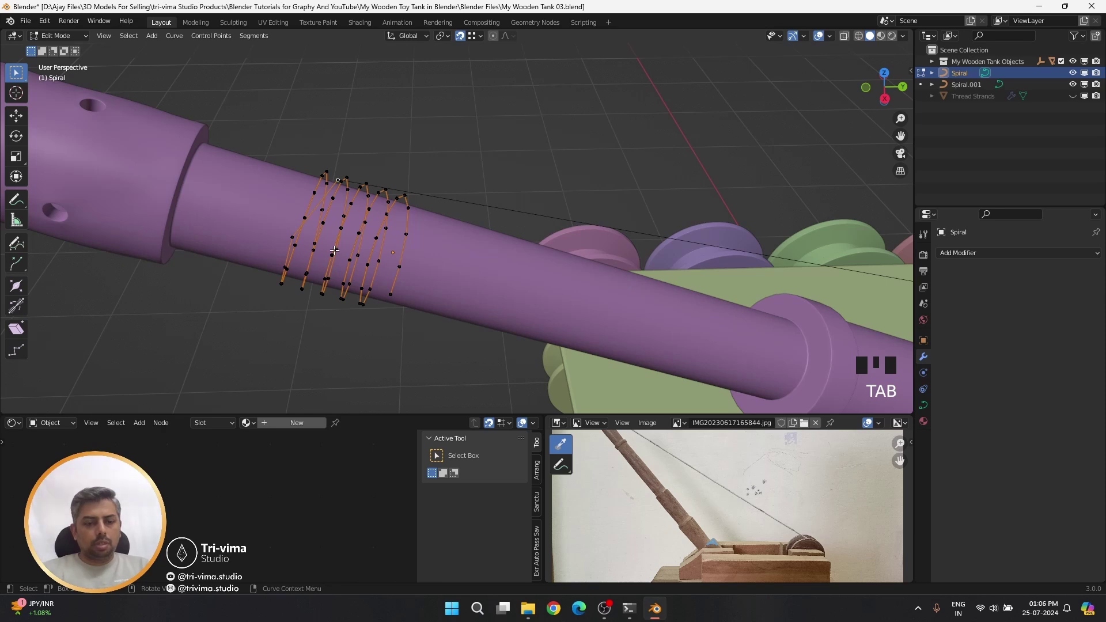
key("a")
scroll(510, 323, "down", 4)
middle_click_drag(510, 323, 193, 259, "shift")
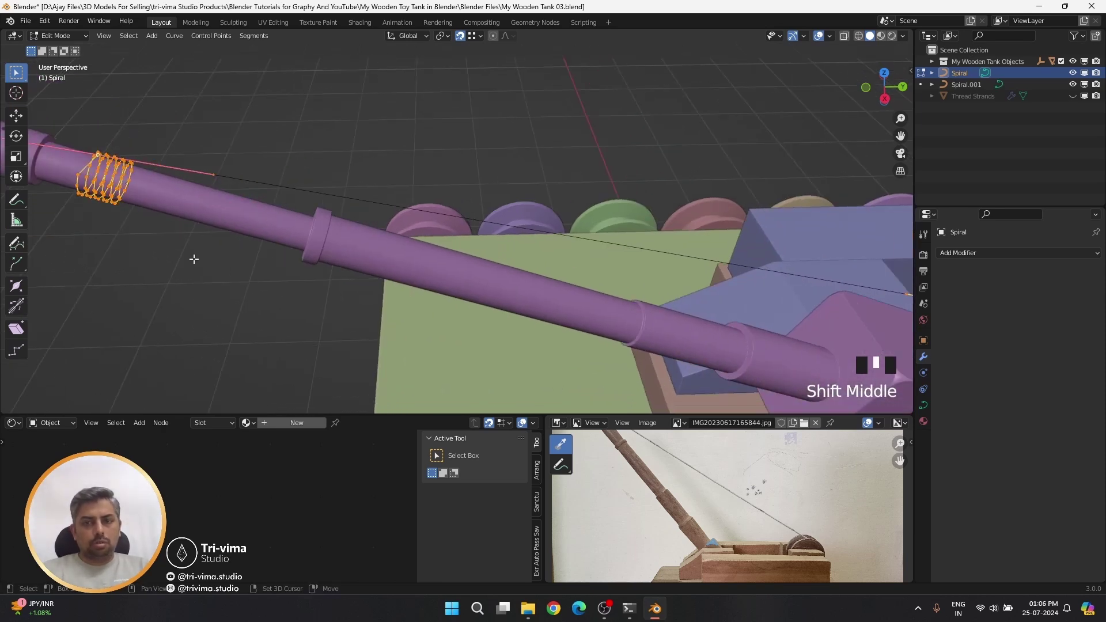
scroll(194, 260, "down", 4)
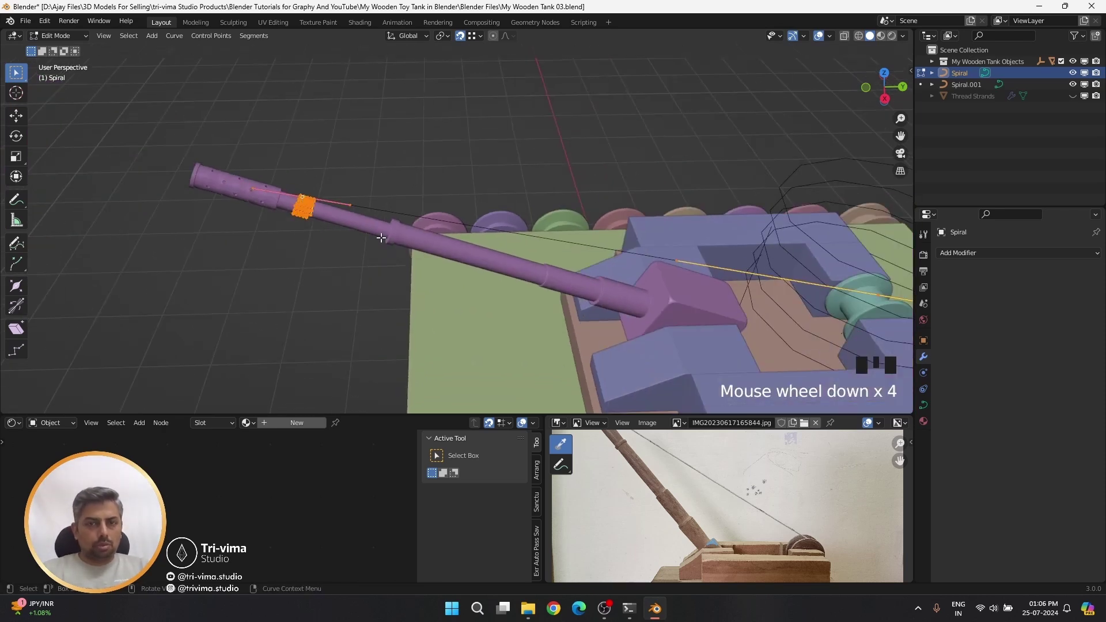
key("Tab")
- Rotate the Spiral.001 curve 90° about X and 90° about the global Z axis to align it with the spool's axle
left_click(744, 219)
middle_click_drag(731, 222, 434, 265, "shift")
key("r")
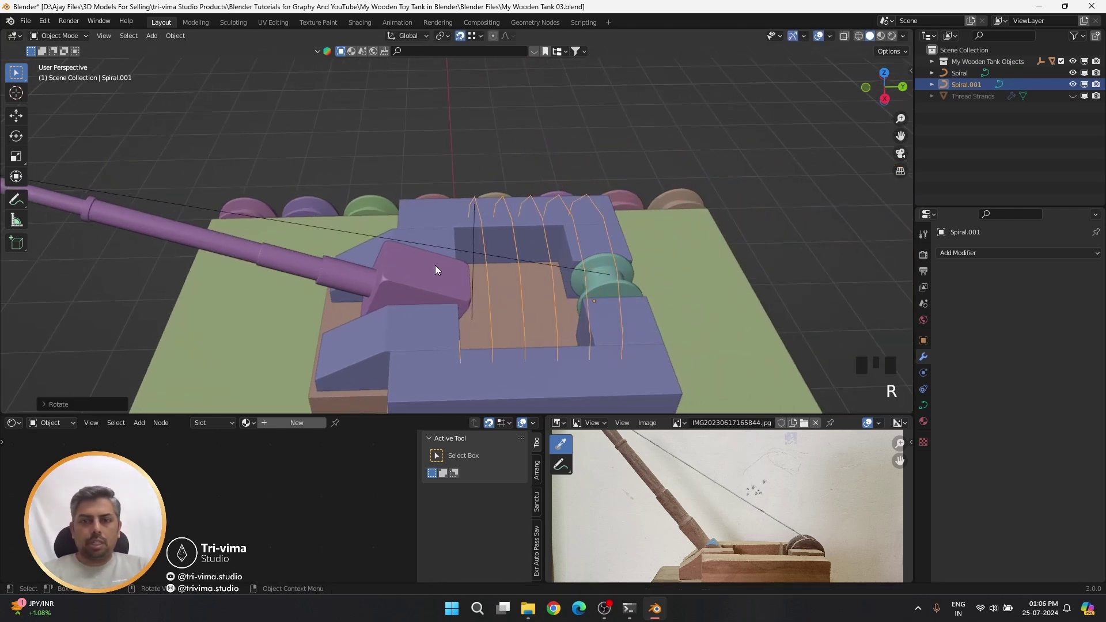
key("r")
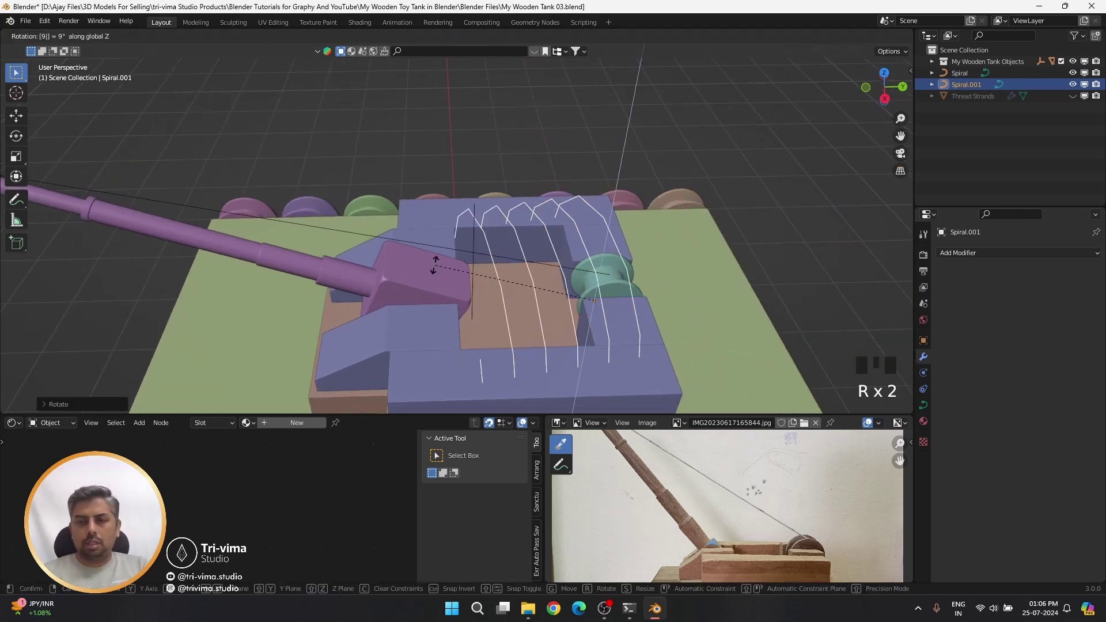
left_click(434, 265)
- In a wireframe side view, copy the Control Pully's location to Spiral.001 with Copy Attributes
middle_click_drag(434, 265, 548, 307)
key("KP_3")
key("z")
left_click(537, 311)
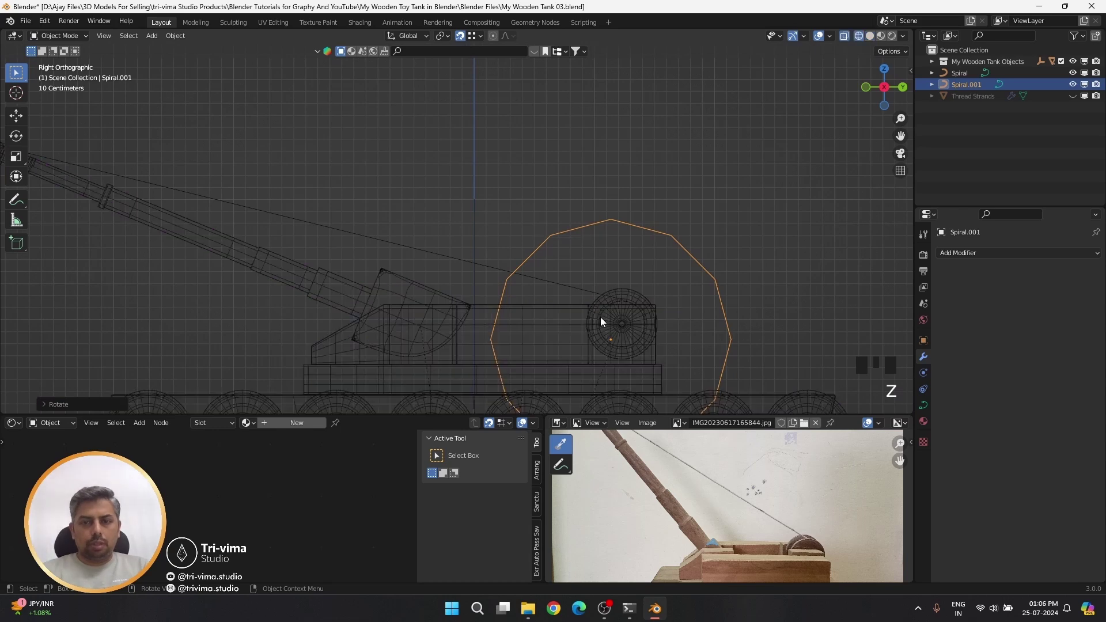
left_click(610, 318, "shift")
key("ctrl+c")
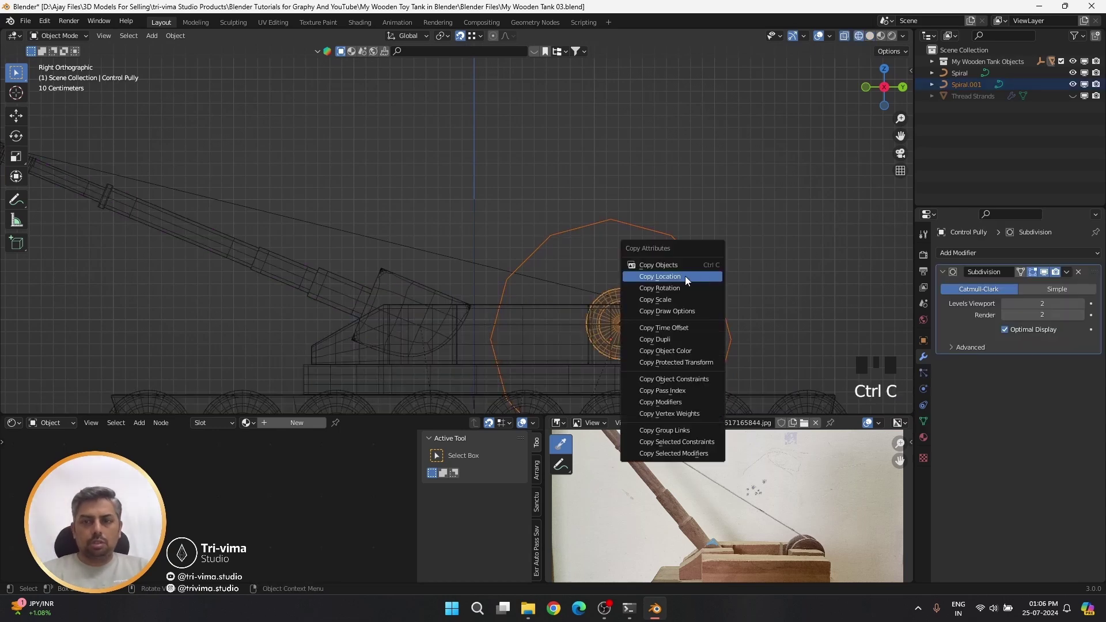
left_click(686, 275)
- Scale down all points of Spiral.001 in Edit Mode so the coil is just larger than the pulley's core
left_click(730, 306)
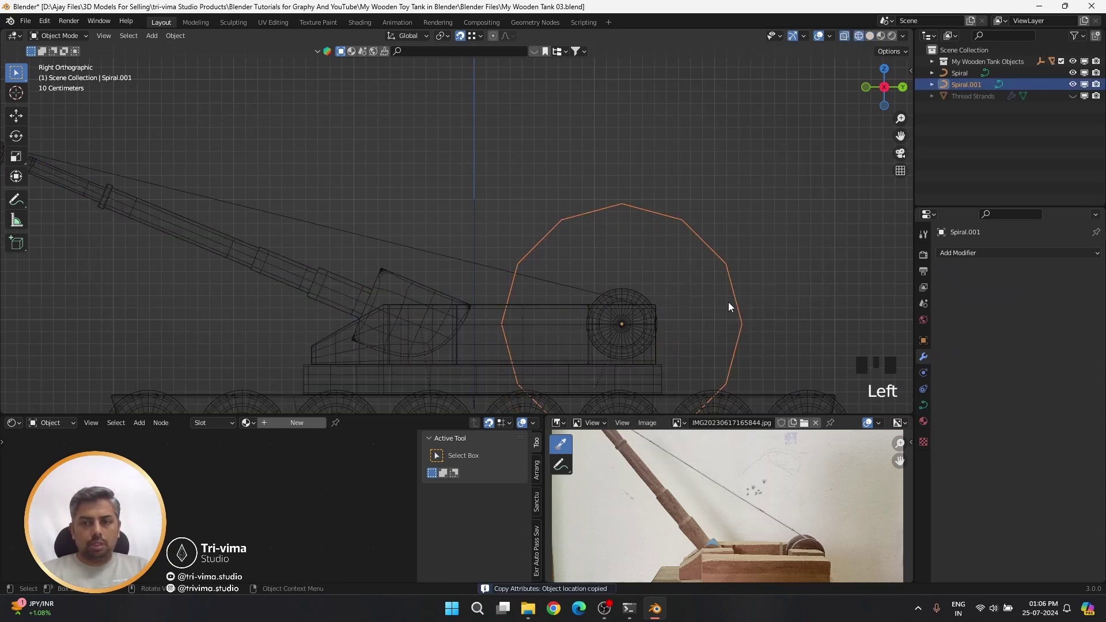
key("Tab")
key("s")
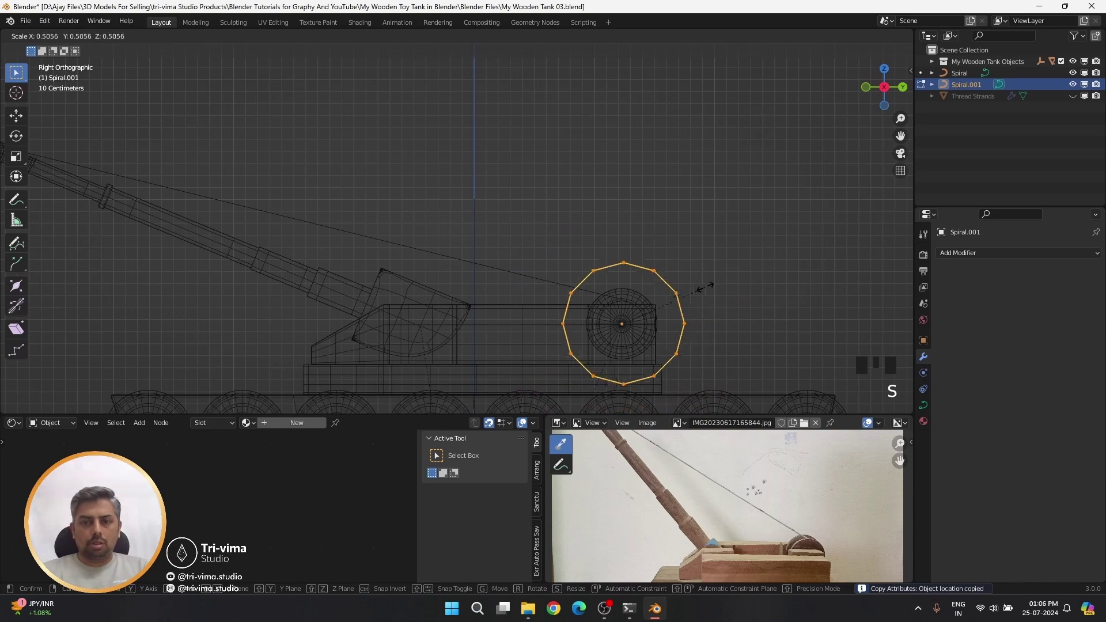
left_click(663, 296)
scroll(629, 350, "up", 4)
- Disable snapping and move the coil's points to centre them on the pulley, both in side view and along the X axis
left_click(459, 35)
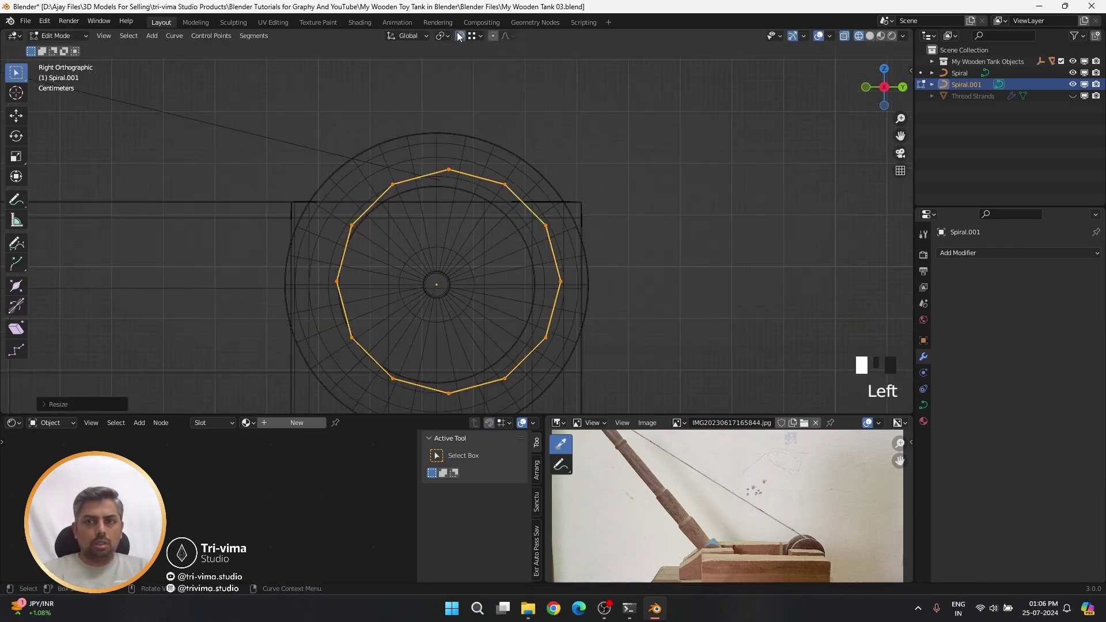
key("g")
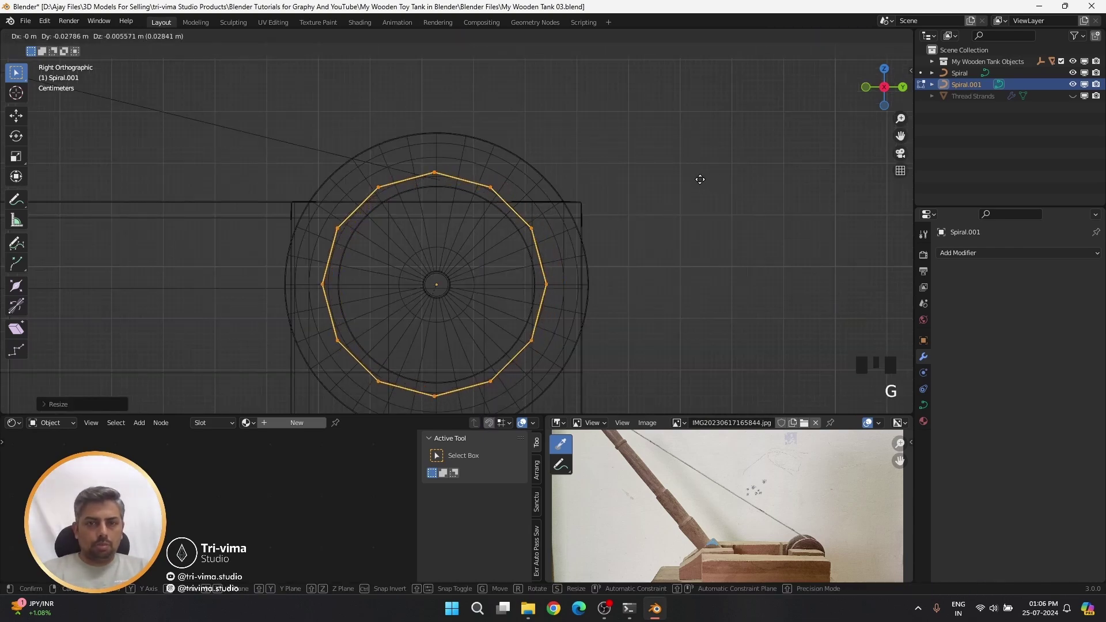
left_click(702, 179)
middle_click_drag(702, 179, 558, 248)
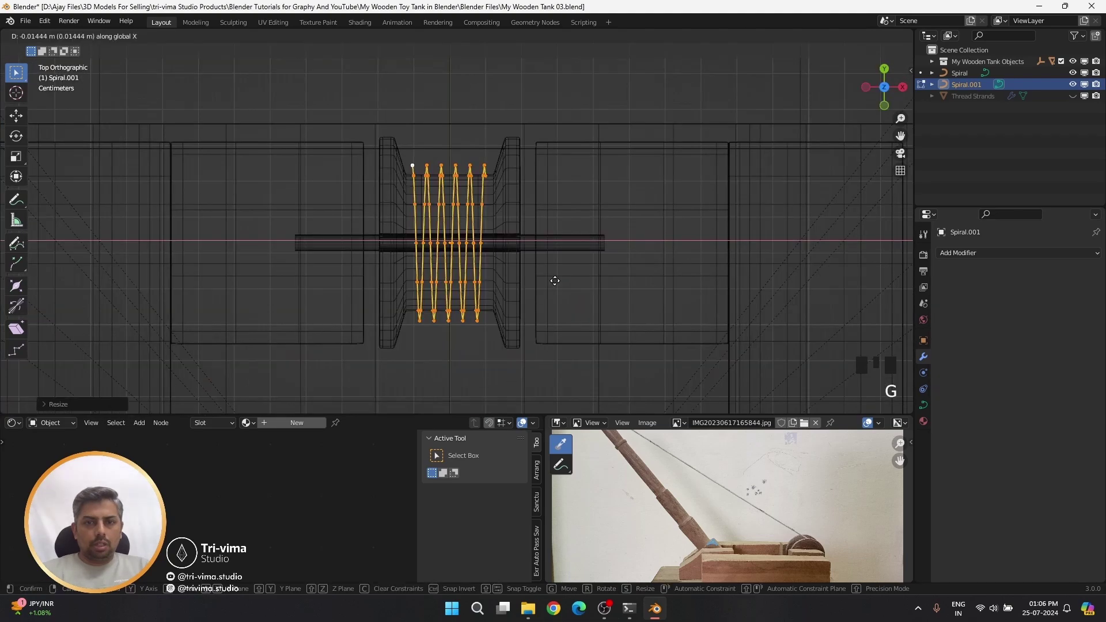
left_click(555, 283)
middle_click_drag(556, 283, 442, 232)
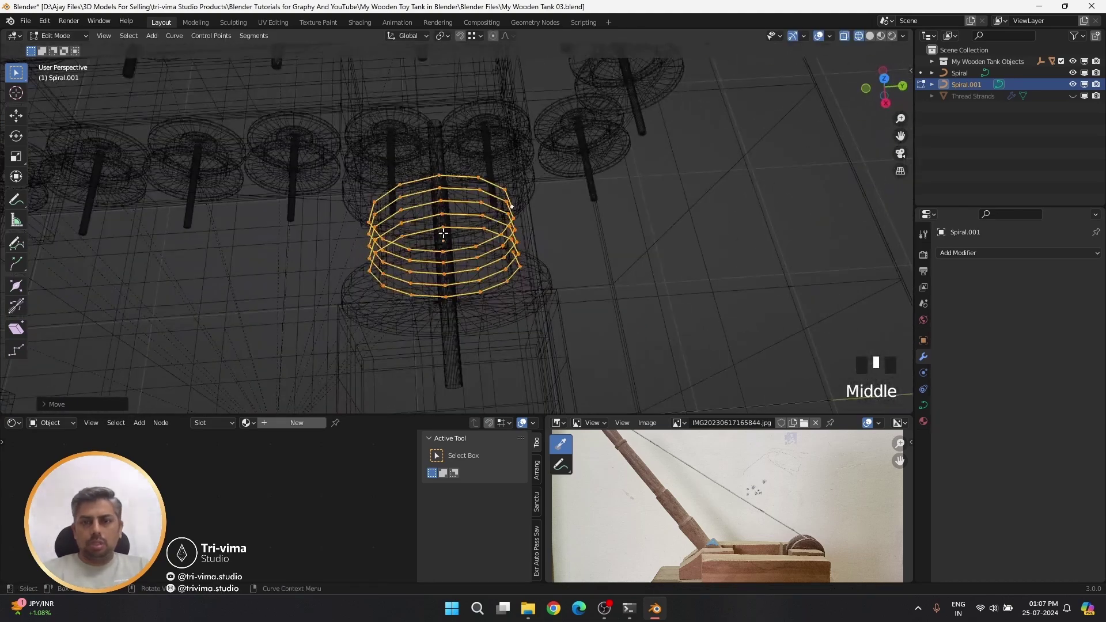
- Delete the straight line's end point near the spool from the Spiral curve, then restore solid shading and return to Object Mode
scroll(447, 245, "down", 8)
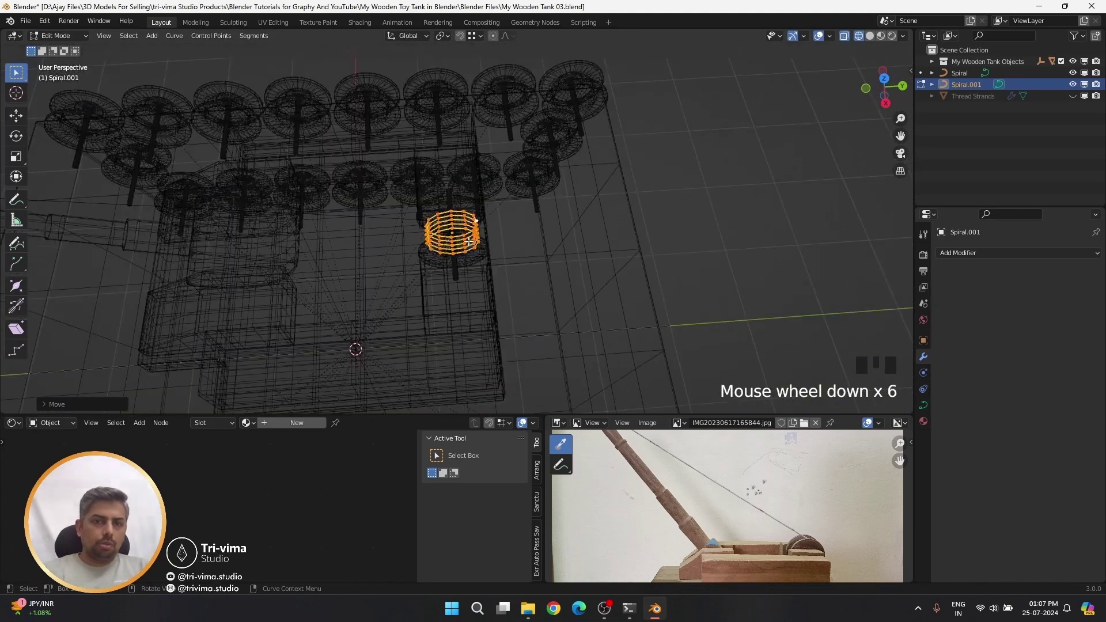
left_click(206, 216)
key("x")
left_click(488, 266)
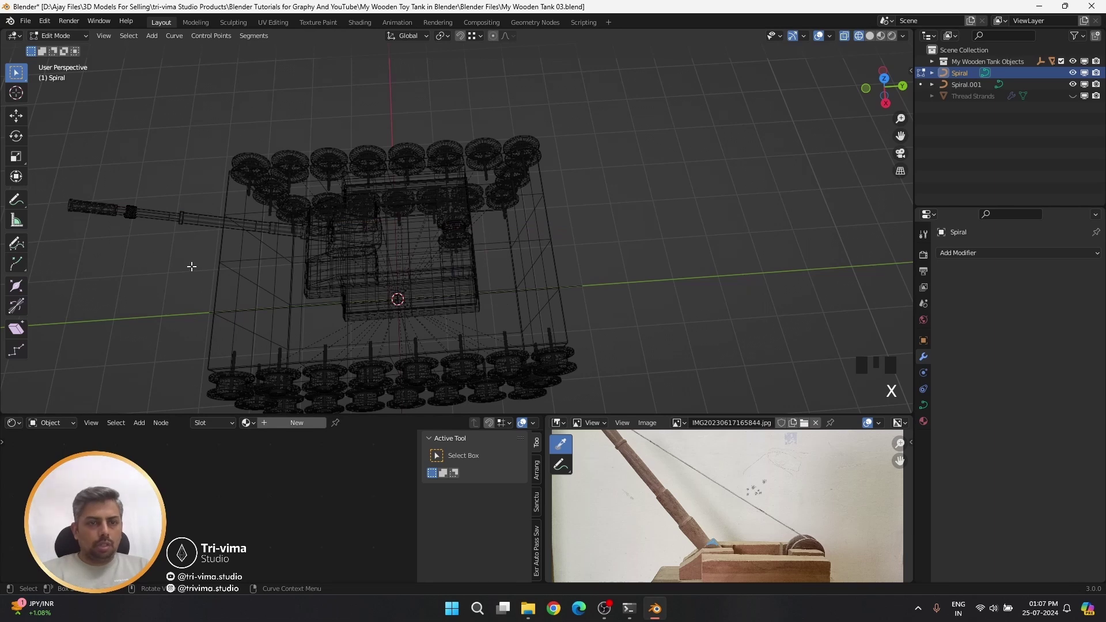
key("shift+z")
scroll(279, 263, "down", 2)
key("Tab")
- Join the barrel's Spiral curve into the spool's Spiral.001 curve
left_click(564, 258)
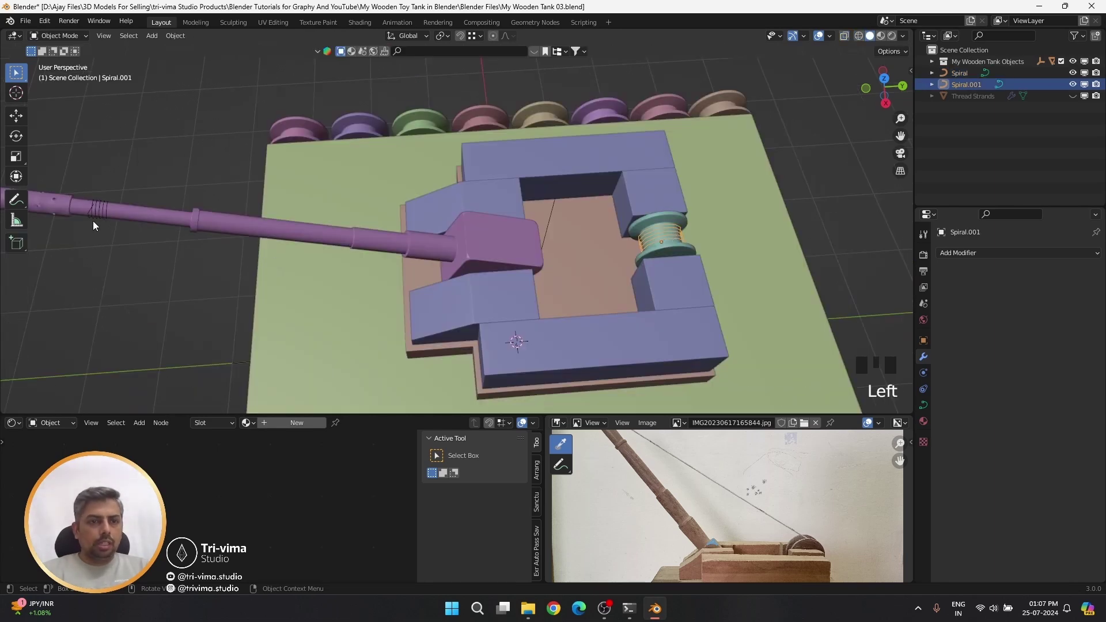
left_click(95, 222)
left_click(654, 232, "shift")
key("ctrl+j")
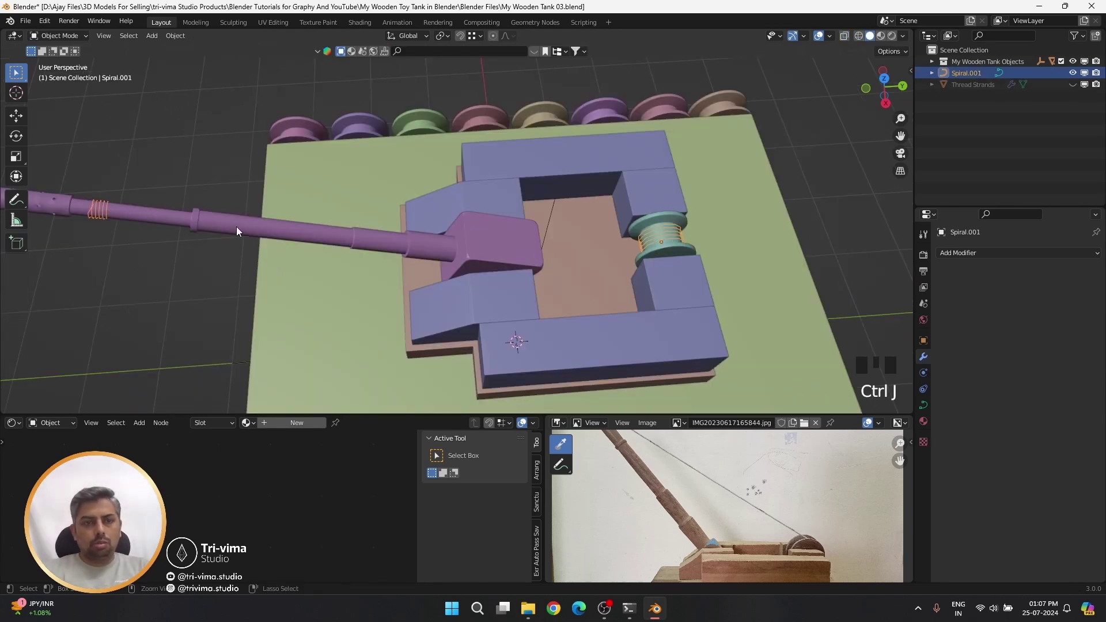
- Enter Edit Mode on the joined curve and select the spool coil's end point in a right side view
key("Tab")
scroll(646, 240, "up", 3)
left_click(836, 233)
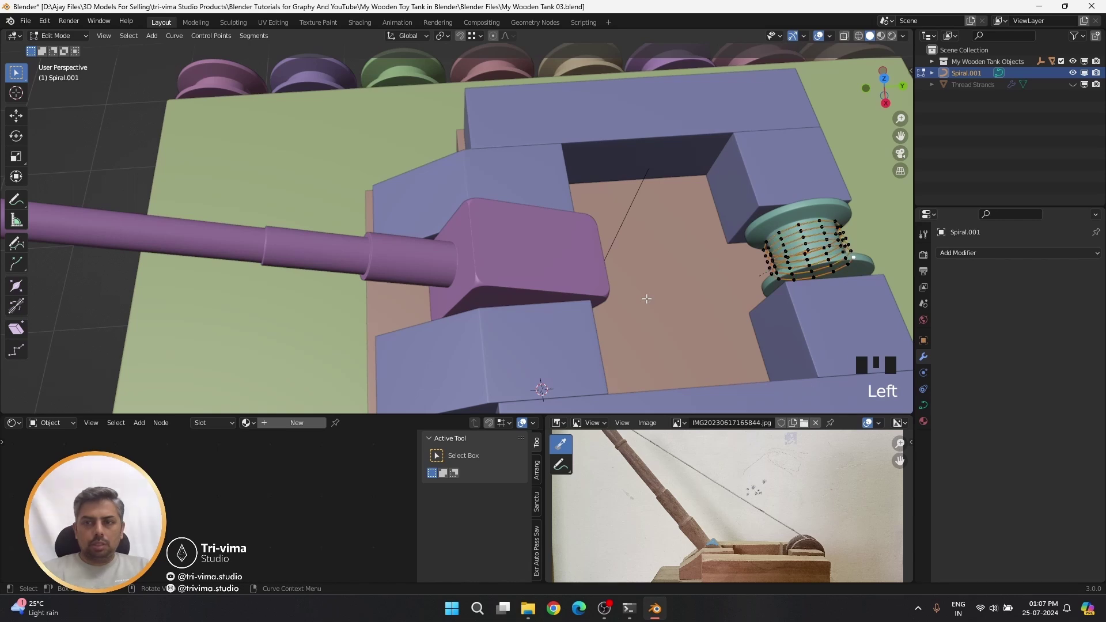
middle_click_drag(836, 234, 622, 219, "alt")
key("e")
key("e")
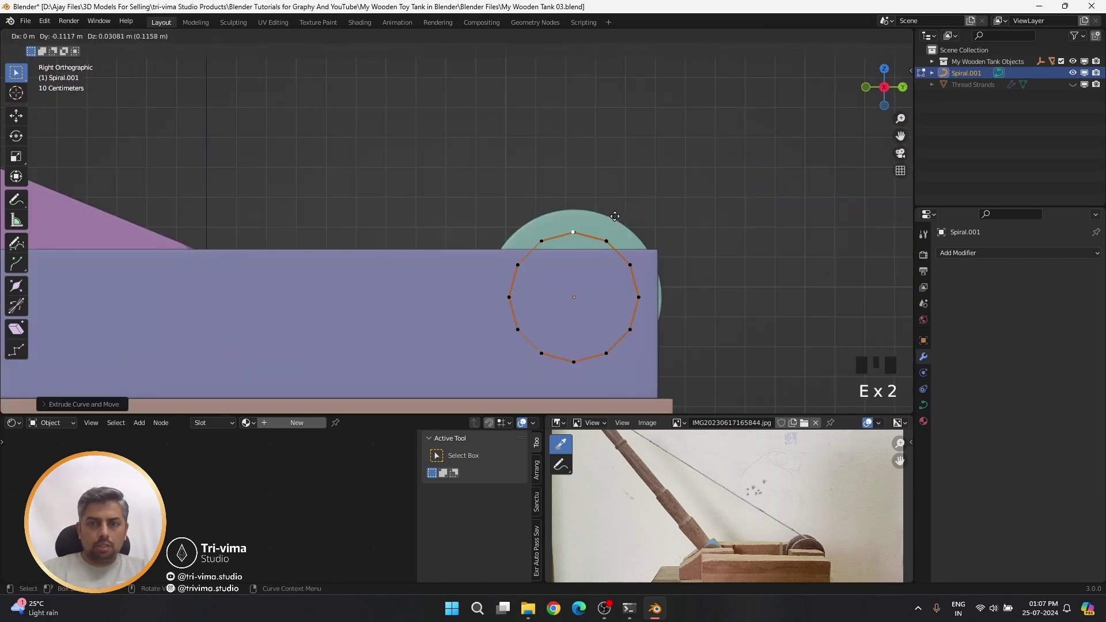
right_click(628, 248)
key("ctrl+z")
- Make a segment between the spool coil's end point and the free point above the barrel coil, then leave Edit Mode
scroll(629, 257, "down", 11)
middle_click_drag(357, 211, 368, 248, "shift")
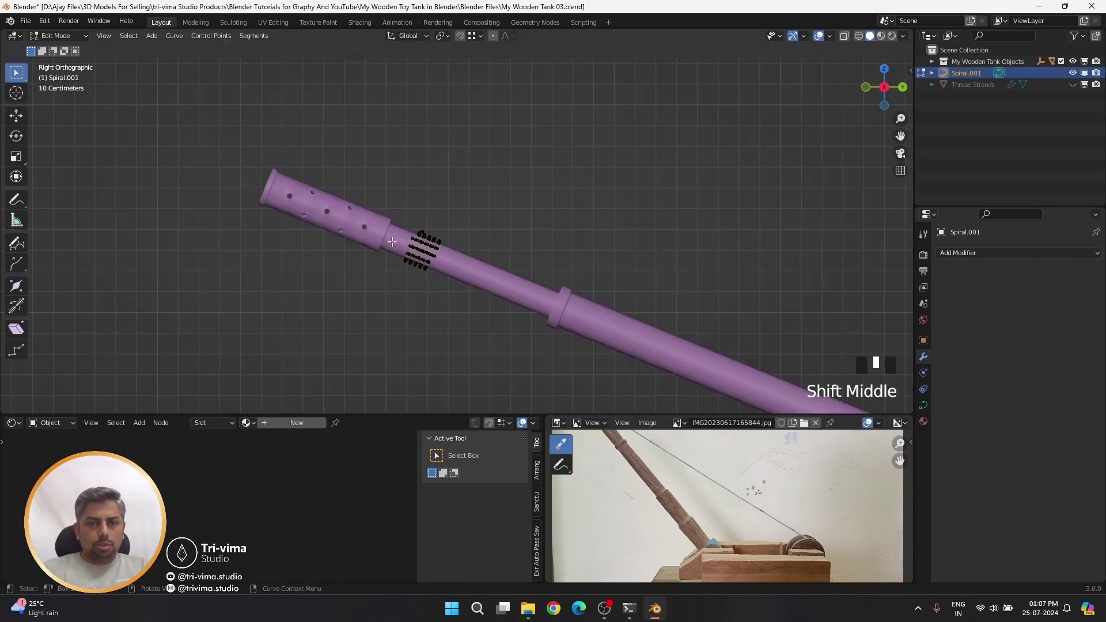
scroll(373, 252, "up", 8)
left_click(309, 243, "shift")
key("f")
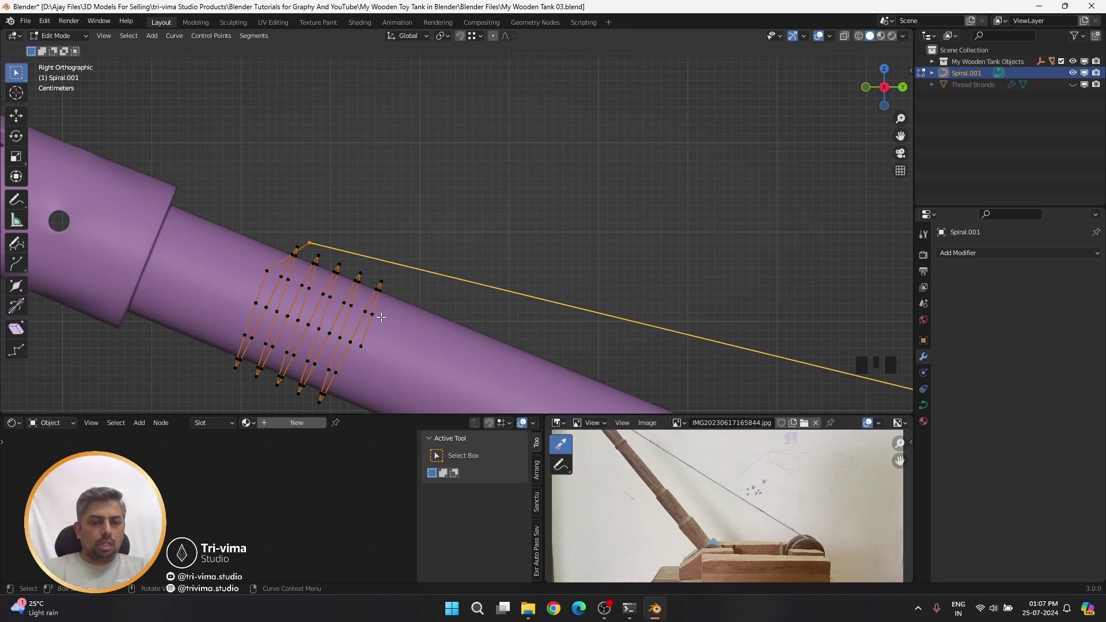
key("Tab")
- Unhide Thread Strands and set its Curve modifier to curve object Spiral.001 with deform axis Y
left_click(978, 82)
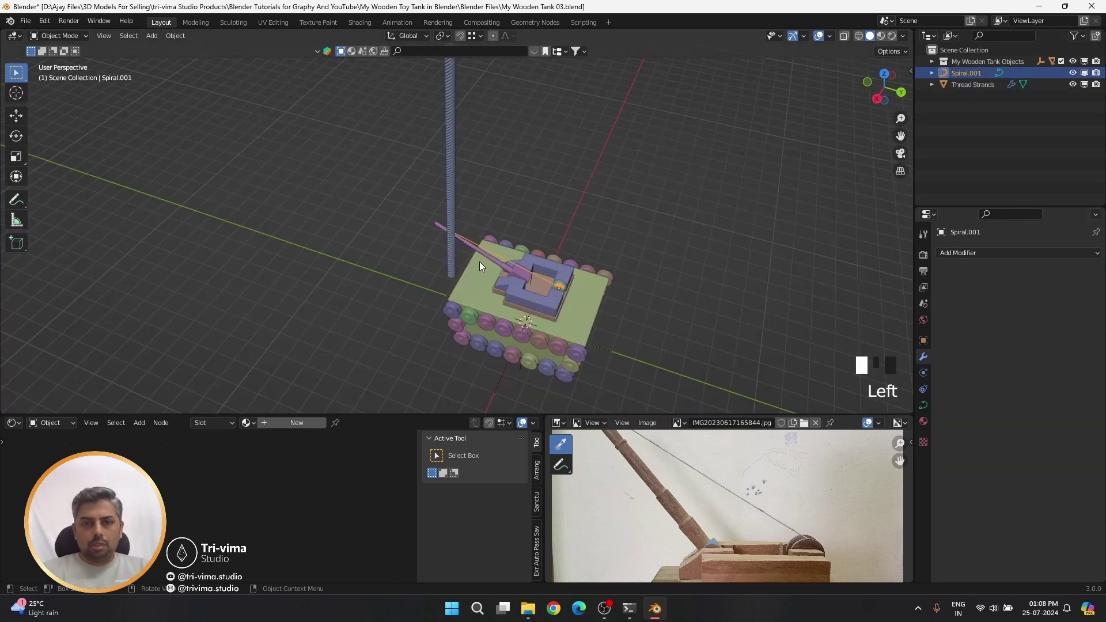
left_click(451, 259)
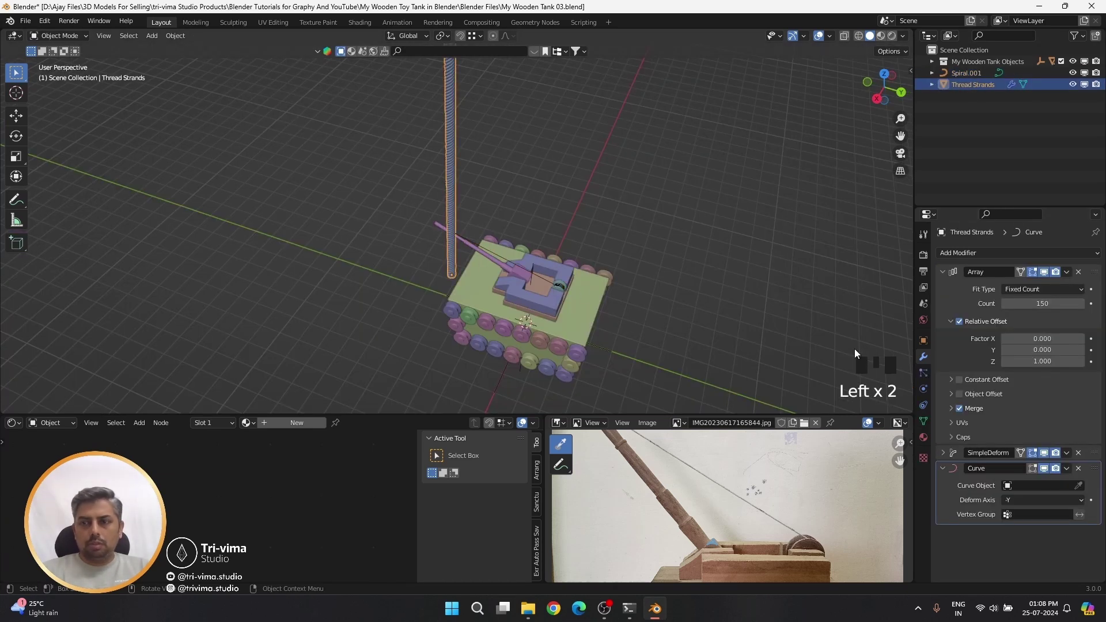
left_click(505, 248)
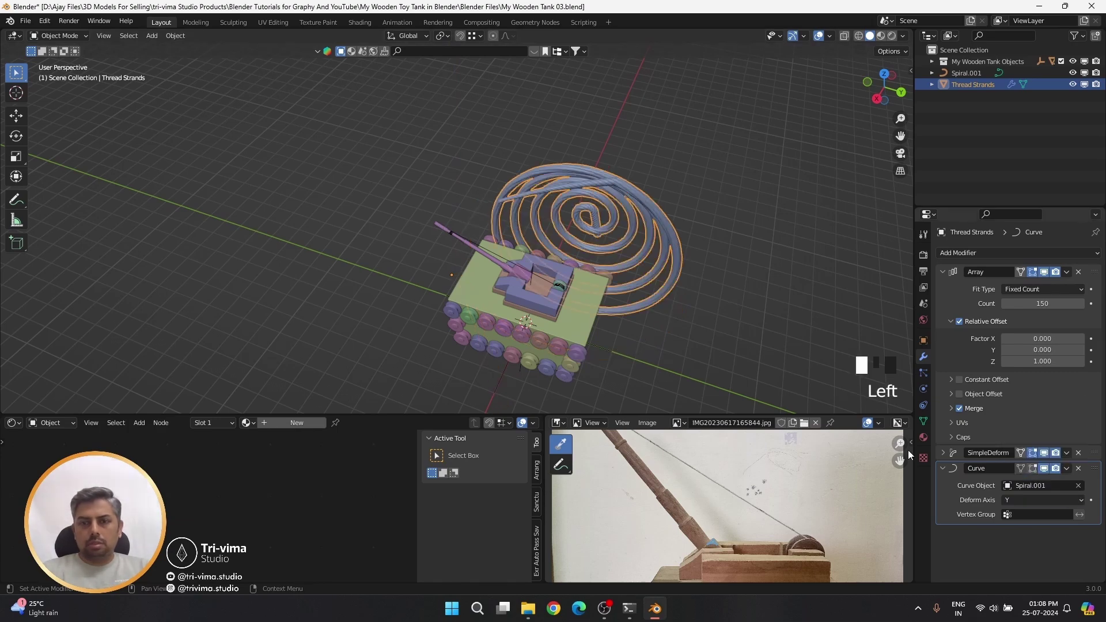
- Move Thread Strands to about X -4.27 m, Y 0.01 m, Z 4.11 m and scale it down to about 0.228
key("g")
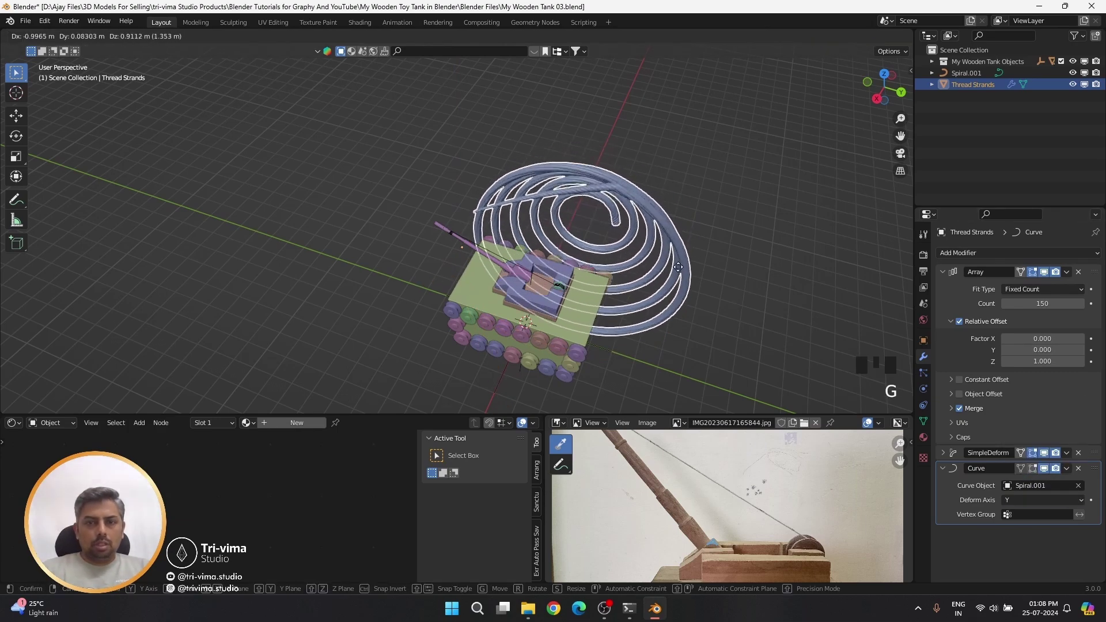
left_click(771, 223)
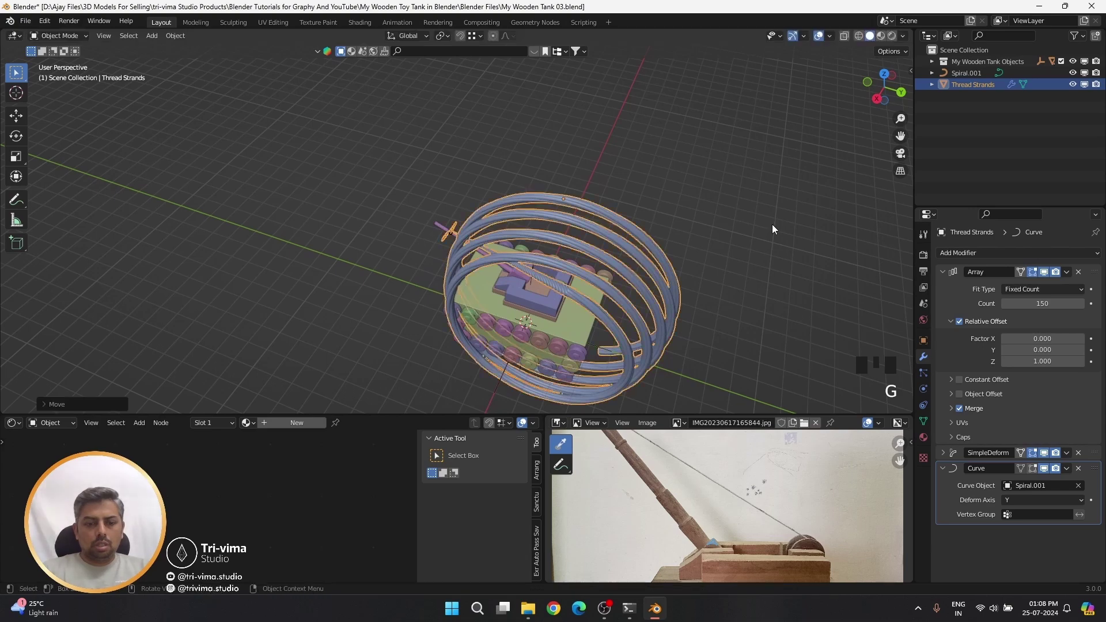
key("s")
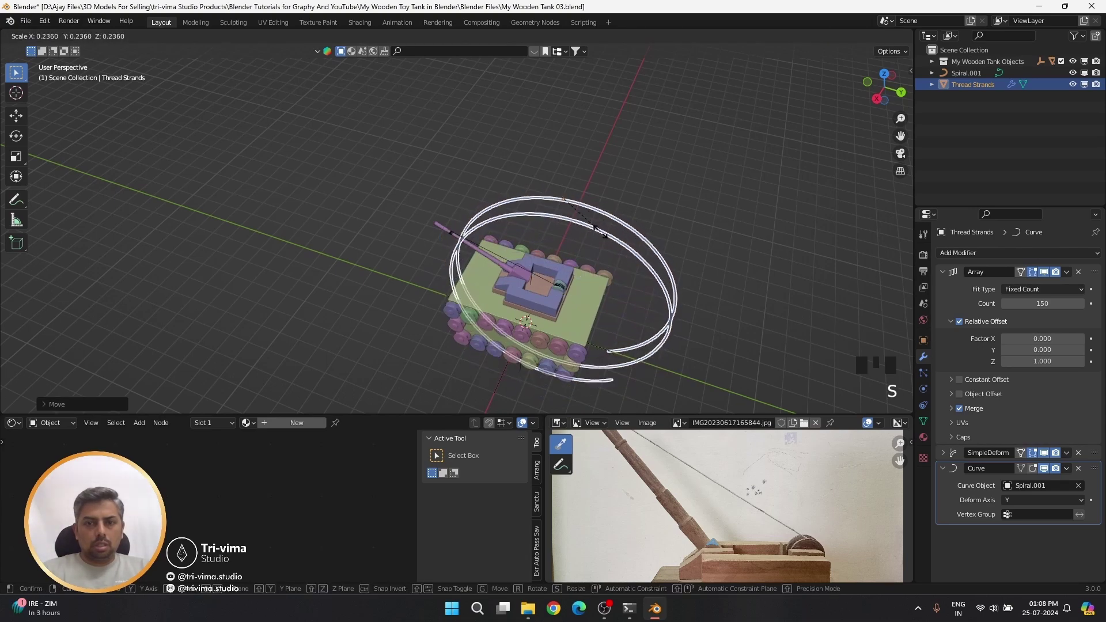
left_click(596, 233)
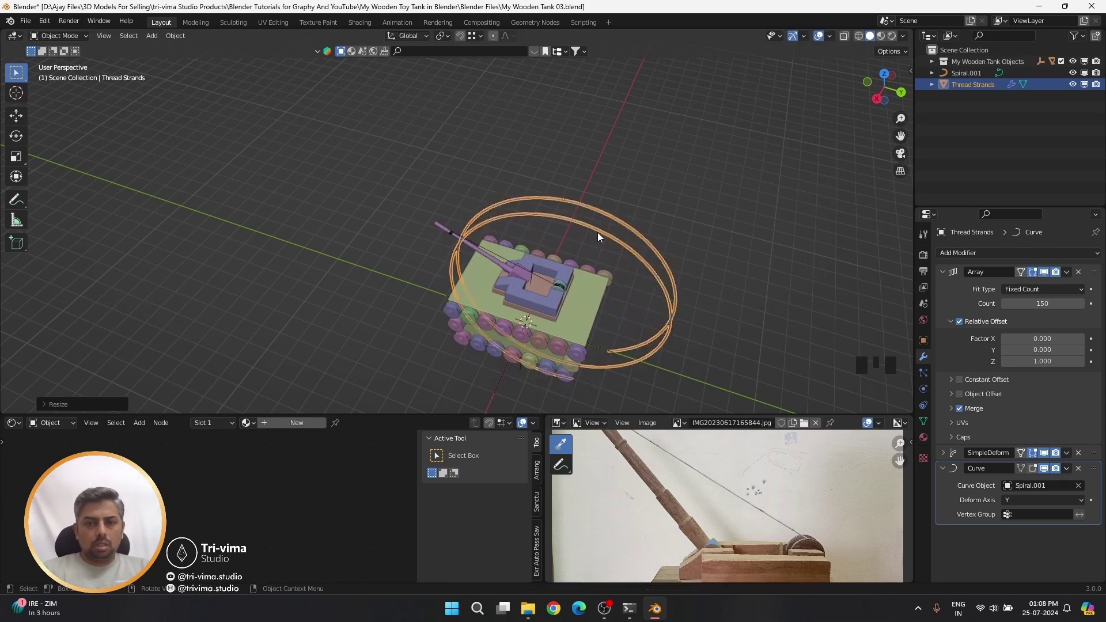
- Select the Spiral.001 curve and apply its scale
key("Tab")
key("Tab")
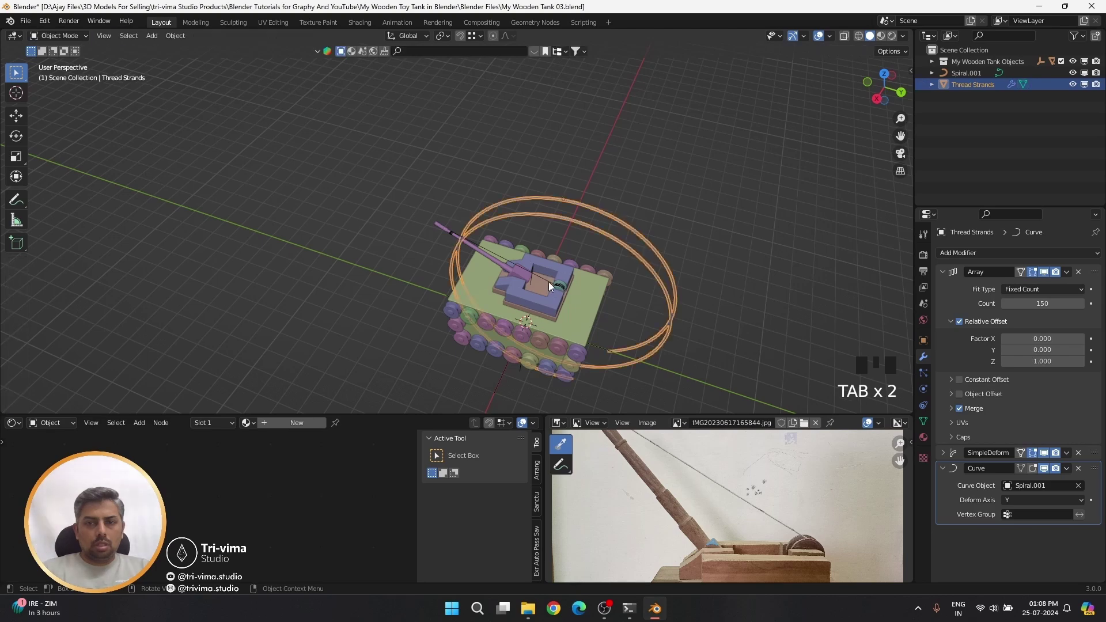
left_click(548, 282)
key("ctrl+a")
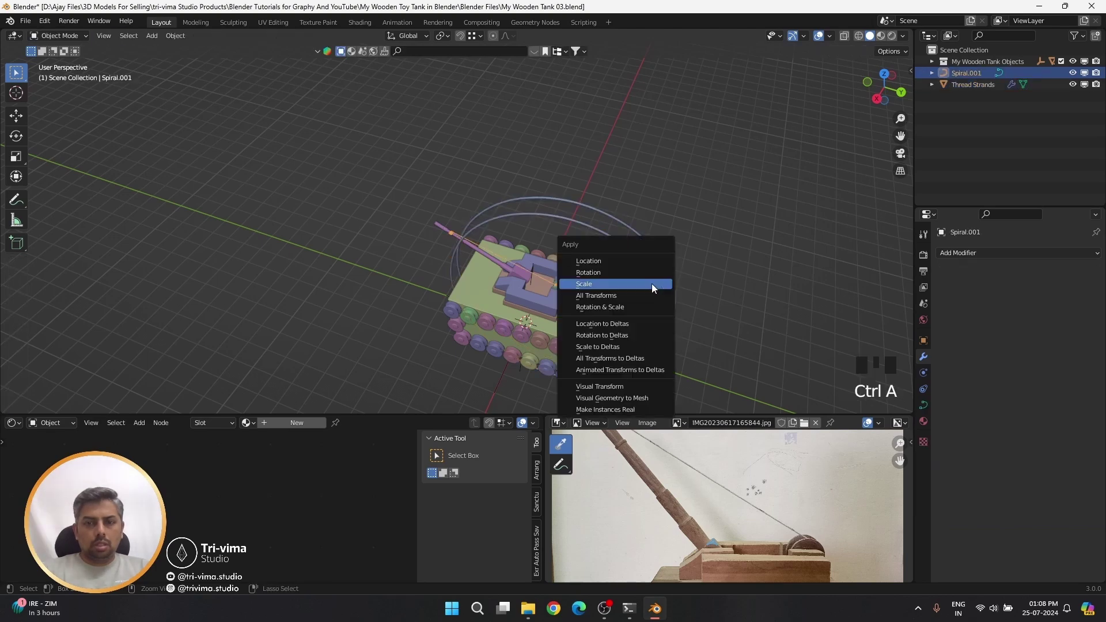
left_click(622, 285)
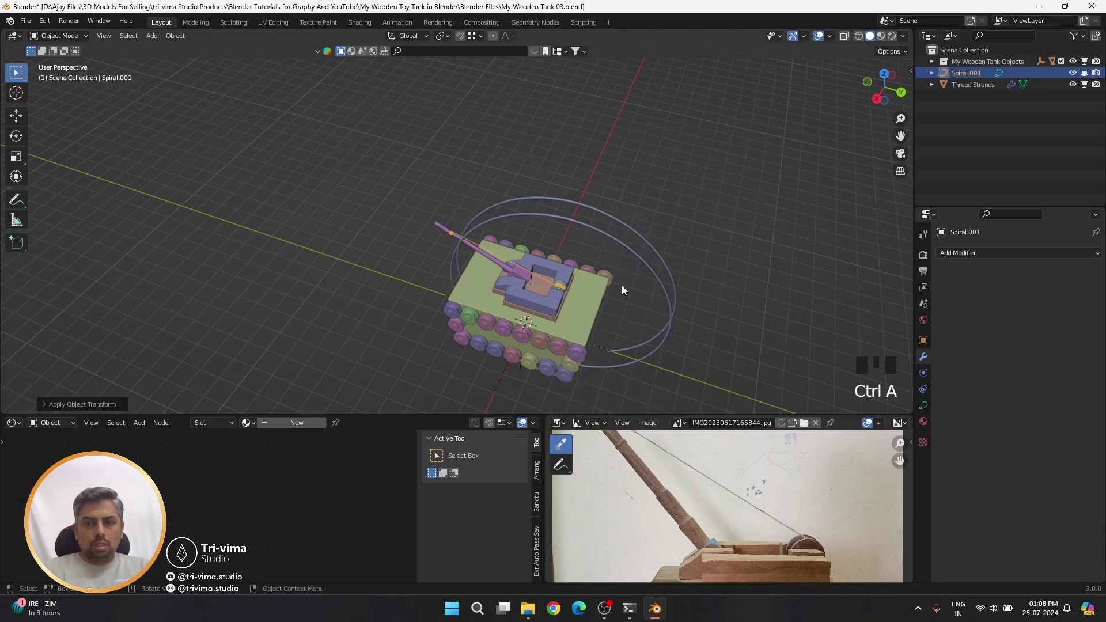
- Check the transform values of Spiral.001 and Thread Strands, and compare each object's undeformed geometry in Edit Mode with the oversized deformed thread
left_click(923, 341)
scroll(609, 330, "up", 4)
middle_click_drag(609, 331, 621, 284)
key("Tab")
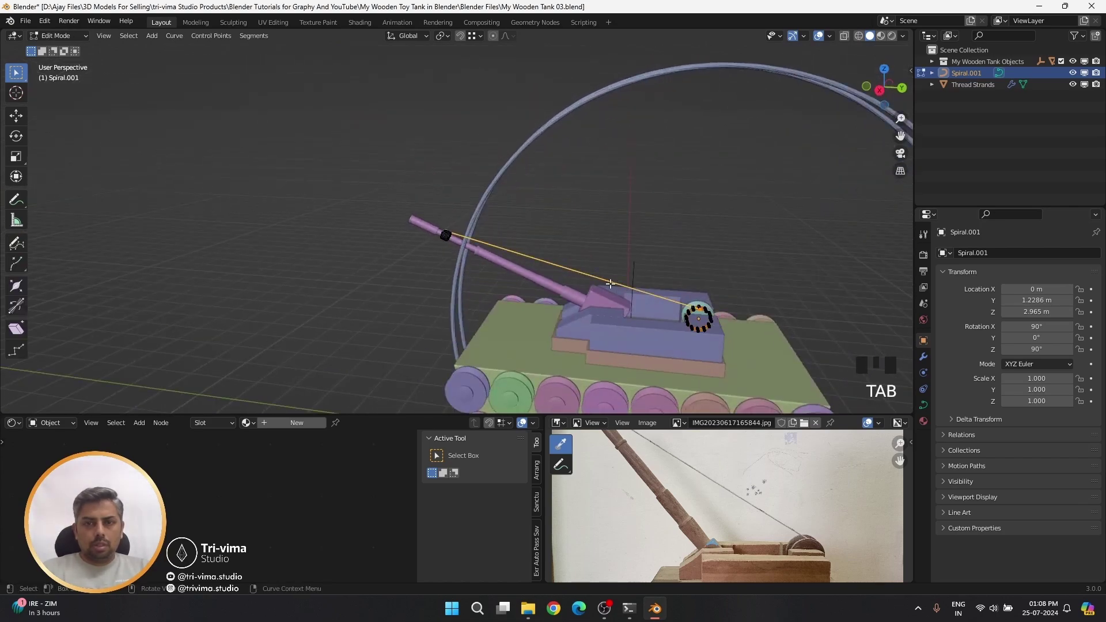
key("Tab")
left_click(536, 257)
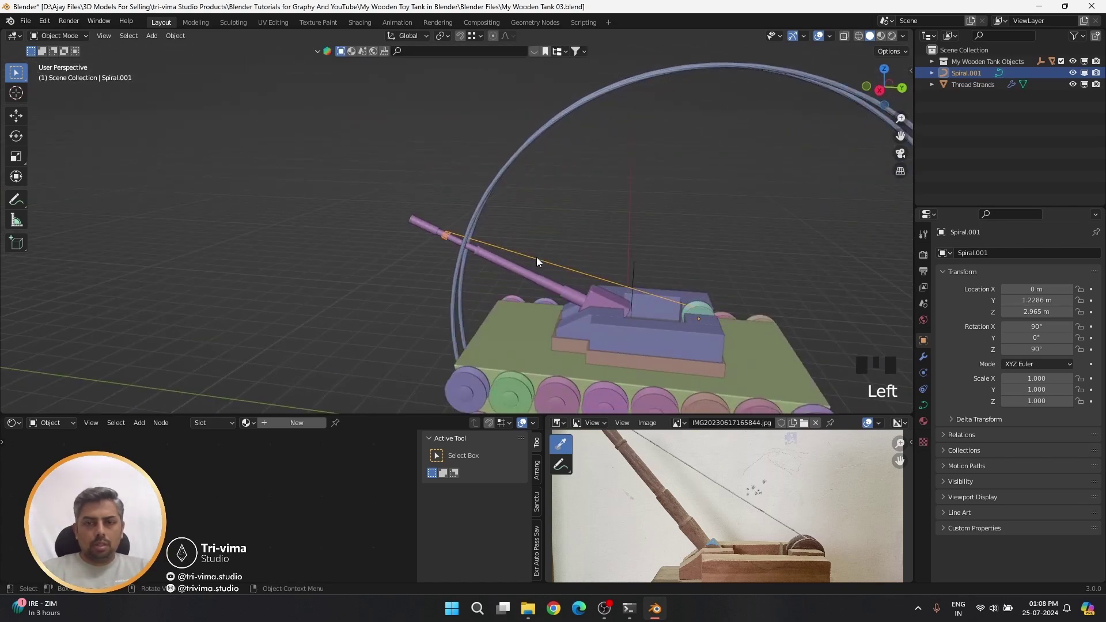
left_click(471, 226)
key("Tab")
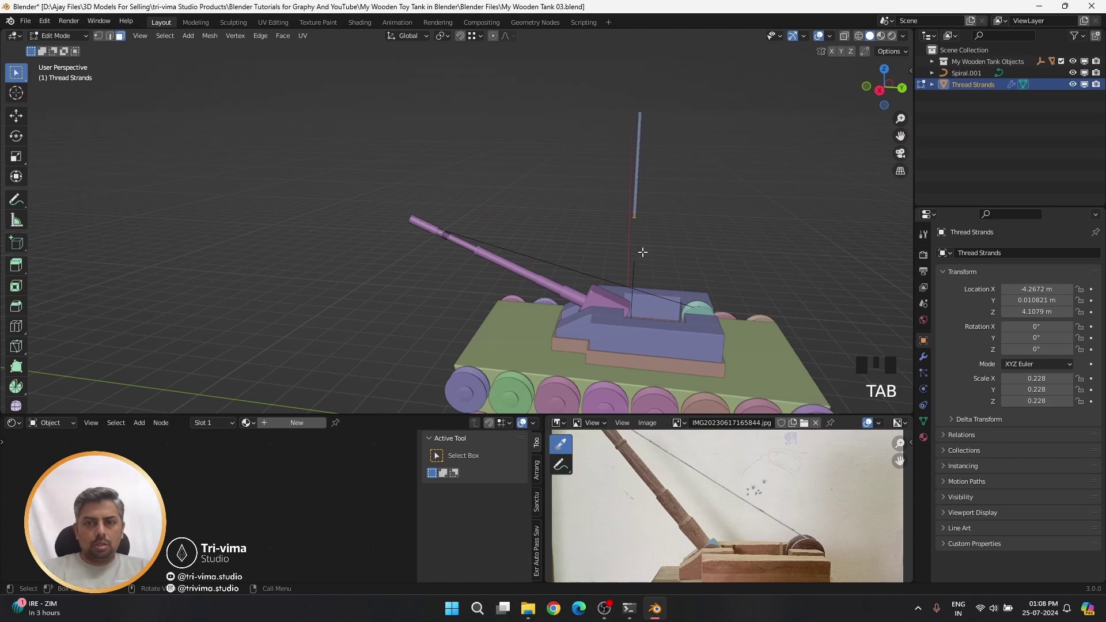
key("Tab")
scroll(646, 254, "down", 3)
middle_click_drag(646, 253, 684, 300)
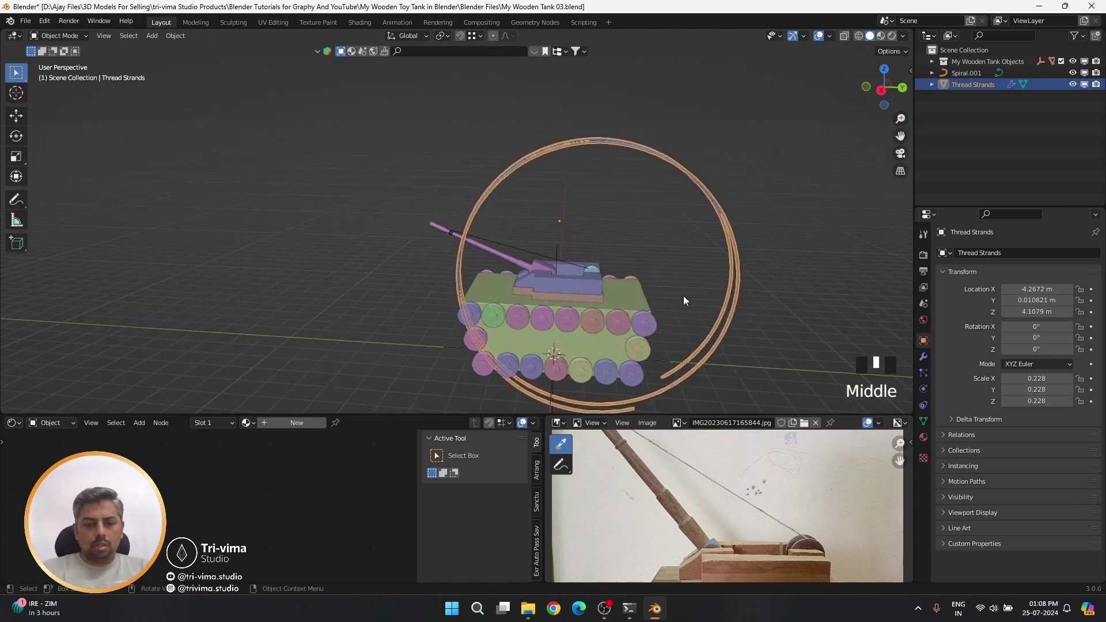
- Move Thread Strands along the X axis to about X 0.313 m
key("g")
key("x")
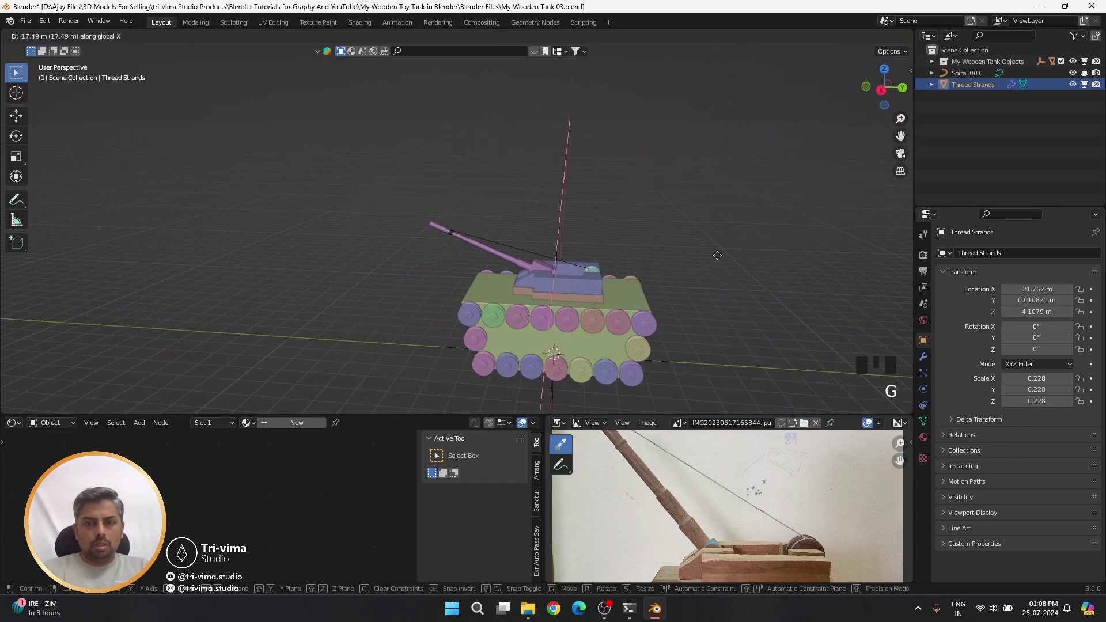
left_click(675, 312)
scroll(675, 313, "up", 7)
middle_click_drag(731, 327, 540, 115)
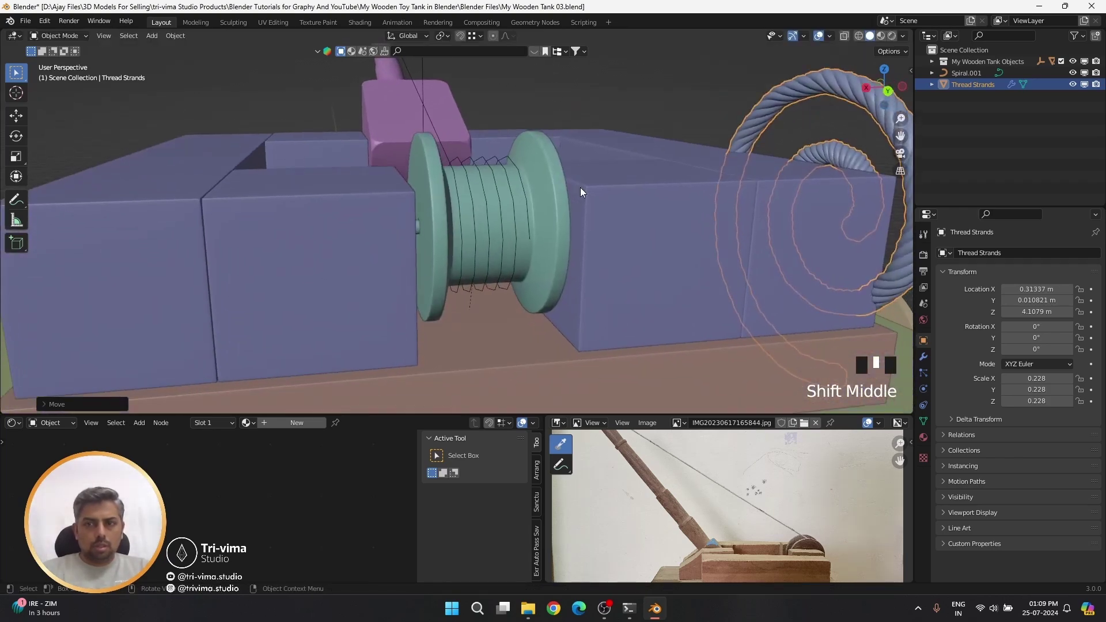
scroll(580, 192, "down", 2)
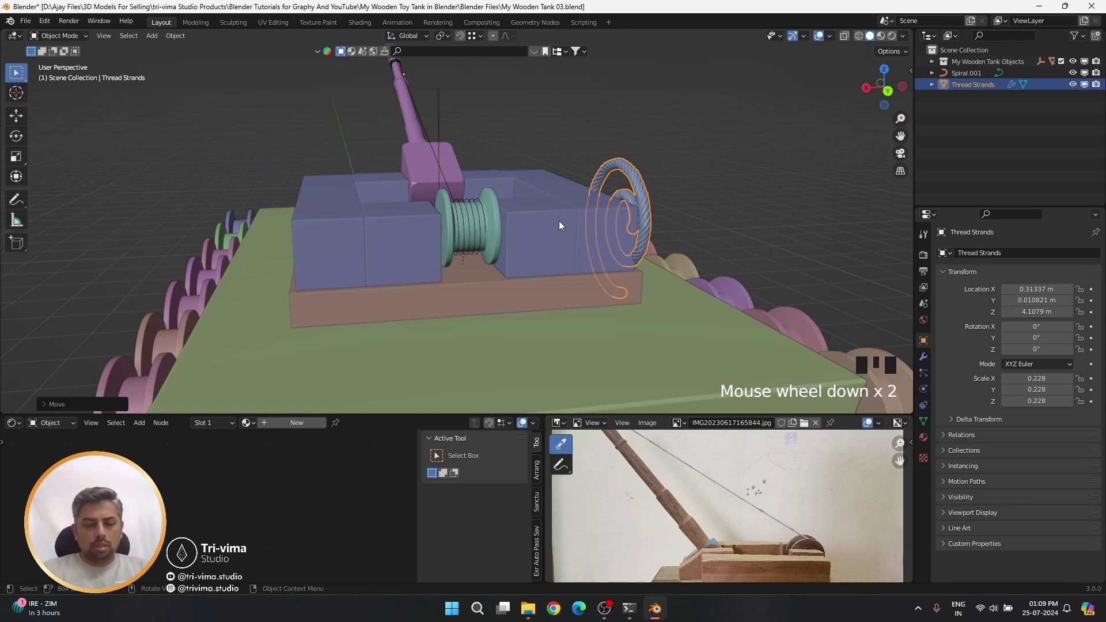
- Raise Thread Strands along the Z axis to about Z 7.453 m
key("g")
key("y")
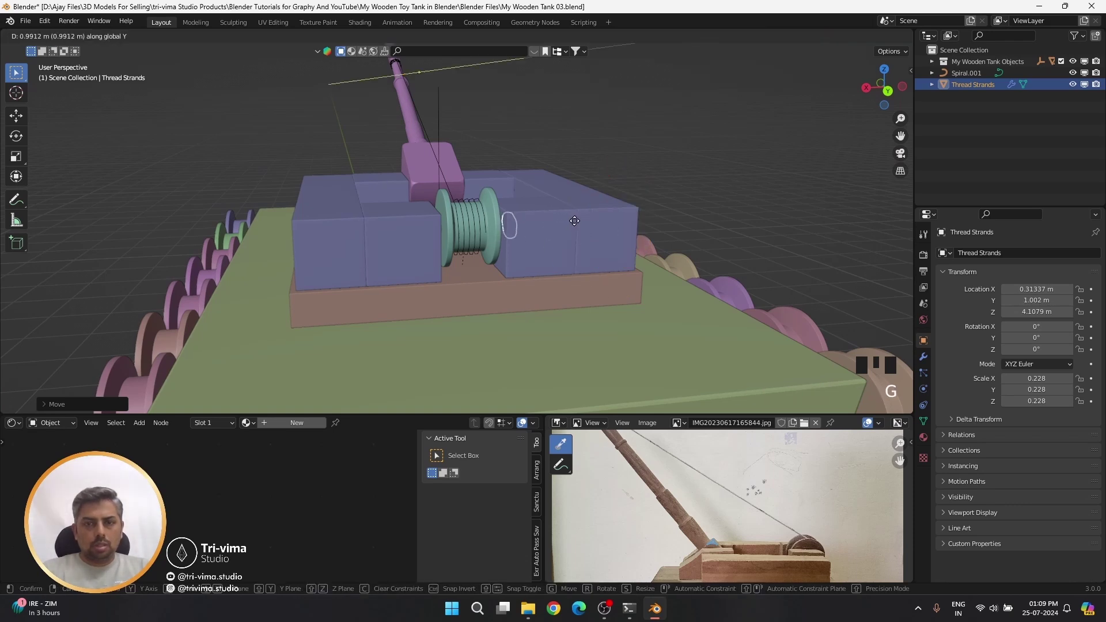
key("z")
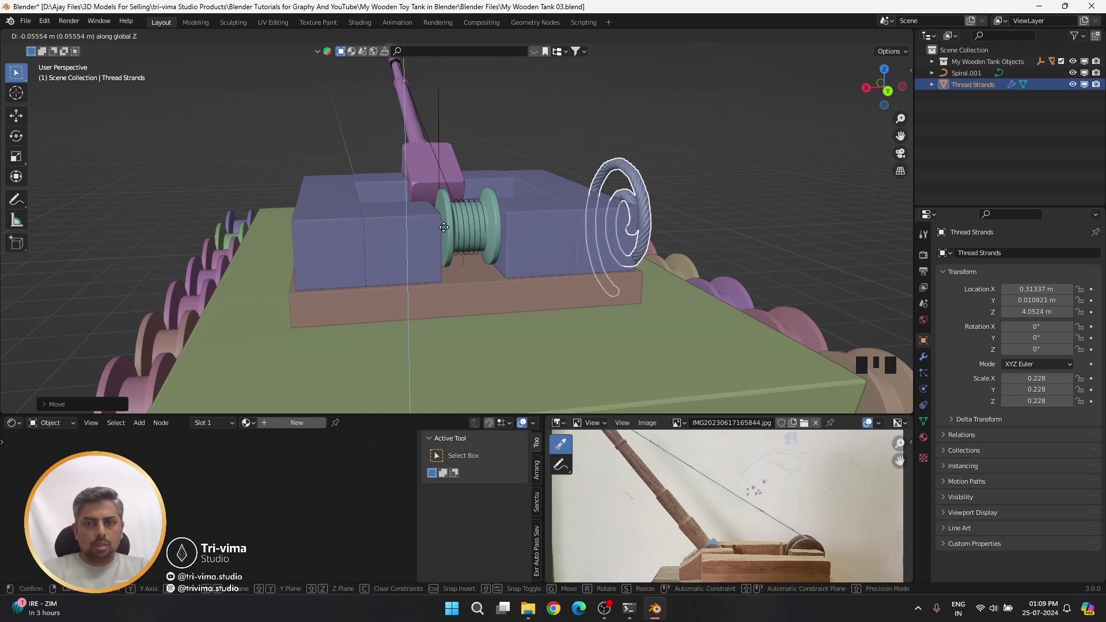
left_click(382, 227)
key("g")
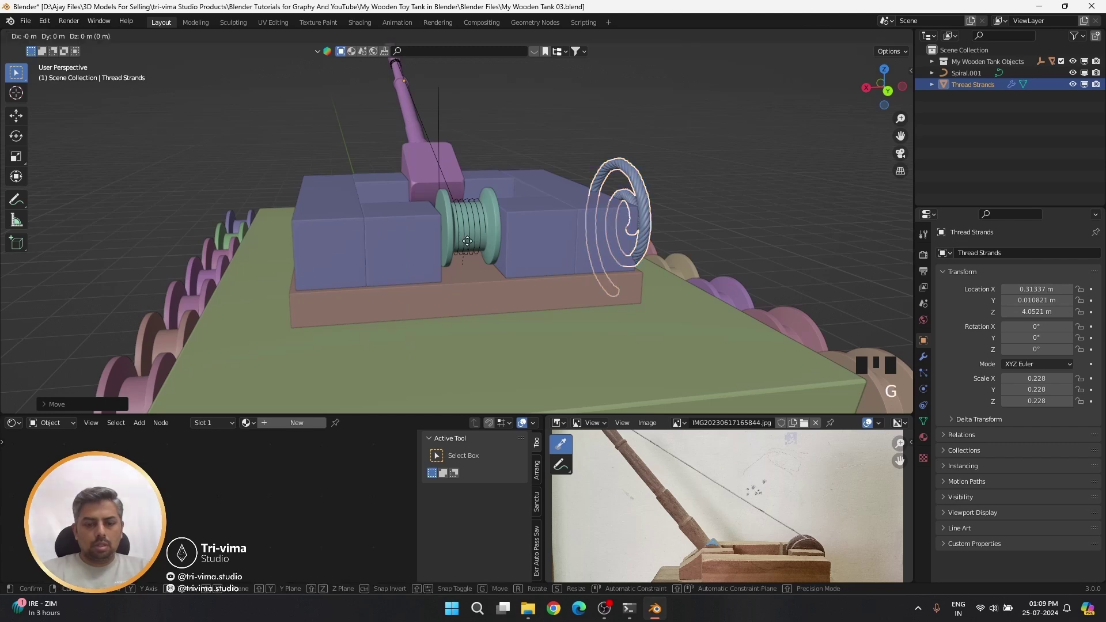
key("z")
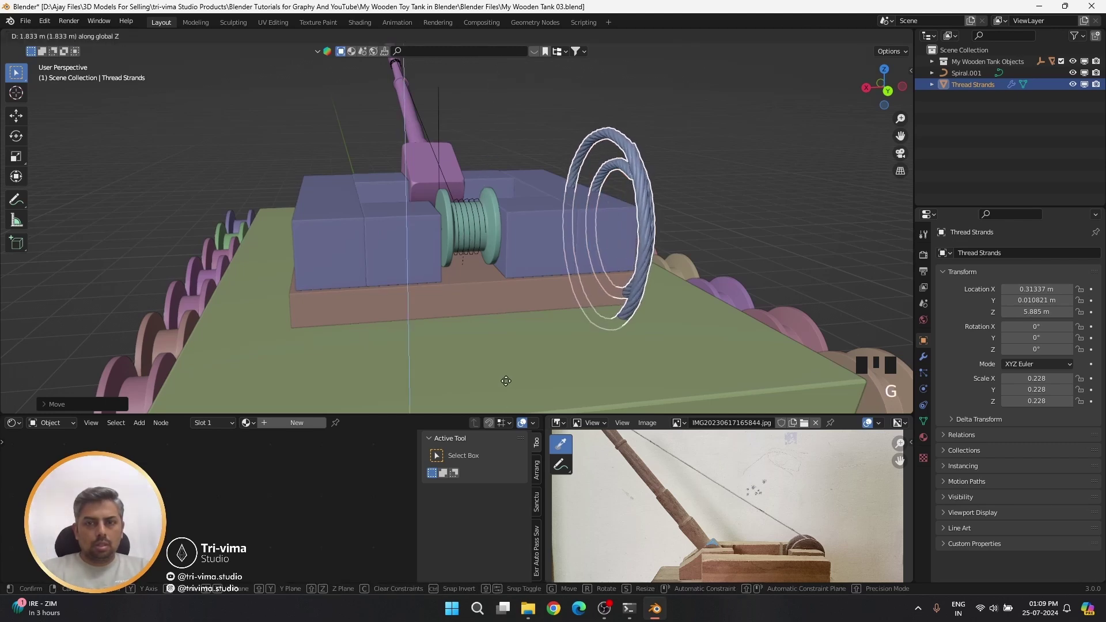
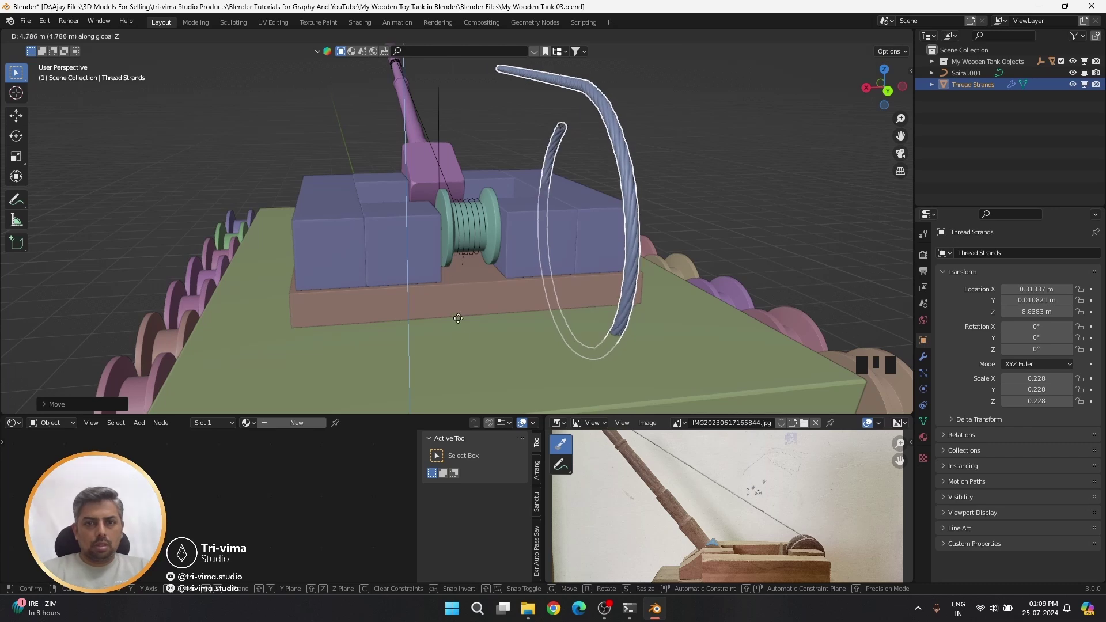
left_click(489, 164)
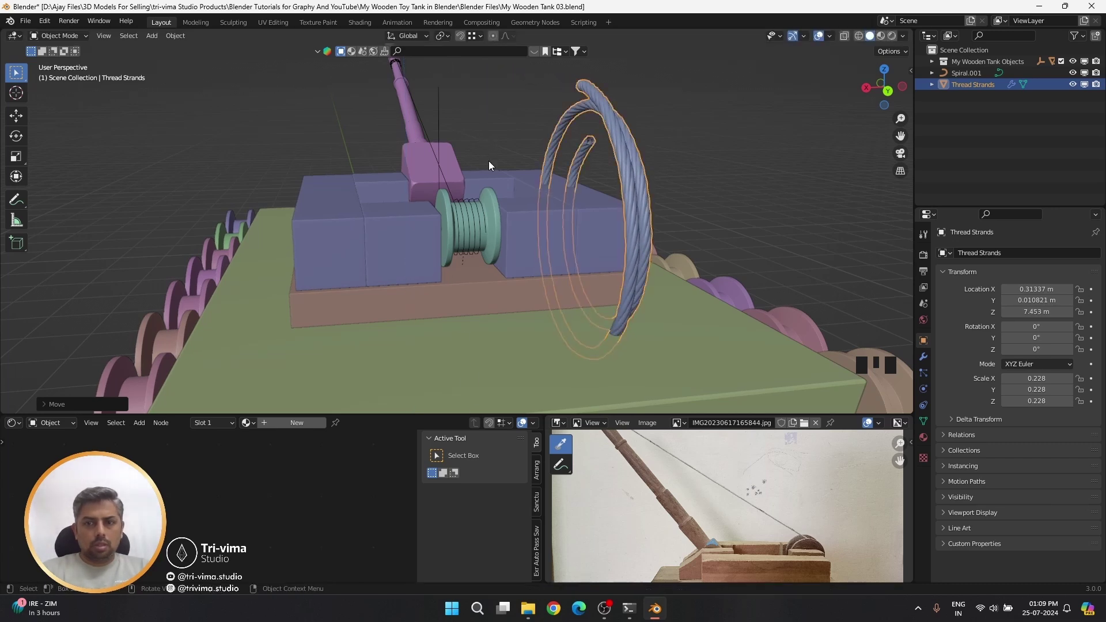
- Apply the scale of Thread Strands and move it along the Y axis to about Y 0.868 m
key("ctrl+a")
left_click(545, 147)
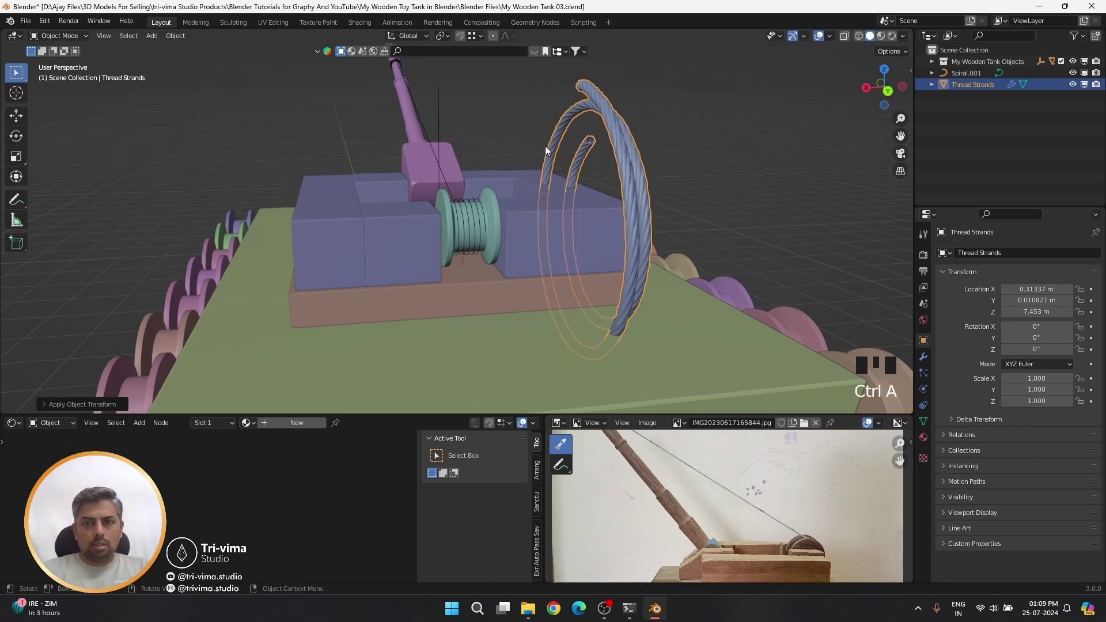
key("g")
key("y")
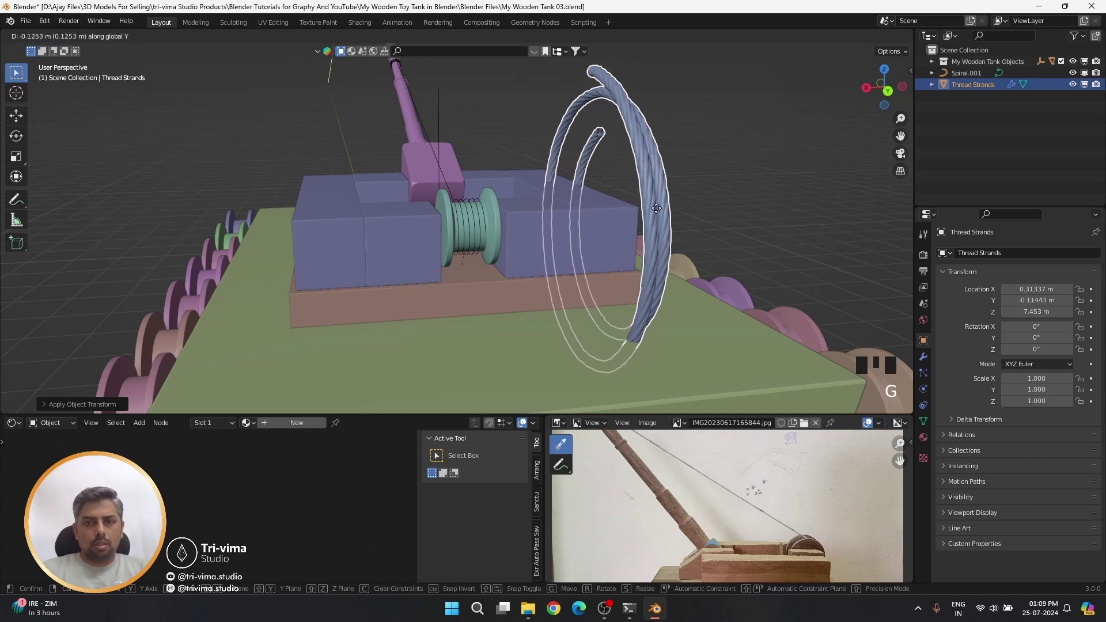
left_click(896, 198)
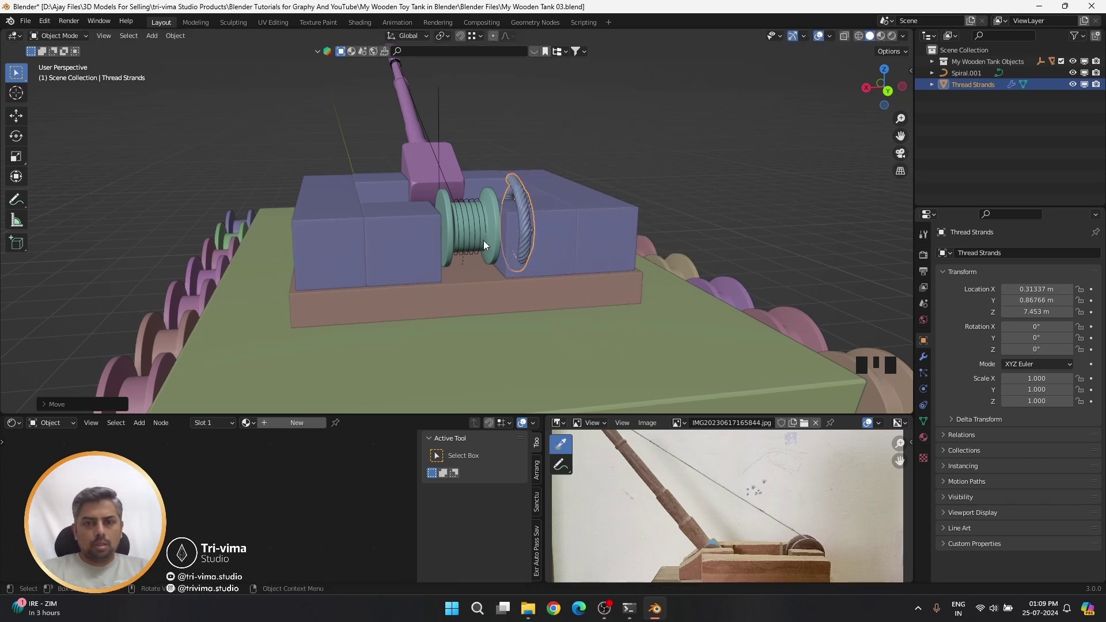
- Shift Thread Strands to about X -0.629 m and Y 1.047 m
key("g")
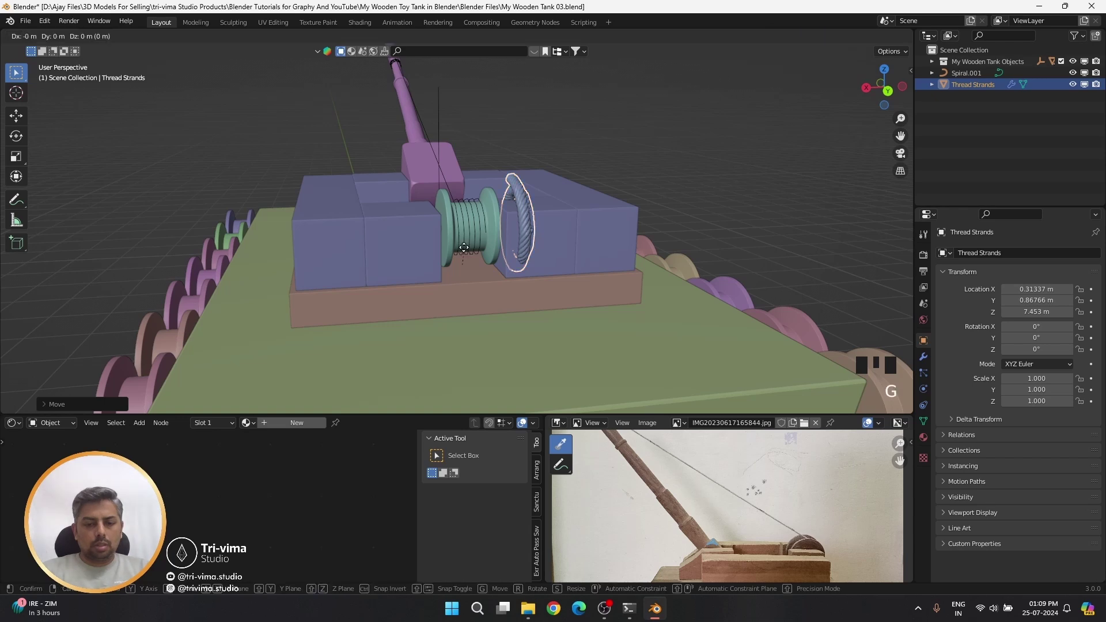
key("x")
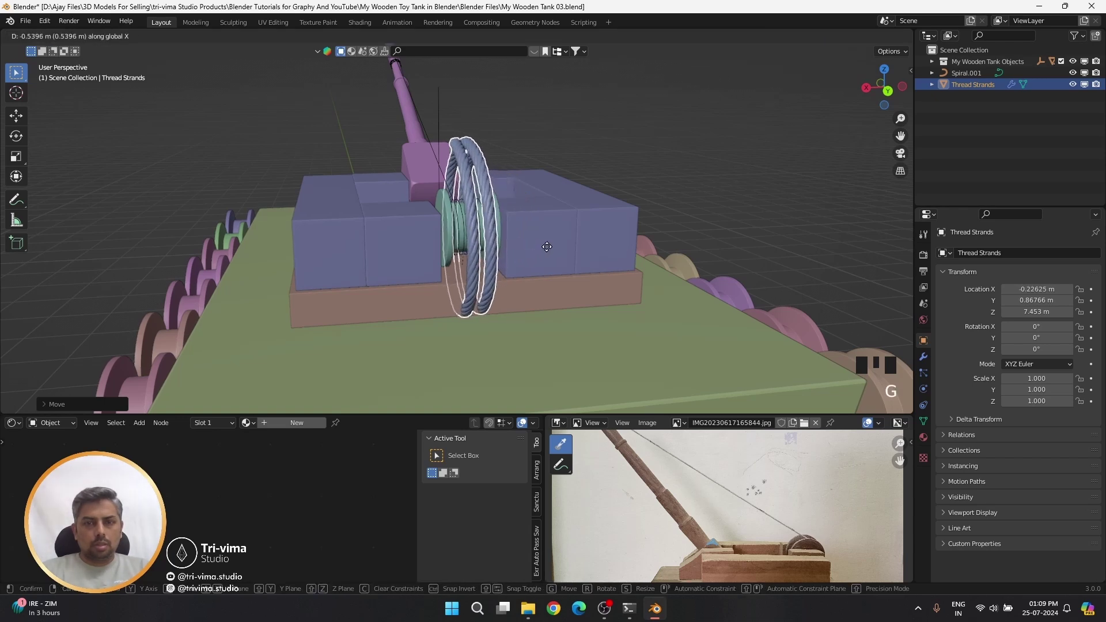
left_click(607, 252)
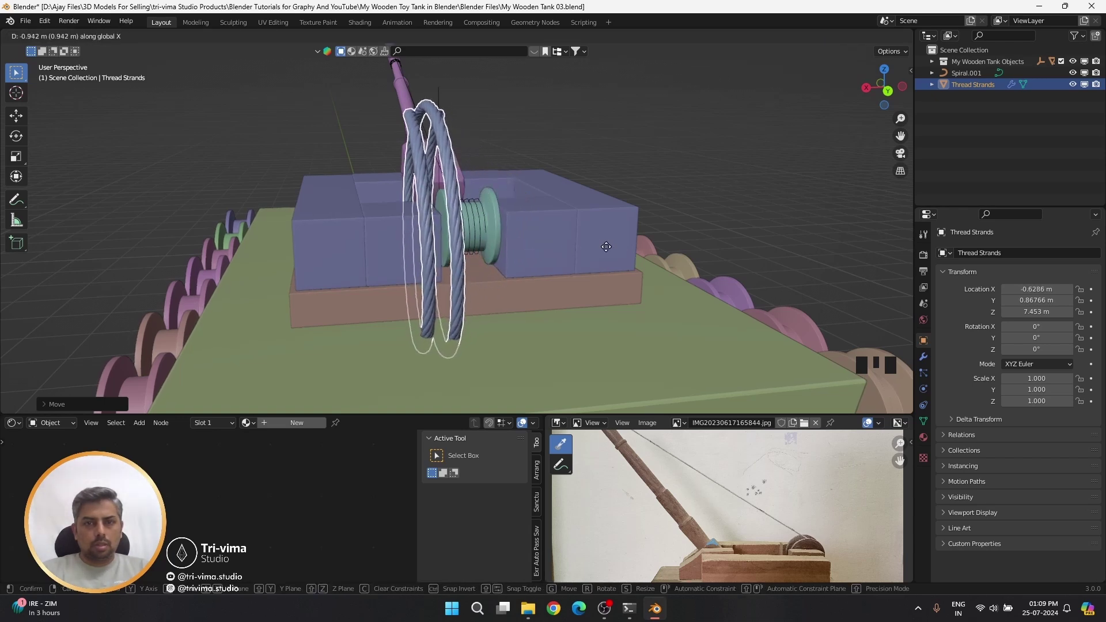
key("g")
key("y")
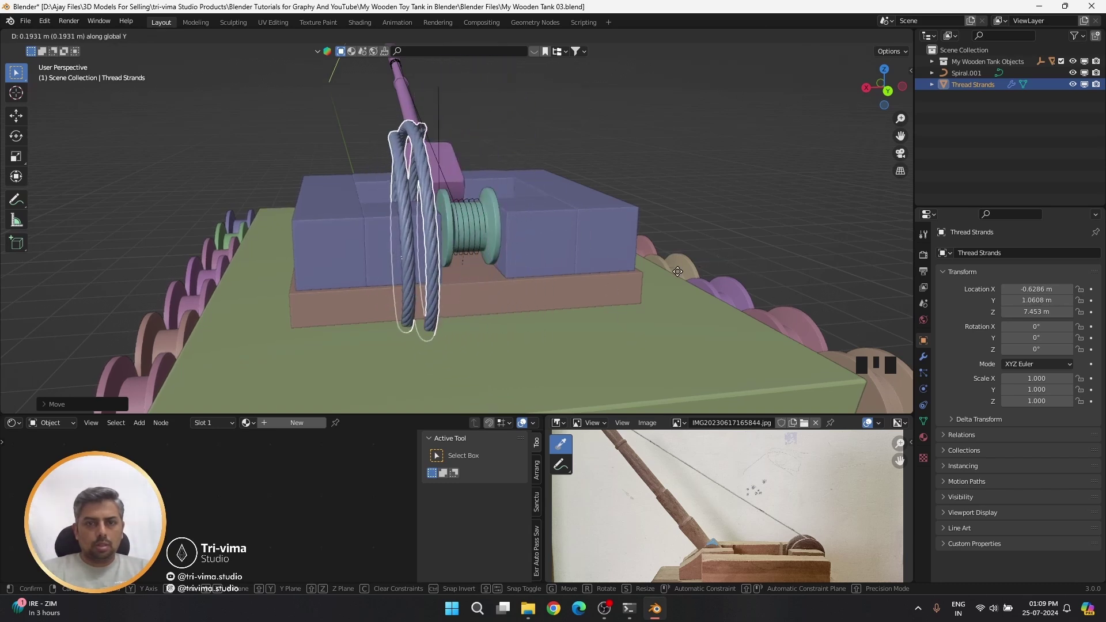
left_click(482, 277)
- Bring the deformed thread onto the spool by moving Thread Strands to about X -0.028 m and Y 1.157 m
key("g")
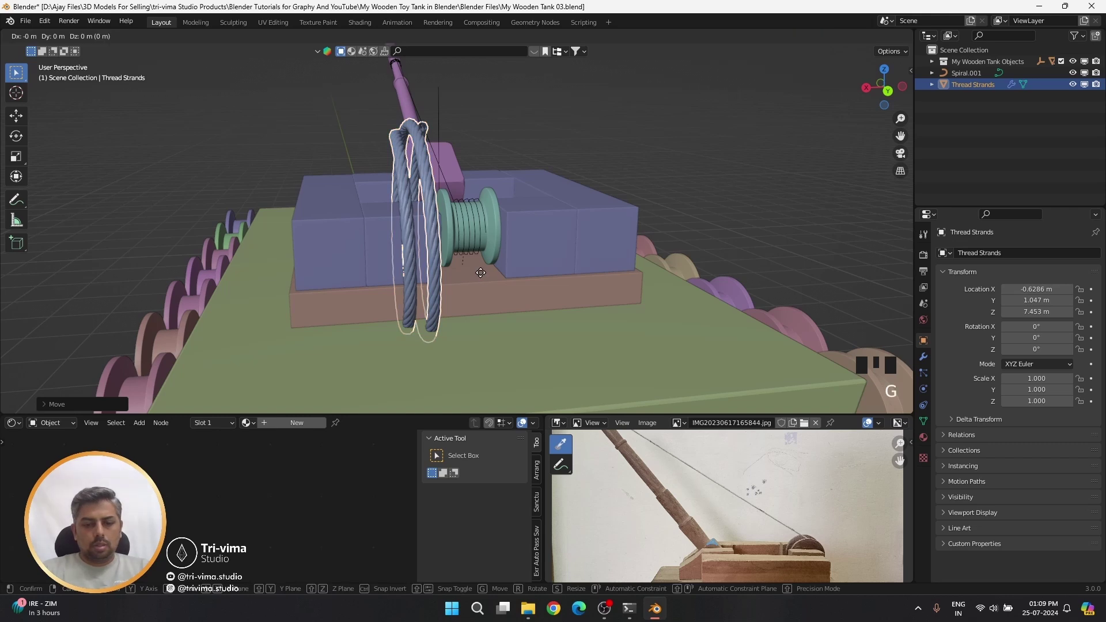
key("x")
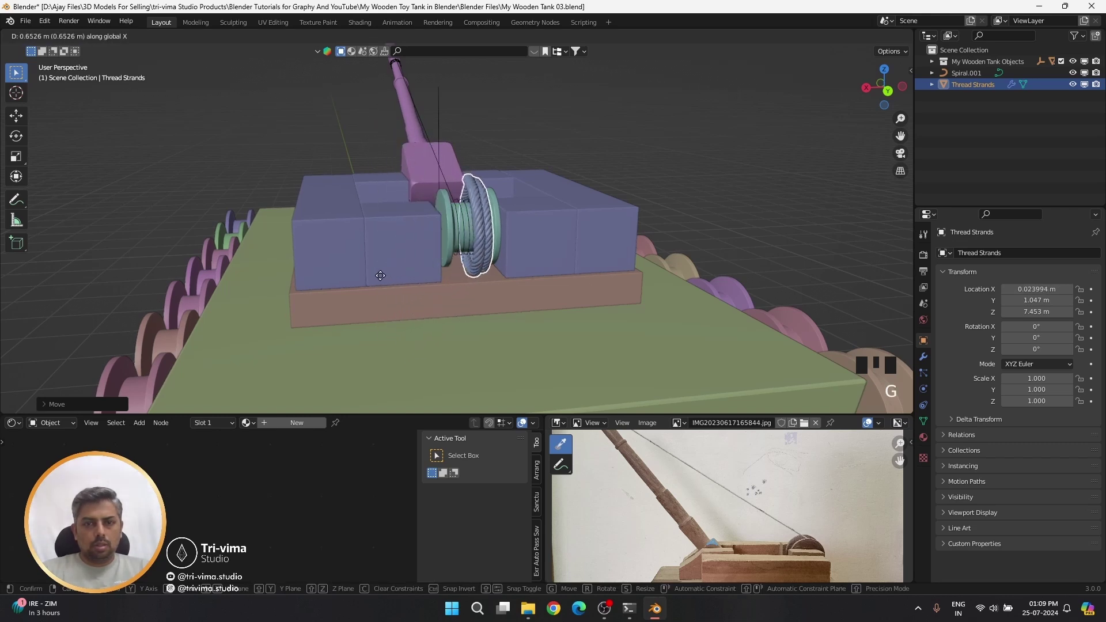
left_click(392, 279)
key("g")
key("y")
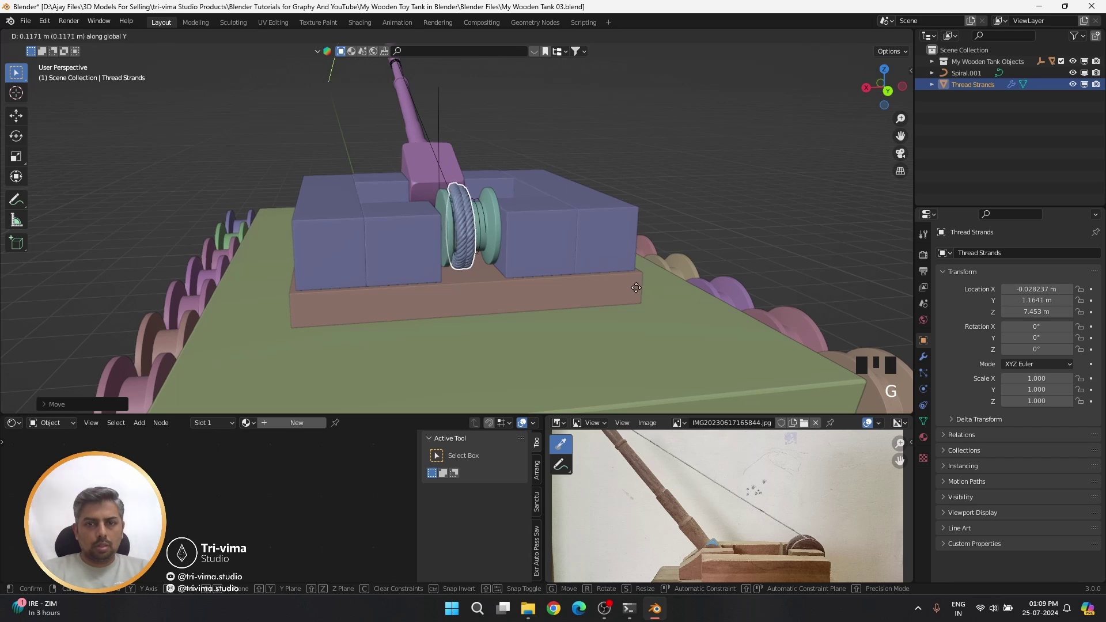
left_click(638, 293)
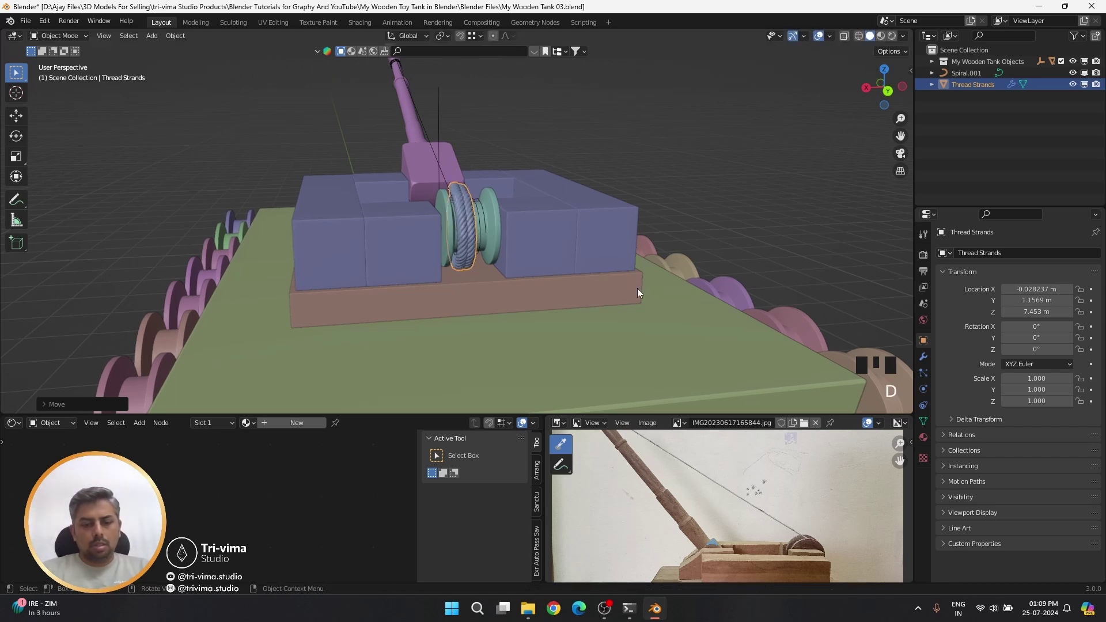
- Fine-tune Thread Strands between the spool's flanges by moving it to about X 0.06 m and slightly adjusting its Y position
key("g")
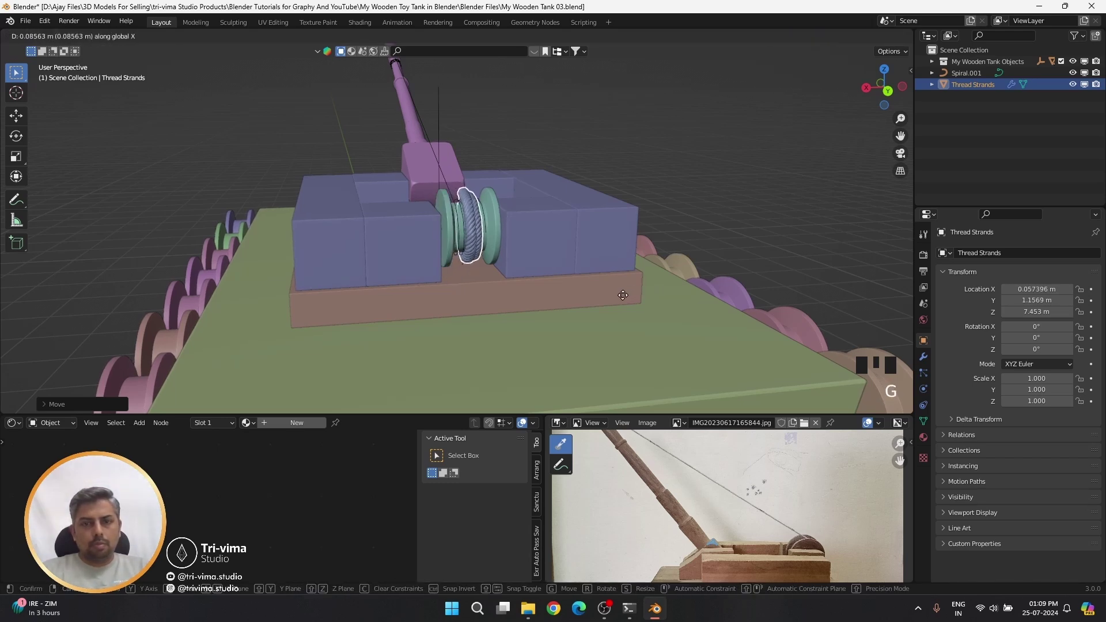
left_click(623, 299)
key("g")
key("y")
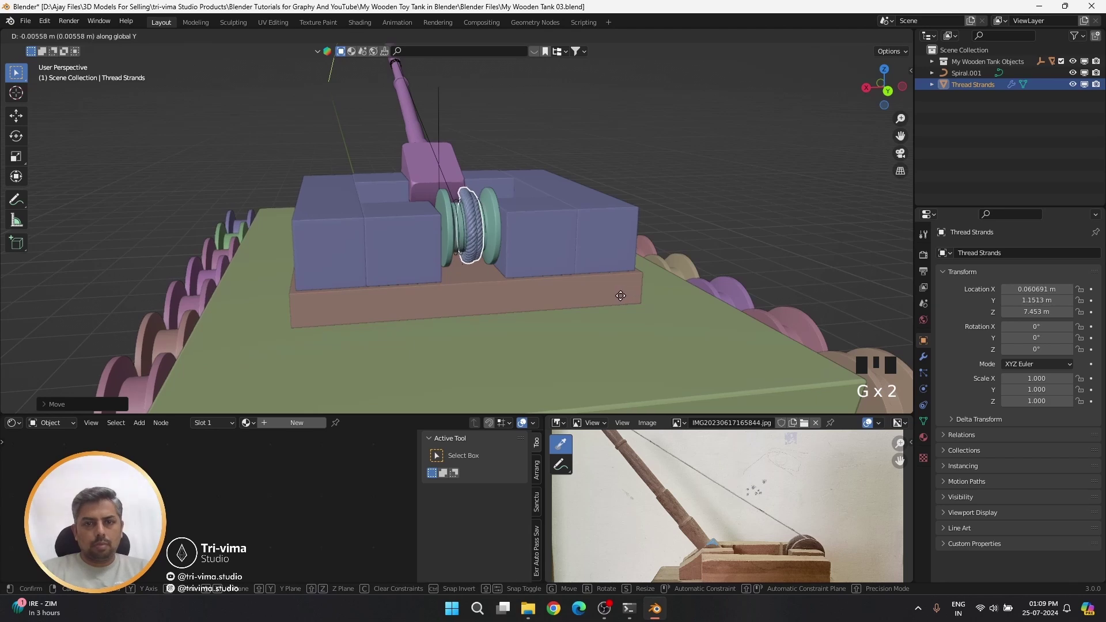
left_click(662, 313)
middle_click_drag(661, 314, 592, 291)
- Apply the existing Array modifier with count 150 on Thread Strands
left_click(923, 357)
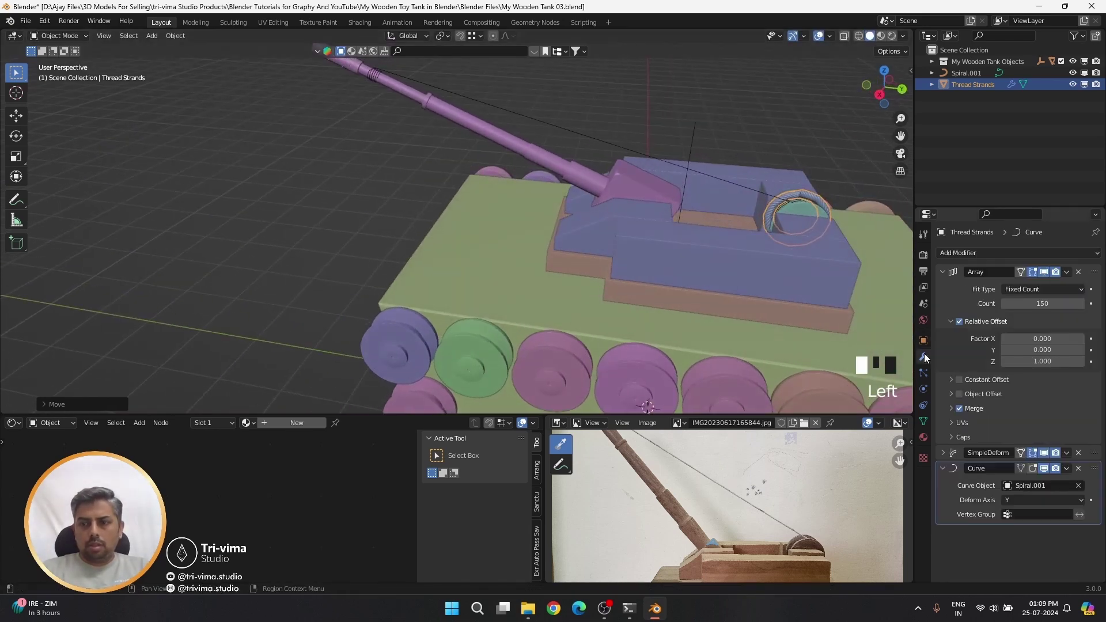
left_click(1037, 303)
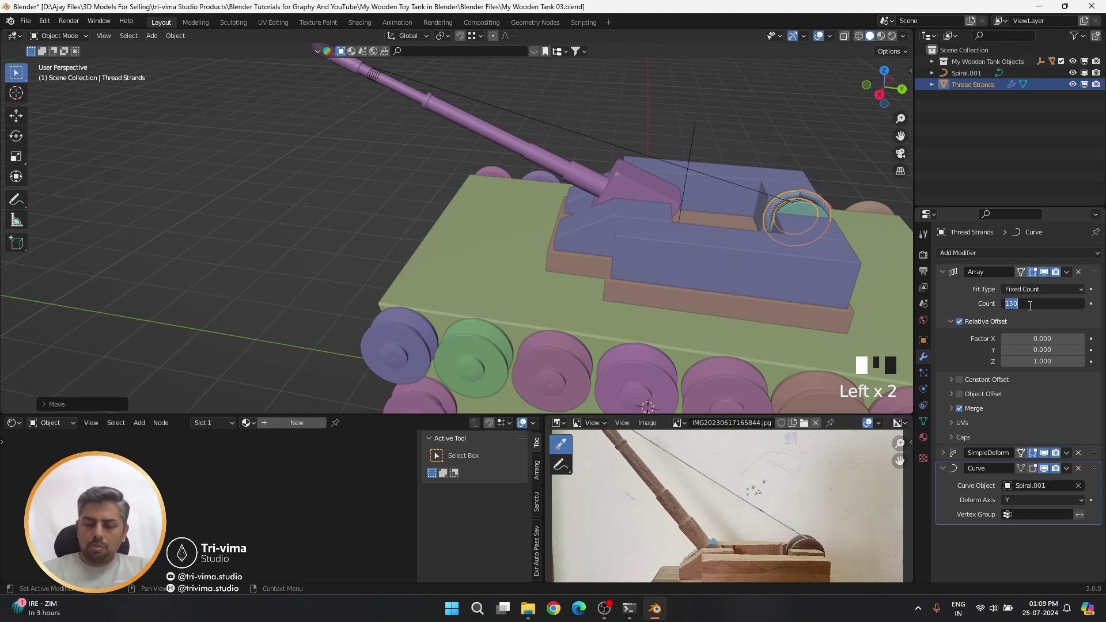
left_click(1066, 271)
left_click(1032, 283)
- Add a new Array modifier to Thread Strands and place it first in the stack, above SimpleDeform and Curve
left_click(988, 255)
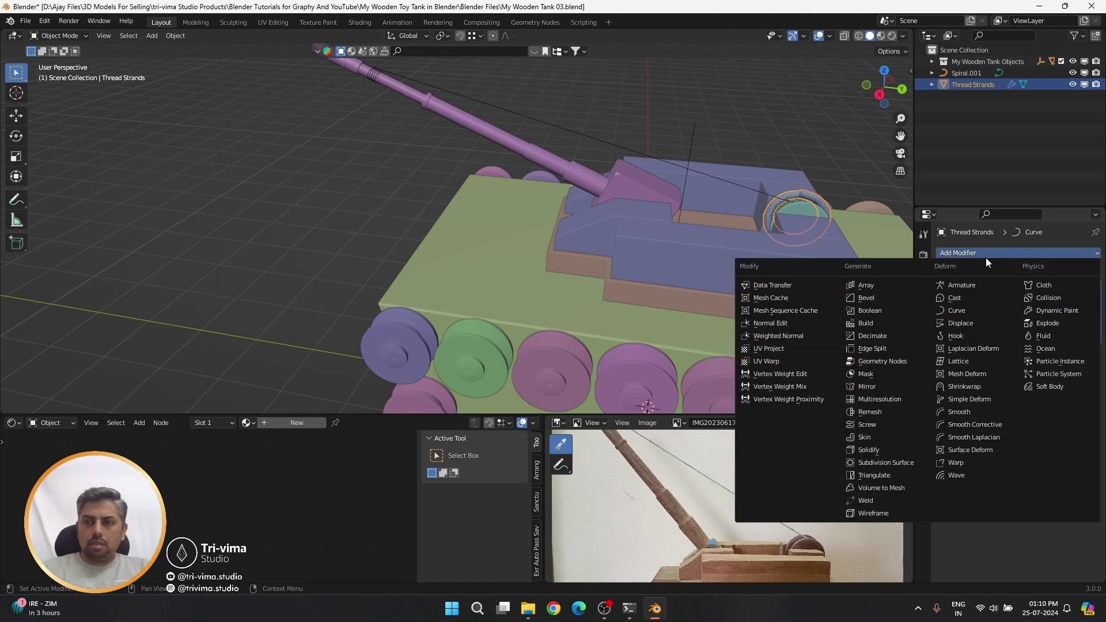
left_click(884, 285)
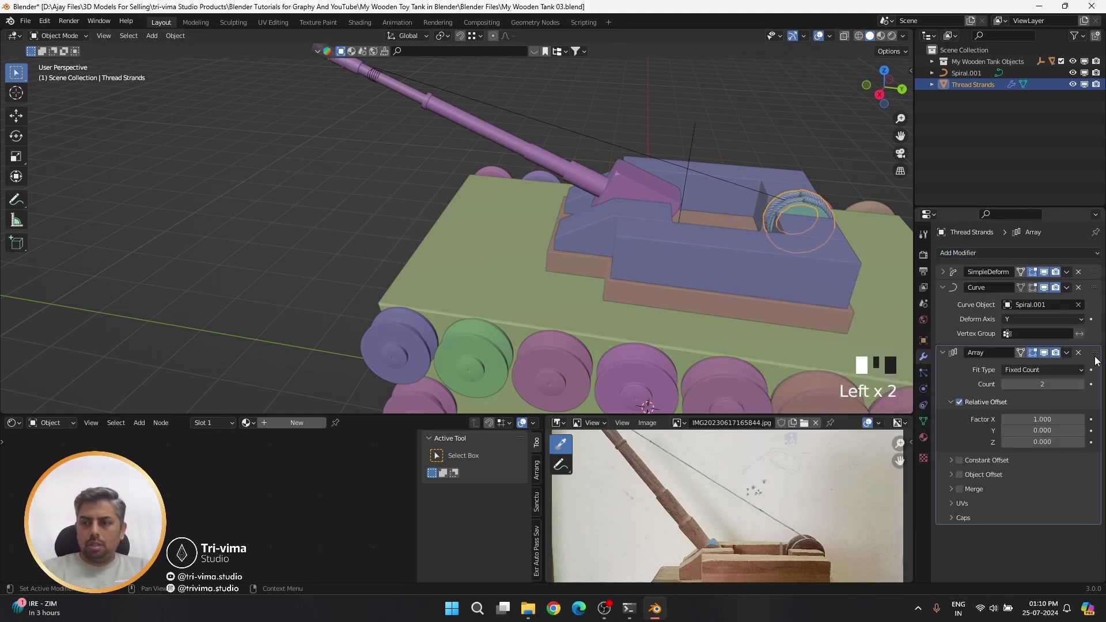
left_click(1090, 263)
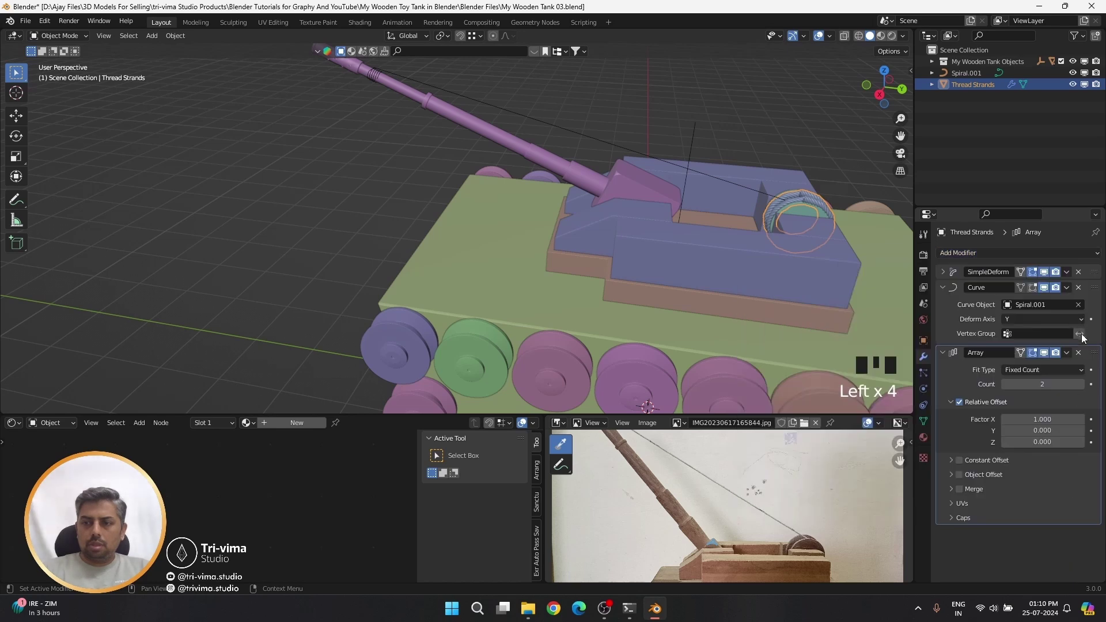
left_click(1092, 344)
left_click(1087, 262)
left_click_drag(1094, 352, 1077, 271)
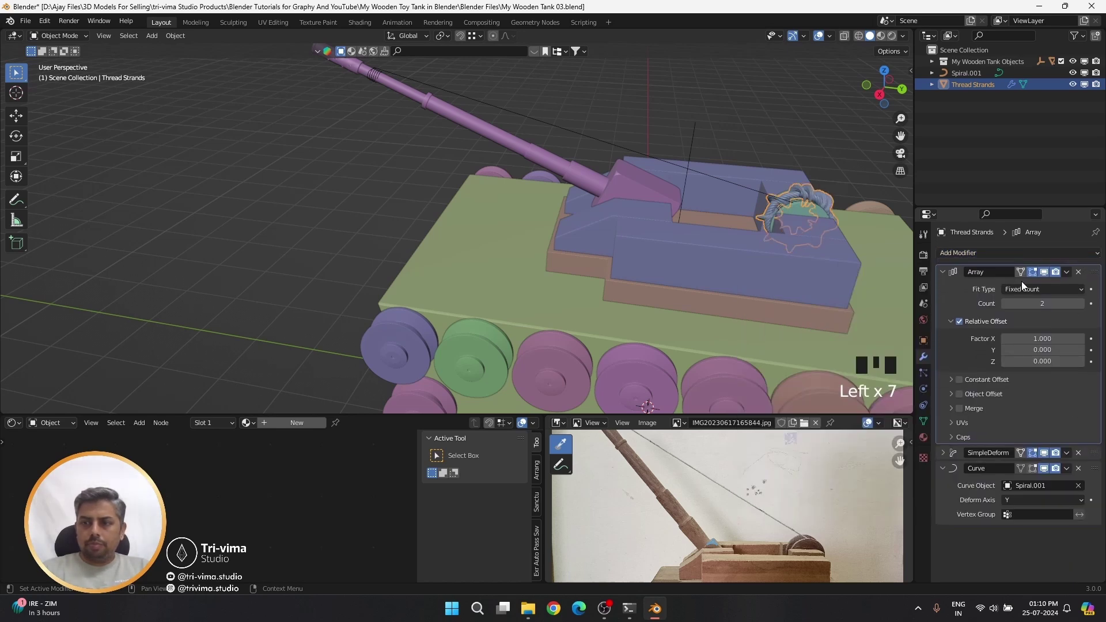
- Set the new Array's relative offset to X 0 and Z 1, with a count of 150
left_click(1034, 362)
type("1")
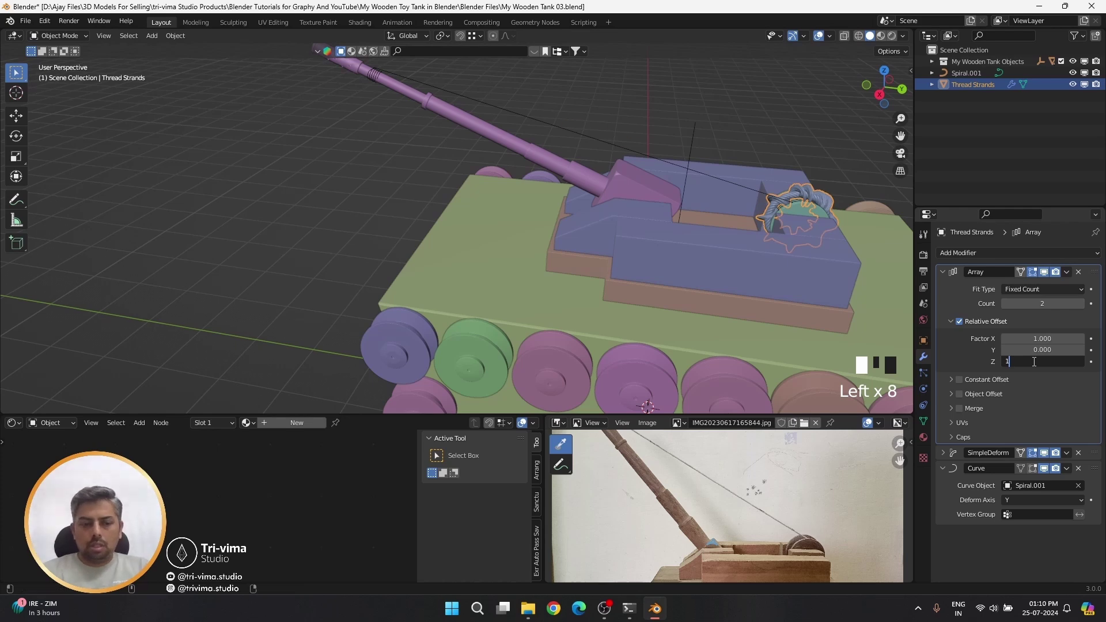
key("Tab")
type("0")
key("Tab")
key("Return")
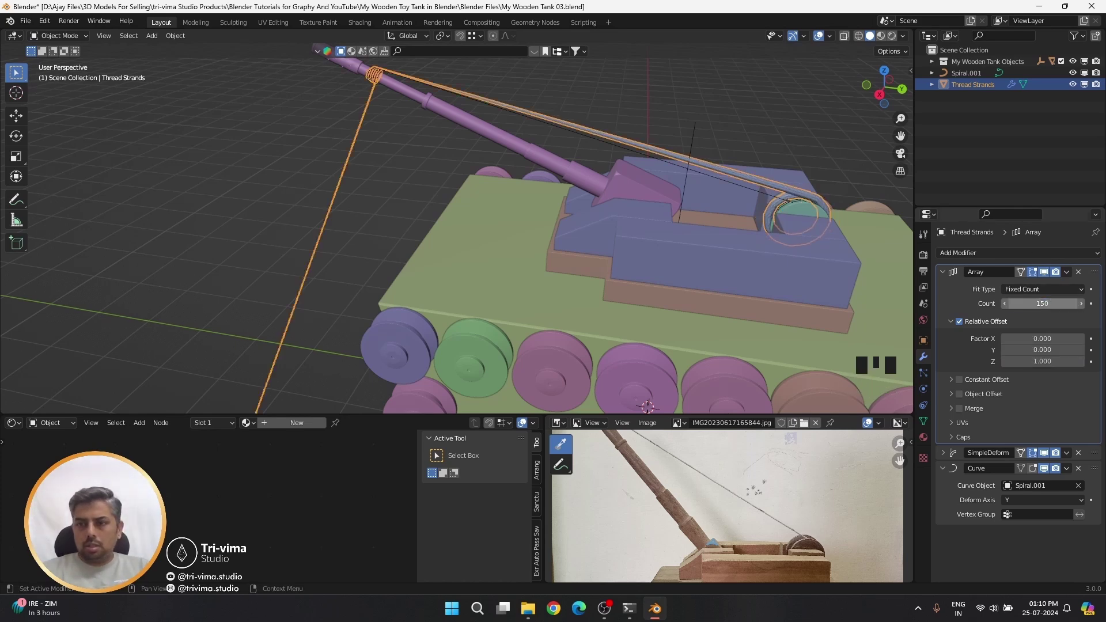
- Try lower counts of 50 and 3 on the new Array modifier
left_click(1047, 300)
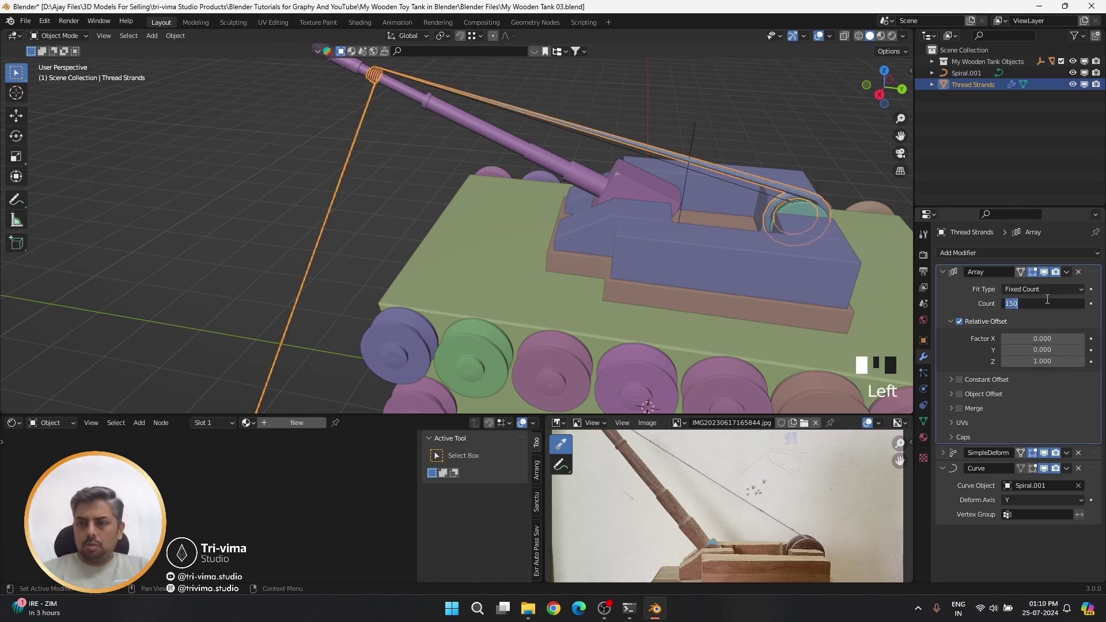
type("50")
key("Return")
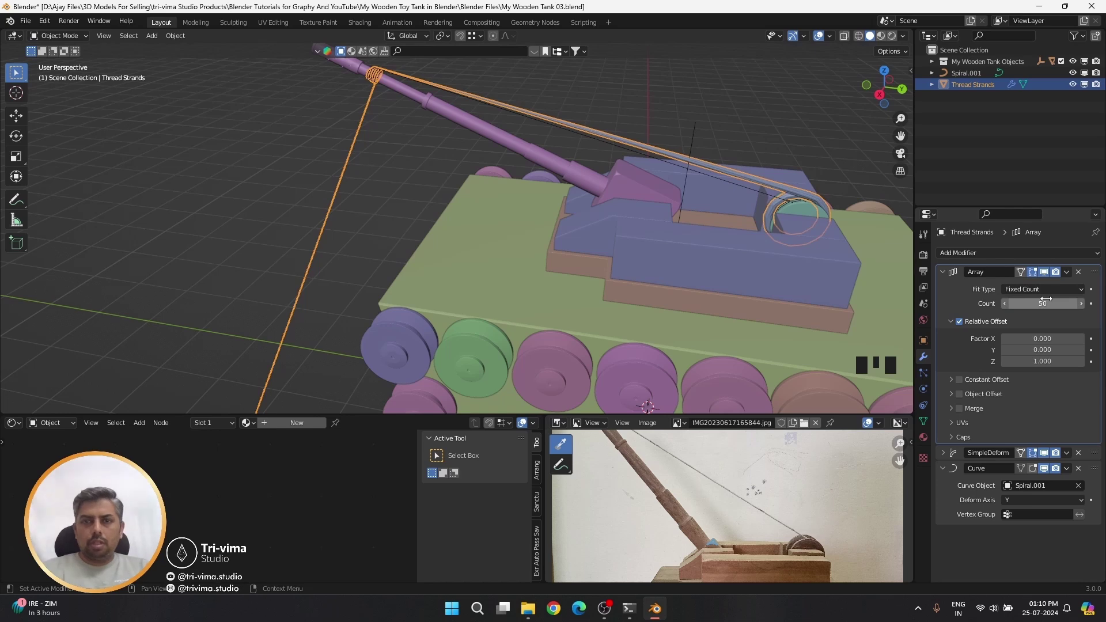
mouse_move(1046, 299)
left_mouse_down()
mouse_move(1023, 298)
mouse_move(1047, 299)
left_mouse_up()
left_click(1046, 299)
left_click(1046, 299)
type("3")
key("Return")
- Set the Array count to 4 and check the thread at the barrel coil and the spool
left_click(1047, 298)
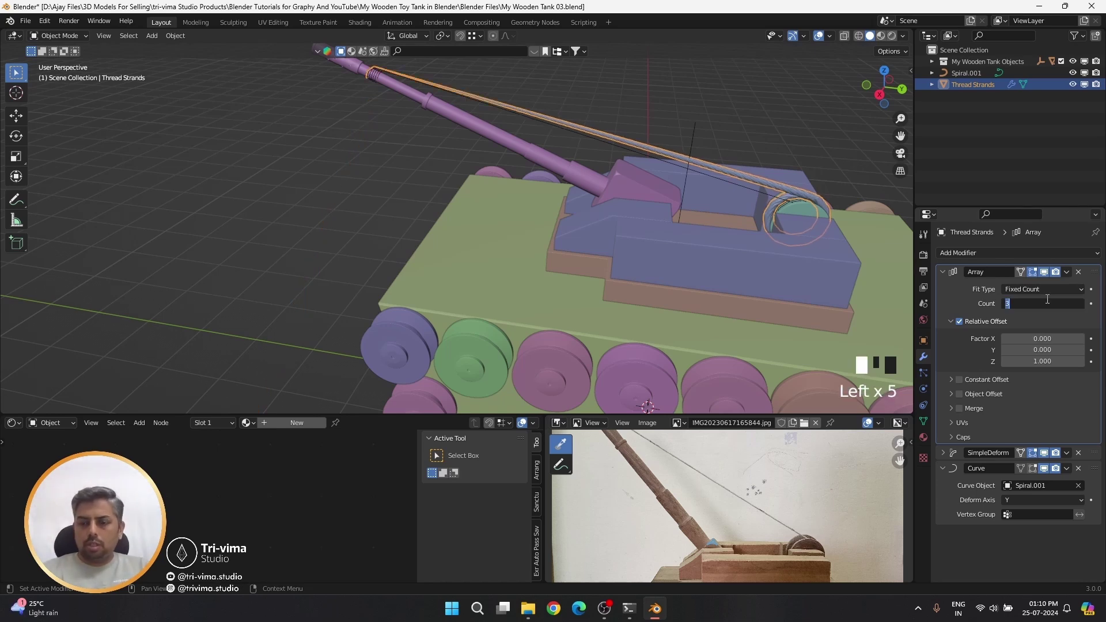
key("Return")
scroll(341, 326, "up", 4)
middle_click_drag(341, 326, 620, 336, "shift")
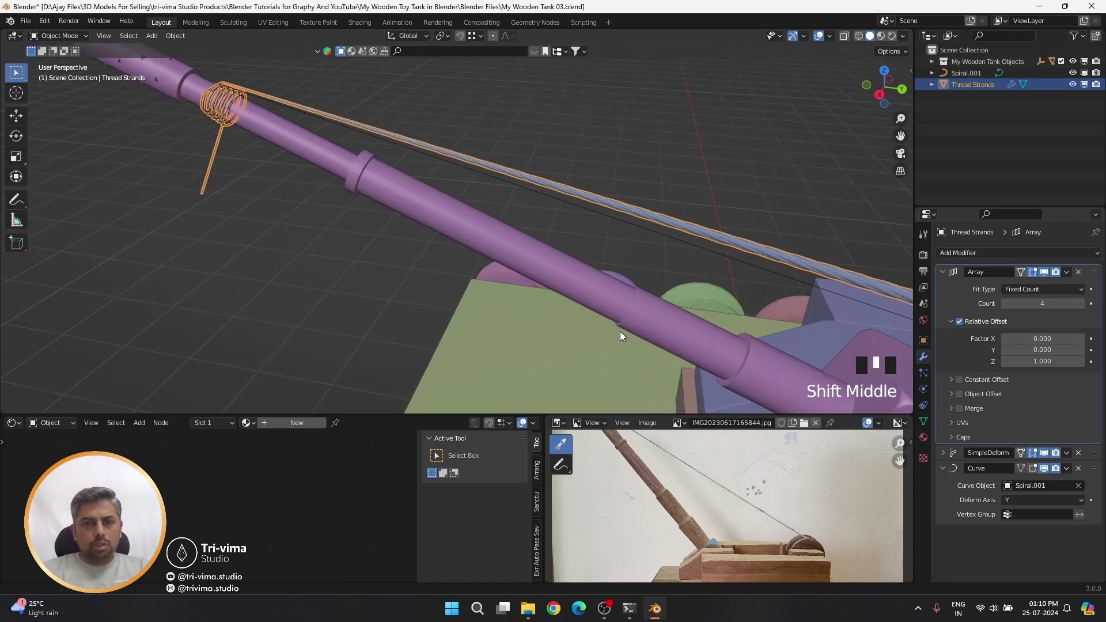
scroll(258, 139, "down", 2)
middle_click_drag(738, 258, 476, 302, "shift")
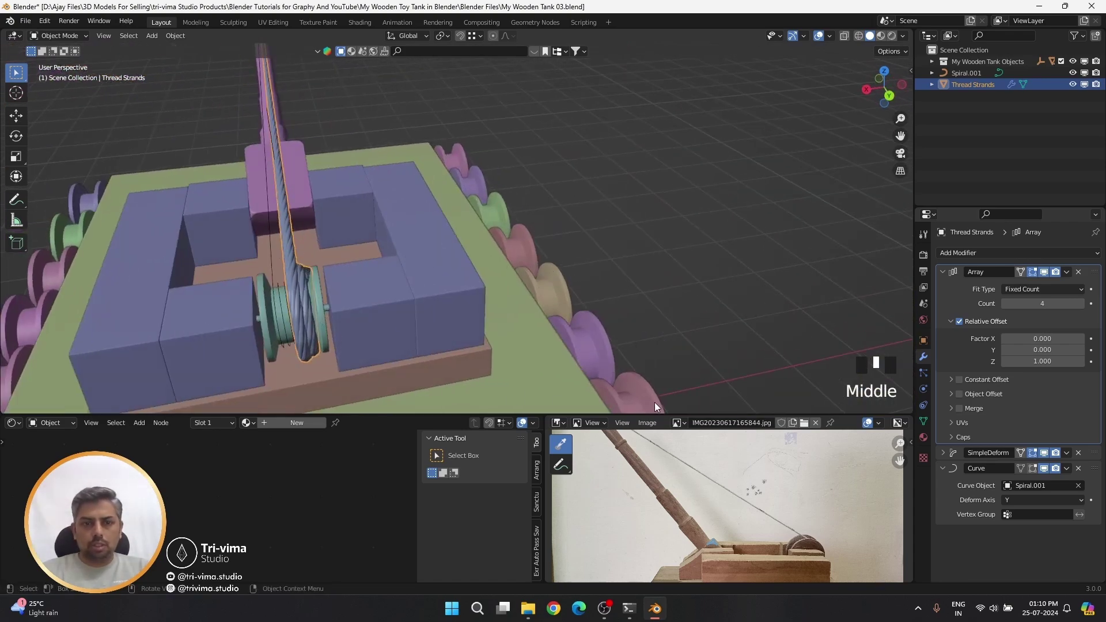
- Move Thread Strands about 0.17 m along Y and about 0.12 m along X to align it with the spool coil
key("g")
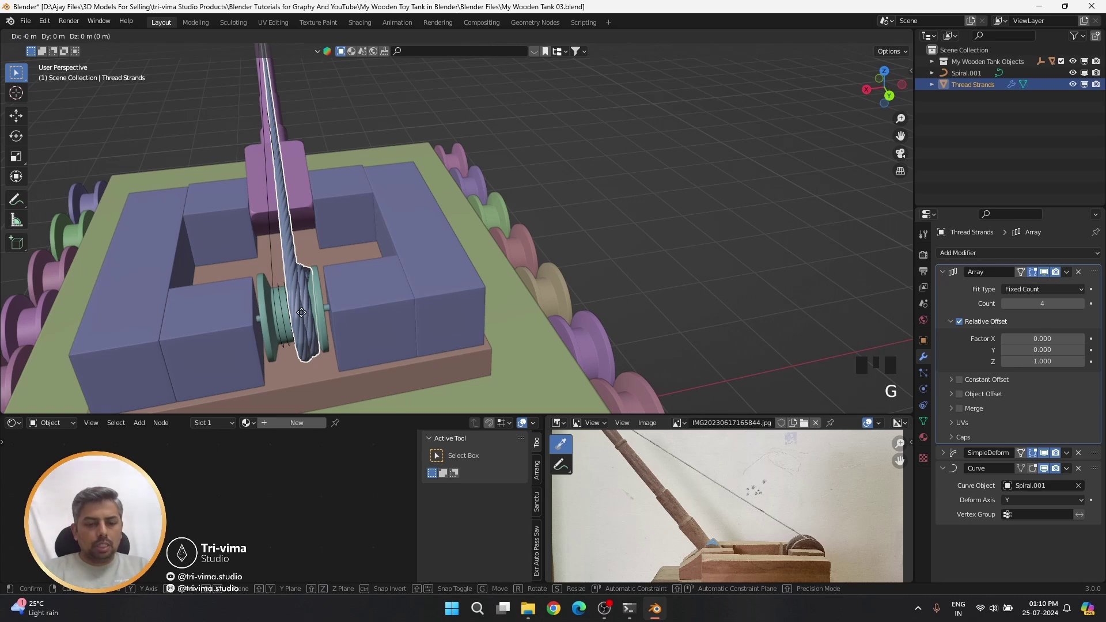
key("y")
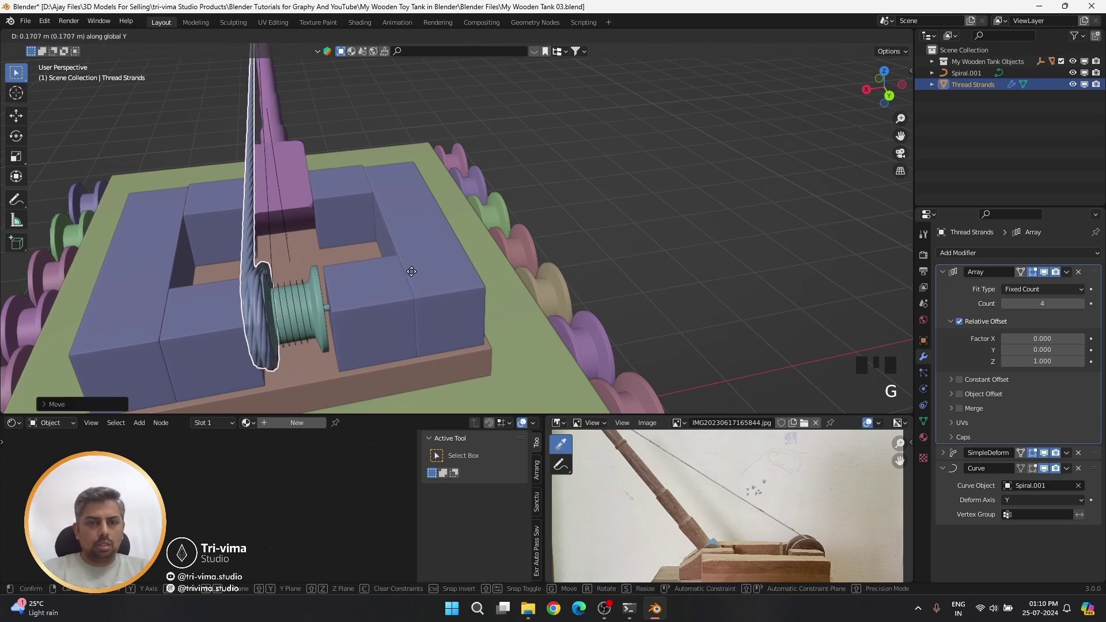
left_click(405, 276)
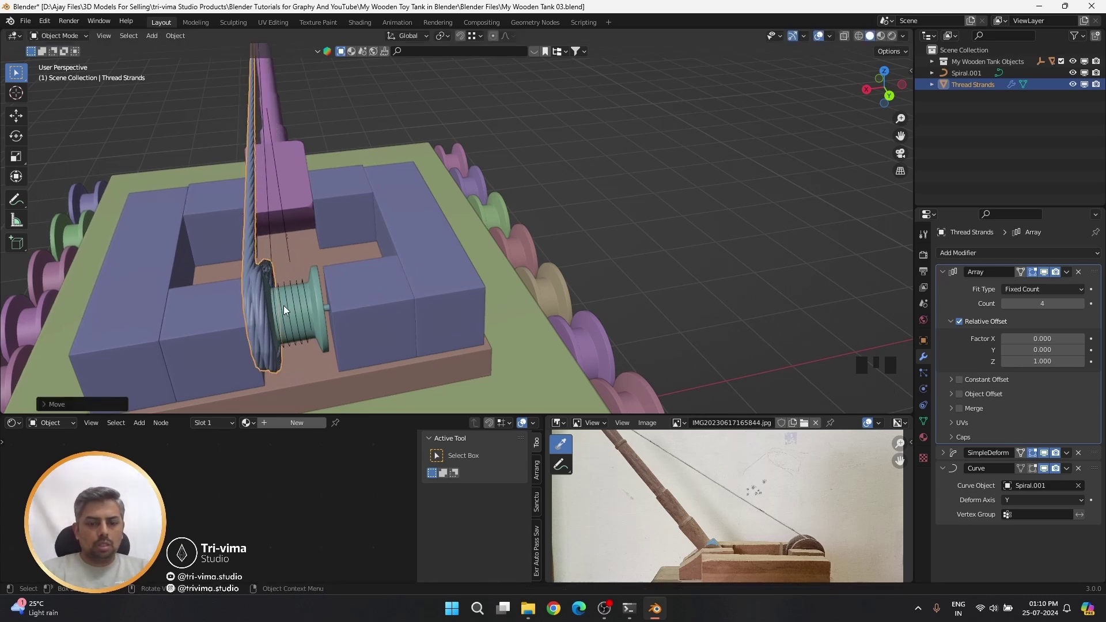
key("g")
key("x")
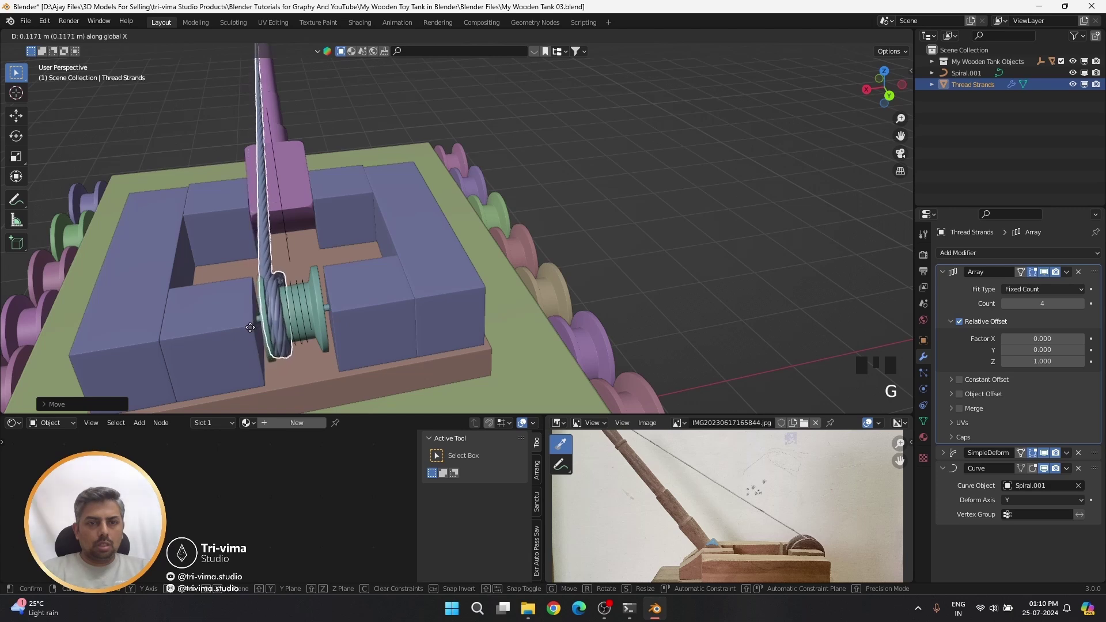
left_click(238, 337)
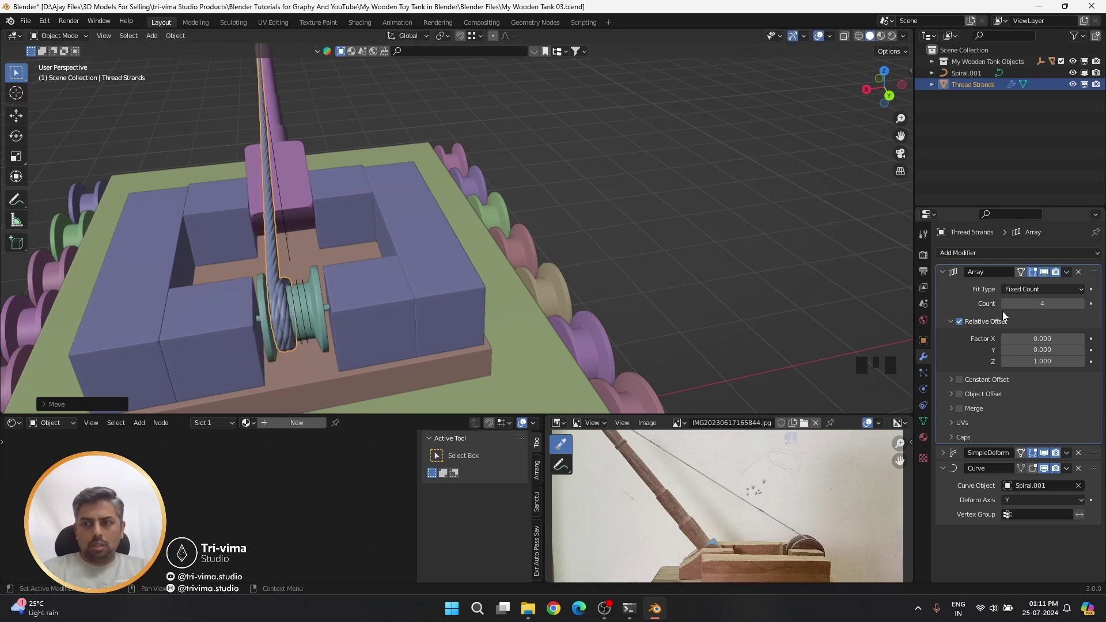
- Slide Thread Strands about 4.8 m in the negative Z direction so the thread winds around the full spool
key("g")
key("z")
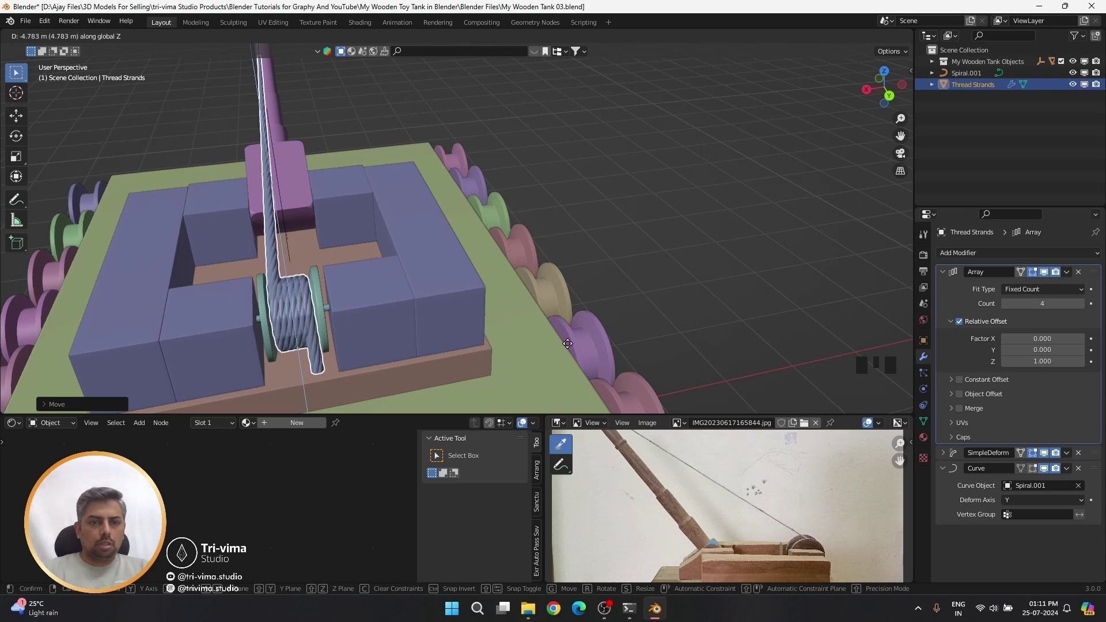
left_click(562, 324)
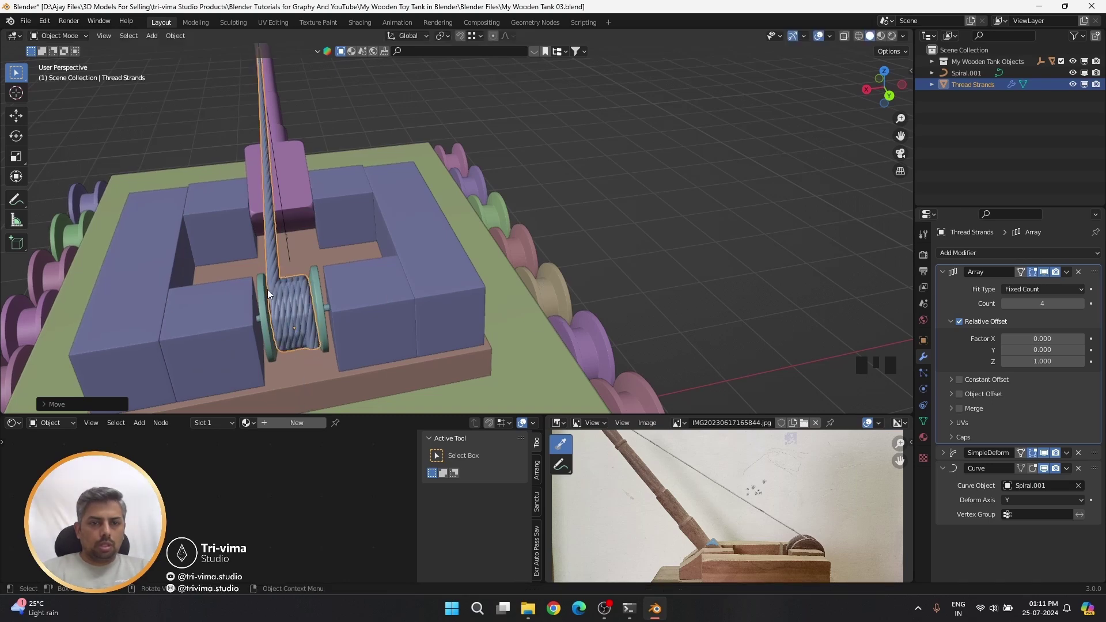
- Try setting the handle type of Spiral.001's curve points at the spool coil
middle_click_drag(267, 289, 394, 278)
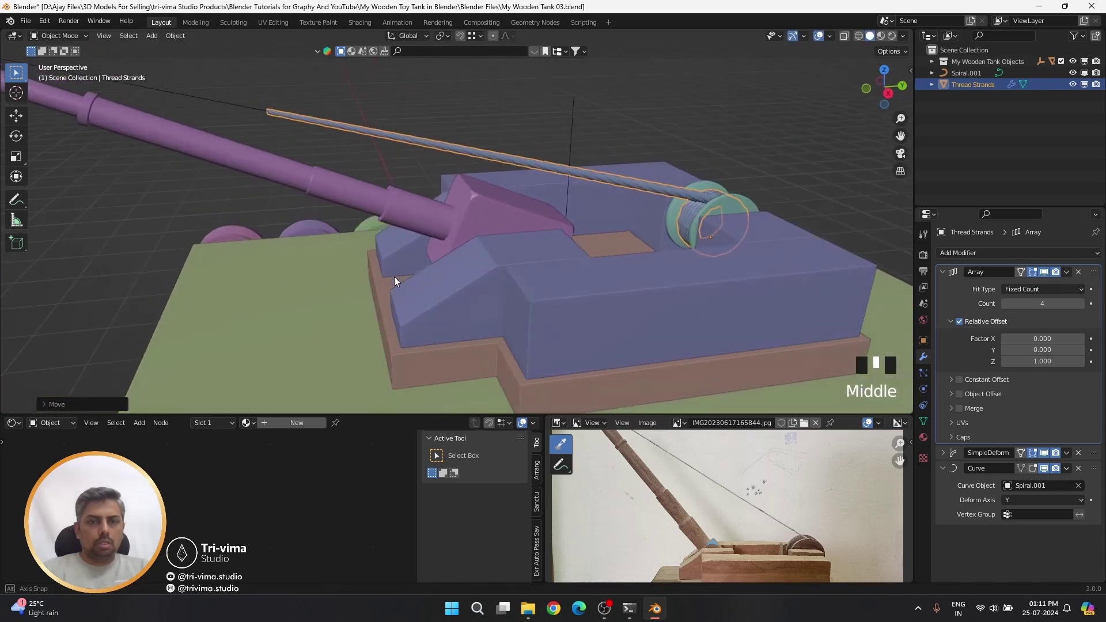
key("Tab")
key("Tab")
left_click(185, 95)
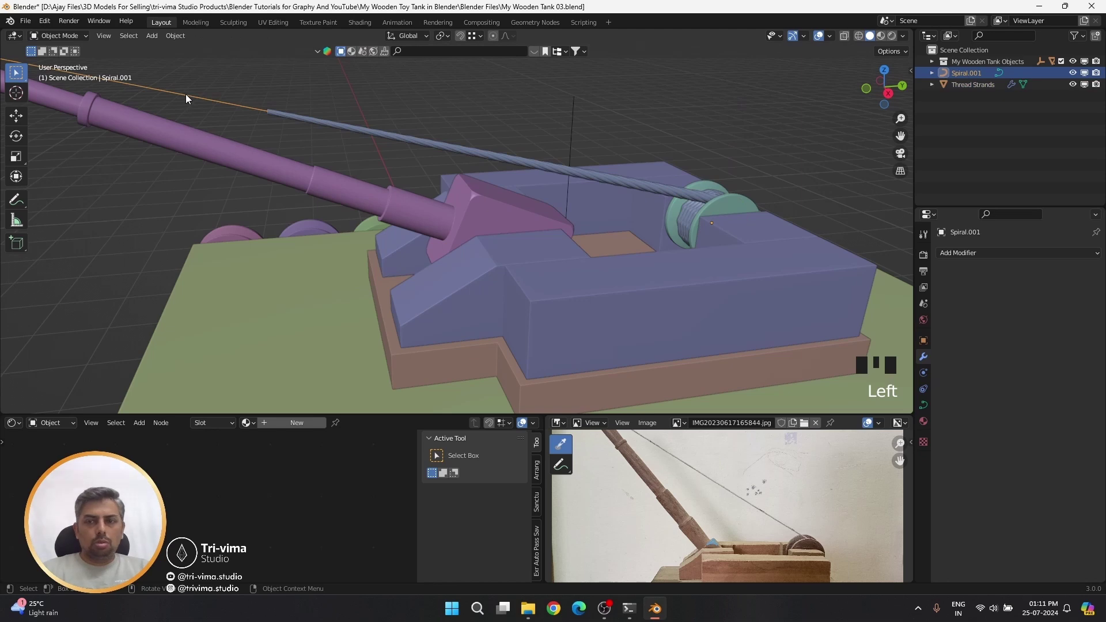
key("Tab")
right_click(186, 94)
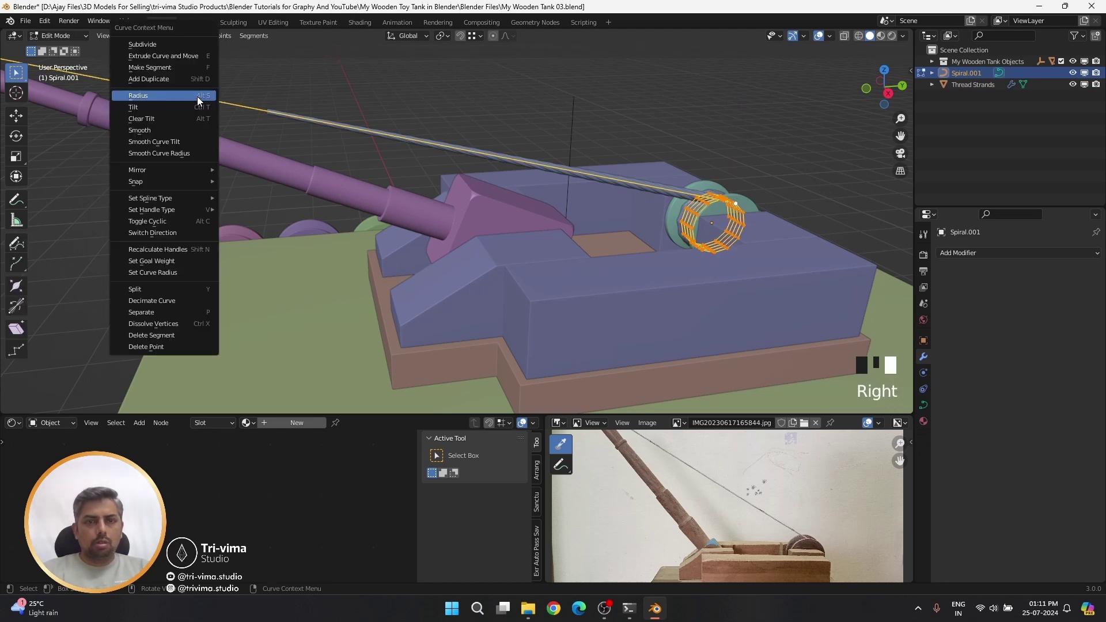
left_click(243, 208)
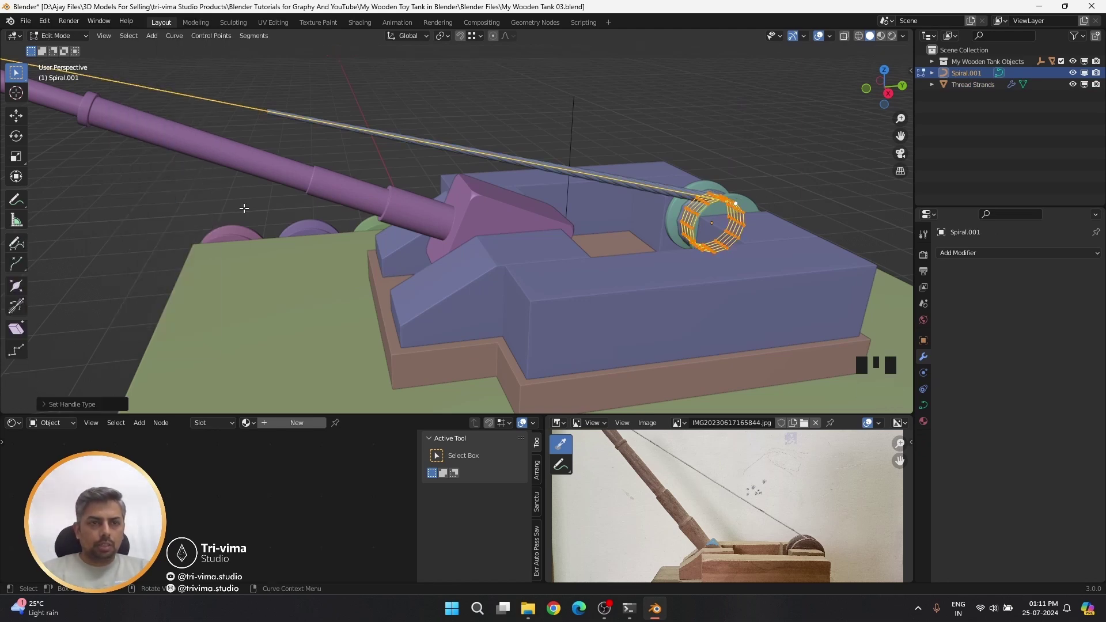
key("Tab")
- Enable Merge in Thread Strands' Array modifier and apply its SimpleDeform twist modifier
left_click(495, 154)
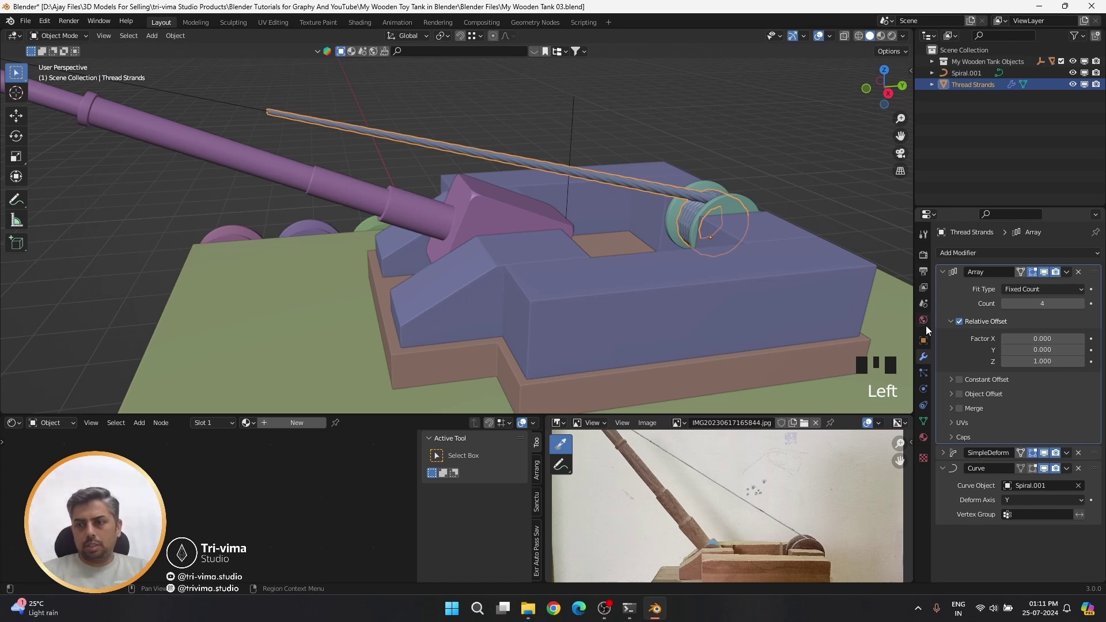
left_click(957, 408)
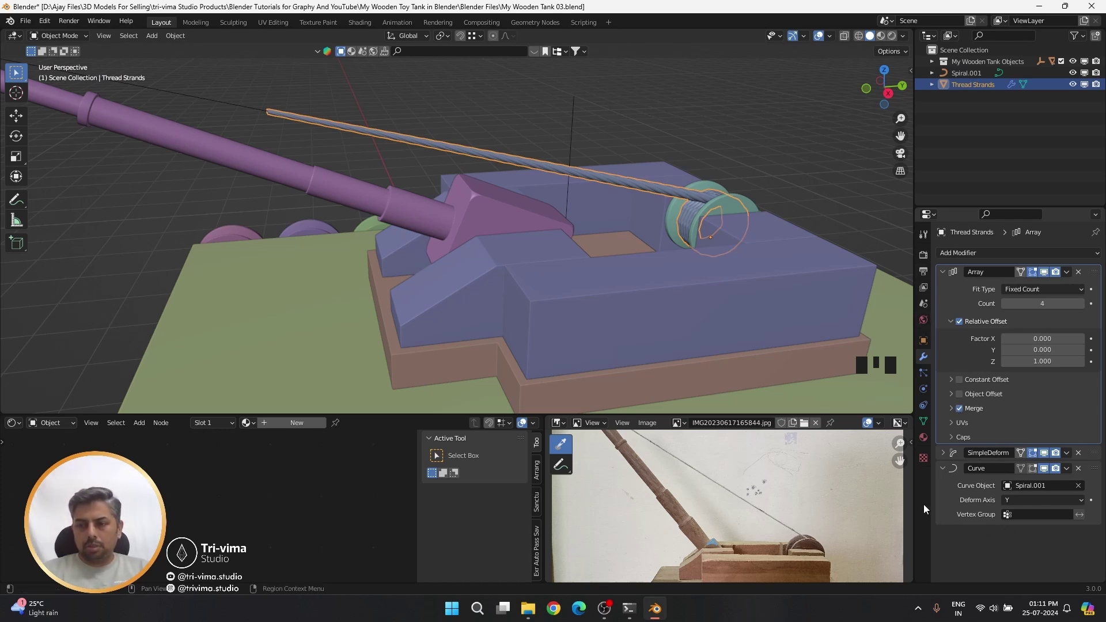
left_click(942, 453)
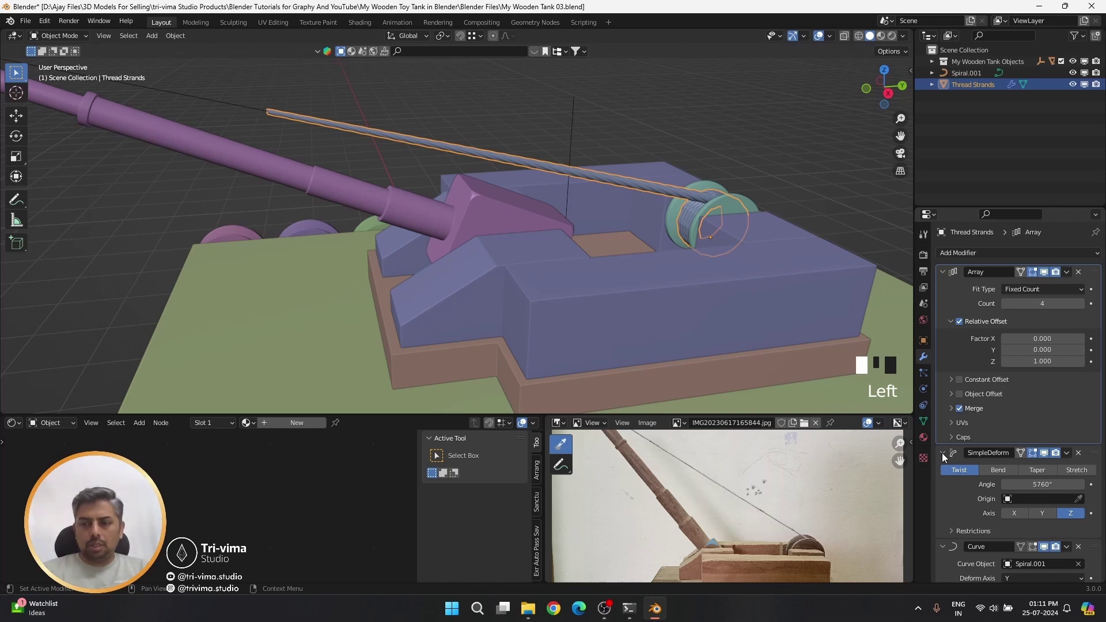
left_click(1066, 453)
left_click(1013, 468)
key("Tab")
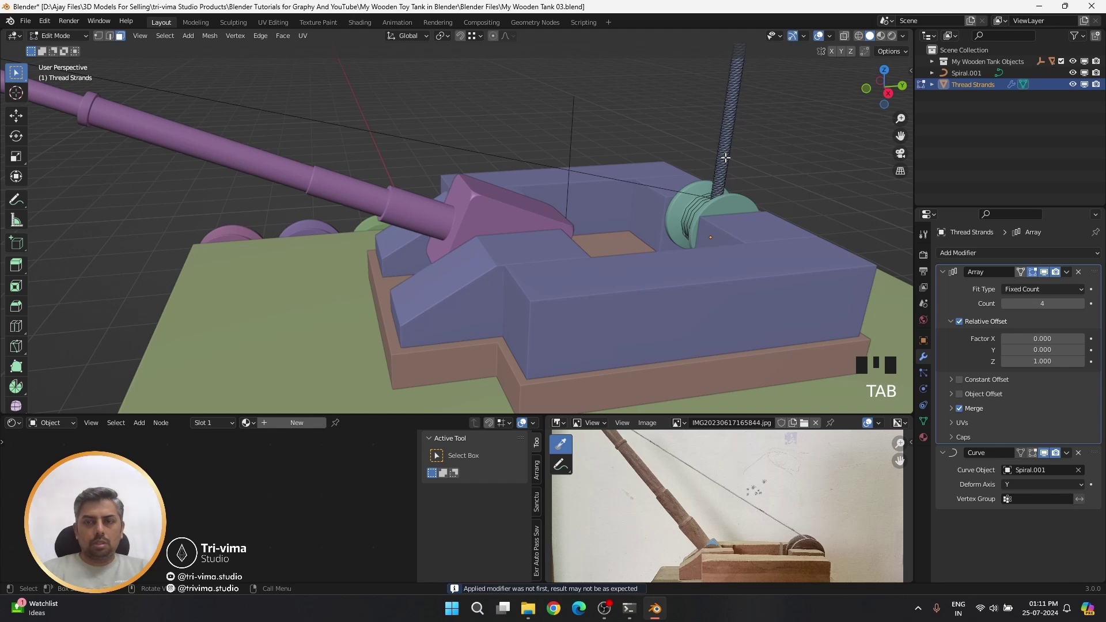
key("Tab")
- Set the Thread Strands Array count to 6 so the thread extends along the curve to the barrel
left_click(1081, 303)
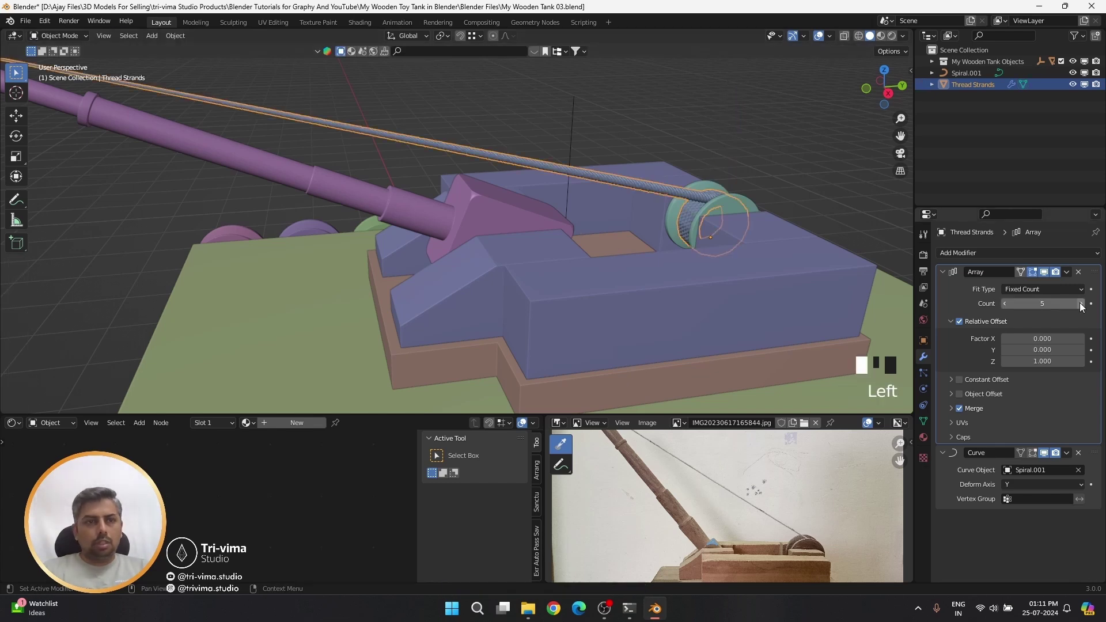
middle_click_drag(271, 144, 368, 242, "shift")
left_click(1081, 303)
middle_click_drag(403, 295, 397, 271)
- Edit Spiral.001 and fatten the radius of its curve points at the barrel coil to thicken the thread
key("Tab")
key("Tab")
left_click(340, 193)
key("Tab")
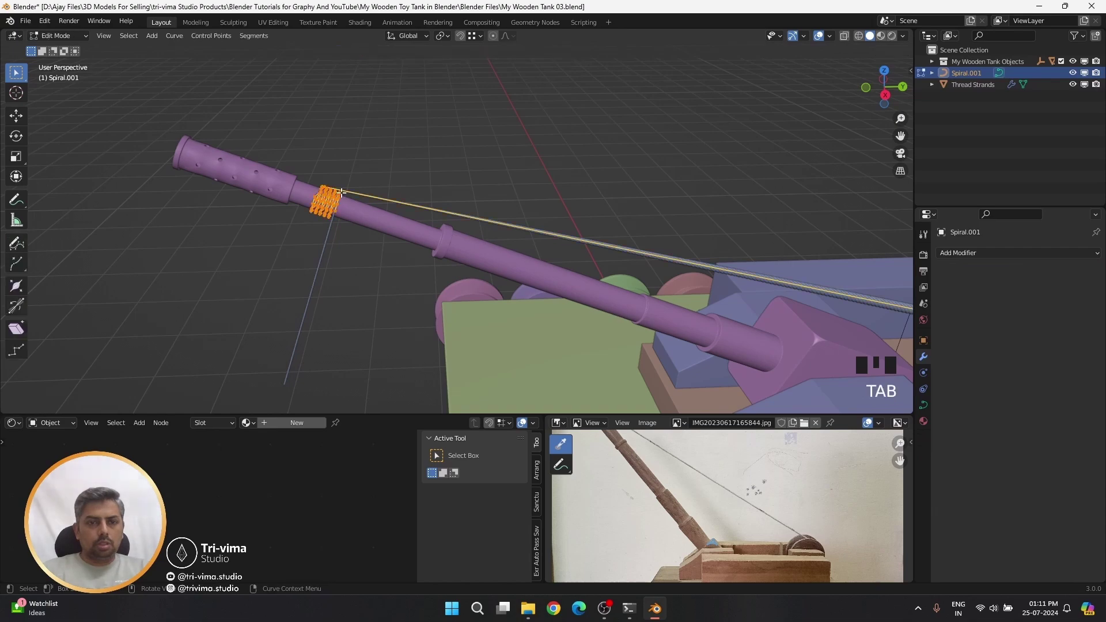
scroll(340, 192, "up", 4)
middle_click_drag(271, 247, 382, 252, "shift")
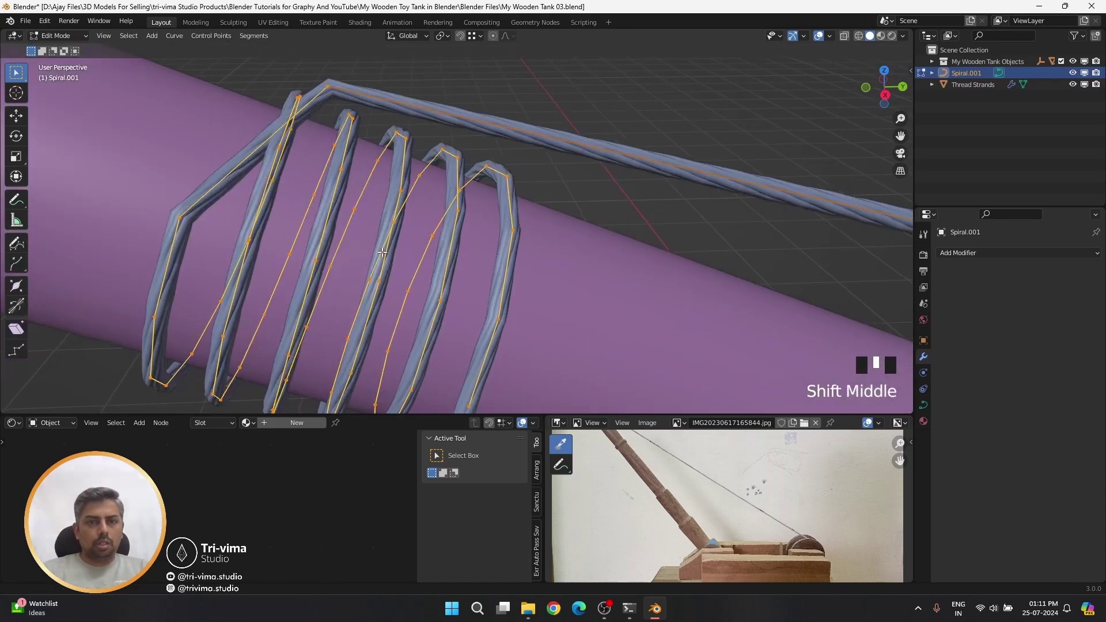
key("alt+s")
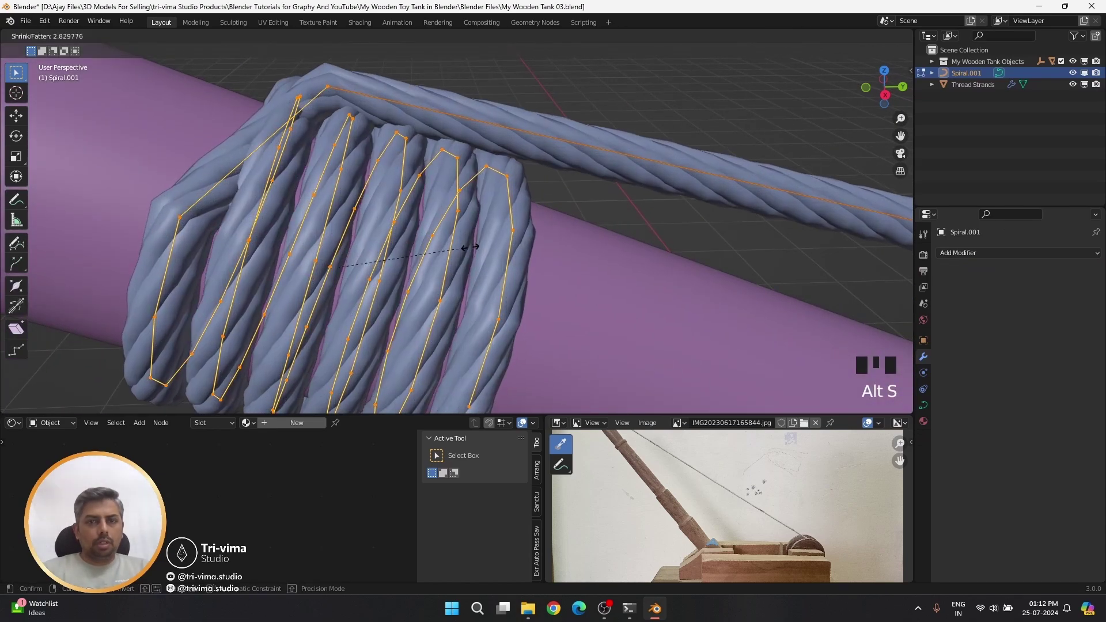
left_click(529, 242)
- Shrink the radius of Spiral.001's curve points around the spool coil so the thread is thinner there
middle_click_drag(529, 241, 1079, 181, "shift")
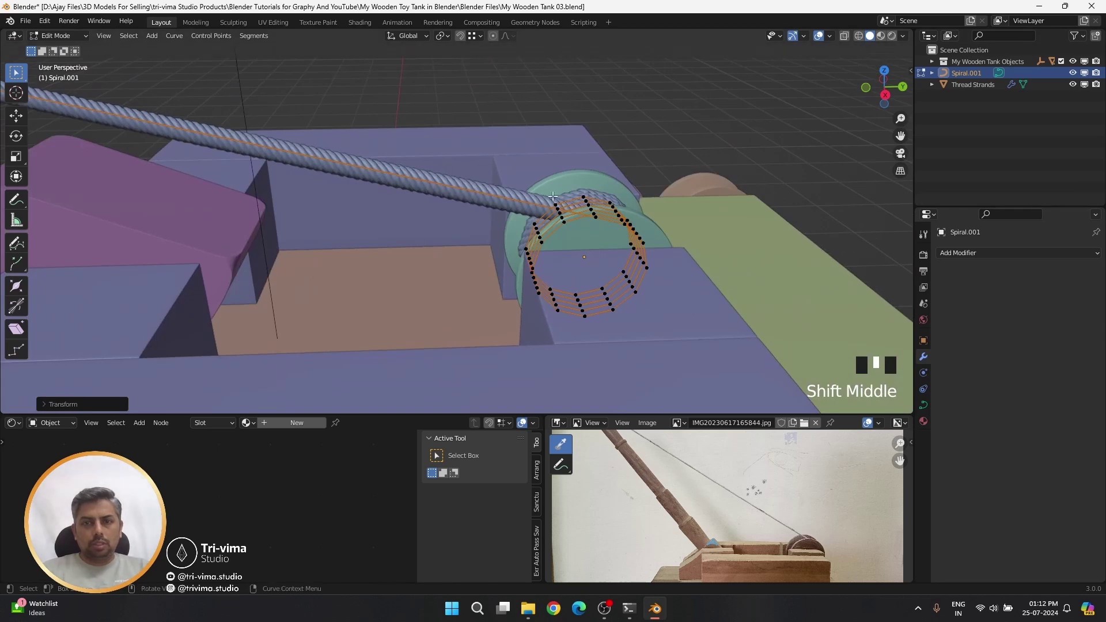
left_click(733, 382)
key("a")
key("alt+s")
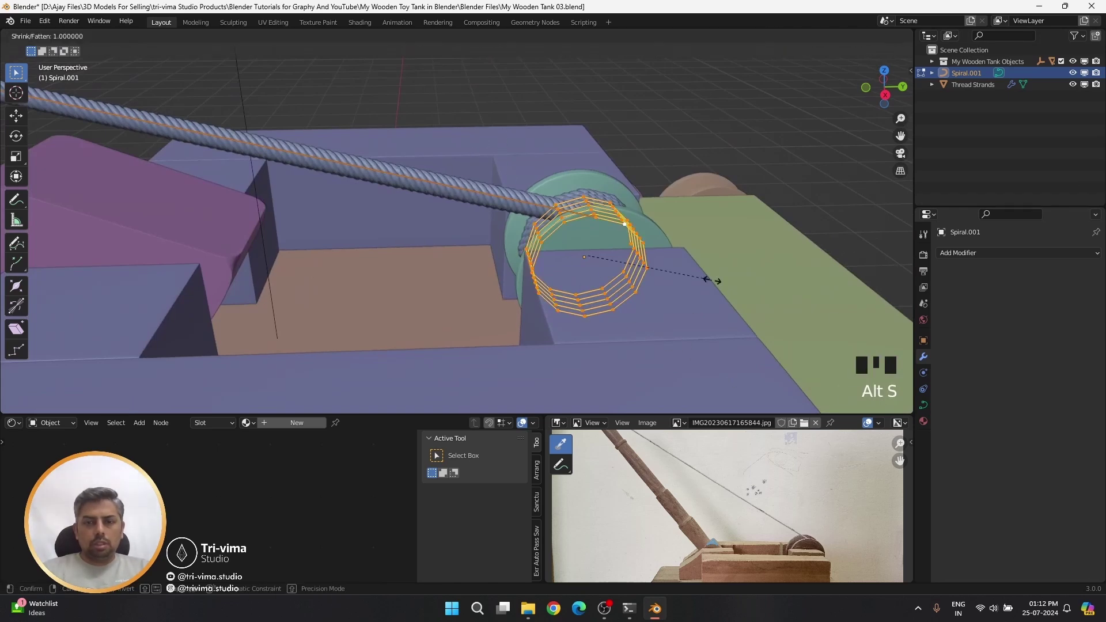
left_click(633, 273)
middle_click_drag(704, 295, 650, 232)
scroll(390, 277, "down", 2)
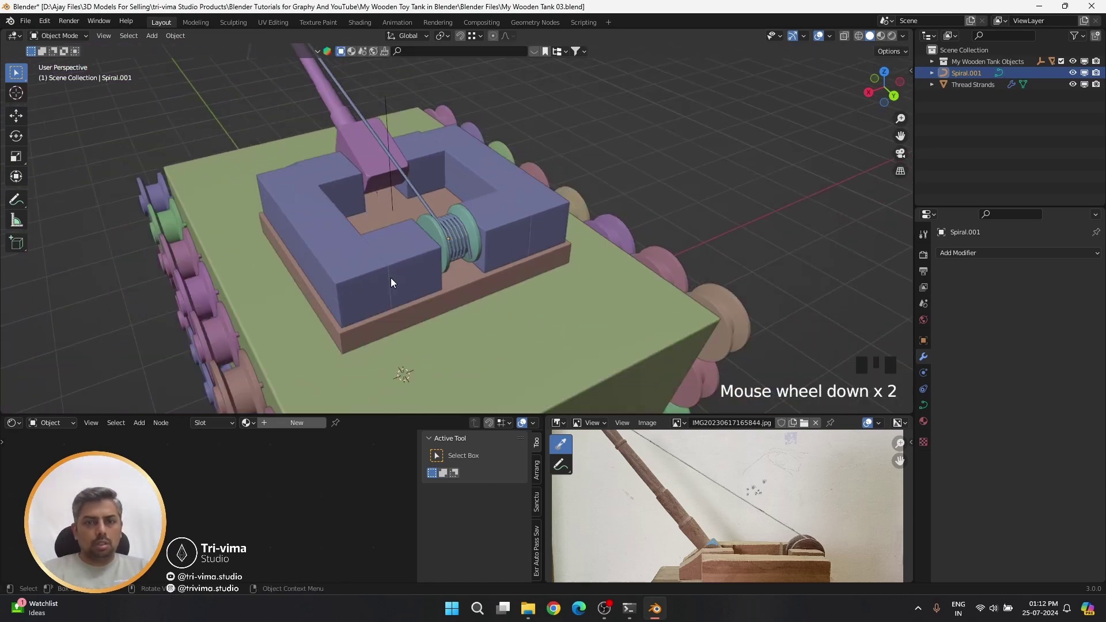
- Scale the radius of the barrel coil's curve points by about 0.72 and leave edit mode
middle_click_drag(390, 278, 331, 306, "shift")
key("alt+s")
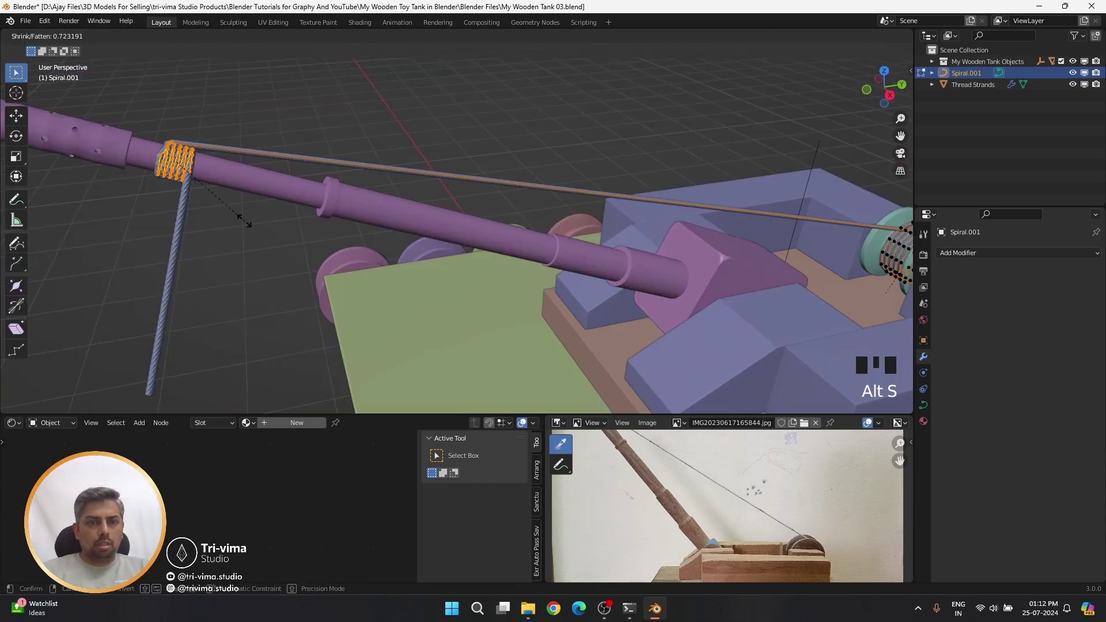
left_click(222, 242)
key("Tab")
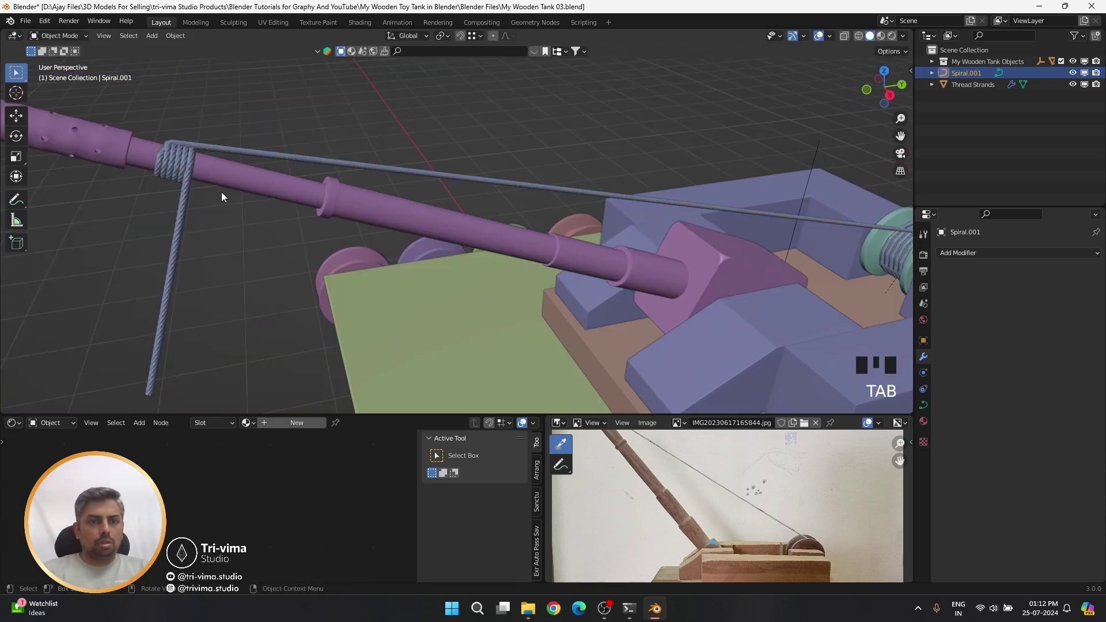
- Try the Aligned handle type on Spiral.001's curve points at the barrel coil
scroll(221, 192, "down", 2)
middle_click_drag(219, 197, 258, 212, "shift")
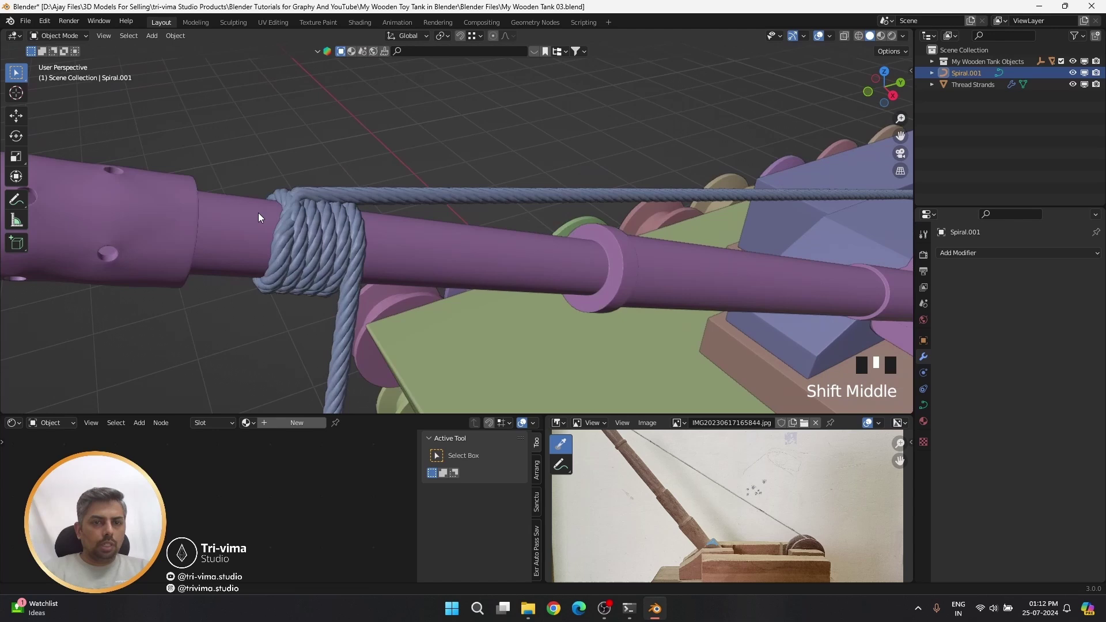
left_click(307, 195)
left_click(308, 195)
key("Tab")
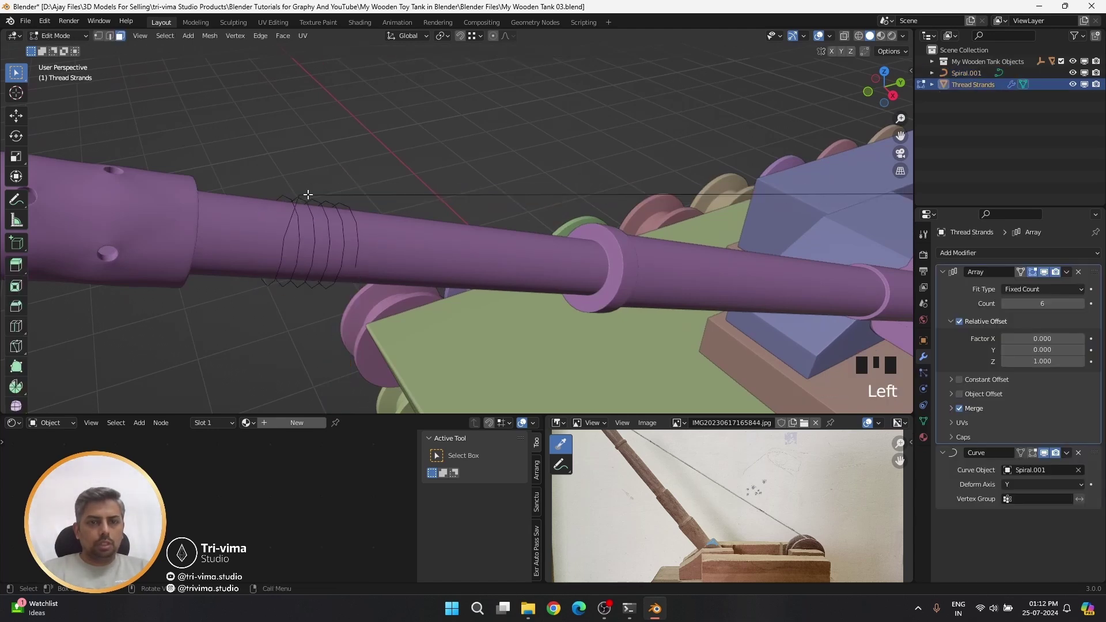
key("Tab")
left_click(308, 195)
key("Tab")
middle_click_drag(308, 194, 309, 230)
right_click(309, 230)
mouse_move(309, 230)
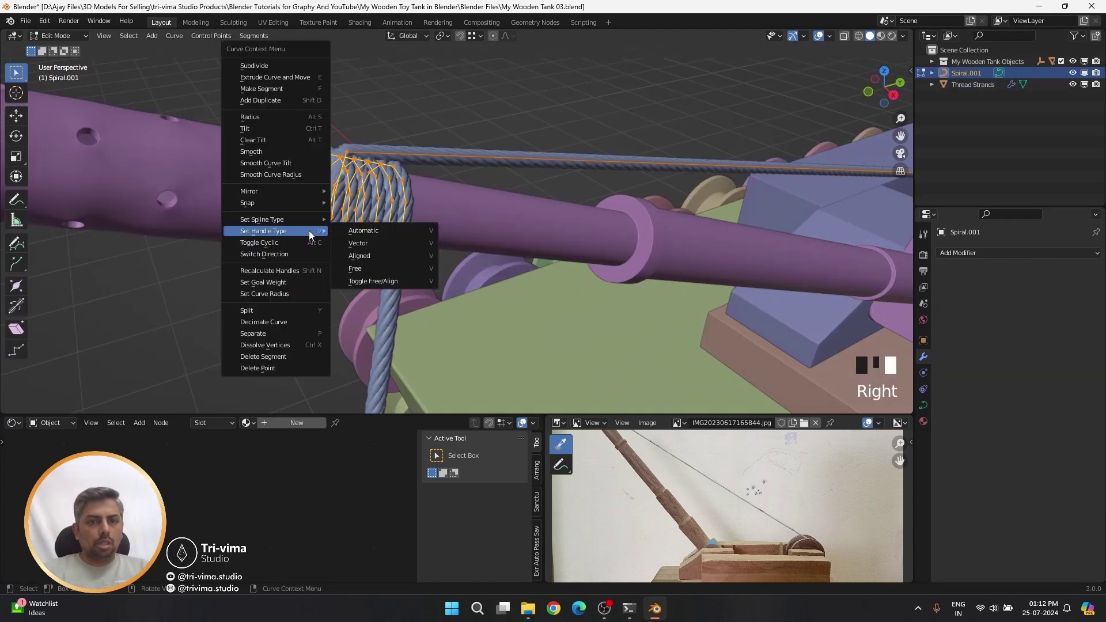
left_click(361, 257)
- Convert the barrel coil's spline type to Bezier and set its handle type to Automatic to round the windings
right_click(335, 210)
mouse_move(333, 180)
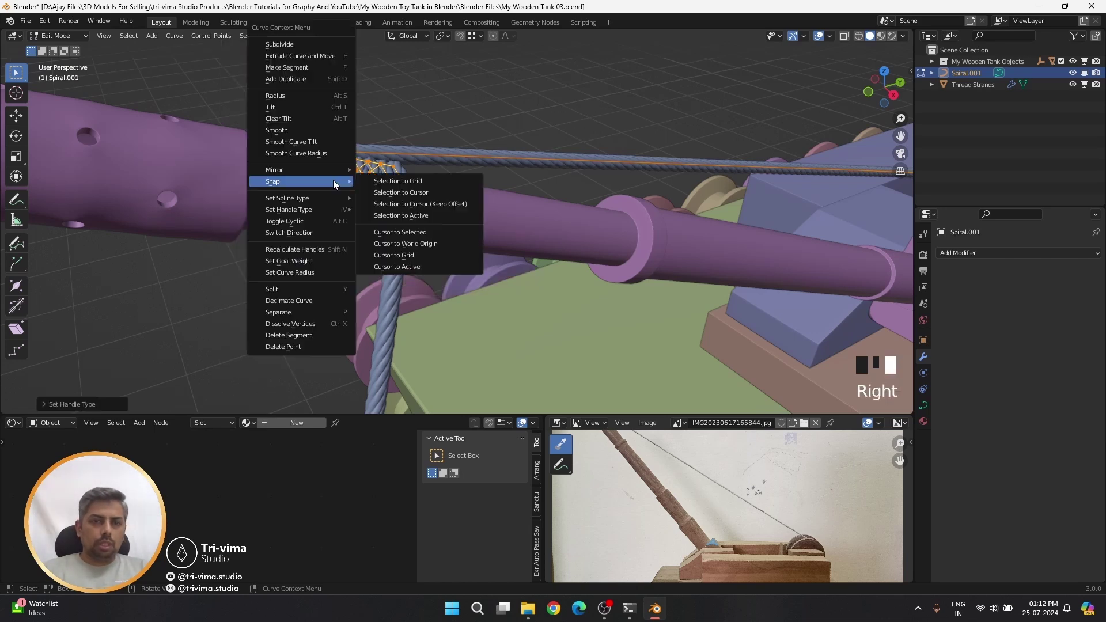
mouse_move(300, 201)
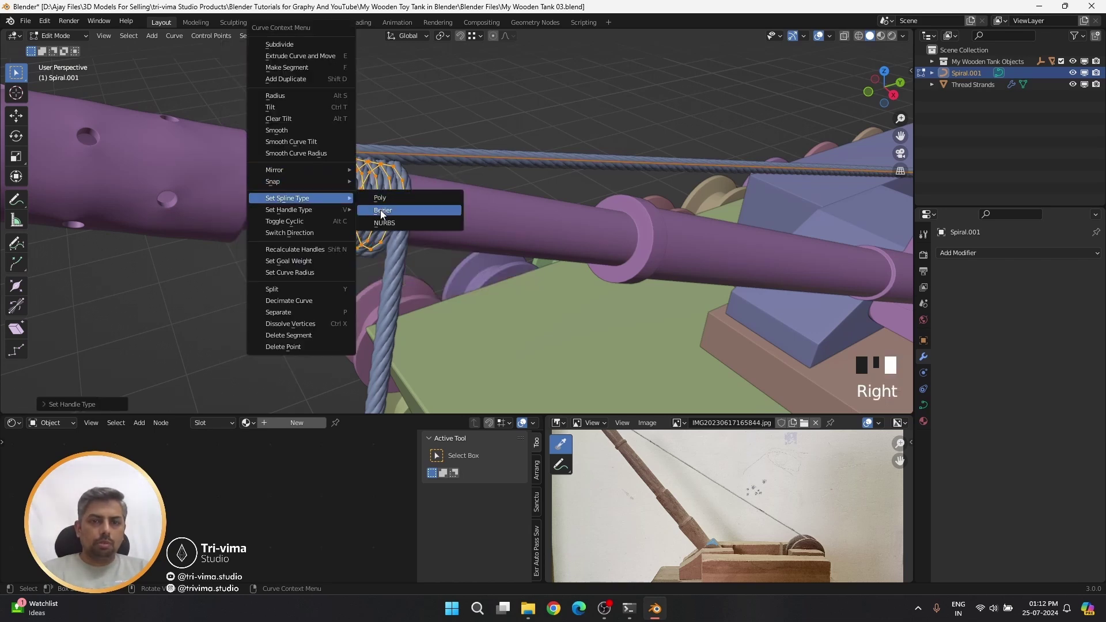
left_click(380, 210)
right_click(353, 184)
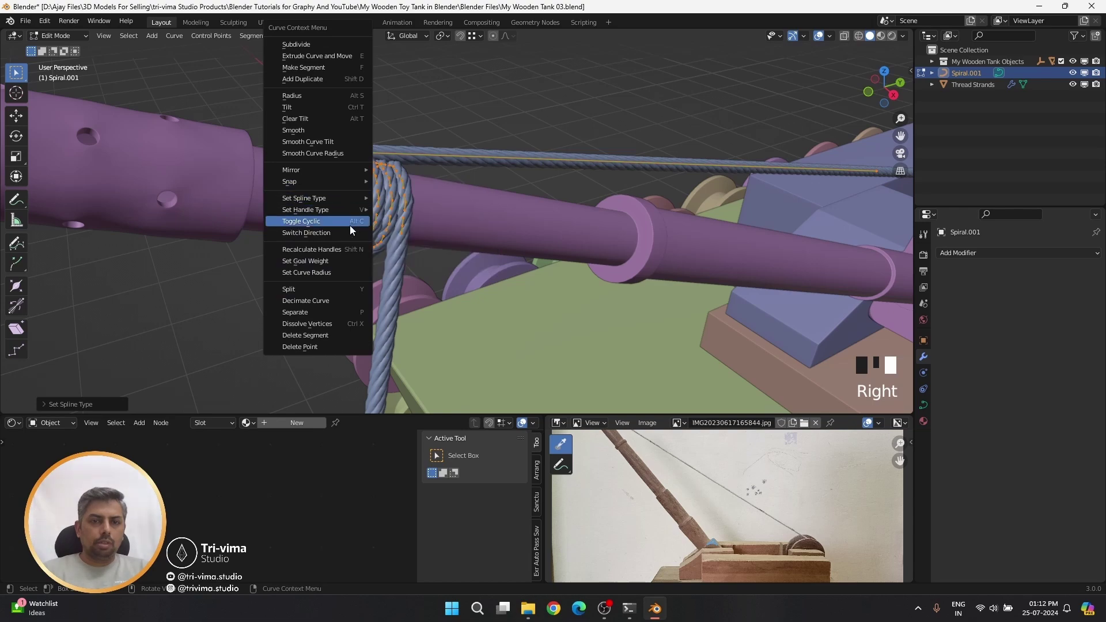
mouse_move(341, 209)
left_click(409, 211)
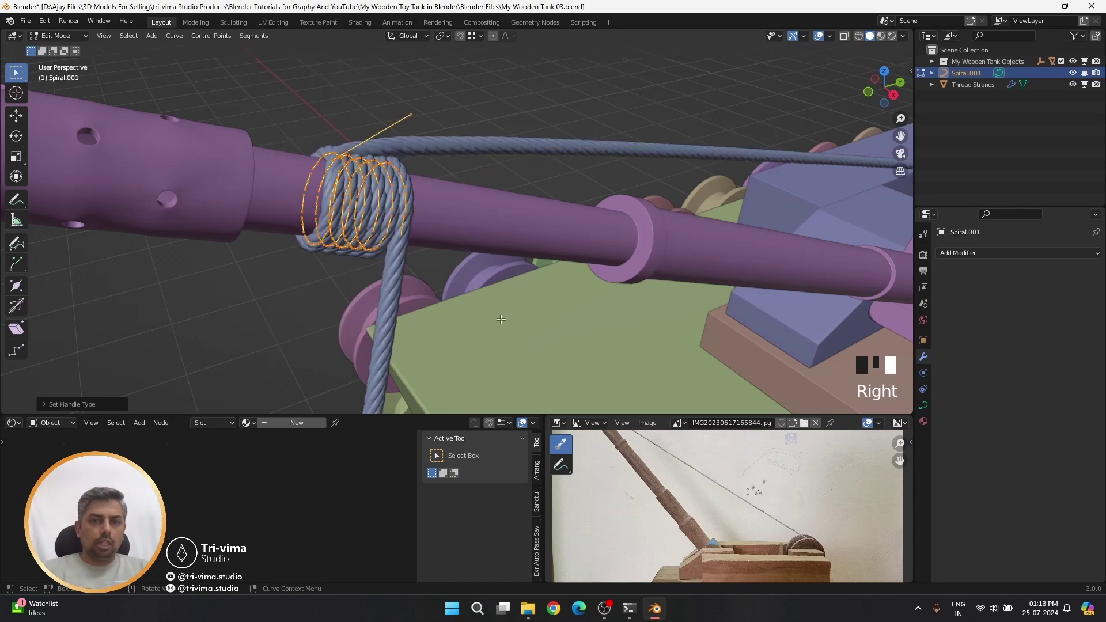
- Convert the spool coil's points to a Bezier spline and set their handle type for smooth windings
left_click(272, 311)
middle_click_drag(272, 310, 362, 280)
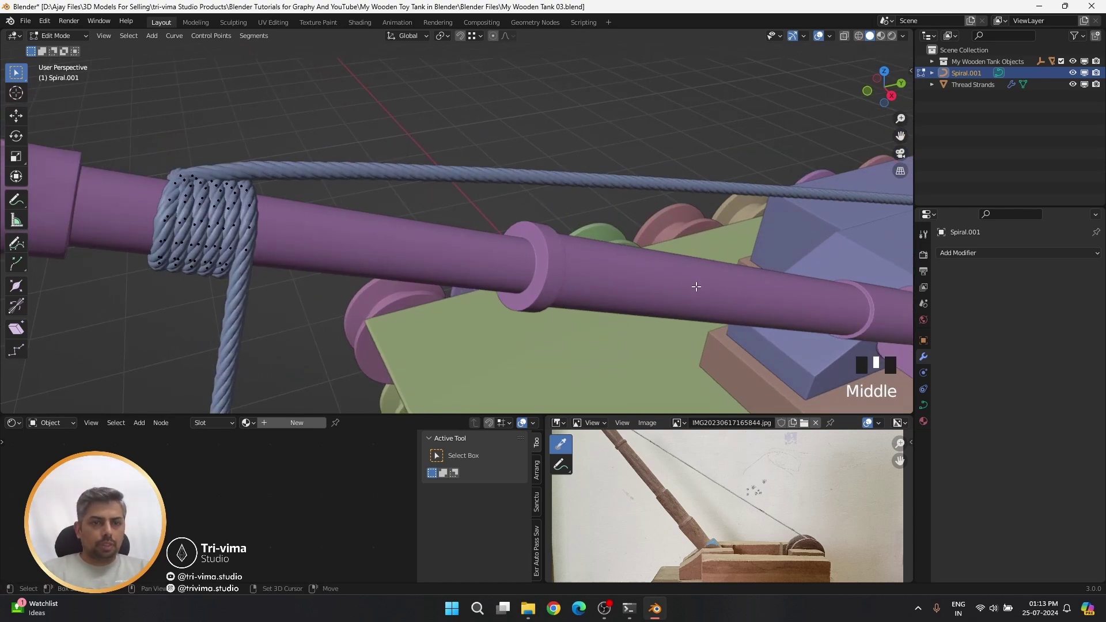
middle_click_drag(696, 287, 747, 407, "shift")
double_click(746, 408)
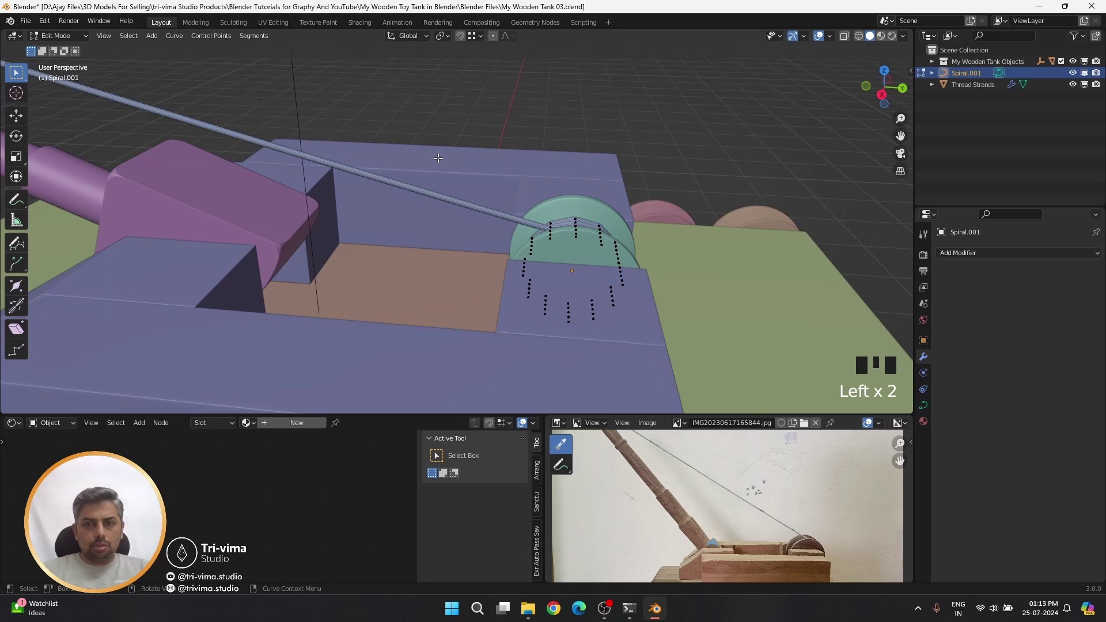
right_click(611, 242)
right_click(682, 258)
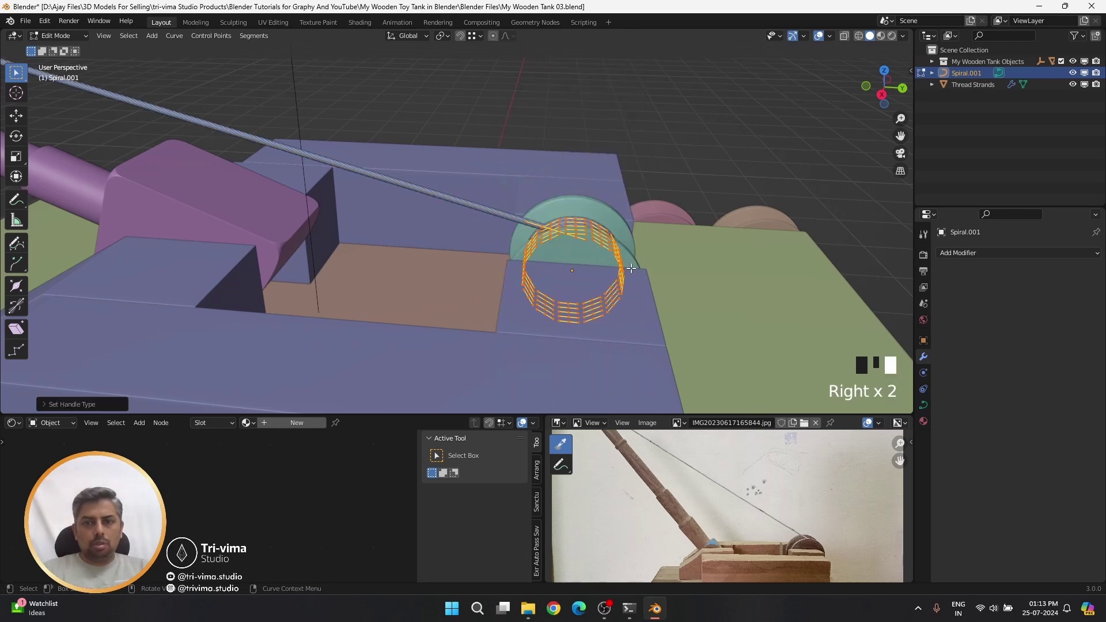
left_click(676, 168)
scroll(632, 270, "down", 2)
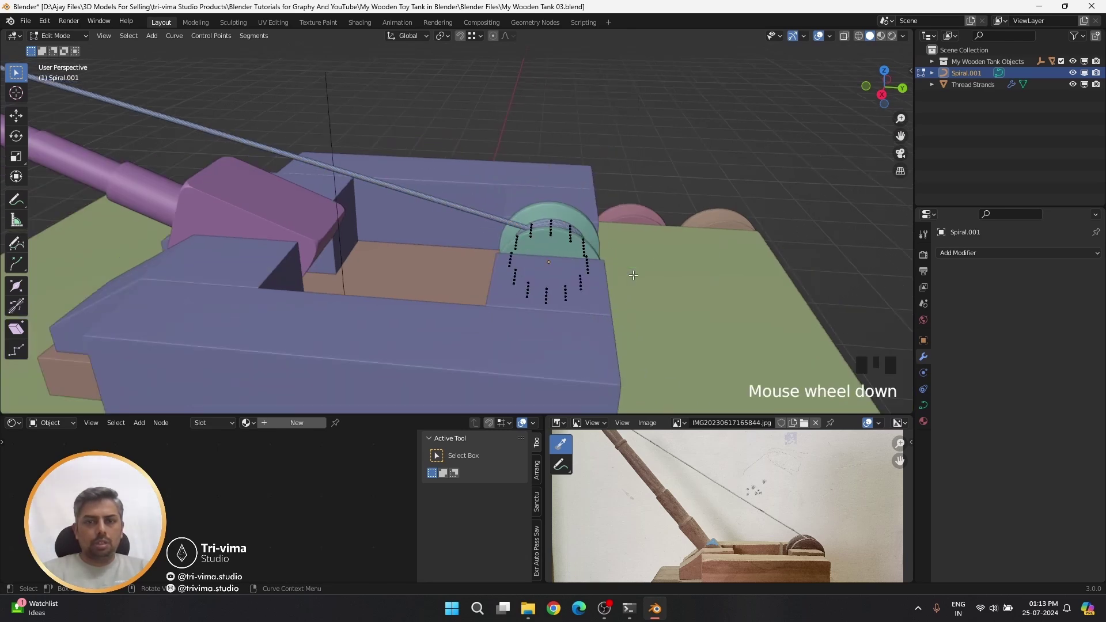
- Reopen the Spiral.001 curve for editing and focus on the barrel coil's curve points
middle_click_drag(632, 270, 365, 263, "shift")
scroll(340, 219, "up", 2)
scroll(335, 203, "up", 1)
key("Tab")
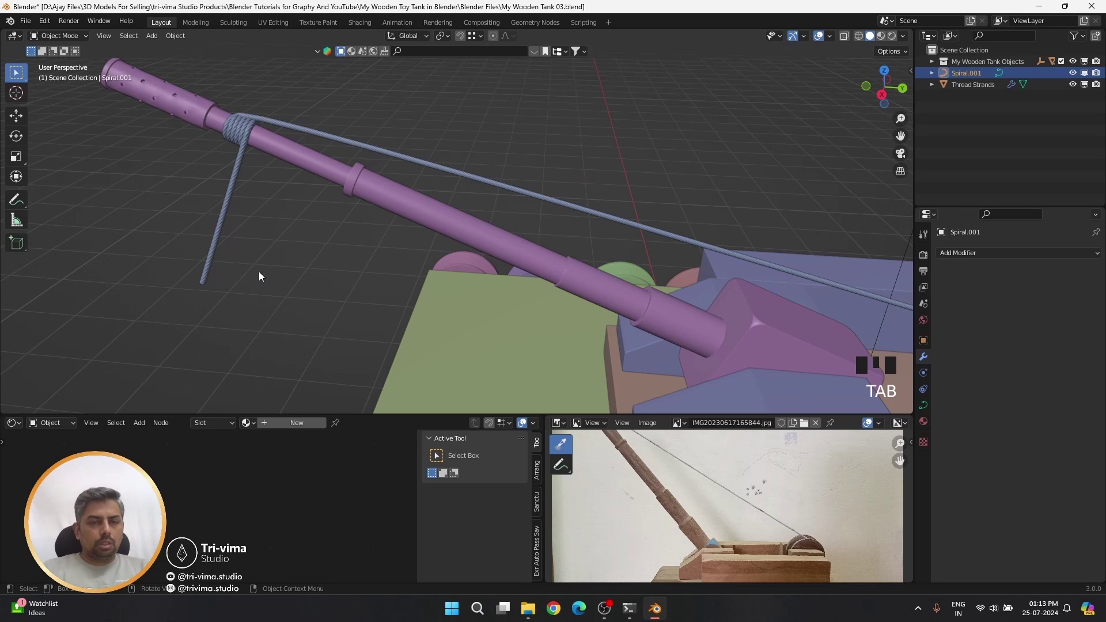
left_click(230, 193)
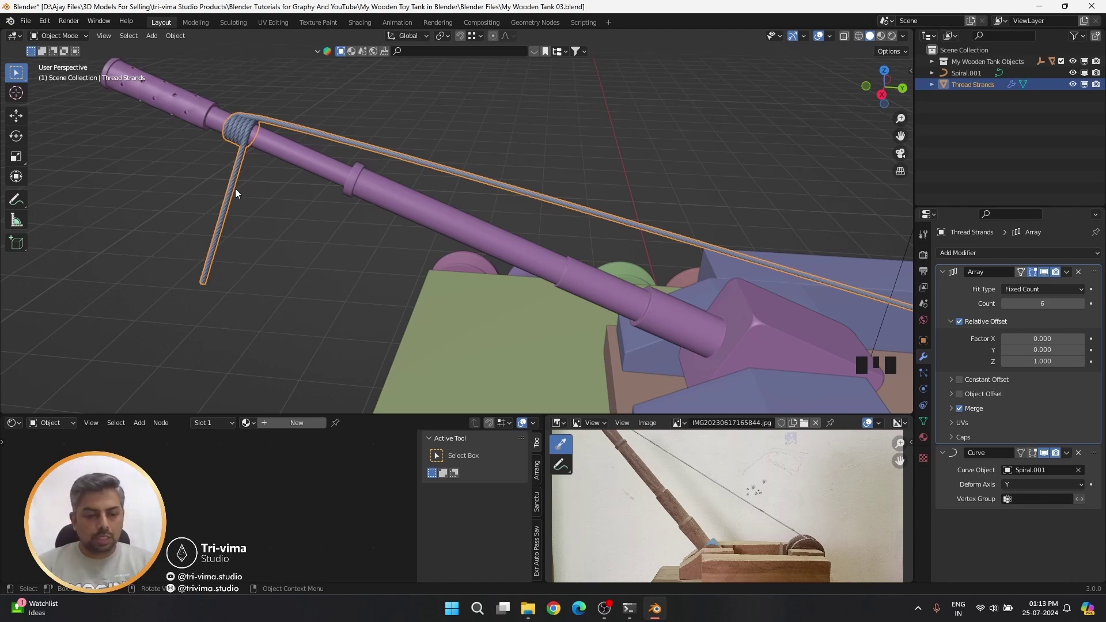
left_click(239, 131)
key("Tab")
key("KP_Decimal")
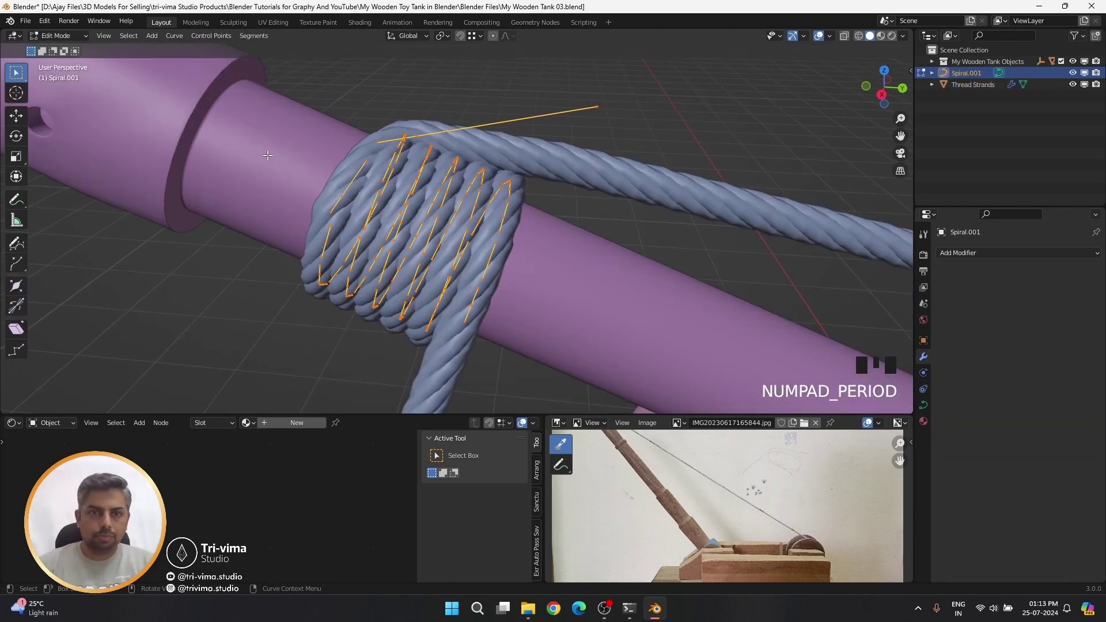
- Move the curve points between the straight line and the barrel coil above the windings to form an arched knot loop
middle_click_drag(391, 242, 383, 129)
key("g")
left_click(477, 180)
left_click(465, 164)
left_click_drag(382, 128, 455, 170)
key("g")
left_click(447, 149)
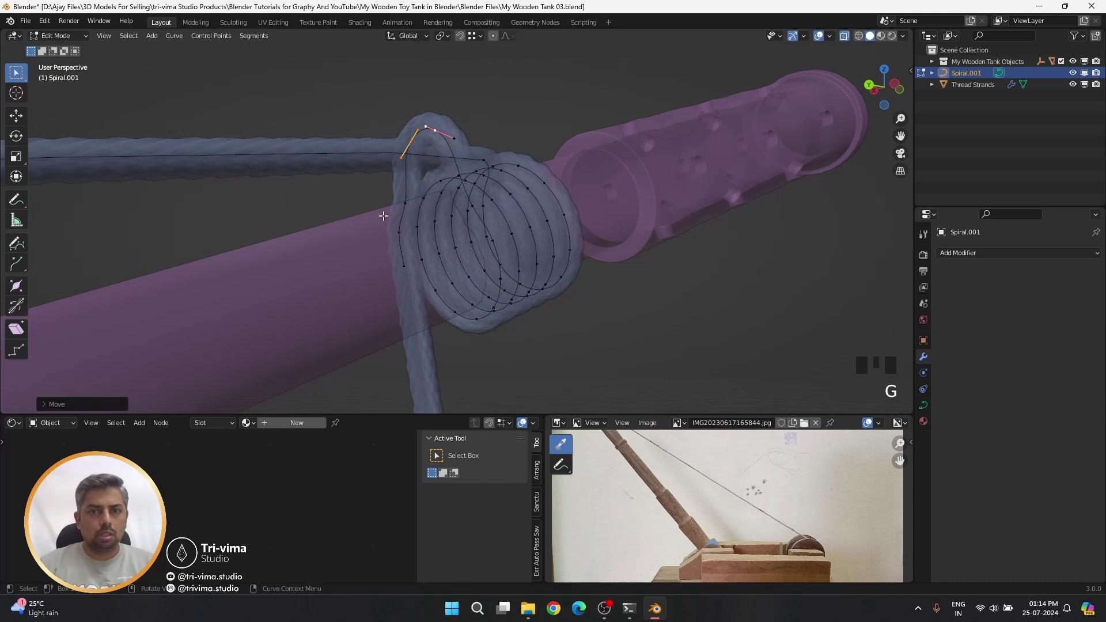
- Raise the curve point beside the knot loop's base and rotate its handles to a steeper angle
middle_click_drag(384, 216, 444, 209)
left_click(425, 205)
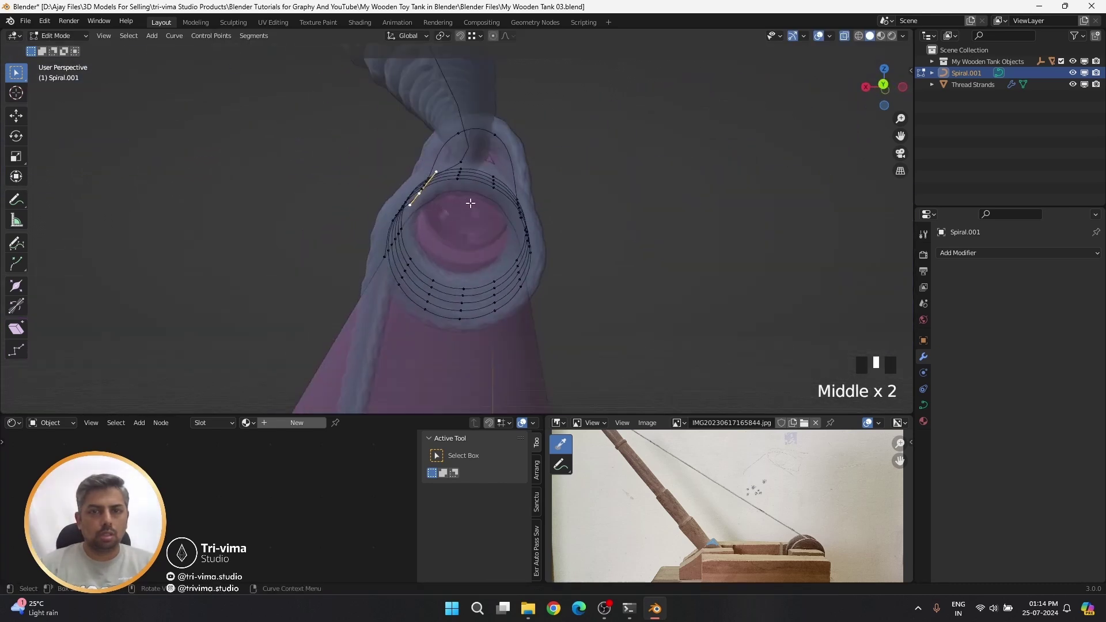
key("g")
left_click(488, 173)
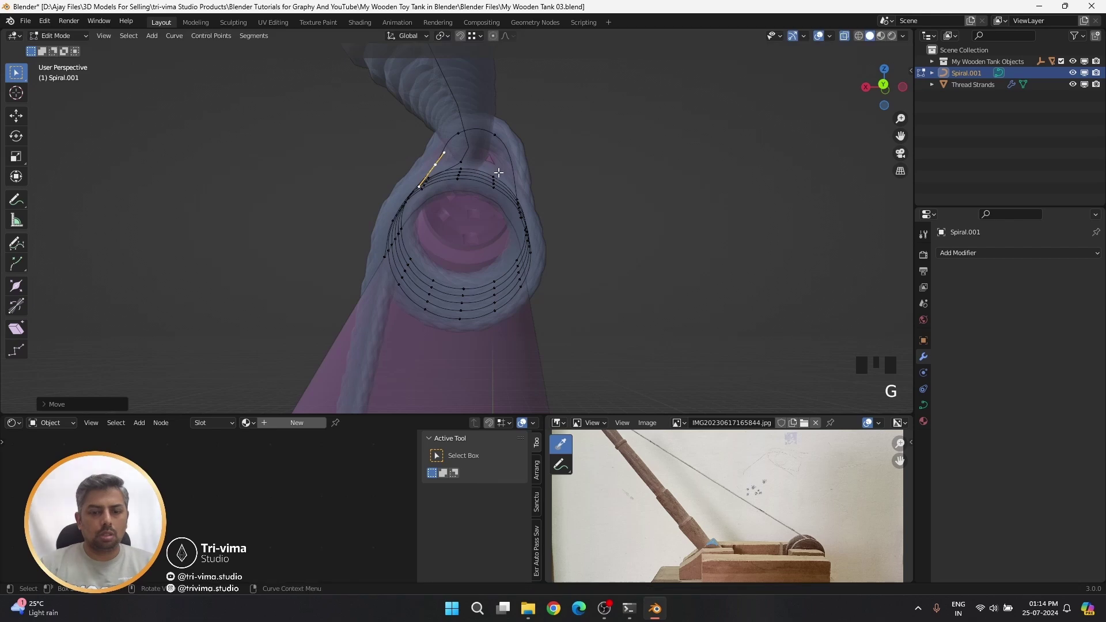
key("r")
left_click(493, 142)
middle_click_drag(493, 141, 440, 273)
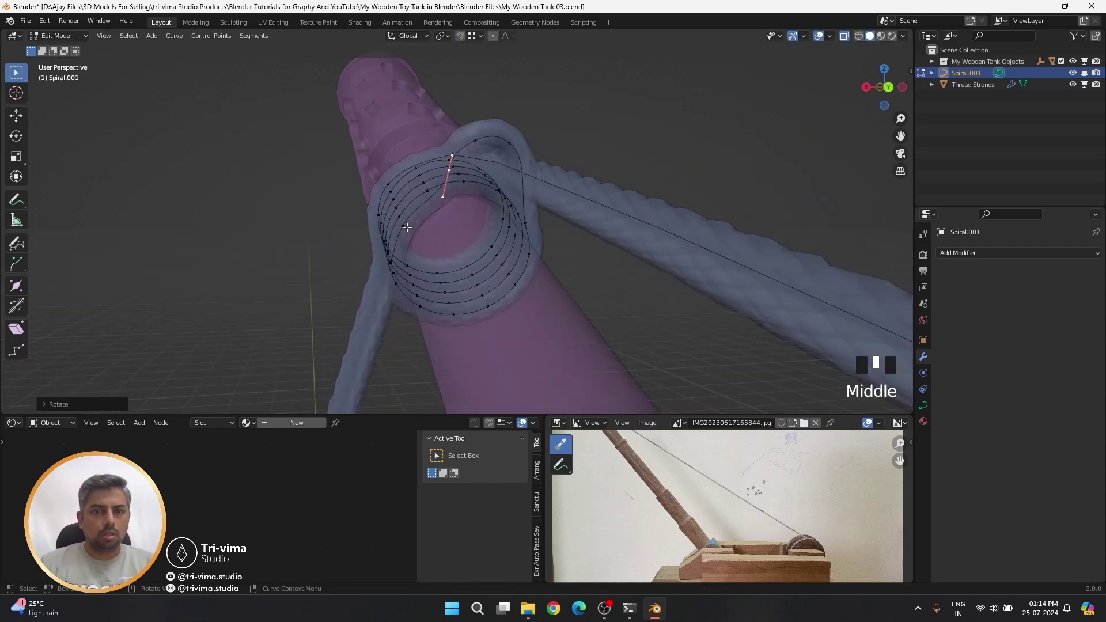
- Move the rotated curve point across to the opposite side of the loop, nudge the loop's side point, and turn off X-ray
mouse_move(407, 227)
middle_mouse_down()
mouse_move(447, 240)
mouse_move(407, 247)
mouse_move(387, 217)
middle_mouse_up()
key("g")
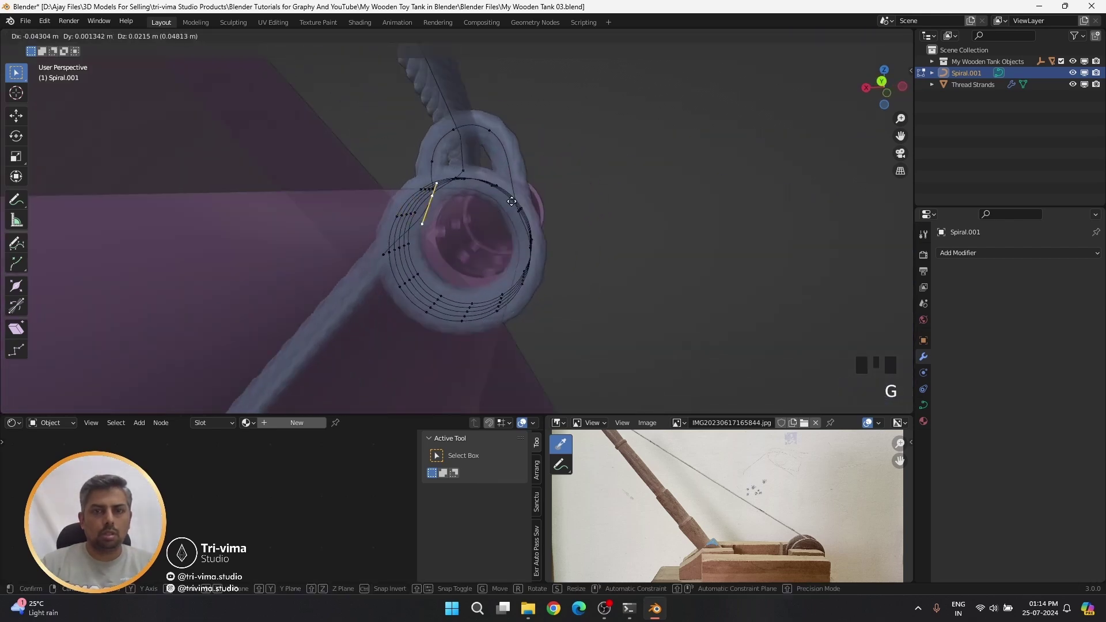
left_click(567, 188)
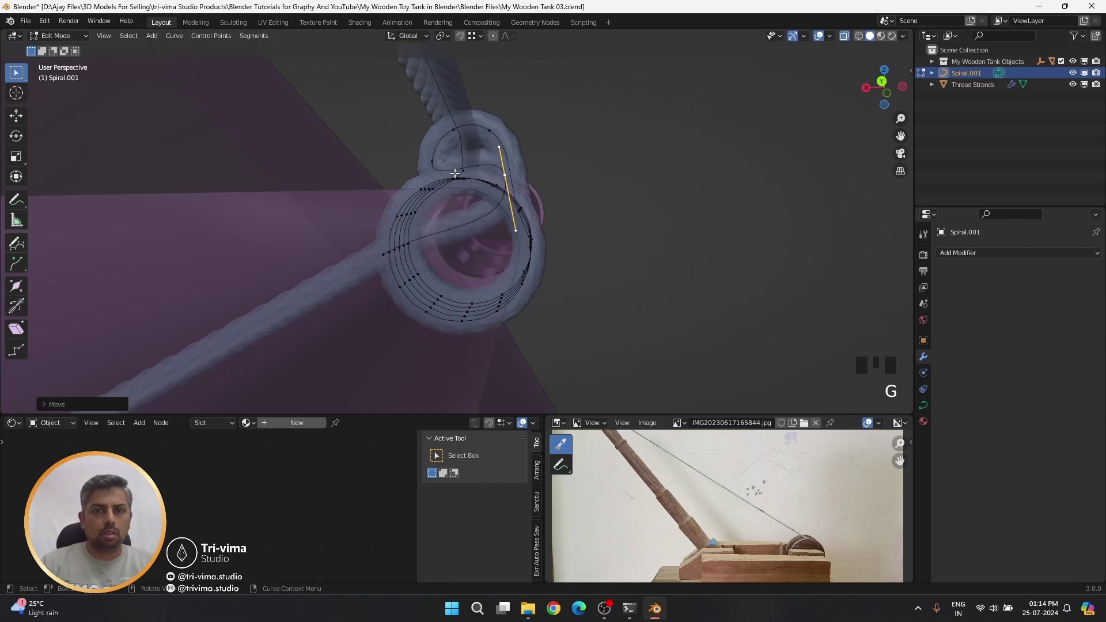
left_click(434, 162)
key("g")
left_click(439, 155)
middle_click_drag(452, 180, 468, 200)
key("alt+z")
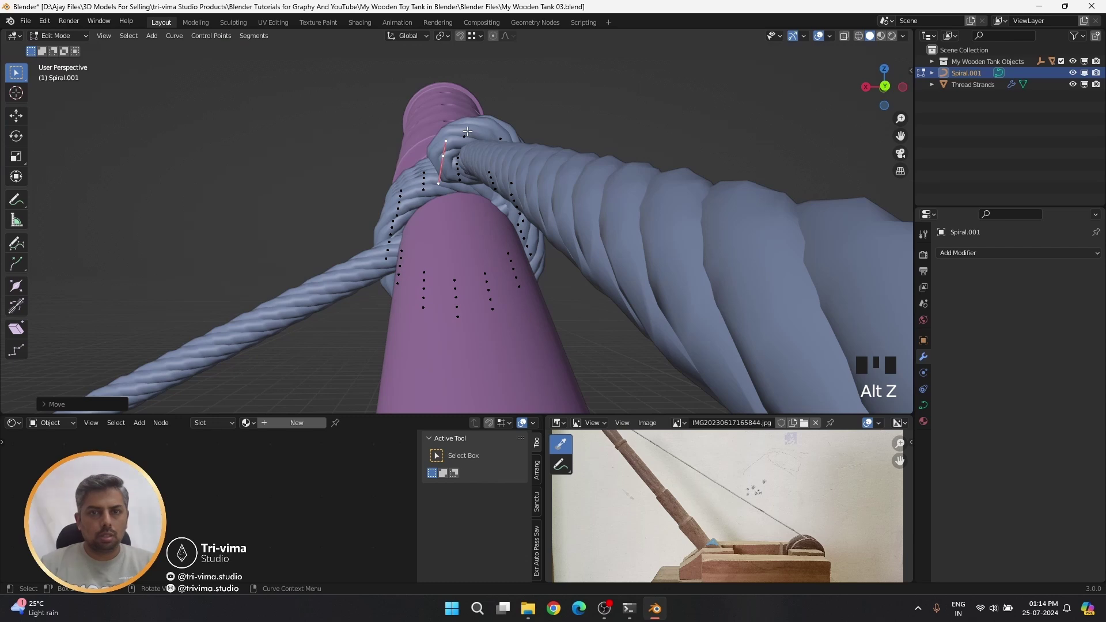
- Move the knot loop's top and side curve points outward to widen the loop around the straight thread
left_click(467, 131)
key("g")
left_click(493, 136)
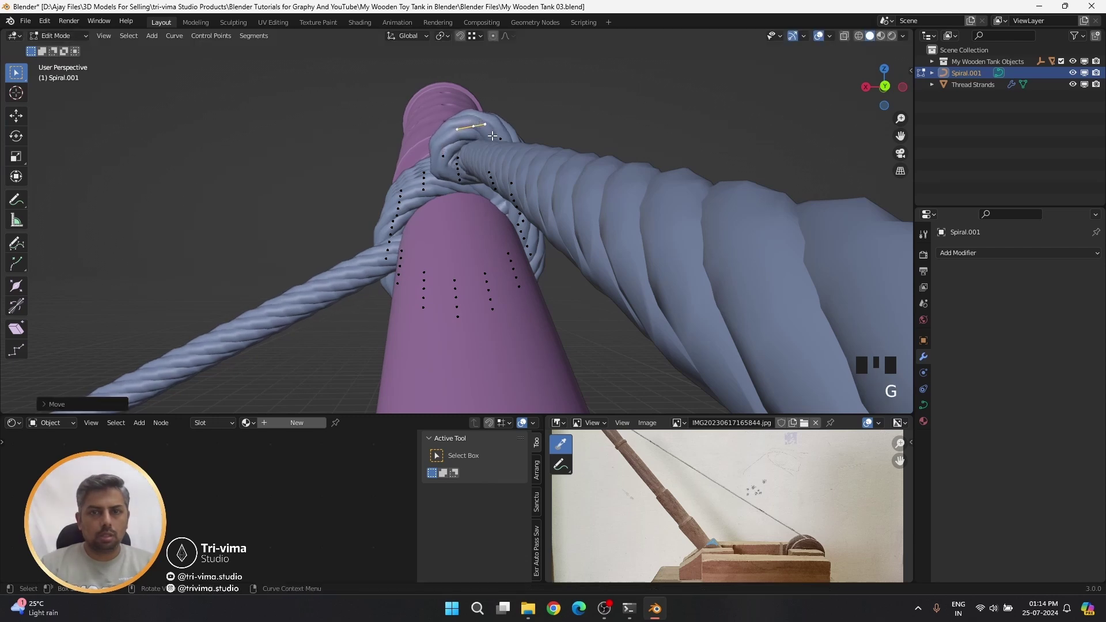
left_click(495, 131)
key("g")
left_click(507, 134)
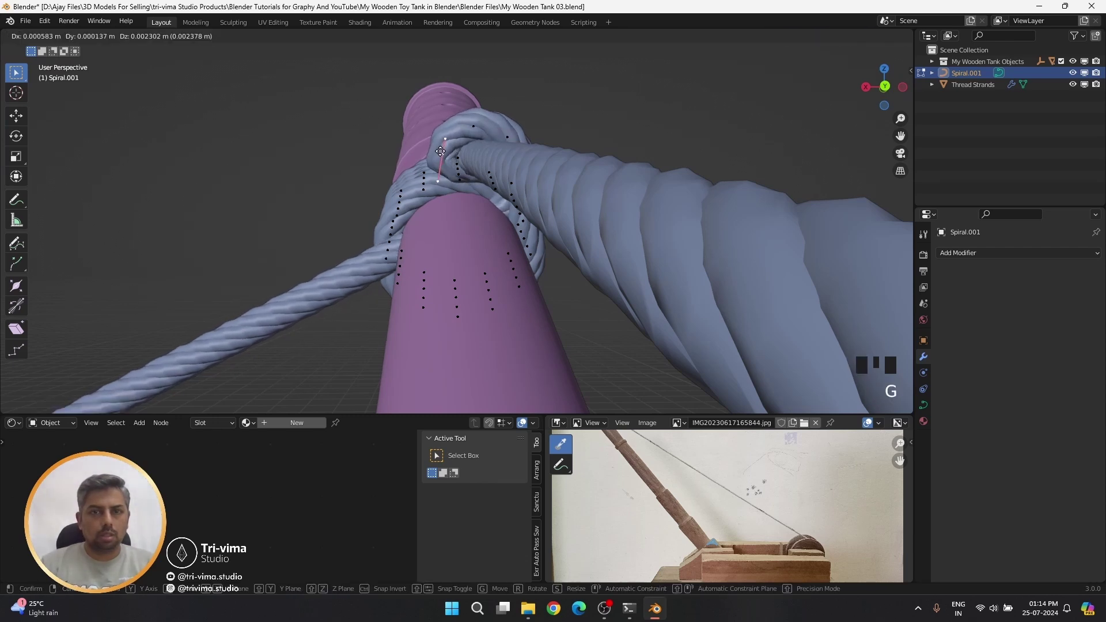
middle_click_drag(442, 155, 454, 192)
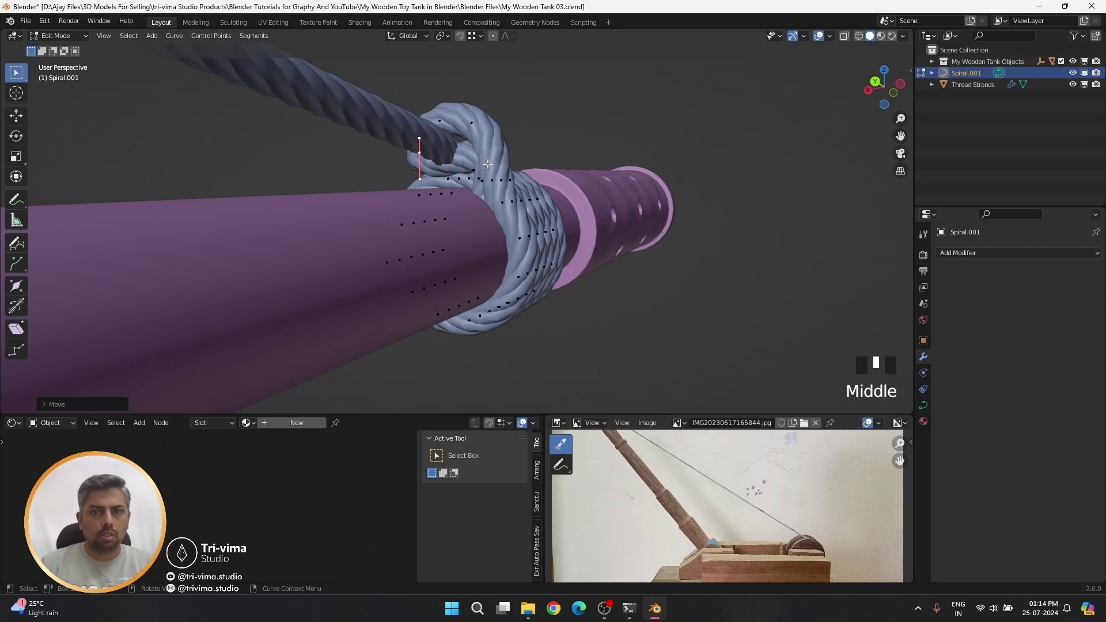
- Lower the knot loop's side point towards the barrel and adjust the point at the loop's crest
key("g")
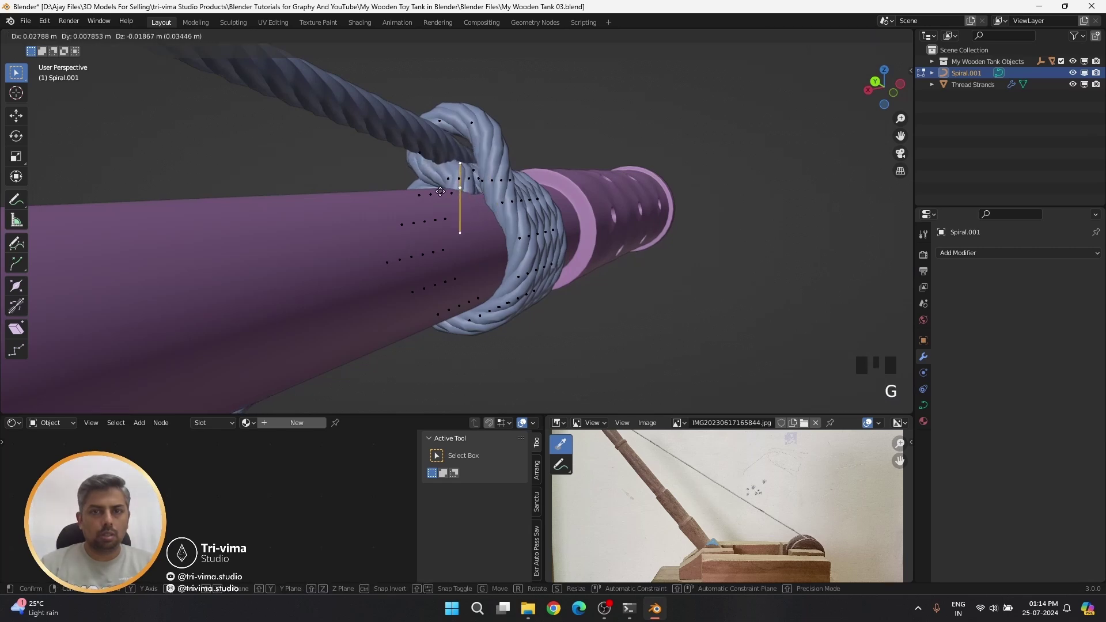
left_click(468, 128)
key("g")
left_click(462, 128)
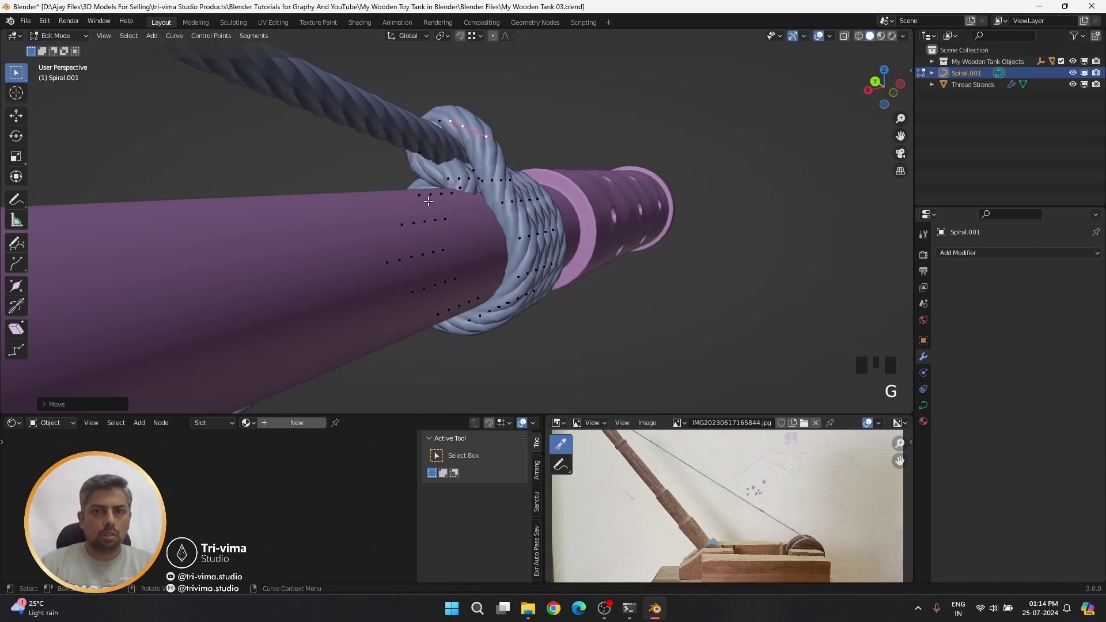
- Pick the curve point beneath the knot through X-ray and move it up against the loop to tighten the knot
middle_click_drag(462, 128, 415, 257)
key("alt+z")
left_click(395, 250)
key("alt+z")
key("g")
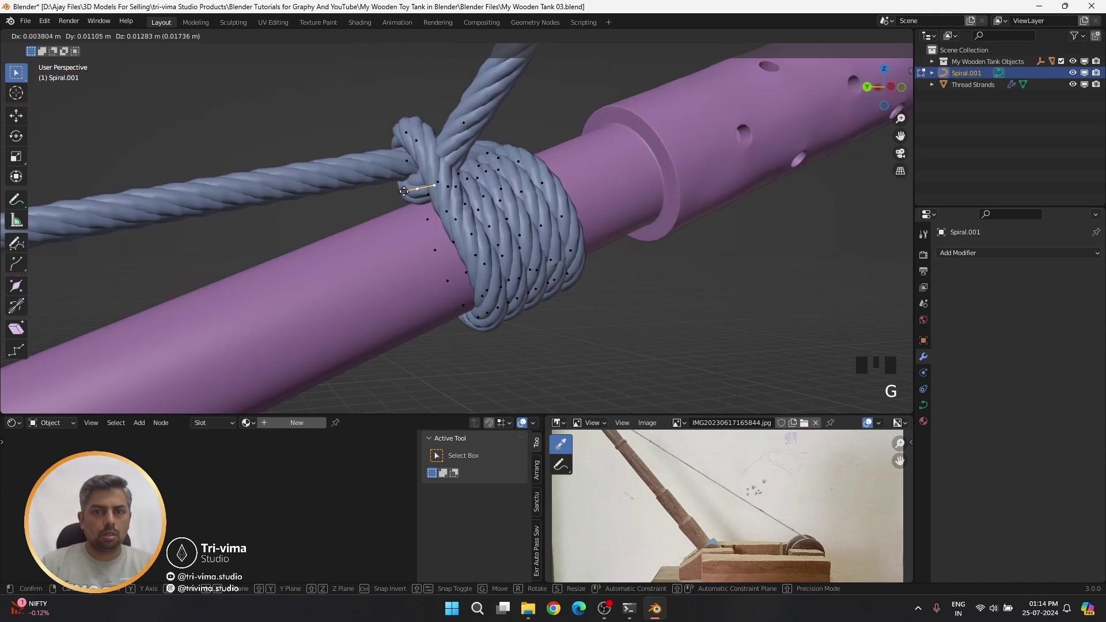
left_click(414, 144)
middle_click_drag(414, 144, 366, 172)
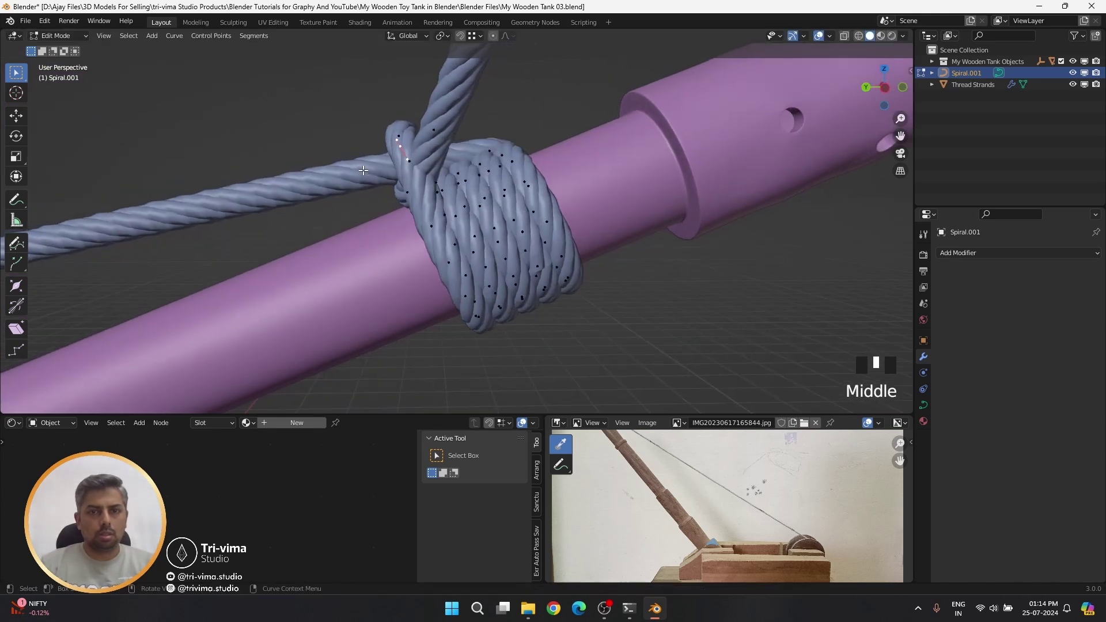
- Move two control points of the small rope loop away from the coil wound around the barrel
key("g")
left_click(359, 177)
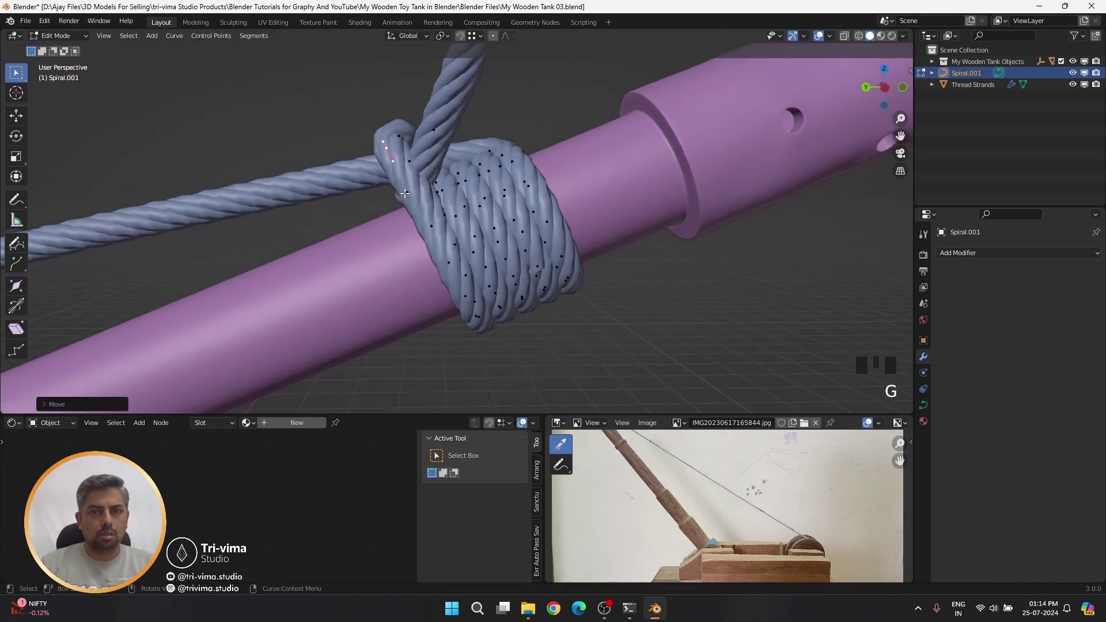
key("g")
key("Escape")
key("ctrl+z")
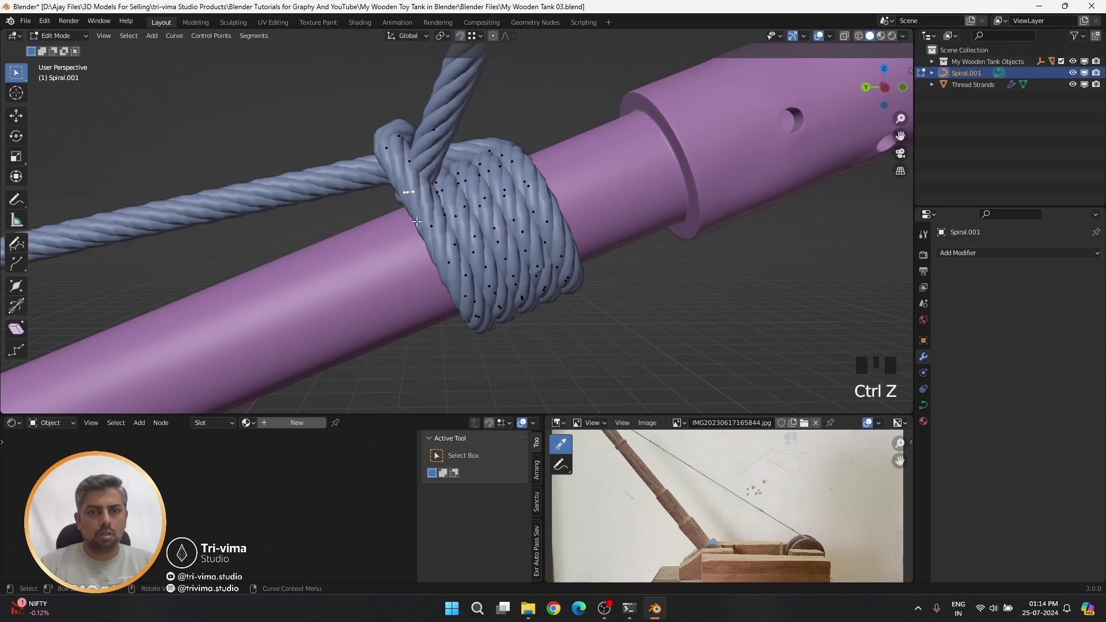
key("g")
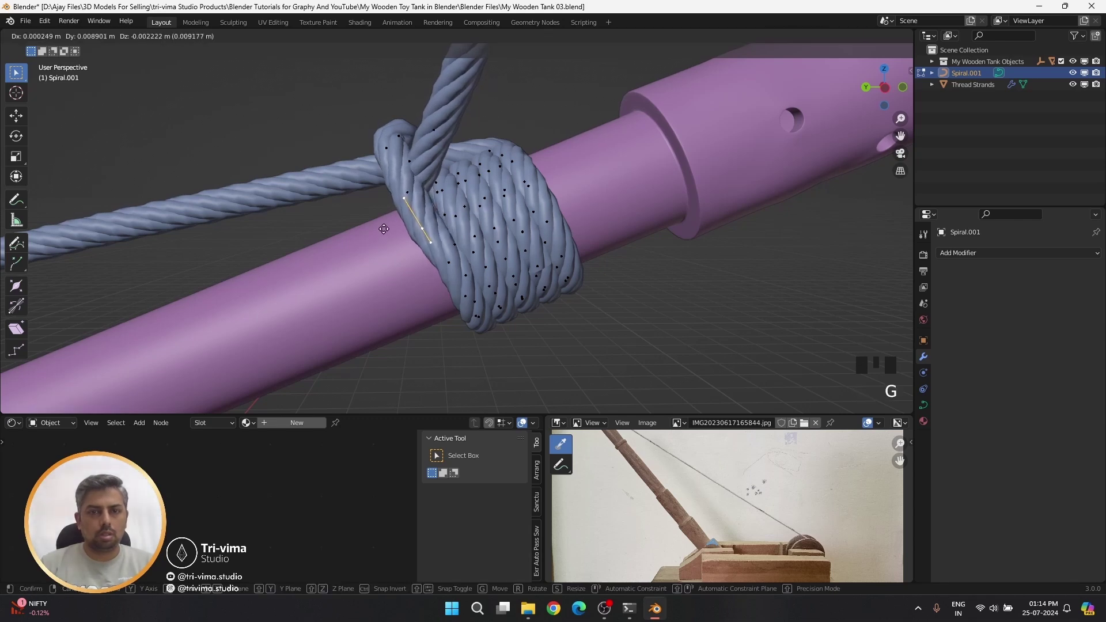
left_click(386, 212)
- Rotate the upper control point of the rope loop to steepen its bend beside the coil
left_click(392, 169)
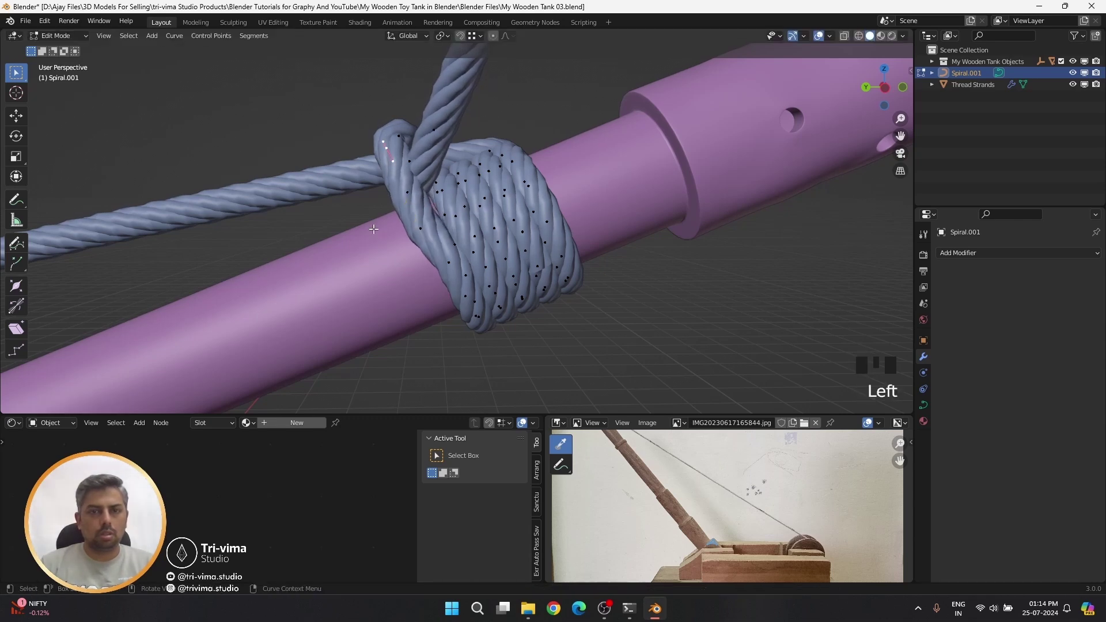
key("r")
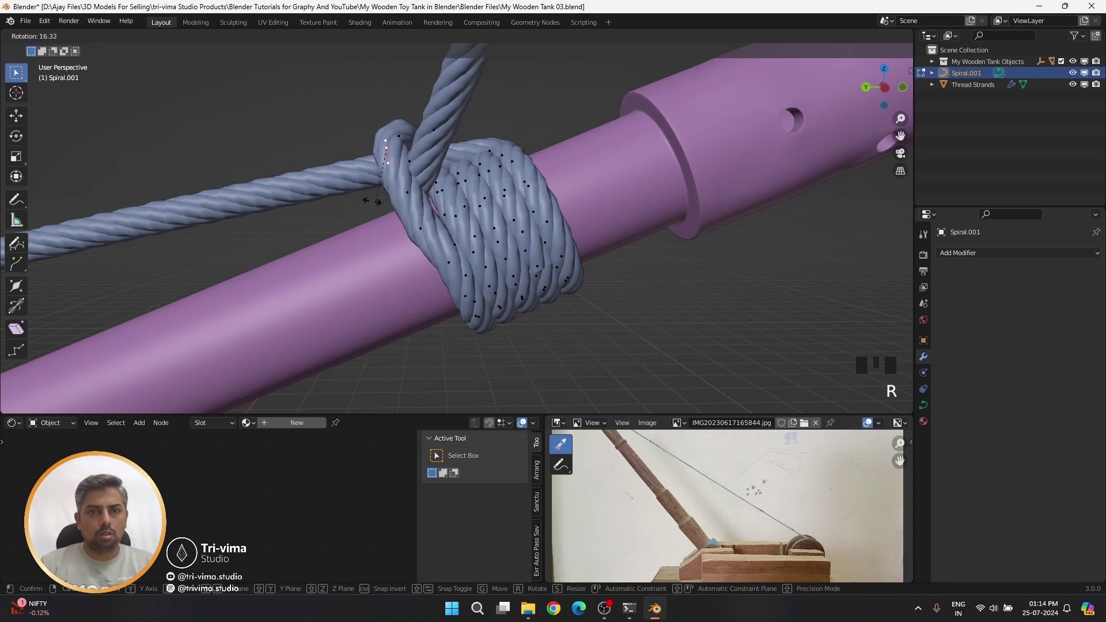
left_click(376, 191)
- Rotate the end control point of the rope's loose tail outward and move it down by about 0.04 m
middle_click_drag(409, 164, 485, 193)
left_click(529, 136)
middle_click_drag(529, 135, 569, 189)
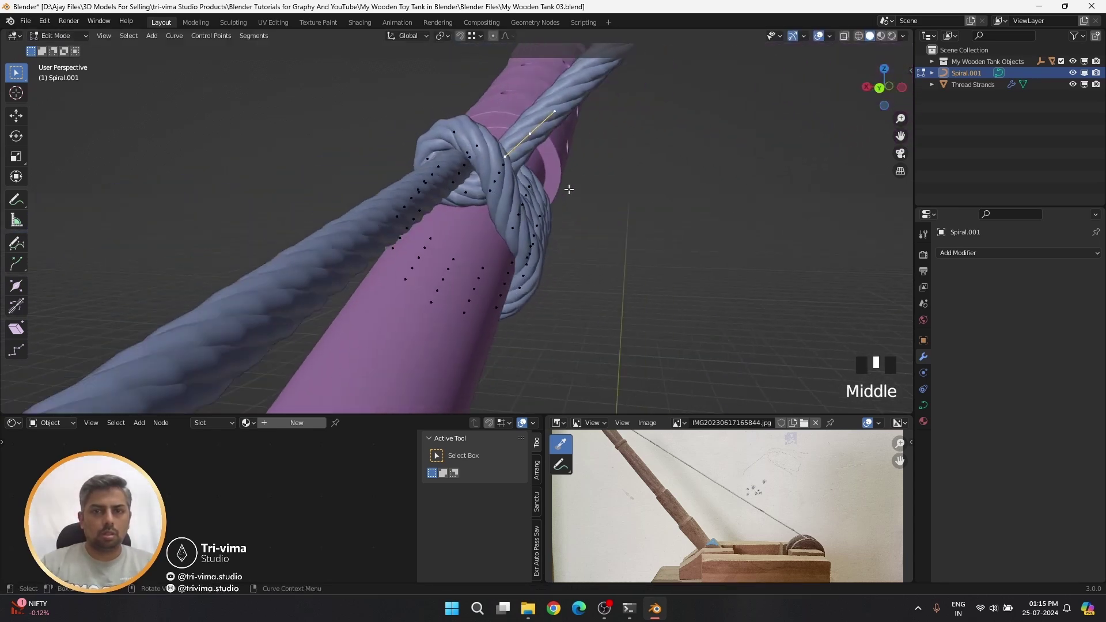
key("r")
left_click(490, 276)
key("g")
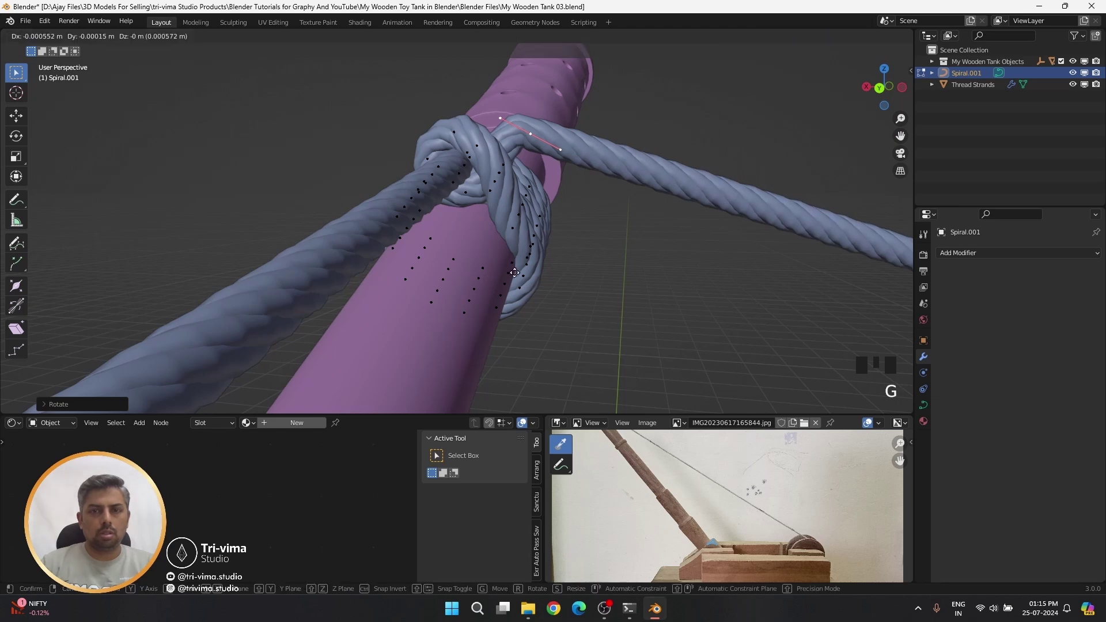
left_click(513, 306)
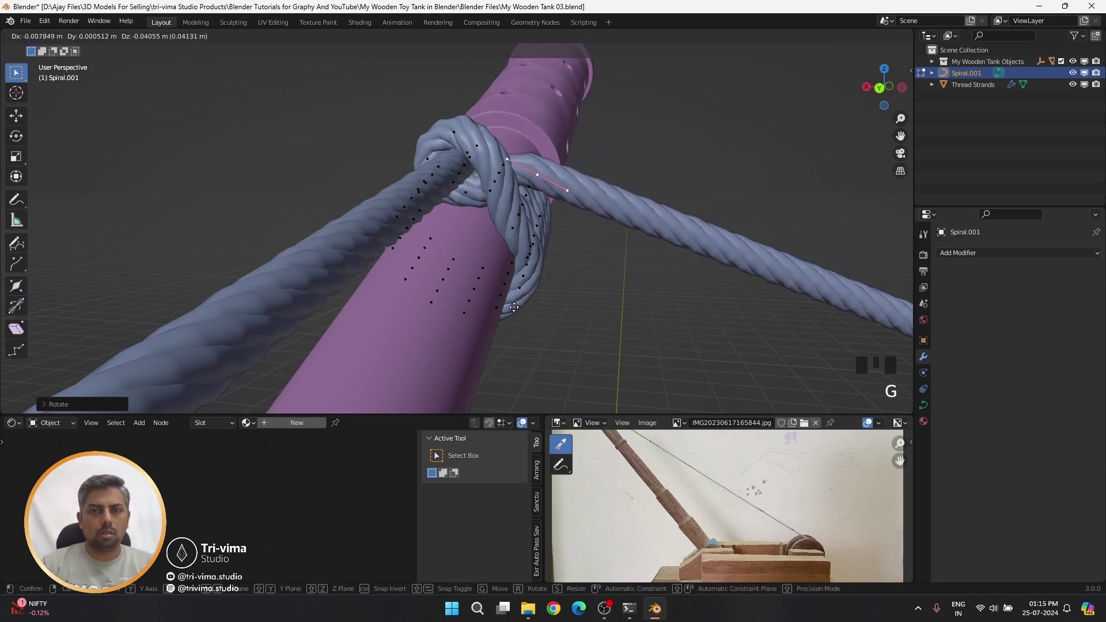
- Extrude the loose rope end downward from the knot, then rotate and move the new point so the tail hangs beside the barrel
left_click(459, 192)
key("g")
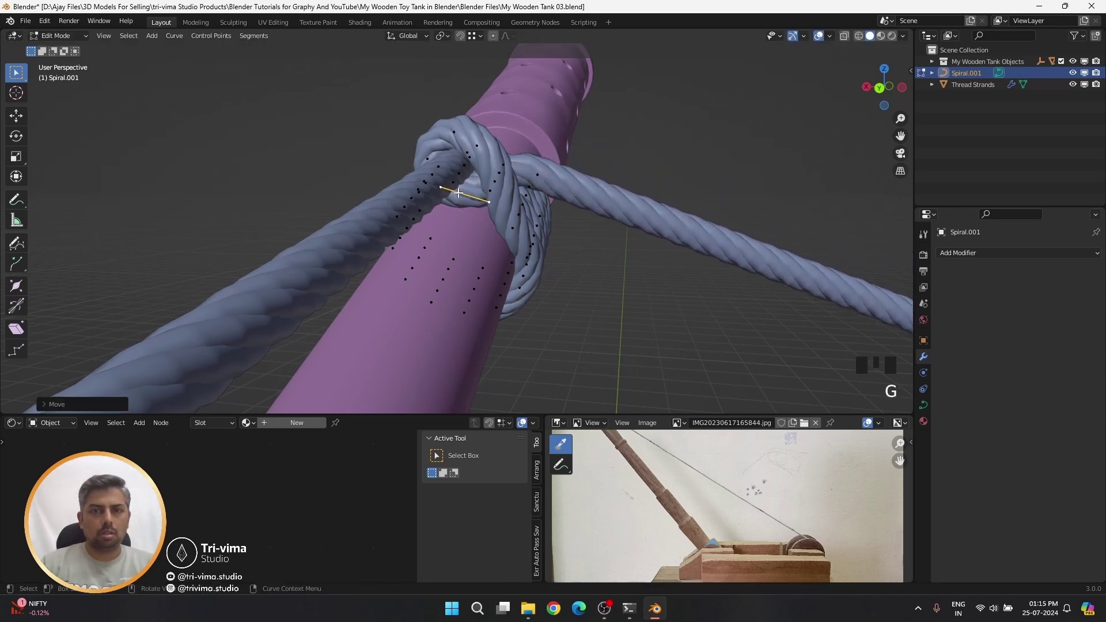
key("e")
left_click(583, 346)
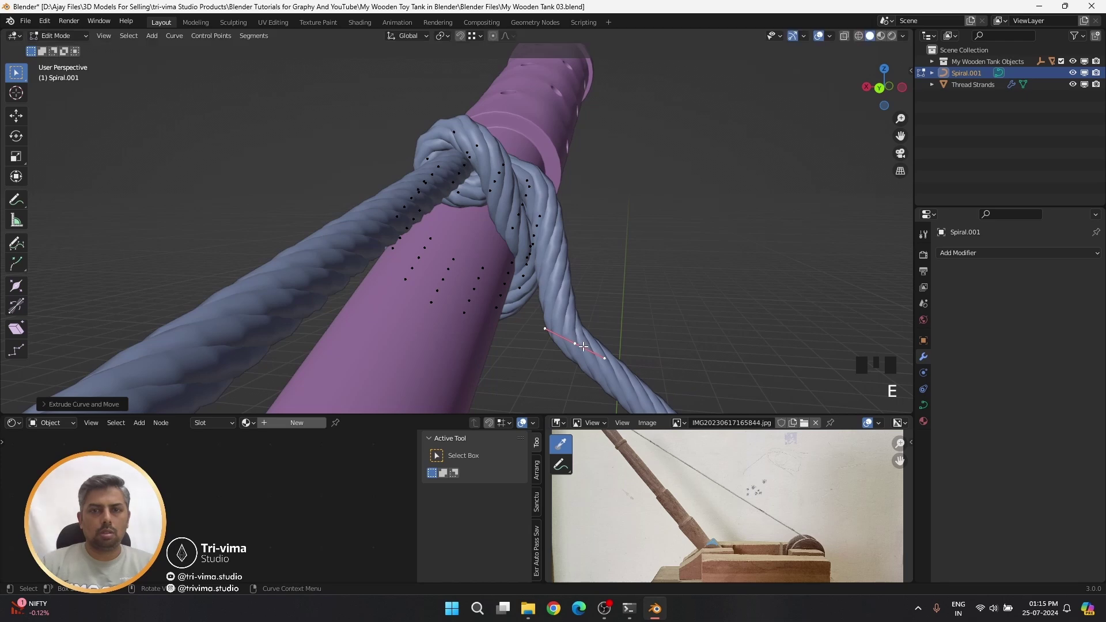
key("r")
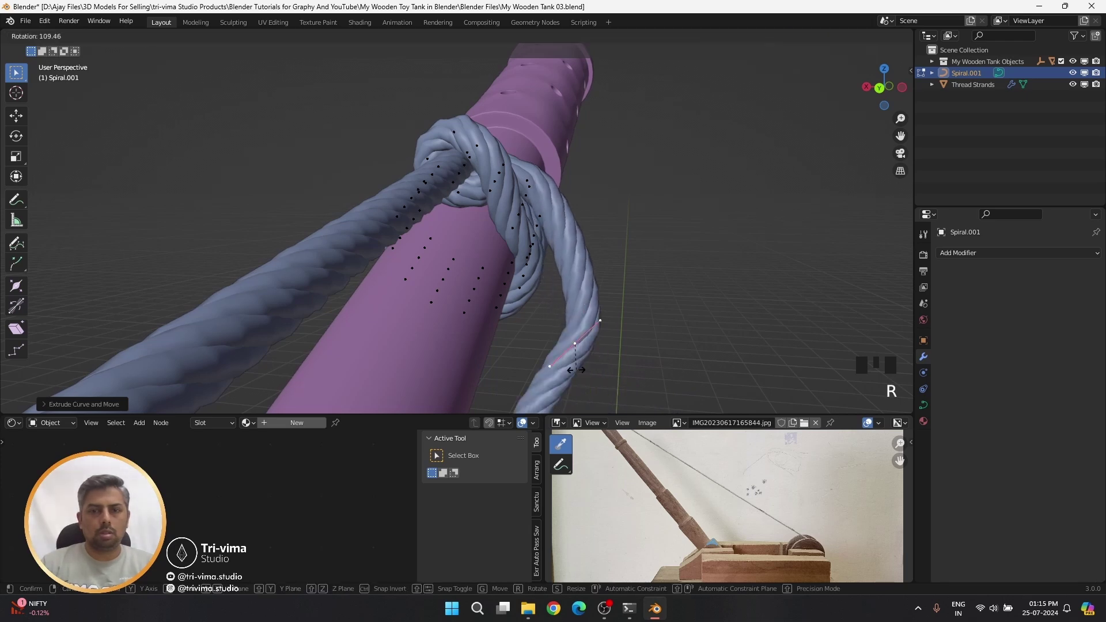
left_click(594, 370)
key("g")
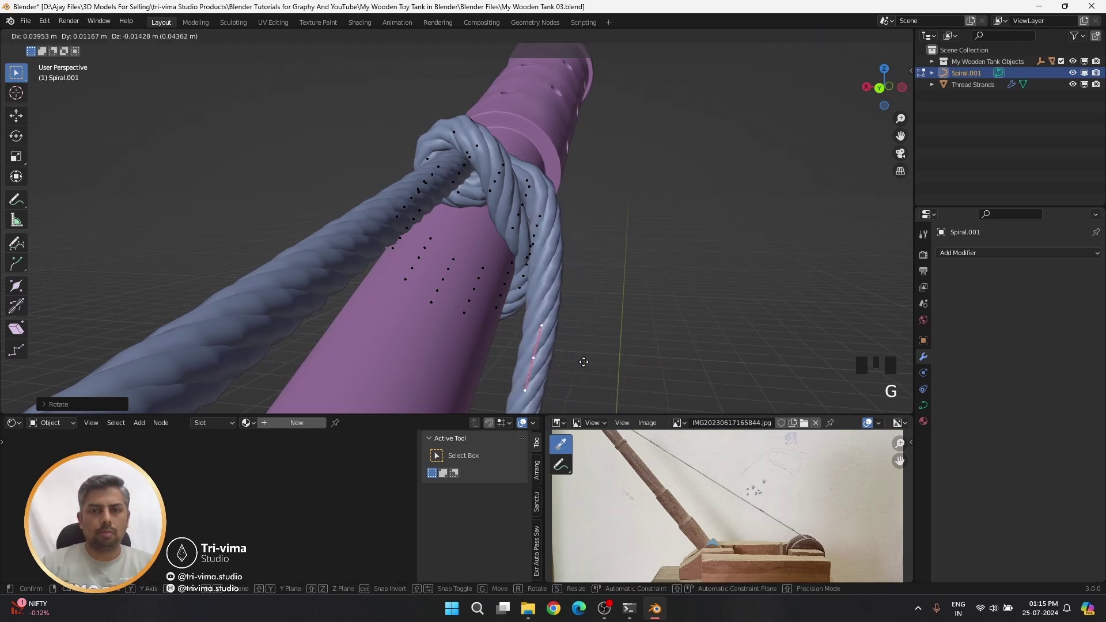
left_click(580, 365)
- Thicken the entire rope by increasing the curve radius at all of its control points
middle_click_drag(579, 365, 633, 287)
scroll(509, 278, "down", 4)
scroll(513, 261, "down", 2)
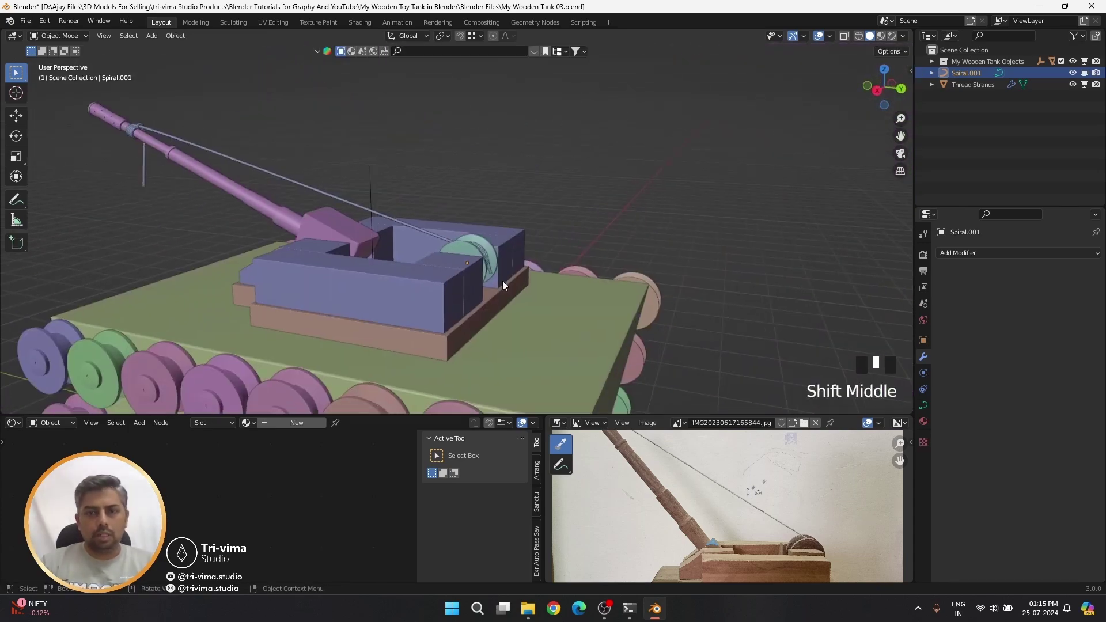
scroll(504, 282, "up", 5)
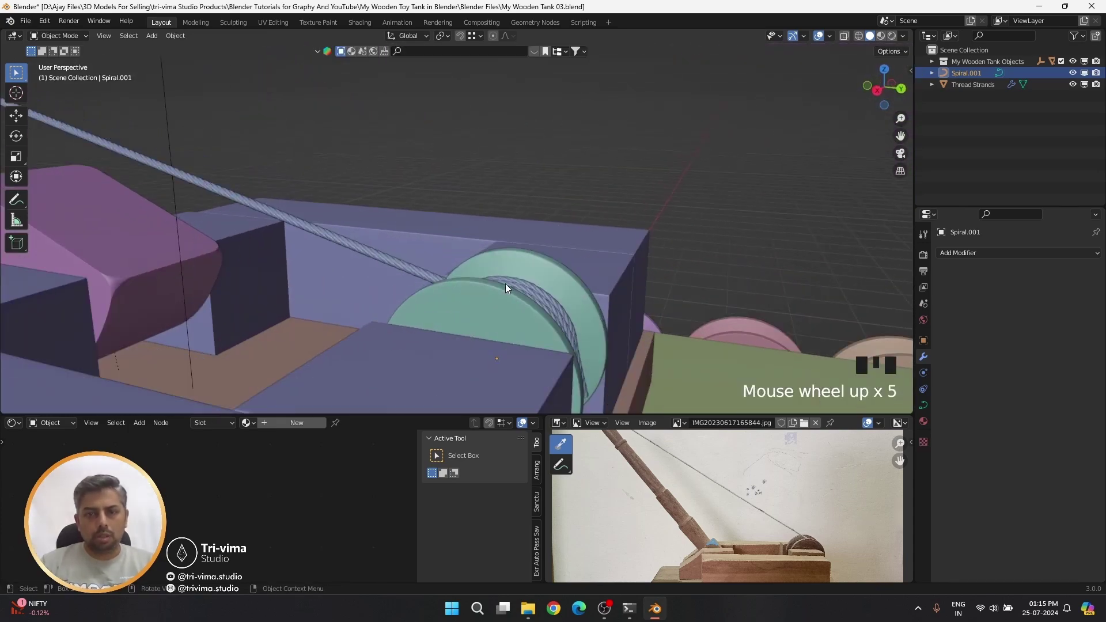
middle_click_drag(506, 283, 296, 293)
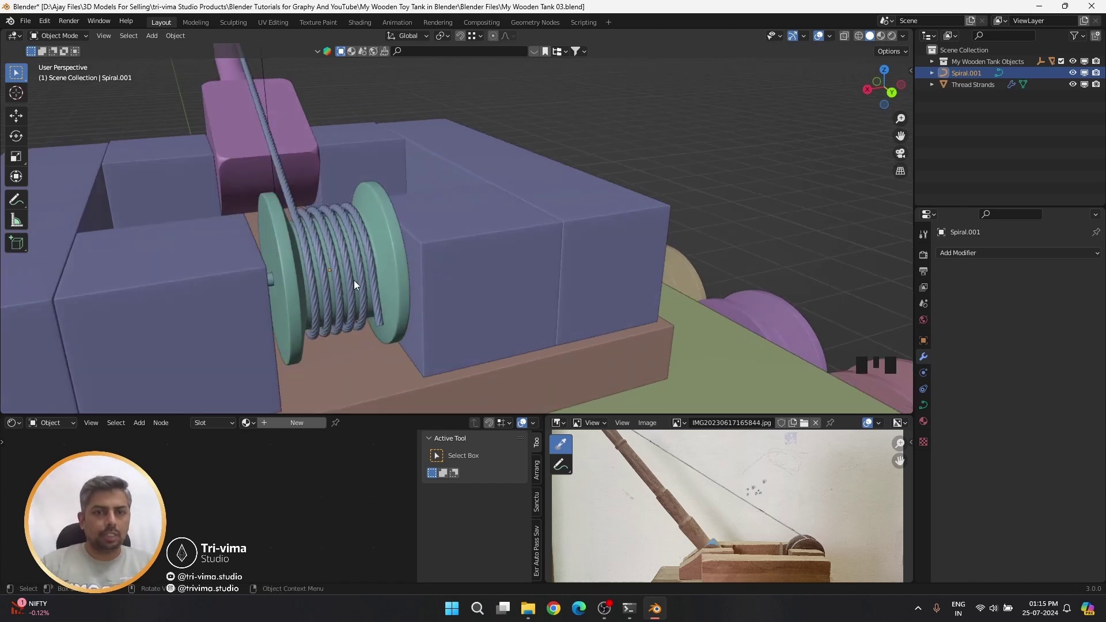
key("Tab")
key("a")
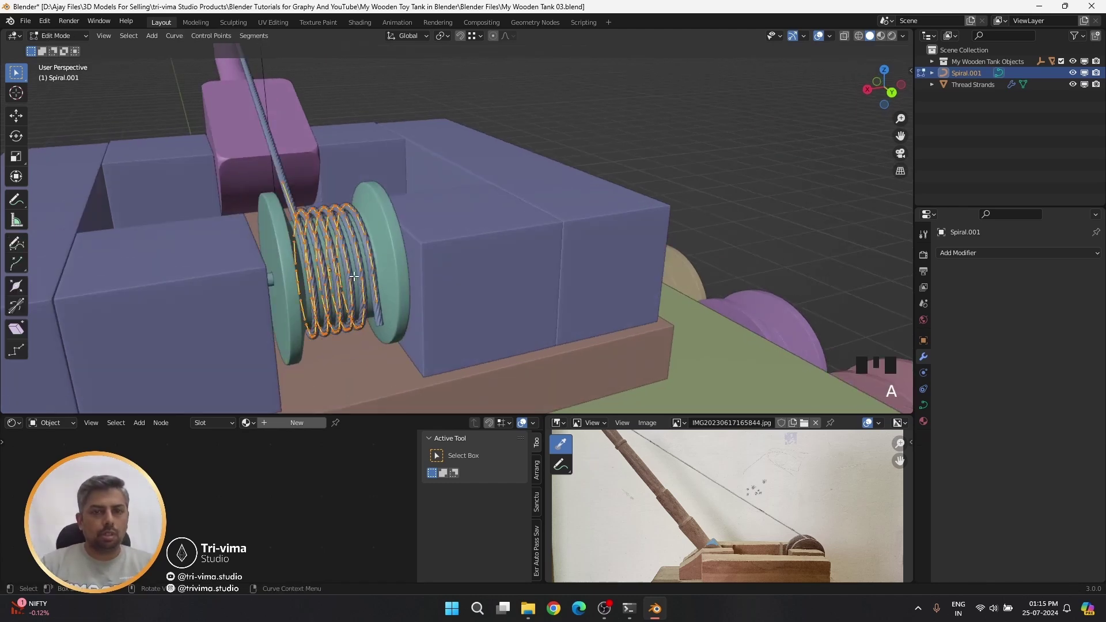
key("alt+s")
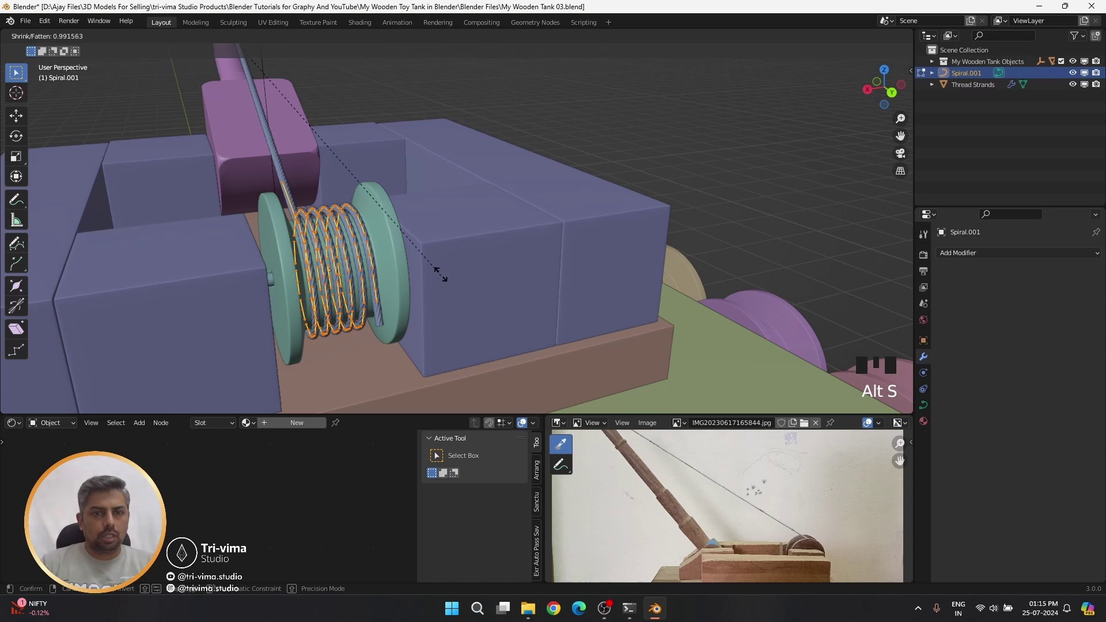
left_click(535, 402)
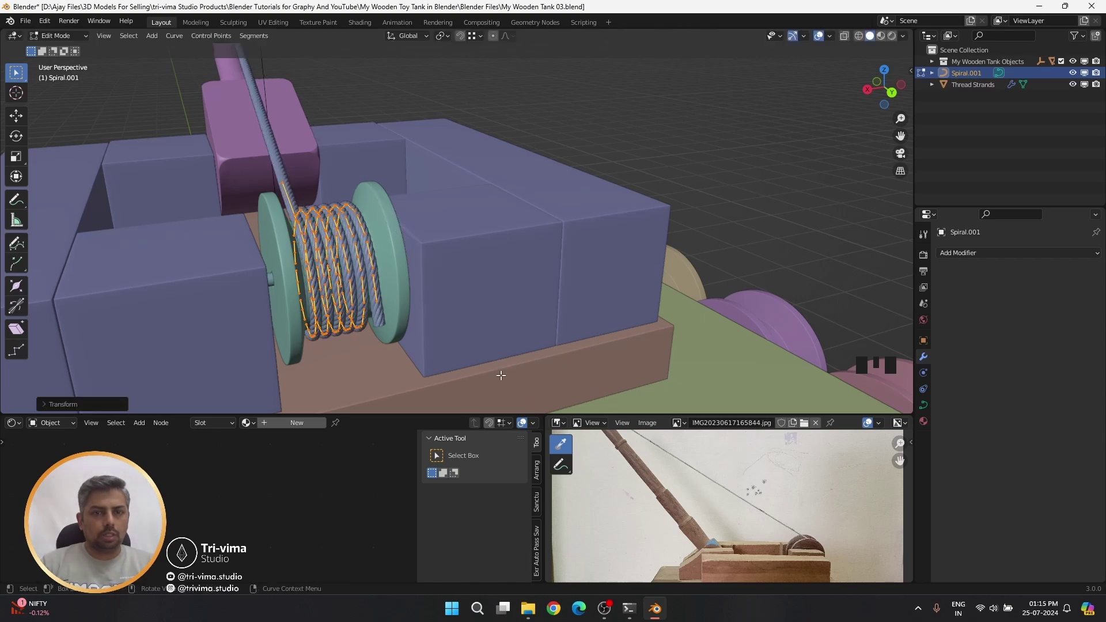
key("Tab")
- Raise the rope control point on top of the barrel coil, where the rope leaves toward the spool
scroll(432, 288, "down", 5)
middle_click_drag(432, 288, 334, 186, "shift")
scroll(239, 171, "up", 5)
middle_click_drag(240, 170, 596, 406, "shift")
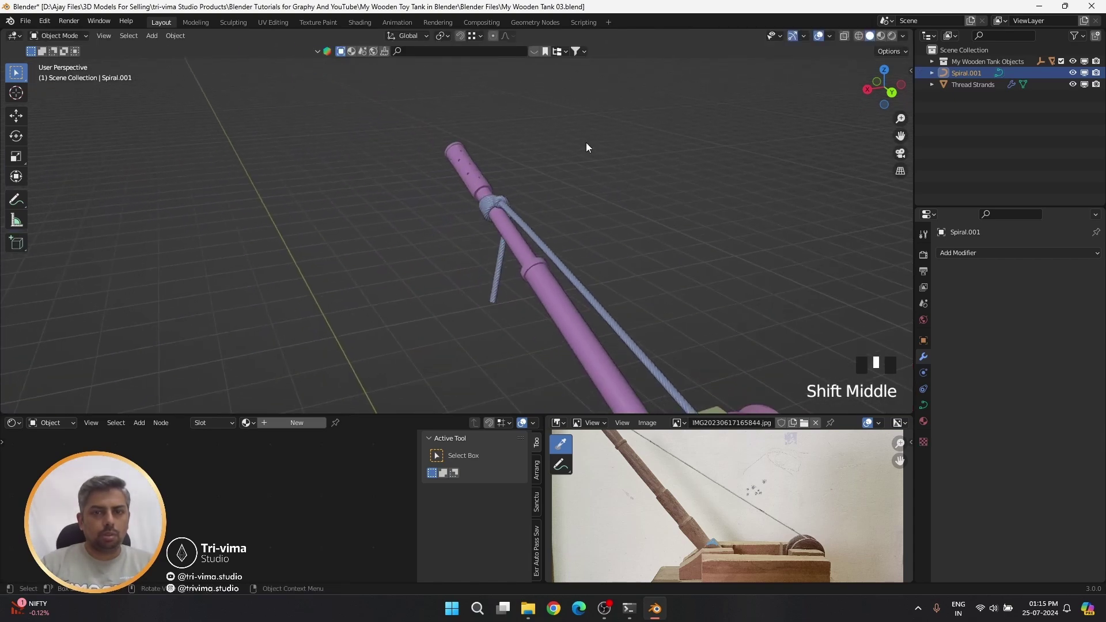
middle_click_drag(461, 227, 606, 237)
middle_click_drag(240, 242, 883, 61, "shift")
scroll(565, 185, "up", 5)
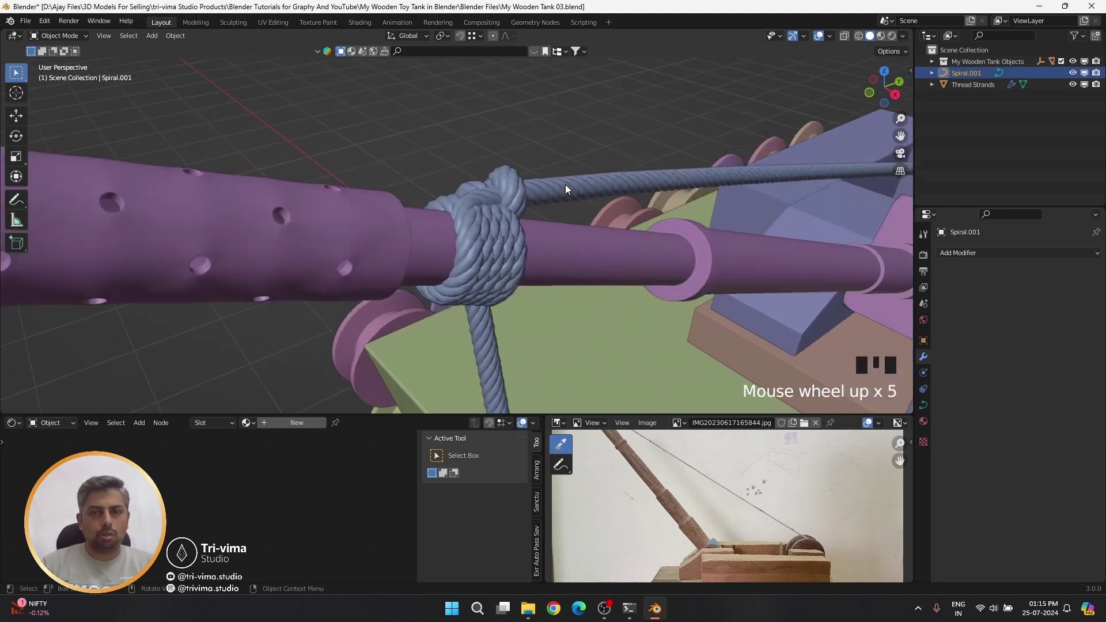
middle_click_drag(565, 184, 280, 156, "shift")
key("Tab")
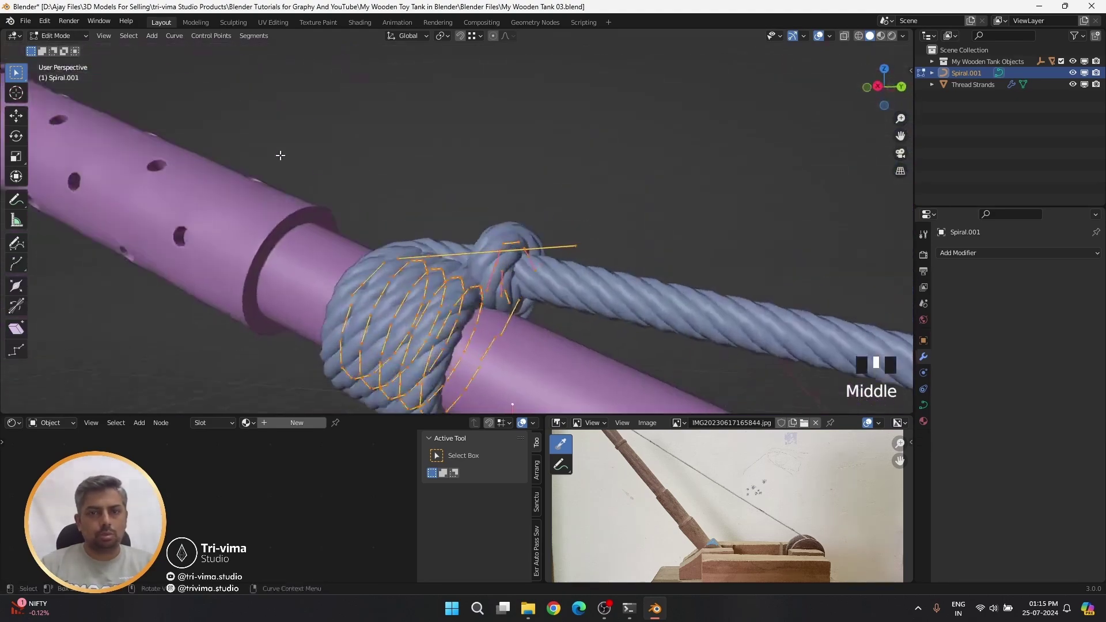
scroll(375, 216, "up", 3)
left_click(375, 226)
middle_click_drag(375, 225, 290, 213)
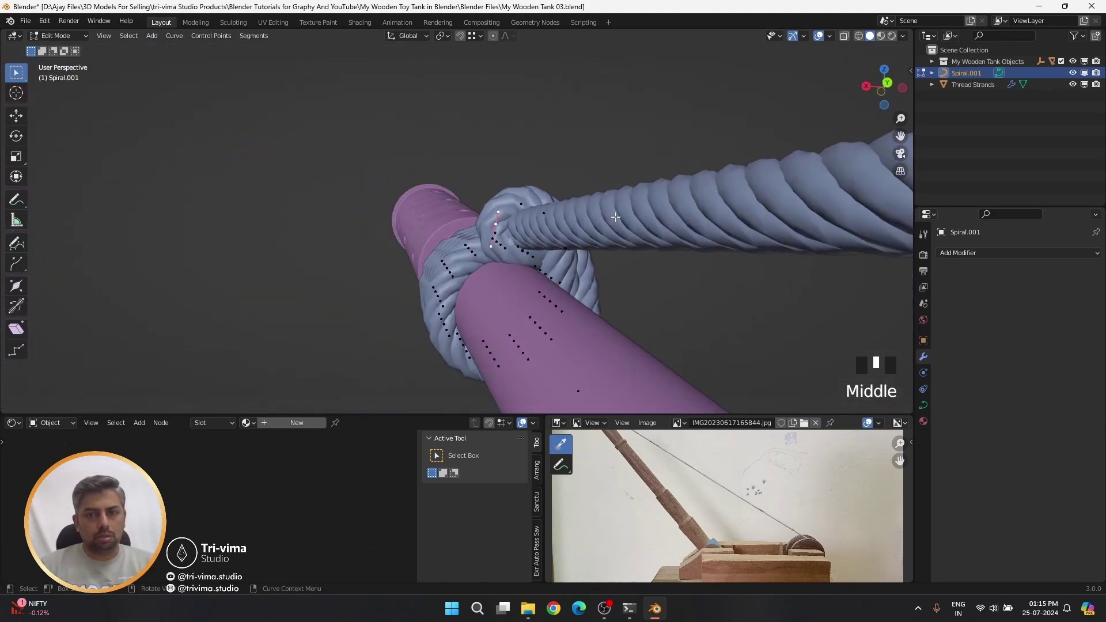
middle_click_drag(495, 243, 524, 316)
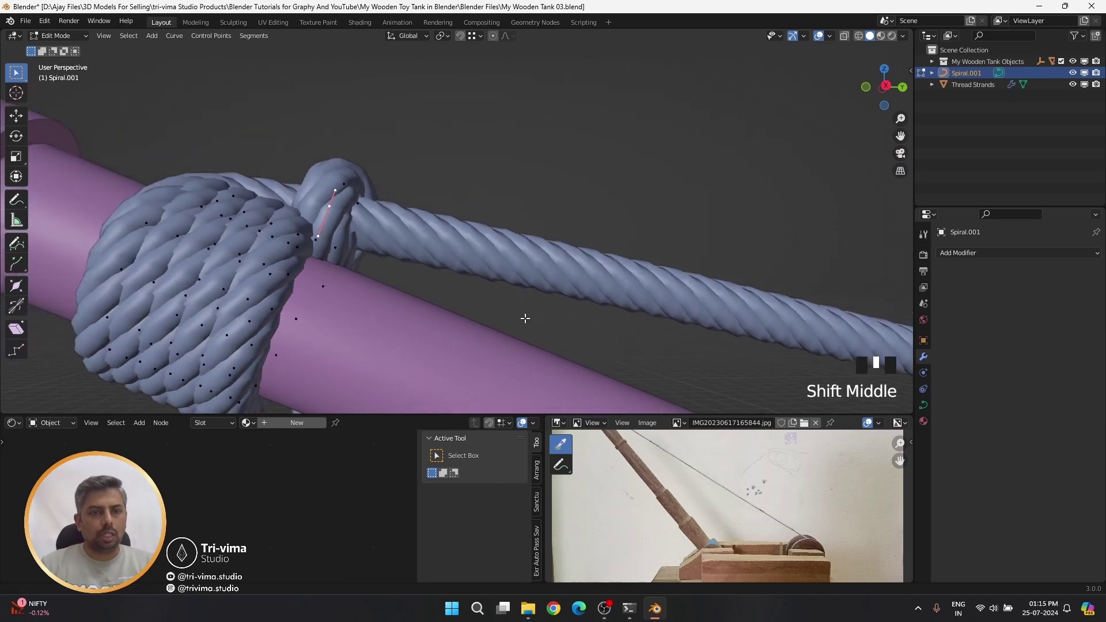
scroll(285, 208, "up", 2, "shift")
left_click(291, 209)
key("g")
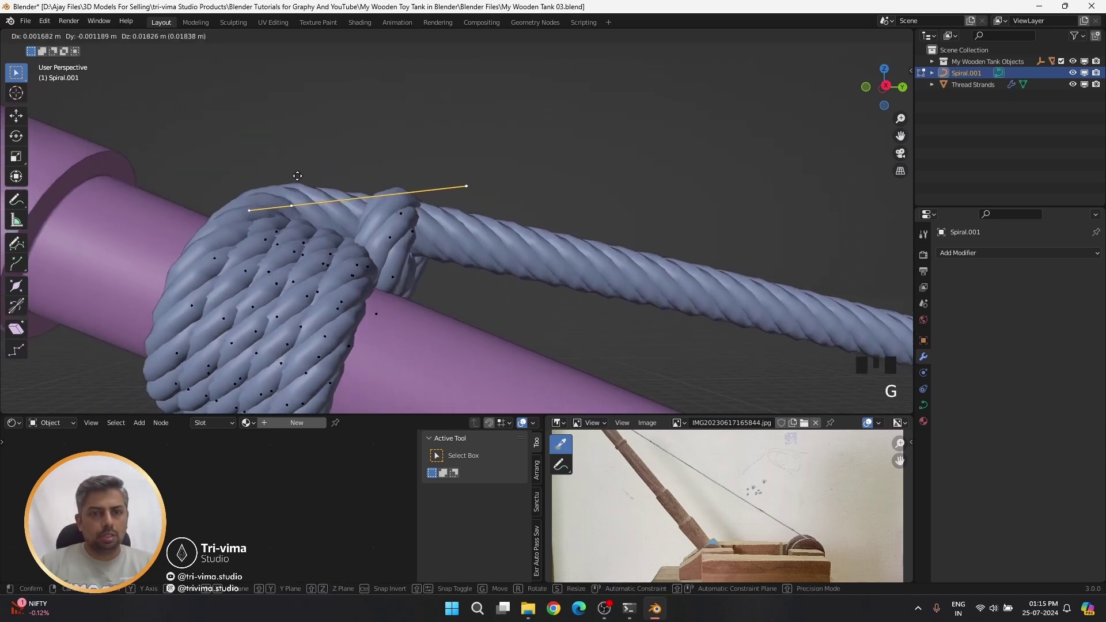
right_click(288, 168)
- Reposition the knot loop's control points upward and around the taut rope so the loop encircles it
middle_click_drag(288, 168, 592, 262)
left_click(593, 262)
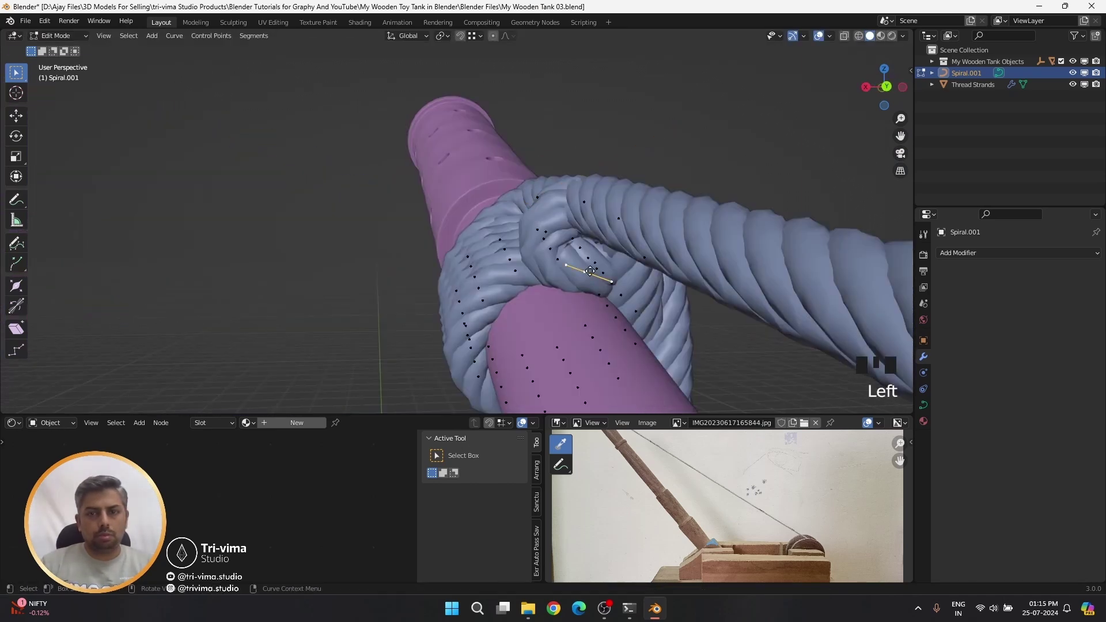
key("g")
left_click(593, 262)
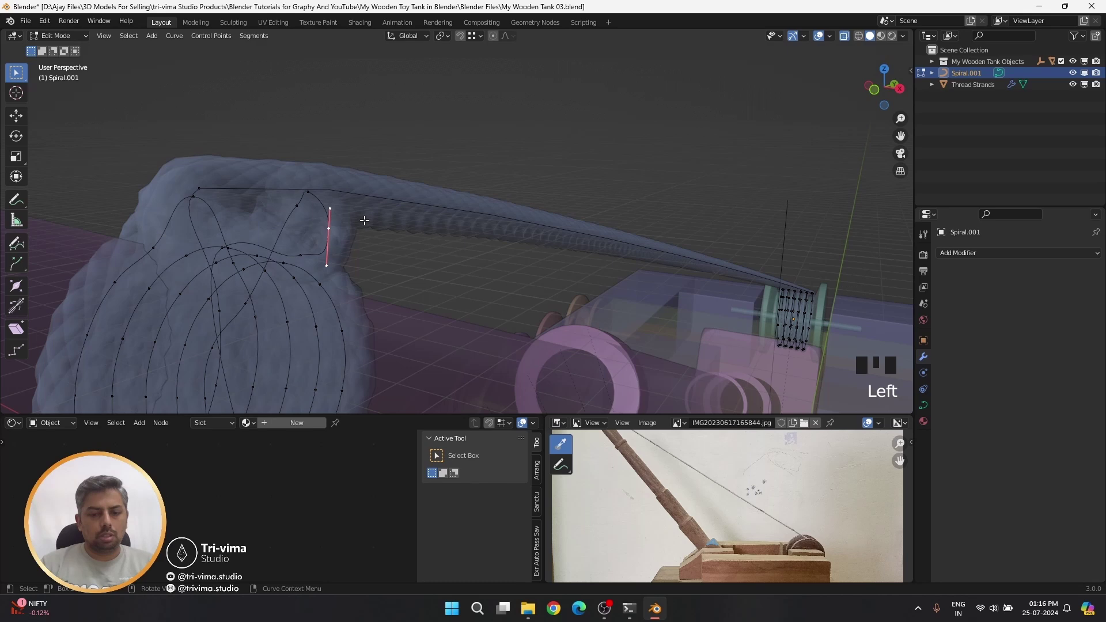
key("g")
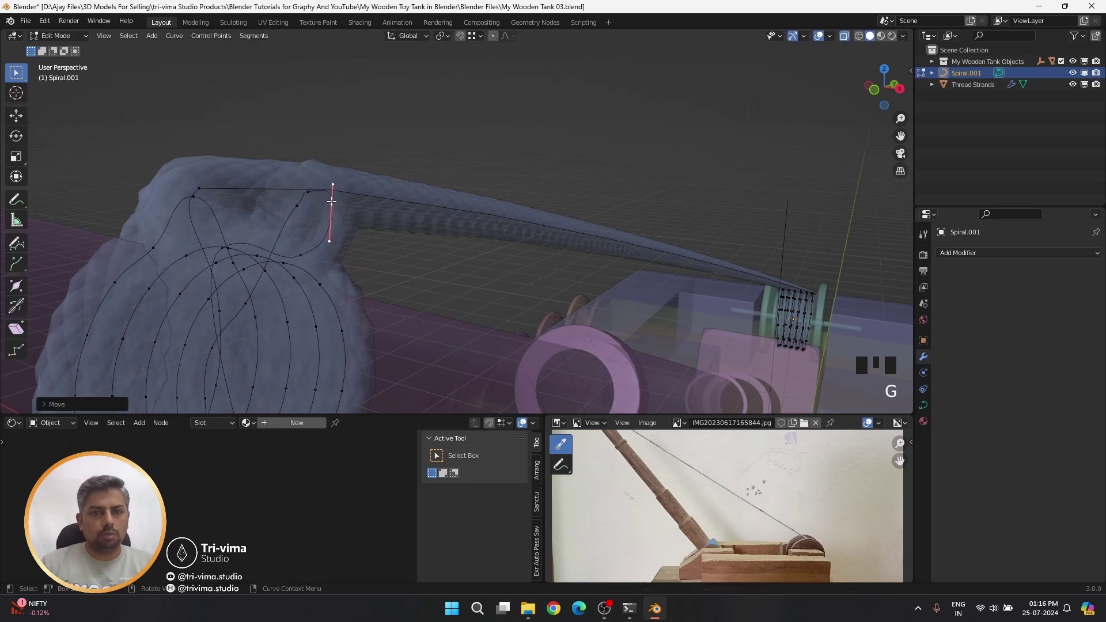
key("g")
left_click(295, 185)
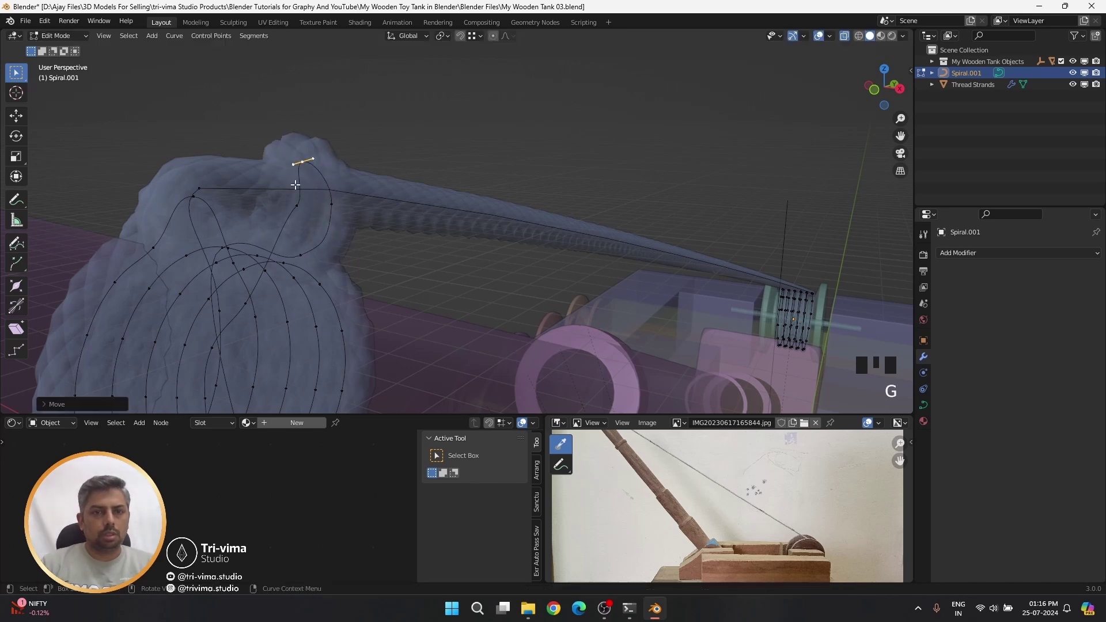
key("g")
left_click(288, 219)
- Restore the solid display and rotate the outer control point of the knot loop by about 27°
middle_click_drag(288, 219, 224, 252)
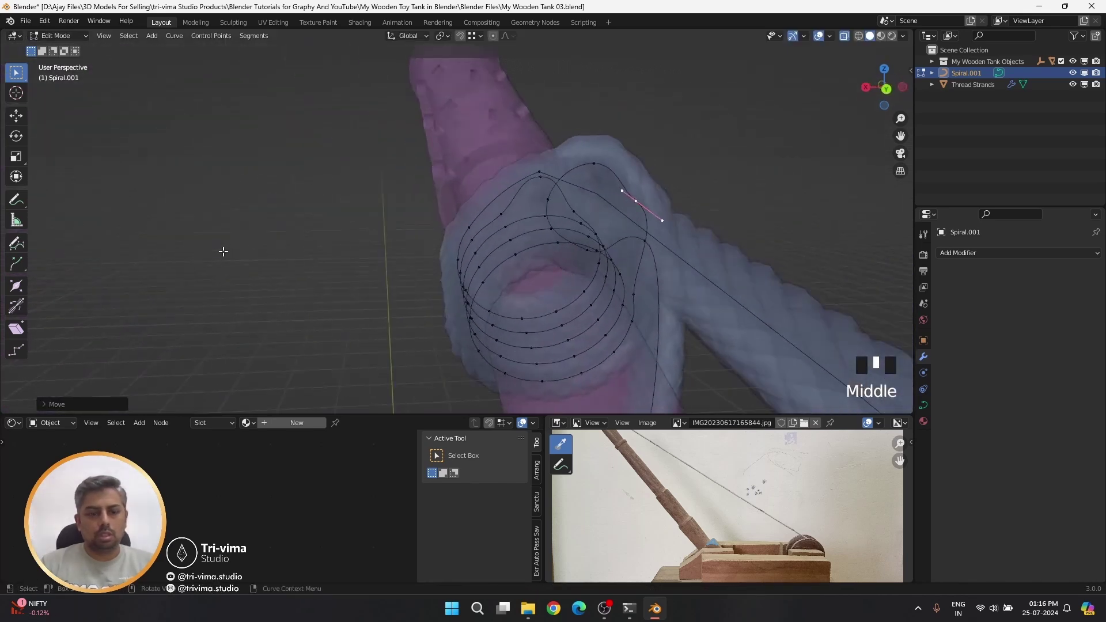
key("alt+z")
middle_click_drag(301, 247, 148, 274, "shift")
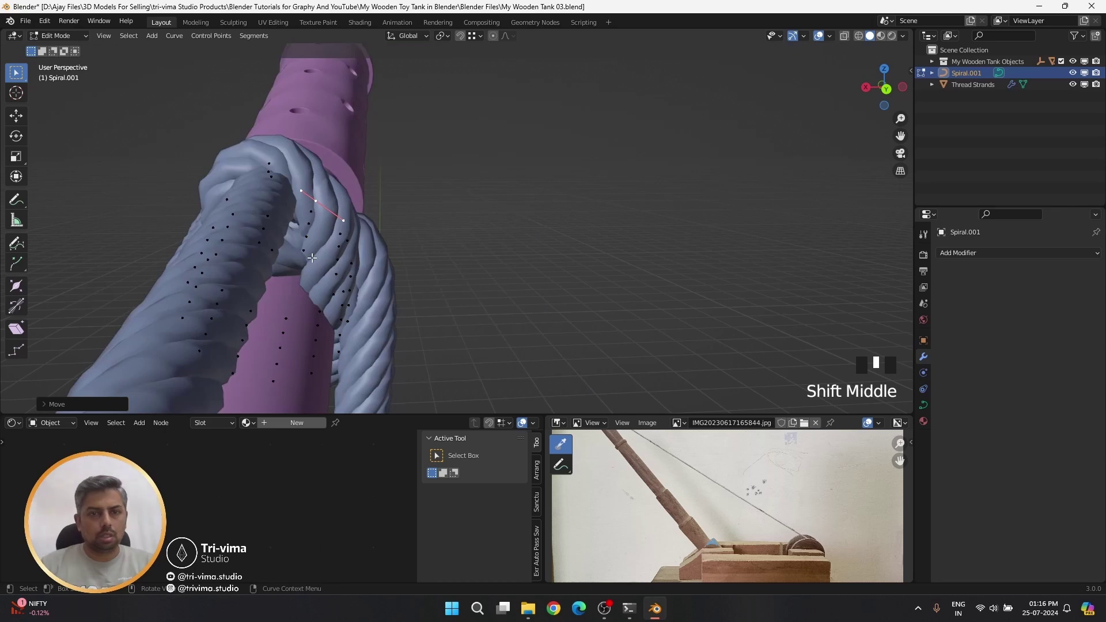
middle_click_drag(311, 258, 412, 252)
key("r")
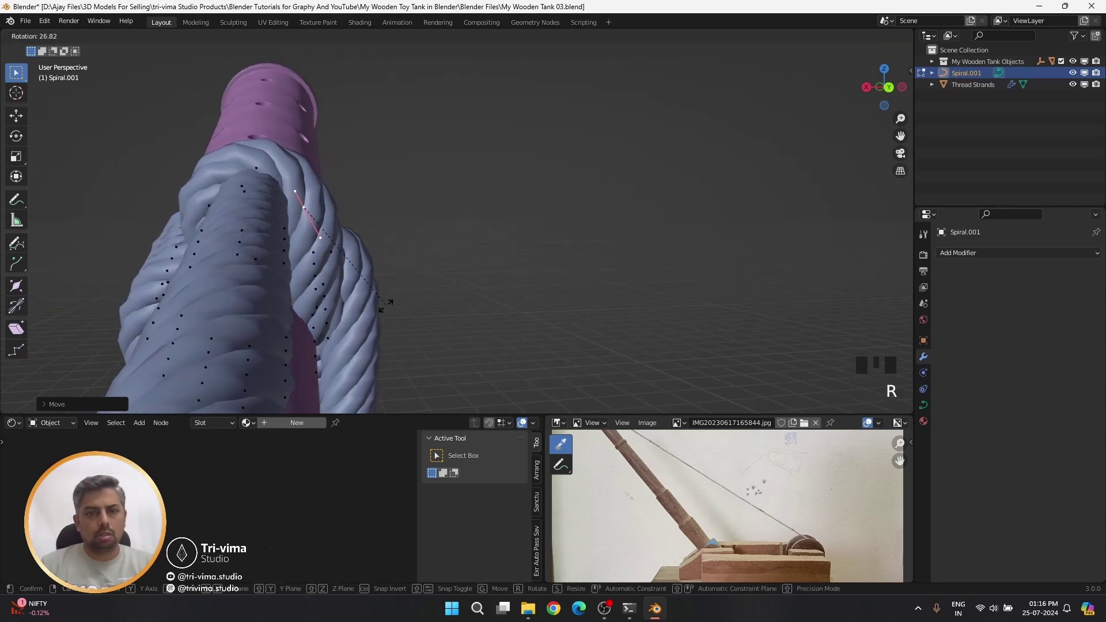
left_click(386, 305)
- Shift the control point between the knot loop and the coil to tidy the strand against the barrel
mouse_move(386, 305)
middle_mouse_down()
mouse_move(229, 313)
mouse_move(216, 335)
mouse_move(383, 304)
middle_mouse_up()
left_click(599, 233)
key("g")
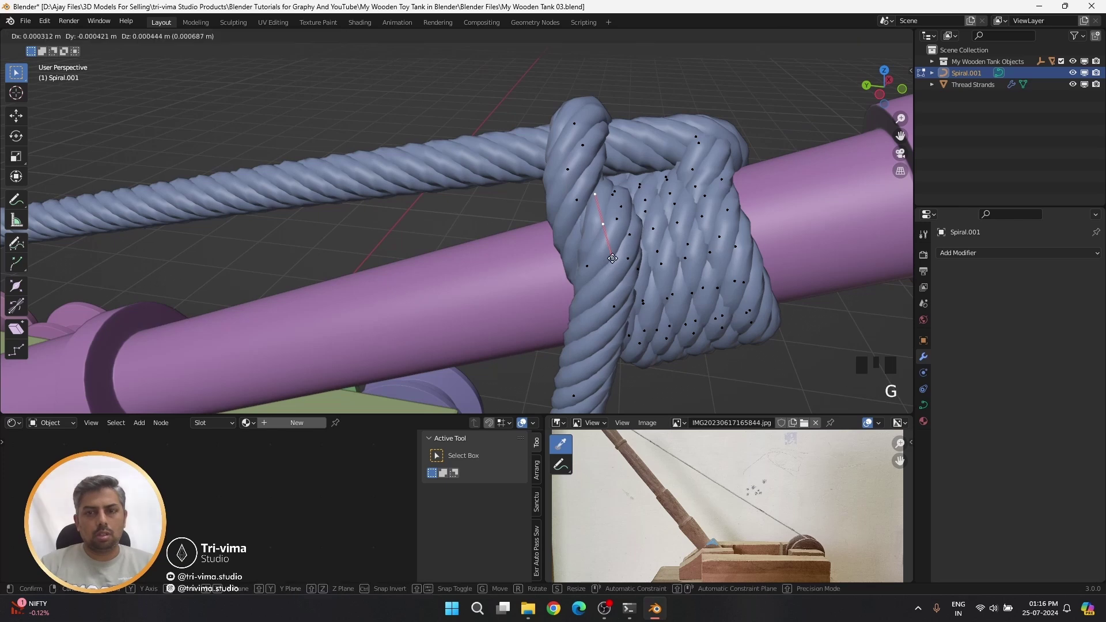
left_click(631, 246)
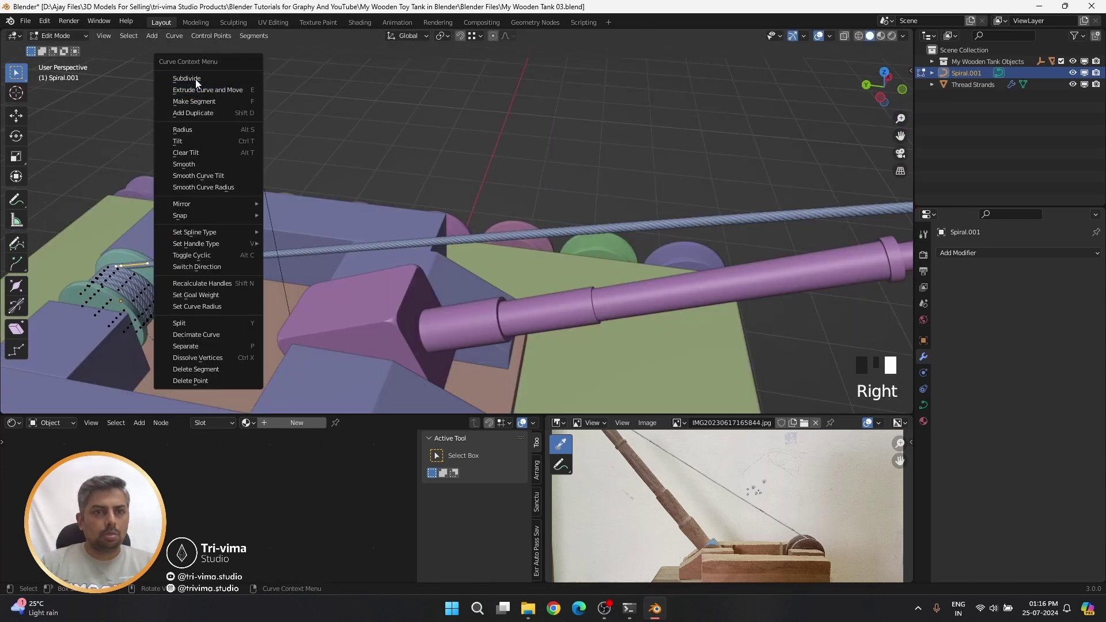
- Subdivide the long straight rope segment between the spool and the barrel knot
left_click(245, 81)
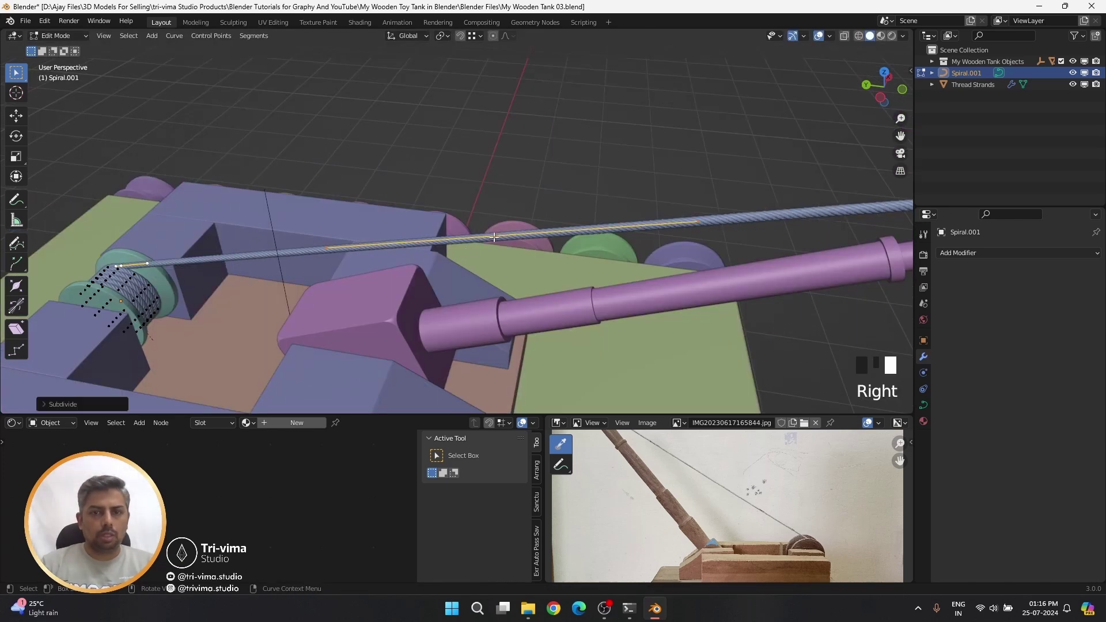
middle_click_drag(494, 236, 786, 201, "shift")
right_click_drag(635, 217, 526, 227)
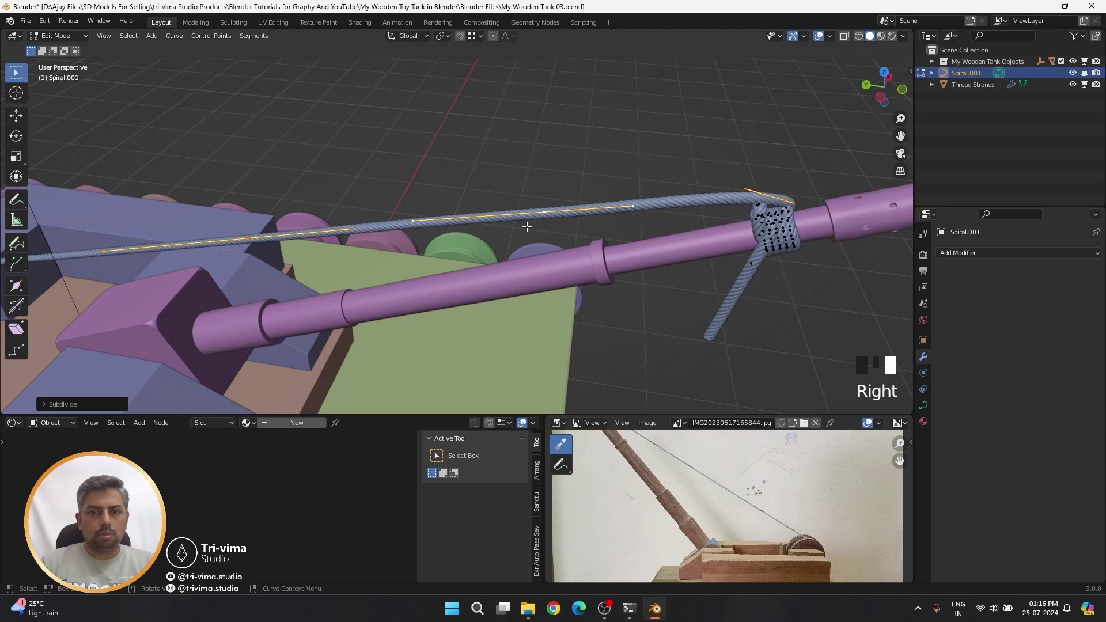
- Slide the straight rope's middle control point up close to the barrel knot and shorten its handles
left_click(258, 245)
key("g")
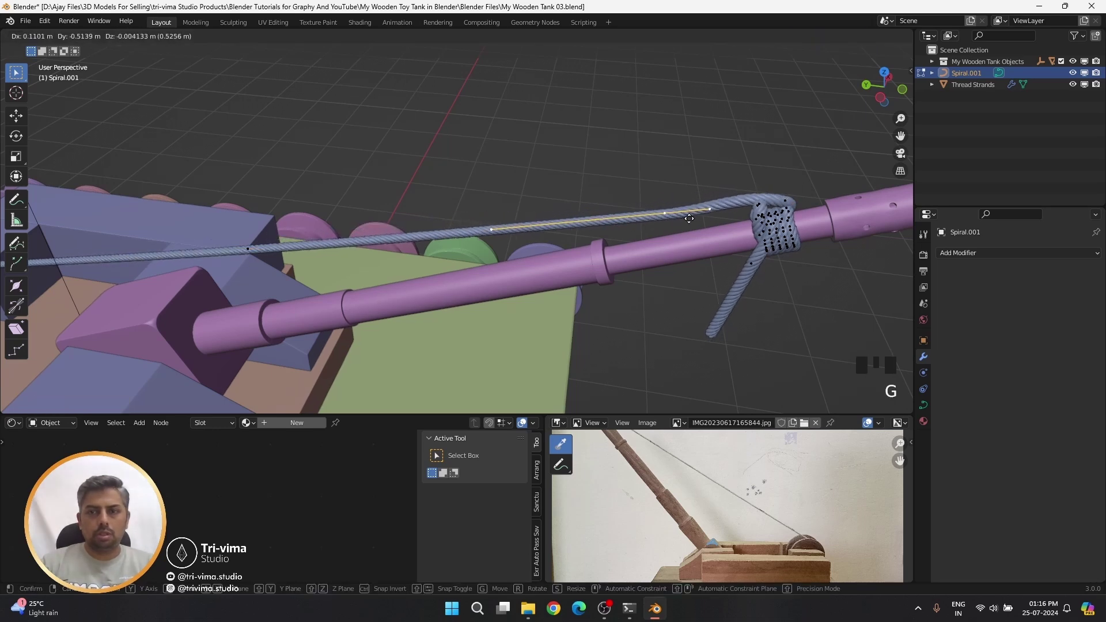
left_click(749, 220)
middle_click_drag(748, 219, 752, 220)
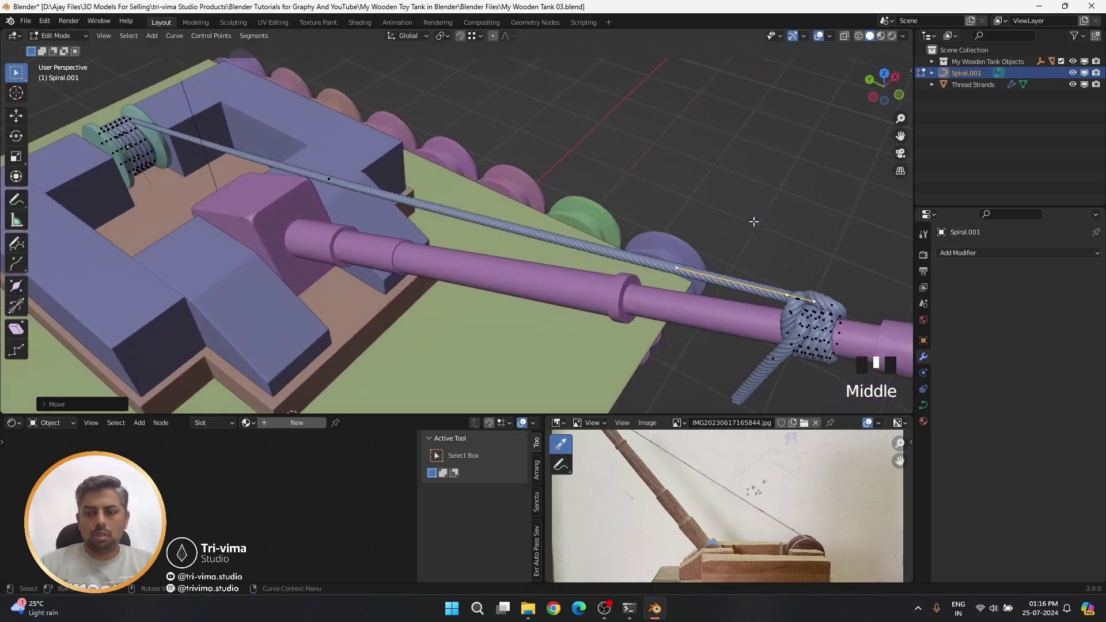
key("KP_Decimal")
middle_click_drag(627, 313, 642, 276)
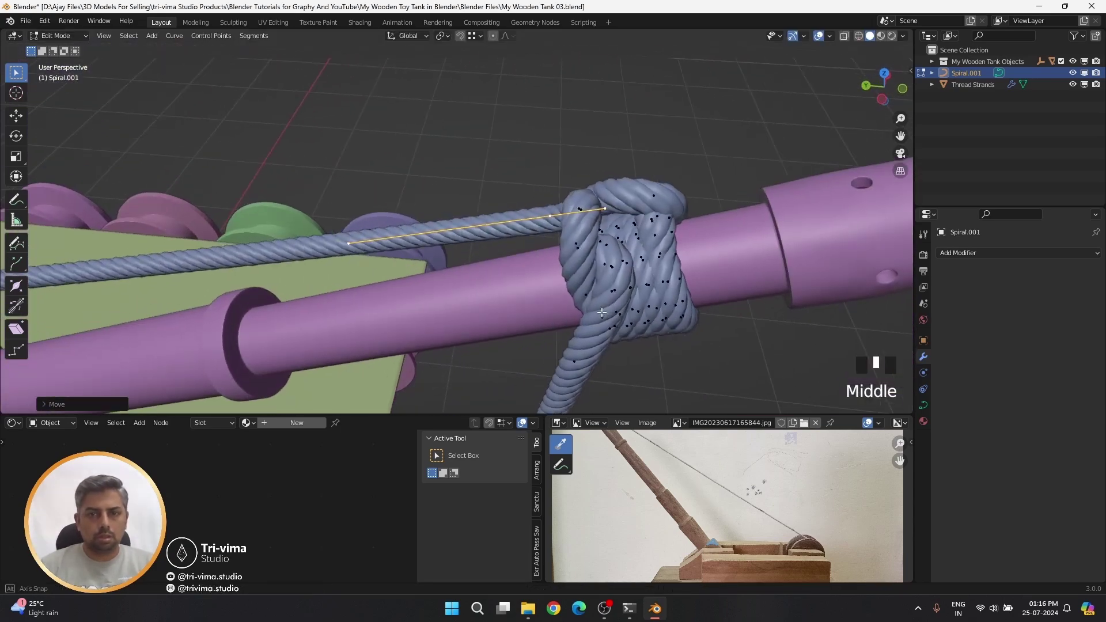
key("s")
left_click(622, 265)
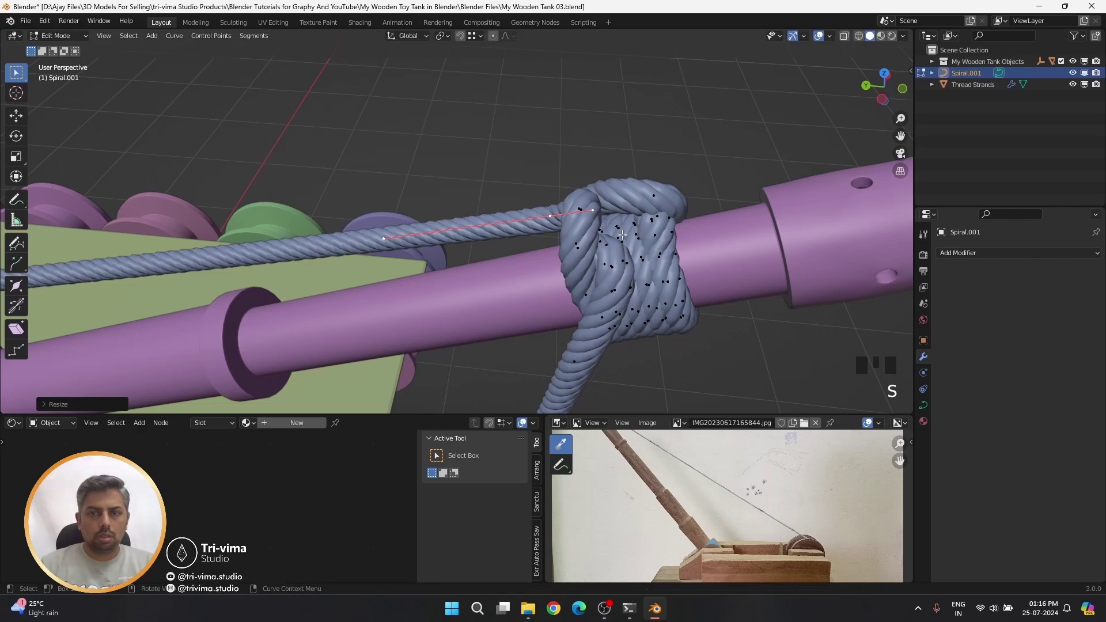
- Rotate and reposition the straight rope's control point beside the knot so the strand passes cleanly through the loop
middle_click_drag(622, 235, 437, 208)
key("g")
left_click(435, 291)
key("r")
left_click(449, 204)
key("g")
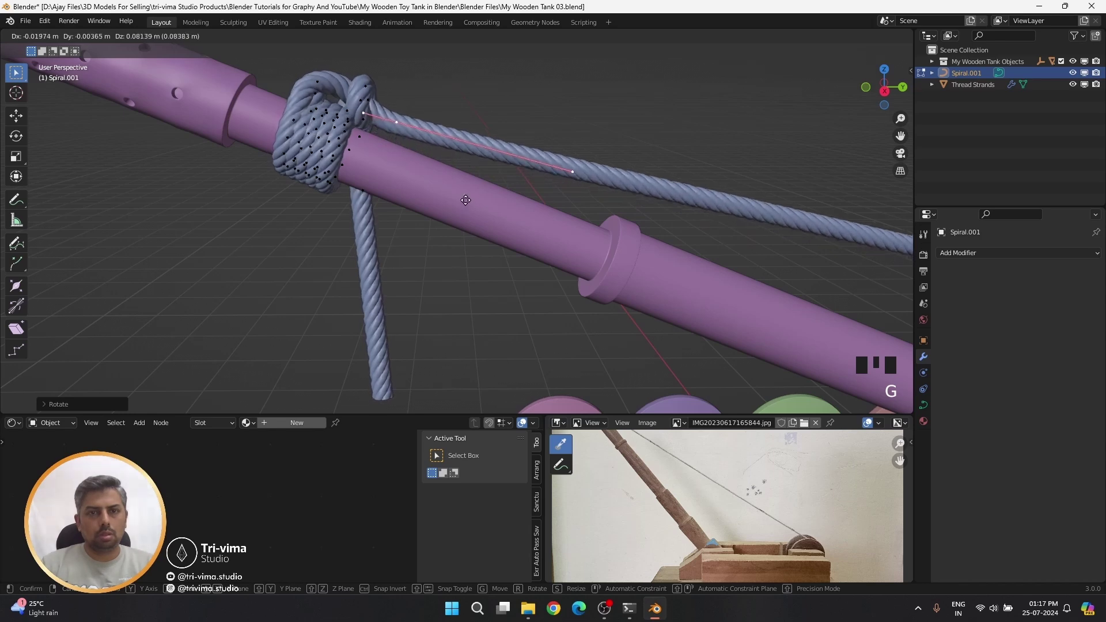
left_click(339, 151)
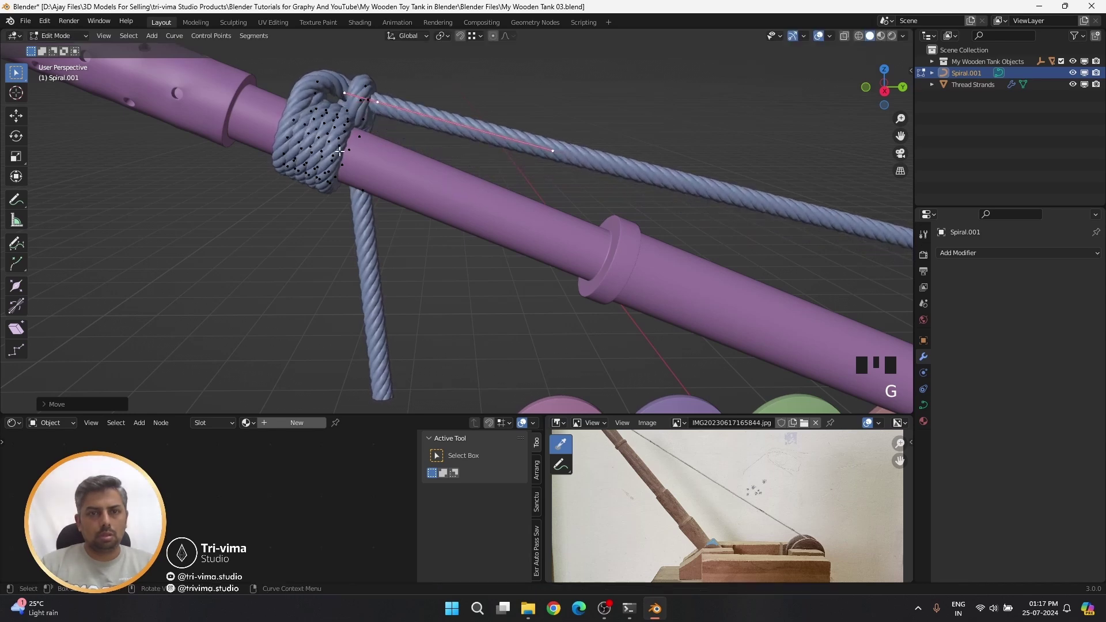
- Shift the knot loop's upper control point about 0.04 m along the barrel toward the muzzle
left_click(317, 84)
key("g")
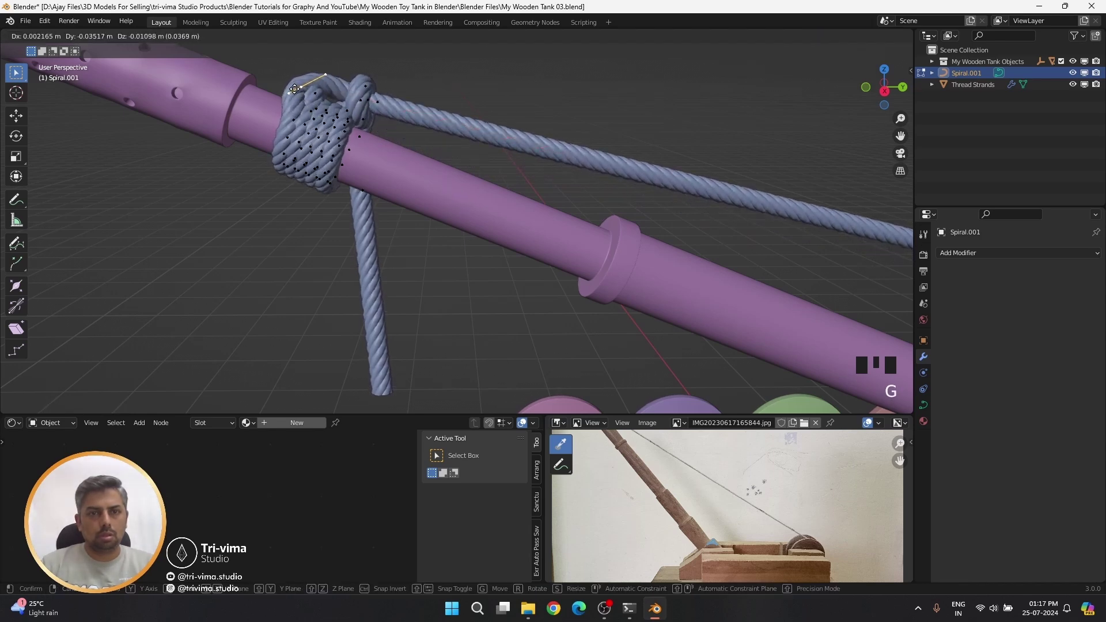
left_click(294, 89)
scroll(294, 88, "up", 2)
middle_click_drag(153, 53, 388, 276, "shift")
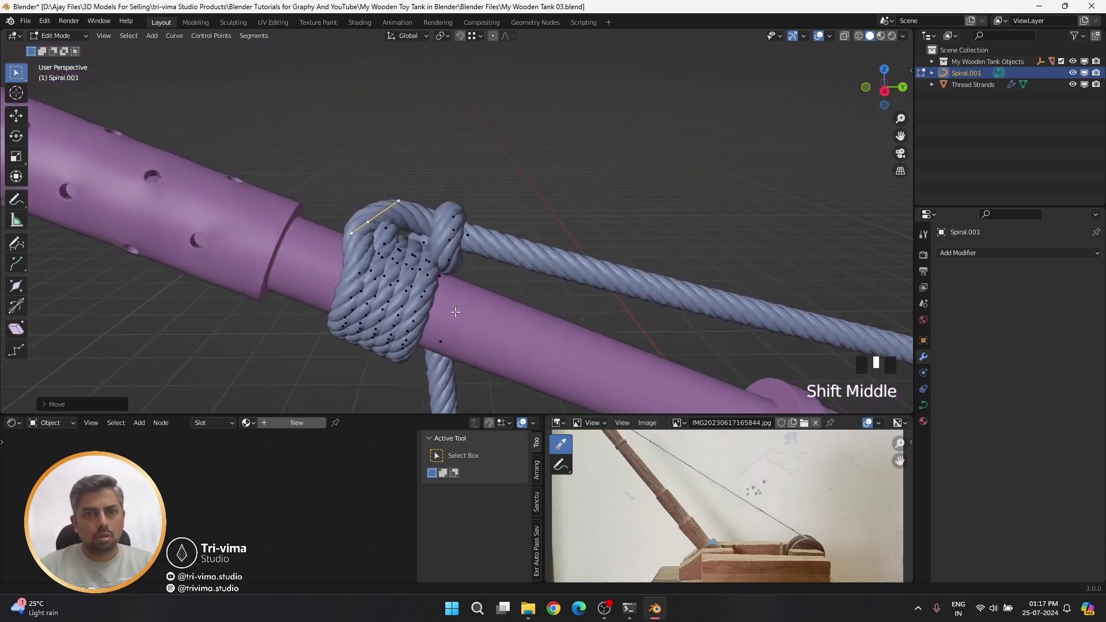
- Reposition the knot loop's control point nearest the coil so the strand sits against the barrel
scroll(387, 277, "up", 3)
left_click(345, 229)
middle_click_drag(344, 229, 360, 320)
key("g")
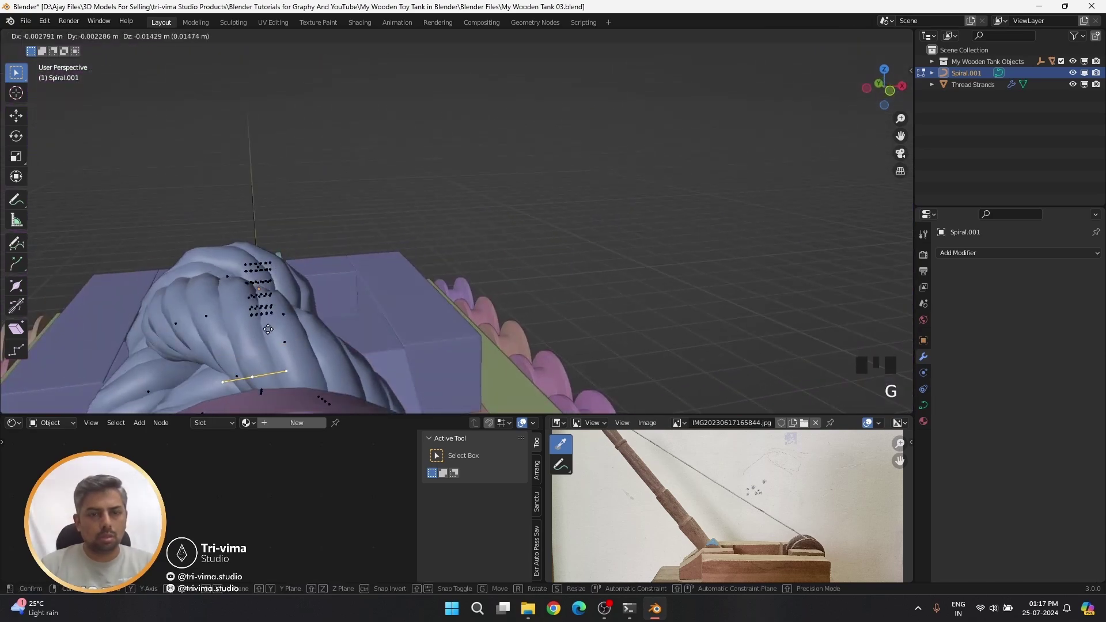
left_click(332, 345)
middle_click_drag(333, 346, 169, 351)
- Move and rotate the straight rope's control point at the knot so the strand lines up toward the spool
middle_click_drag(522, 279, 501, 317)
left_click(423, 276)
mouse_move(513, 247)
middle_mouse_down()
mouse_move(524, 242)
mouse_move(495, 253)
middle_mouse_up()
key("g")
left_click(459, 202)
scroll(486, 331, "down", 4)
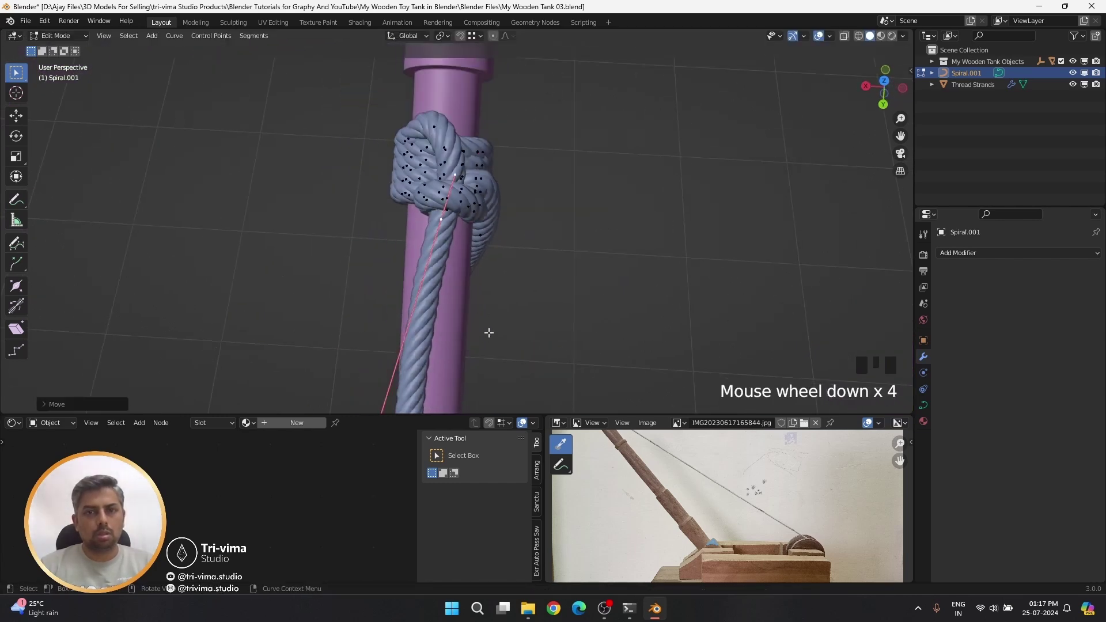
middle_click_drag(488, 333, 479, 204, "shift")
scroll(479, 204, "down", 8)
middle_click_drag(479, 291, 385, 369, "shift")
key("r")
left_click(482, 228)
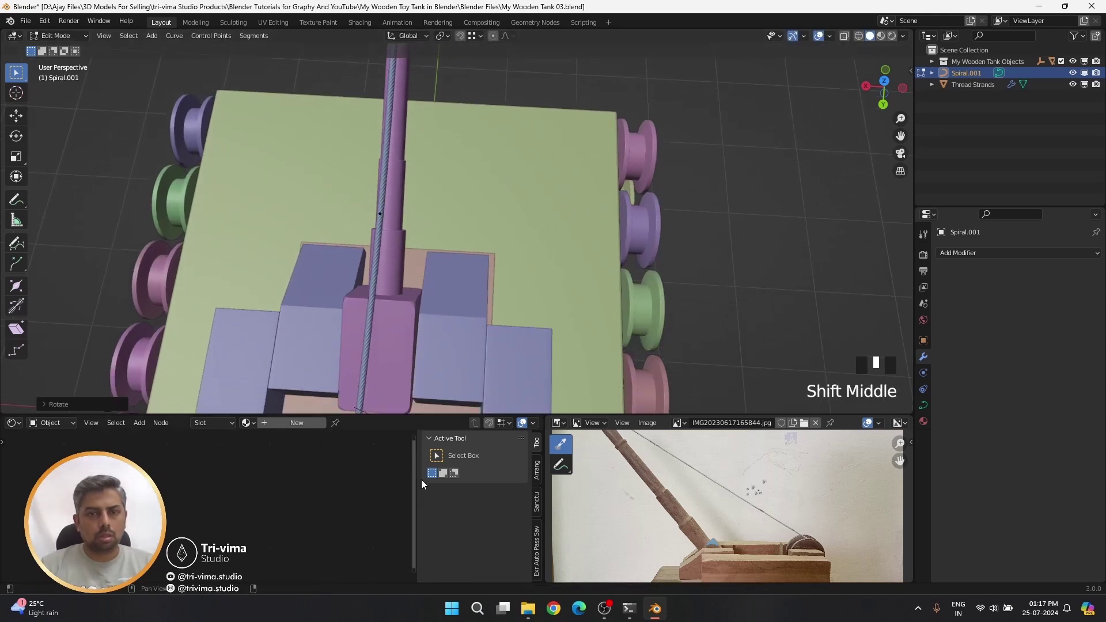
- Rotate the hanging rope tail's control point by about 23°, shift it slightly under the barrel, and return to Object Mode
scroll(385, 368, "down", 3)
middle_click_drag(412, 279, 508, 199, "shift")
scroll(507, 199, "up", 9)
middle_click_drag(147, 200, 320, 292, "shift")
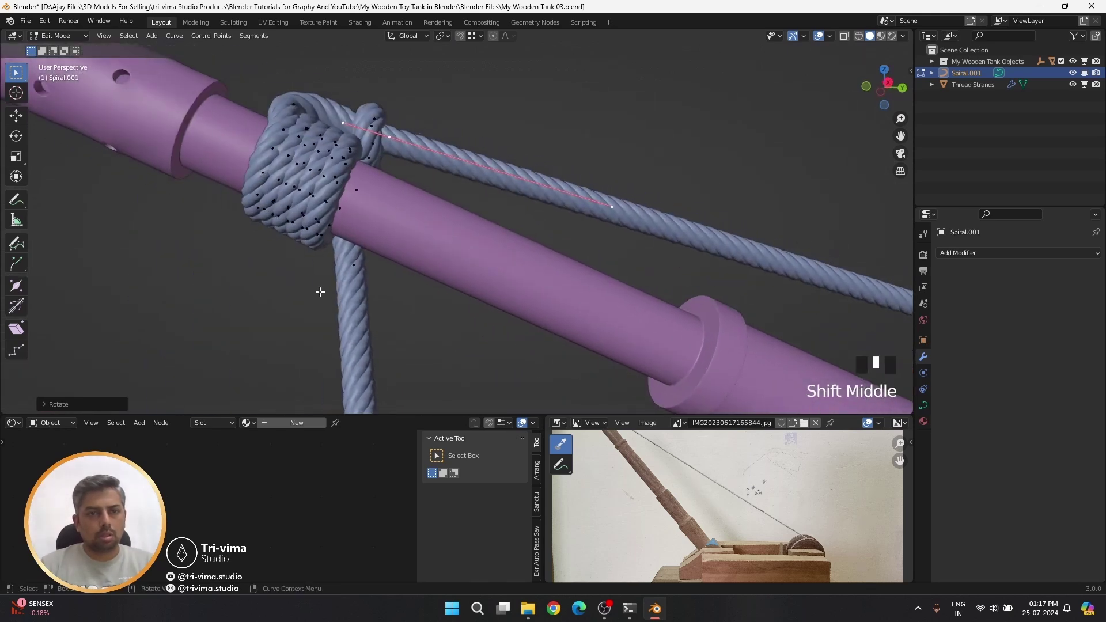
left_click(365, 292)
key("r")
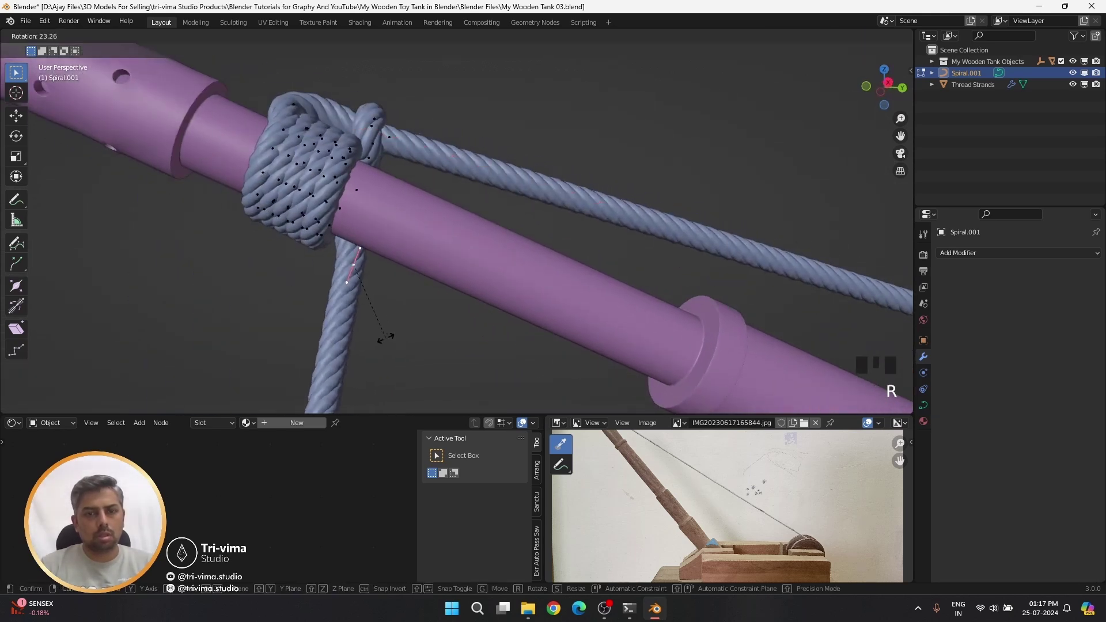
left_click(383, 338)
key("g")
left_click(371, 341)
scroll(347, 236, "down", 2)
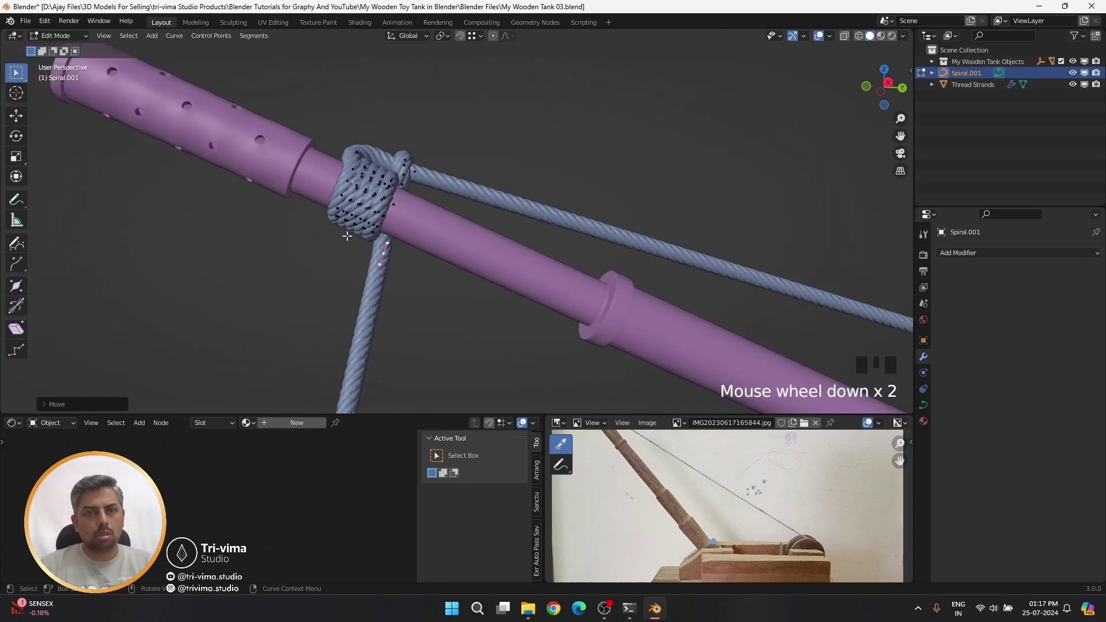
middle_click_drag(390, 223, 332, 279)
key("Tab")
- Examine the wheels along the side and front corner of the tank body
scroll(409, 306, "down", 13)
middle_click_drag(409, 305, 491, 222, "shift")
scroll(405, 278, "up", 4)
scroll(351, 328, "up", 3)
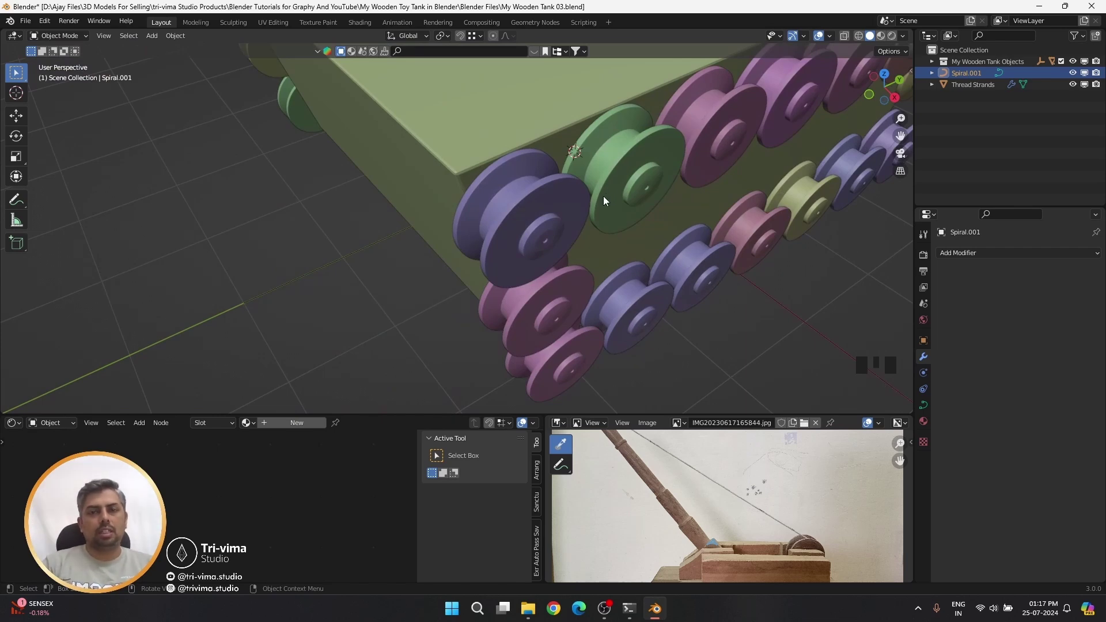
scroll(422, 303, "down", 3)
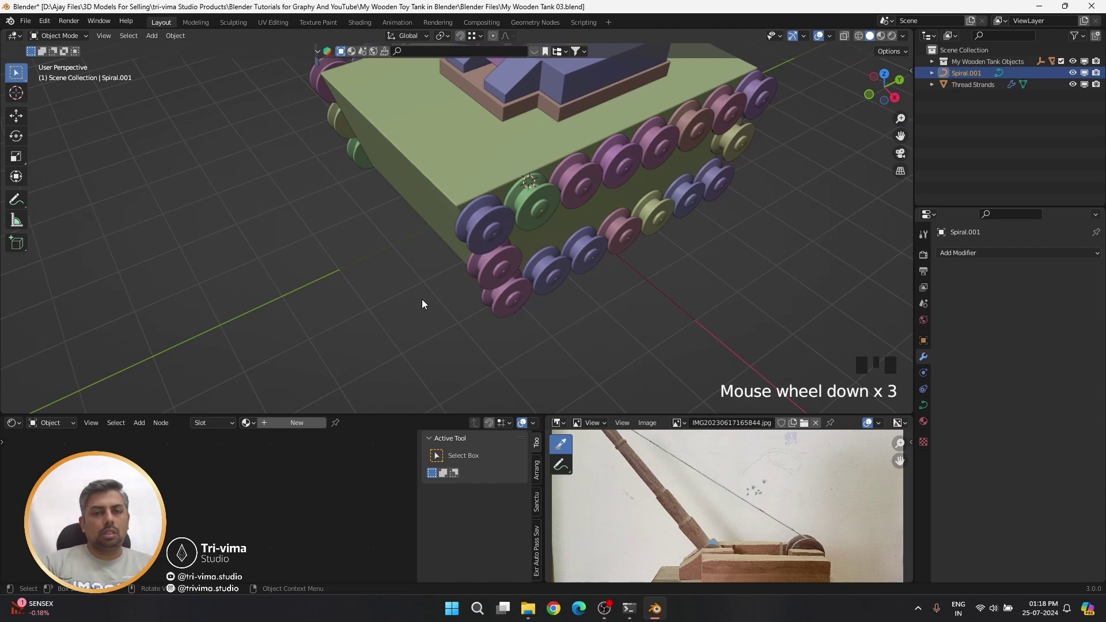
middle_click_drag(421, 304, 489, 281, "shift")
scroll(492, 312, "up", 1)
- Add a mesh plane in the top view and move it along Y in front of the barrel
key("KP_7")
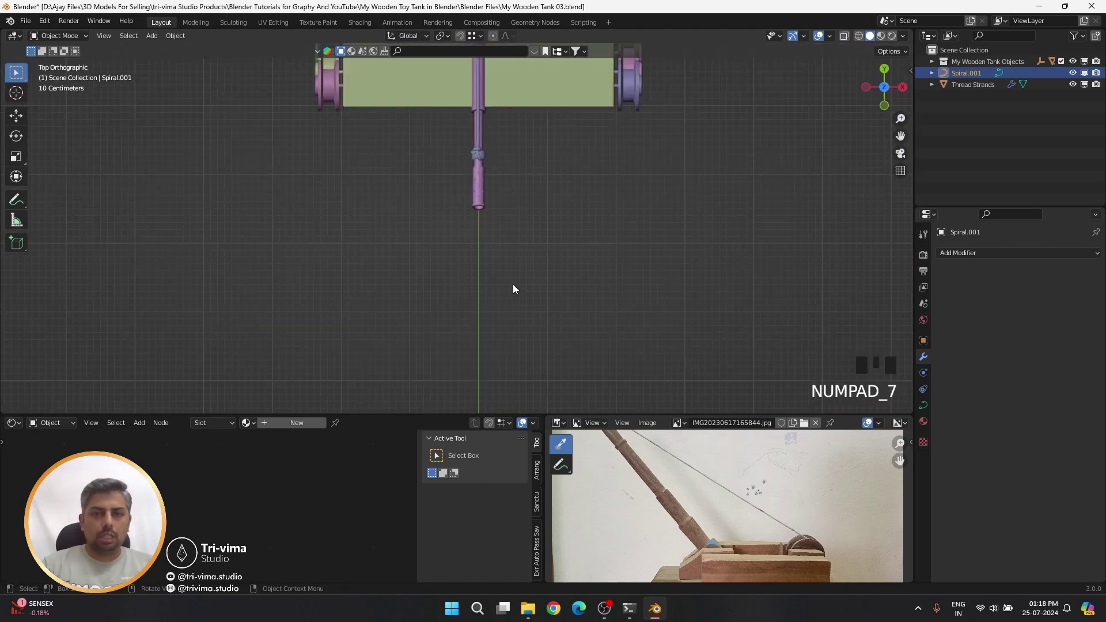
scroll(514, 289, "up", 4)
middle_click_drag(559, 295, 297, 291, "shift")
key("Tab")
scroll(254, 257, "up", 3)
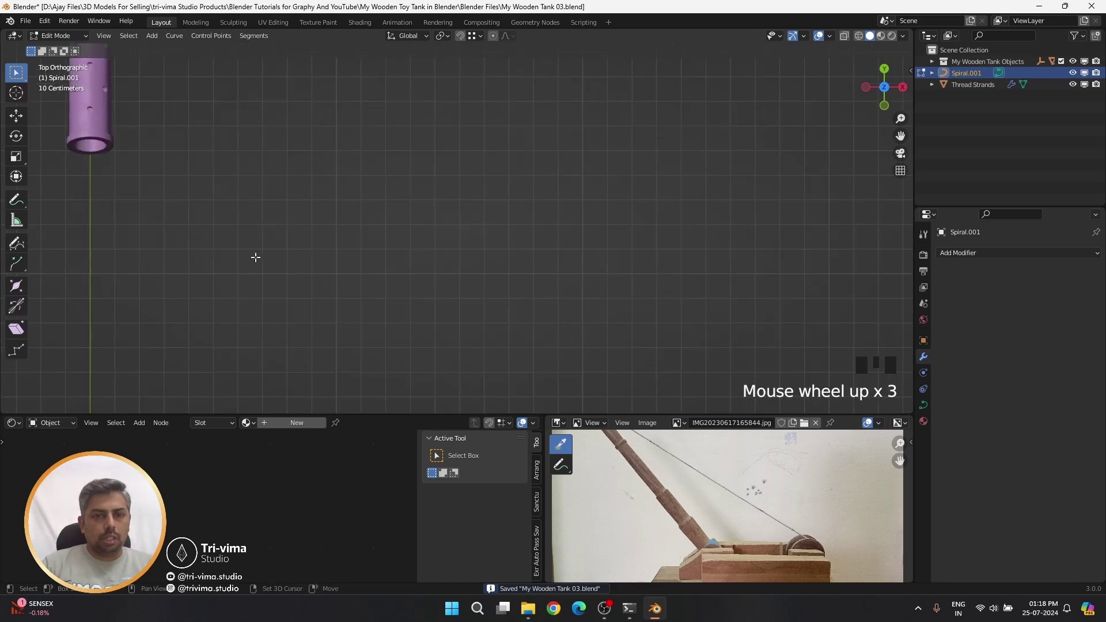
middle_click_drag(254, 256, 395, 259, "shift")
key("shift+a")
key("Tab")
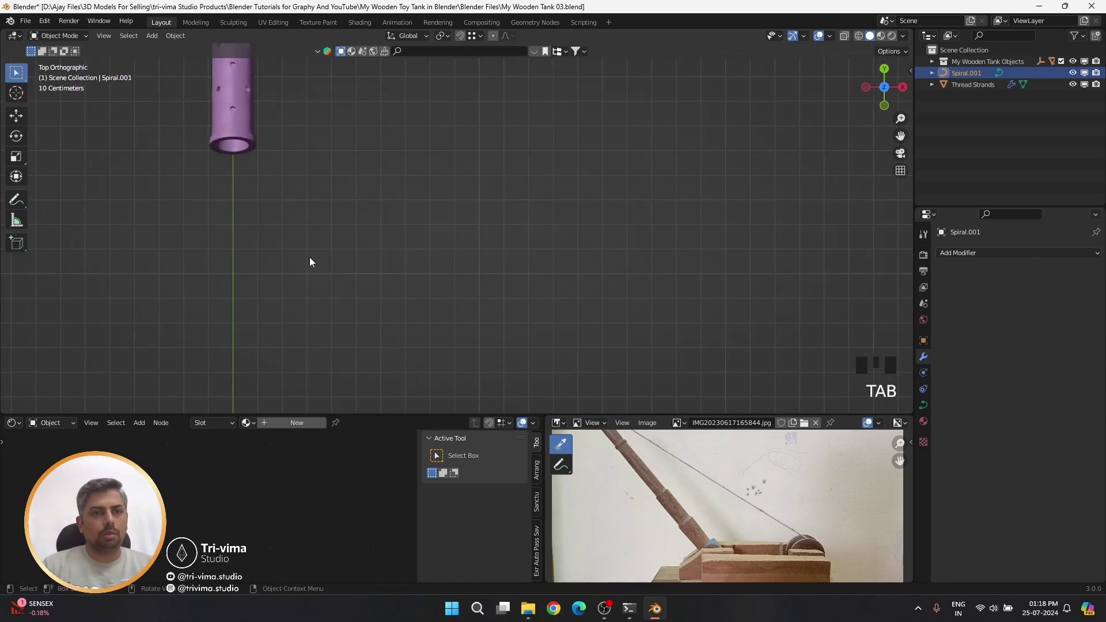
key("shift+a")
mouse_move(330, 213)
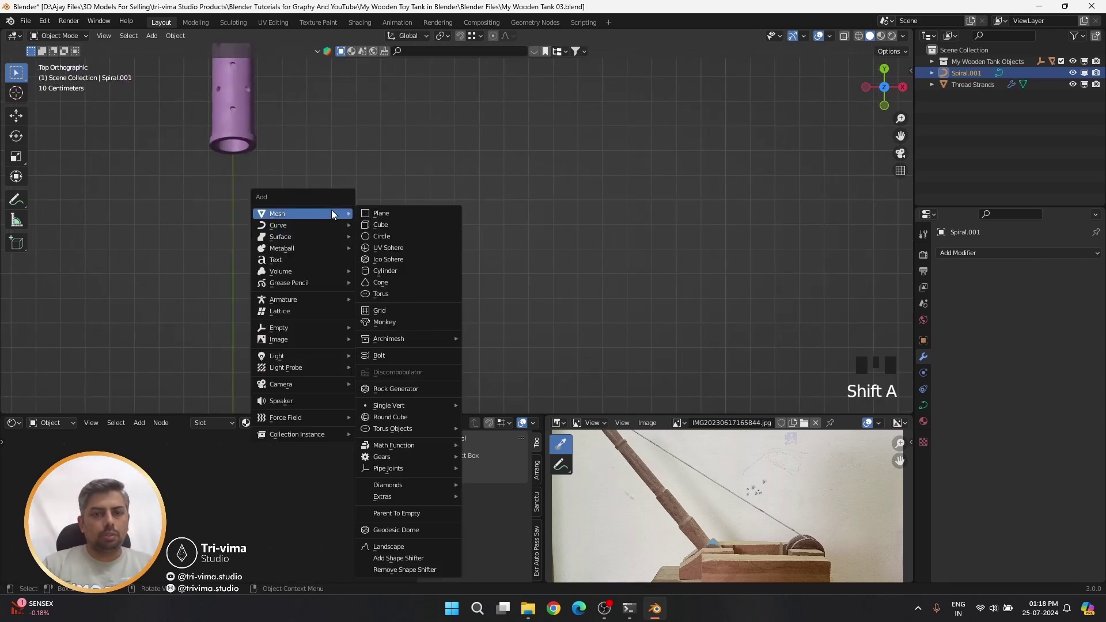
left_click(382, 213)
key("g")
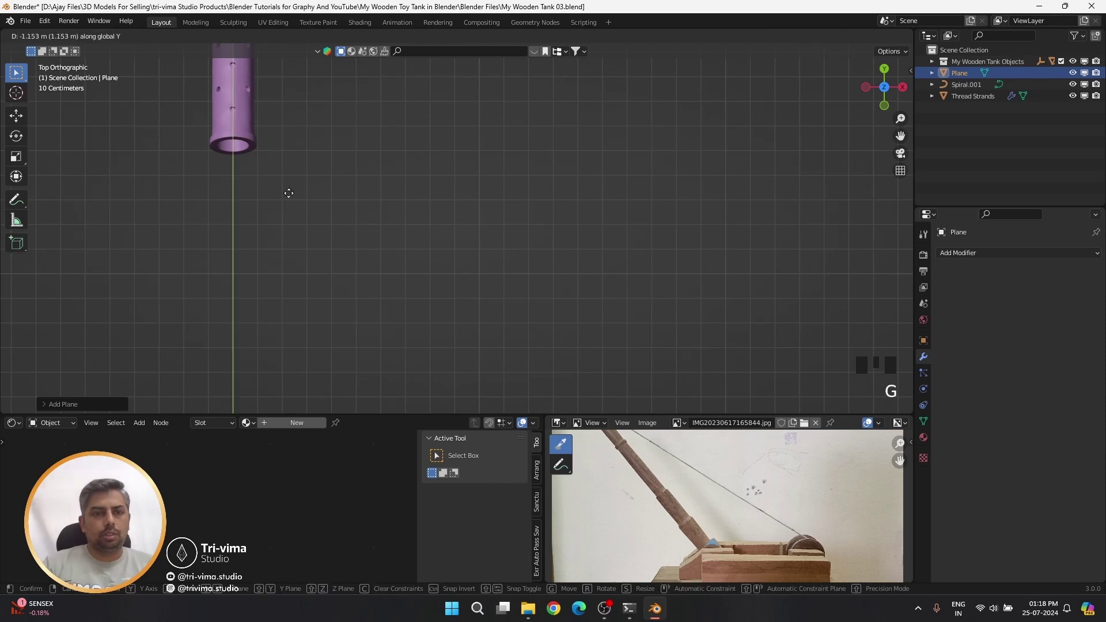
left_click(229, 320)
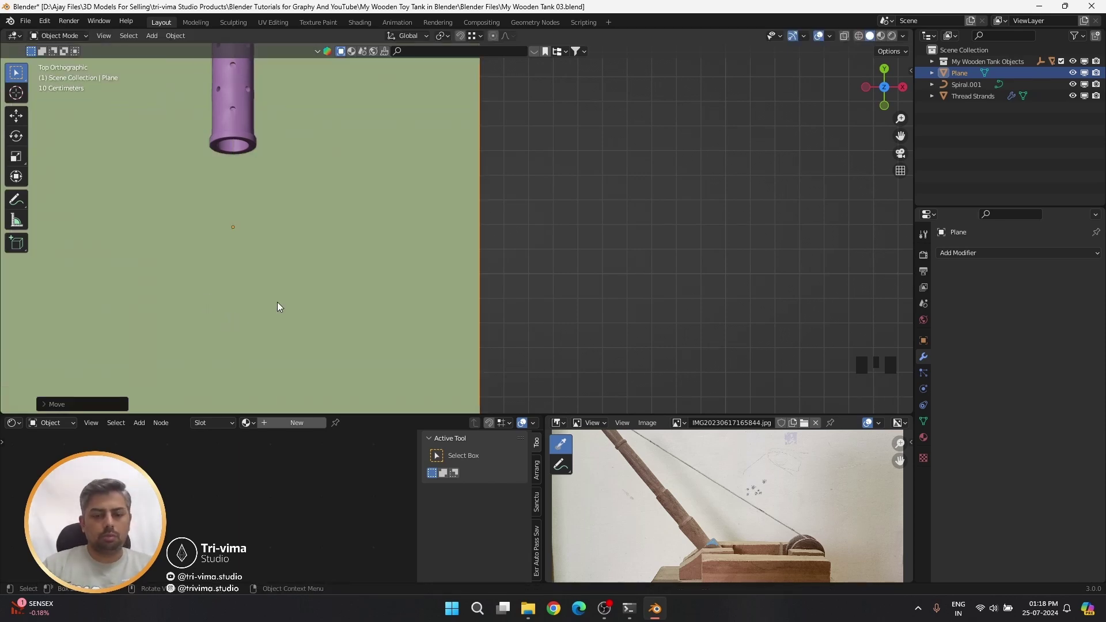
- Move the plane in front of the tank's front corner wheel
key("g")
scroll(583, 310, "down", 4)
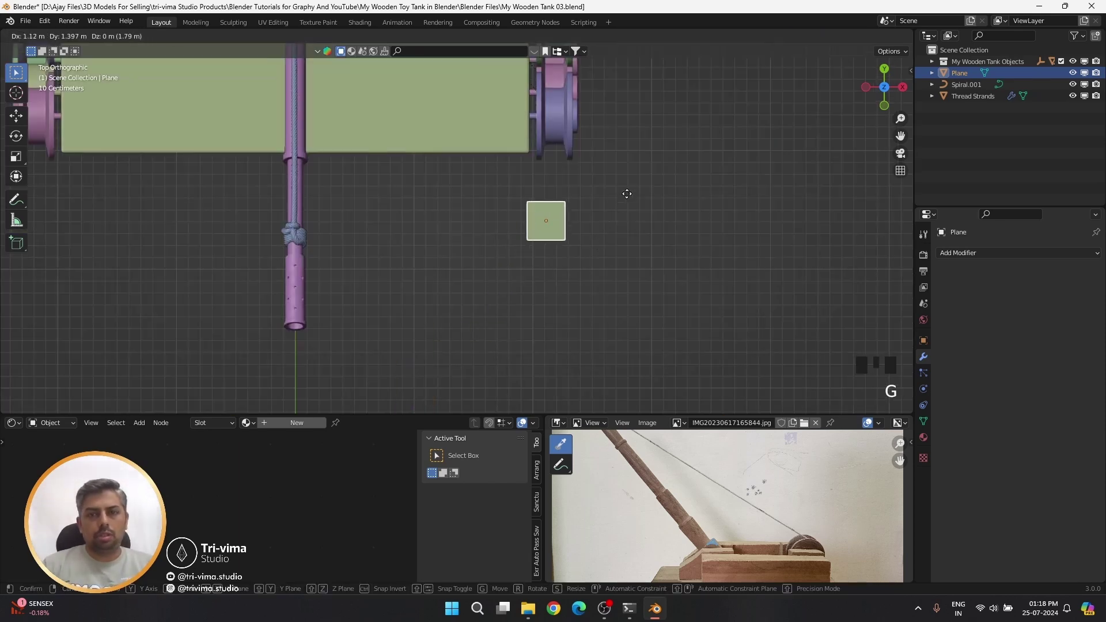
left_click(633, 173)
scroll(629, 177, "up", 4)
middle_click_drag(629, 178, 424, 296, "shift")
scroll(376, 331, "up", 5)
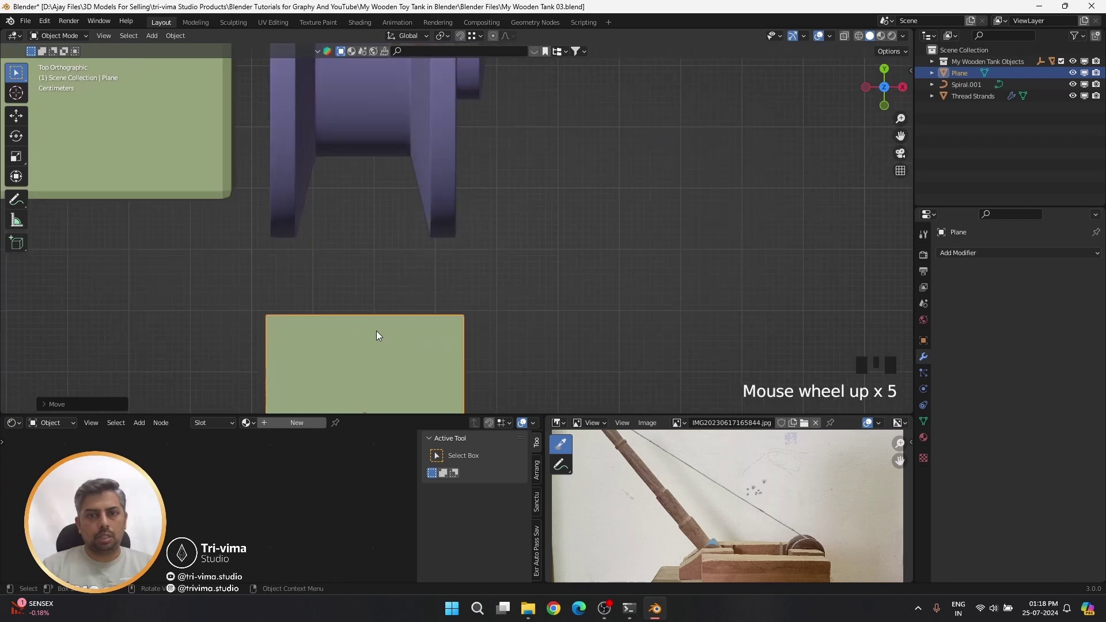
middle_click_drag(376, 333, 441, 304, "shift")
scroll(506, 274, "down", 2)
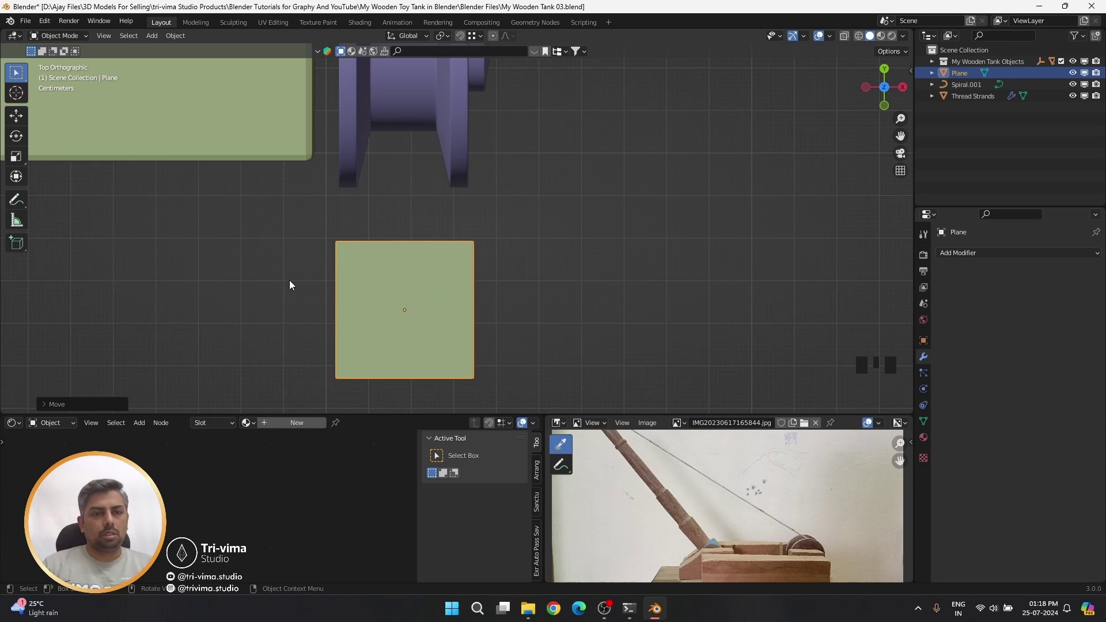
- Examine the wheel and its string in the reference photo, and delete the plane
scroll(199, 280, "down", 9)
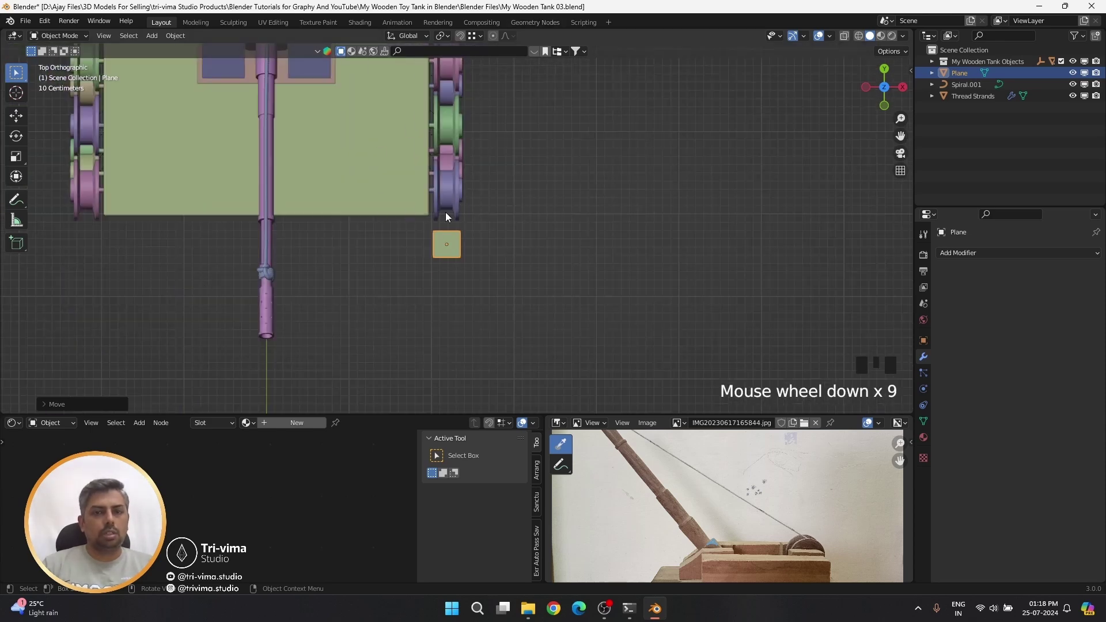
middle_click_drag(669, 494, 713, 481, "shift")
scroll(666, 549, "up", 5)
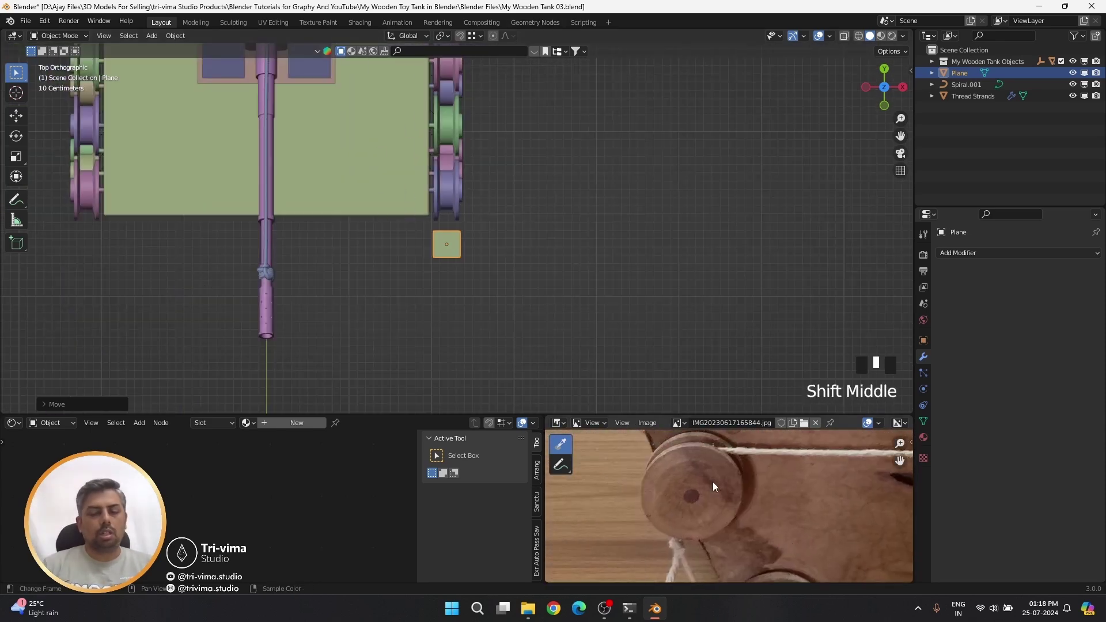
left_click(454, 246)
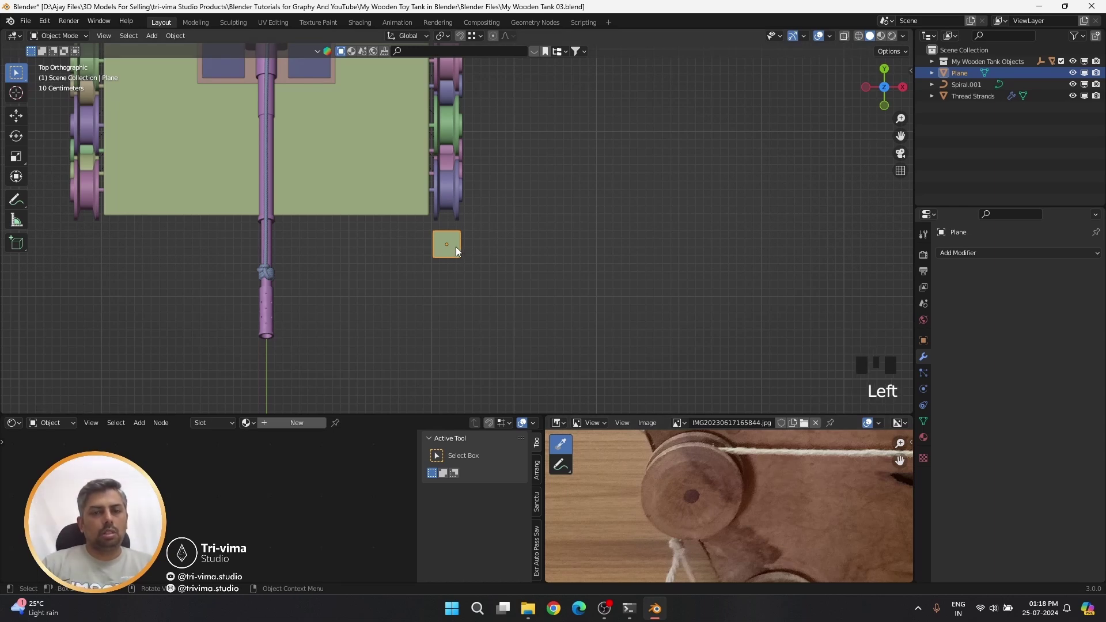
key("x")
left_click(455, 247)
- Duplicate the Thread Strands rope and remove the copy's Curve modifier
left_click(264, 255)
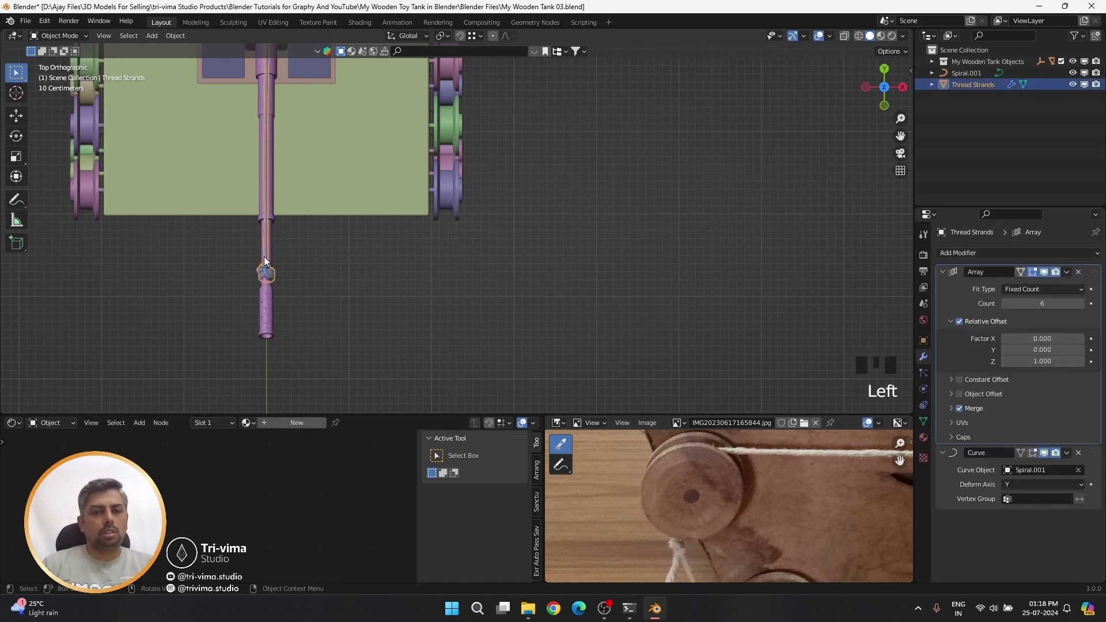
key("shift+d")
left_click(377, 276)
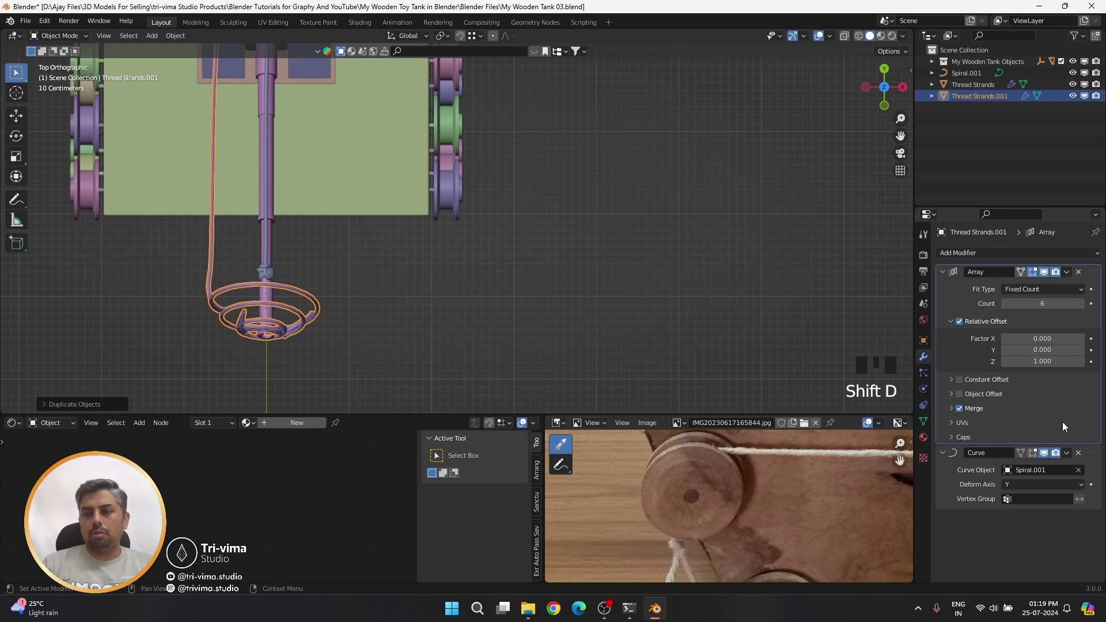
left_click(1078, 452)
- Move the duplicated strands about 1.1 m along X and -4.48 m along Y to the tank's front corner wheel
scroll(456, 230, "down", 7)
key("g")
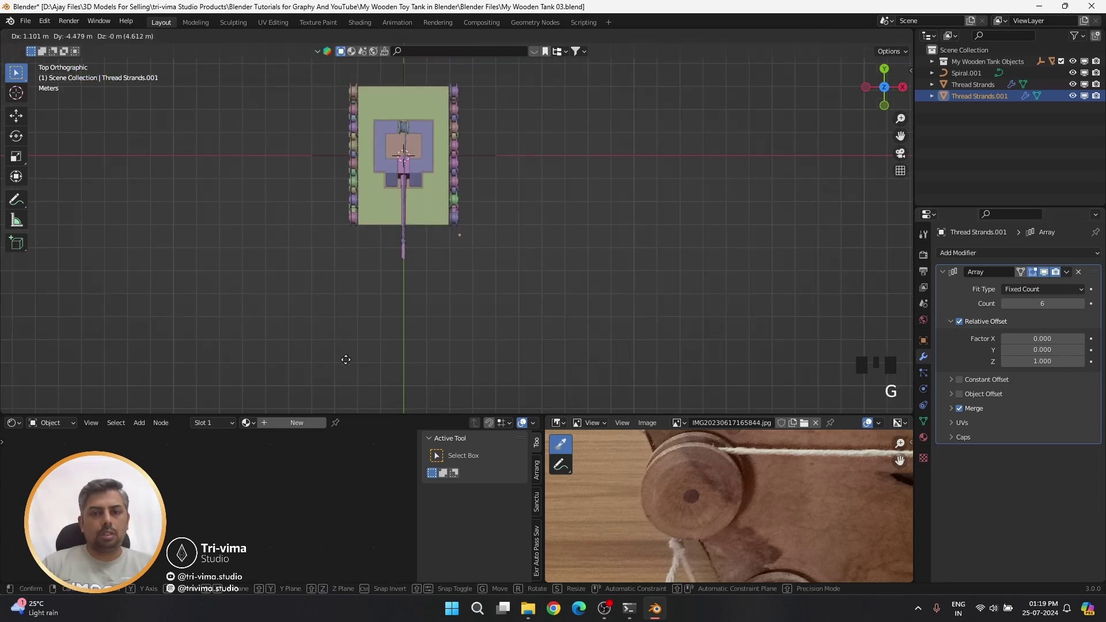
left_click(345, 360)
middle_click_drag(495, 323, 461, 280)
scroll(409, 247, "up", 2)
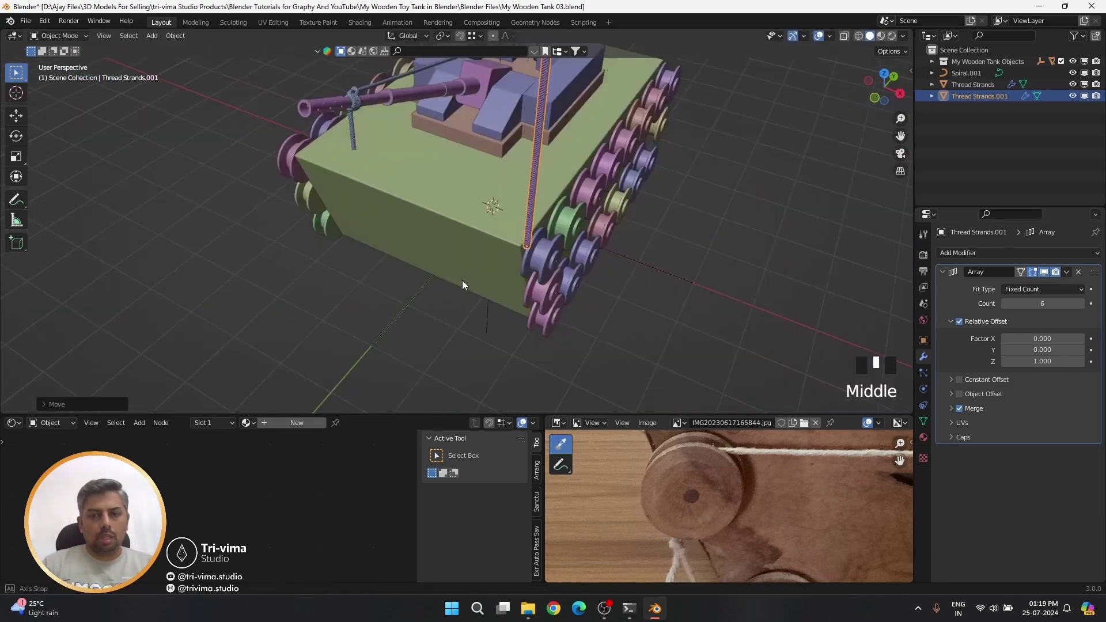
- Duplicate the edge loop outlining the tank body's wheel side and move the copy about 0.26 m along X over the wheels
left_click(501, 247)
key("Tab")
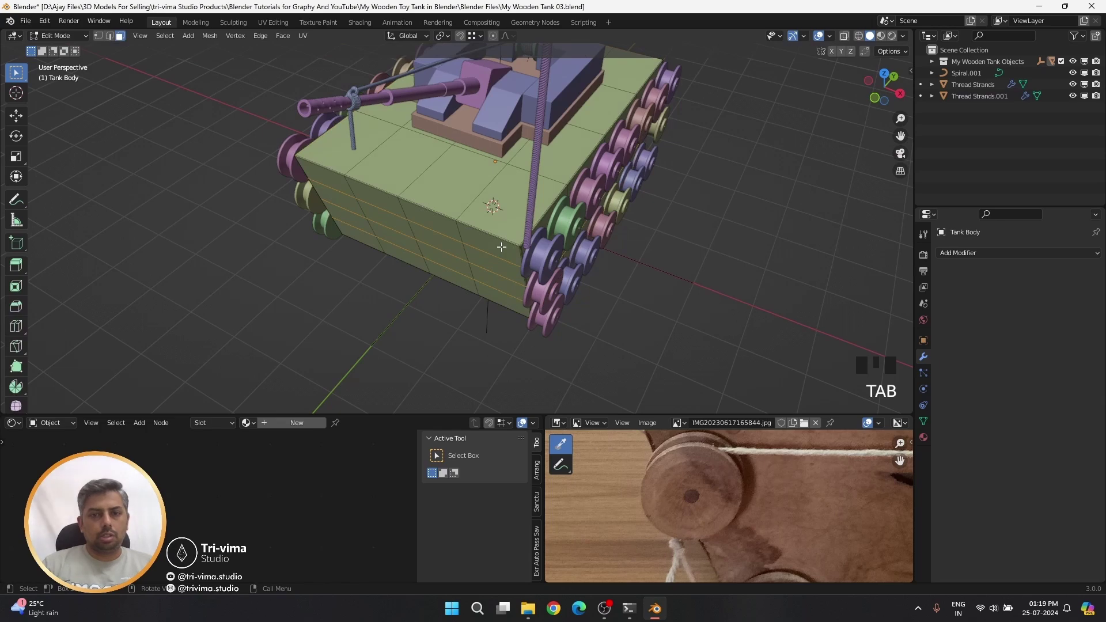
scroll(501, 246, "up", 3)
middle_click_drag(501, 246, 360, 222, "shift")
scroll(394, 171, "up", 3)
left_click(387, 155)
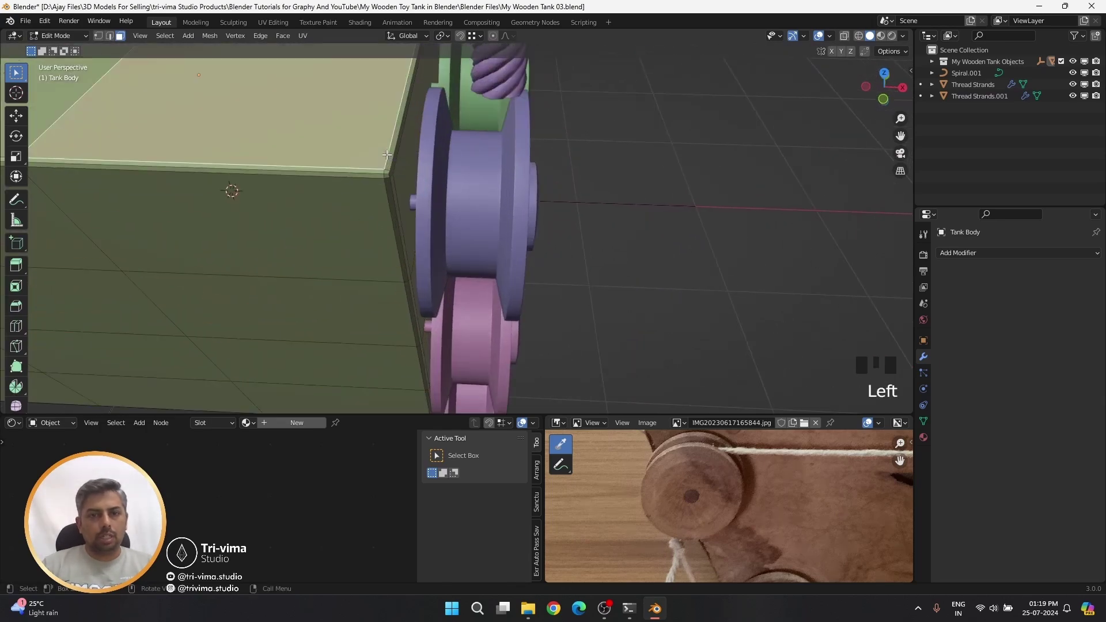
left_click(387, 155, "alt+shift")
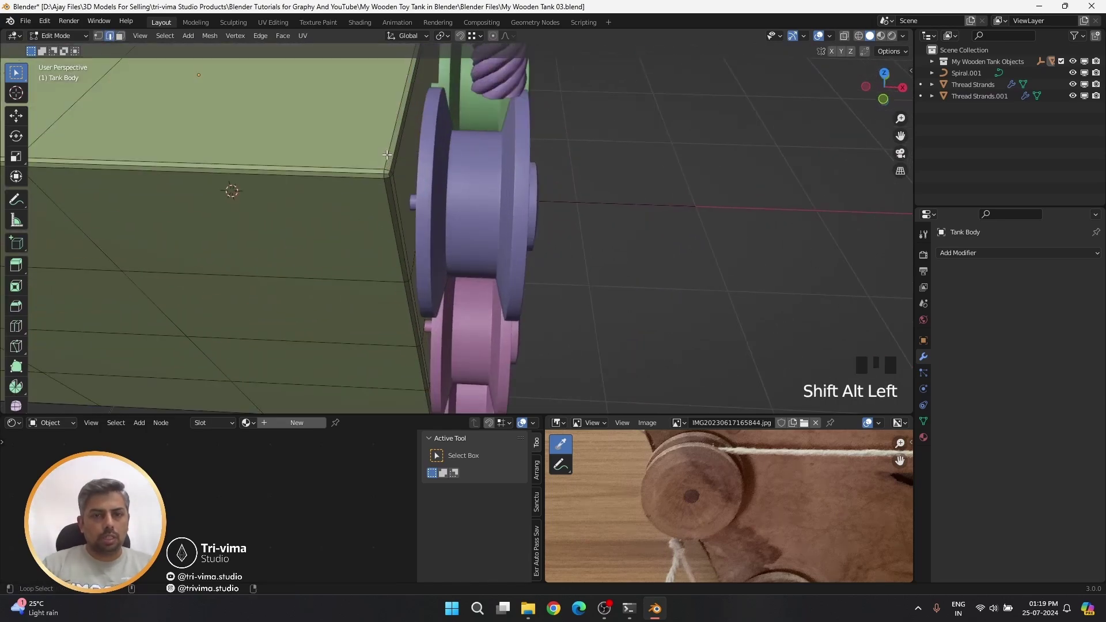
left_click(387, 155, "alt+shift")
key("shift+d")
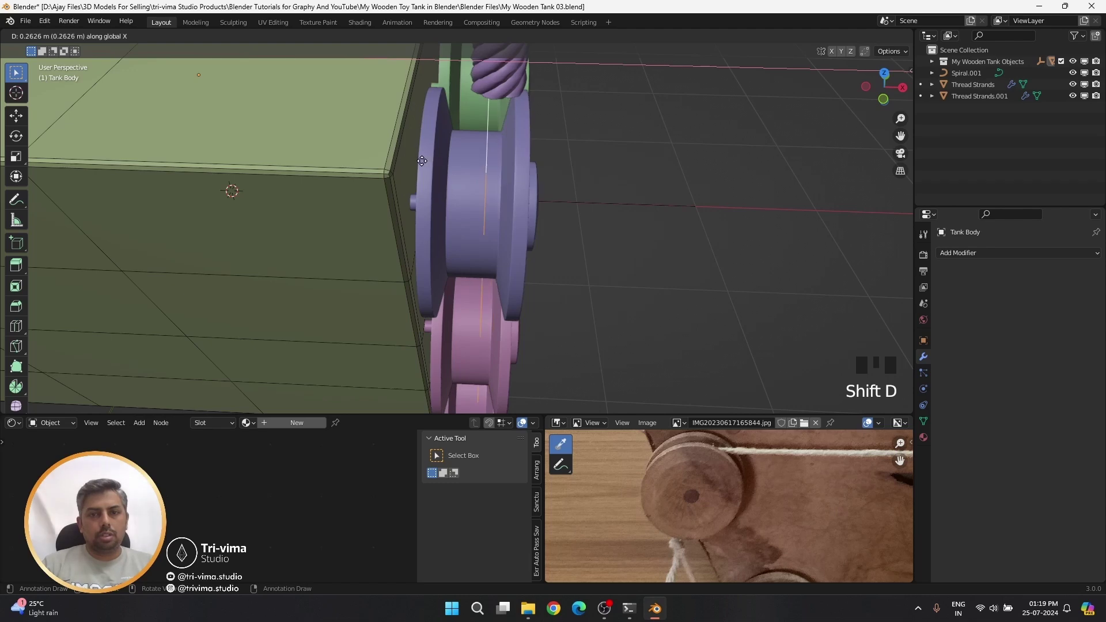
left_click(422, 162)
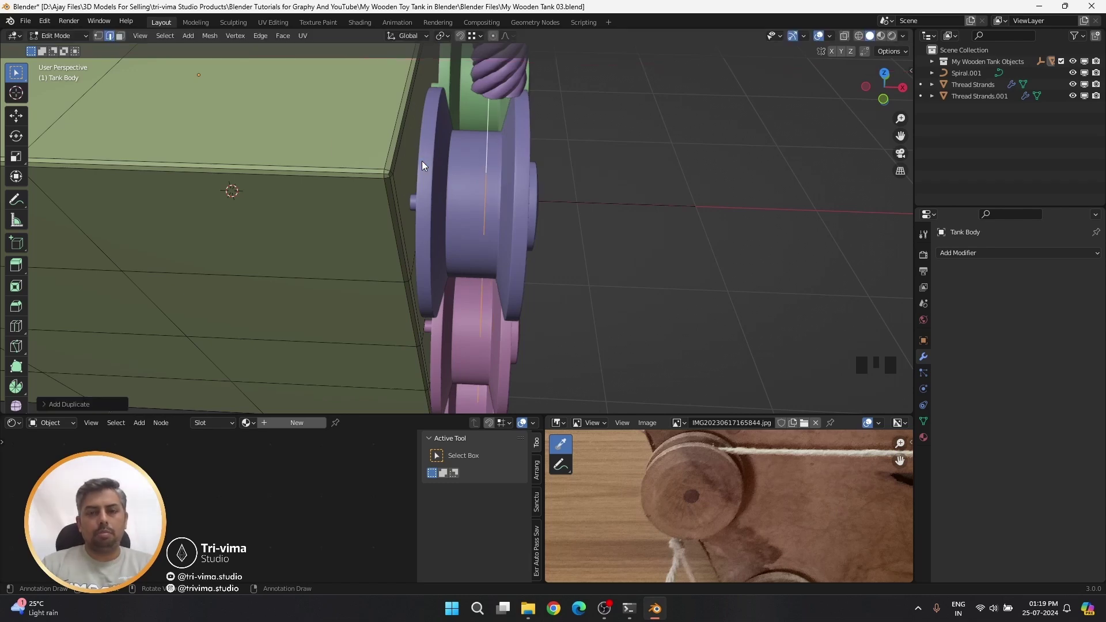
- Separate the duplicated edge loop into its own object and open the new object for editing
key("p")
left_click(421, 160)
key("Tab")
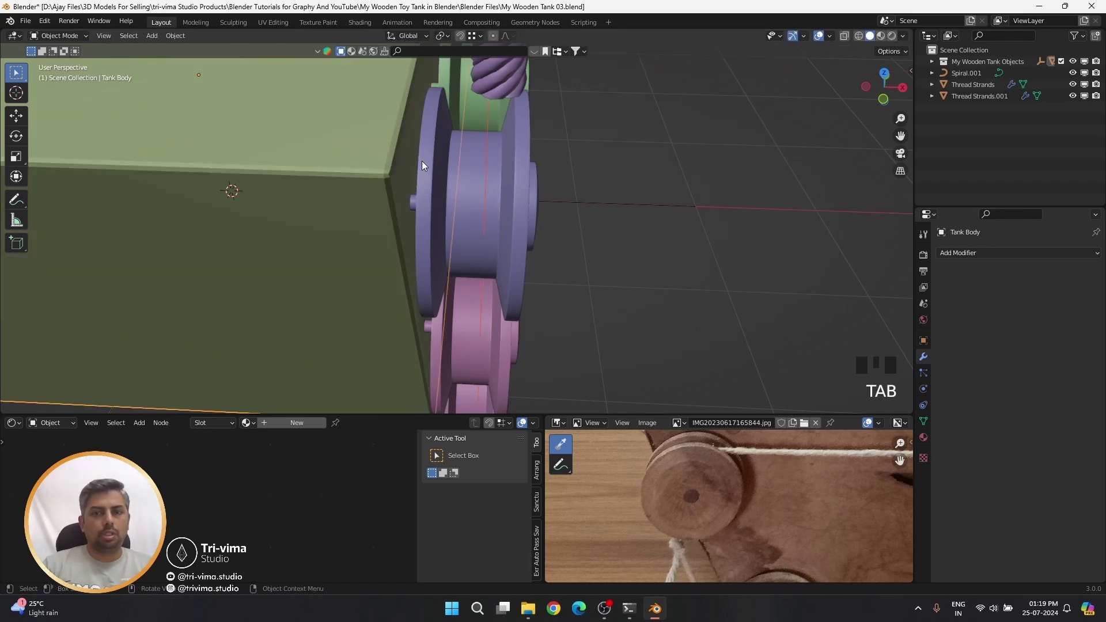
left_click(492, 168)
left_click(486, 167)
key("Tab")
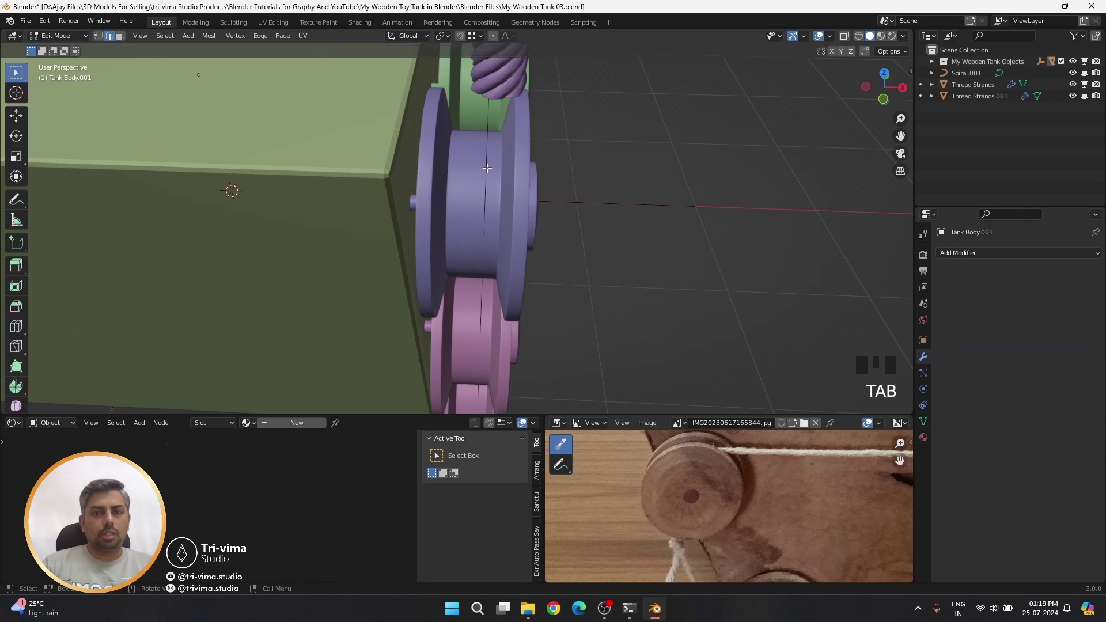
- Dissolve the outline's intermediate vertices and the doubled vertex at each corner, keeping one vertex per corner
middle_click_drag(539, 195, 462, 203)
key("1")
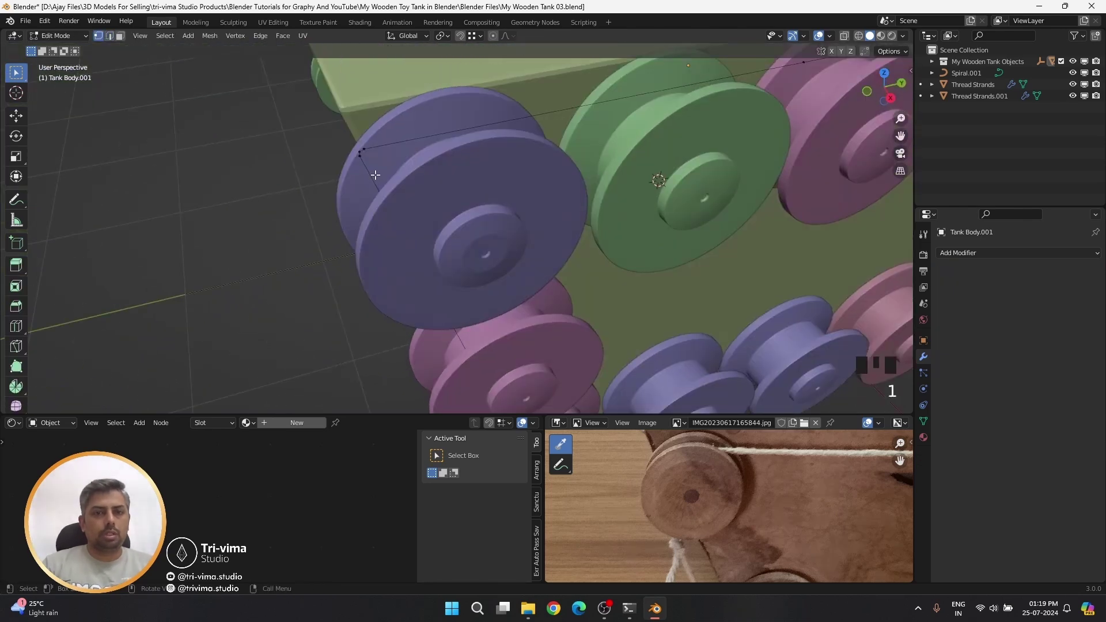
left_click(369, 152, "shift")
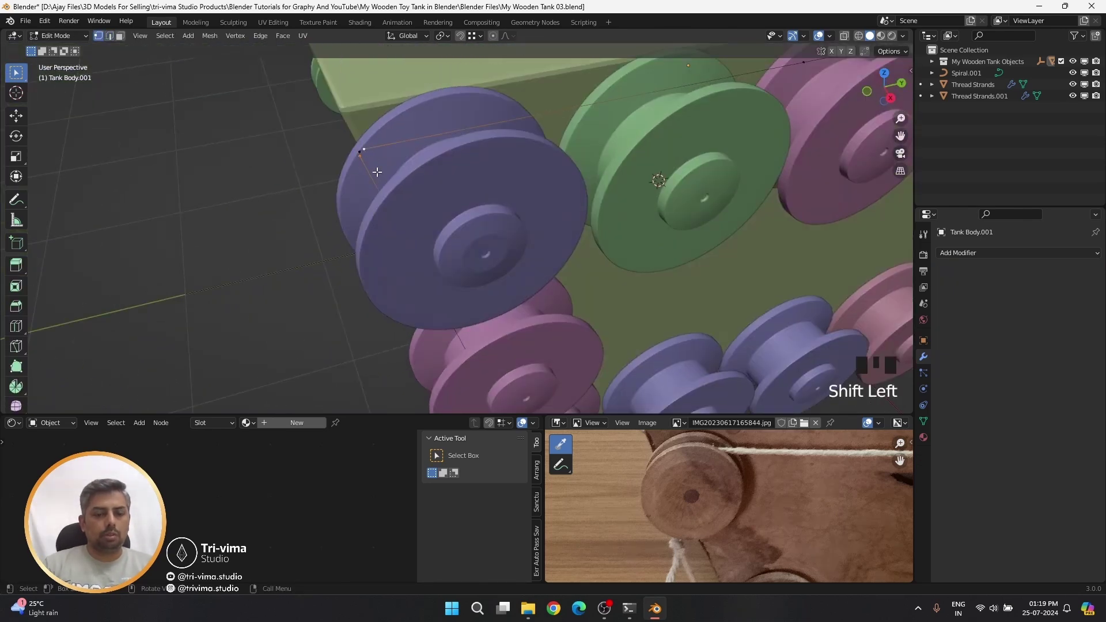
key("KP_1")
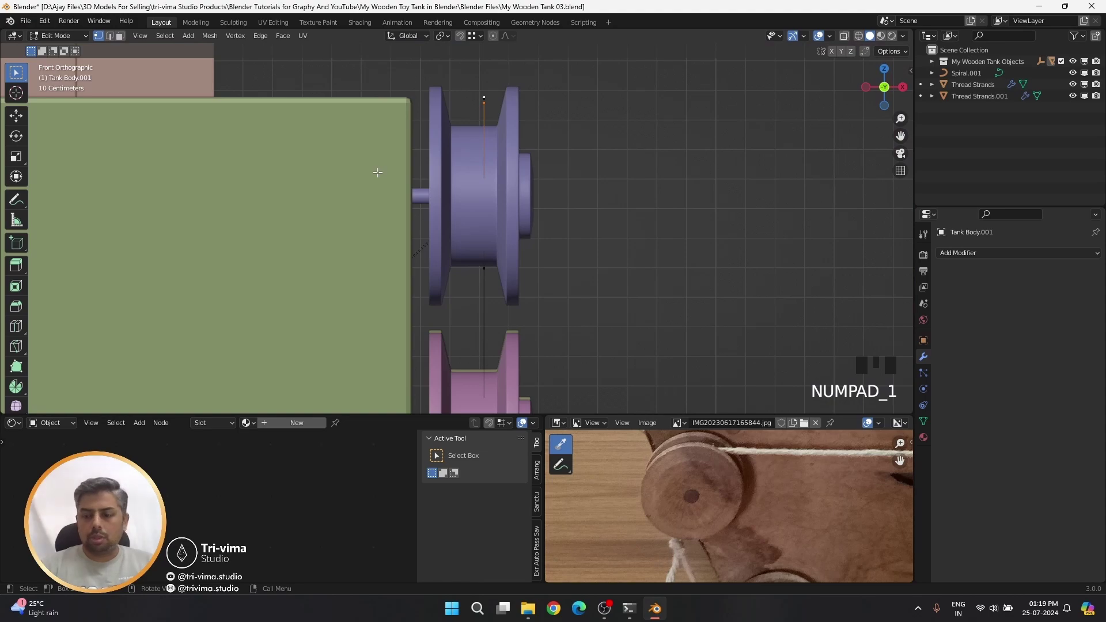
key("KP_3")
key("z")
left_click(304, 181)
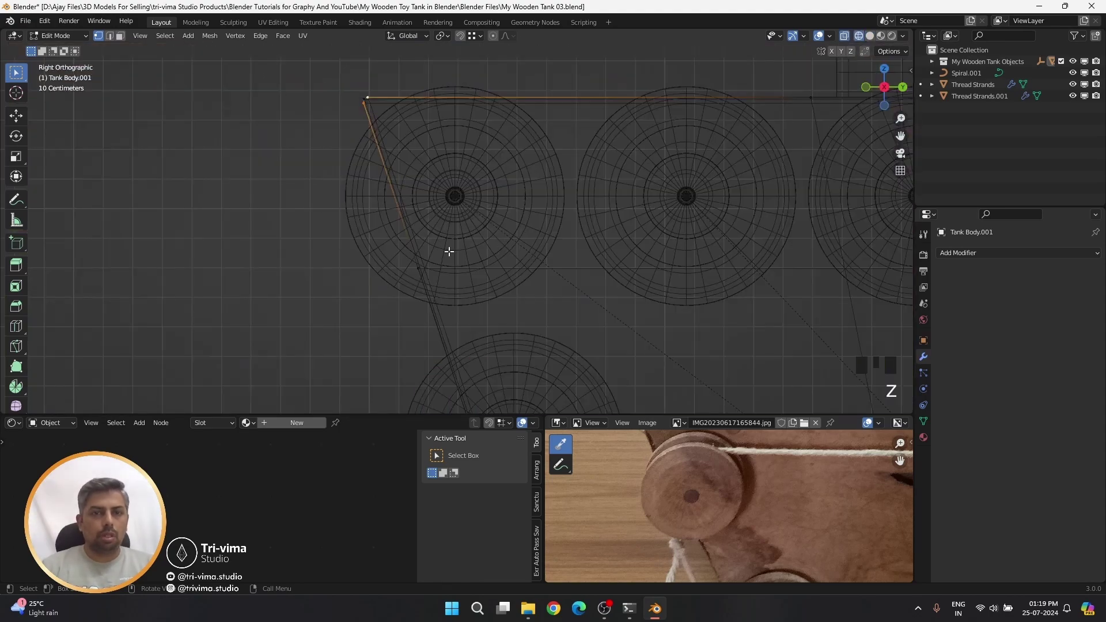
middle_click_drag(657, 286, 443, 147, "shift")
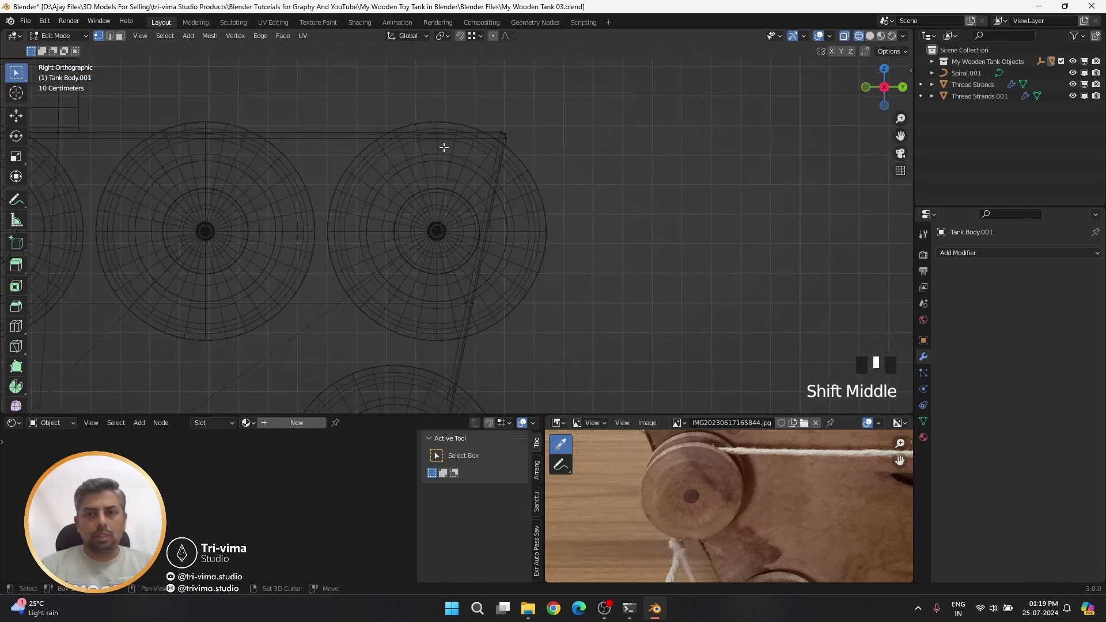
left_click(498, 130, "shift")
left_click(505, 138, "shift")
middle_click_drag(582, 264, 625, 247, "shift")
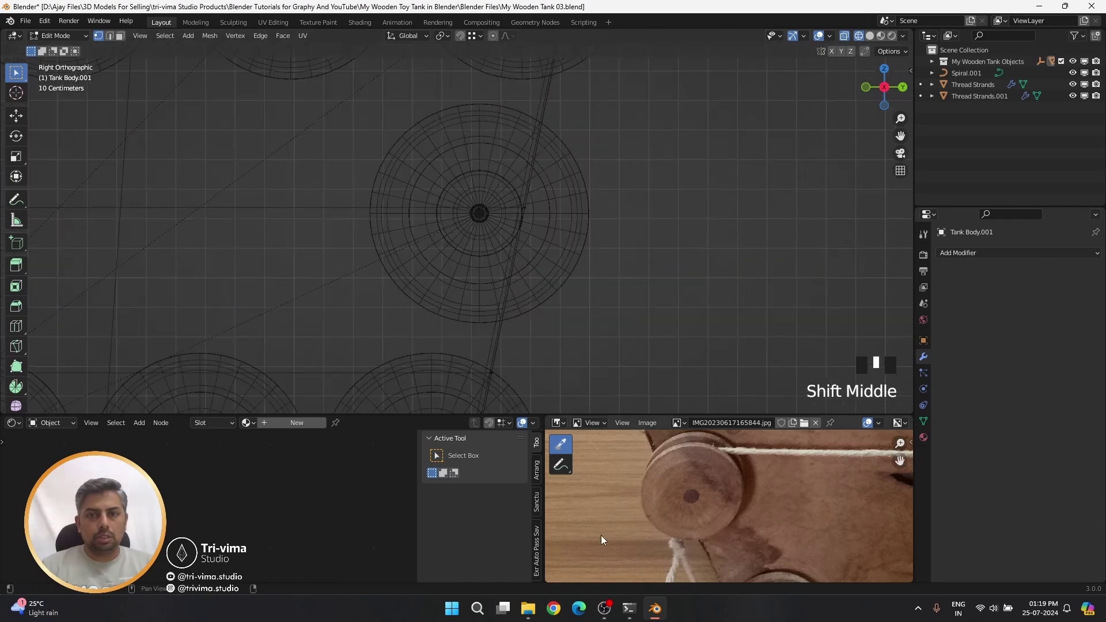
middle_click_drag(581, 313, 678, 251, "shift")
scroll(678, 254, "down", 9)
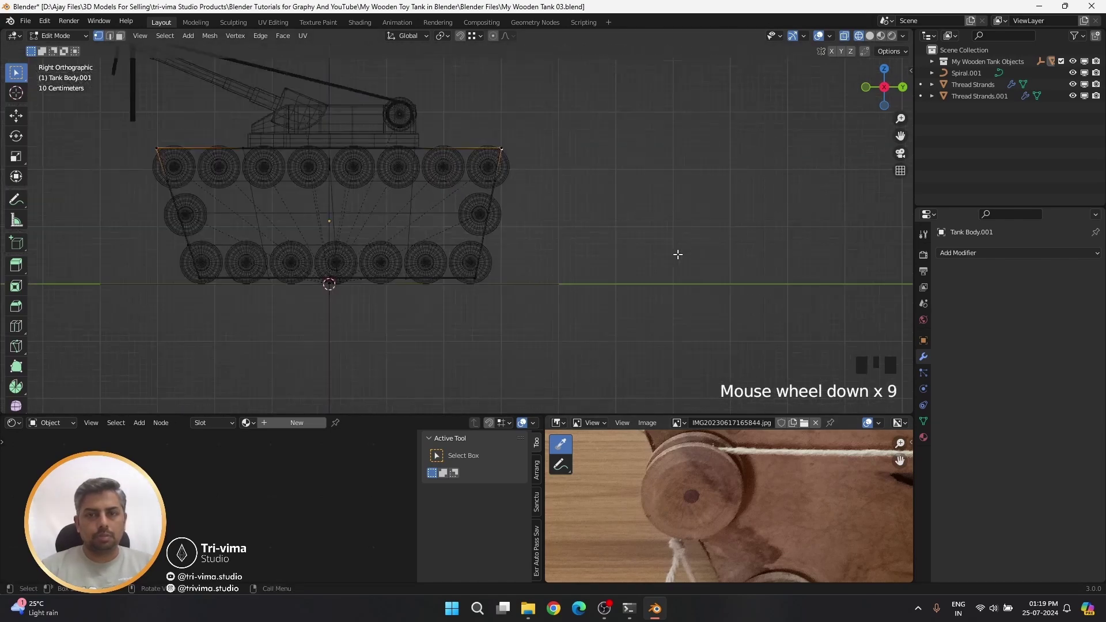
left_click(174, 221, "shift")
left_click(461, 235, "shift")
left_click(217, 206, "shift")
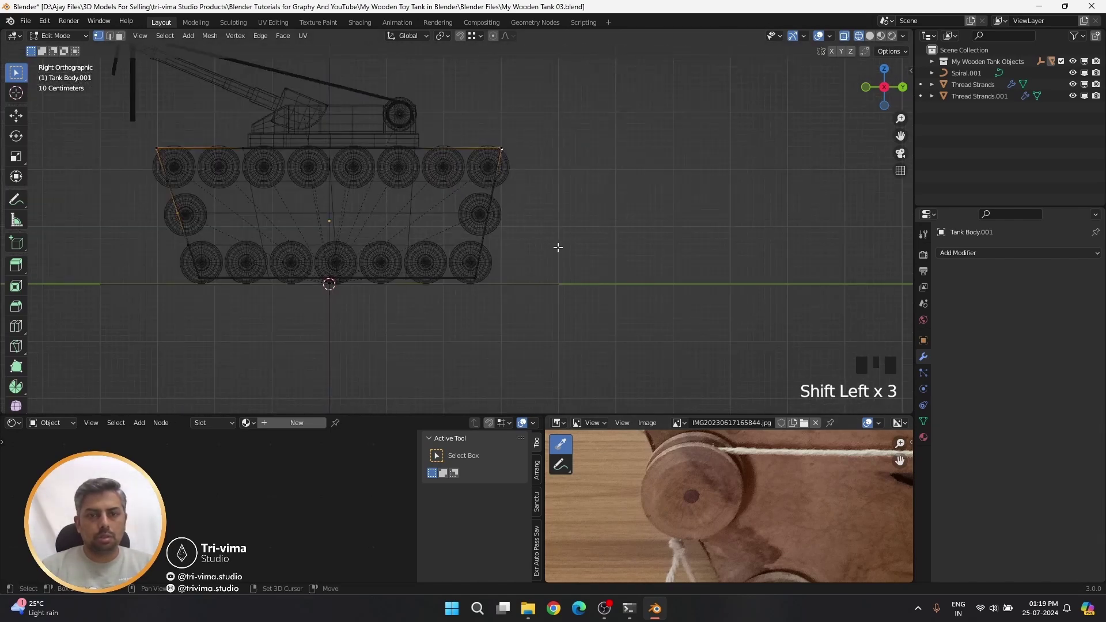
left_click(484, 208, "shift")
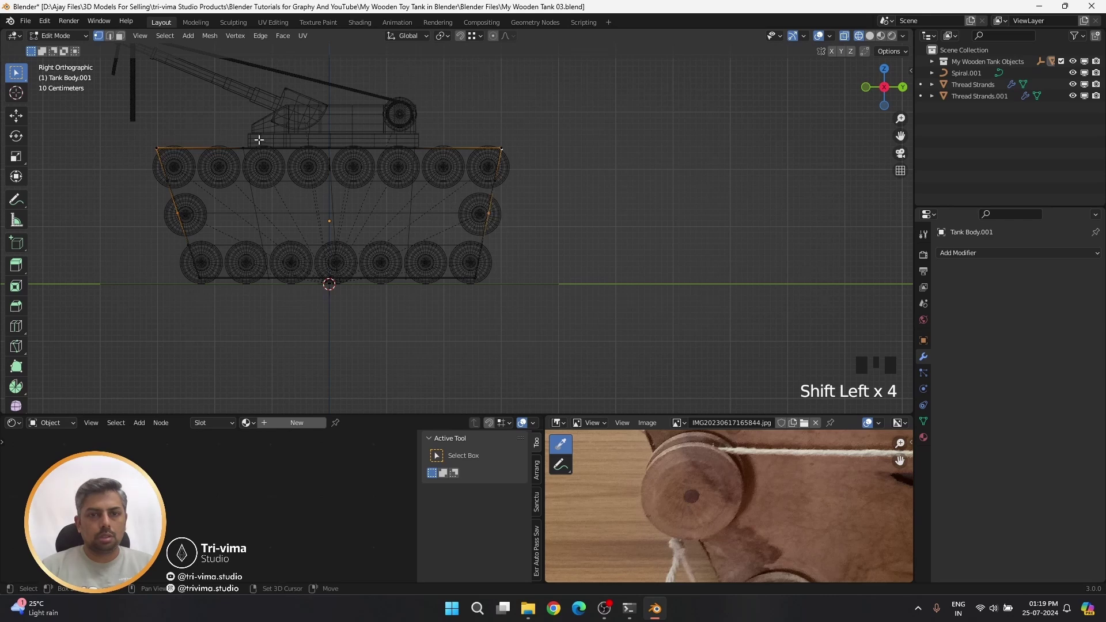
left_click_drag(201, 131, 437, 187, "shift")
left_click_drag(246, 240, 438, 321, "shift")
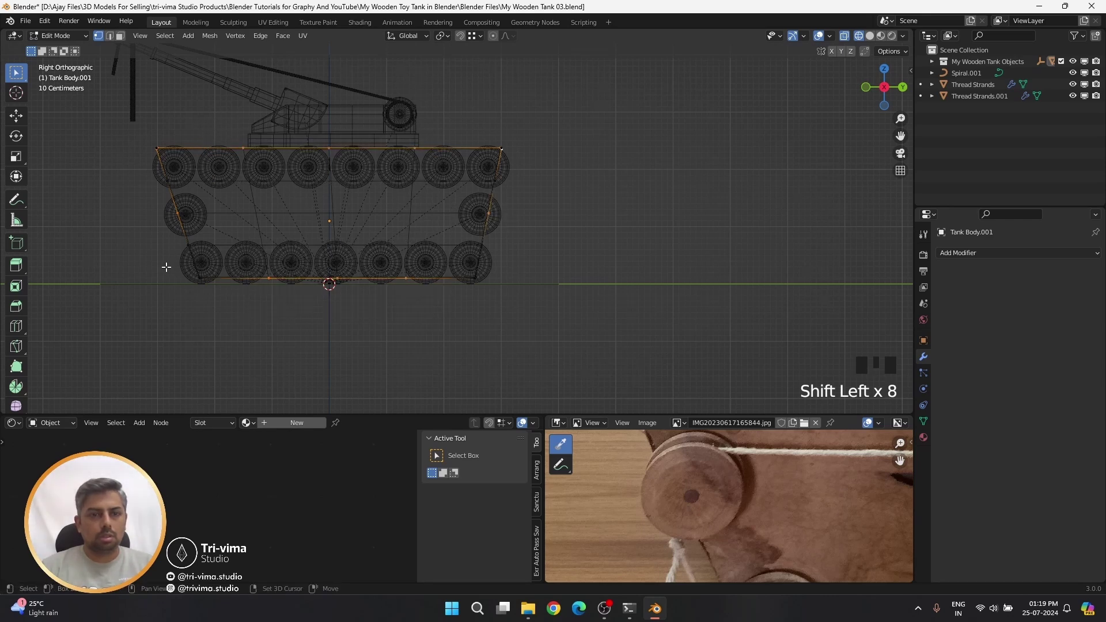
left_click_drag(167, 234, 550, 273, "shift")
left_click_drag(117, 195, 514, 192, "shift")
middle_click_drag(399, 342, 491, 267, "shift")
scroll(491, 202, "up", 4)
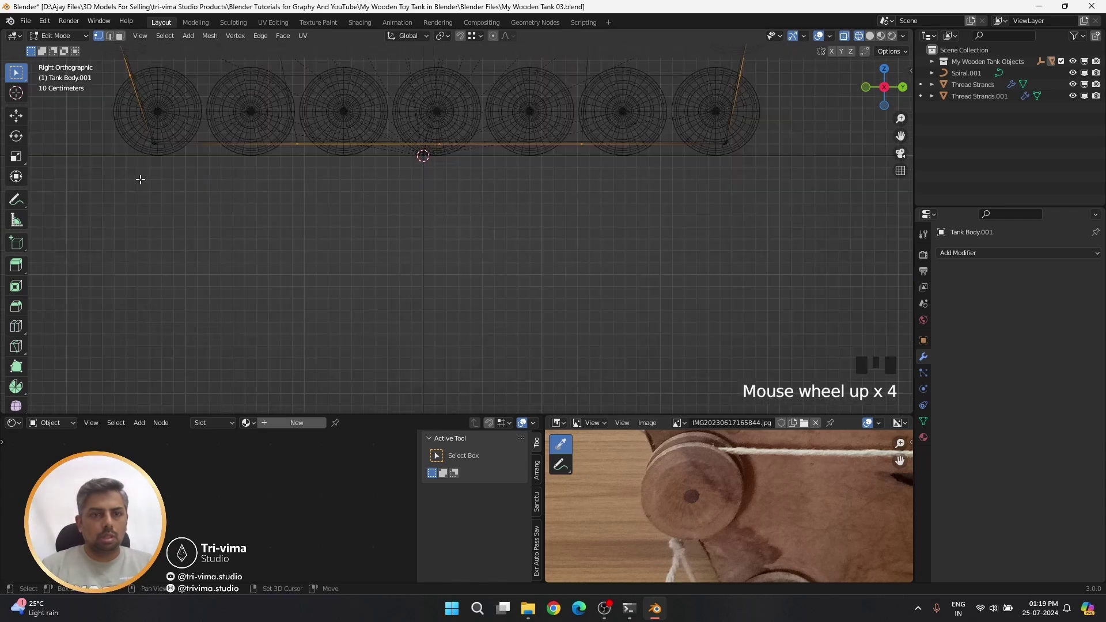
key("x")
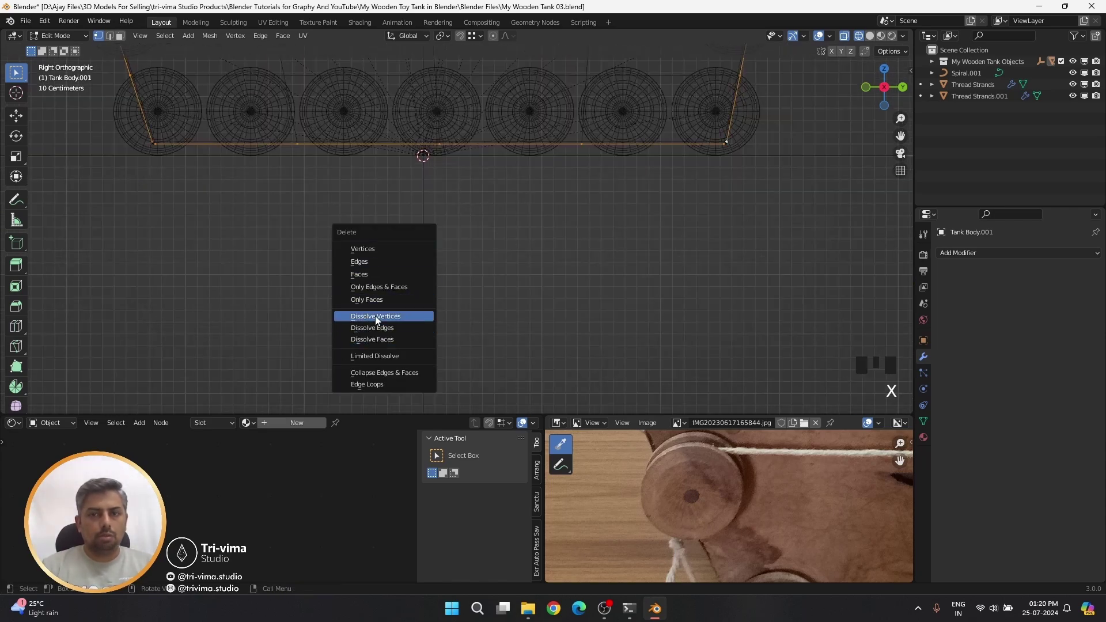
left_click(375, 316)
- Switch from wireframe to see-through solid shading and compare the outline's upper front corner with the wheel in side view
scroll(525, 202, "down", 4)
scroll(331, 188, "up", 3)
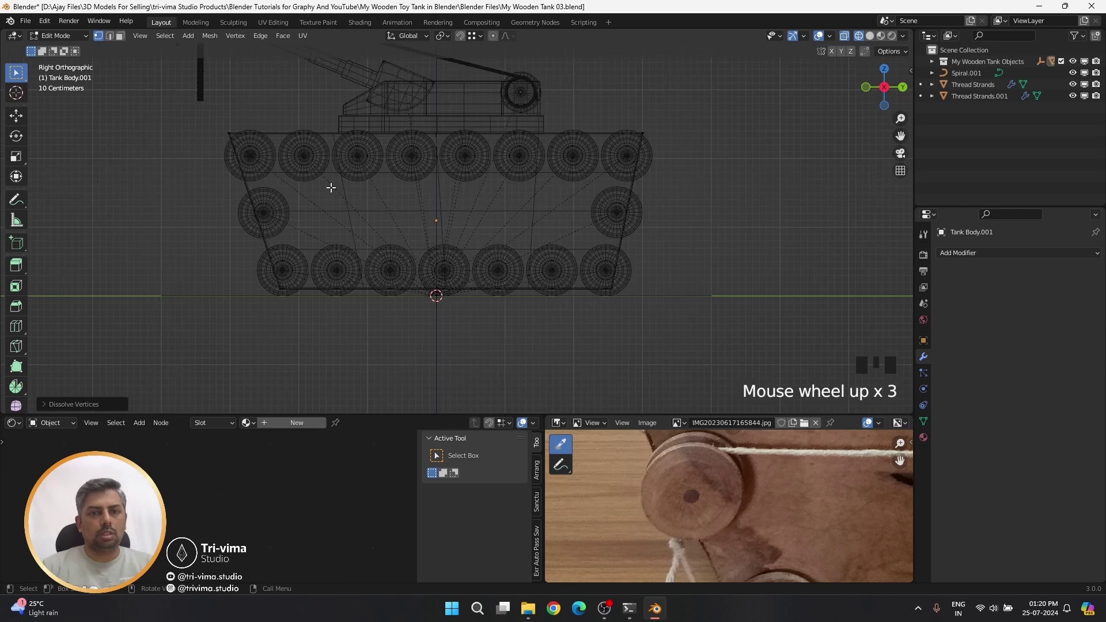
left_click(192, 123)
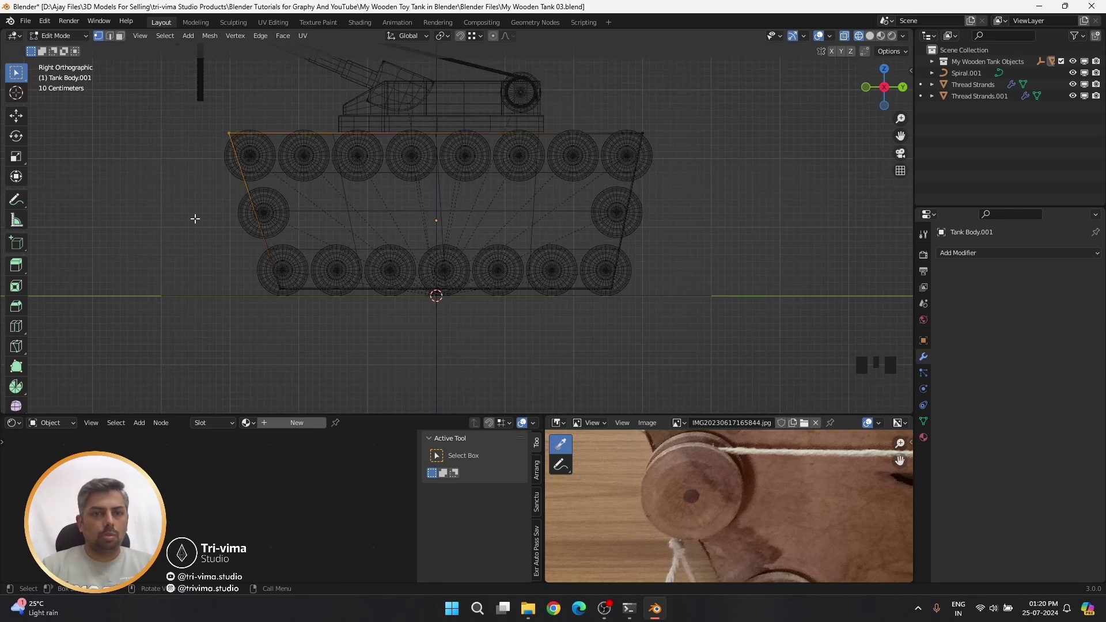
middle_click_drag(350, 192, 471, 224, "shift")
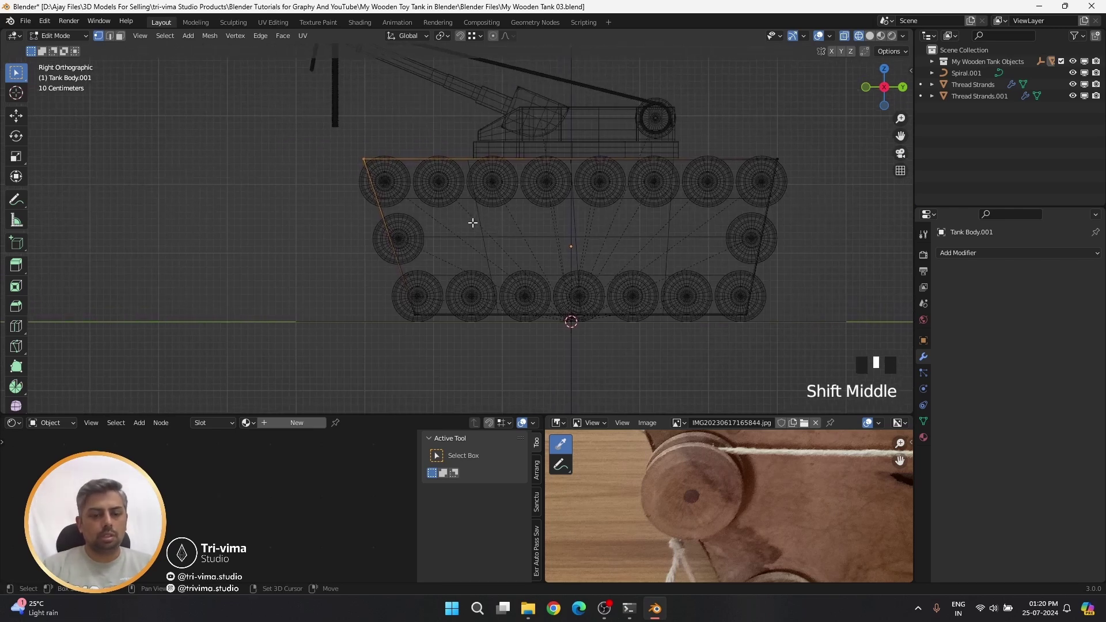
key("alt+z")
key("alt+z")
key("alt+z")
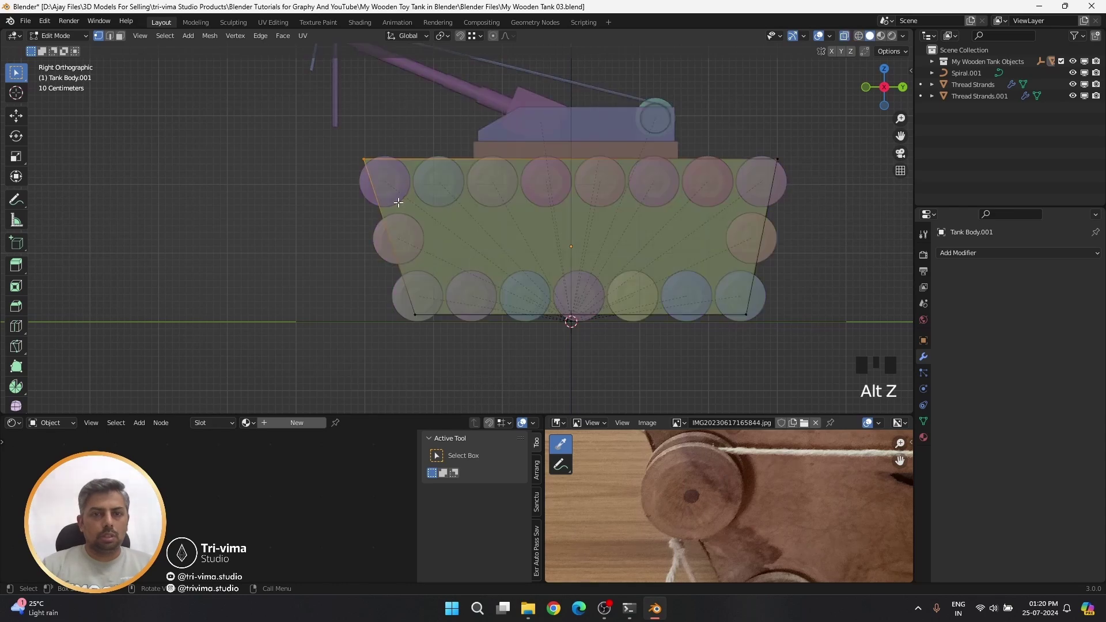
scroll(369, 191, "up", 4)
middle_click_drag(366, 193, 506, 221, "shift")
scroll(455, 179, "up", 4)
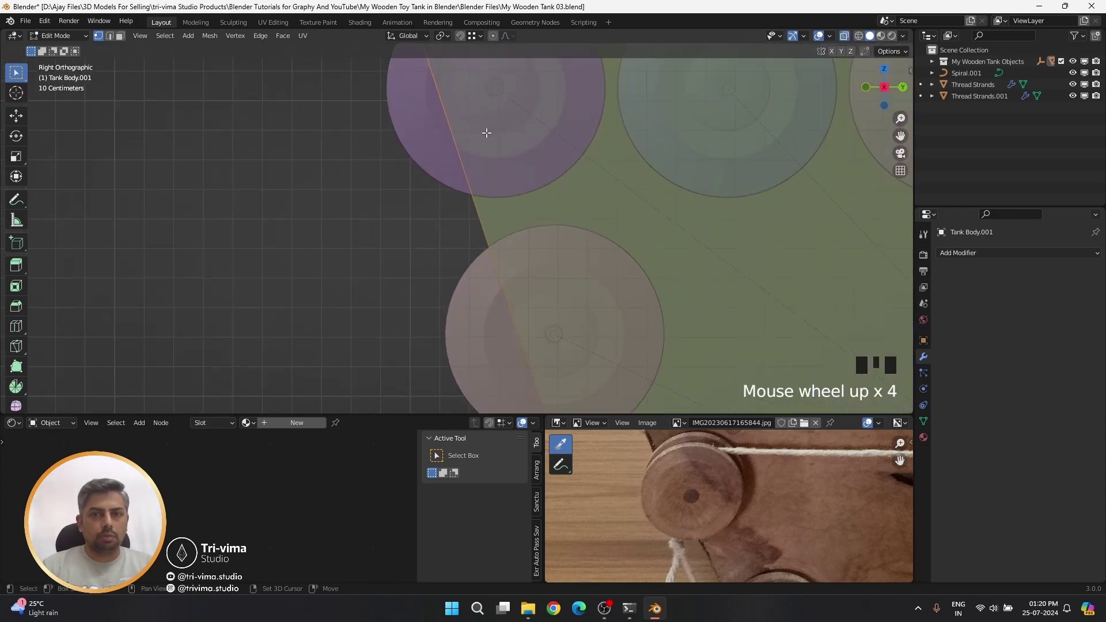
middle_click_drag(486, 133, 404, 266, "shift")
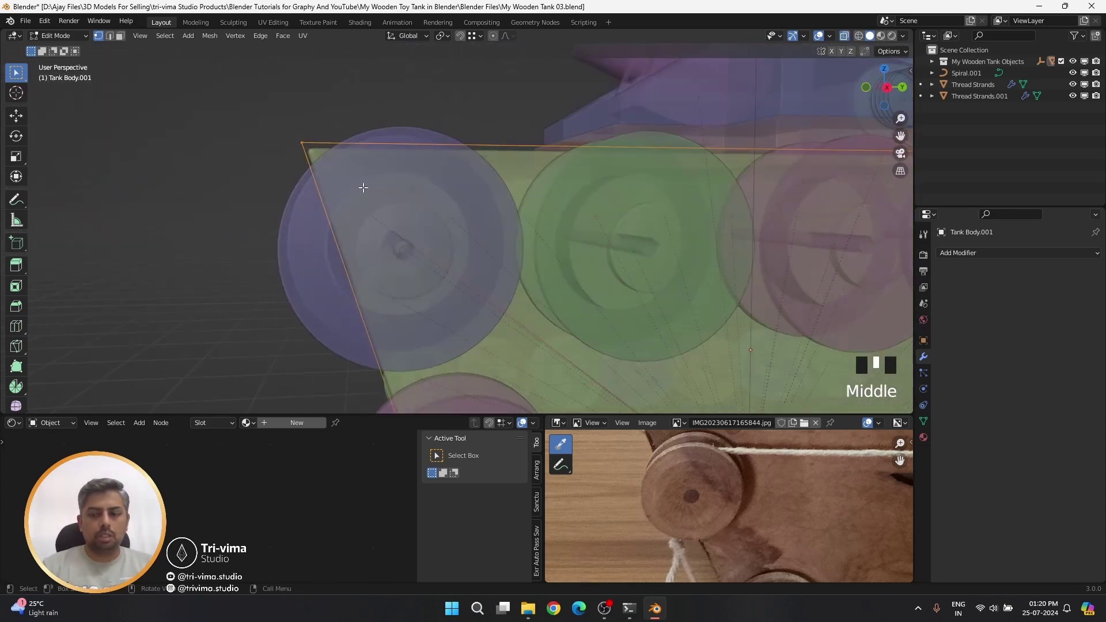
key("KP_3")
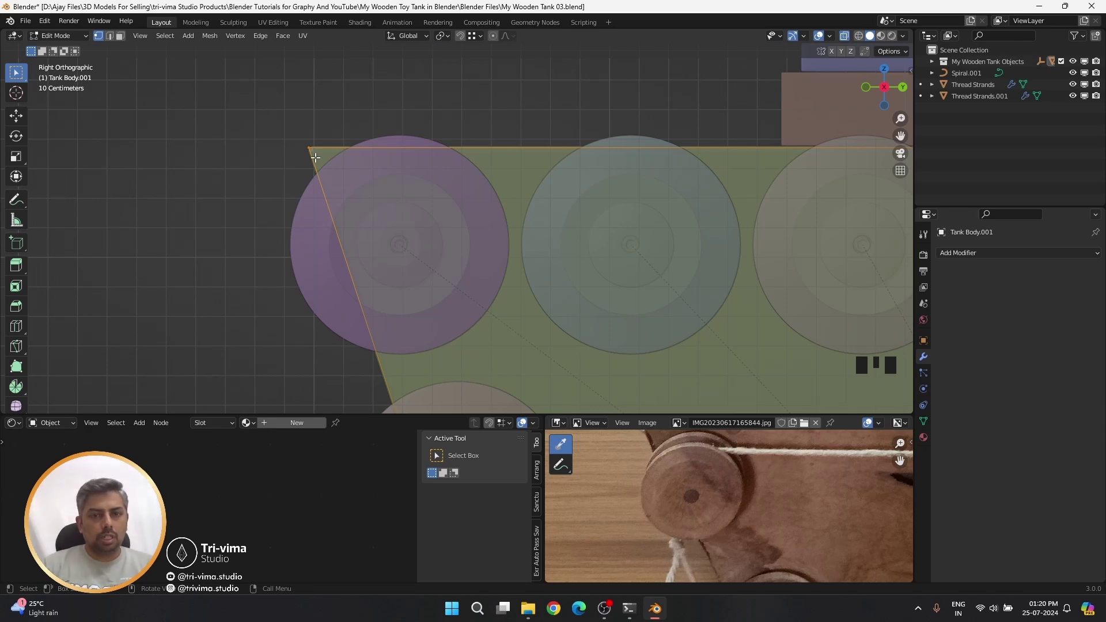
- Try a three-segment vertex bevel on the outline's upper front corner
key("ctrl")
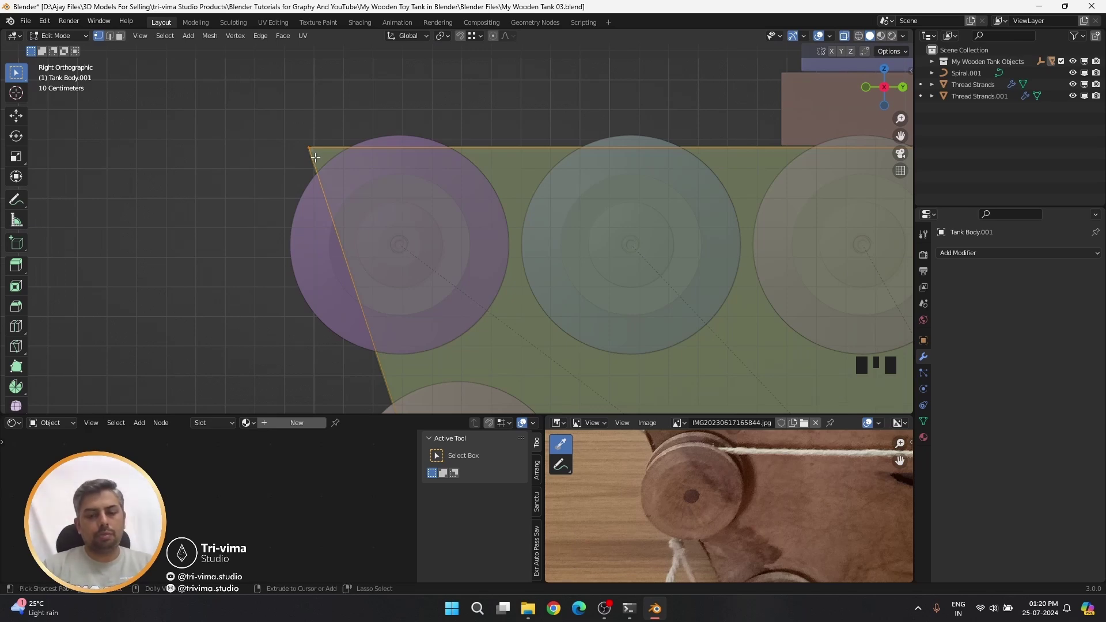
key("shift+ctrl+b")
scroll(247, 132, "up", 1)
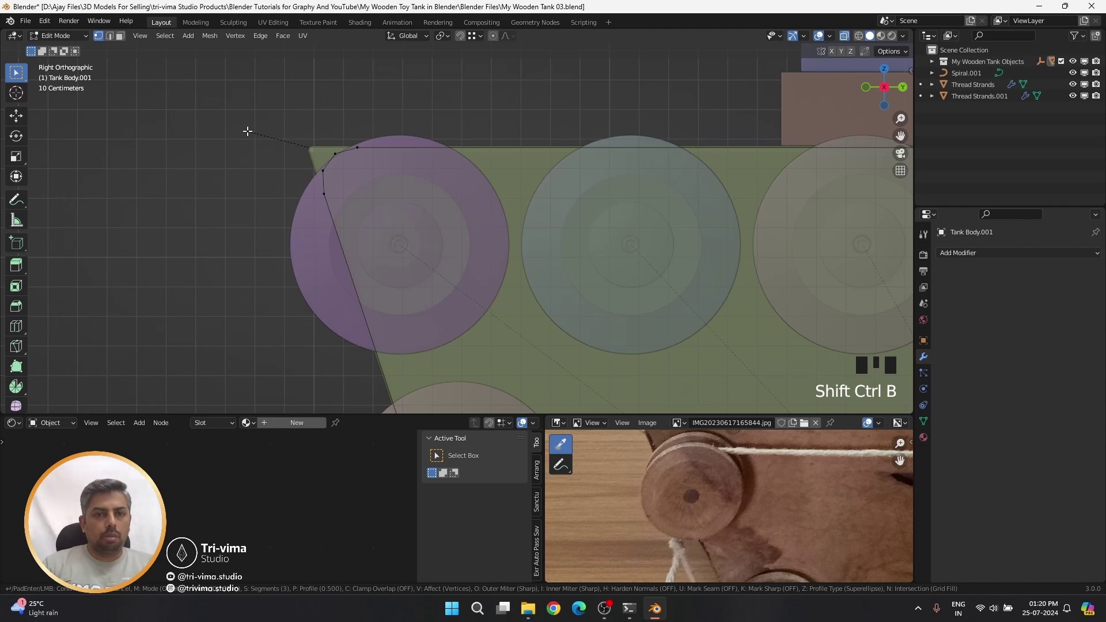
left_click(136, 118)
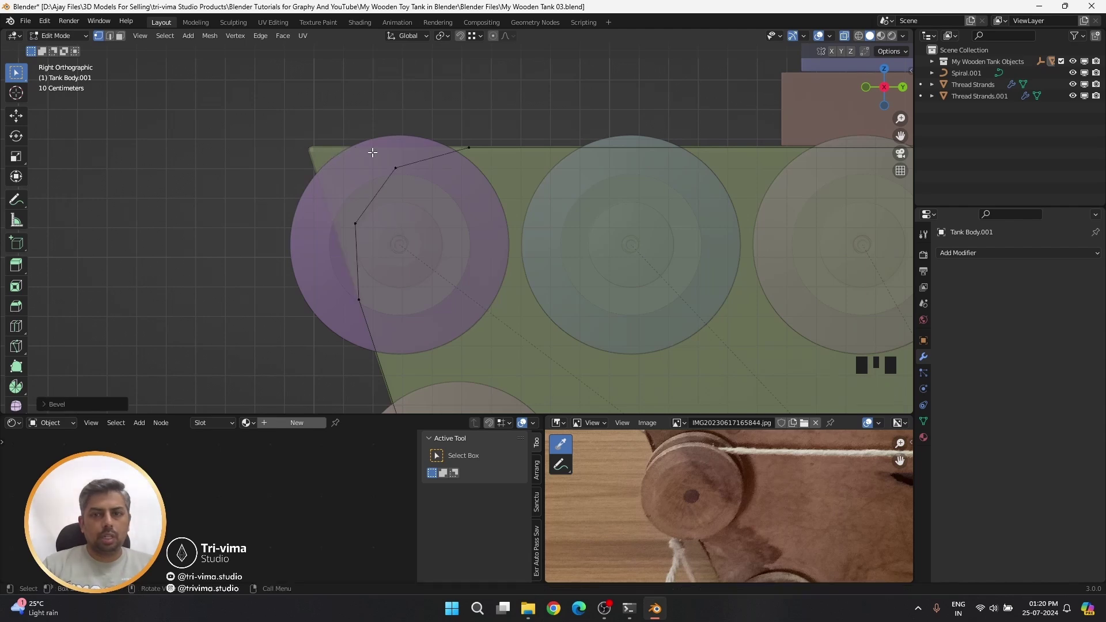
- Bevel all four corner vertices of the outline together with two segments, cutting across the corner wheels
scroll(372, 152, "down", 9)
left_click_drag(900, 135, 815, 104)
key("shift+ctrl+b")
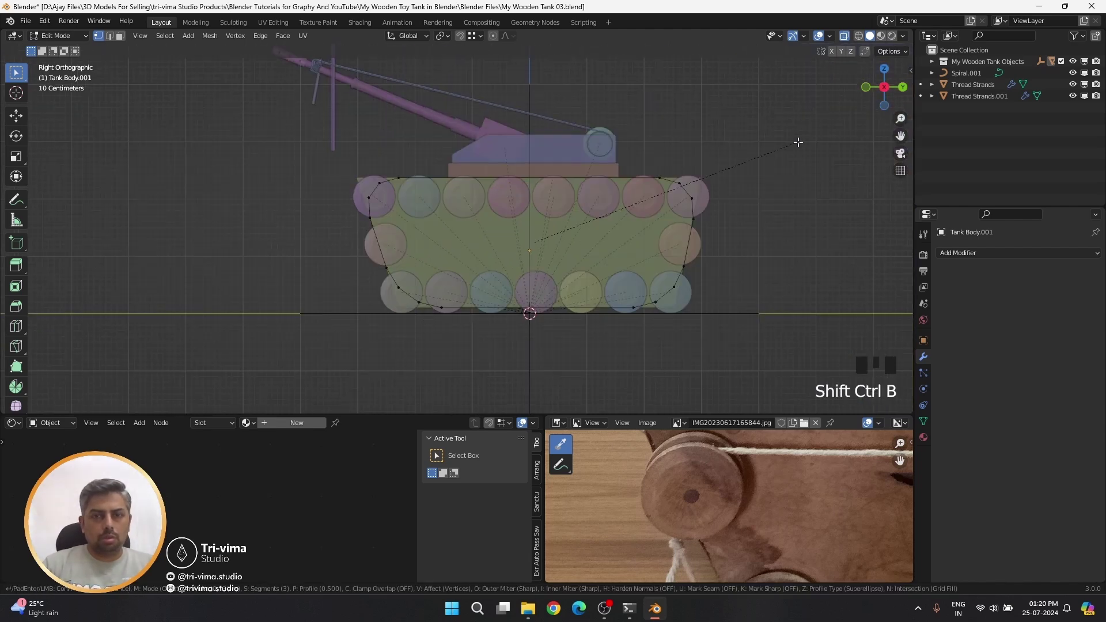
left_click(796, 143)
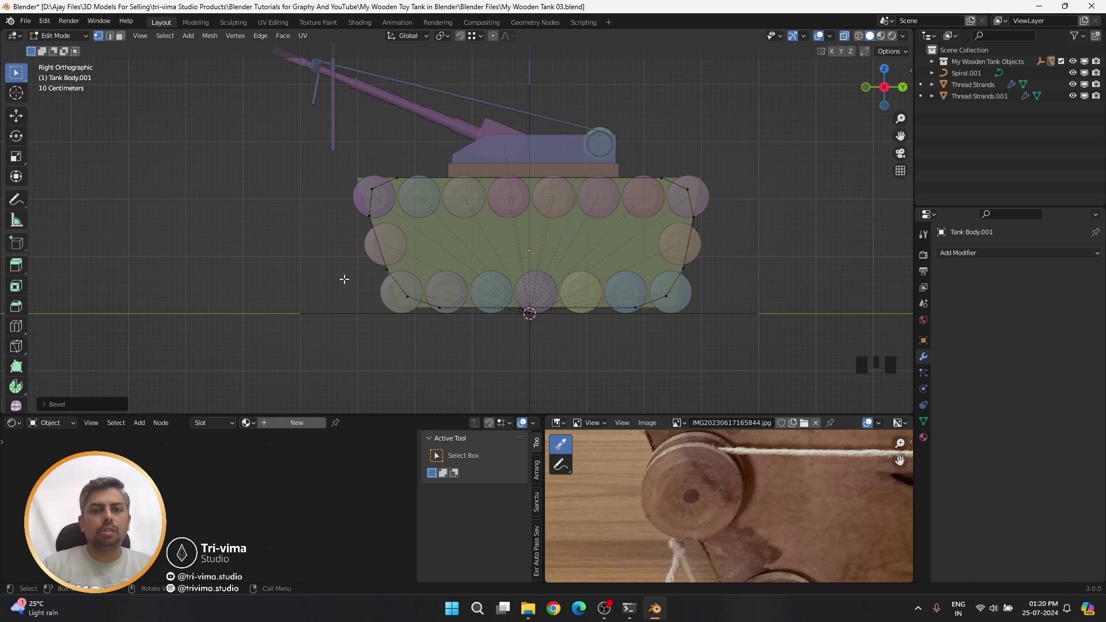
- Convert the bevelled outline mesh to a curve and set its spline type to Bezier
key("Tab")
right_click(374, 253)
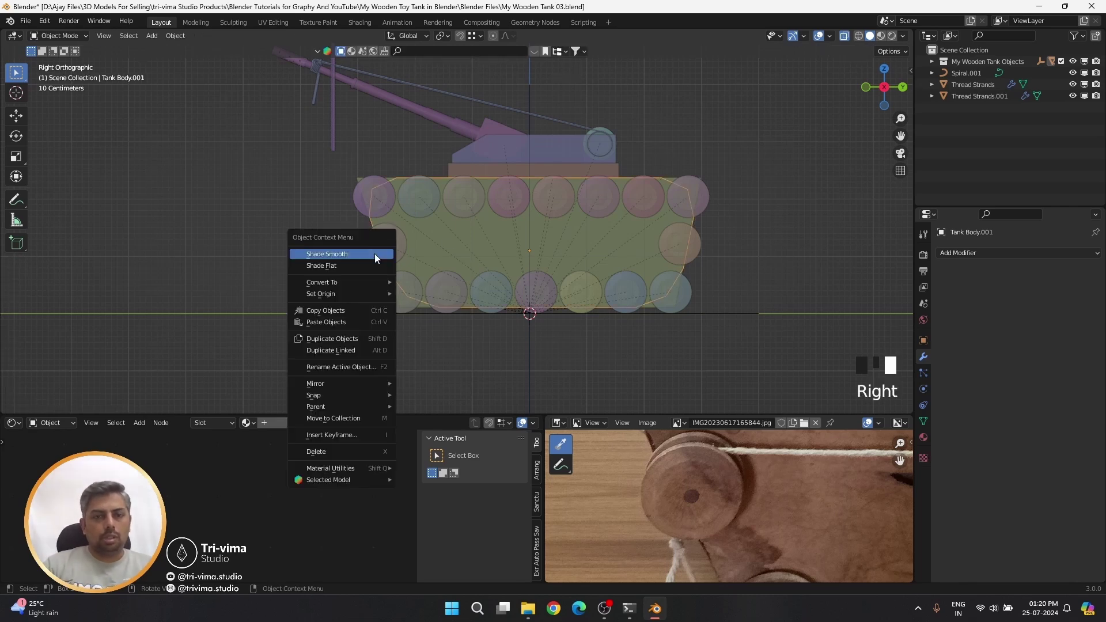
mouse_move(352, 283)
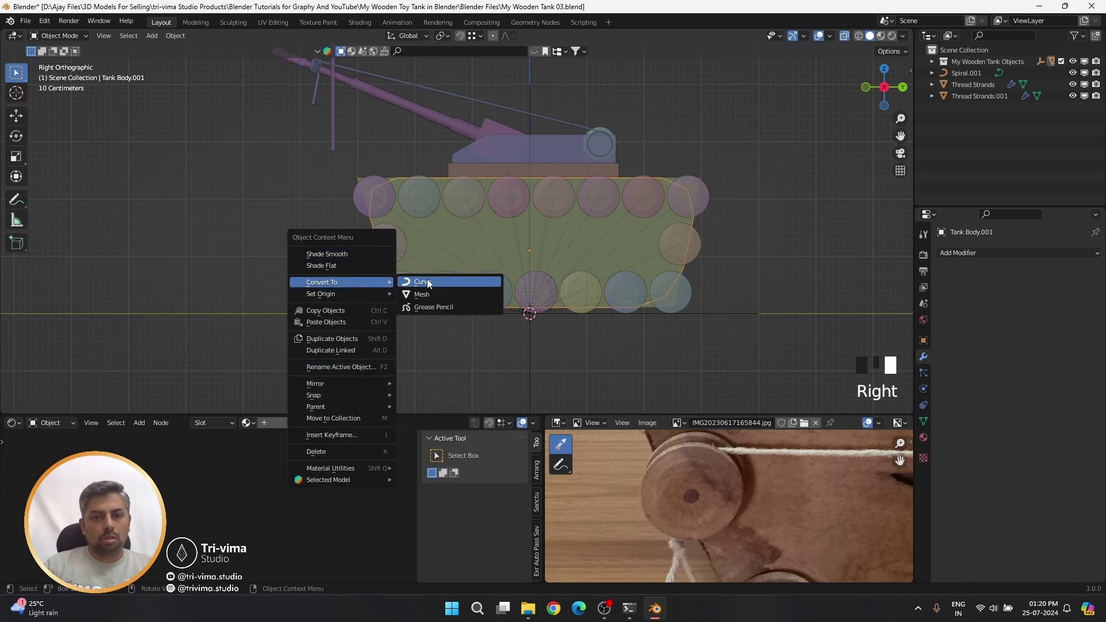
left_click(426, 281)
key("Tab")
right_click(368, 234)
mouse_move(357, 388)
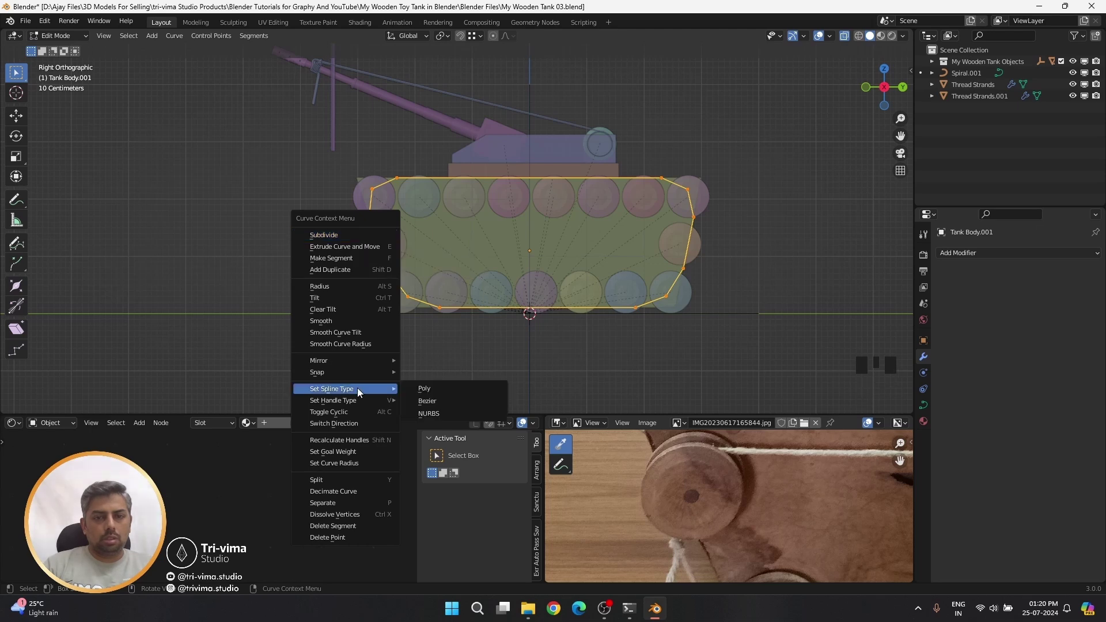
left_click(416, 401)
- Change the handle type of the wheel path's control points so its segments curve smoothly, and deselect the points
right_click(365, 305)
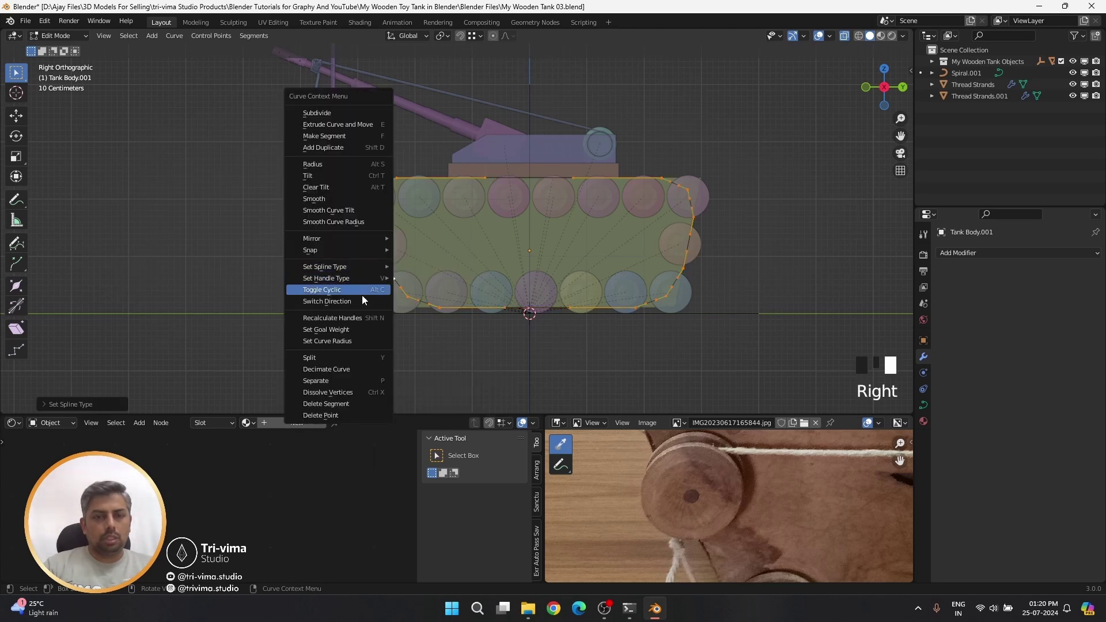
mouse_move(365, 279)
left_click(422, 283)
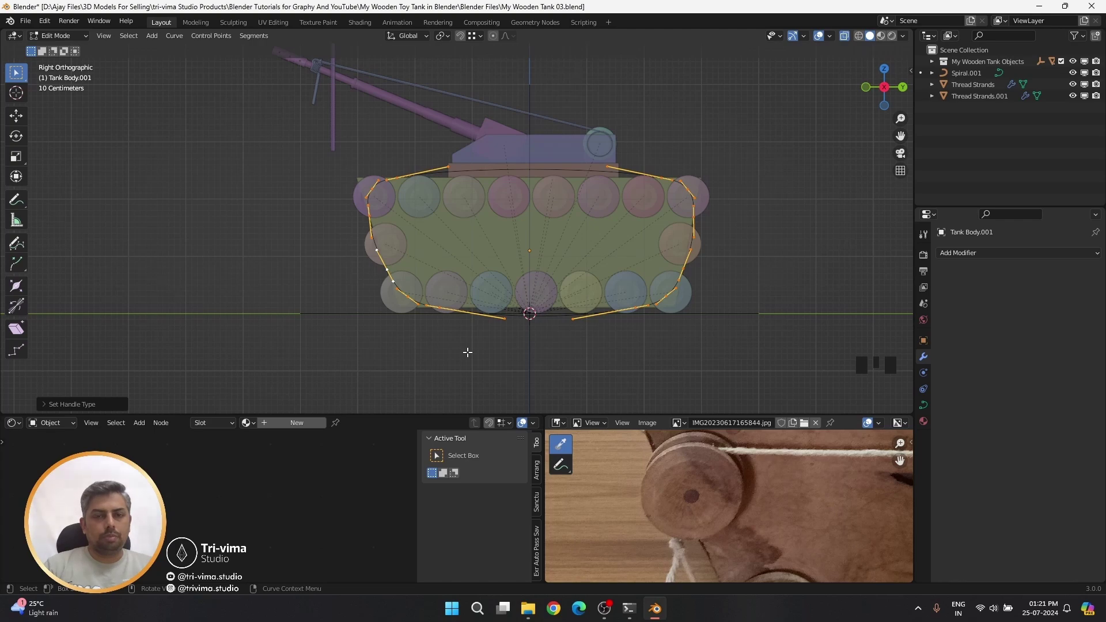
left_click(457, 352)
- Move the copied thread strands in top view to just in front of the front wheel and turn off see-through display
left_click(333, 141)
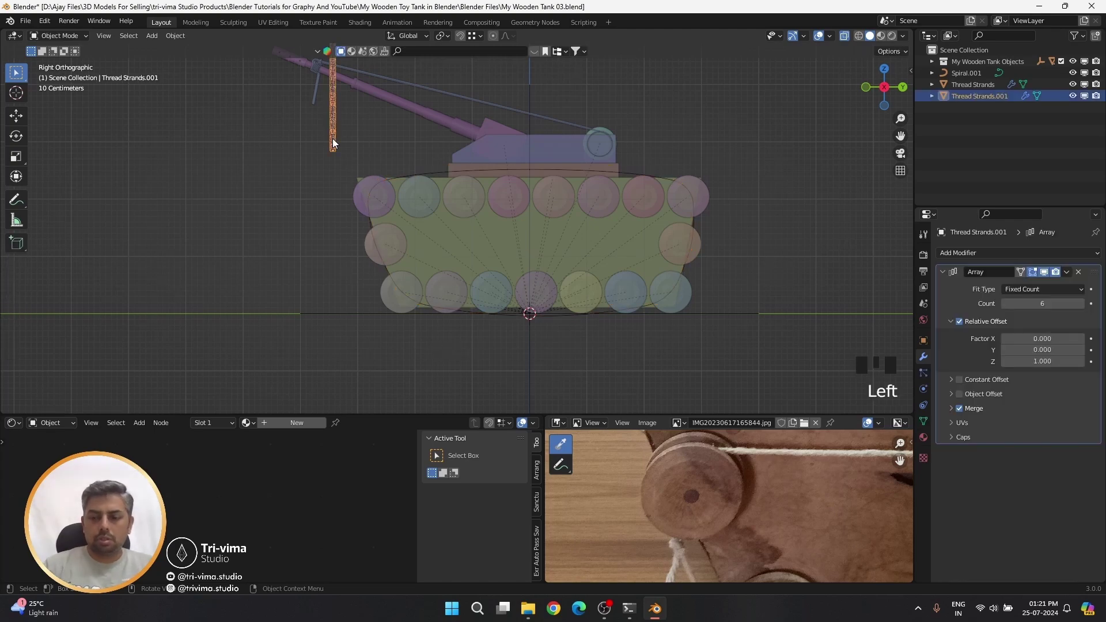
key("KP_7")
scroll(509, 208, "up", 11)
middle_click_drag(510, 207, 482, 357, "shift")
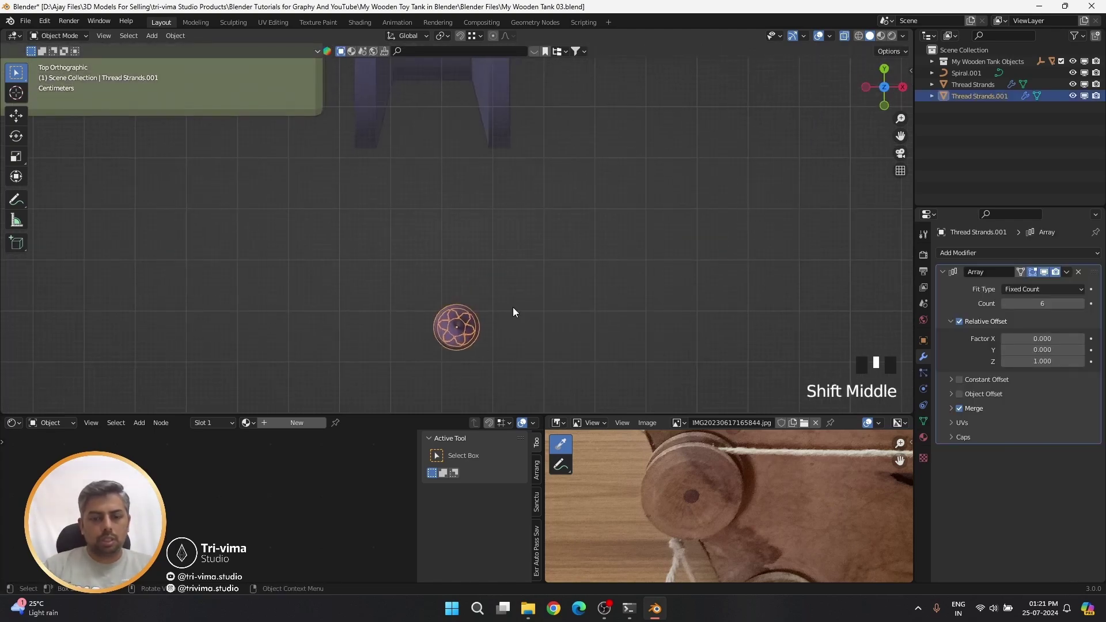
key("g")
left_click(432, 197)
key("alt+z")
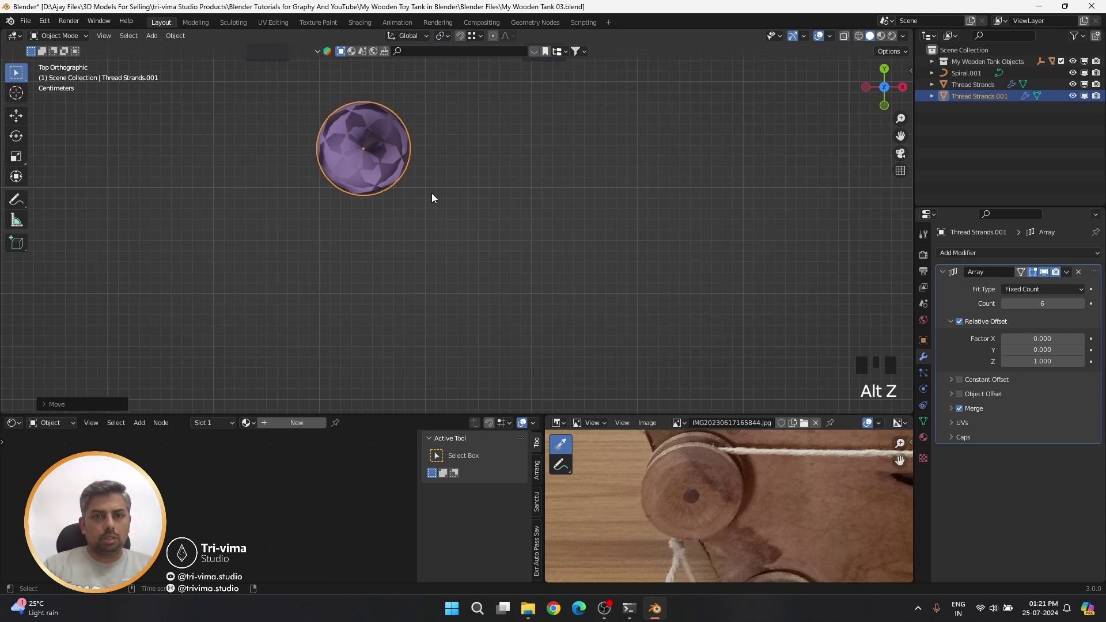
- Scale down the copied thread strands' whole mesh in Edit Mode so the rope is thinner than the wheel groove
scroll(425, 183, "down", 6)
key("KP_1")
middle_click_drag(605, 95, 513, 93, "shift")
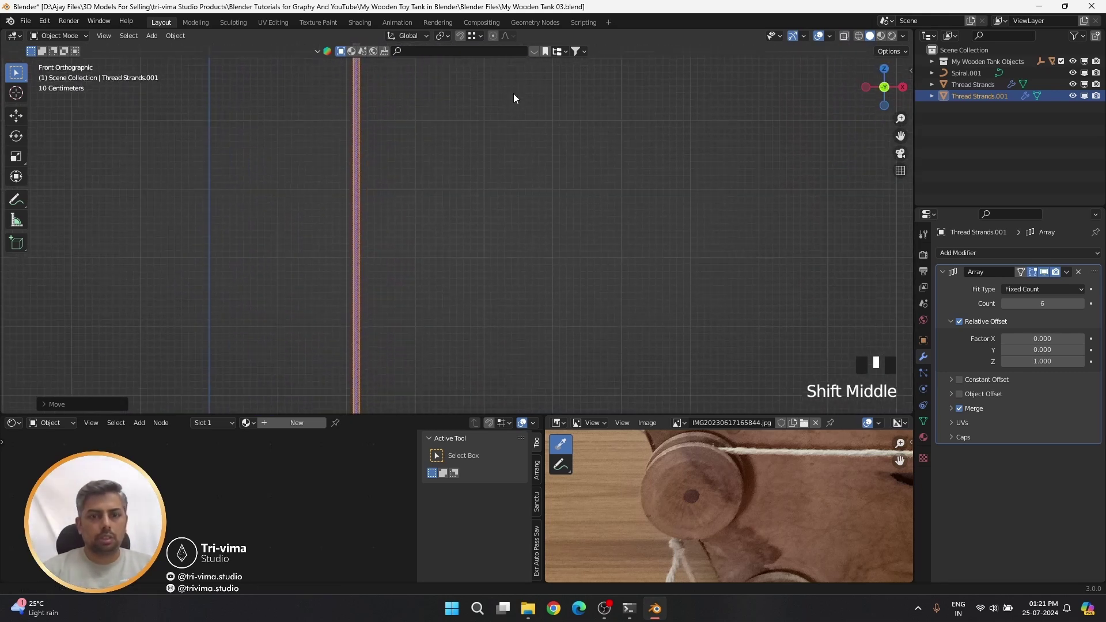
scroll(537, 95, "down", 4)
middle_click_drag(338, 149, 376, 244, "shift")
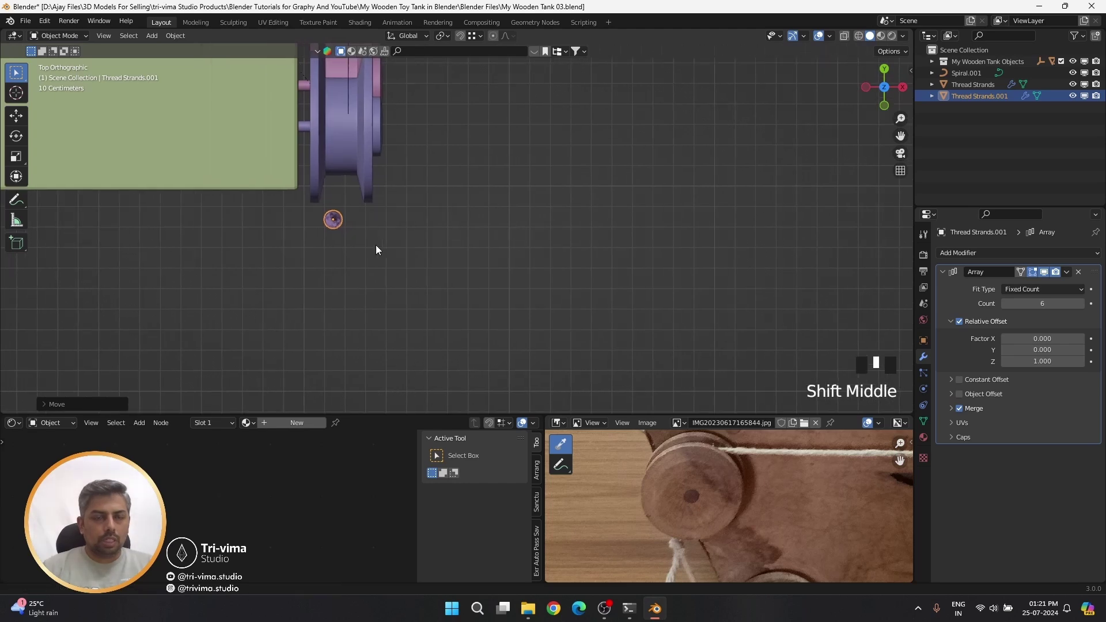
scroll(361, 198, "up", 5)
middle_click_drag(361, 198, 421, 238, "shift")
key("Tab")
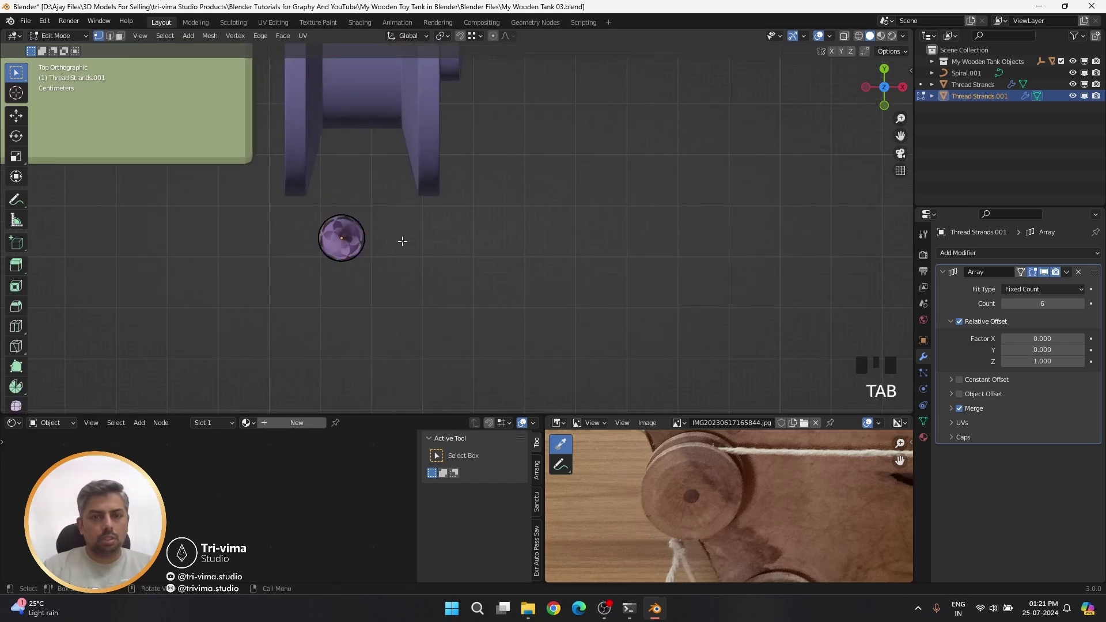
key("a")
key("s")
left_click(431, 268)
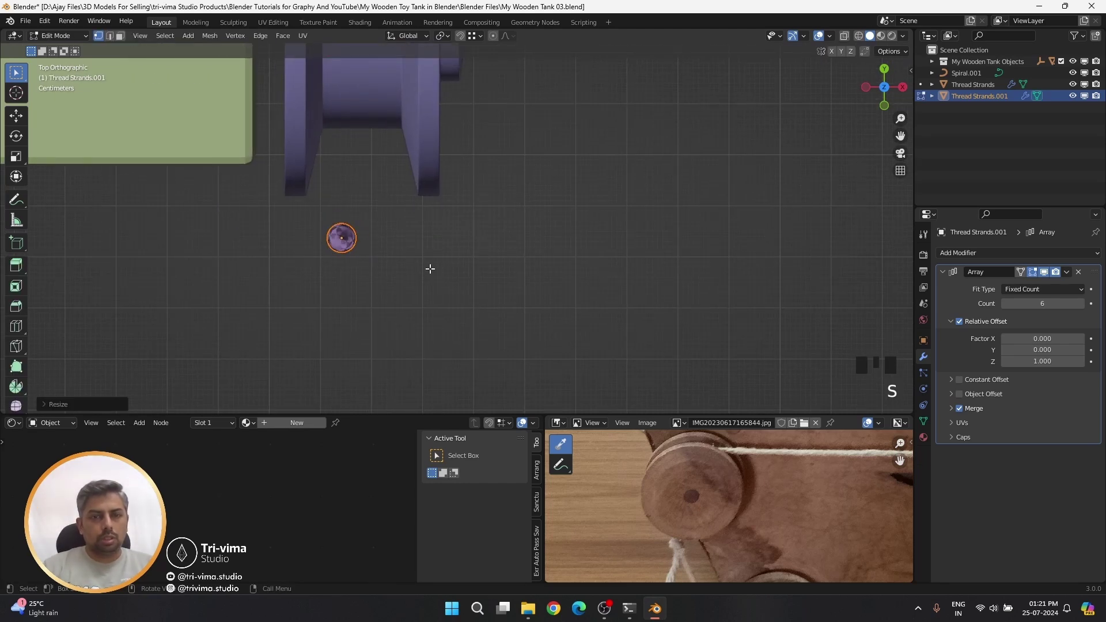
key("Tab")
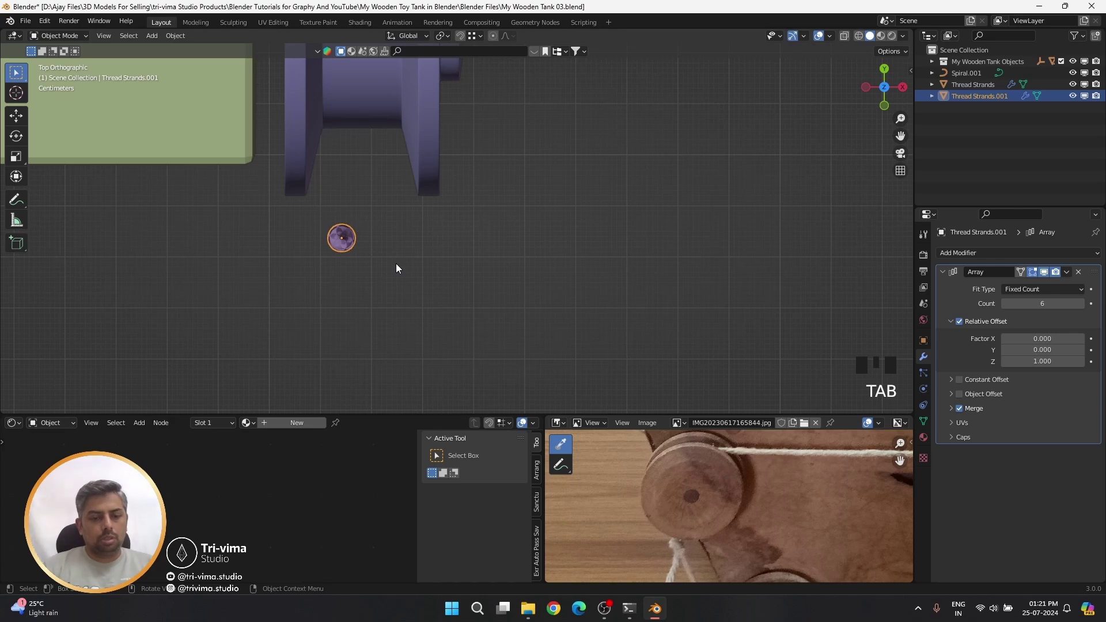
- Reopen the copied strand's mesh for editing and show it close up in wireframe from above
key("Tab")
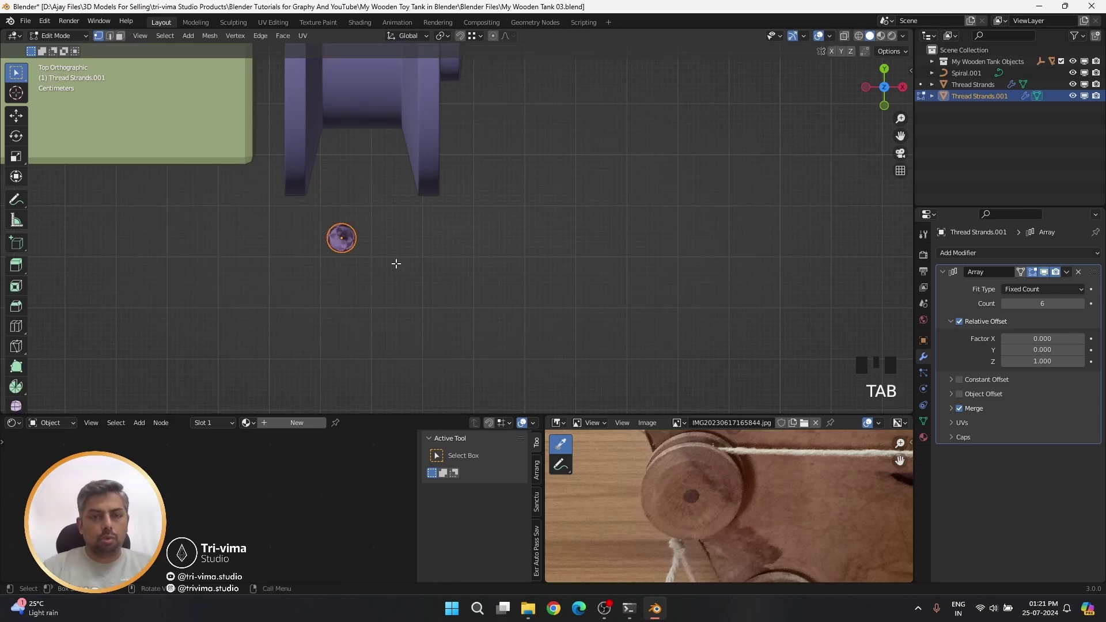
key("z")
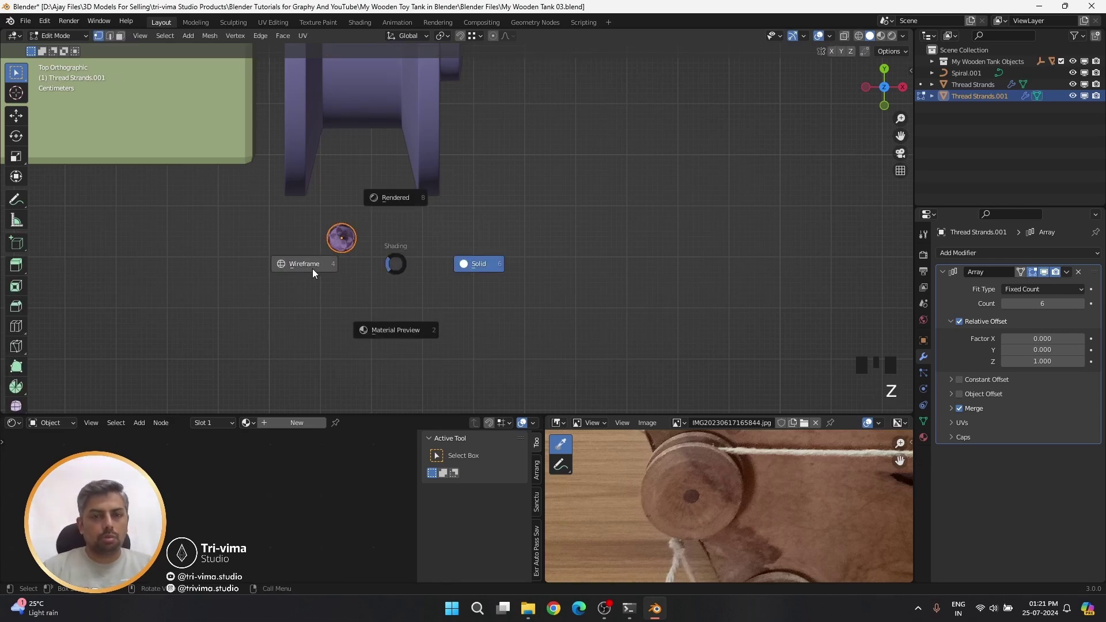
left_click(313, 267)
scroll(326, 276, "up", 4)
scroll(464, 248, "up", 3)
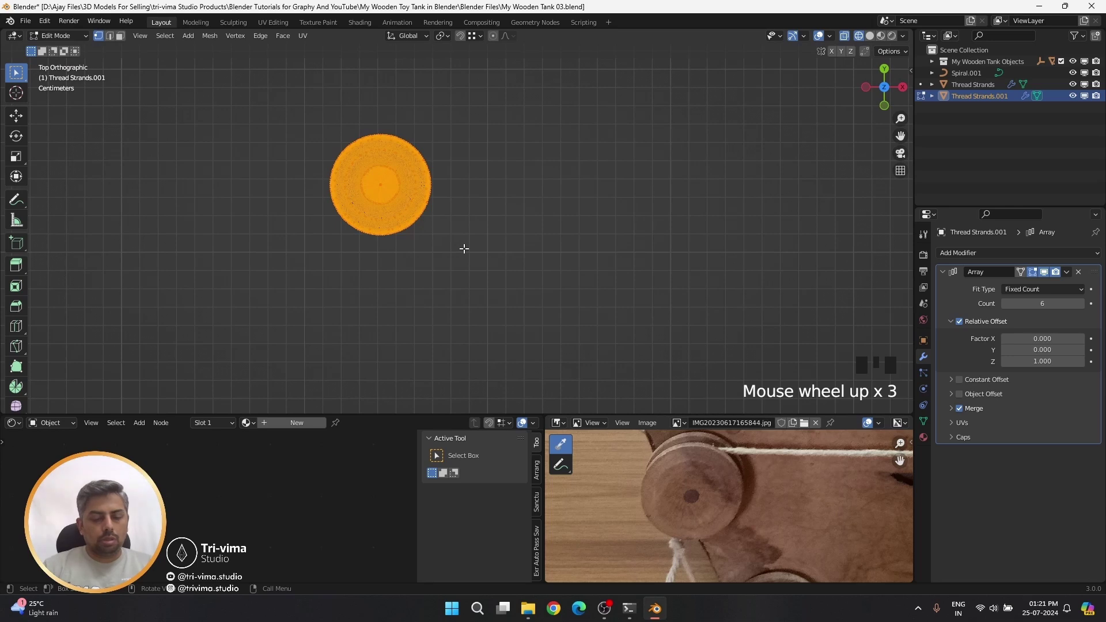
- Try laying out three overlapping strands by duplicating the mesh along X and repeating it, with the Array's Merge option off
key("shift+d")
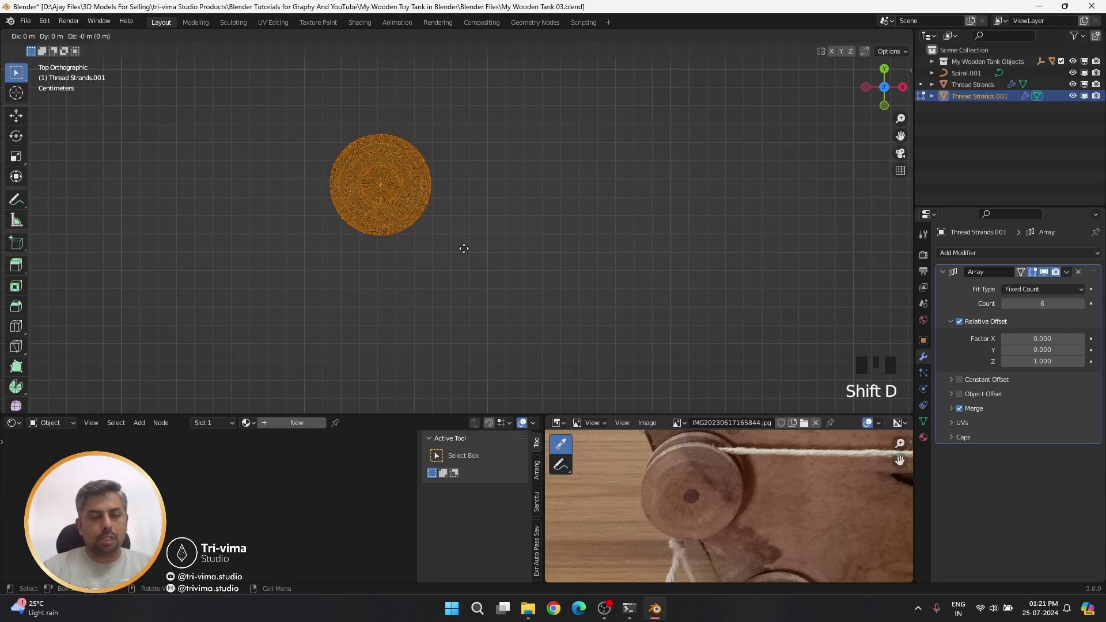
key("x")
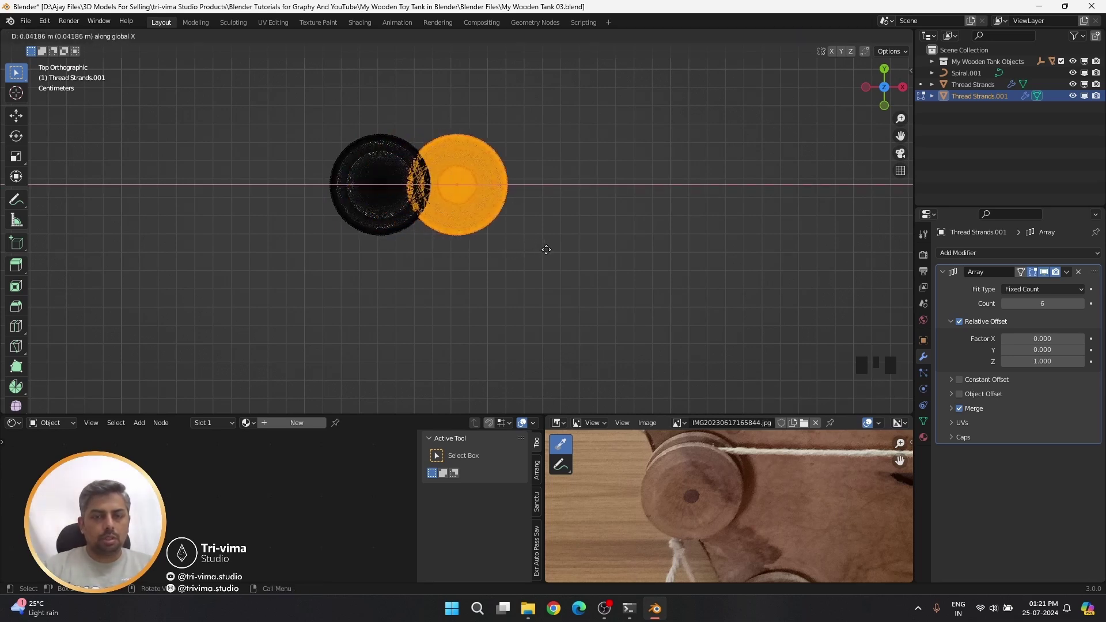
left_click(547, 250)
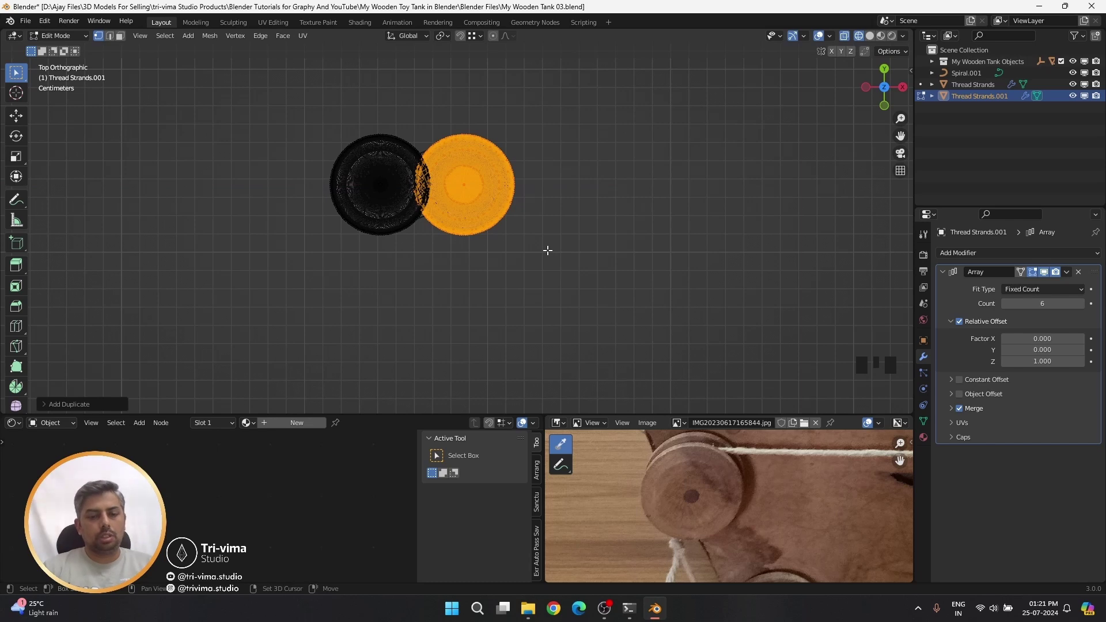
key("shift+r")
key("Tab")
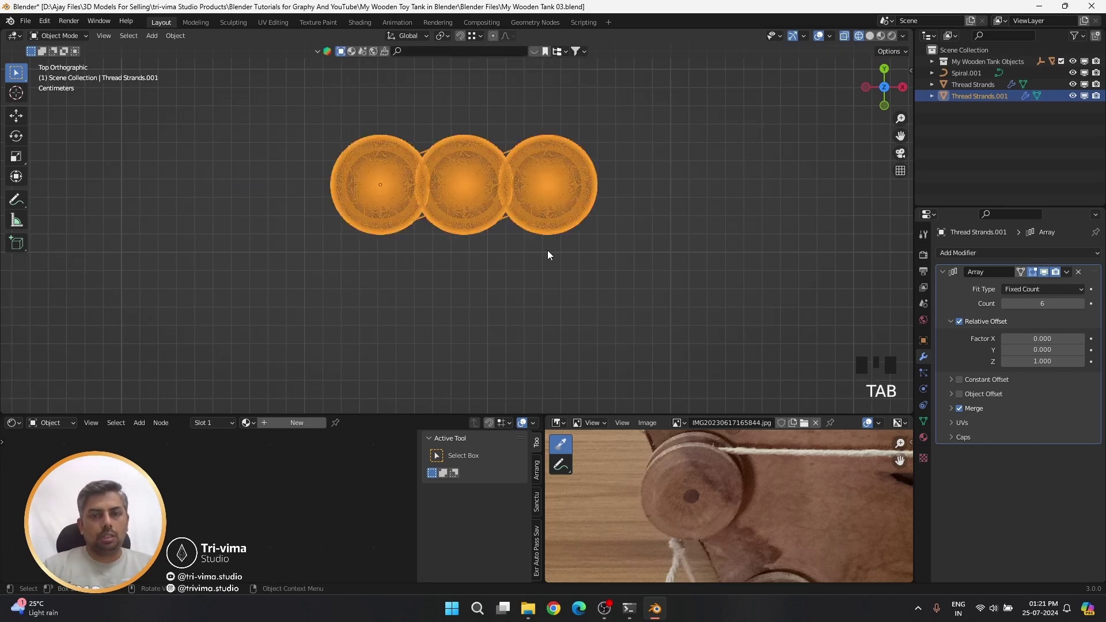
middle_click_drag(323, 178, 624, 291)
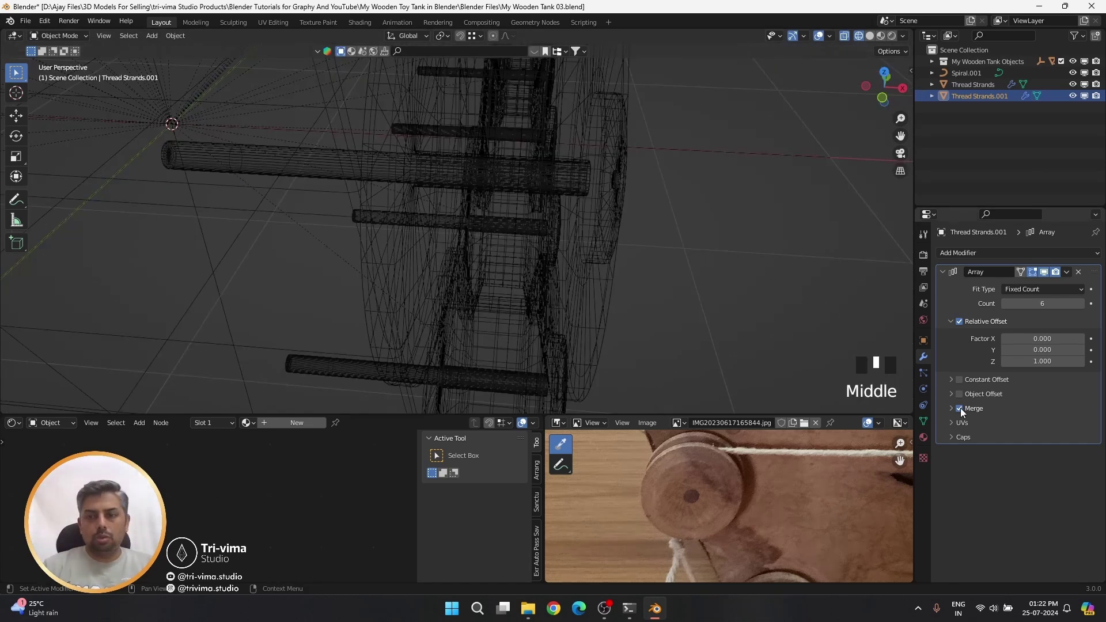
left_click(623, 291)
key("KP_7")
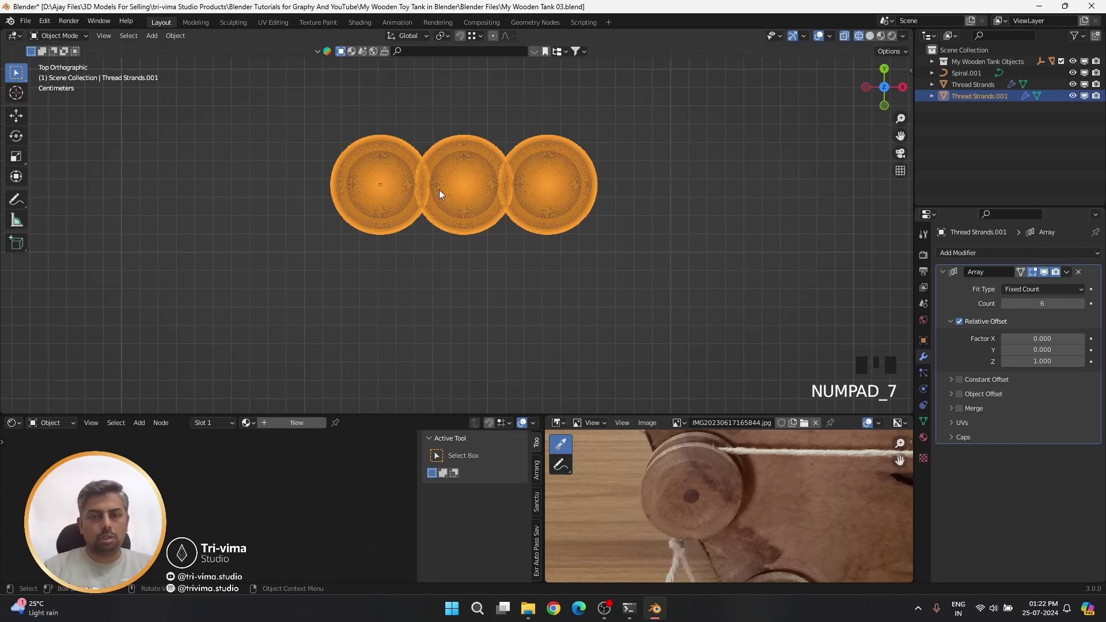
left_click(958, 408)
- Undo the Merge change and both strand duplicates
key("ctrl+z")
key("ctrl+z")
key("ctrl+z")
key("ctrl+z")
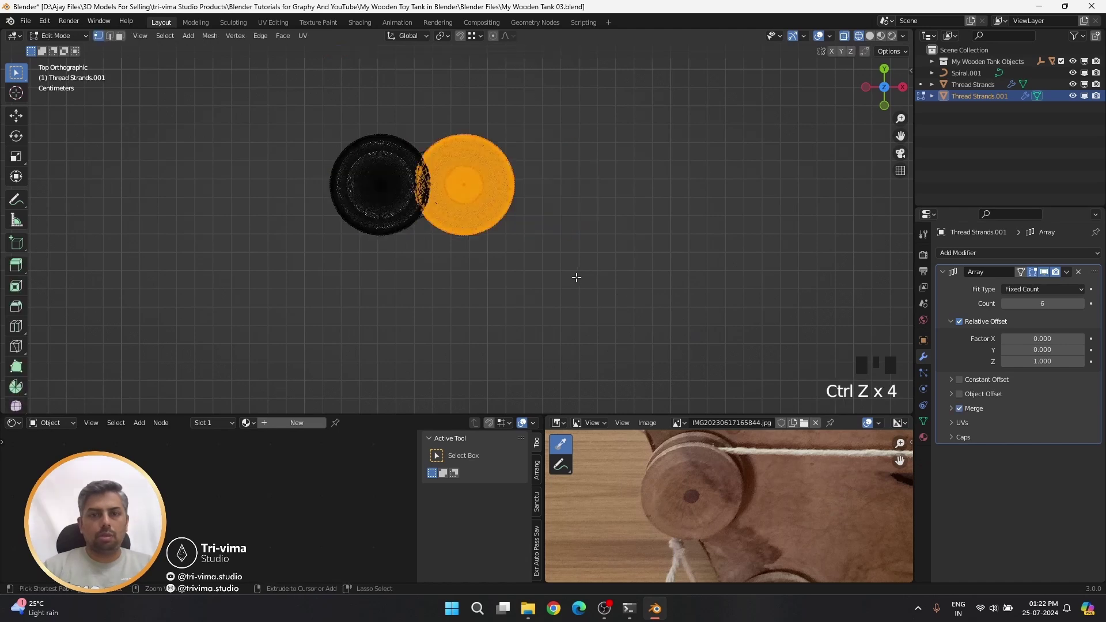
key("ctrl+z")
key("ctrl+z")
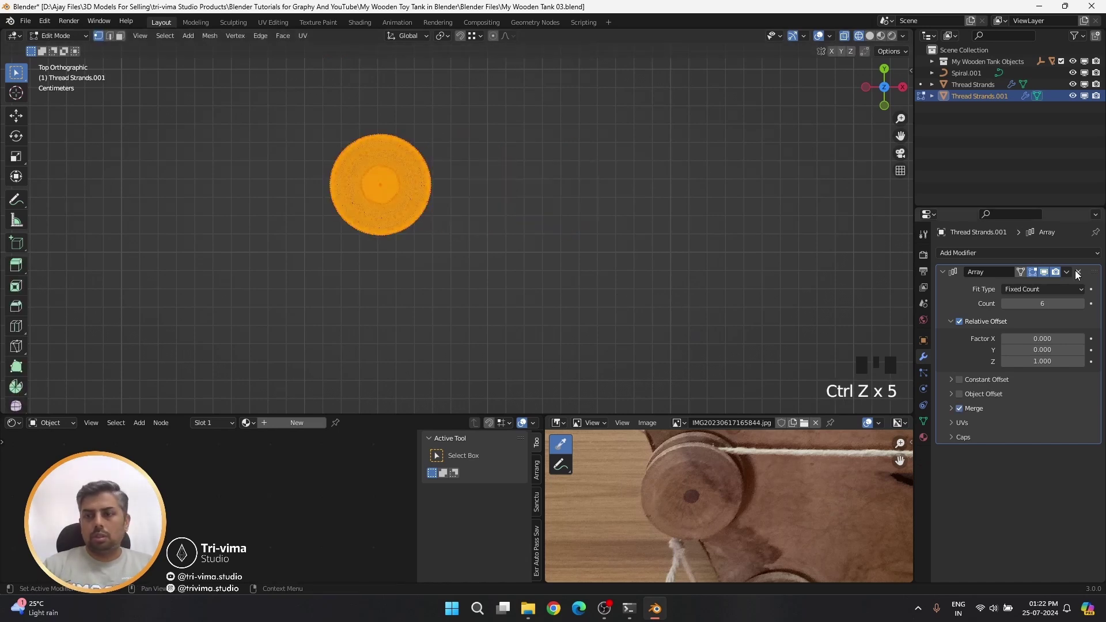
- Turn off Merge in the copied strands' Array modifier and apply the modifier
left_click(958, 407)
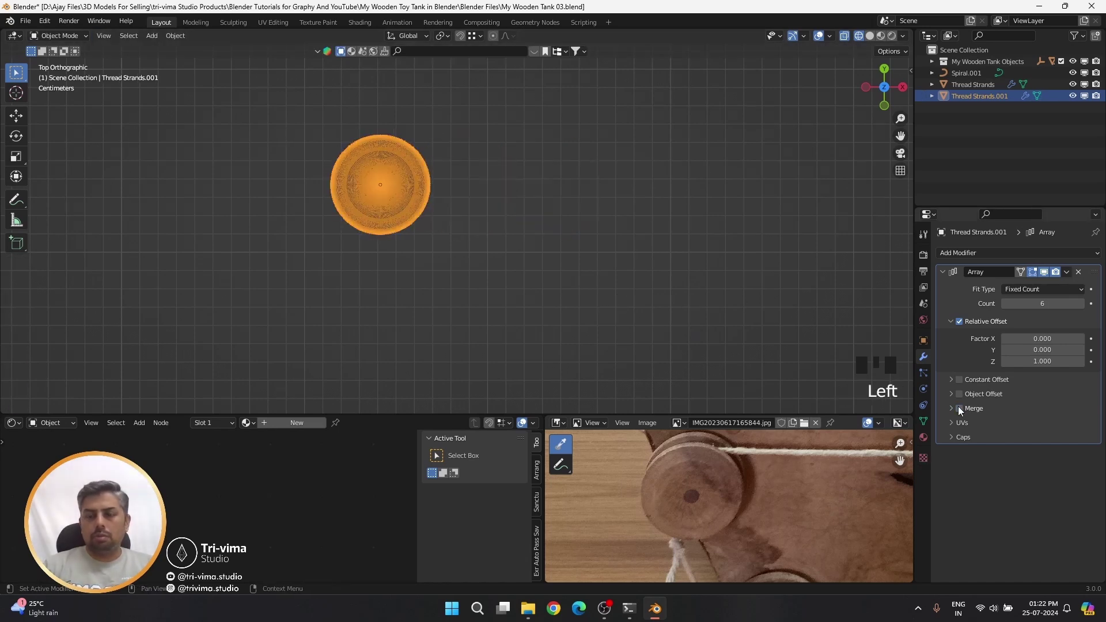
left_click(1067, 272)
left_click(1025, 286)
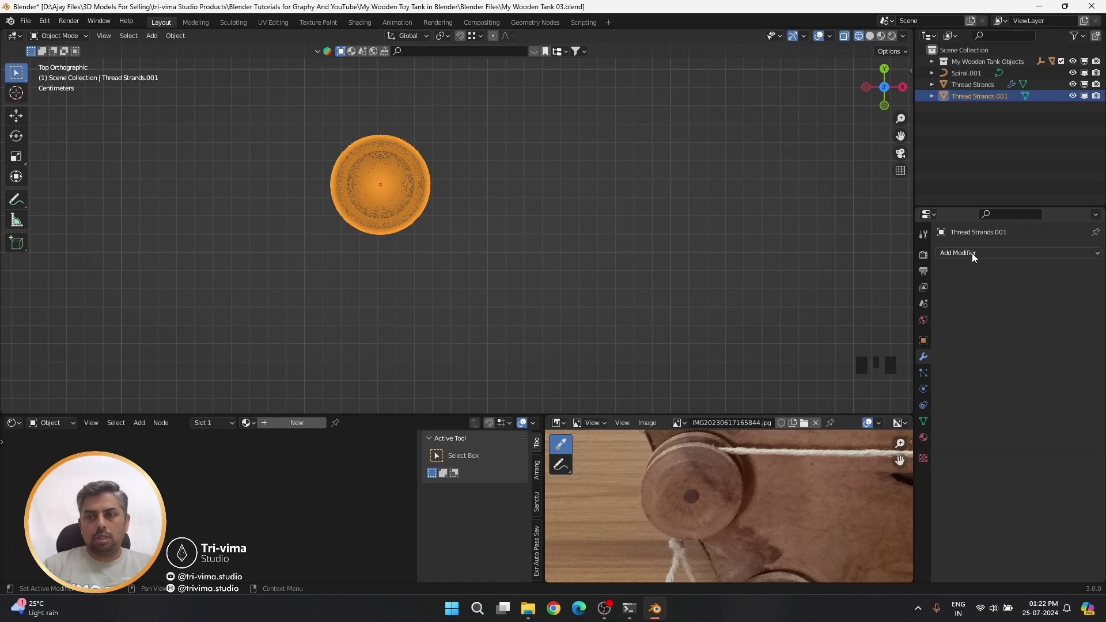
- Add a new Array modifier with a count of 3 and a relative X offset factor of 1.030
left_click(967, 254)
left_click(880, 282)
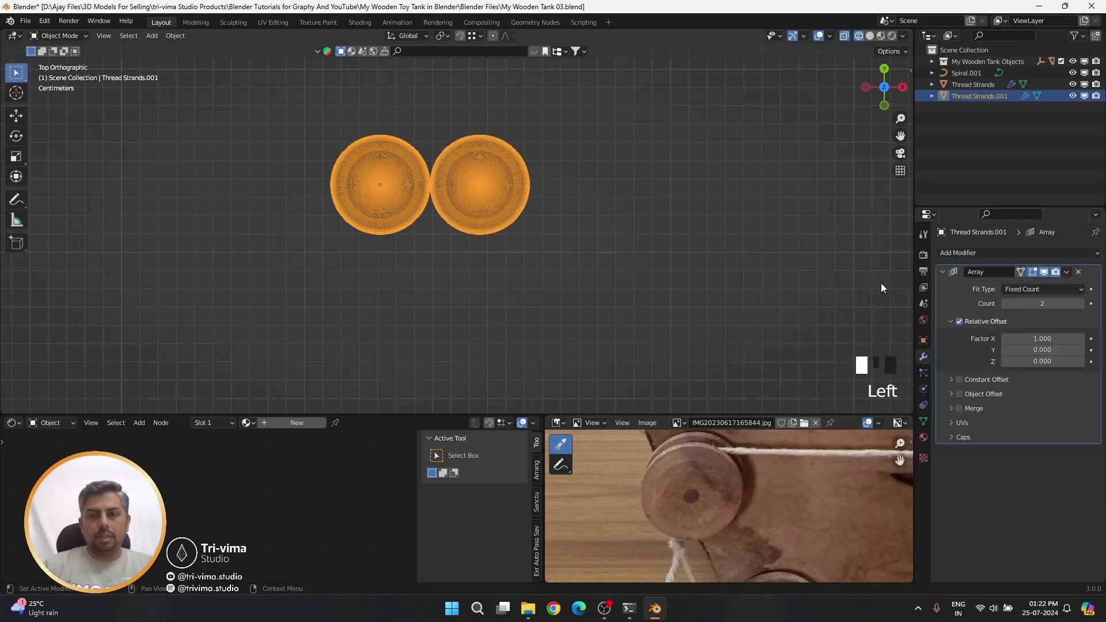
left_click_drag(1042, 338, 1088, 338, "shift")
left_click(1080, 304)
- Move the three side-by-side strands into the wheel groove, centre them along X, and lower them along Z to ground level
scroll(617, 279, "down", 8)
key("g")
left_click(610, 198)
scroll(458, 252, "up", 8)
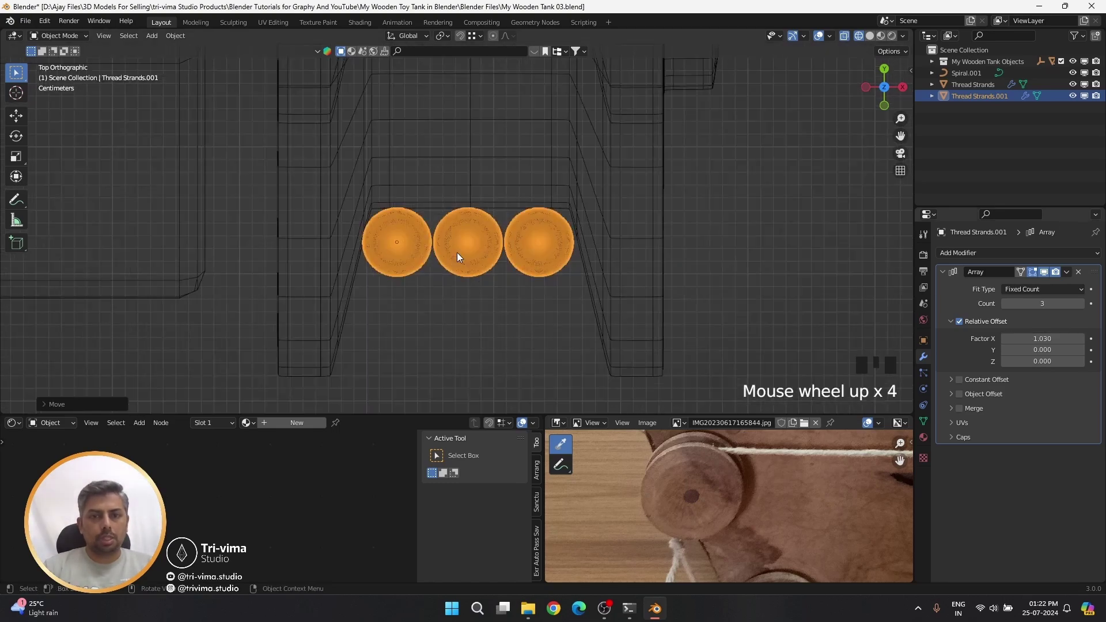
key("g")
key("x")
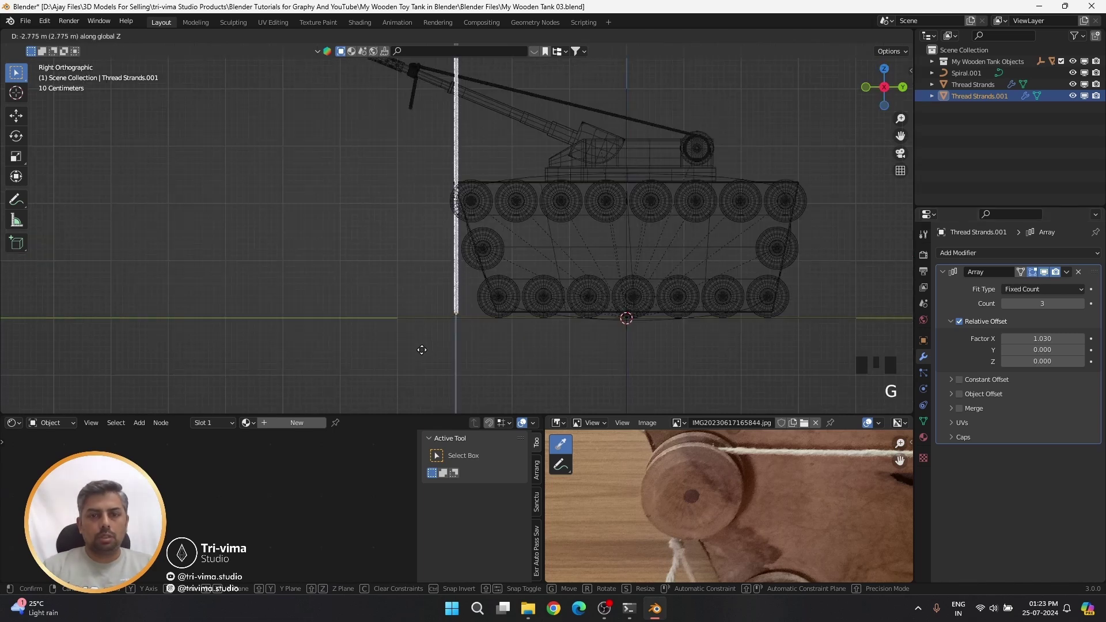
left_click(421, 354)
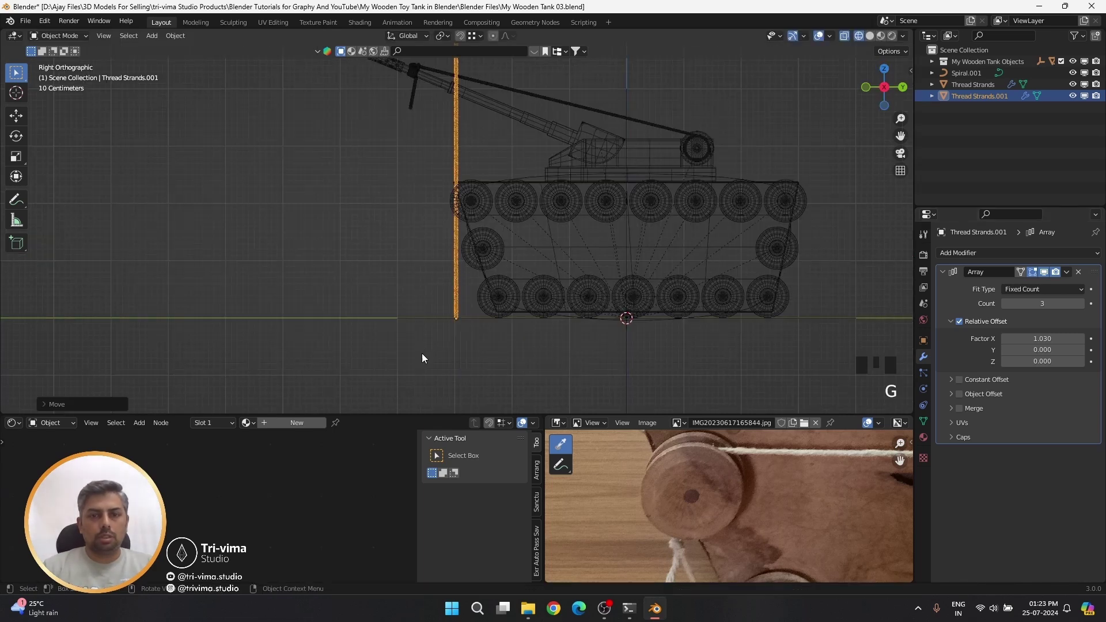
- Add a Curve modifier to the three-strand belt below its Array modifier
left_click(959, 252)
left_click(892, 453)
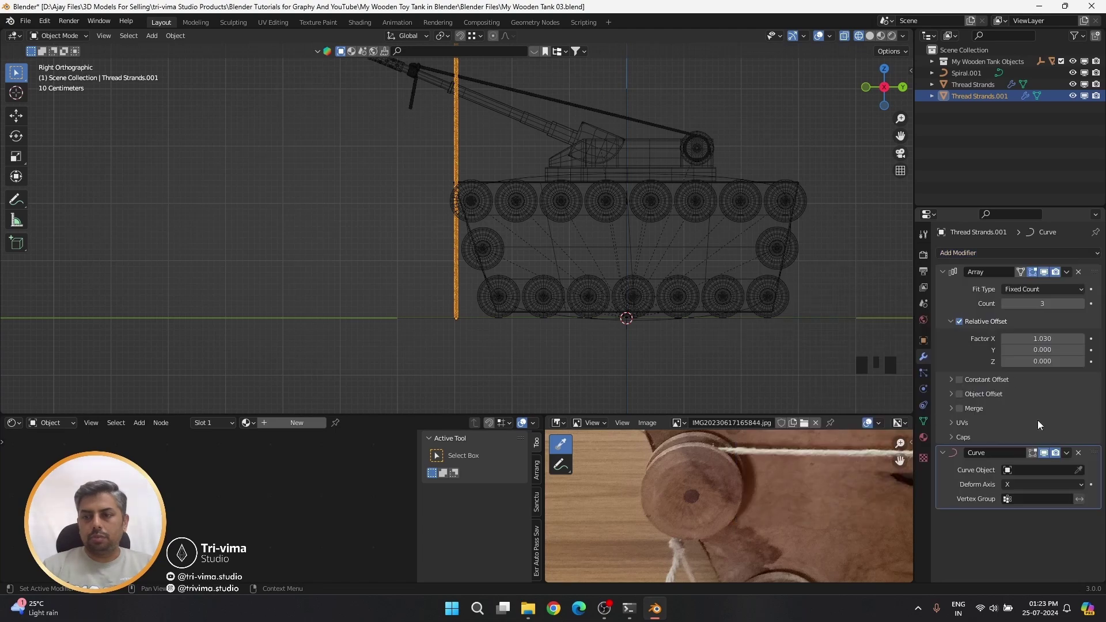
- Switch to solid shading, select the wheel path curve, and move it to the Scene Collection
left_click(468, 229)
left_click(468, 229)
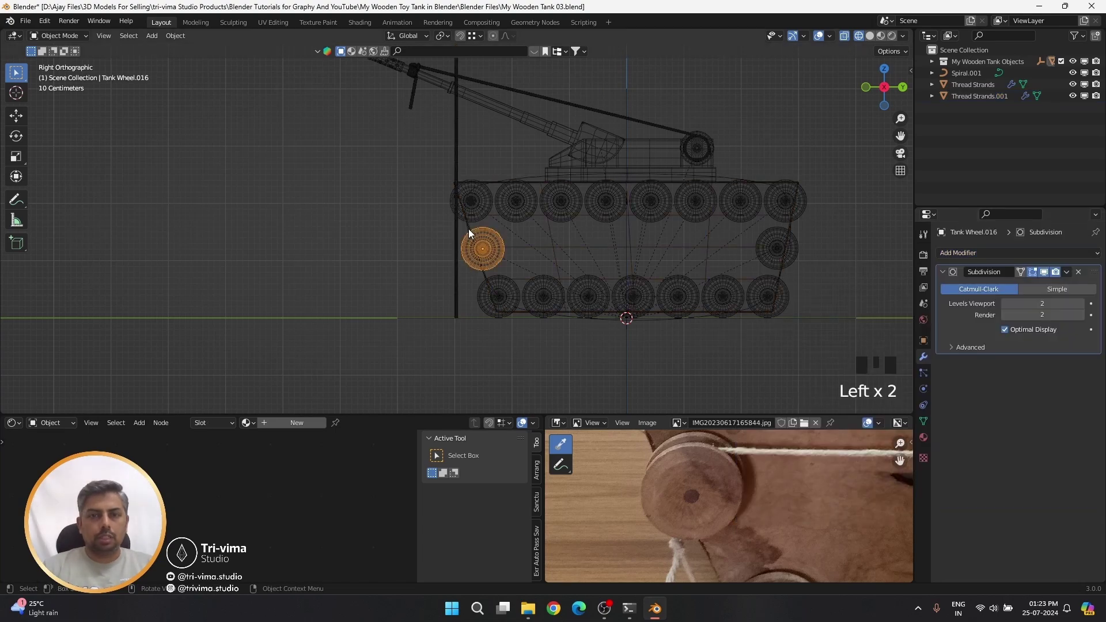
middle_click_drag(468, 230, 554, 265)
key("z")
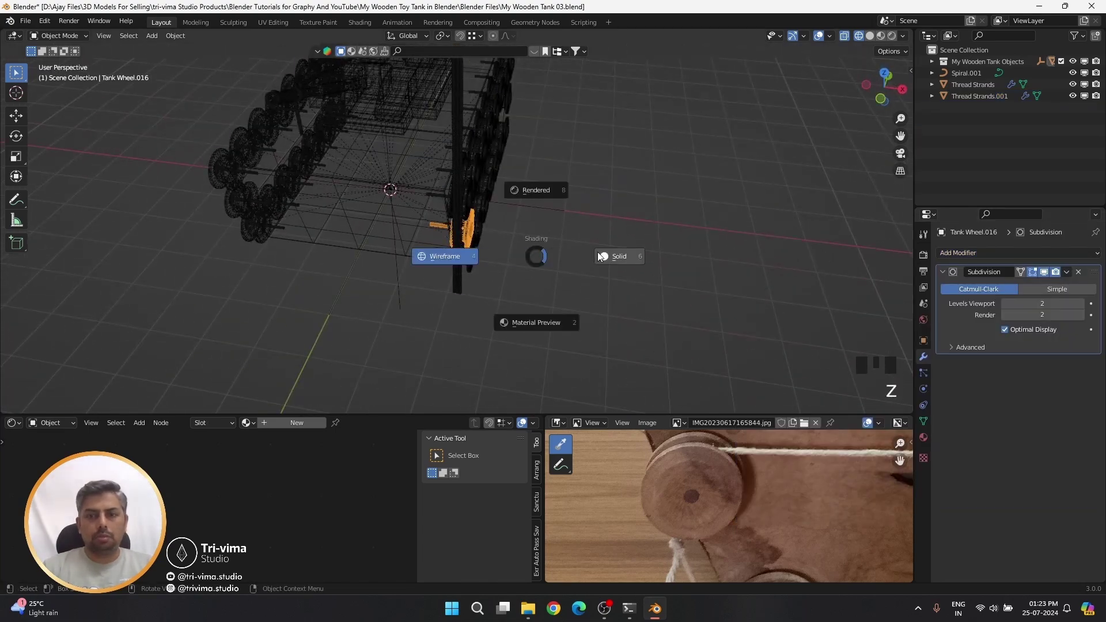
left_click(611, 256)
scroll(457, 200, "up", 4)
left_click(474, 112)
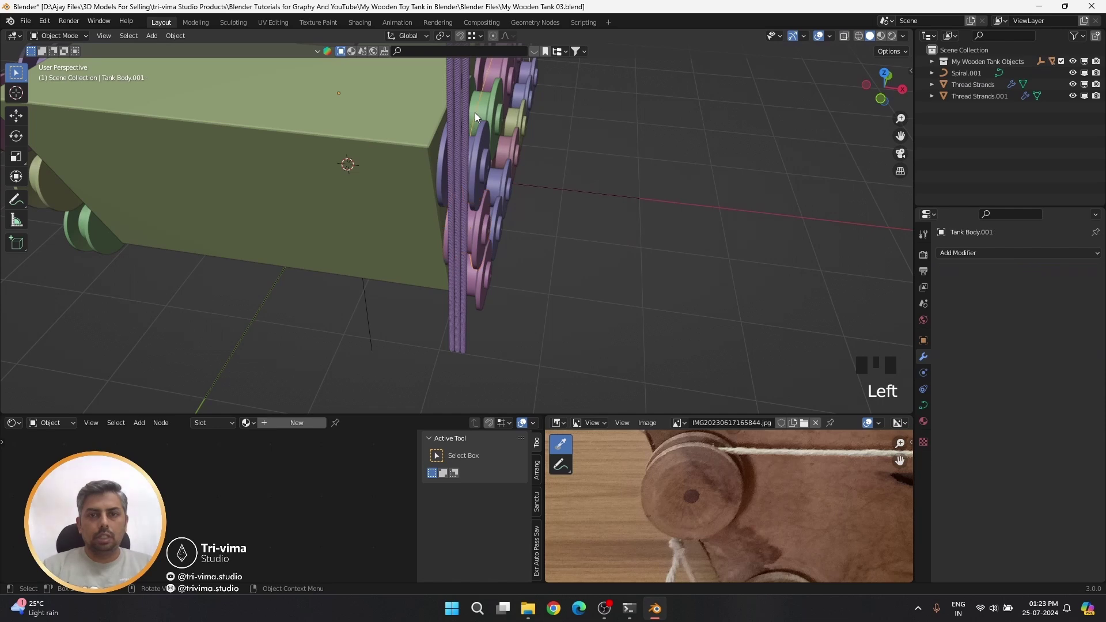
key("m")
left_click(429, 126)
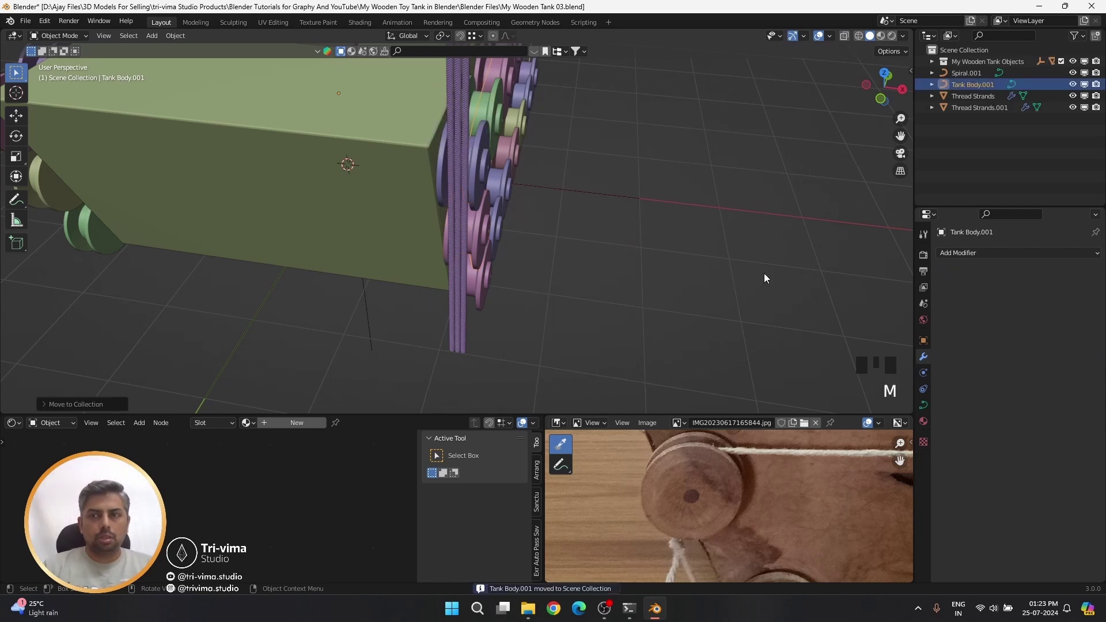
- Rename the wheel path curve as Belt Path and the three-strand copy as Belt
double_click(969, 84)
type("Belt Path")
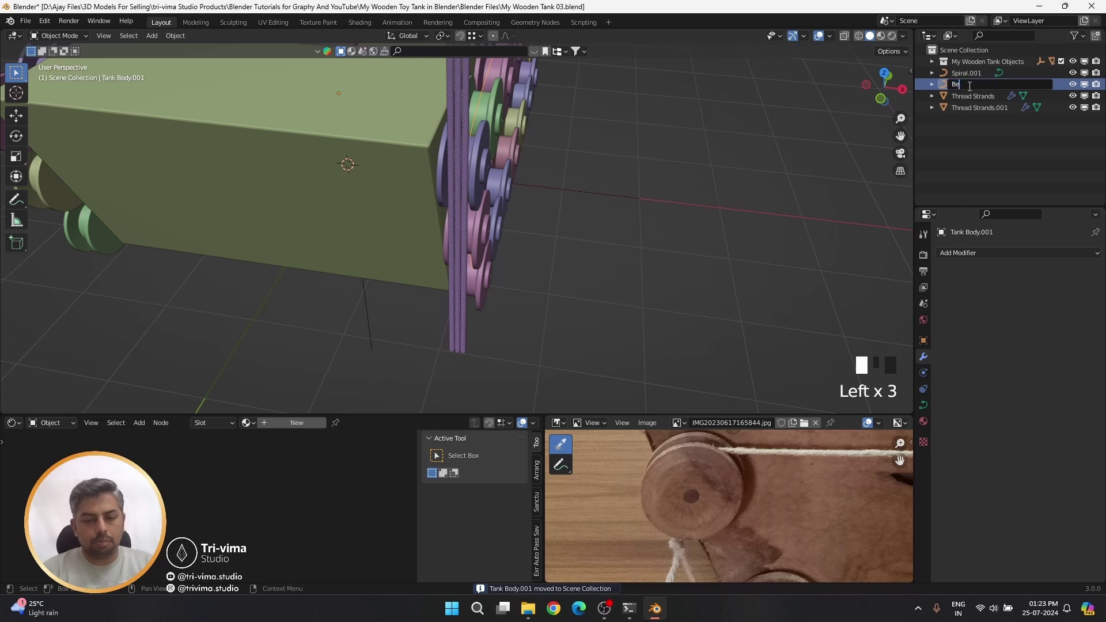
key("Return")
left_click(460, 338)
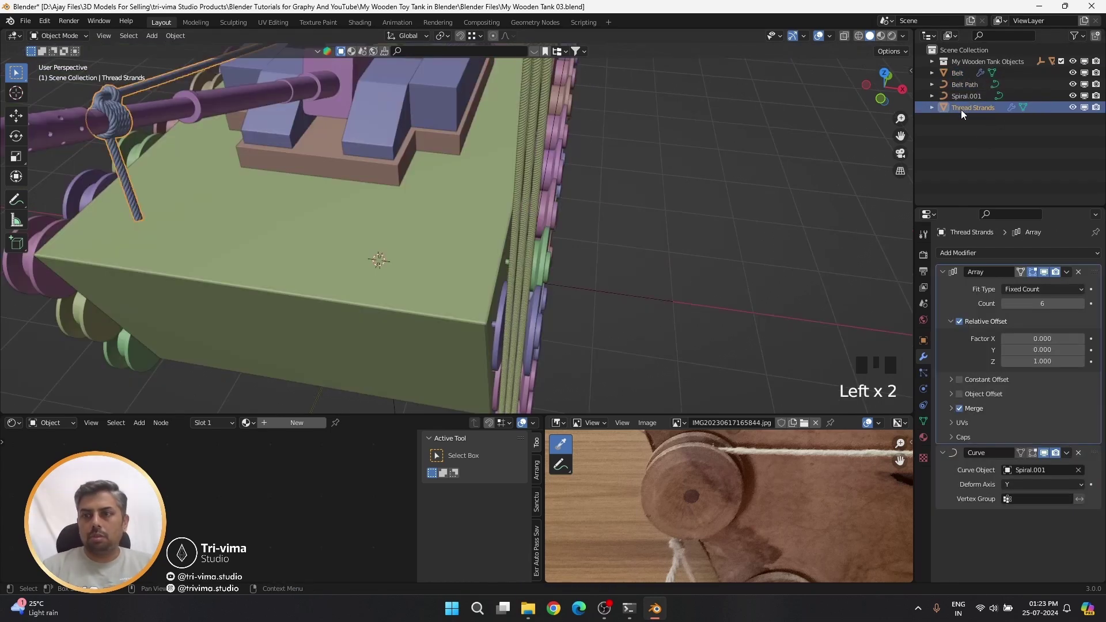
- Rename the Thread Strands object as Rope and the Spiral.001 curve as Rope Path
double_click(961, 108)
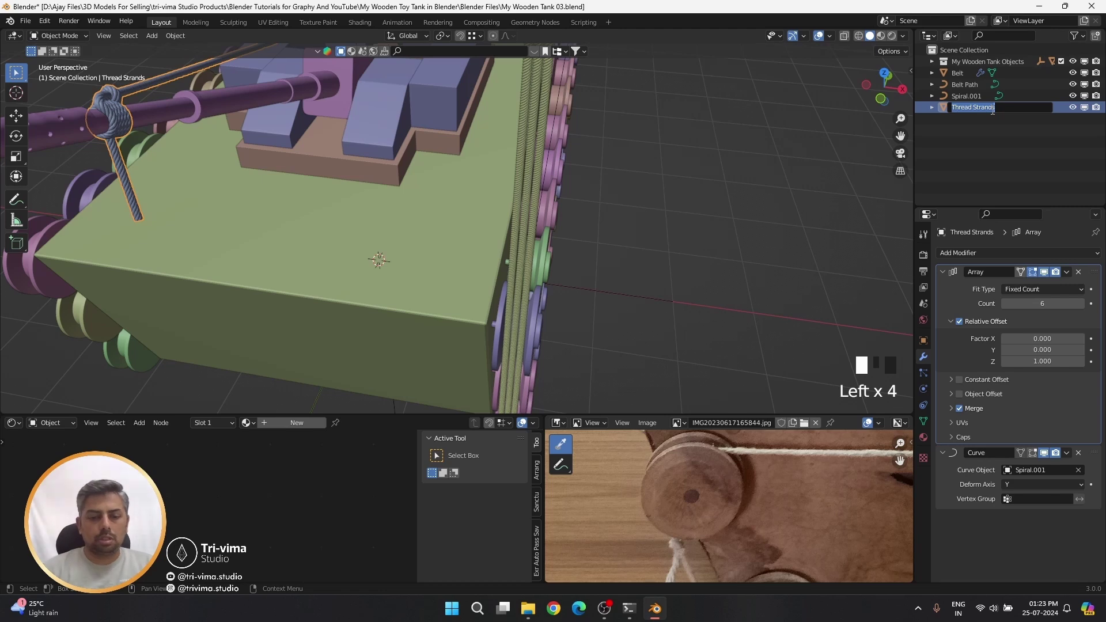
type("Rope")
key("Return")
left_click(966, 108)
double_click(966, 109)
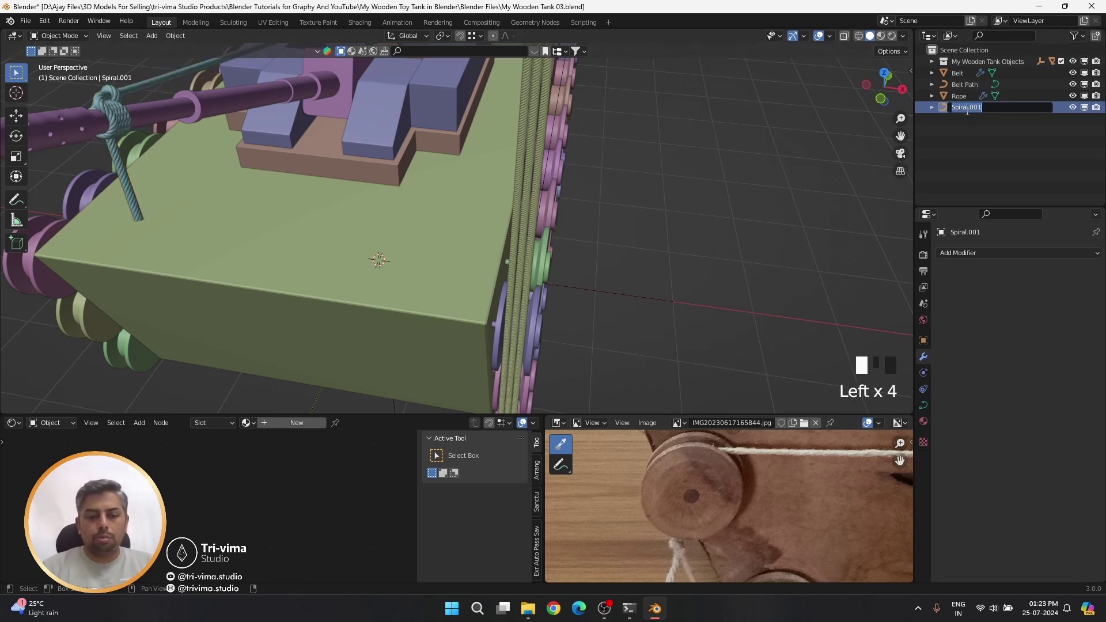
type("Rope Path")
key("Return")
- Set the Belt Path curve's origin to its geometry and show its object transform values
left_click(957, 73)
middle_click_drag(689, 303, 632, 206, "shift")
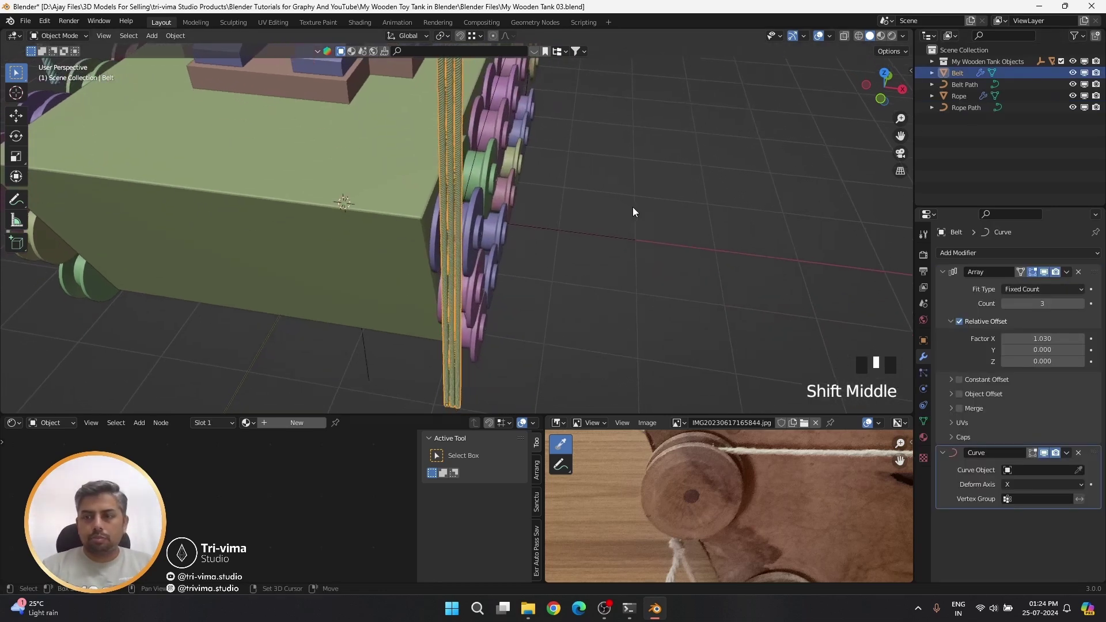
left_click(479, 145)
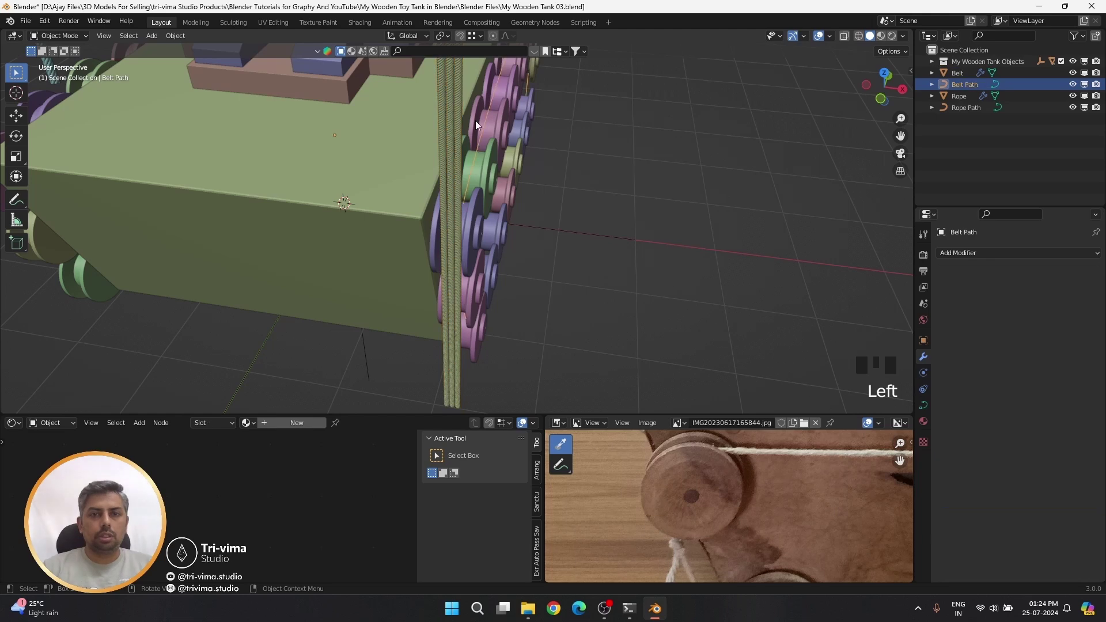
left_click(173, 36)
mouse_move(184, 61)
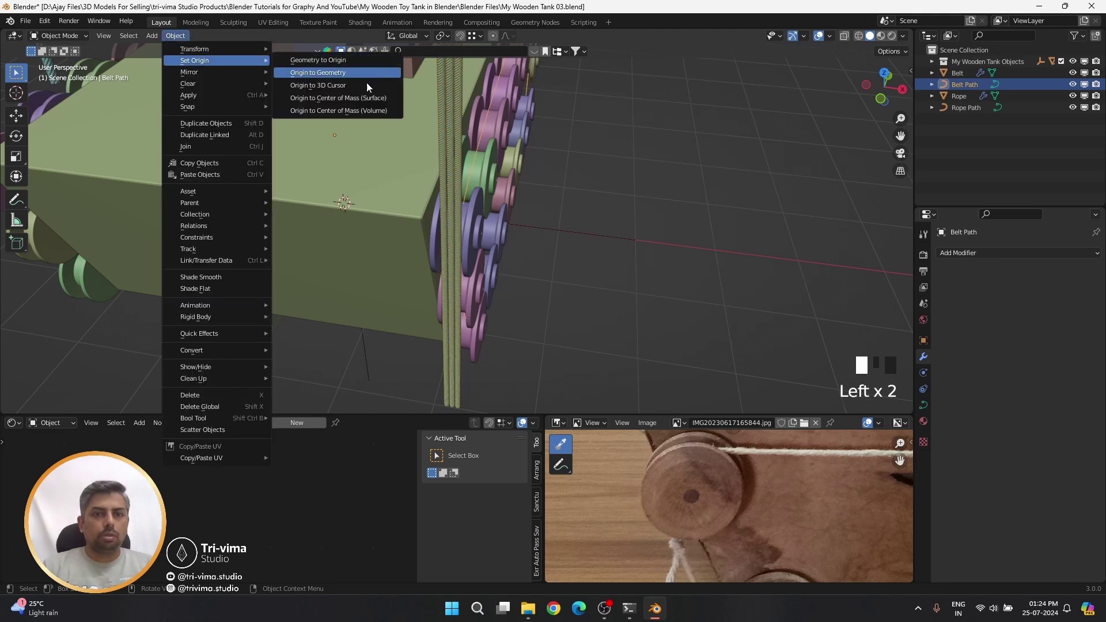
left_click(329, 74)
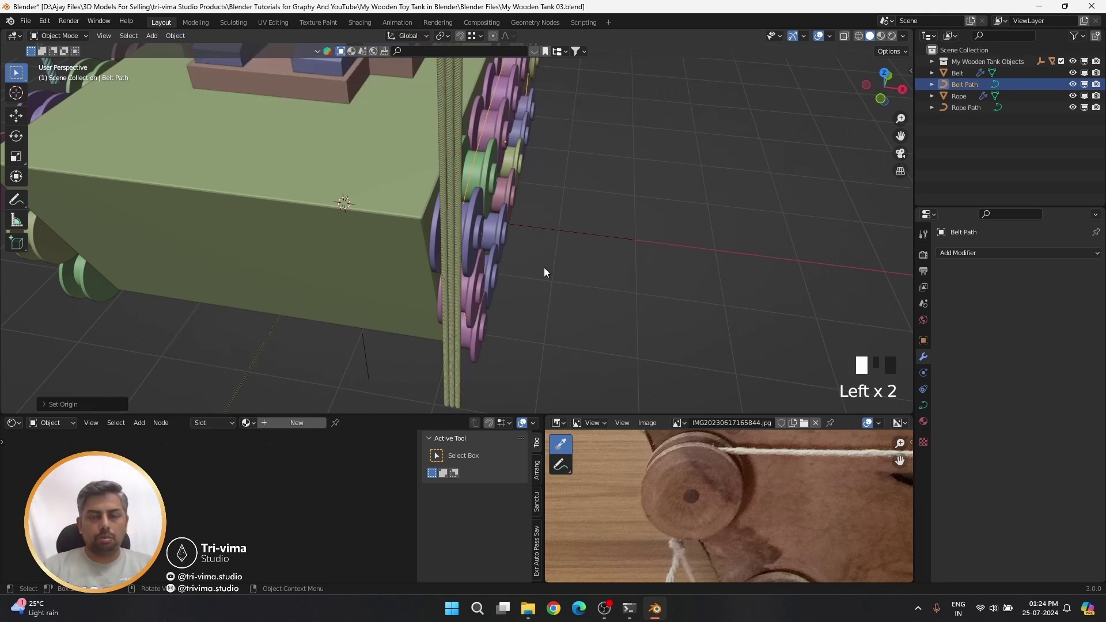
left_click(923, 340)
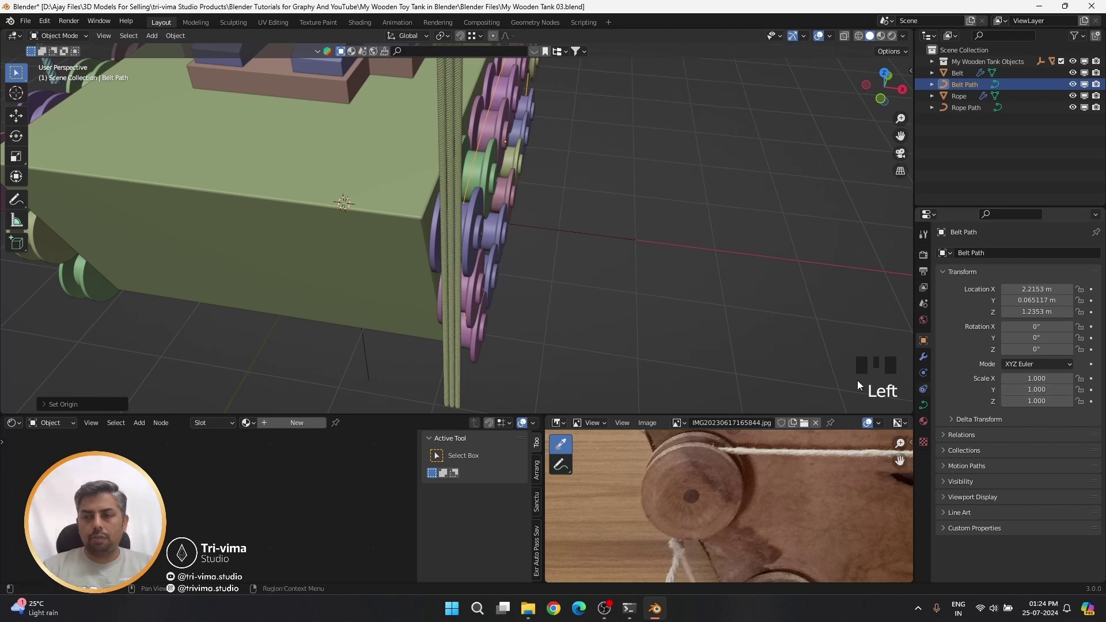
- Replace the Belt's Curve modifier with a new one that targets Belt Path, with the deform axis set to -Y
left_click(957, 74)
left_click(923, 357)
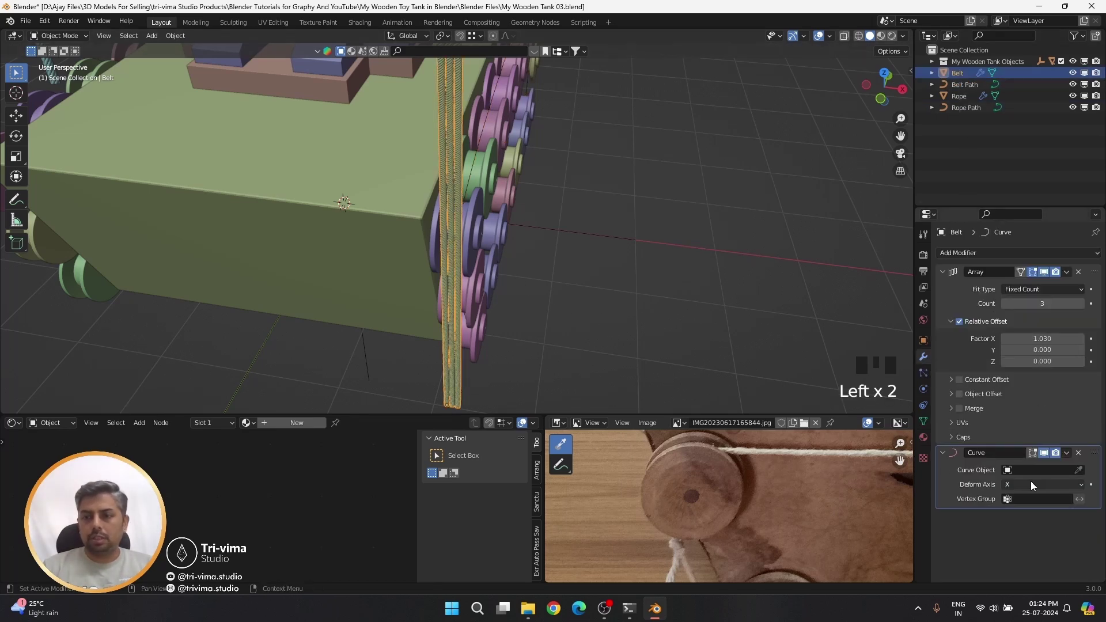
left_click(1078, 453)
left_click(1041, 252)
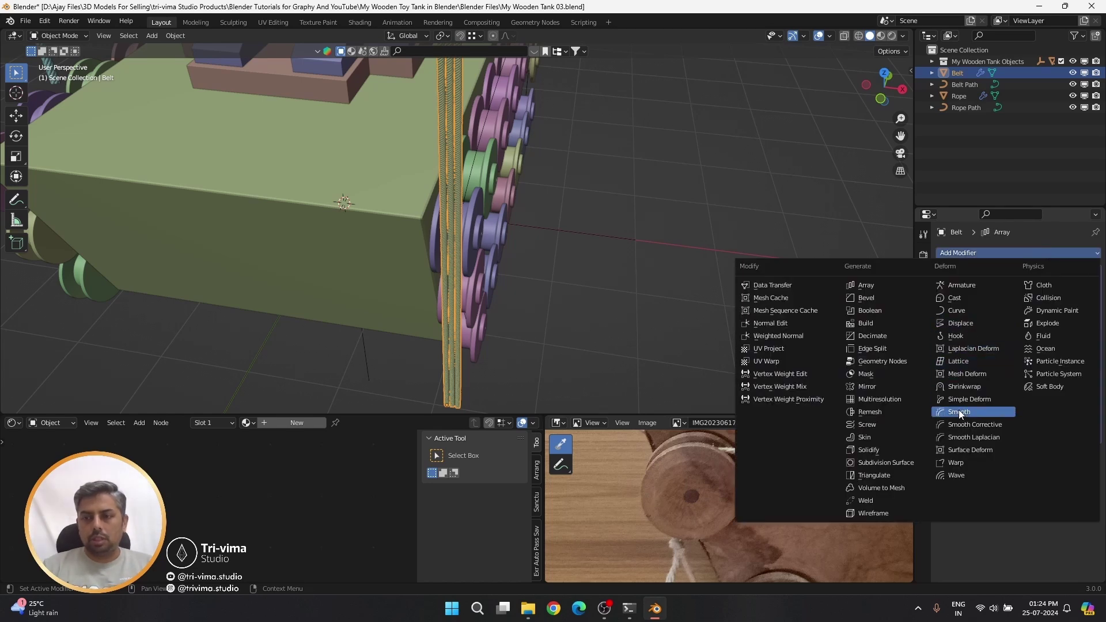
left_click(953, 312)
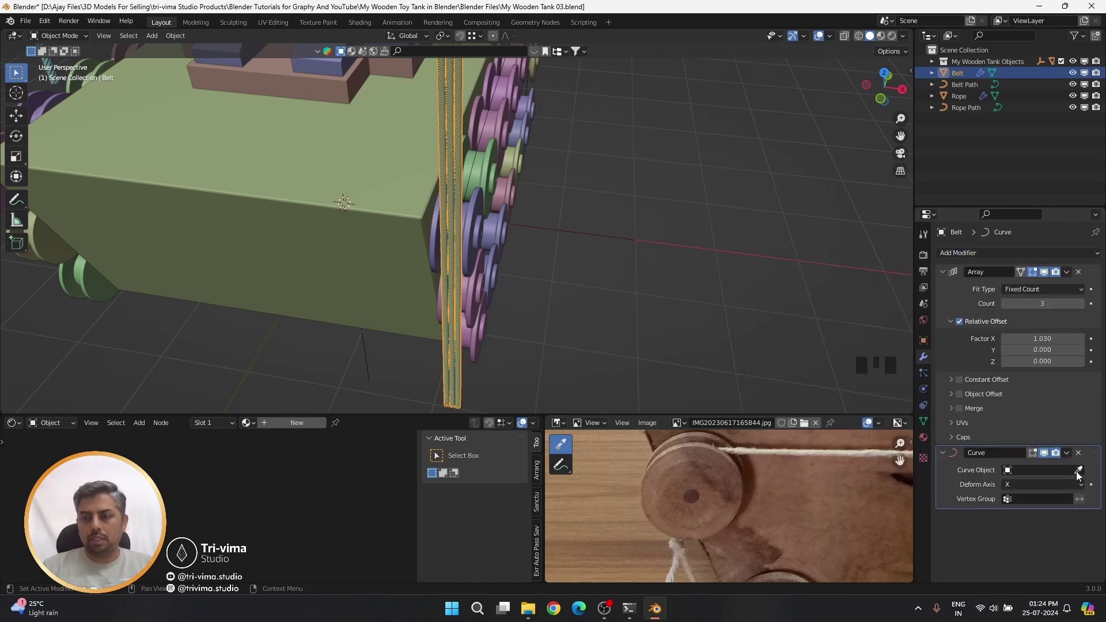
left_click(1078, 470)
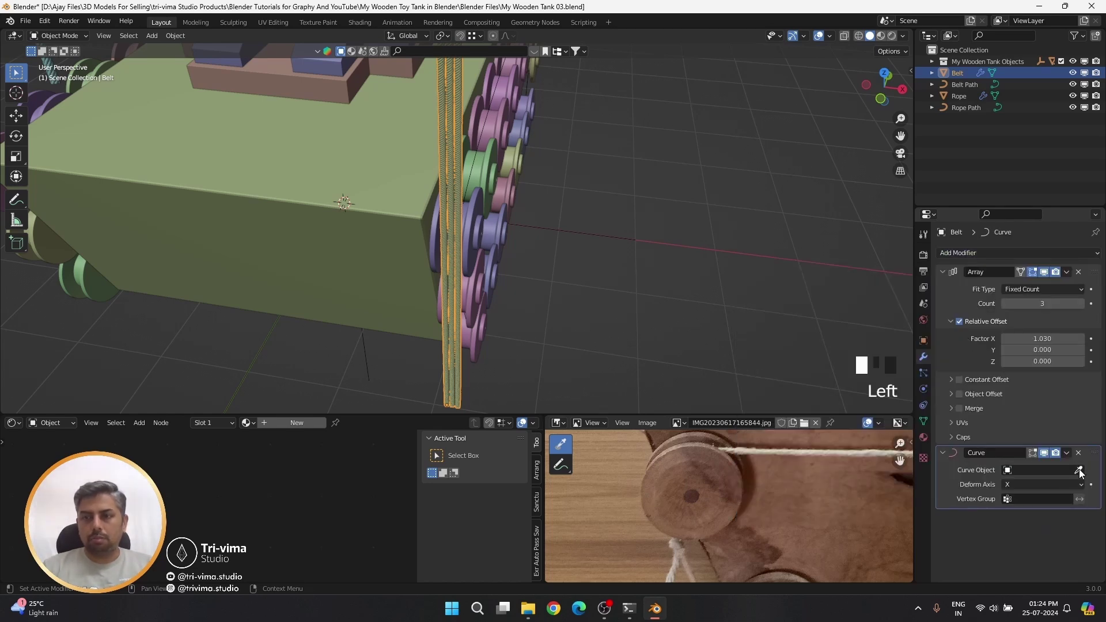
left_click(965, 84)
left_click(1019, 485)
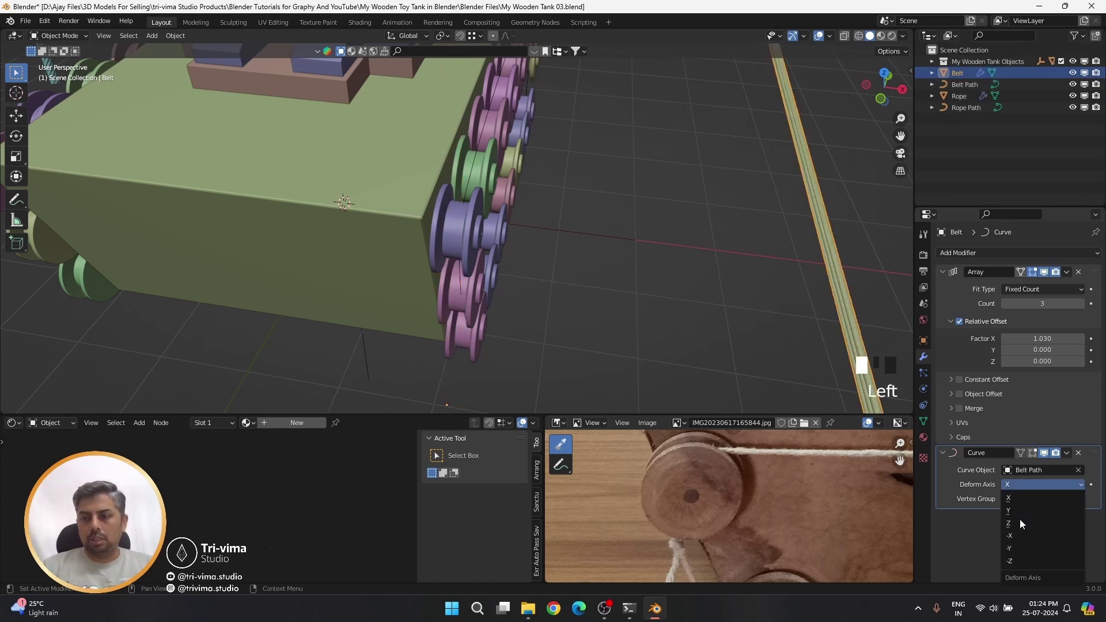
left_click(1018, 548)
- Copy Belt Path's location onto the Belt object, then select only the Belt
middle_click_drag(598, 298, 441, 278)
left_click(441, 278, "shift")
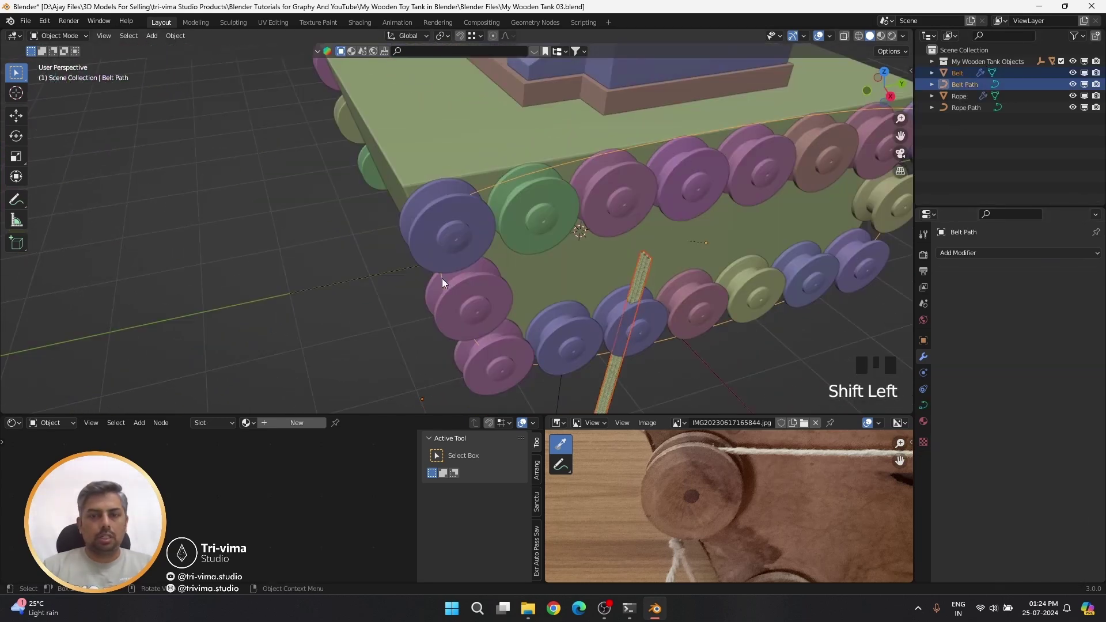
key("ctrl+c")
left_click(440, 280)
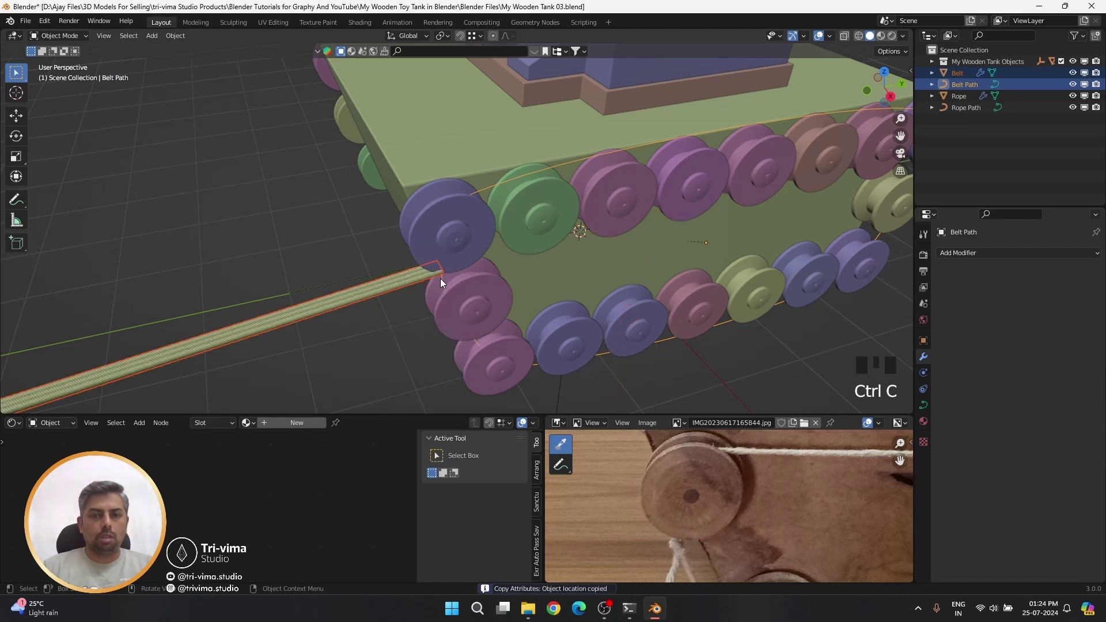
left_click(384, 287)
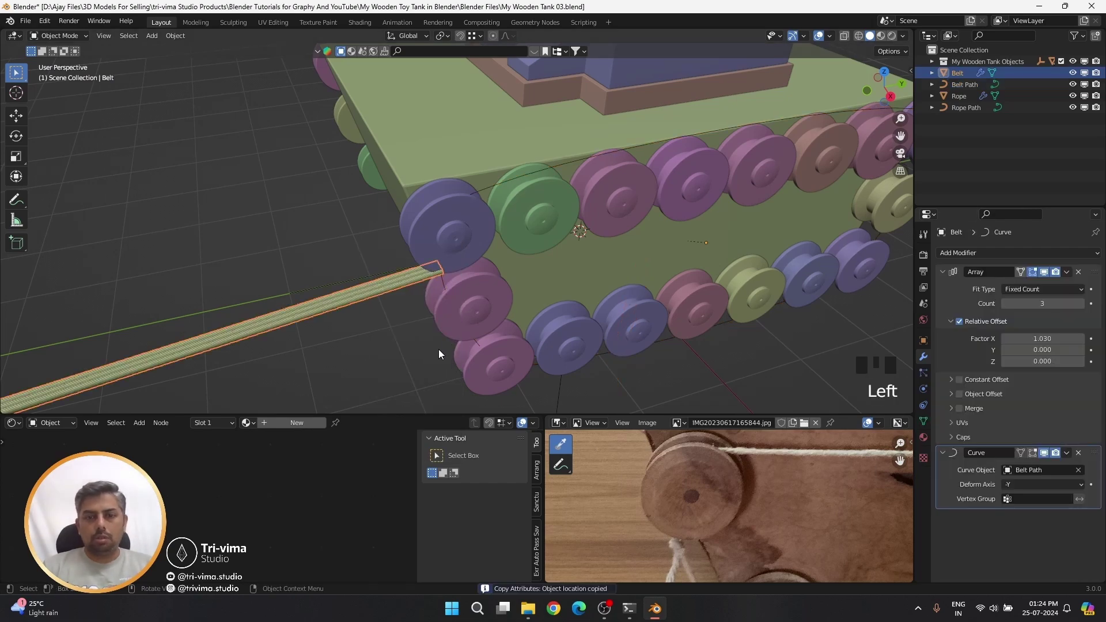
- Try Y as the Belt's deform axis, settle on Z, and add a second Array modifier
left_click(1044, 484)
left_click(1021, 507)
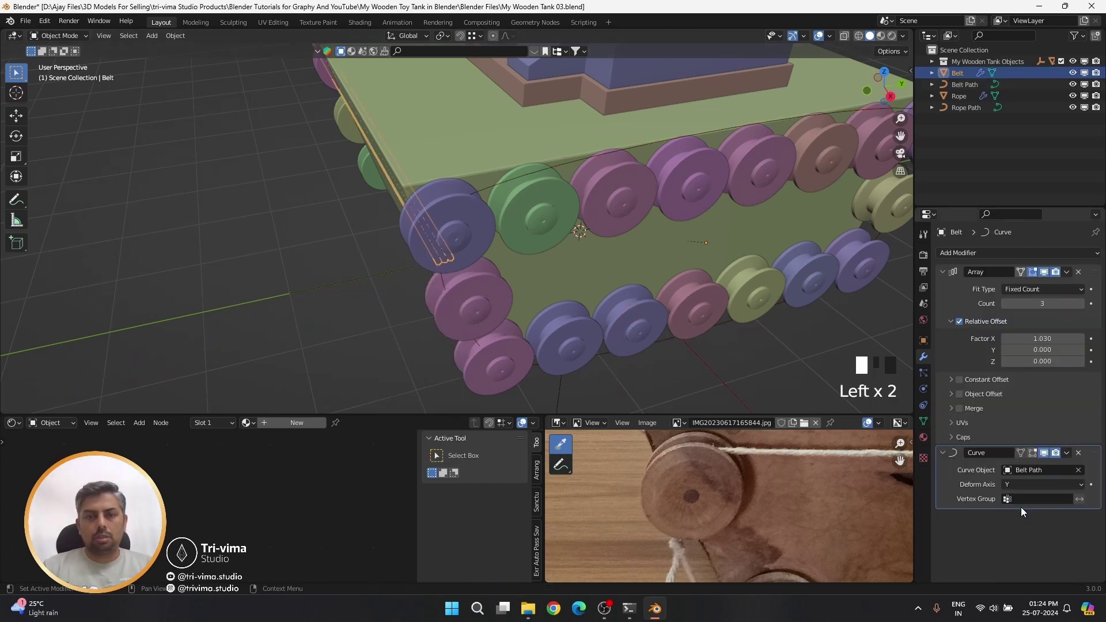
middle_click_drag(614, 309, 708, 305)
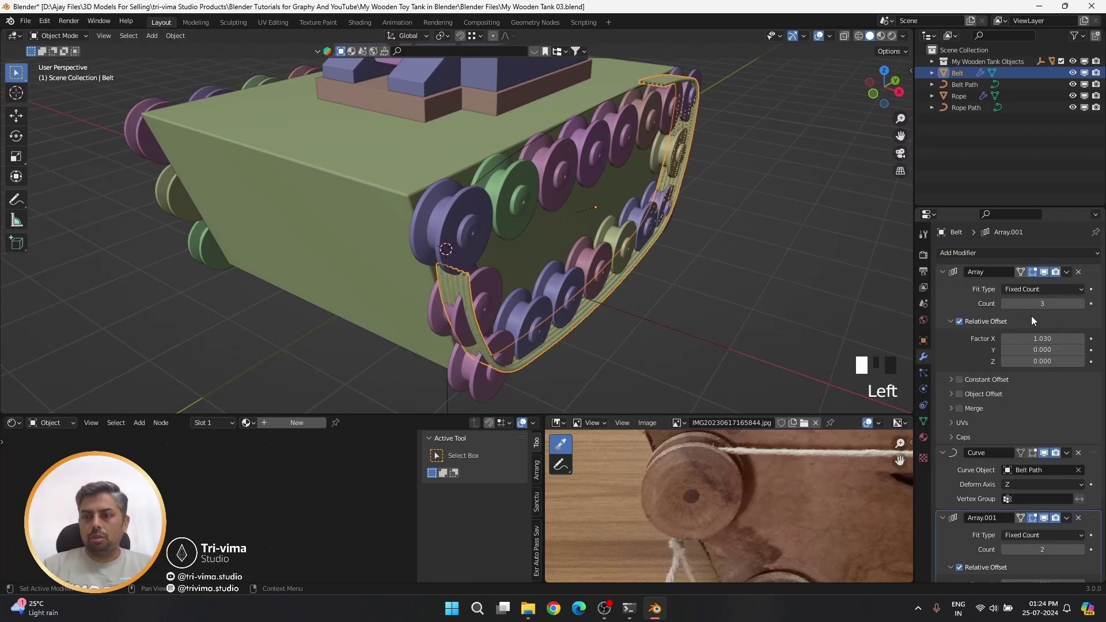
- Collapse the Belt's first Array modifier and move the second Array above the Curve modifier
left_click(1034, 339)
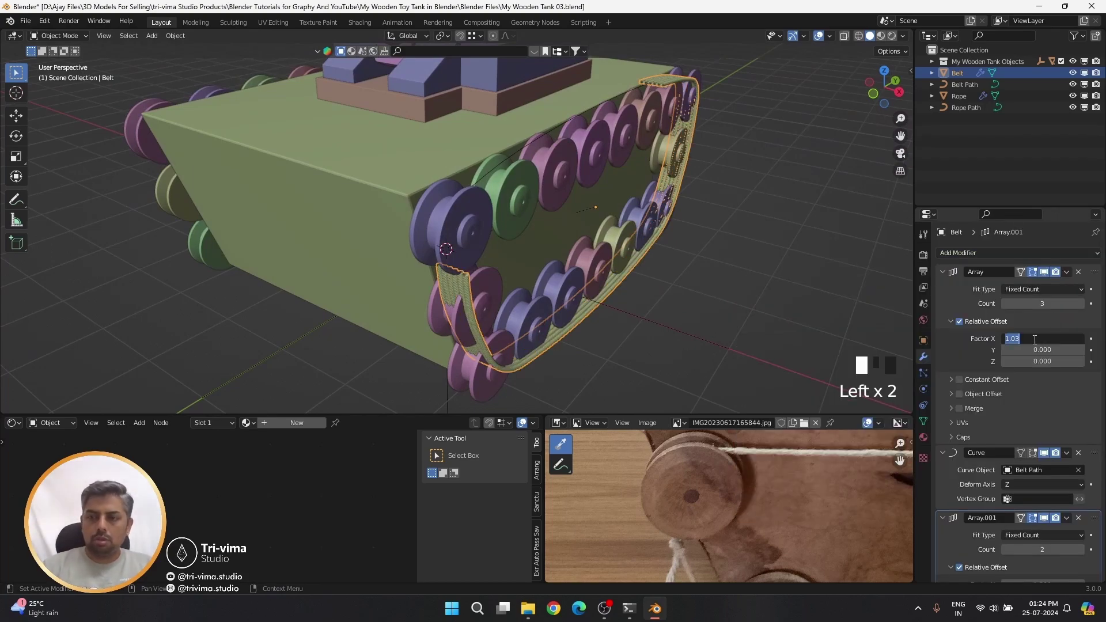
key("Escape")
left_click(943, 271)
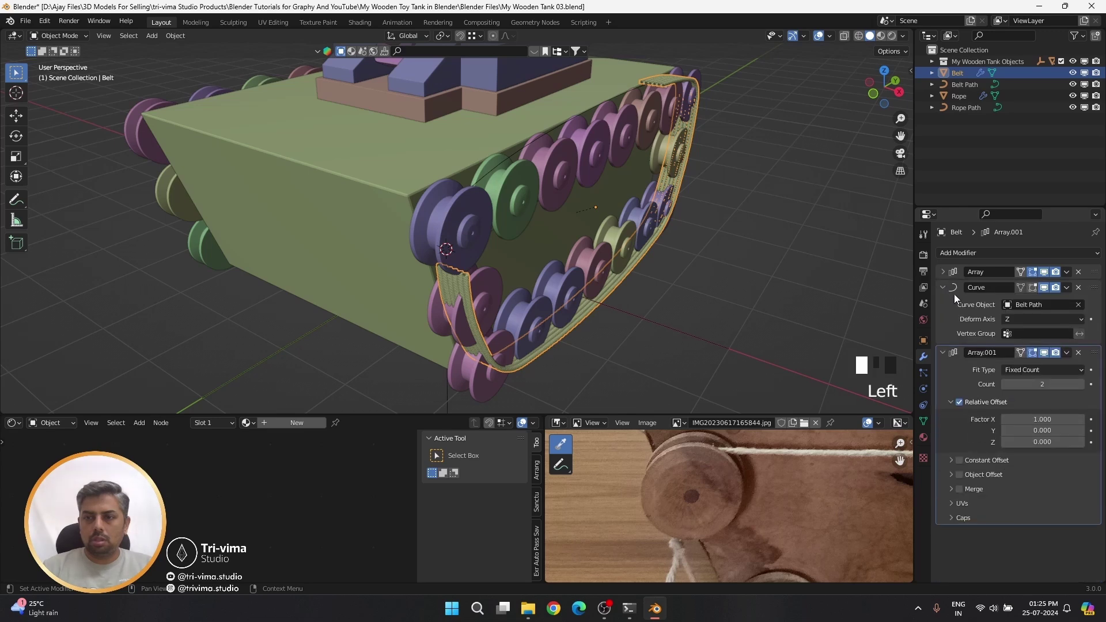
left_click(1094, 348)
left_click(1099, 333)
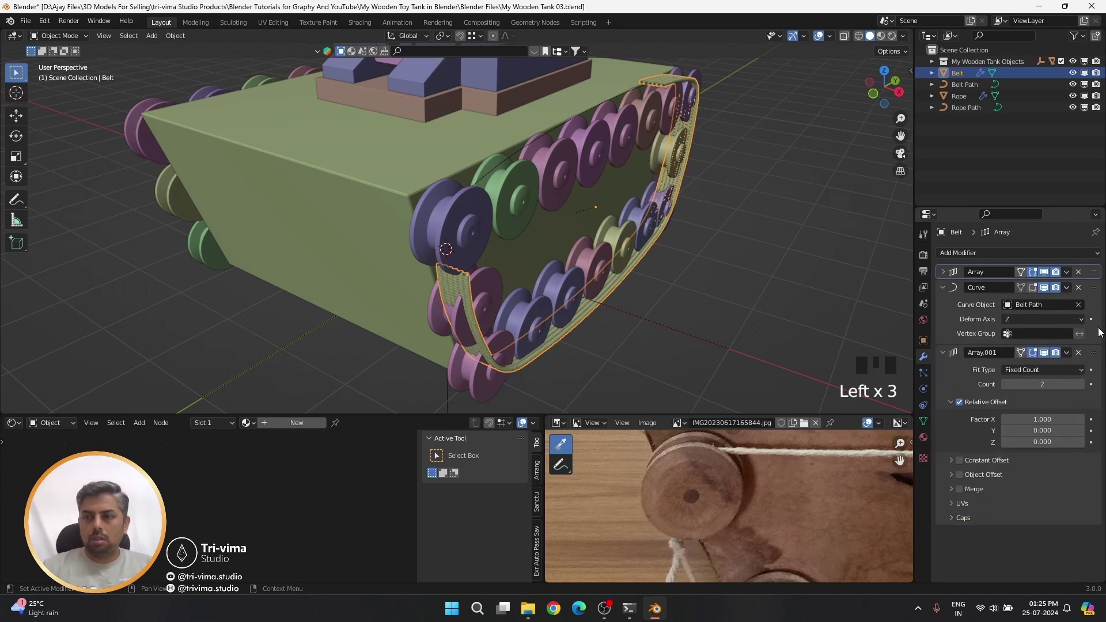
left_click_drag(1094, 352, 1094, 286)
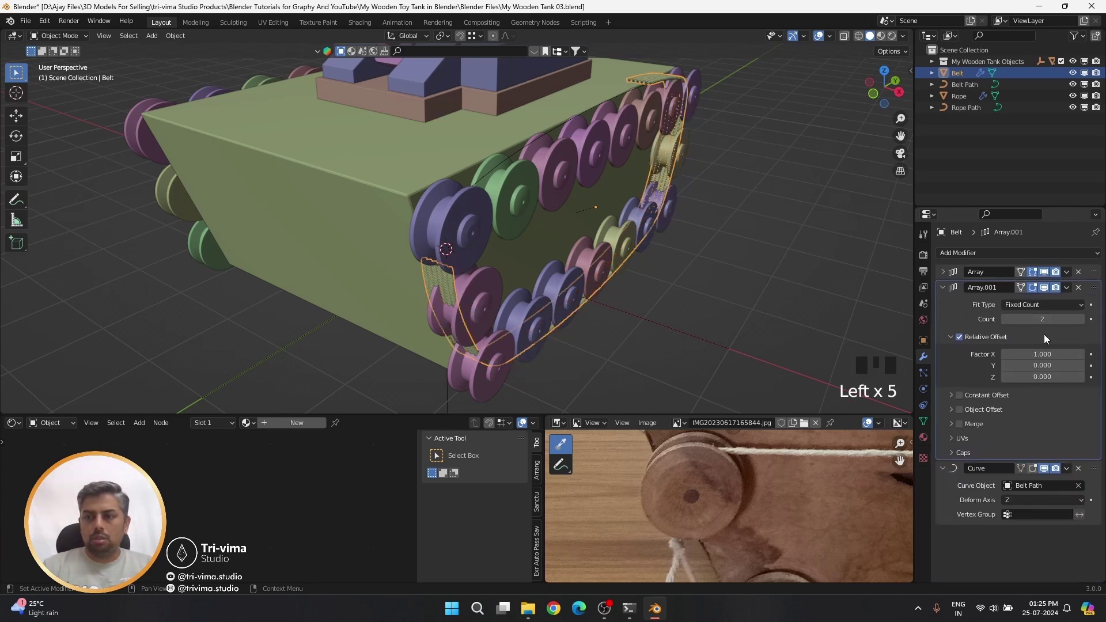
- Set the second Array's relative offset to 0 on X and 1 on Z
left_click(1030, 353)
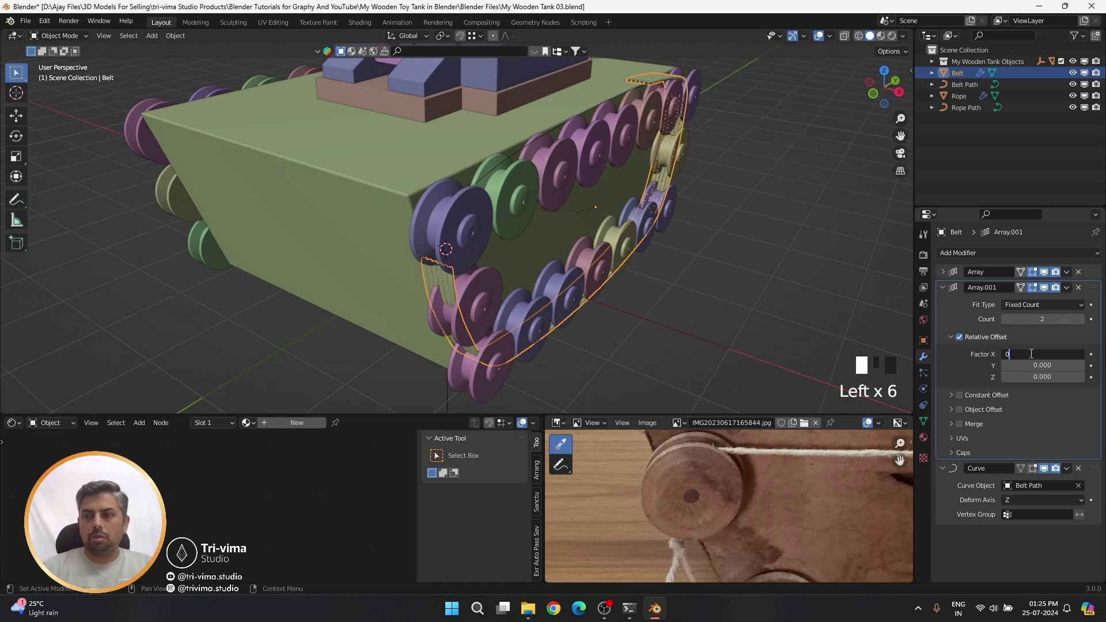
key("Tab")
key("Tab")
type("1")
key("Return")
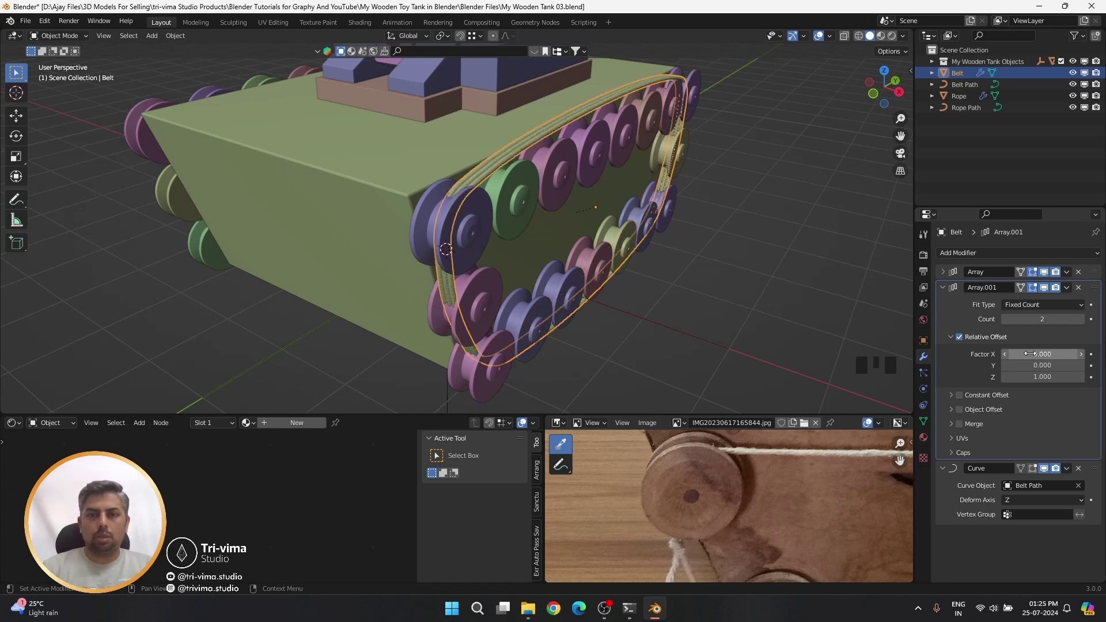
- Show the tank's wheels in right orthographic wireframe view and enter Edit Mode on the Belt Path curve
middle_click_drag(633, 323, 568, 306)
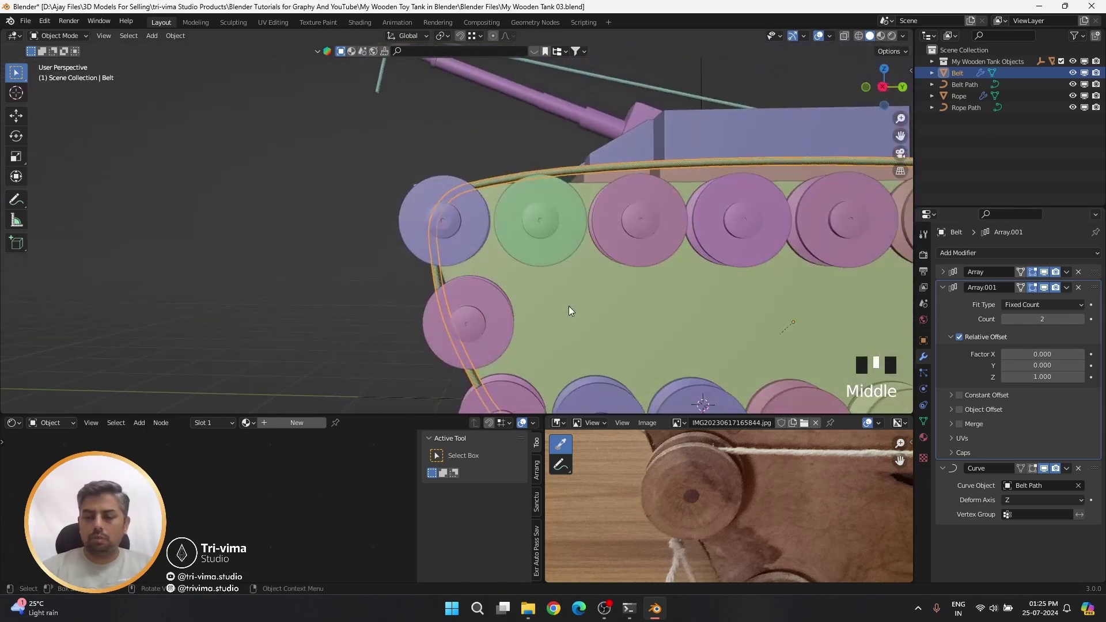
key("KP_3")
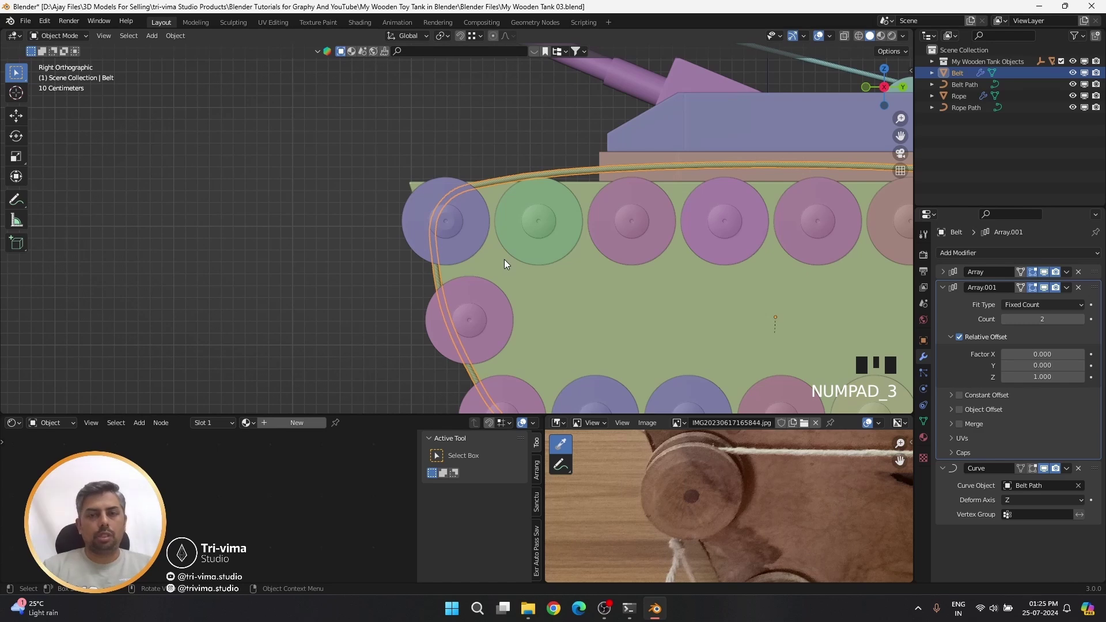
key("z")
left_click(426, 257)
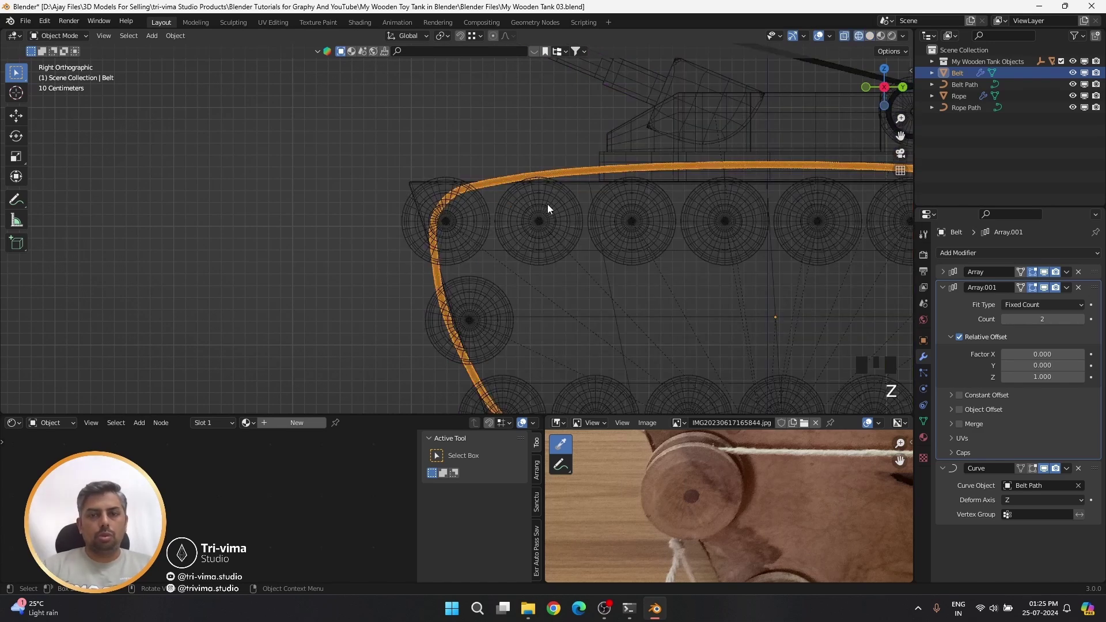
key("Tab")
key("Tab")
left_click(500, 179)
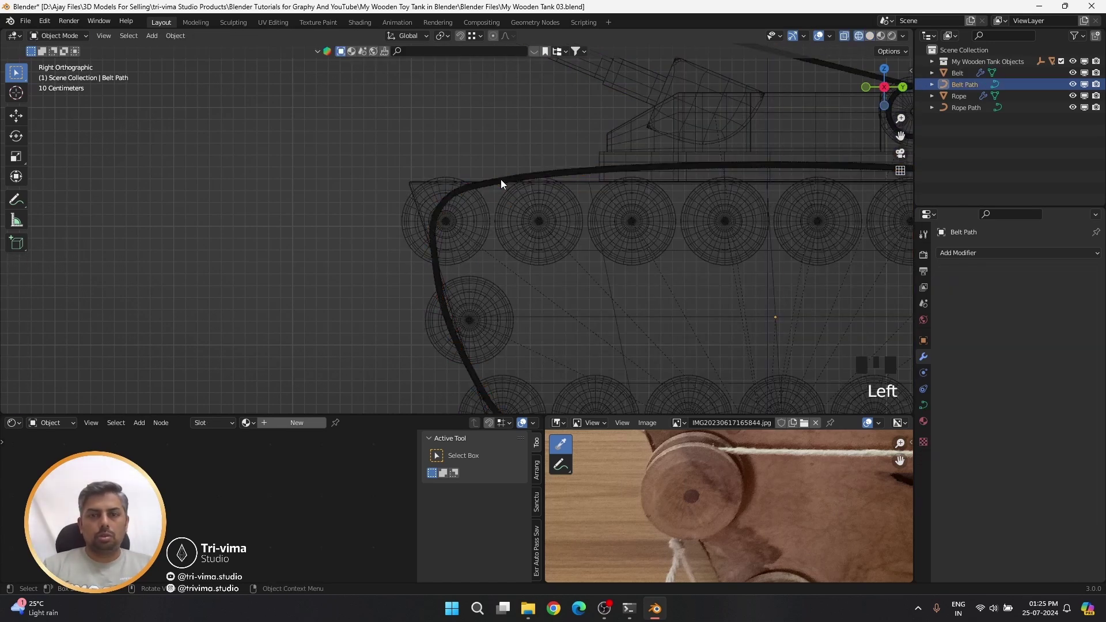
key("Tab")
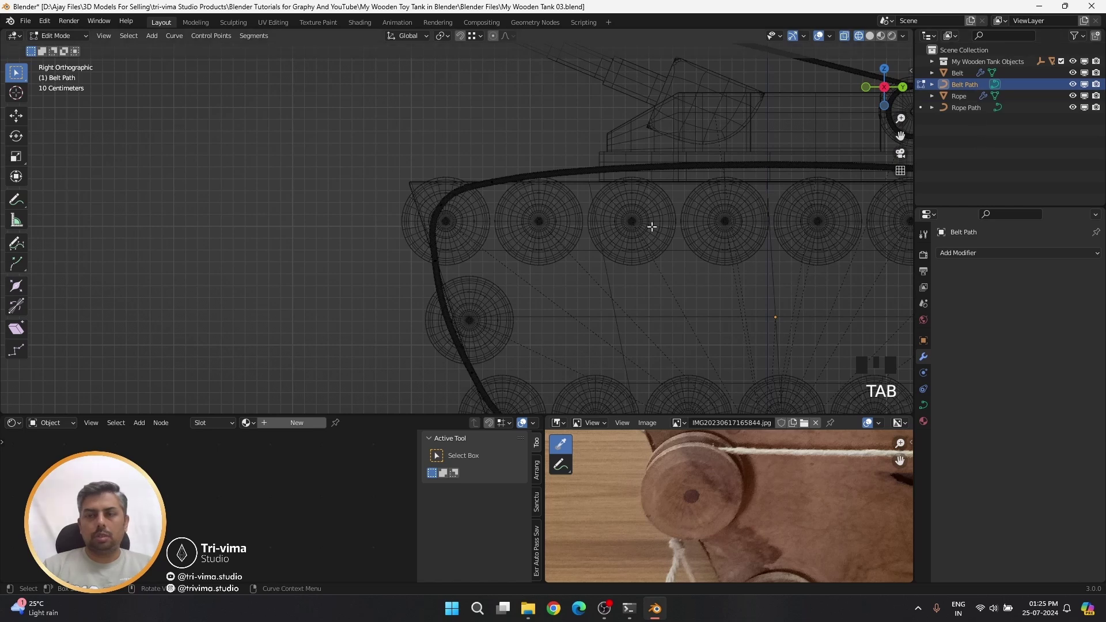
- Move the Belt Path control point at the upper front wheel outward so the curve wraps closer to the wheel's rim
scroll(487, 196, "up", 4)
middle_click_drag(487, 202, 488, 295, "shift")
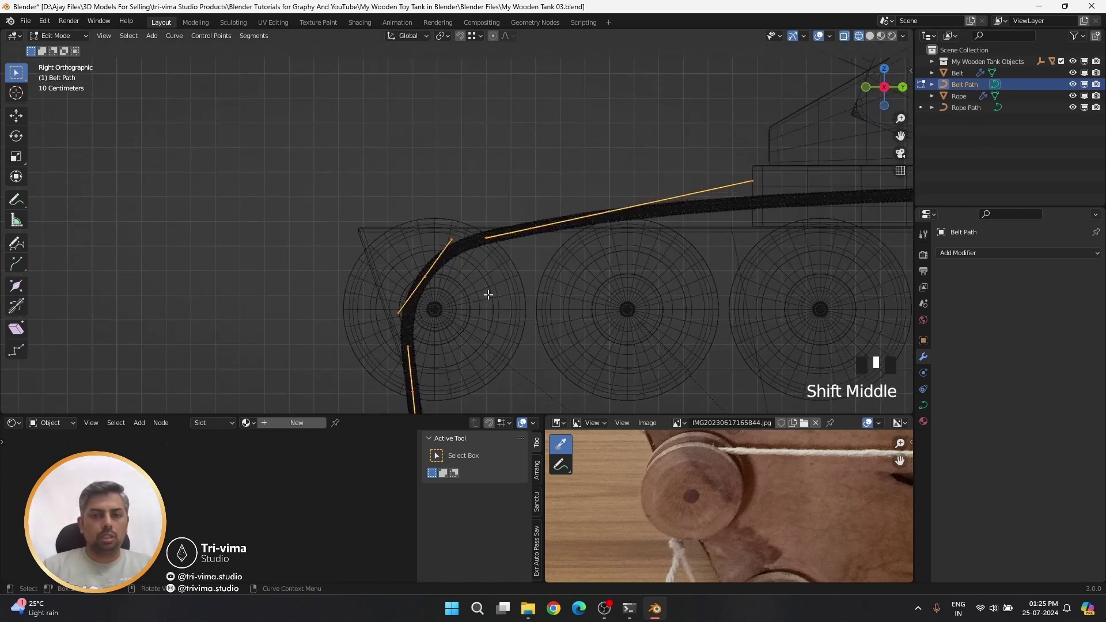
left_click(424, 278)
key("g")
left_click(415, 316)
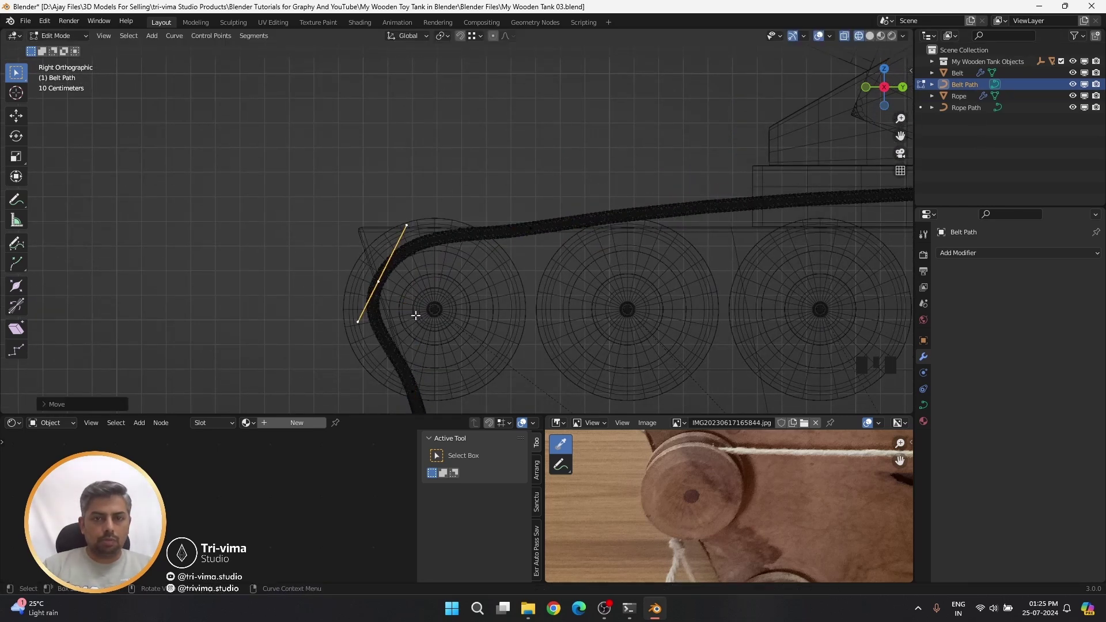
left_click(398, 381)
key("g")
left_click(407, 291)
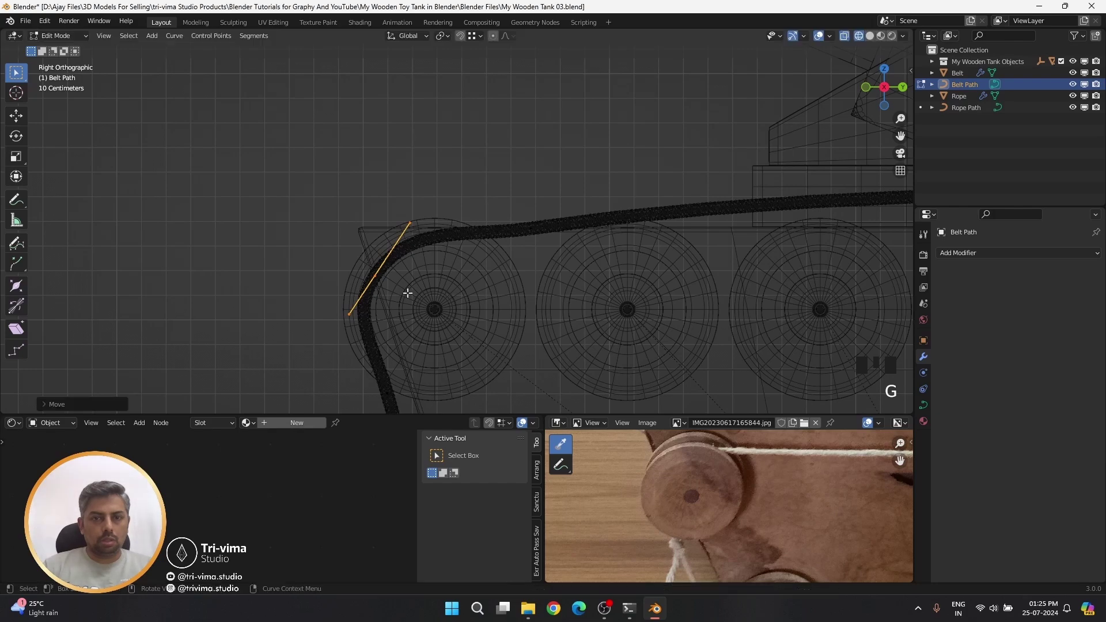
- Move the Belt Path control point beside the middle front wheel up toward the upper front wheel
scroll(408, 288, "down", 3)
middle_click_drag(407, 288, 407, 119, "shift")
triple_click(407, 178)
left_click(406, 184)
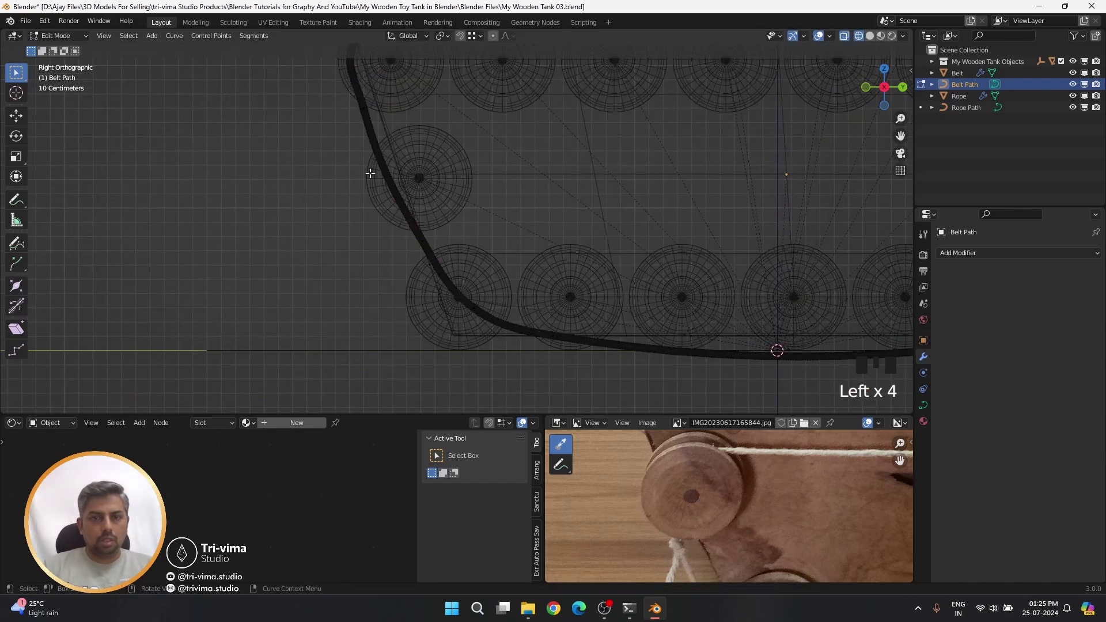
left_click(427, 243)
left_click(365, 134)
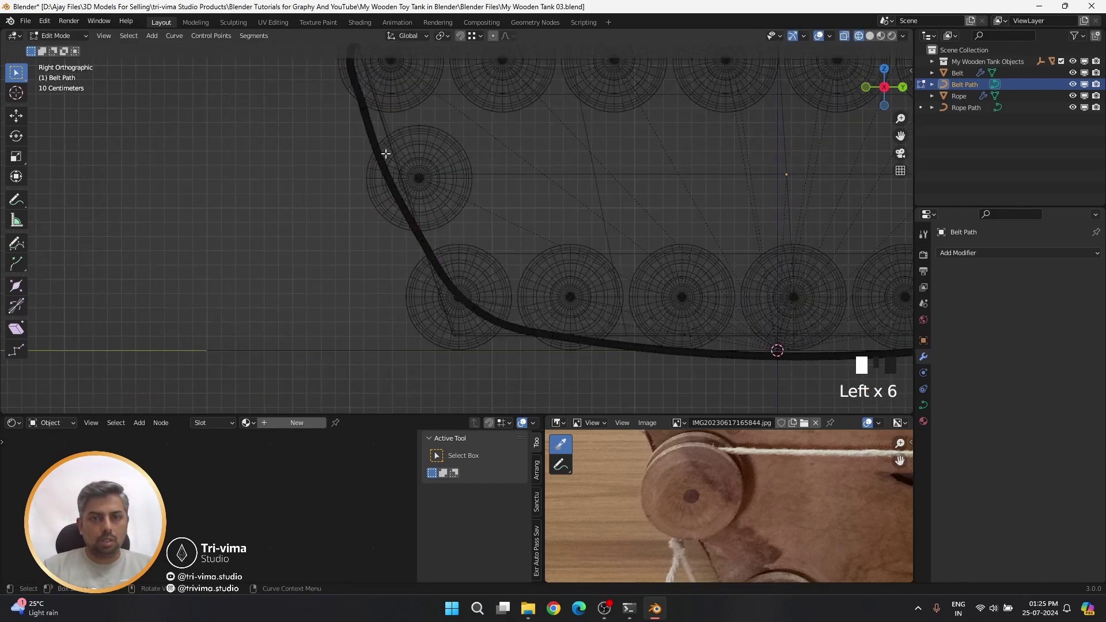
key("g")
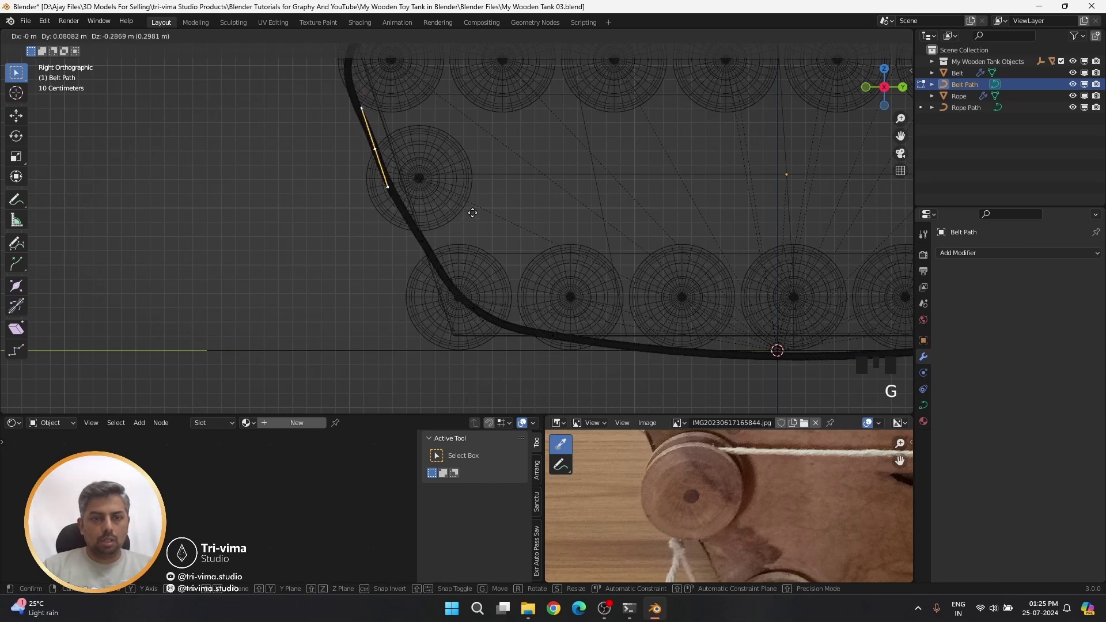
left_click(472, 213)
- Move the Belt Path control point between the middle and lower front wheels outward and rotate it about 11.5°
left_click(422, 241)
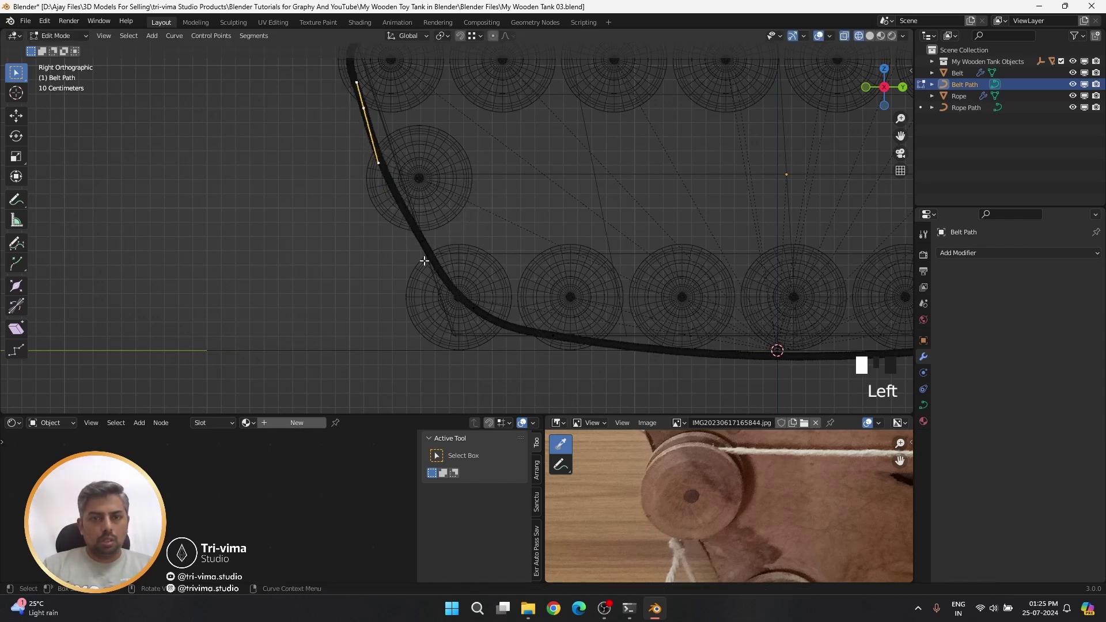
key("g")
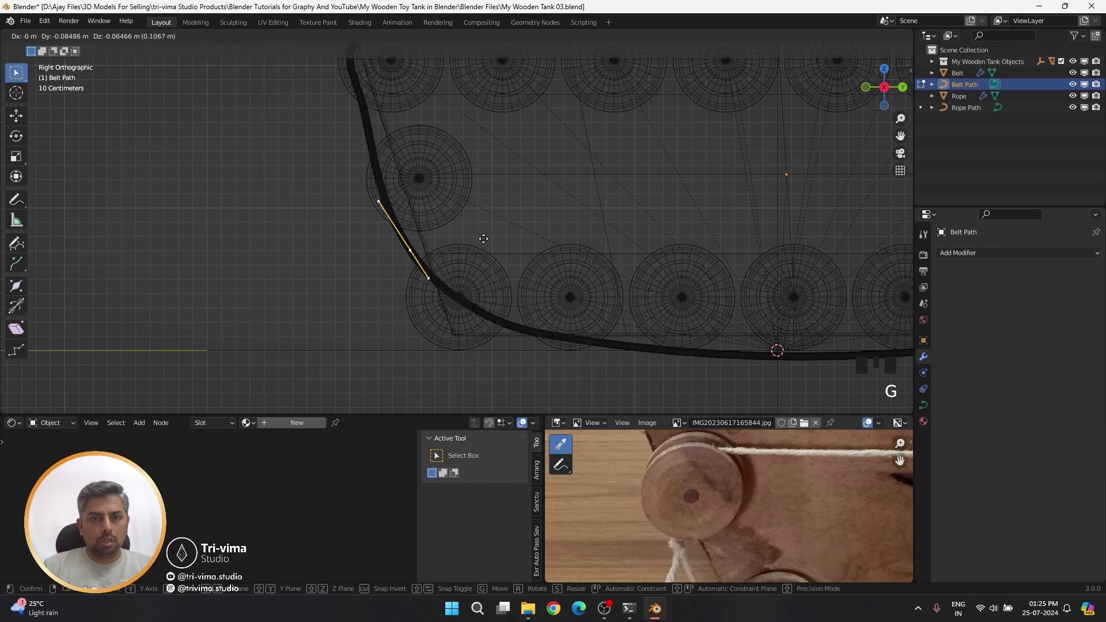
left_click(483, 239)
key("r")
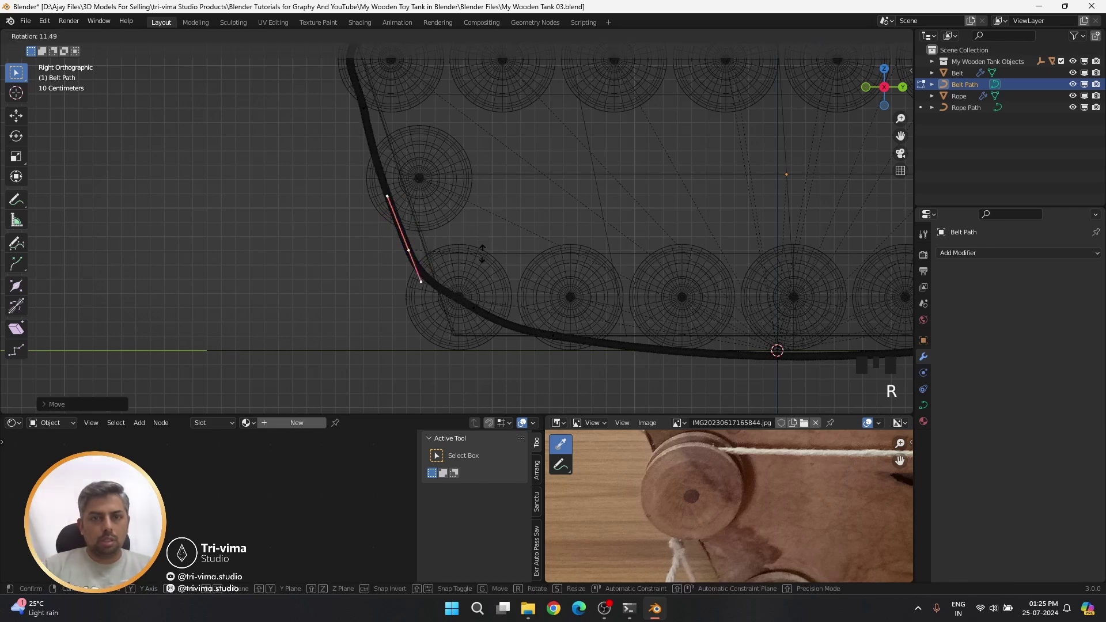
left_click(482, 253)
- Nudge the two Belt Path control points above and below the middle front wheel slightly outward
left_click(362, 103)
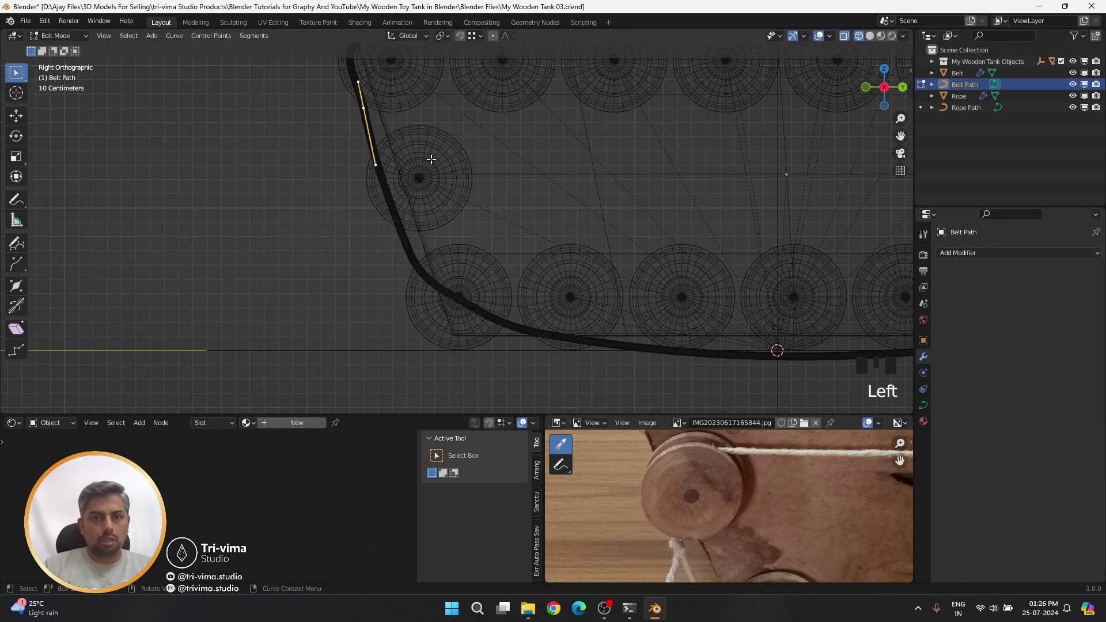
key("g")
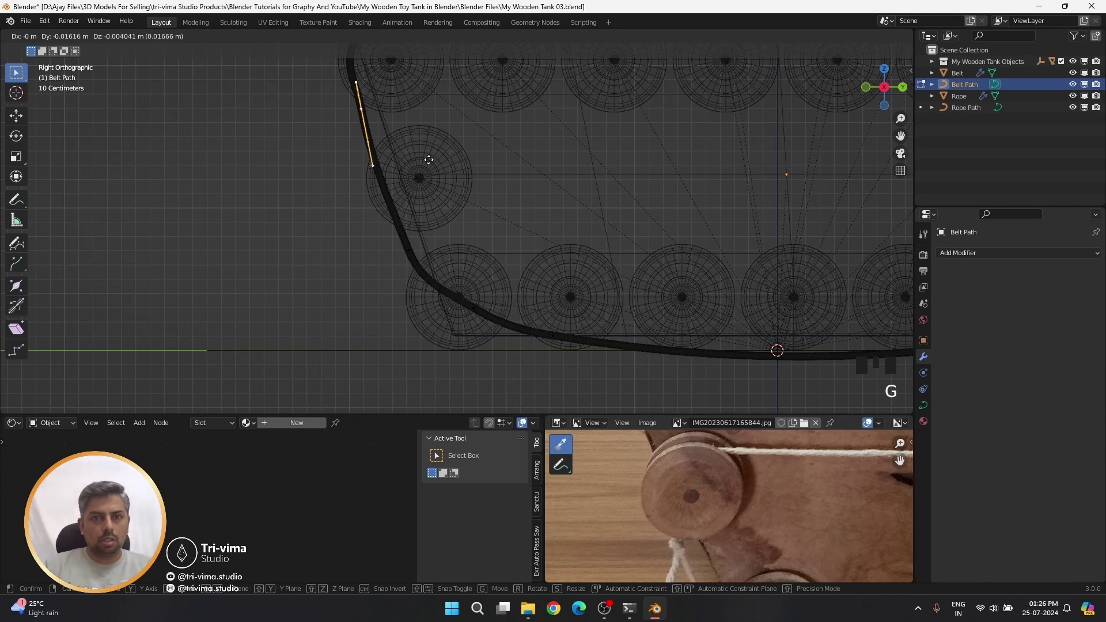
left_click(423, 166)
left_click(410, 257)
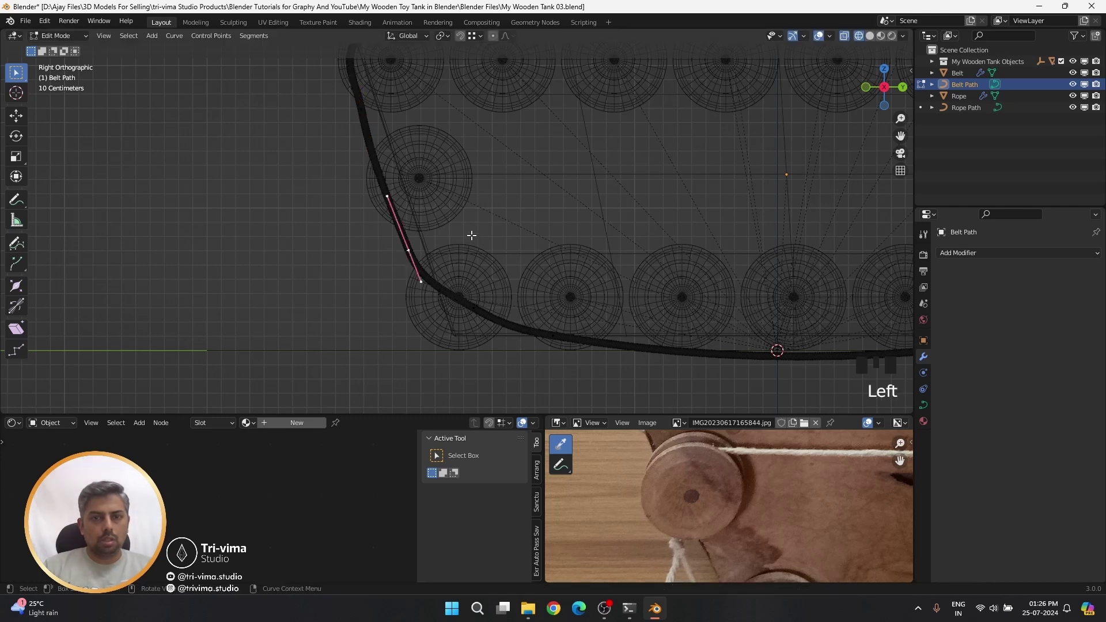
key("g")
left_click(468, 237)
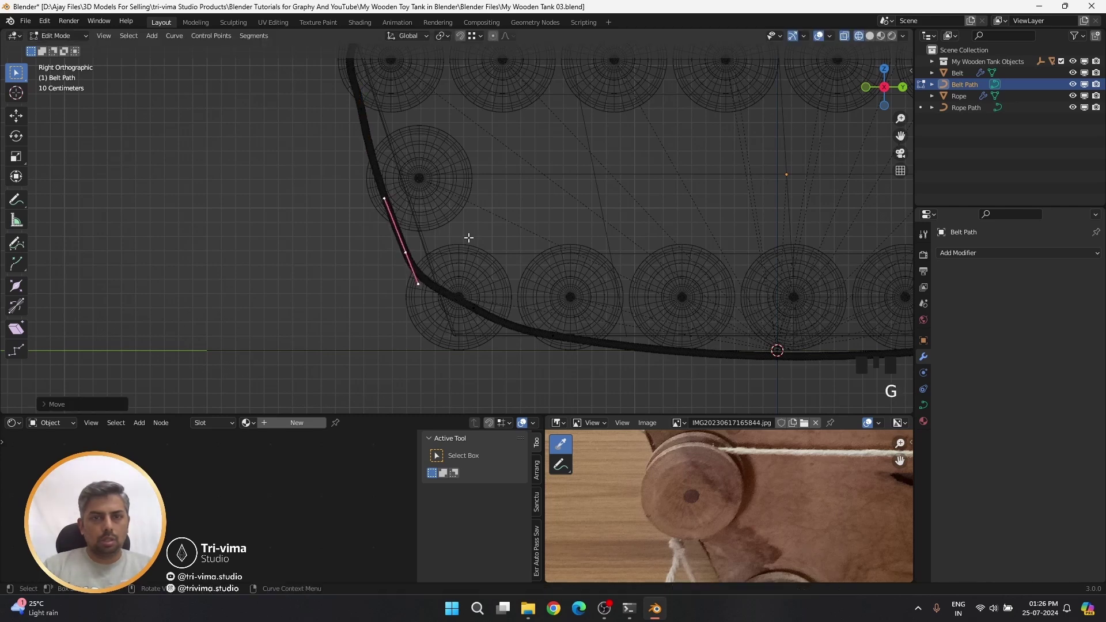
- Move the Belt Path control point at the lower front wheel outward and down to the wheel's rim
left_click(463, 302)
key("g")
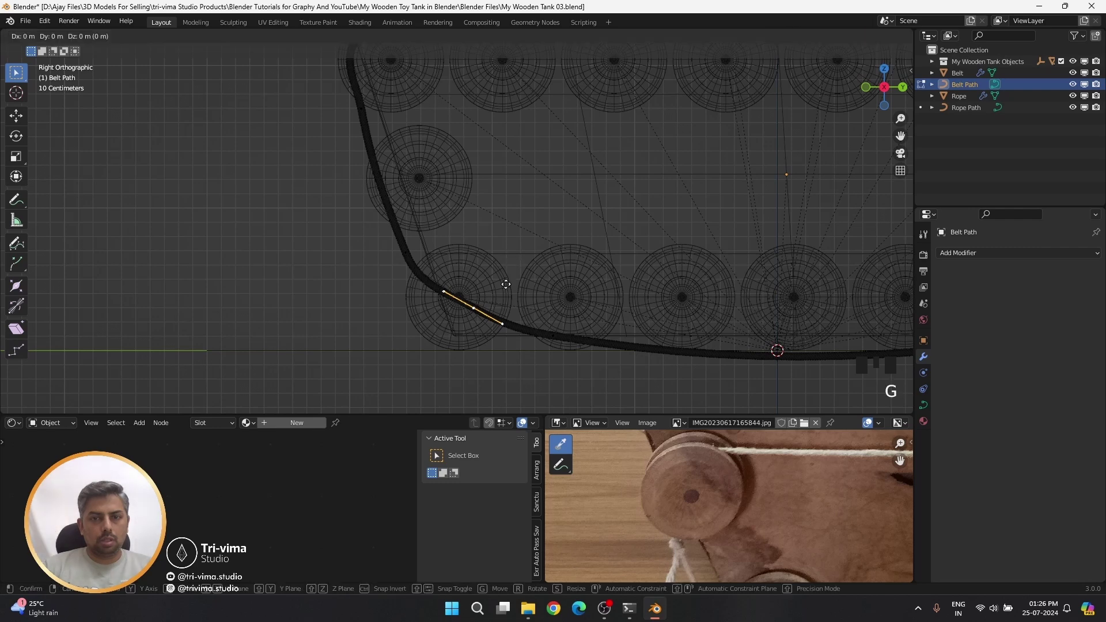
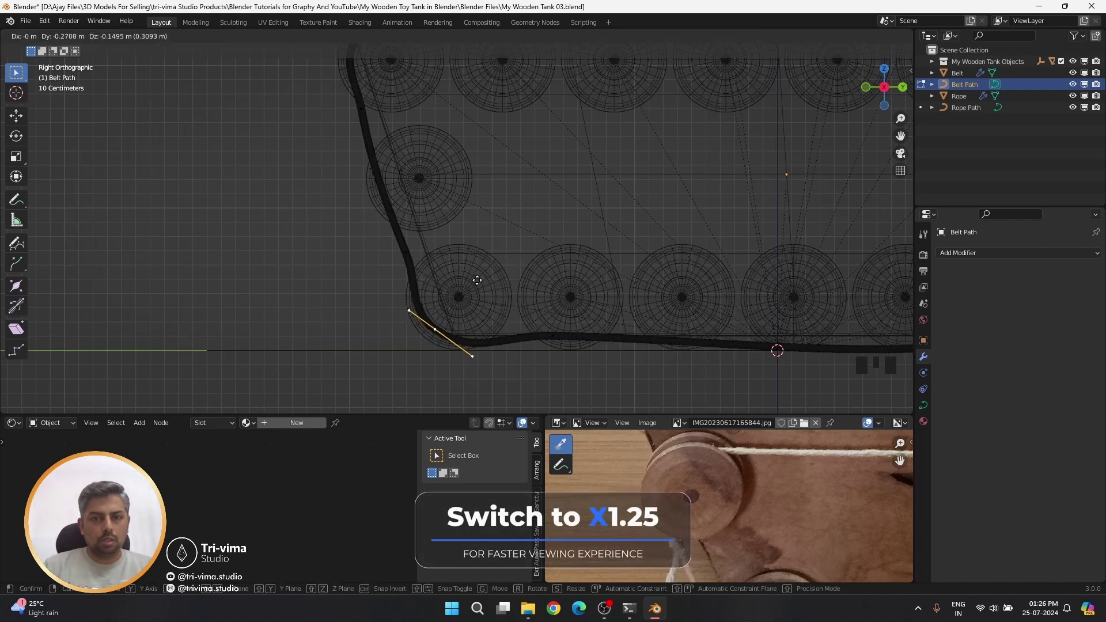
left_click(477, 280)
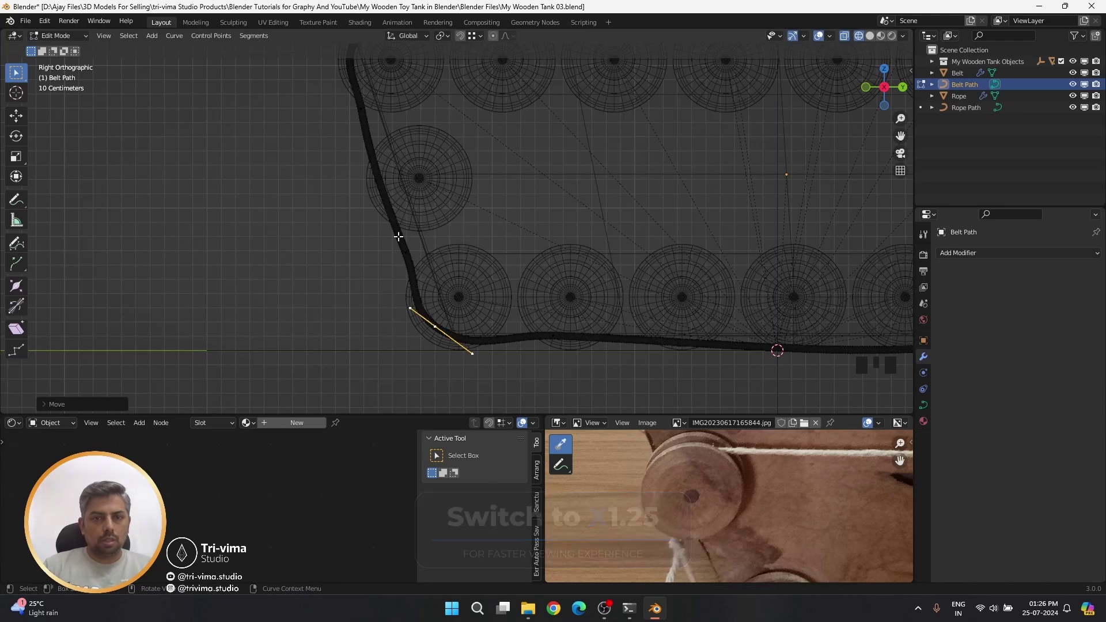
- Dissolve the control point between the middle and lower front wheels and move the point above it down beside the middle front wheel
left_click(421, 278)
key("x")
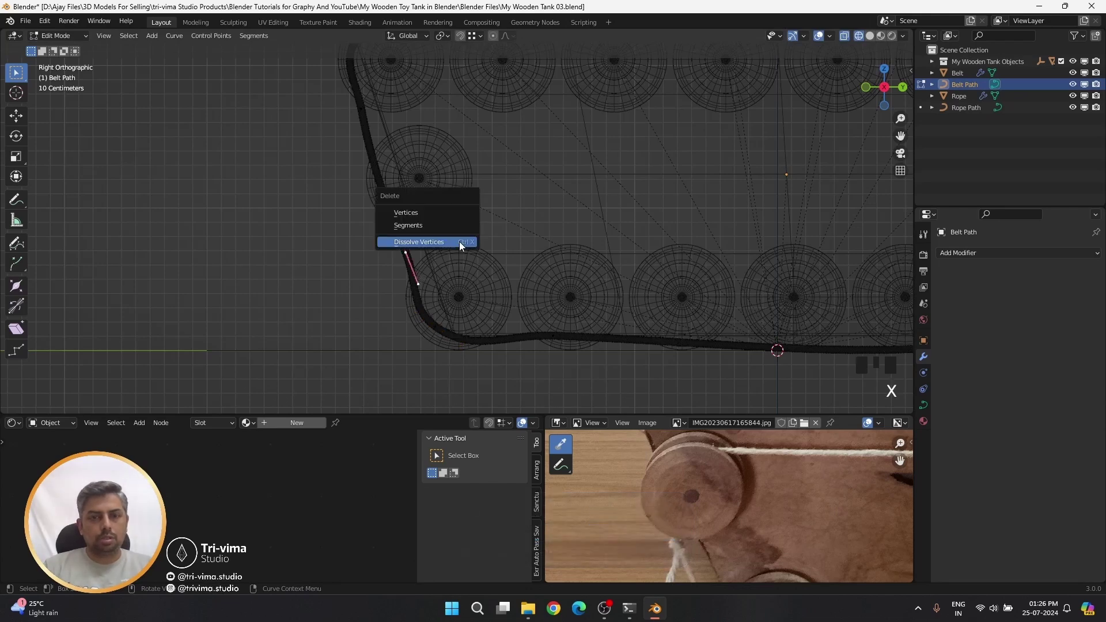
left_click(460, 242)
left_click(352, 122)
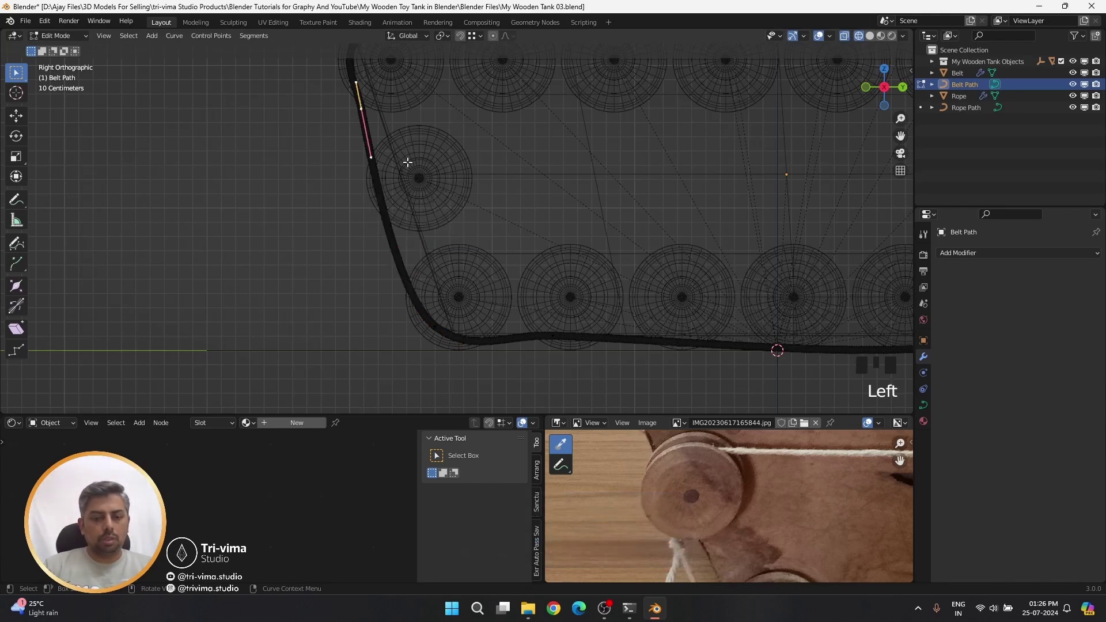
key("g")
left_click(453, 346)
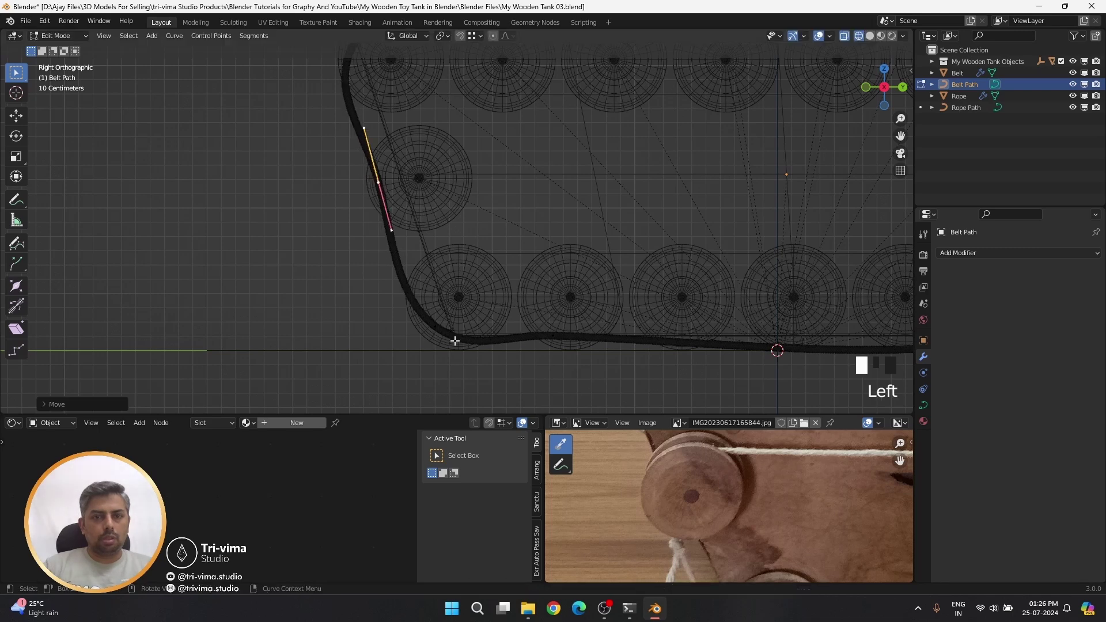
- Shorten the handles of the lower front wheel's control point and nudge the point slightly down along the rim
key("s")
left_click(443, 358)
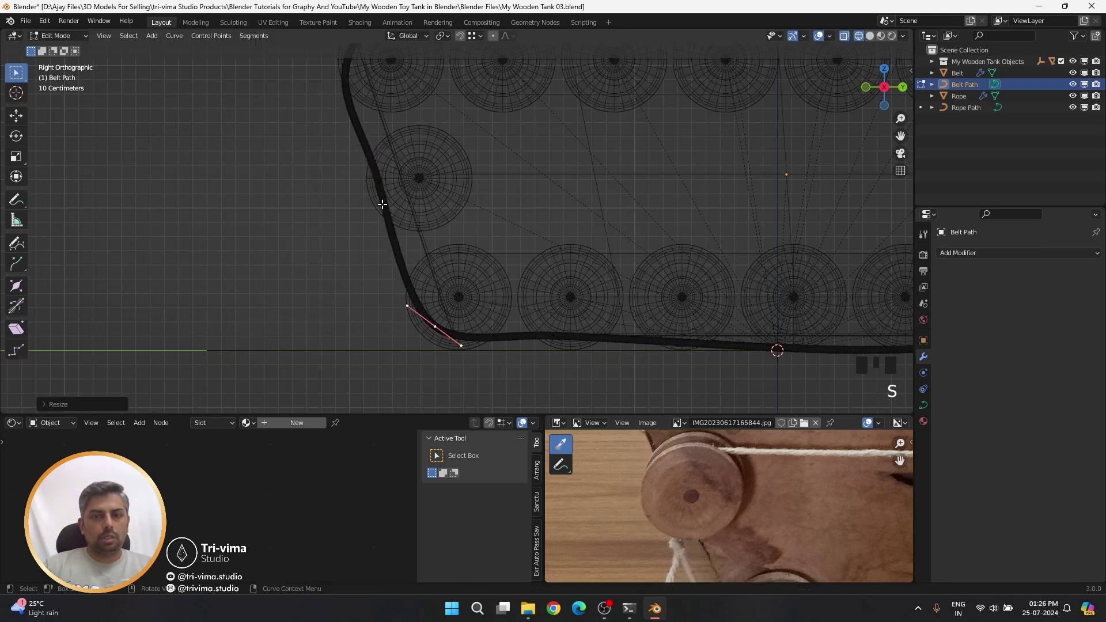
key("g")
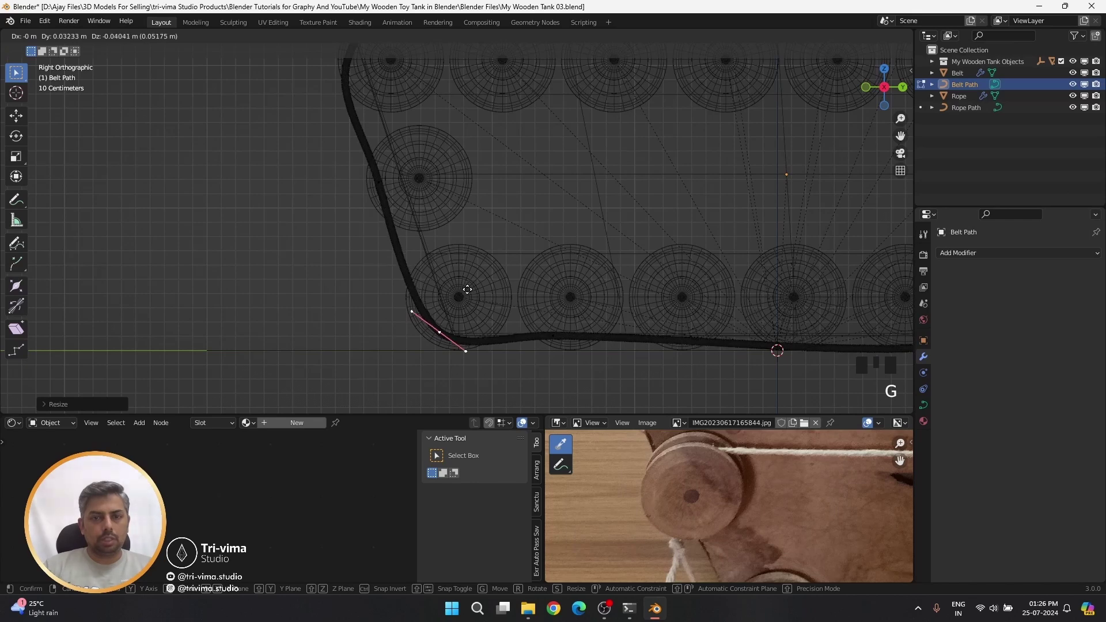
left_click(466, 292)
- Move the control point beside the middle front wheel slightly downward, about 0.15 m
left_click(381, 195)
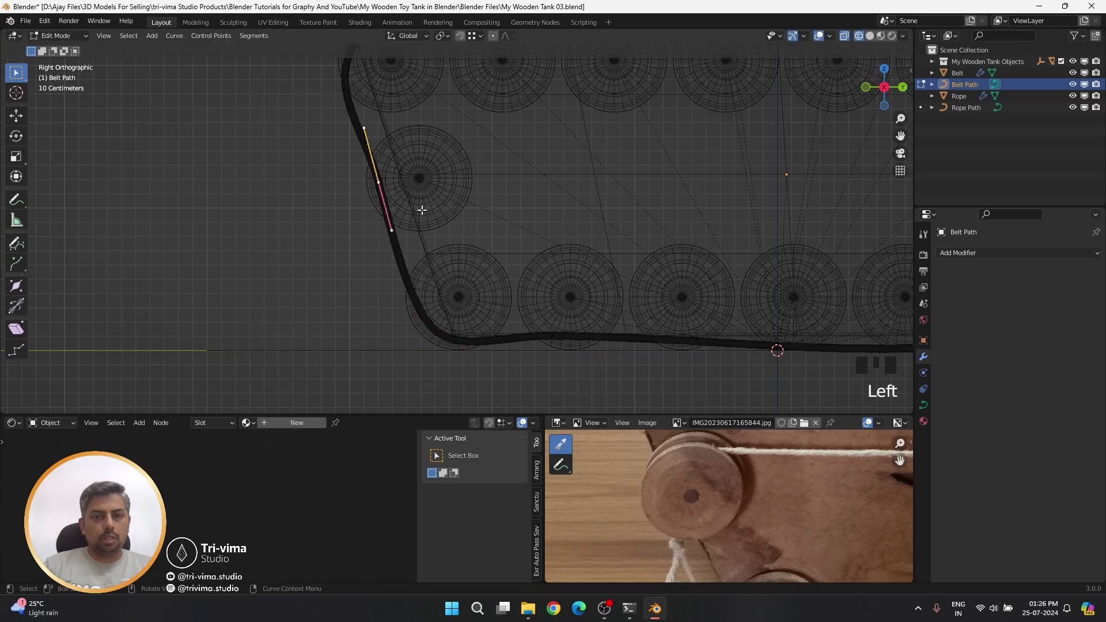
key("g")
left_click(420, 232)
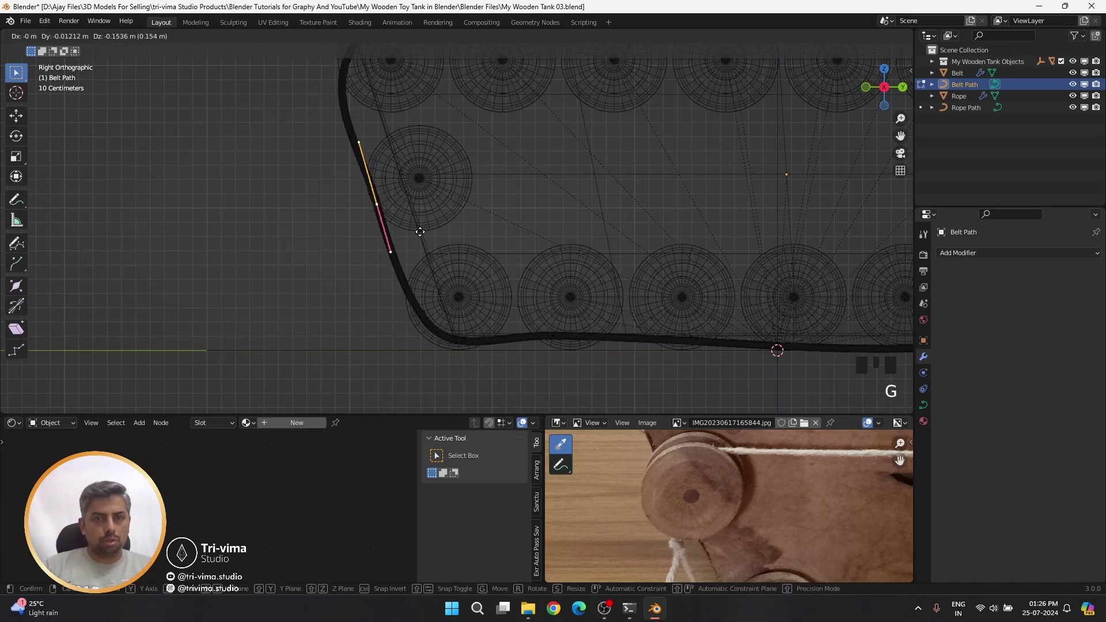
- Shorten the lower handle of the upper front wheel's control point, then move the point up to the rim and rotate it
middle_click_drag(332, 123, 442, 250, "shift")
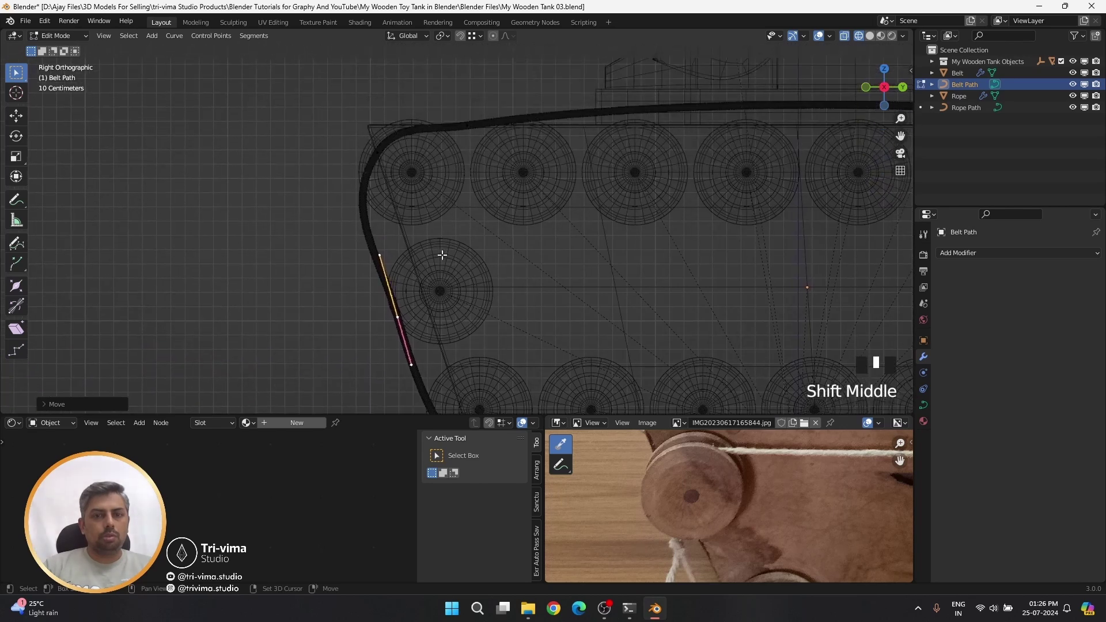
left_click(376, 153)
left_click(342, 208)
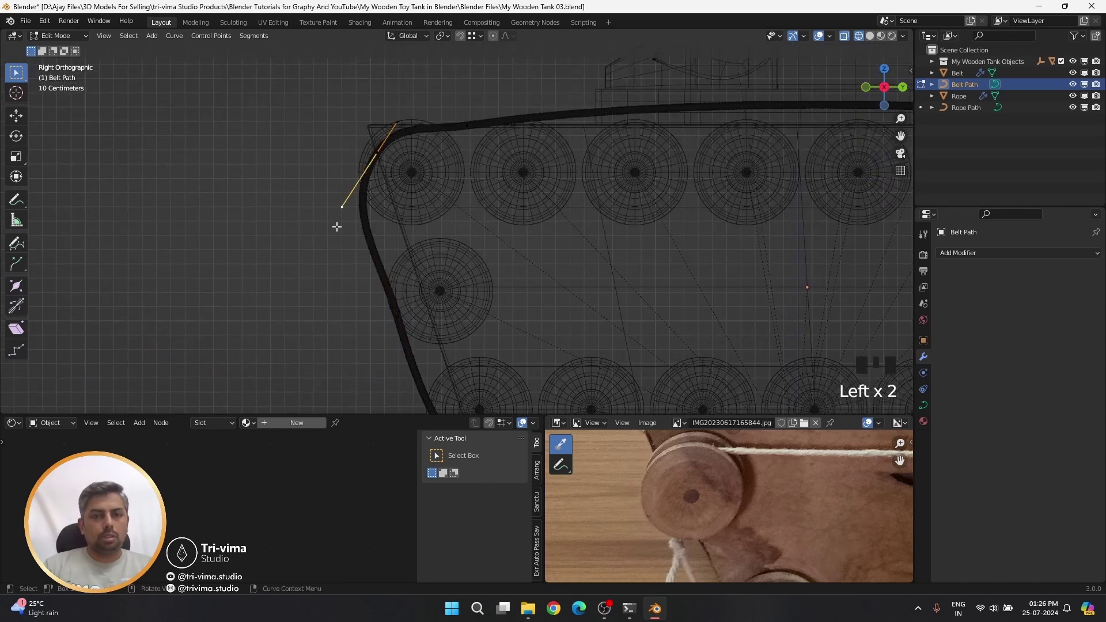
key("g")
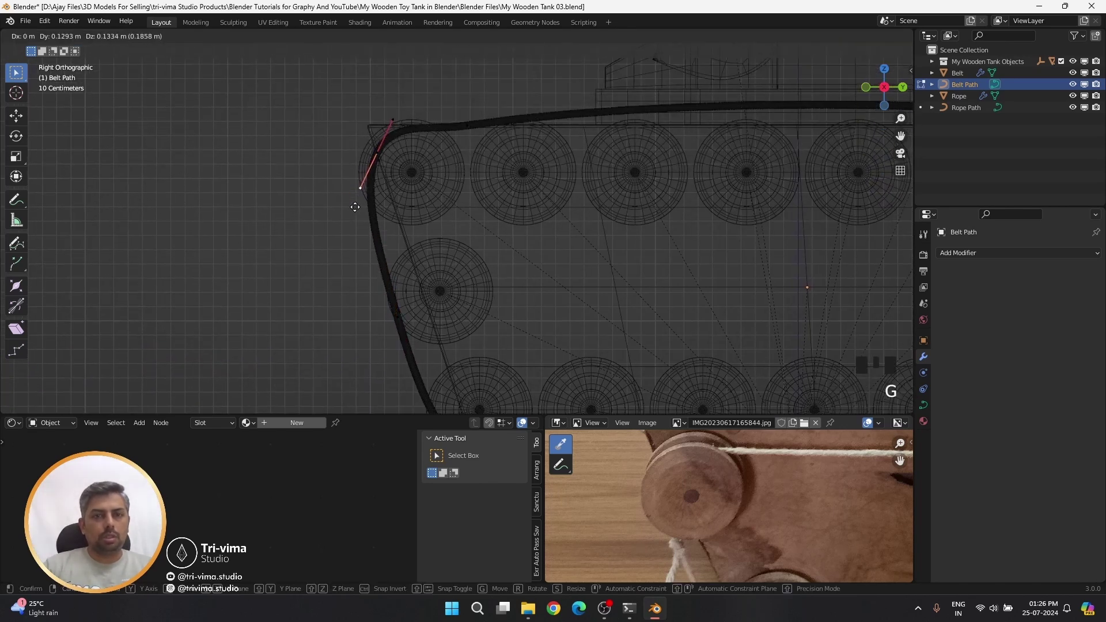
left_click(355, 207)
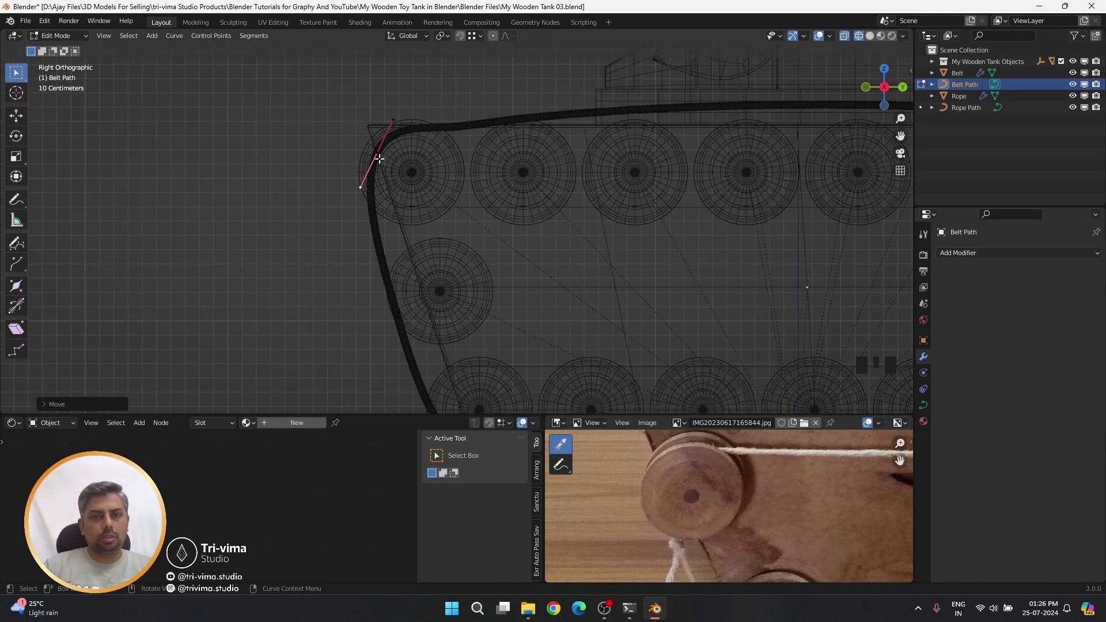
key("g")
right_click(428, 162)
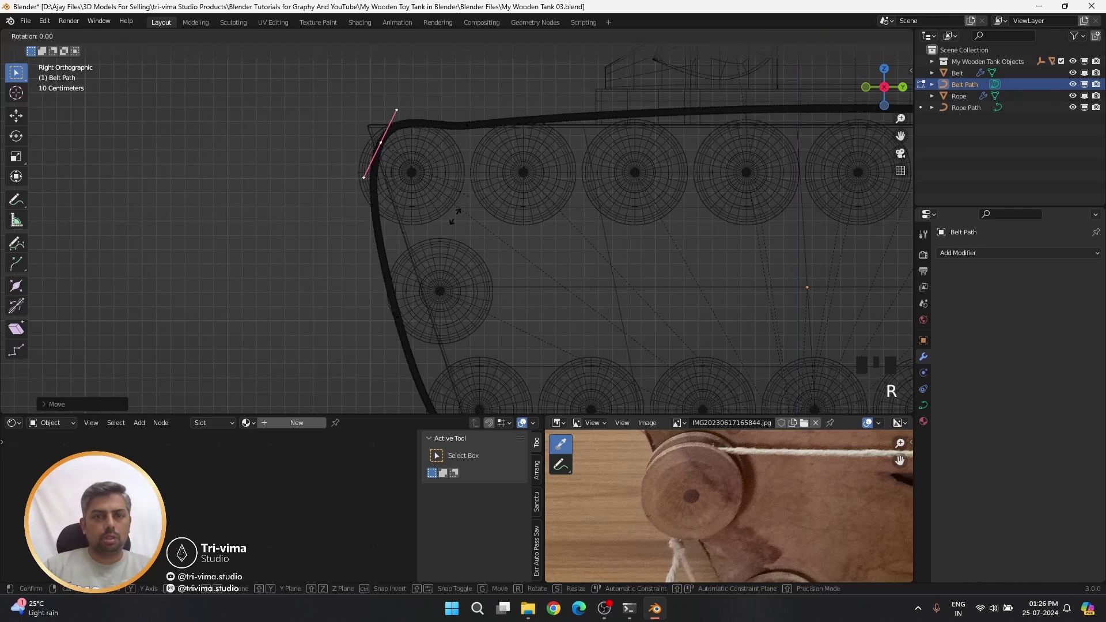
- Set the middle front wheel control point's handle type to Automatic and move the point up closer to the wheel's rim
left_click(396, 316)
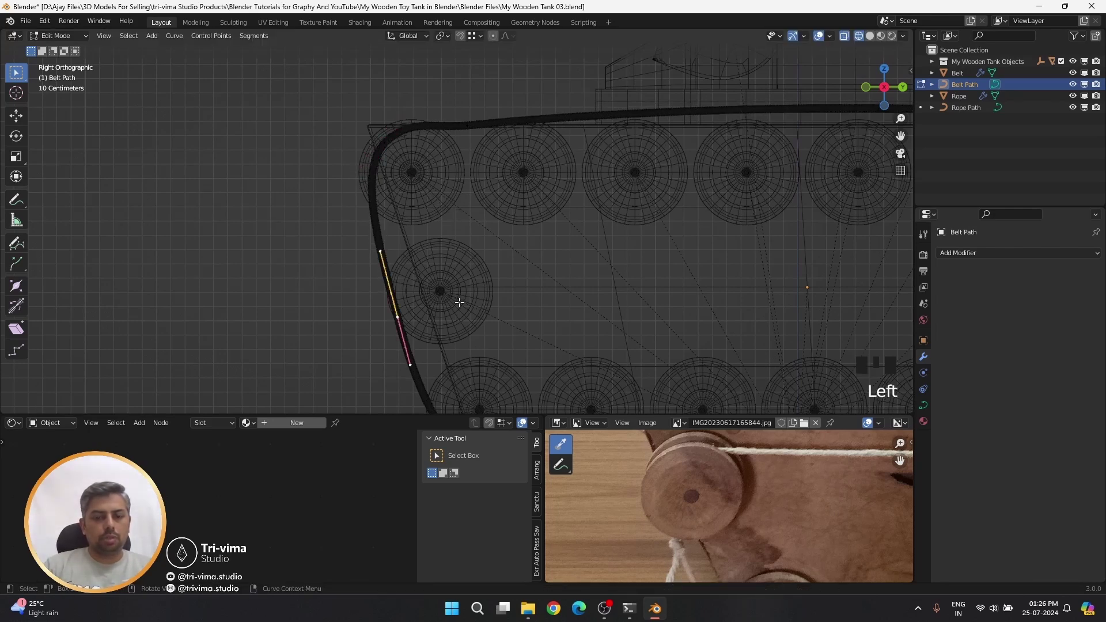
key("g")
left_click(460, 298)
right_click(409, 304)
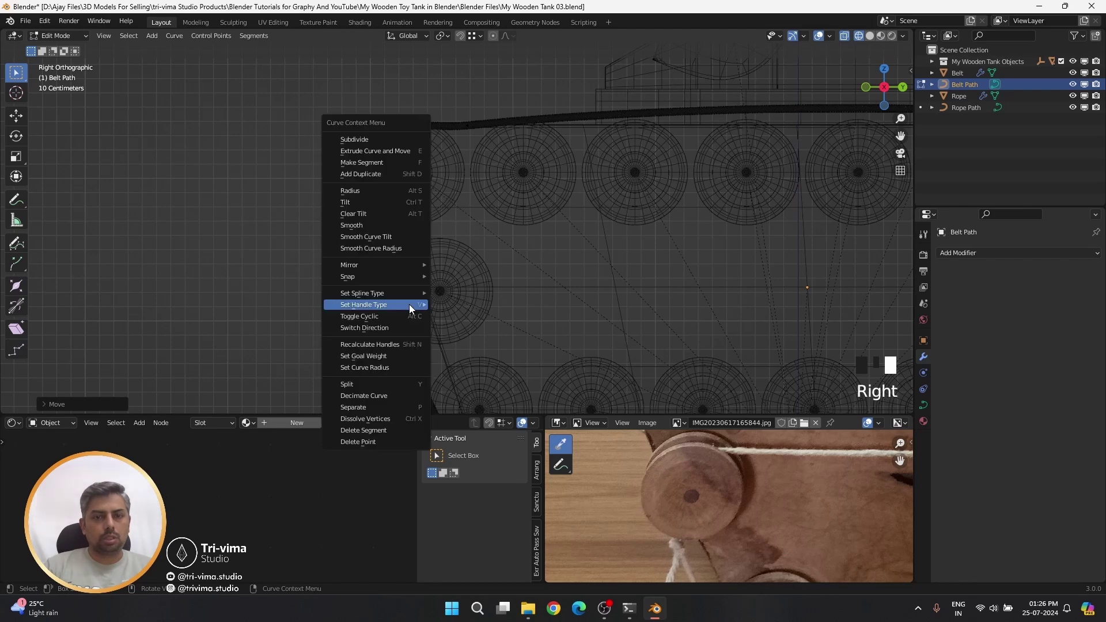
left_click(440, 314)
key("g")
left_click(438, 294)
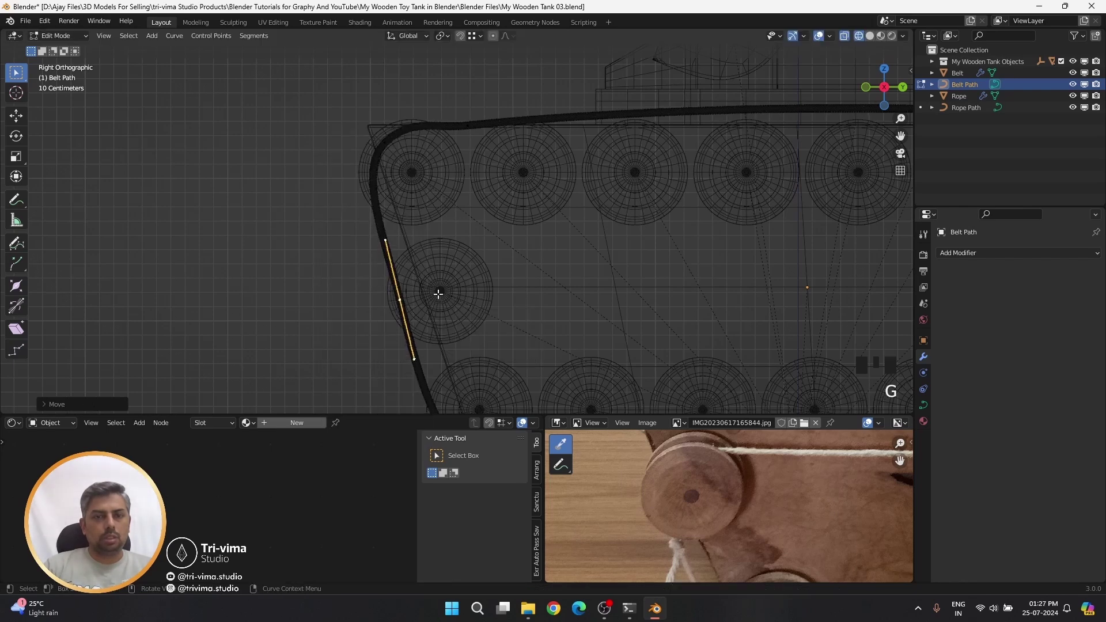
- Dissolve the Belt Path control point on the top run just behind the upper front wheel
left_click(403, 140)
left_click(466, 141)
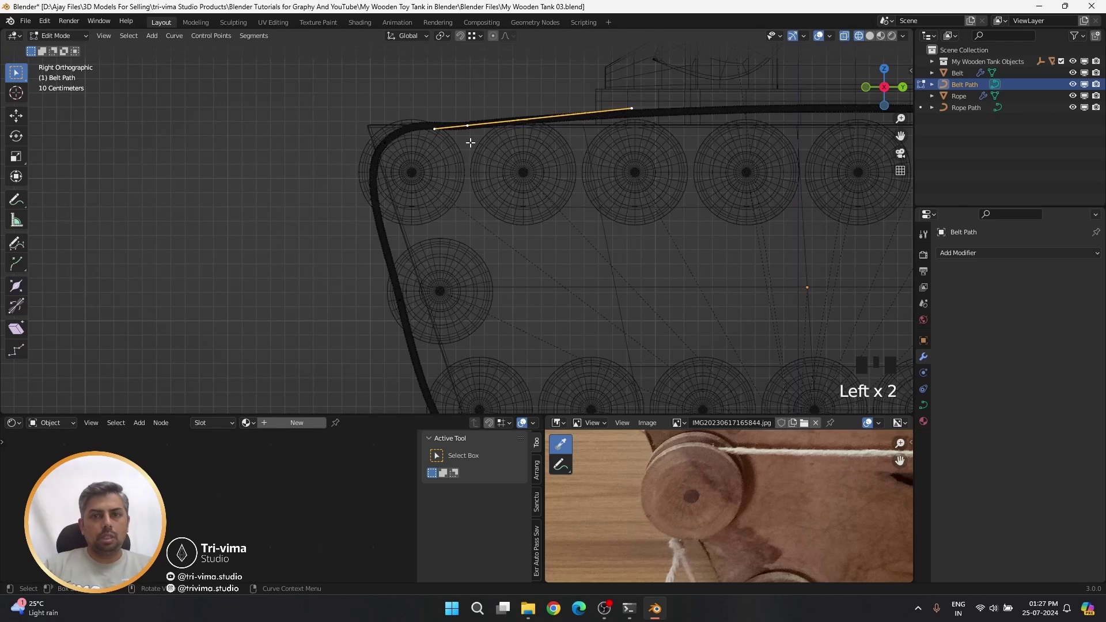
key("x")
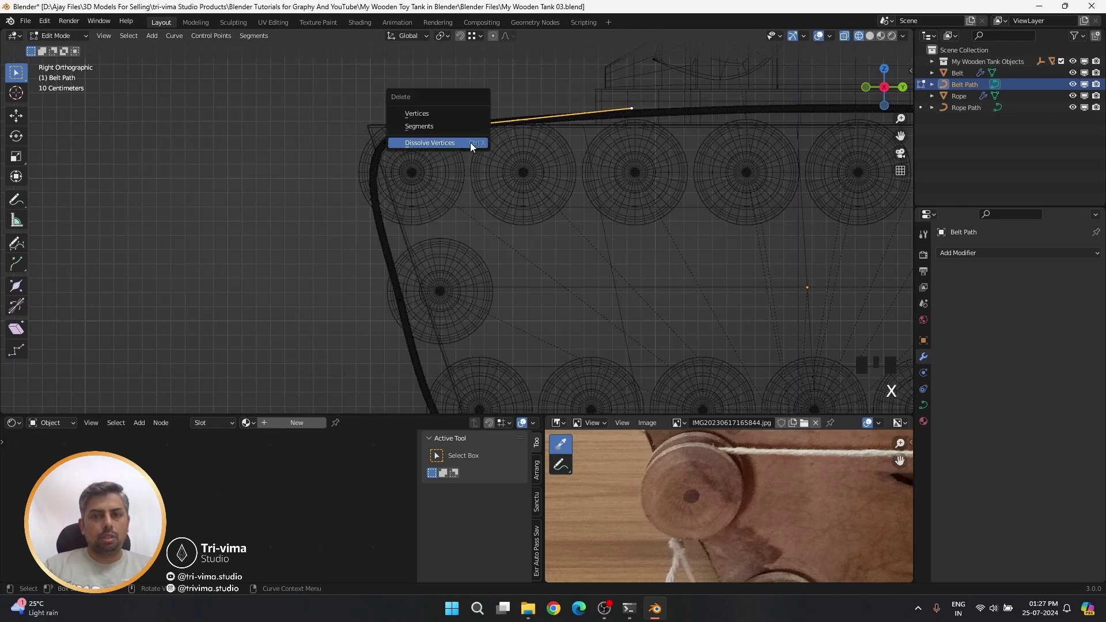
left_click(470, 143)
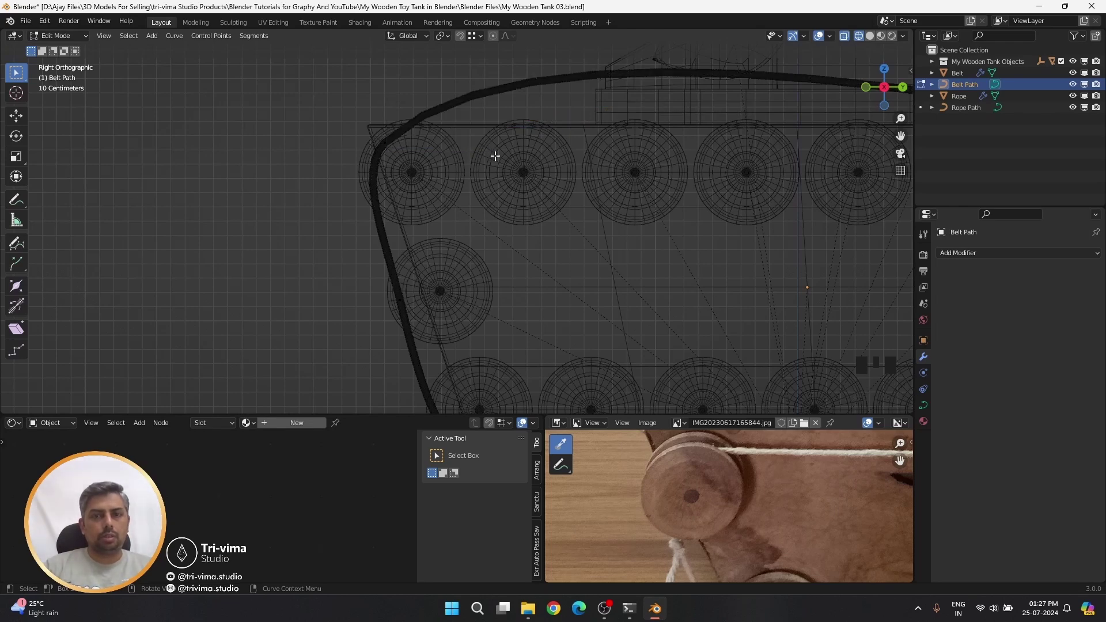
- Set the handles of the top-run control point just ahead of the upper rear wheel to Automatic and dissolve that point
scroll(634, 242, "down", 3)
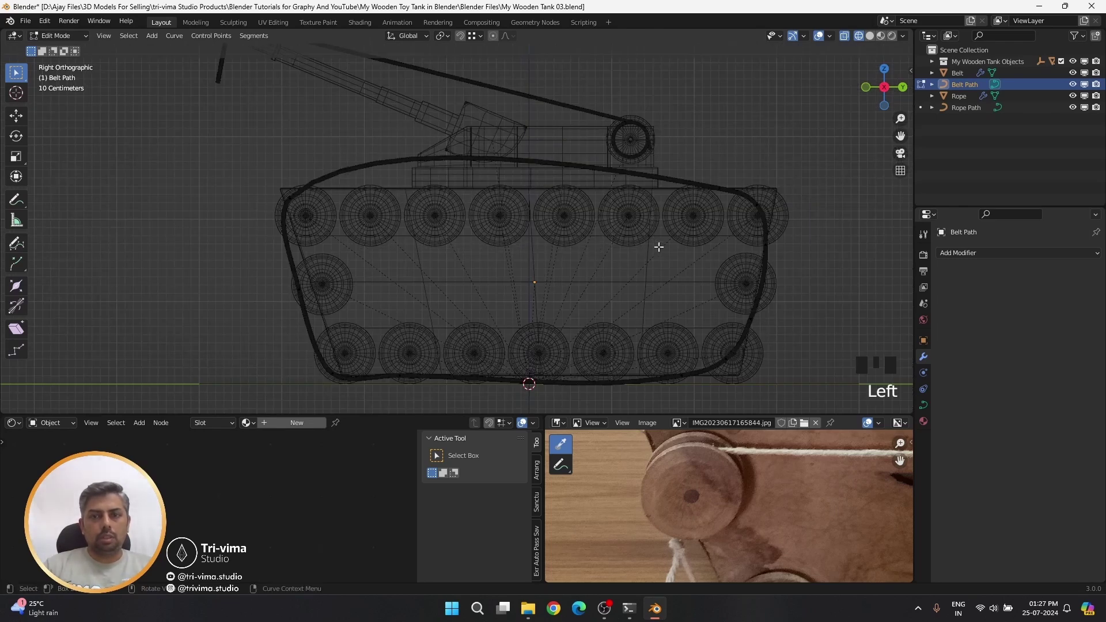
left_click_drag(656, 159, 737, 214)
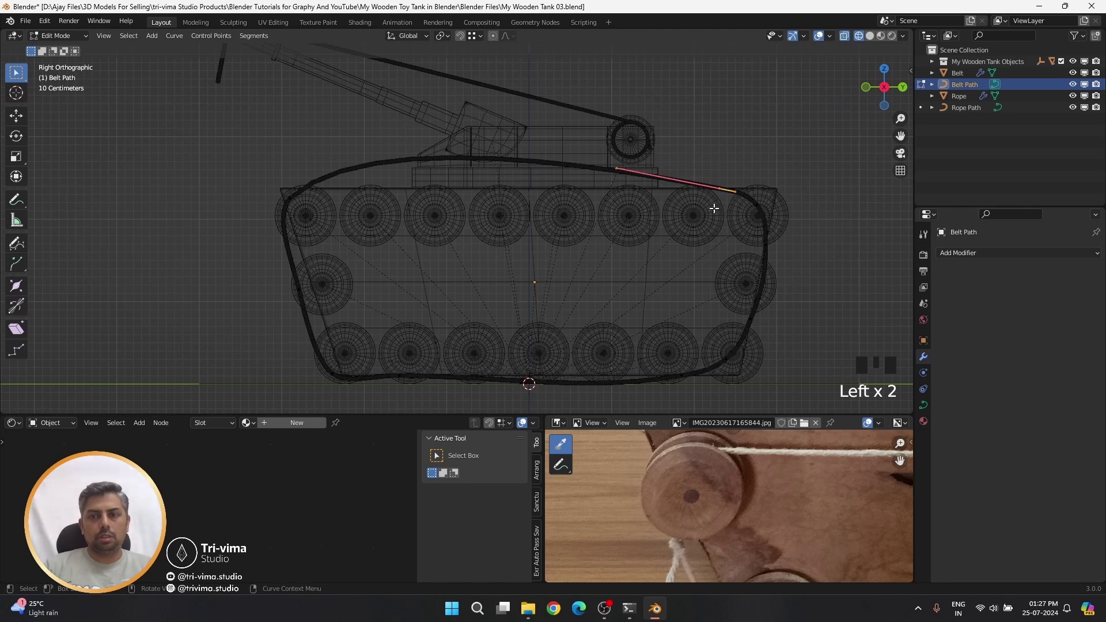
right_click(713, 208)
mouse_move(713, 209)
left_click(755, 209)
key("x")
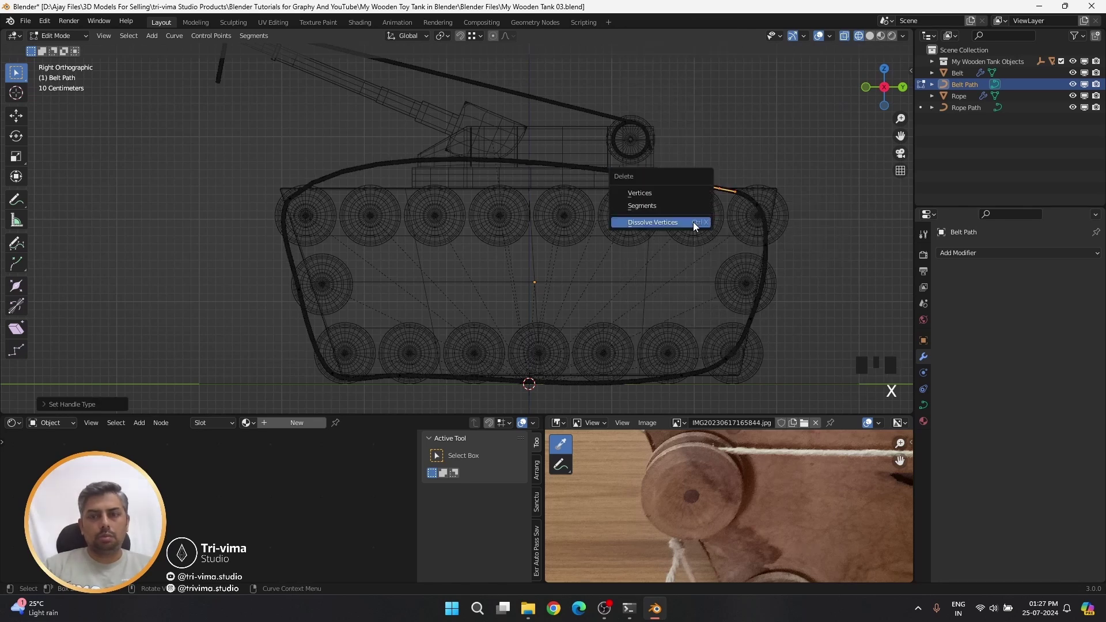
left_click(694, 222)
- Subdivide the Belt Path's top run between its two upper corner points and lower the new middle point toward the wheels' upper rims
left_click_drag(195, 119, 772, 218)
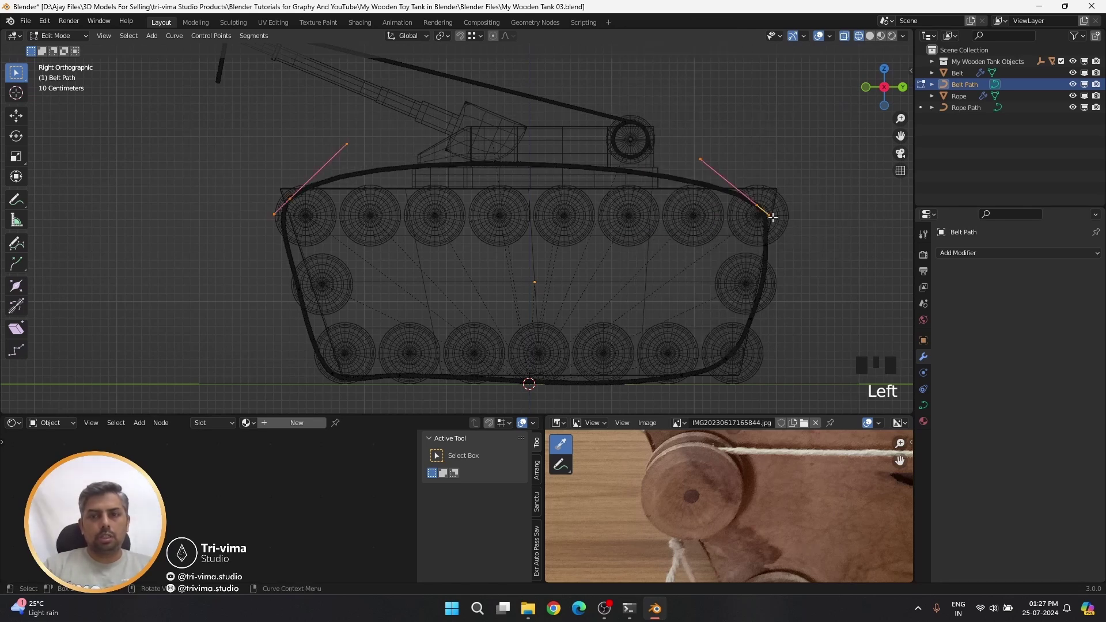
right_click_drag(540, 211, 488, 44)
key("g")
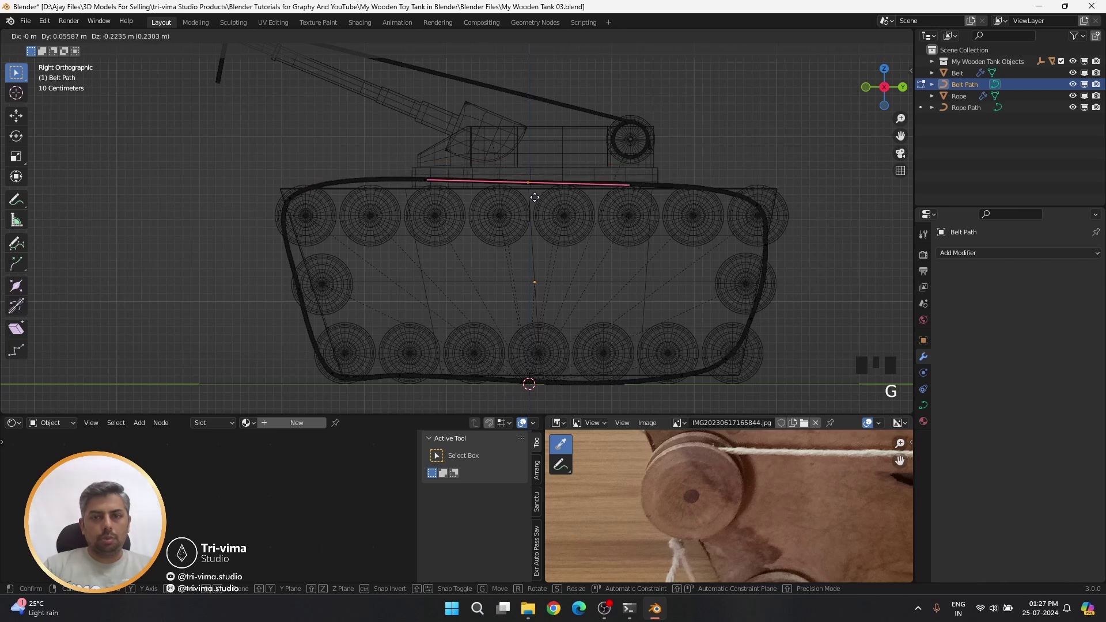
left_click(535, 199)
- Subdivide the front half of the top run and lower the new control point to level that stretch along the wheels
left_click(310, 204)
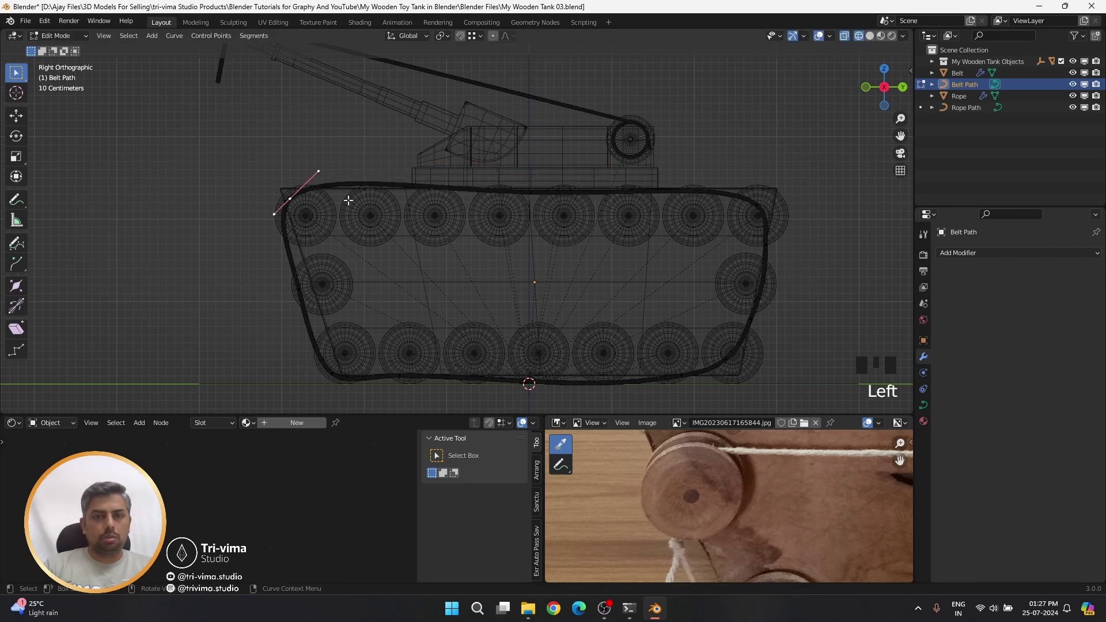
left_click_drag(494, 162, 556, 210, "shift")
right_click(307, 195)
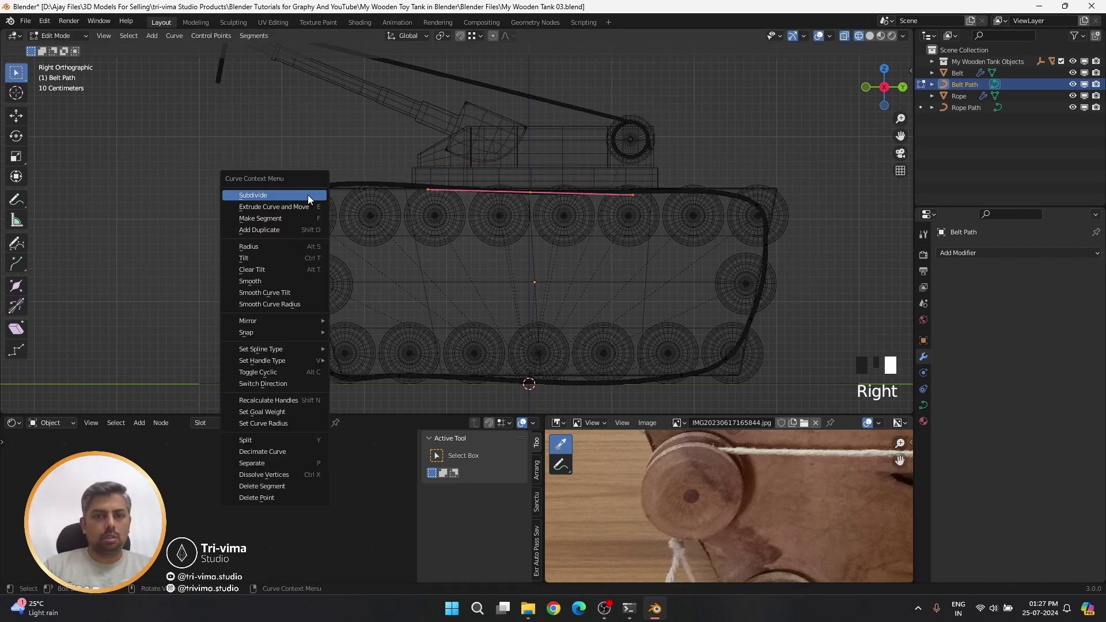
left_click(301, 196)
left_click(382, 229)
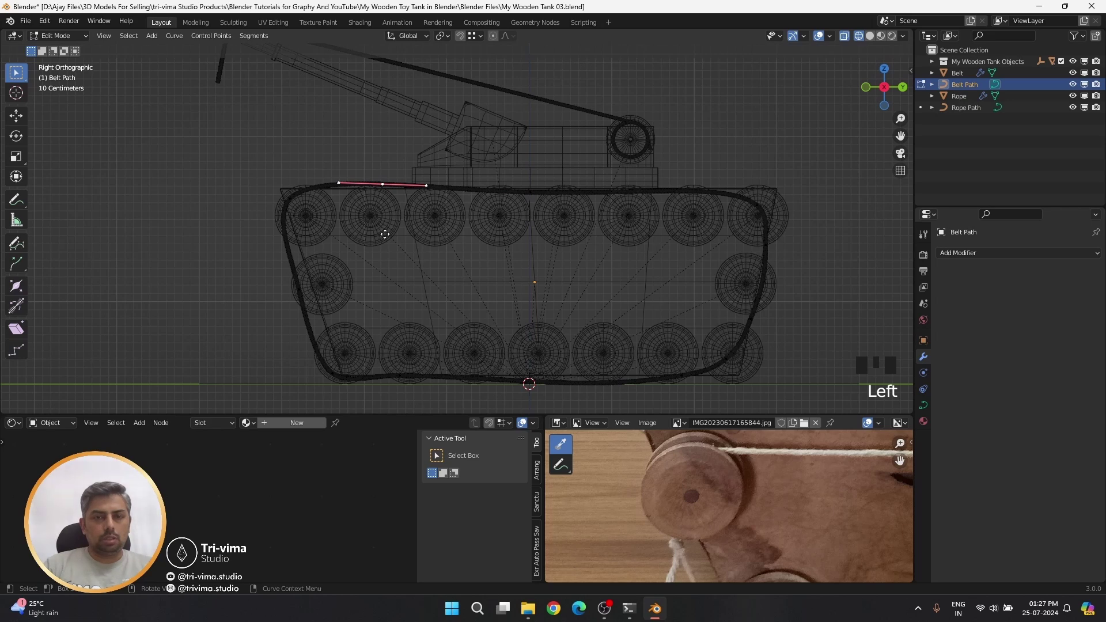
key("g")
left_click(377, 226)
- Subdivide the rear half of the top run and move the new control point to level that stretch along the wheels
left_click(695, 212)
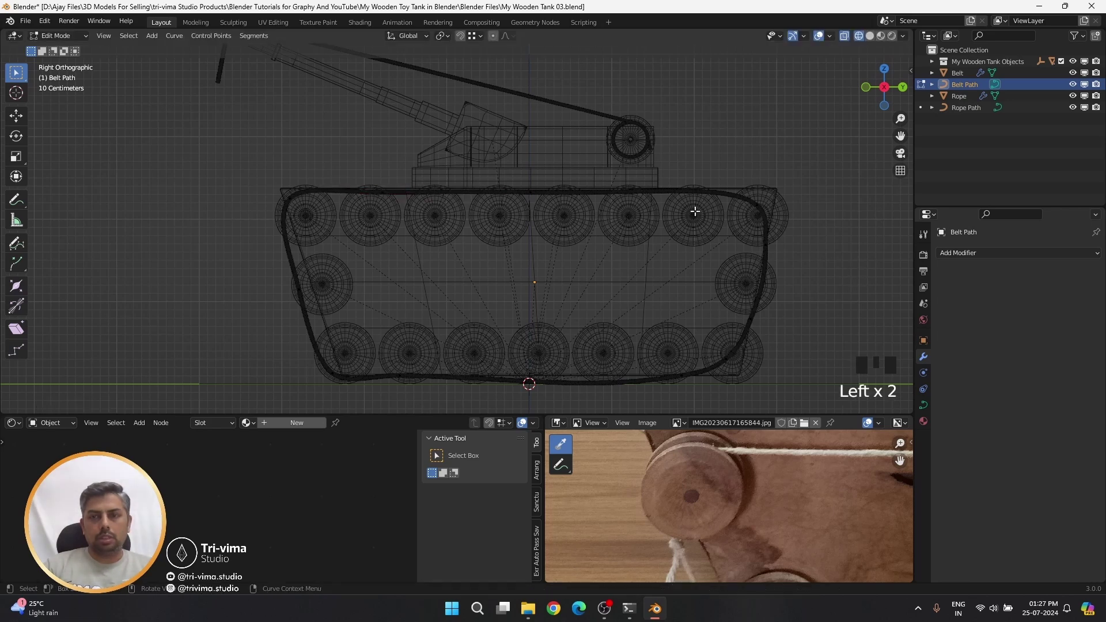
left_click(462, 135)
left_click(761, 244)
left_click_drag(819, 153, 515, 232)
right_click(693, 248)
left_click(693, 247)
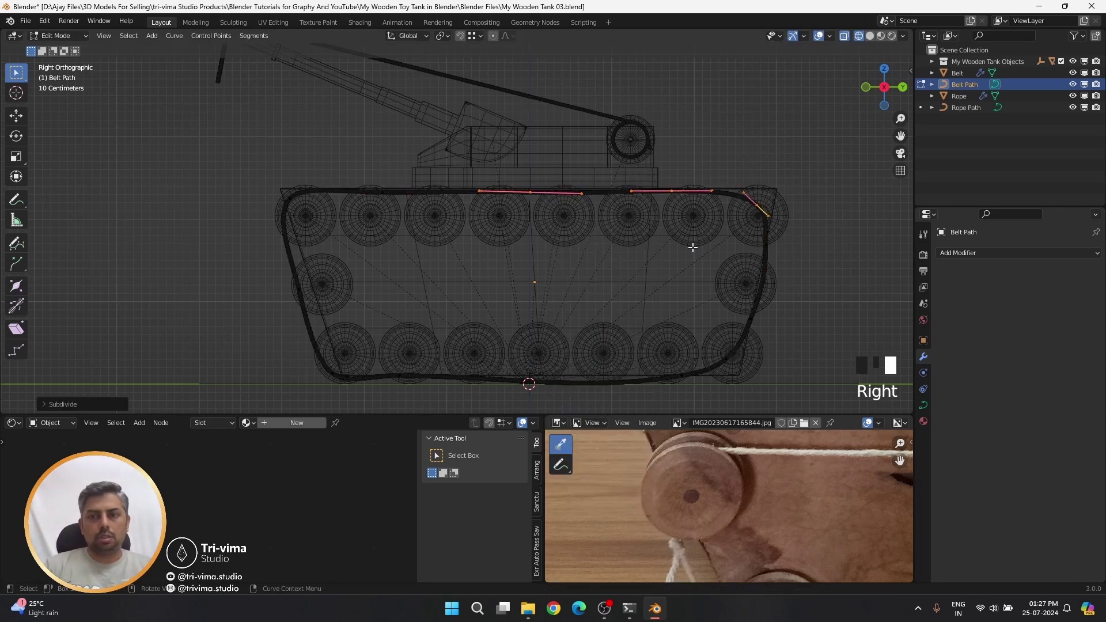
scroll(669, 200, "up", 3)
key("g")
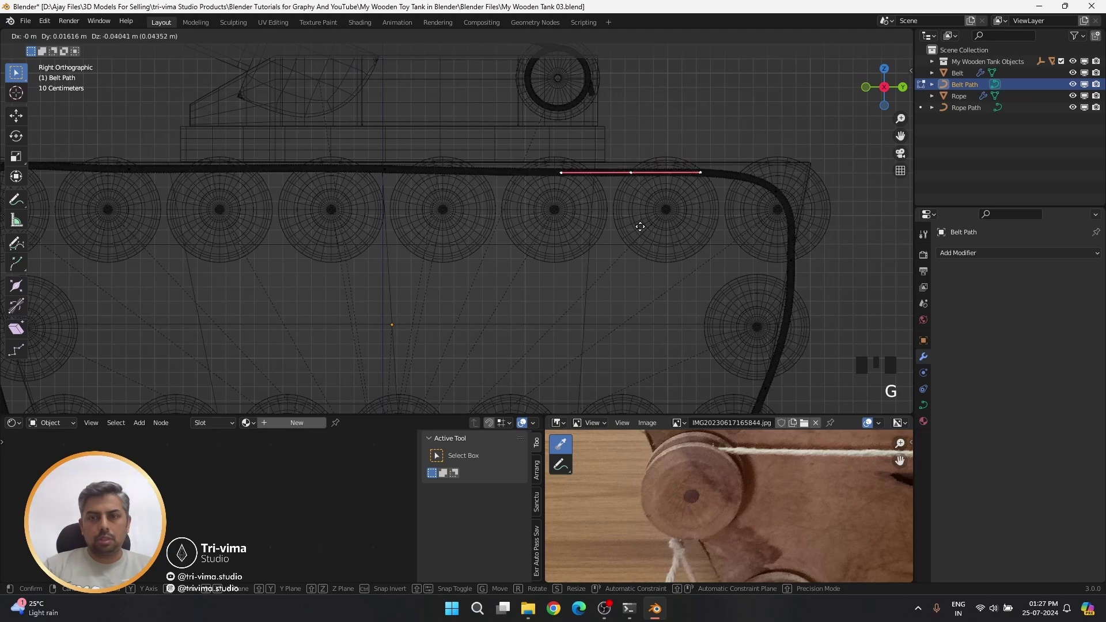
left_click(637, 225)
- Dissolve the Belt Path control point beside the middle rear wheel
left_click_drag(757, 235, 814, 288)
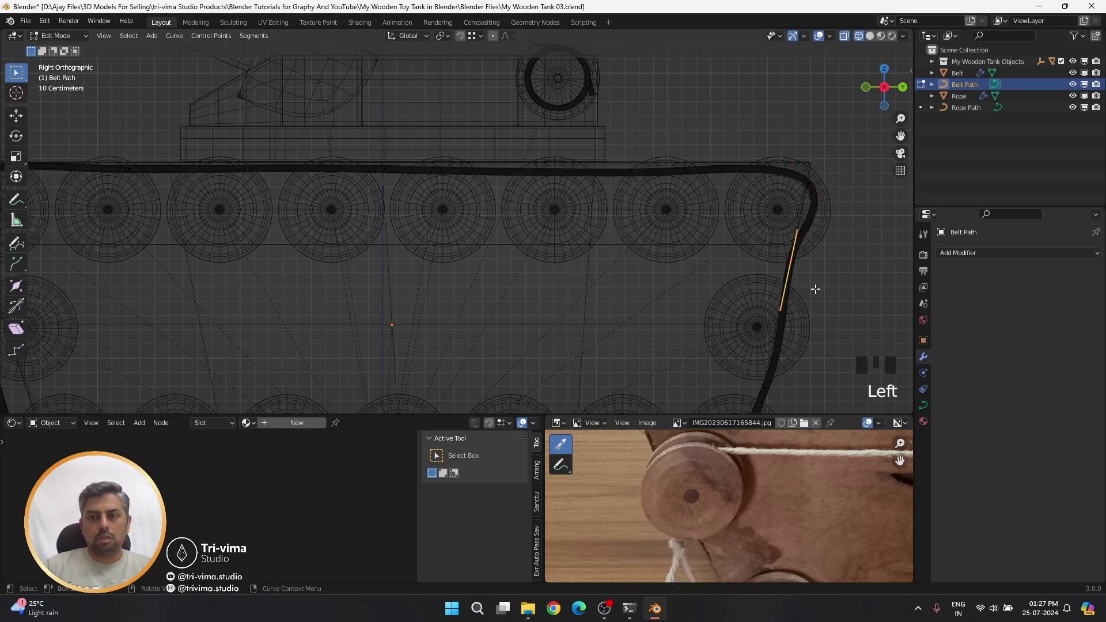
key("x")
left_click(814, 288)
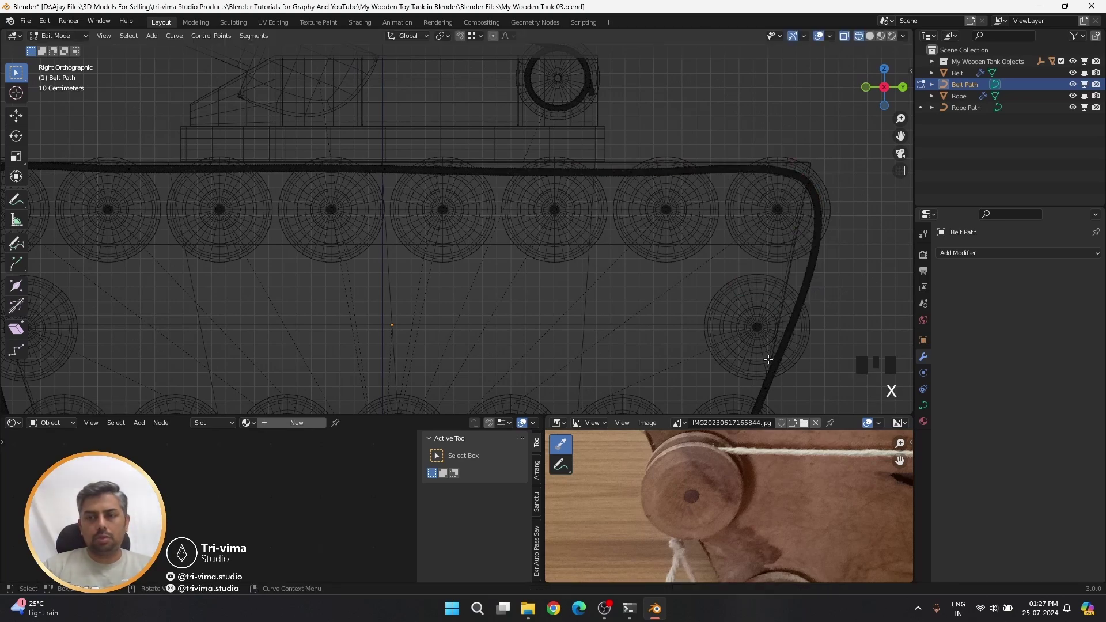
- Change the handle type of the upper rear wheel's control point, then rotate and scale its handles to round the corner
scroll(767, 361, "down", 3)
middle_click_drag(767, 361, 745, 323, "shift")
right_click(719, 254)
mouse_move(765, 421)
left_click(806, 442)
key("r")
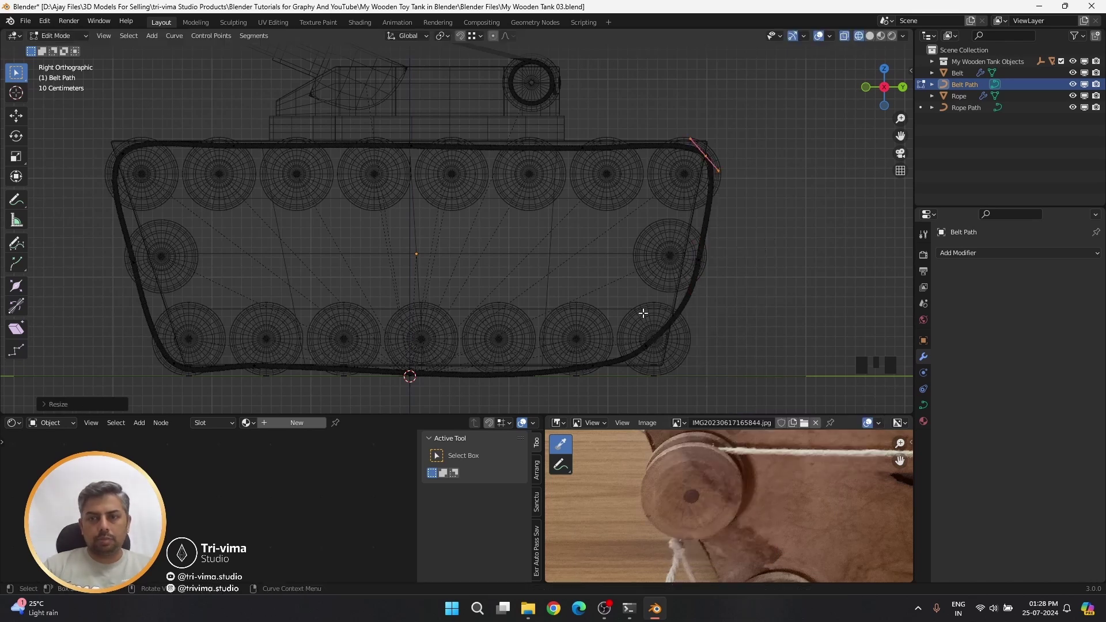
- Move the lower rear wheel's control point to the rim and subdivide the bottom run between the lower corners with 3 cuts
key("g")
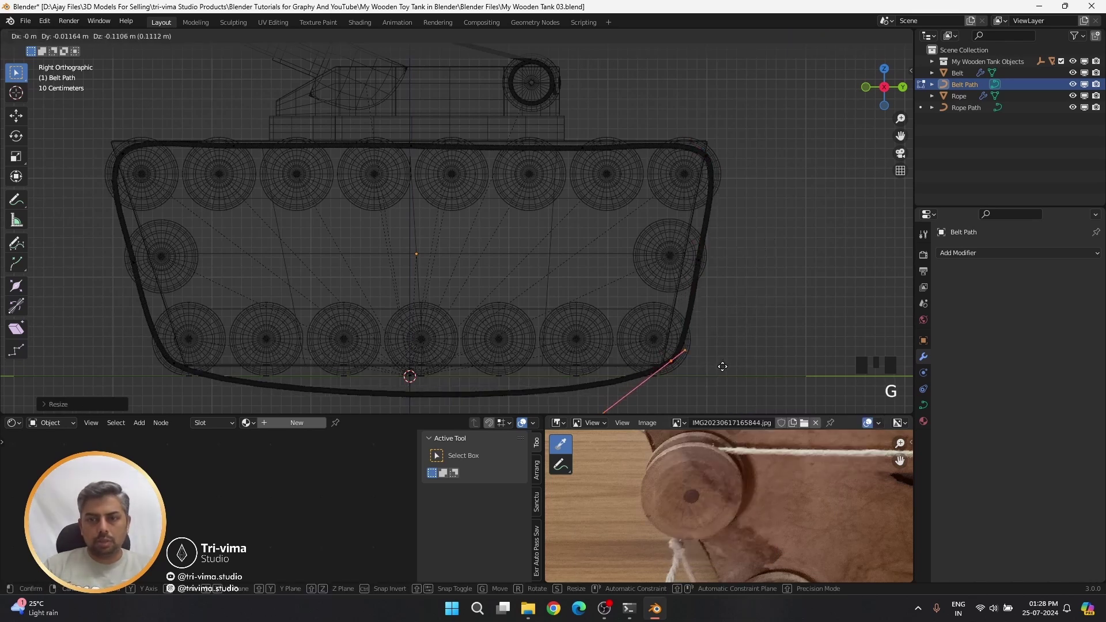
left_click(721, 365)
right_click(191, 202)
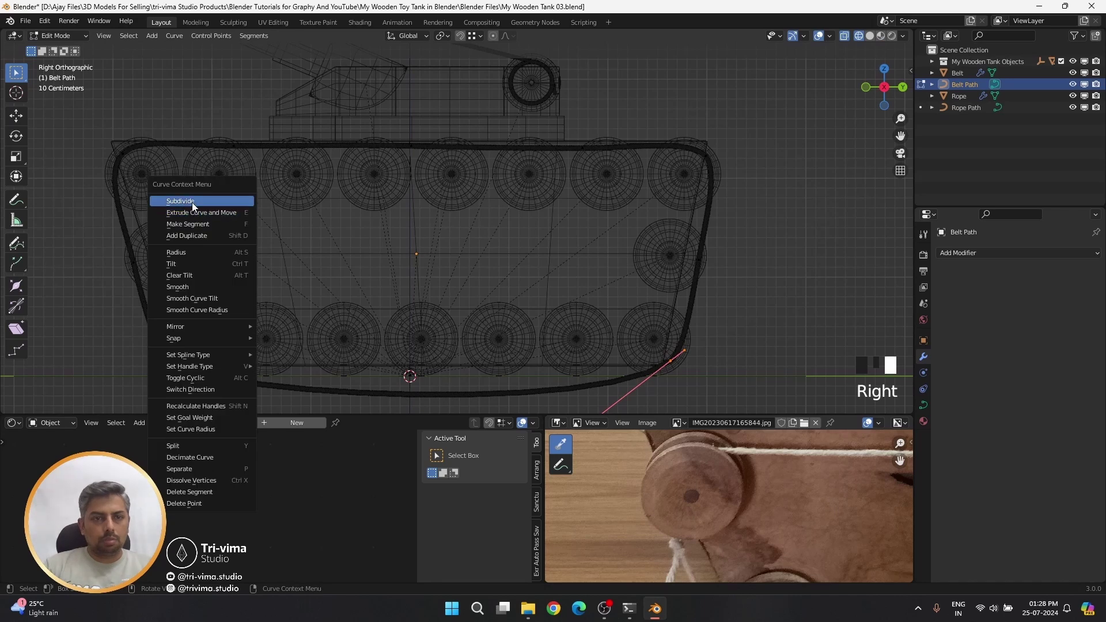
left_click(192, 202)
left_click(77, 406)
left_click(189, 402)
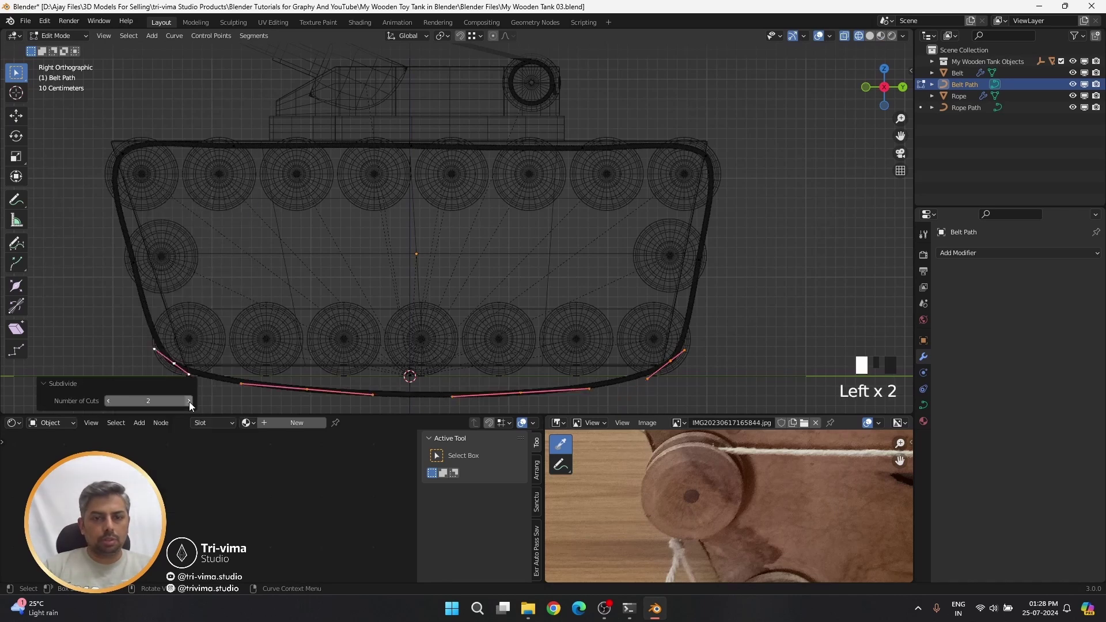
left_click(189, 402)
left_click(189, 402)
- Scale down the handles of the lower front wheel's control point to tighten the curve around that corner
right_click(173, 369)
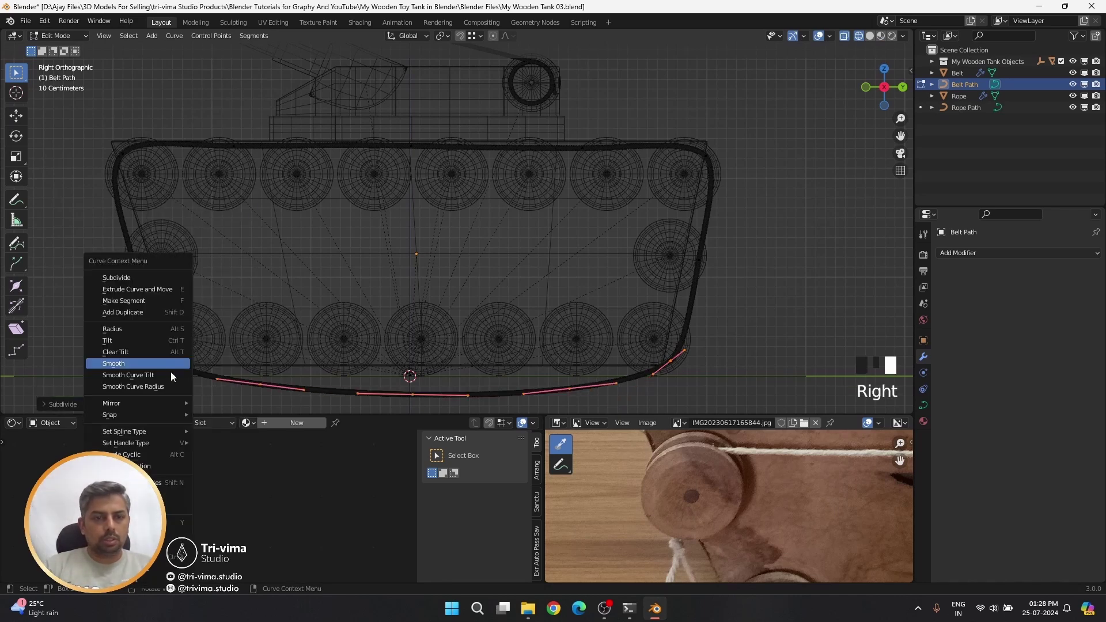
left_click(171, 371)
left_click(172, 364)
key("s")
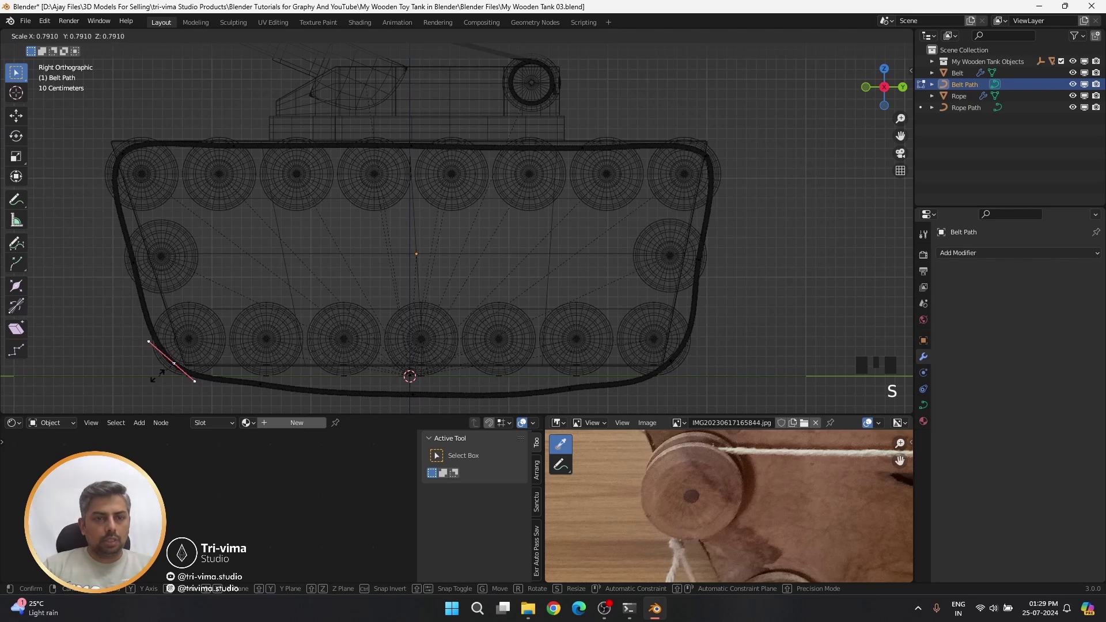
left_click(154, 374)
- Raise the three new bottom-run control points to the lower wheels' rims so the run is straight
left_click(429, 397)
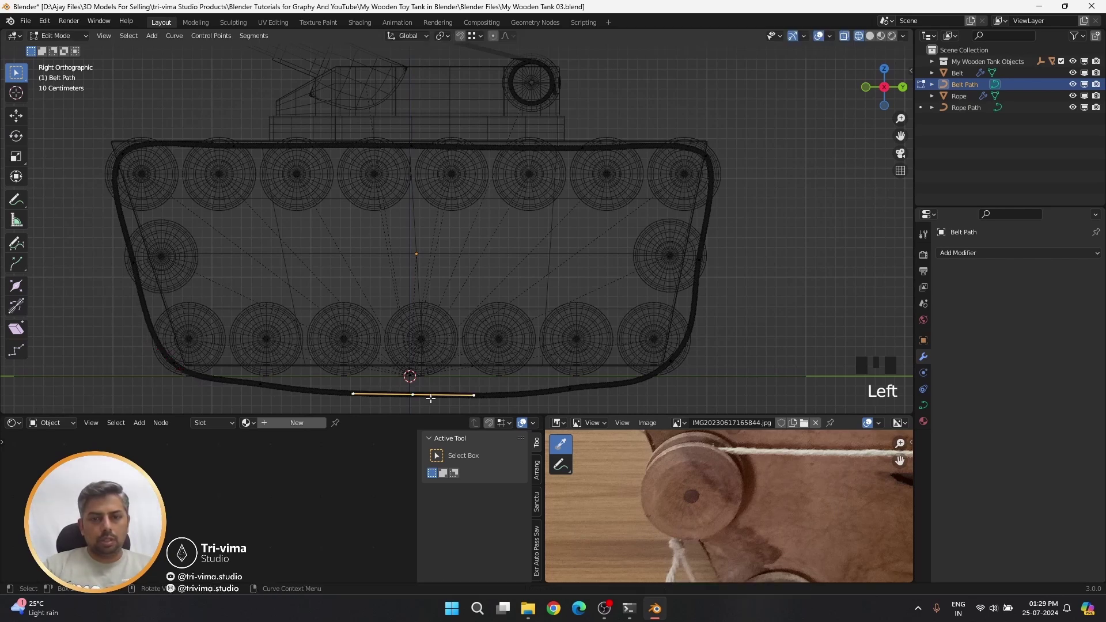
key("g")
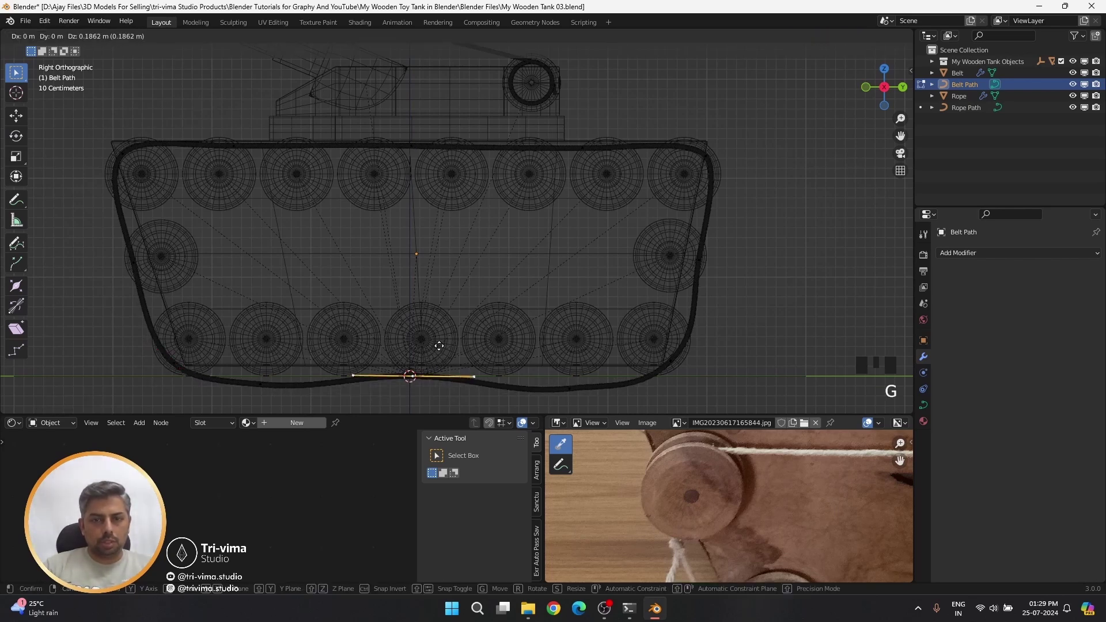
left_click(437, 344)
left_click(277, 387)
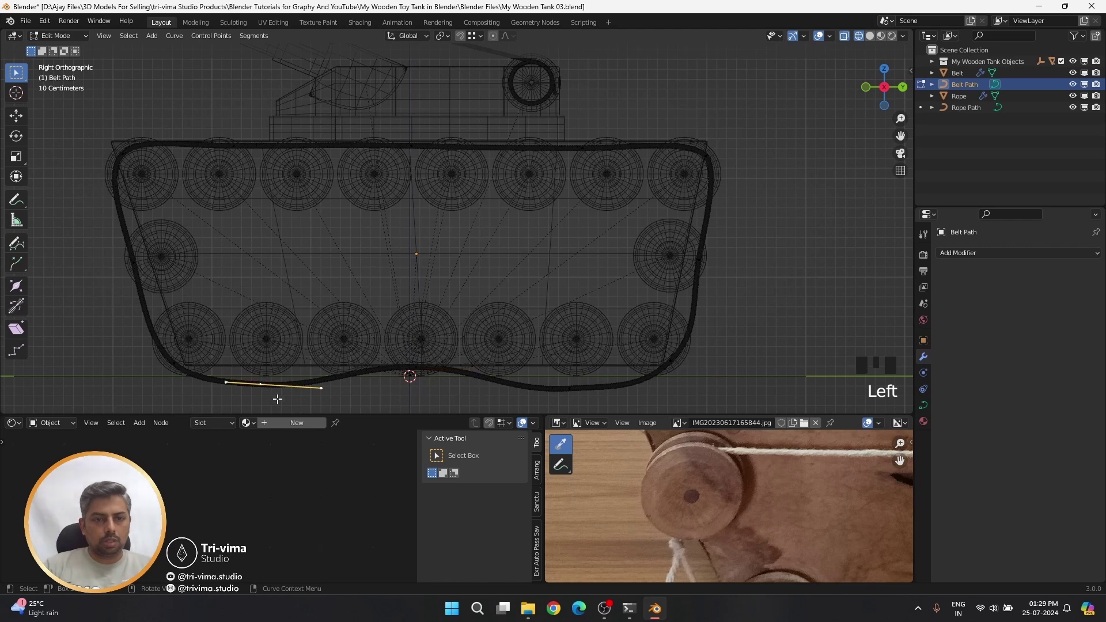
key("g")
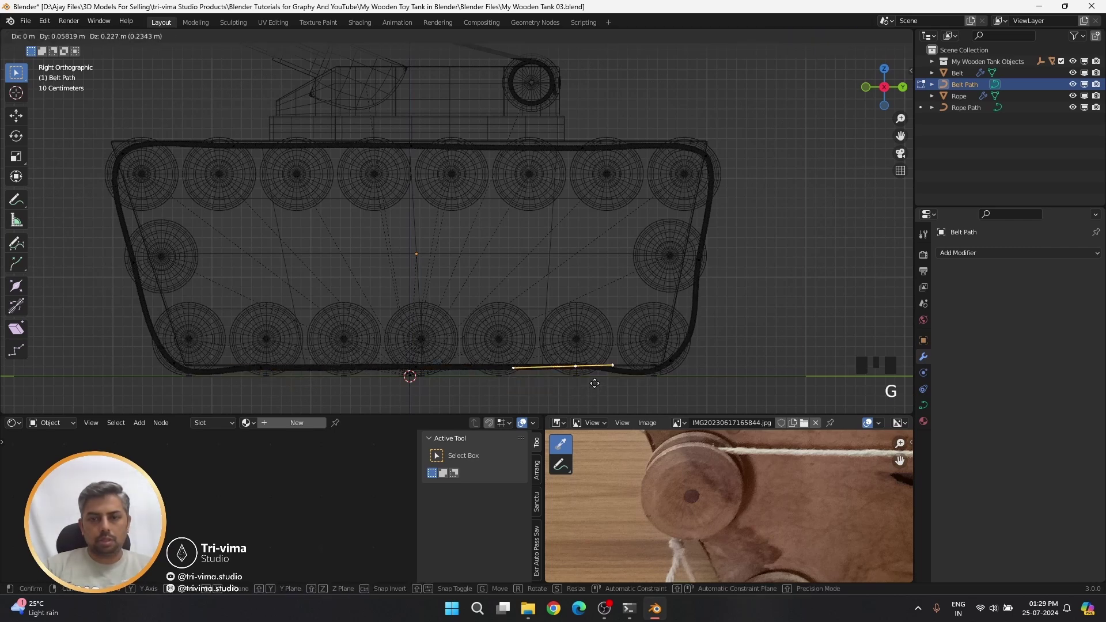
- Scale the handles of both lower corner control points and move the lower front one slightly outward and up
left_click(690, 373)
key("s")
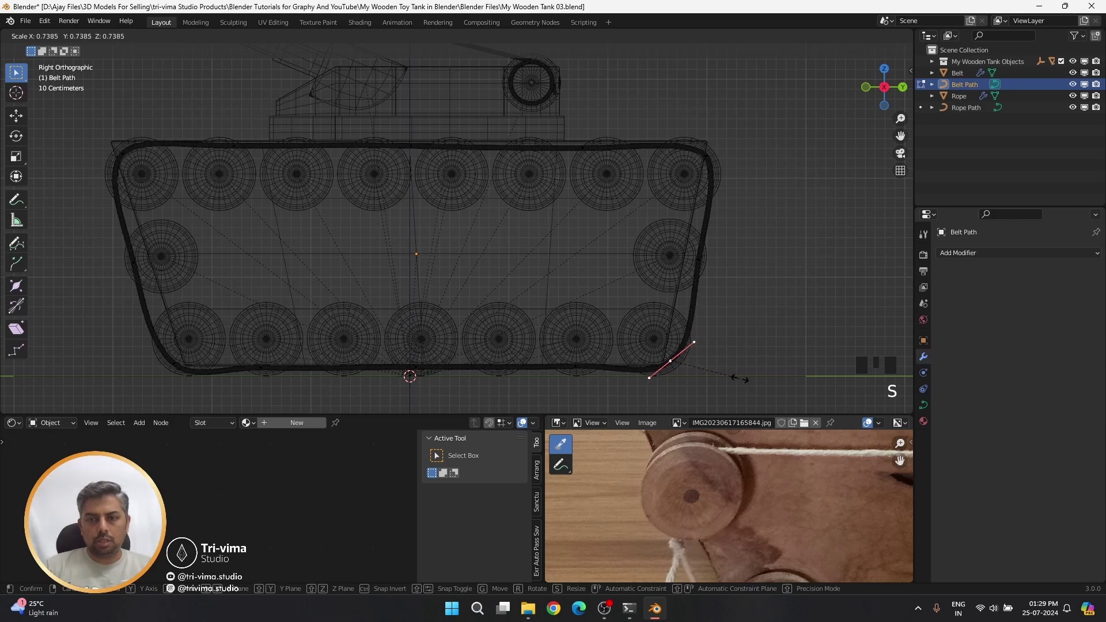
left_click(741, 379)
left_click(166, 376)
key("s")
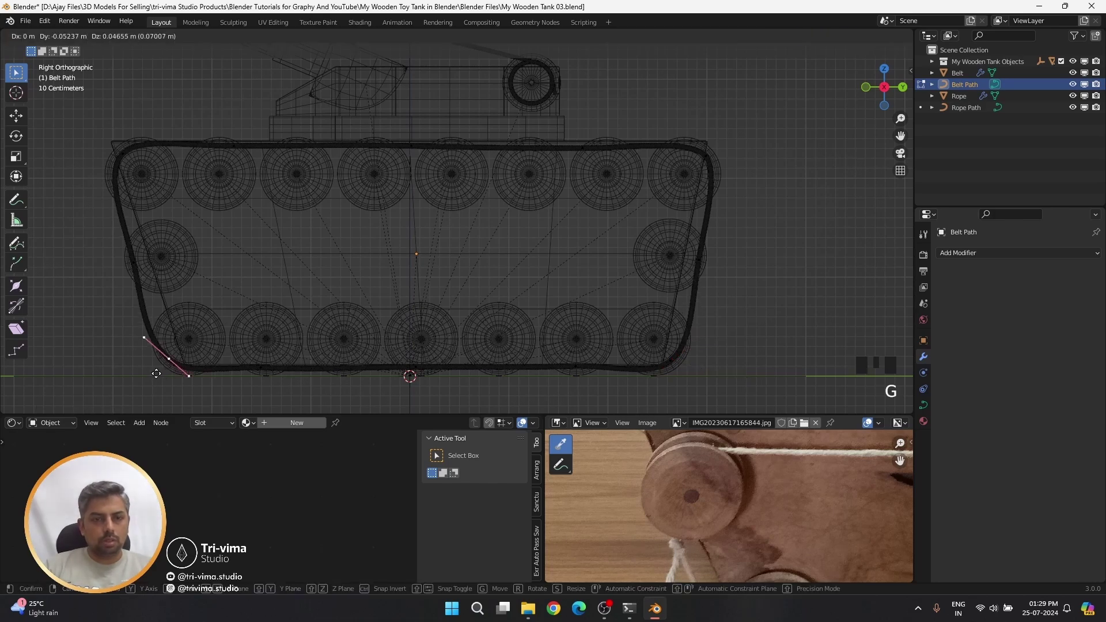
left_click(136, 353)
- Switch the viewport to Solid shading, return to Object Mode and select the Belt on the wheels
scroll(493, 267, "down", 1)
key("z")
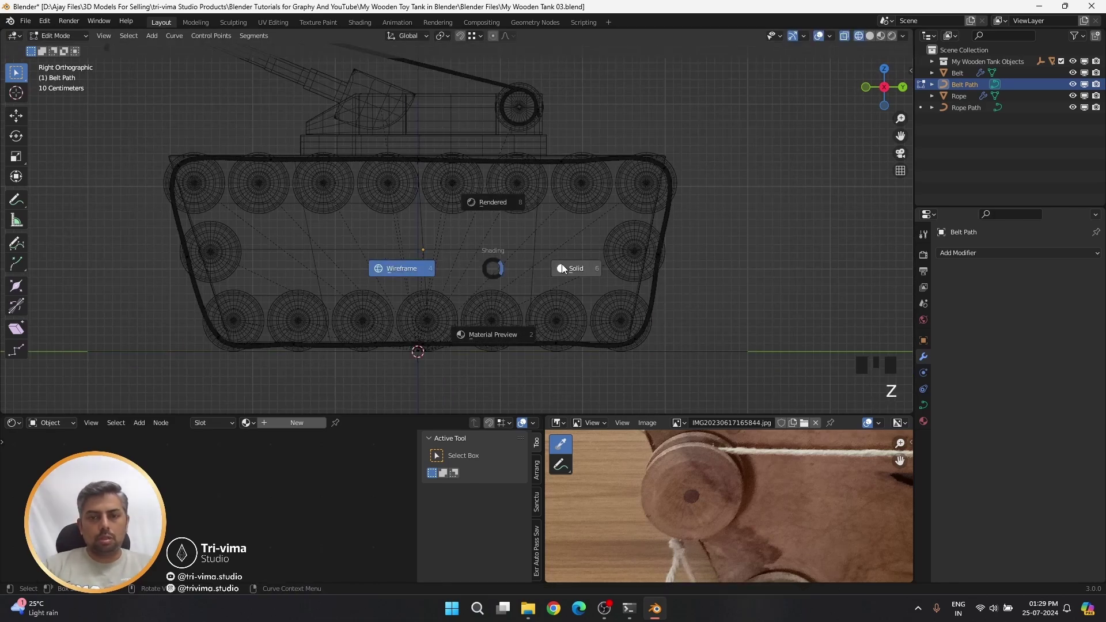
left_click(567, 267)
key("Tab")
mouse_move(400, 243)
middle_mouse_down()
mouse_move(535, 275)
mouse_move(536, 264)
middle_mouse_up()
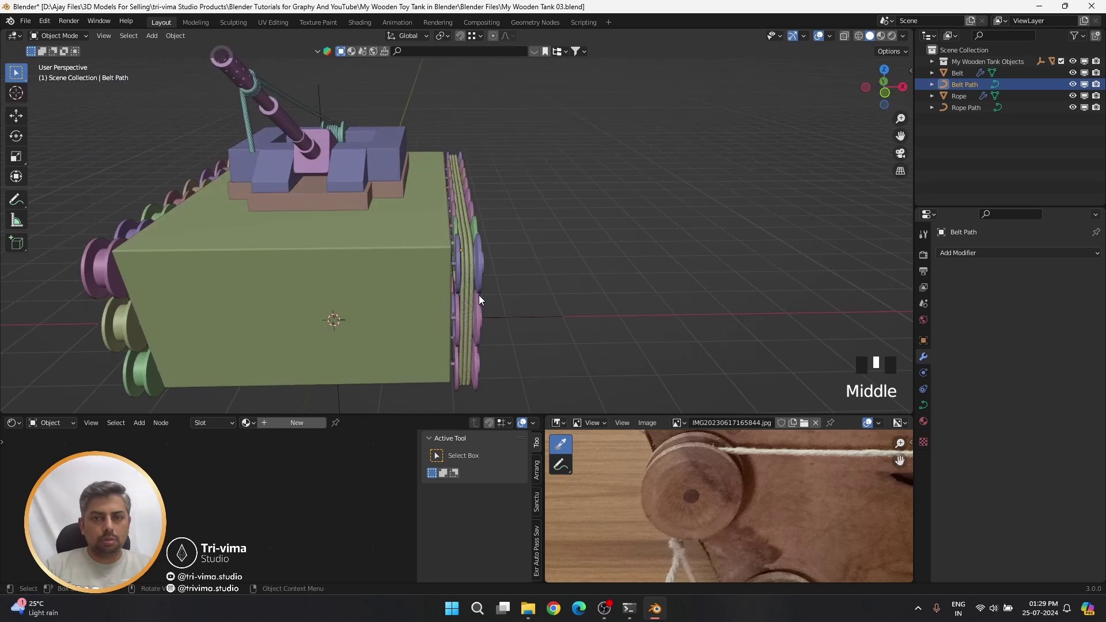
middle_click_drag(478, 295, 450, 305)
scroll(409, 325, "up", 2)
left_click(372, 343)
scroll(379, 343, "down", 3)
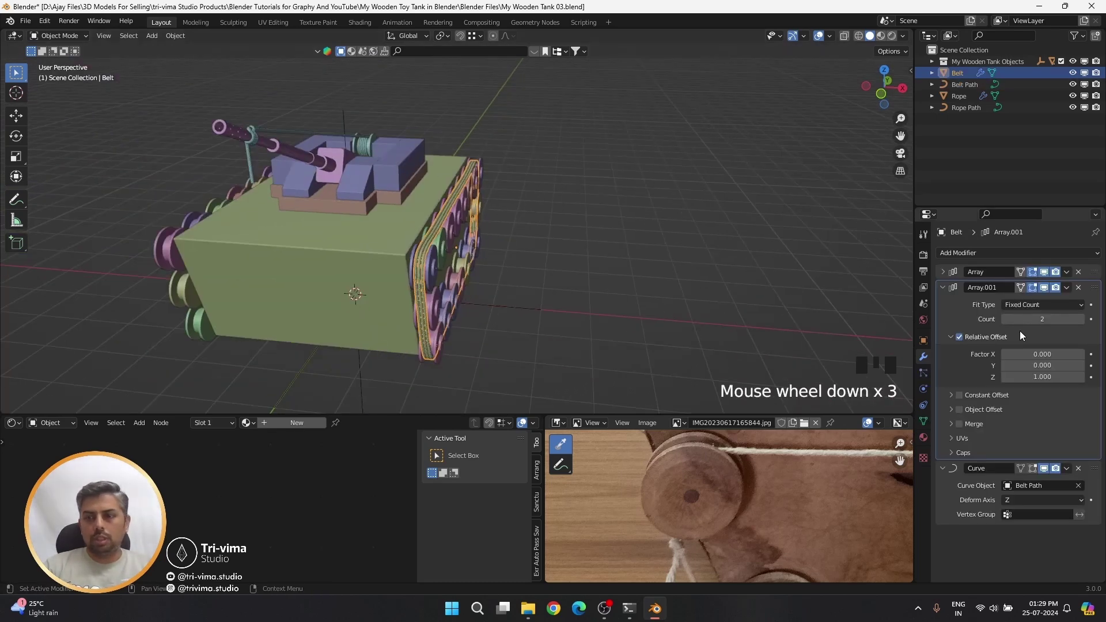
- Try to apply the Belt's Curve modifier ahead of its two Array modifiers
left_click(942, 288)
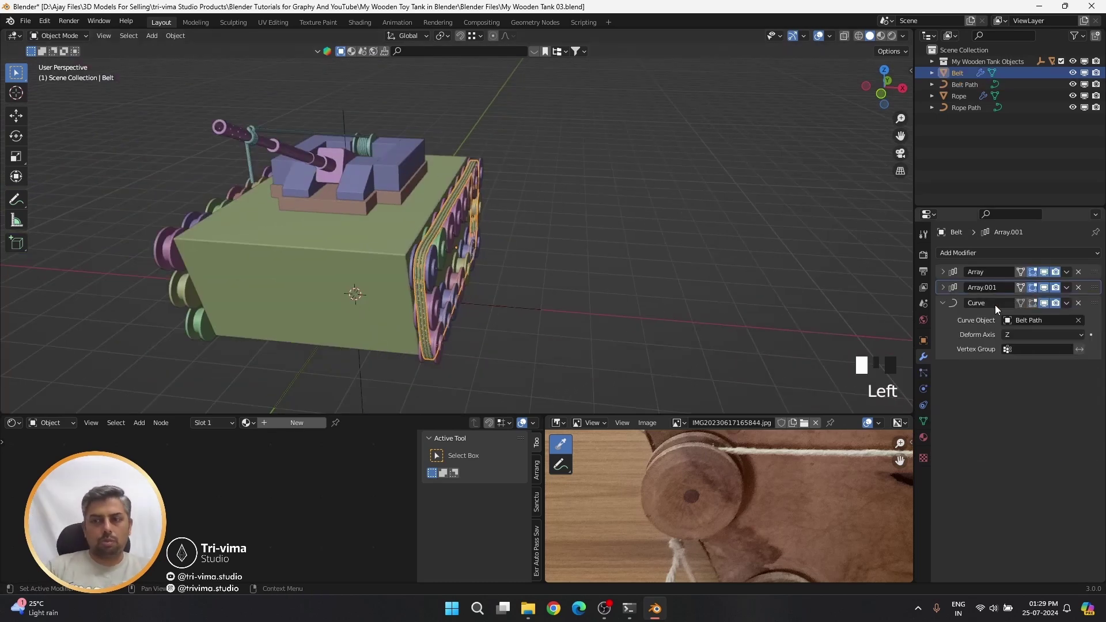
middle_click_drag(474, 313, 564, 299, "shift")
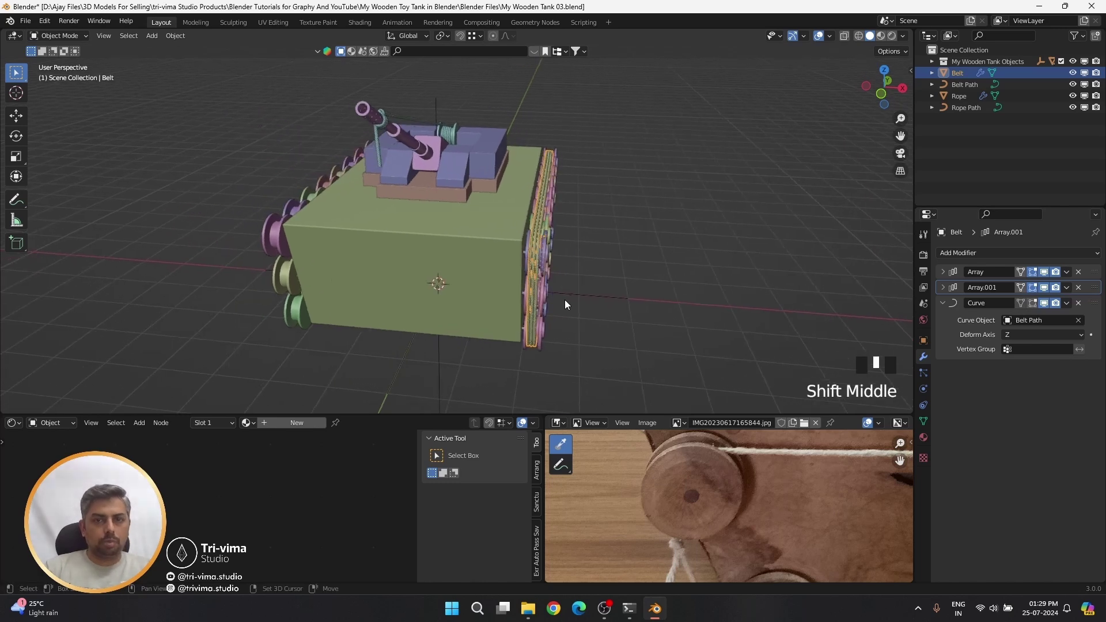
left_click(1066, 303)
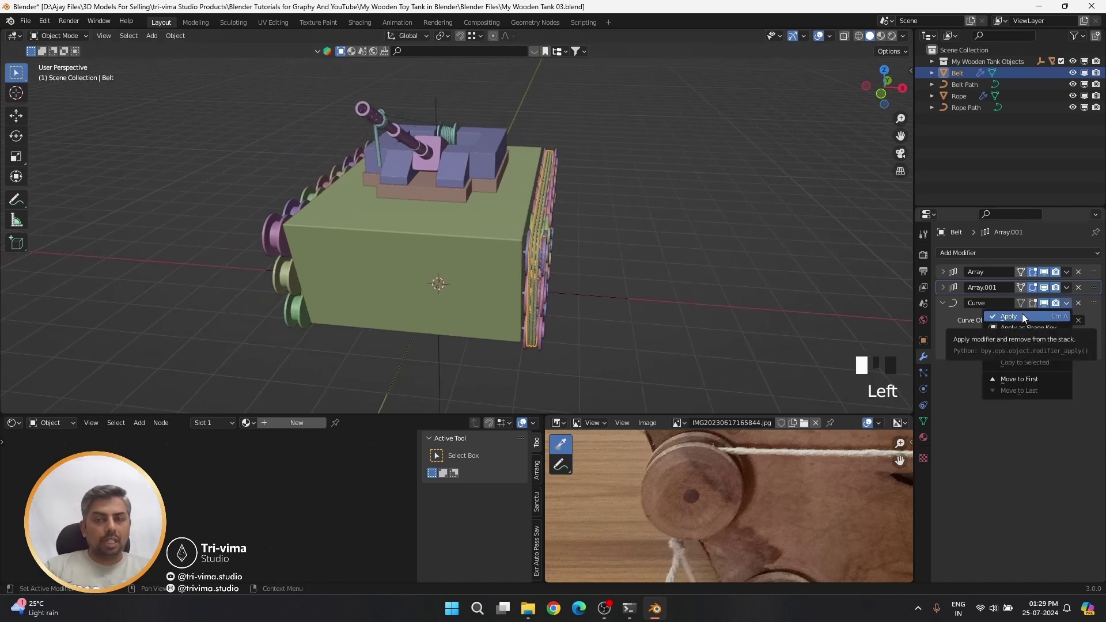
left_click(1023, 317)
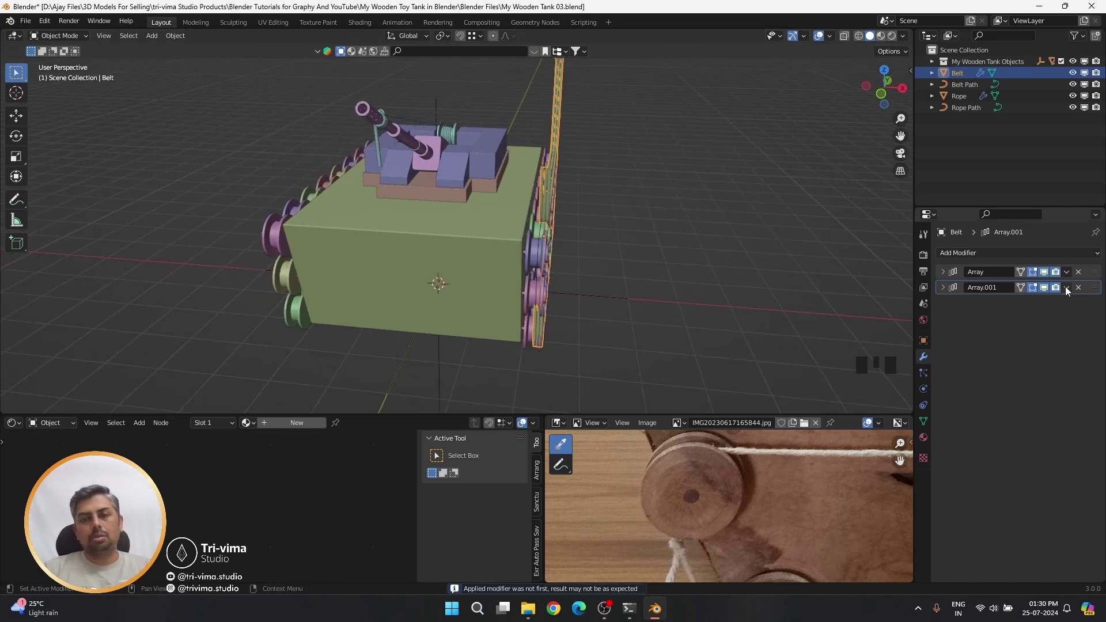
key("ctrl+z")
- Apply the Belt's modifiers in stack order: Array, Array.001 and Curve
left_click(1066, 272)
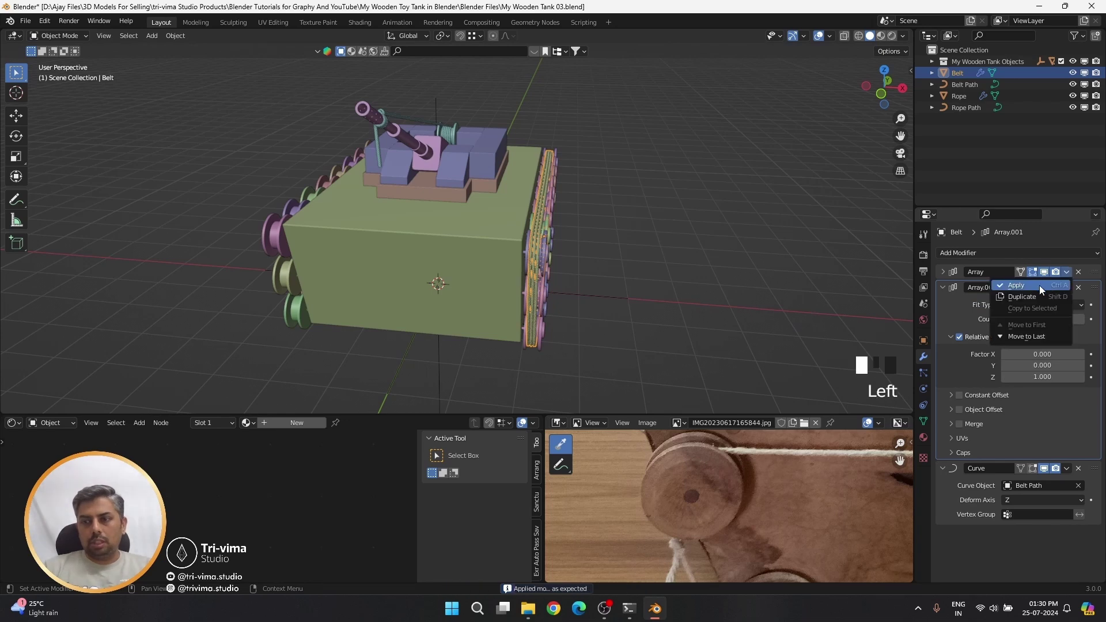
left_click(1041, 288)
left_click(1065, 272)
left_click(1030, 286)
- Set the Belt's origin to the centre of its geometry
middle_click_drag(634, 299, 700, 317)
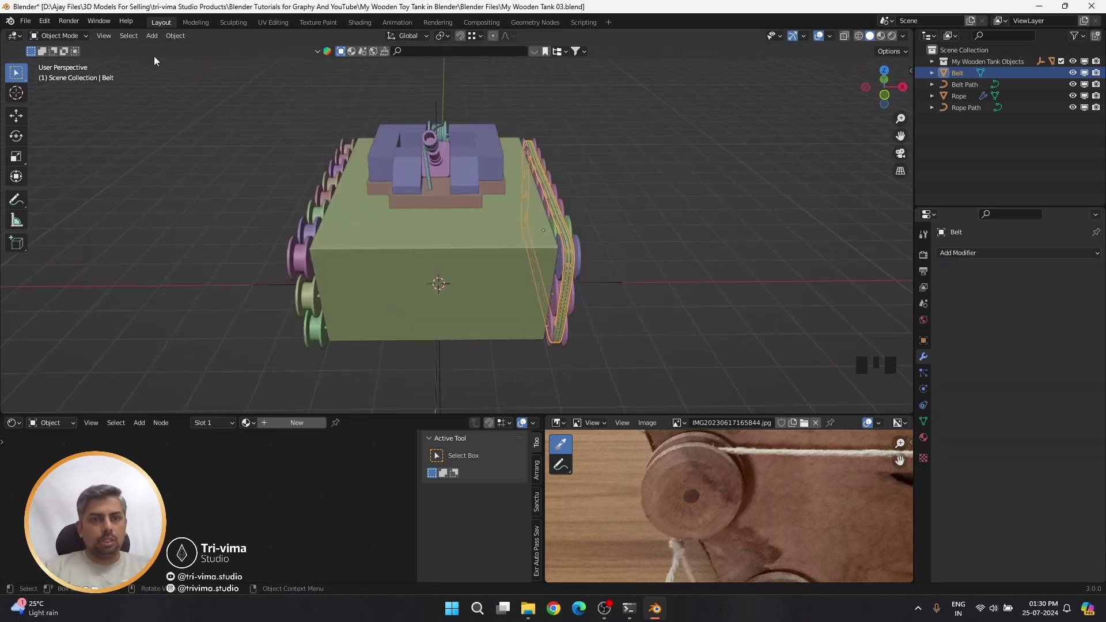
left_click(176, 35)
mouse_move(251, 60)
left_click(317, 72)
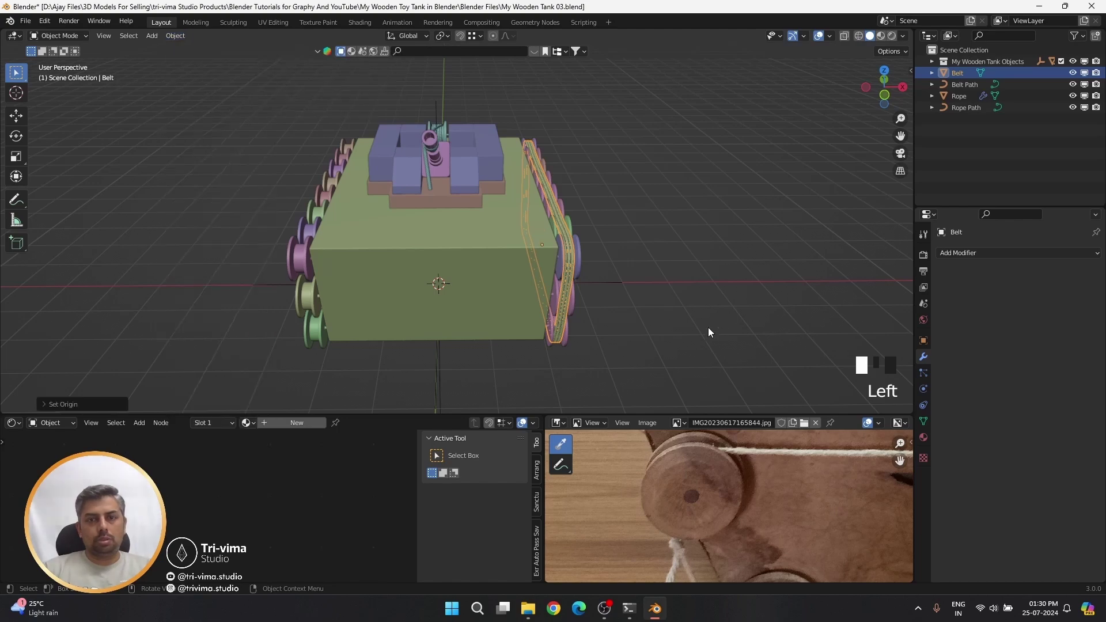
- Add a Subdivision Surface modifier to the Belt
middle_click_drag(707, 327, 400, 319)
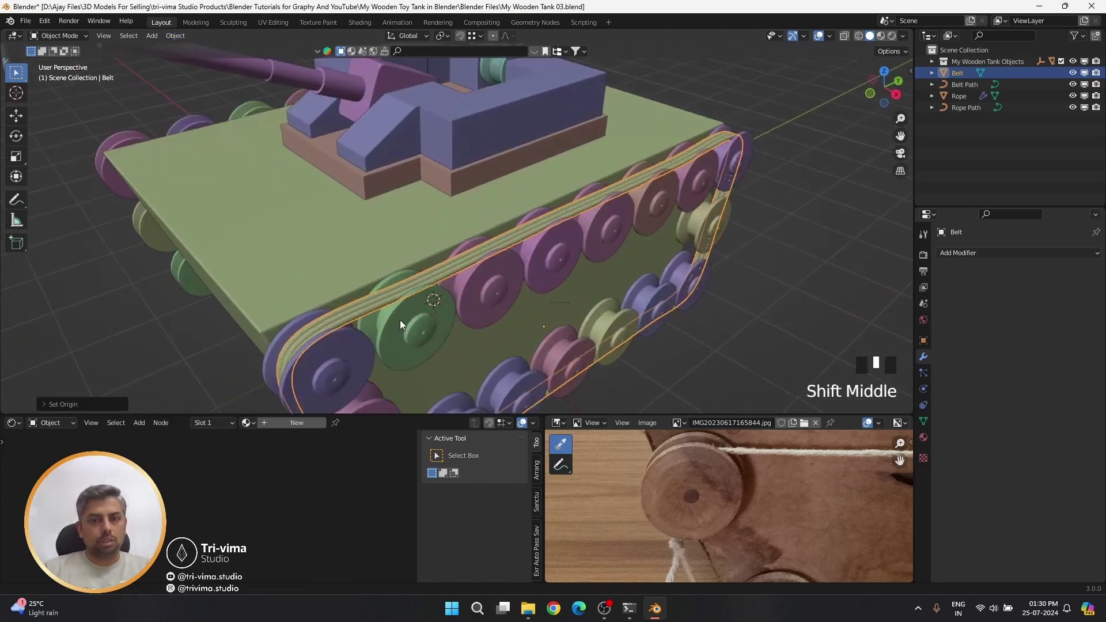
scroll(456, 267, "up", 3)
middle_click_drag(455, 266, 474, 234)
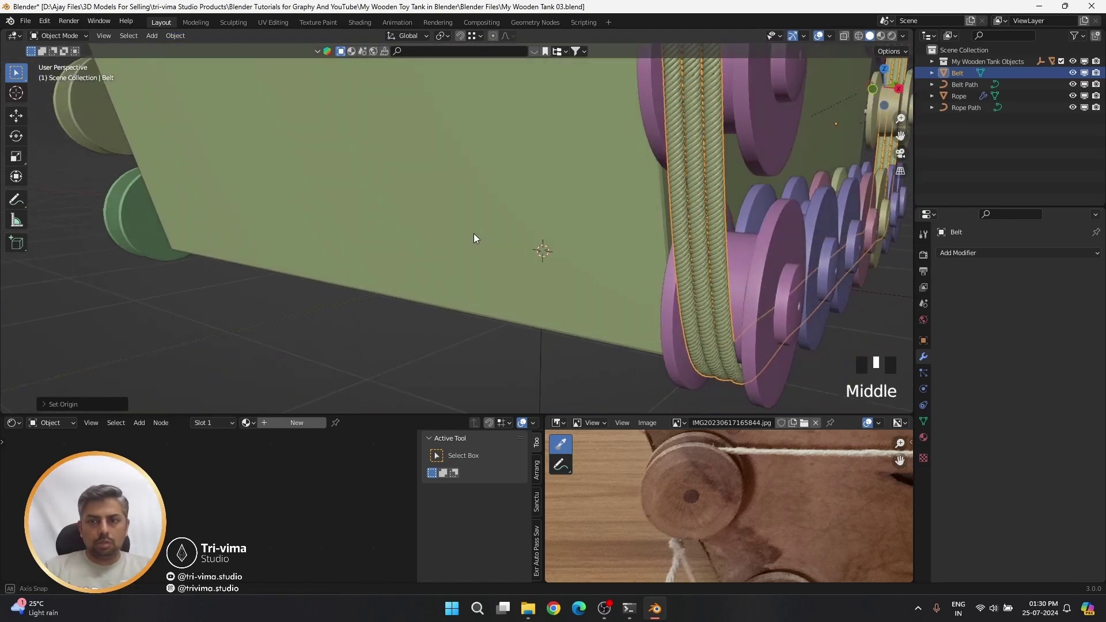
left_click(972, 253)
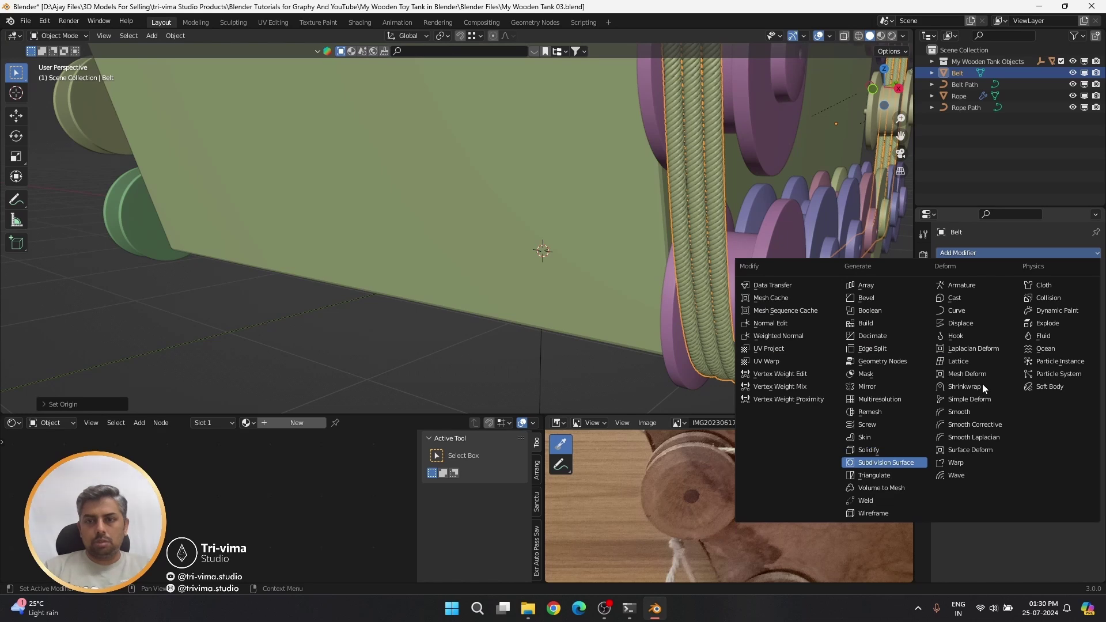
left_click(885, 462)
- Examine the subdivided Belt's rope strands up close where they wrap around the front wheels
scroll(722, 252, "up", 2)
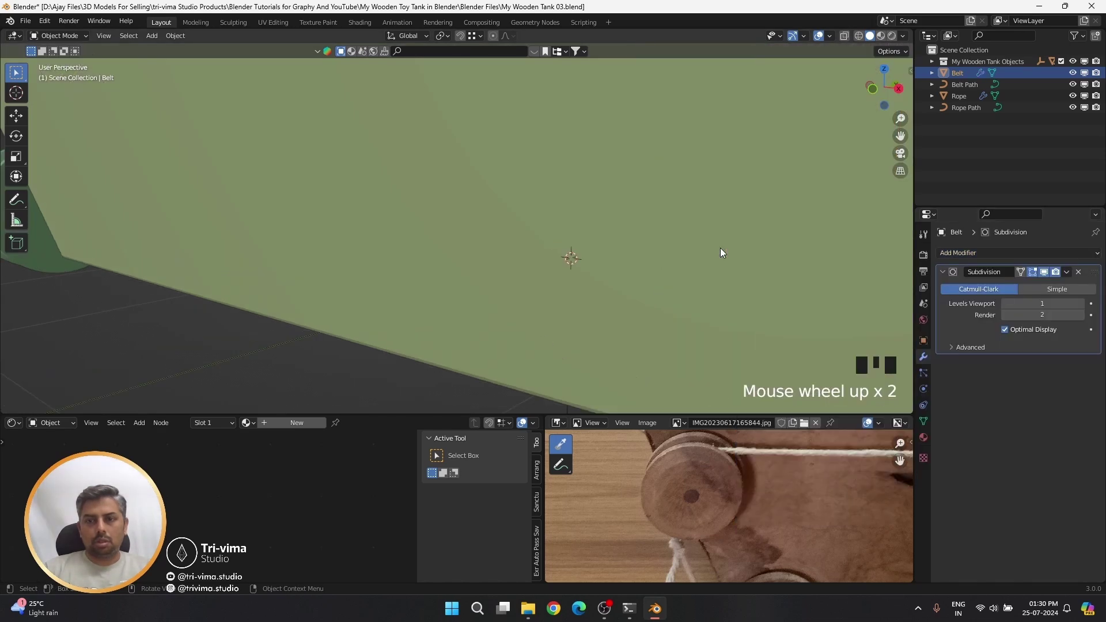
scroll(721, 252, "down", 1)
middle_click_drag(725, 230, 567, 322, "shift")
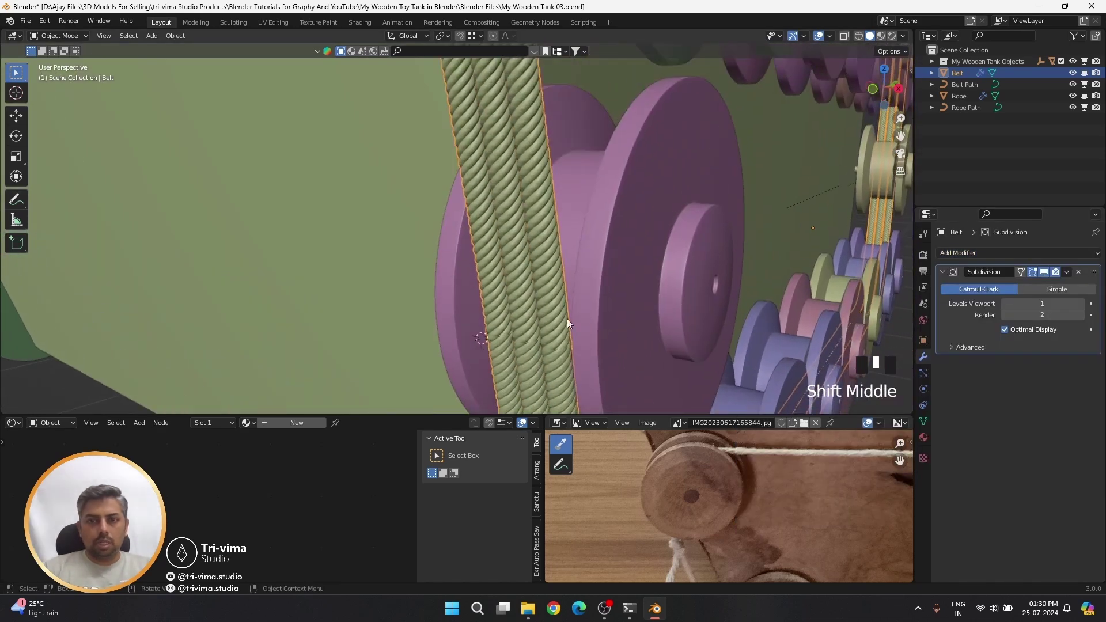
middle_click_drag(531, 226, 537, 204, "shift")
scroll(574, 285, "up", 2)
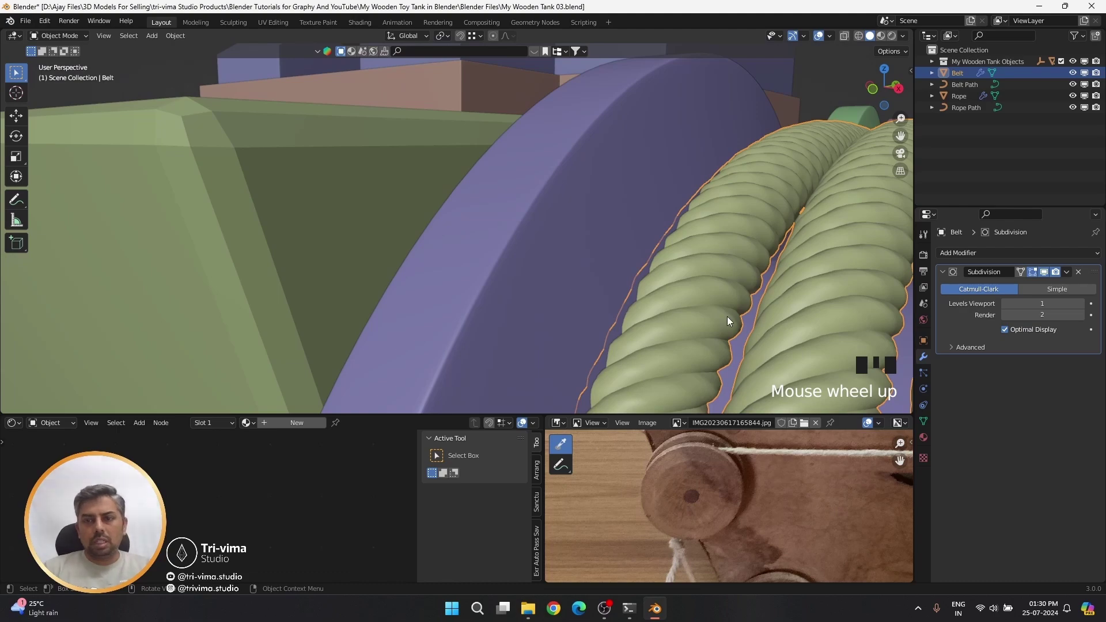
scroll(726, 321, "down", 3)
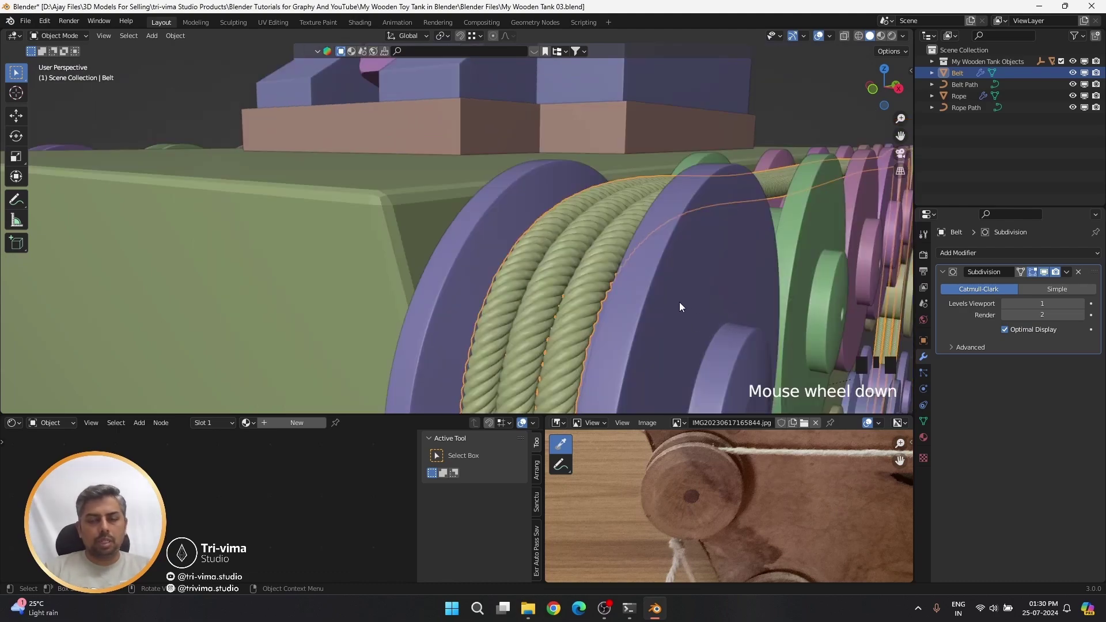
scroll(679, 304, "down", 2)
scroll(600, 296, "down", 3)
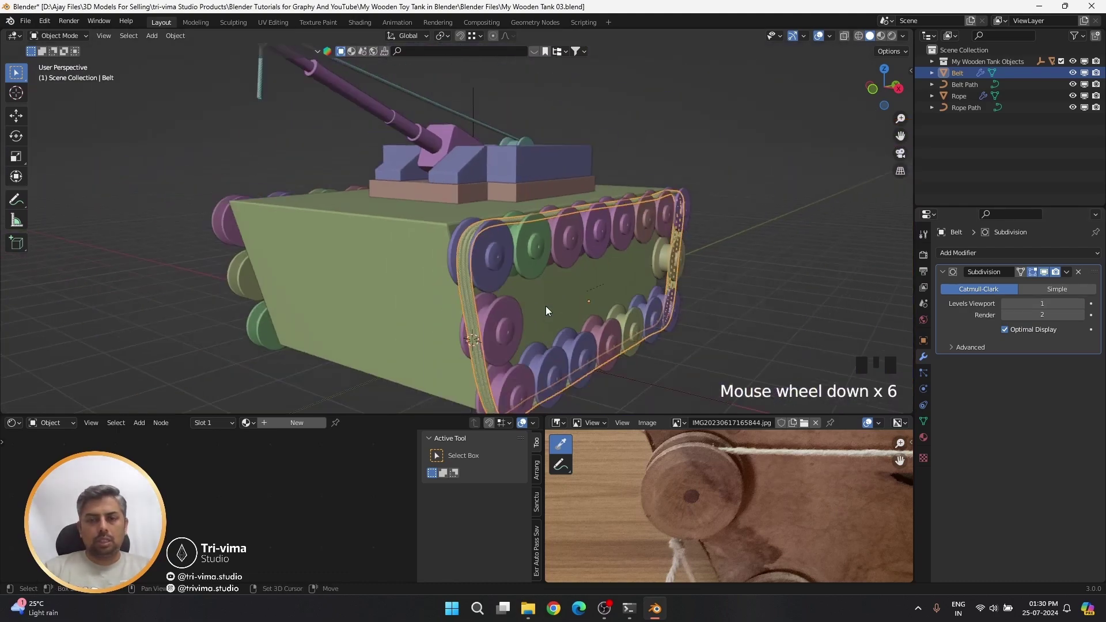
- Duplicate the Belt and place the copy around the wheels on the opposite side of the tank
middle_click_drag(544, 305, 606, 278, "shift")
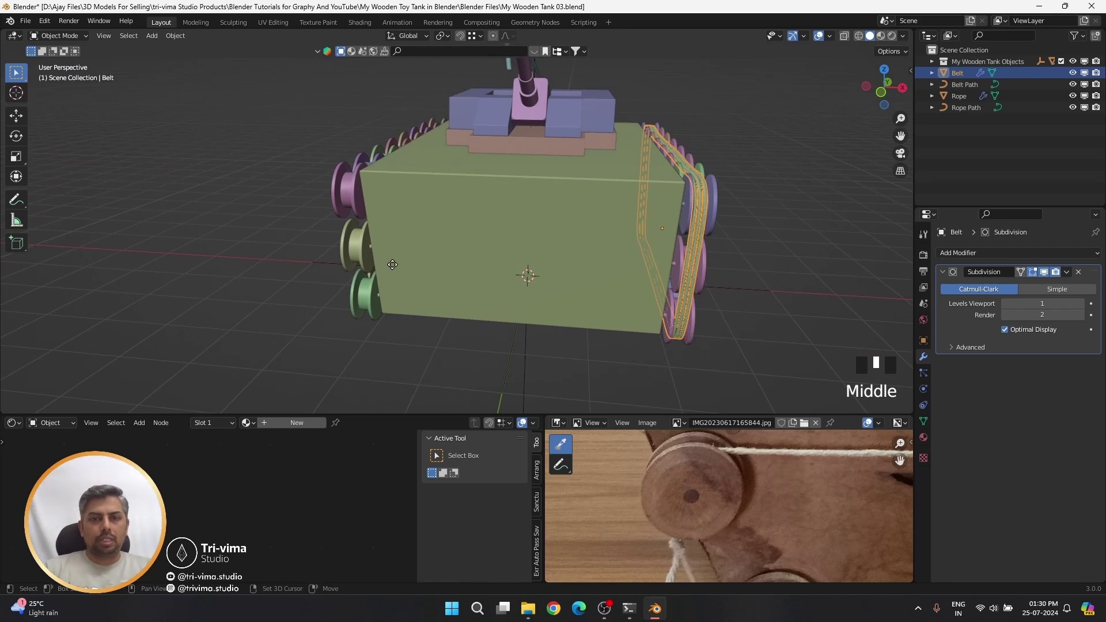
key("shift+d")
left_click(735, 281)
- Select the original Belt and copy its Location X value from the object transform
left_click(692, 247)
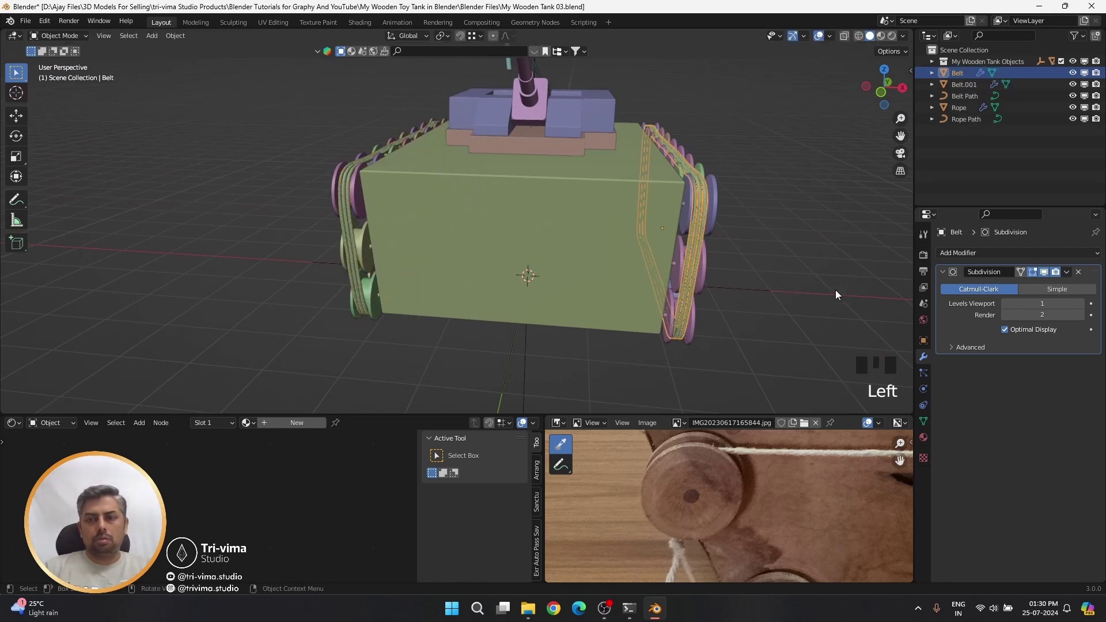
left_click(923, 340)
left_click(1031, 289)
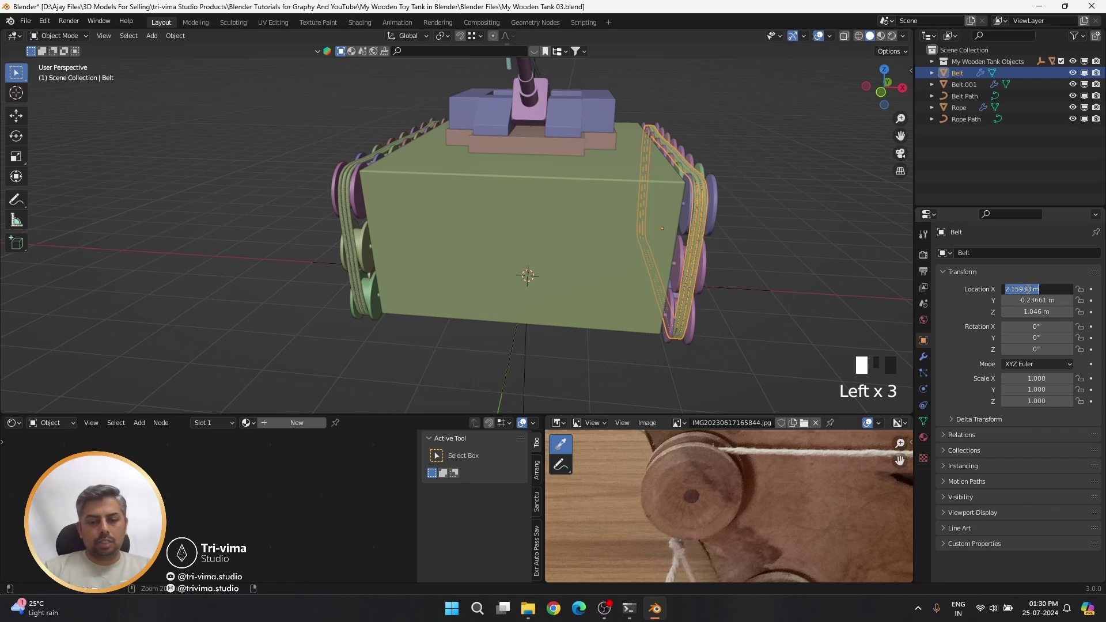
- Select the duplicated belt, set its Location X to -2.15938 m to mirror the original, and deselect it
left_click(360, 269)
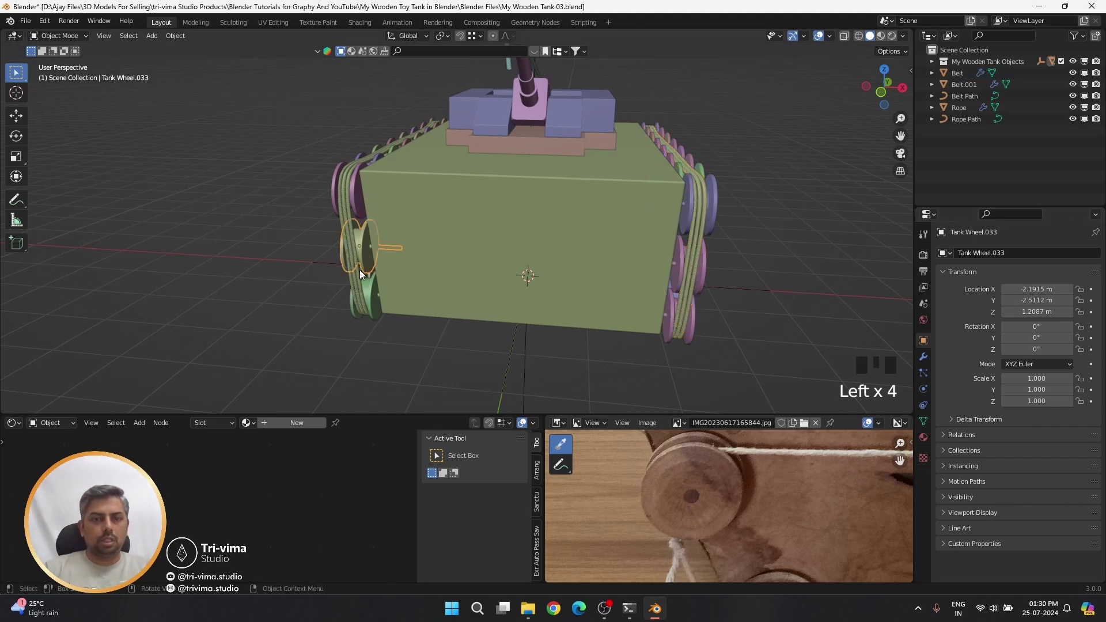
left_click(354, 282)
left_click(1035, 289)
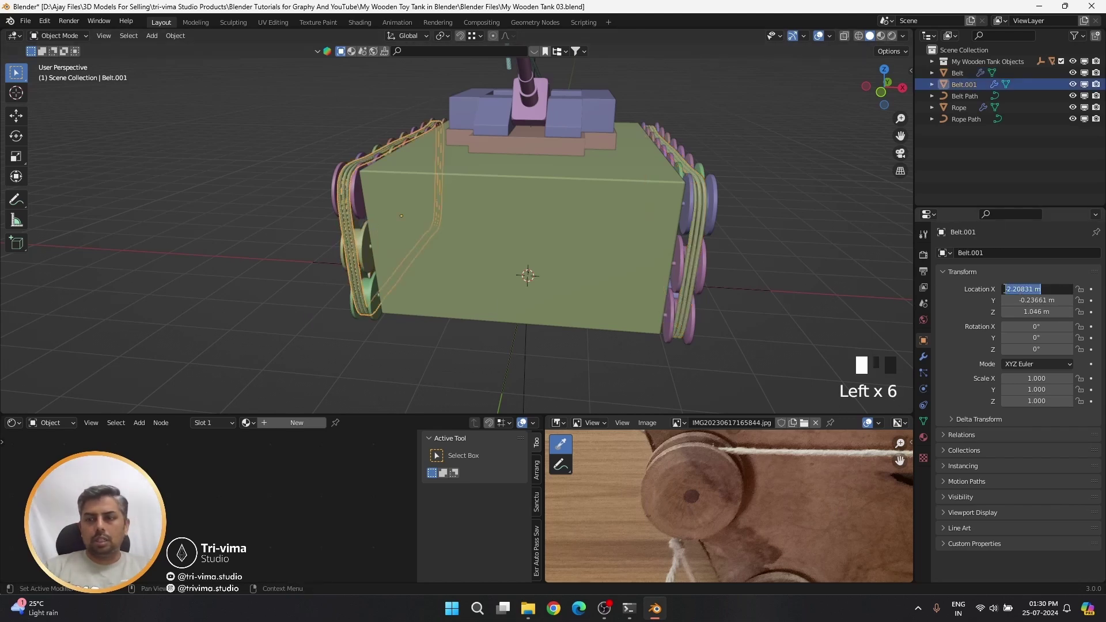
key("shift+Left")
key("shift+Left")
key("shift+Left")
key("shift+Left")
key("shift+Left")
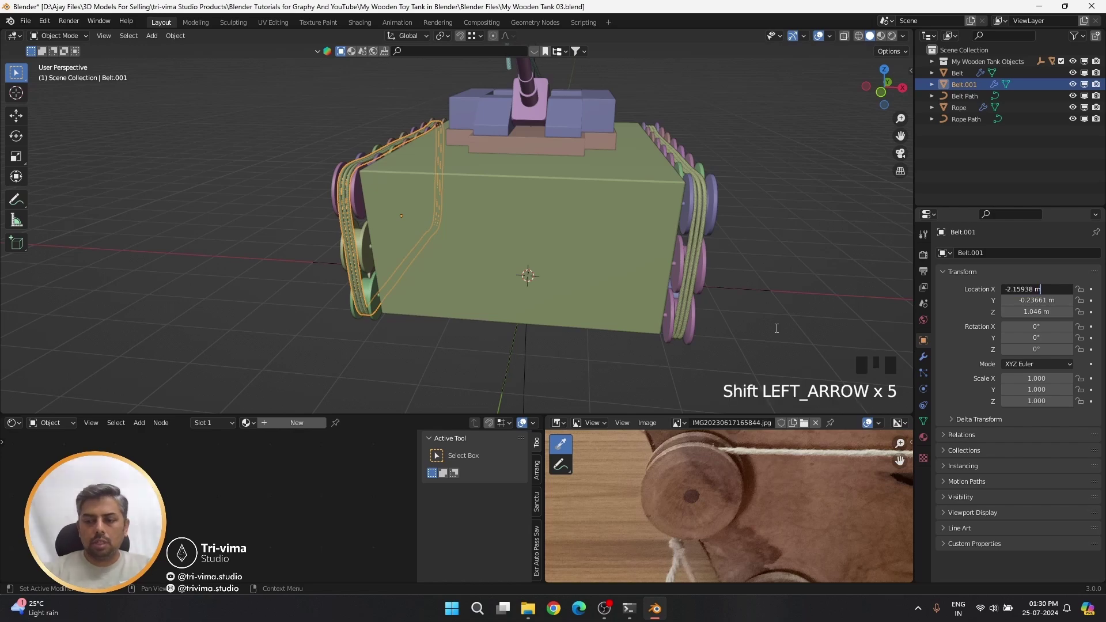
type("1594")
key("Return")
left_click(247, 345)
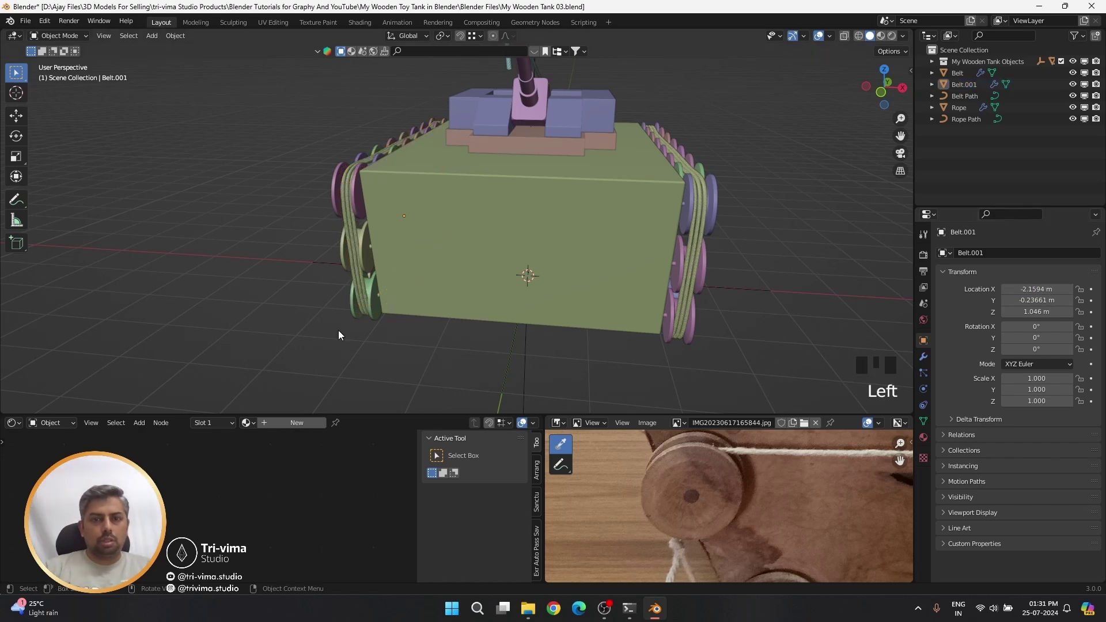
- Examine the tank with both belts from several angles, with viewport overlays temporarily hidden
middle_click_drag(337, 330, 390, 351)
scroll(370, 284, "up", 2)
scroll(453, 262, "down", 6)
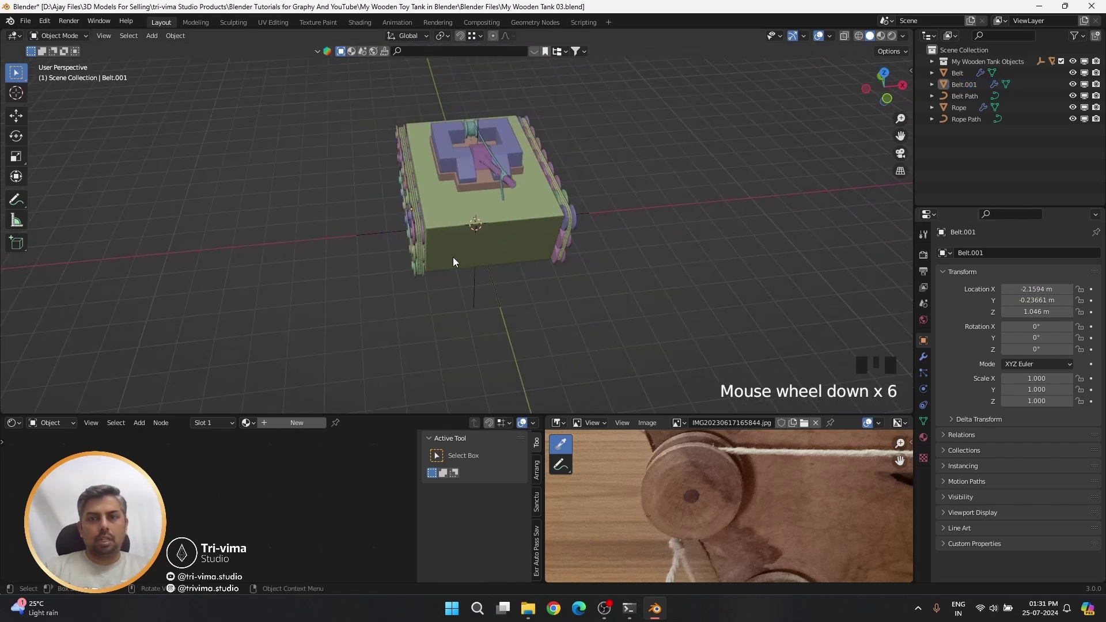
middle_click_drag(452, 262, 754, 188)
left_click(754, 188)
left_click(818, 35)
scroll(562, 296, "down", 2)
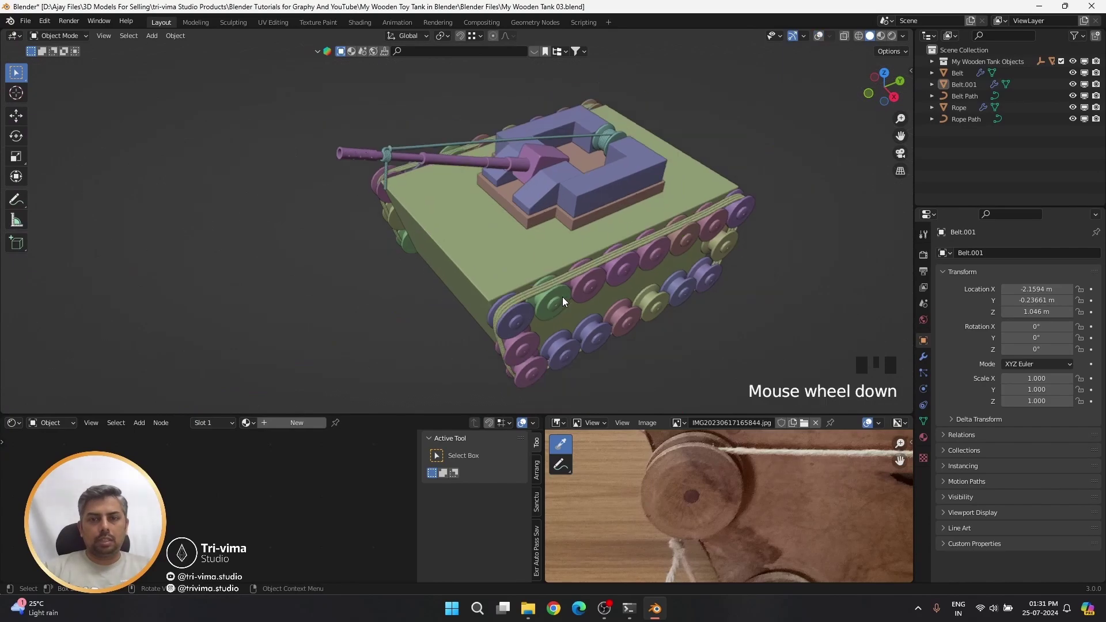
middle_click_drag(562, 296, 376, 317)
left_click(769, 191)
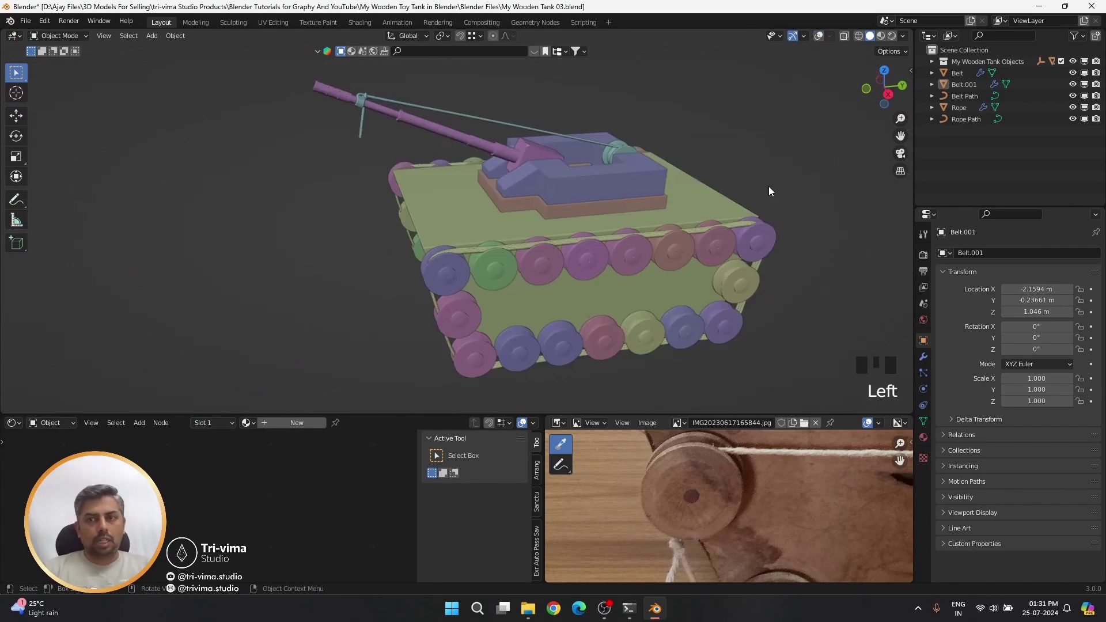
left_click(821, 33)
middle_click_drag(402, 306, 330, 297)
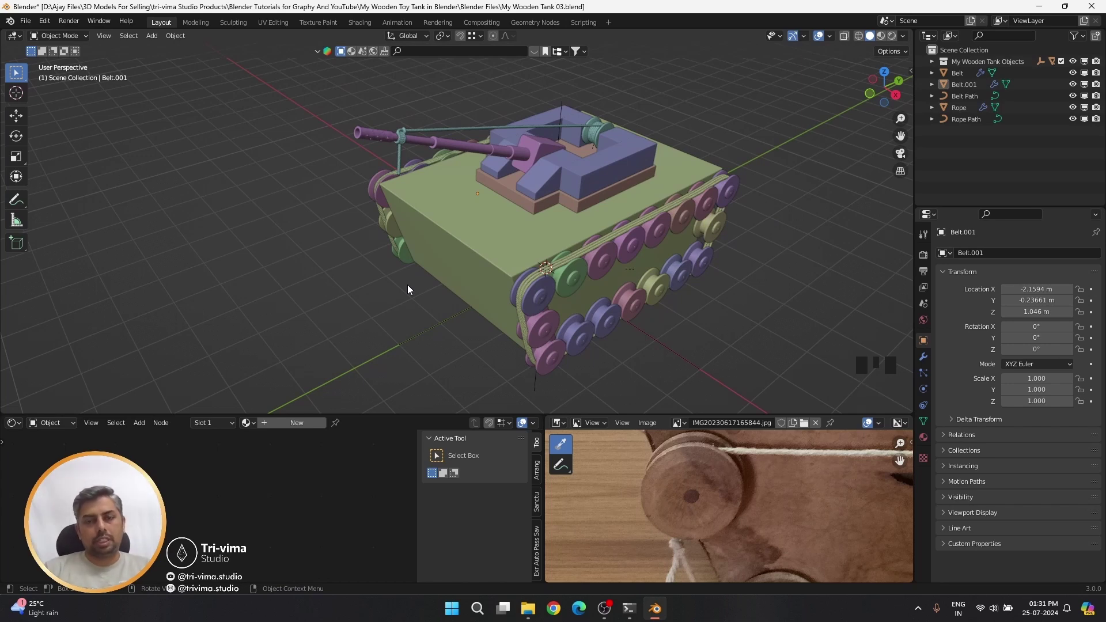
- Add a cylinder mesh and move it along the Y axis to about -4.85 m, in front of the tank
mouse_move(382, 311)
middle_mouse_down("shift")
mouse_move(371, 303)
mouse_move(397, 295)
middle_mouse_up("shift")
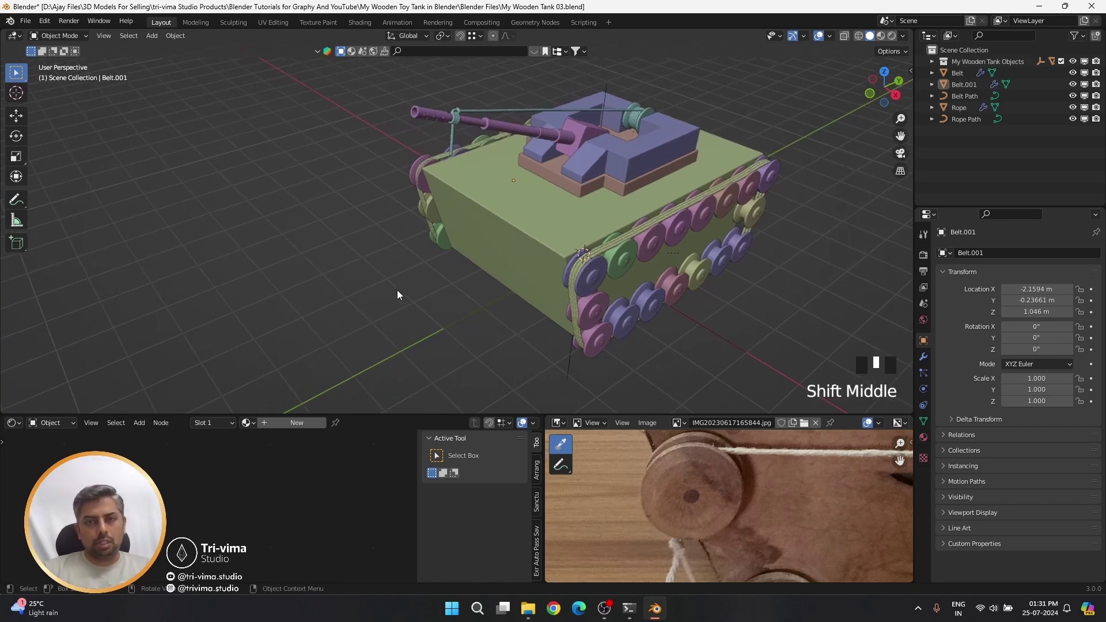
key("shift+a")
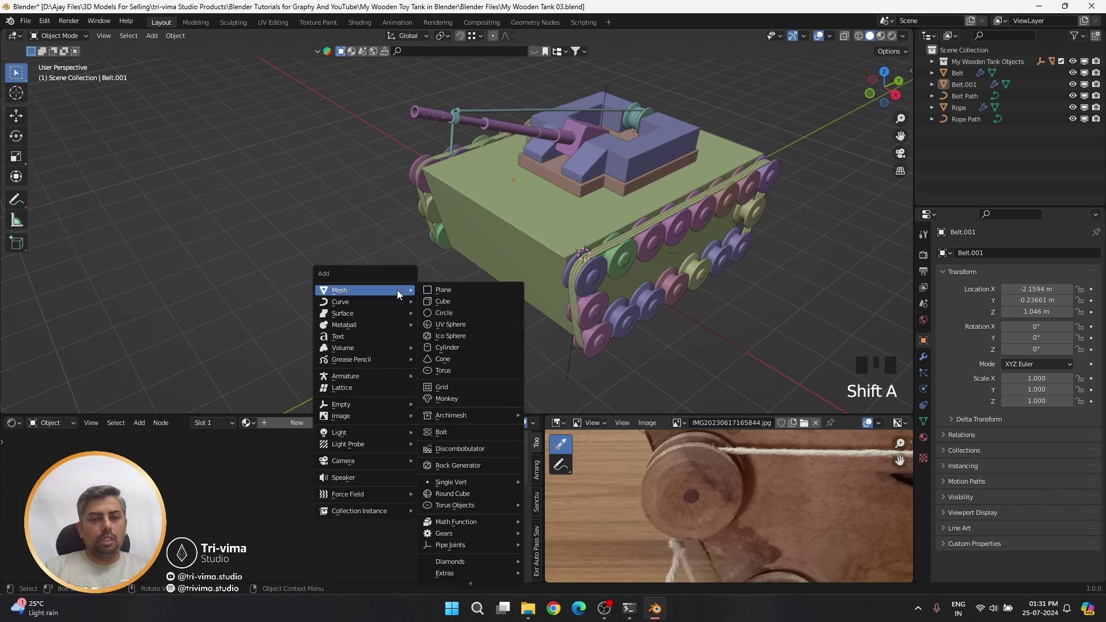
left_click(442, 347)
key("g")
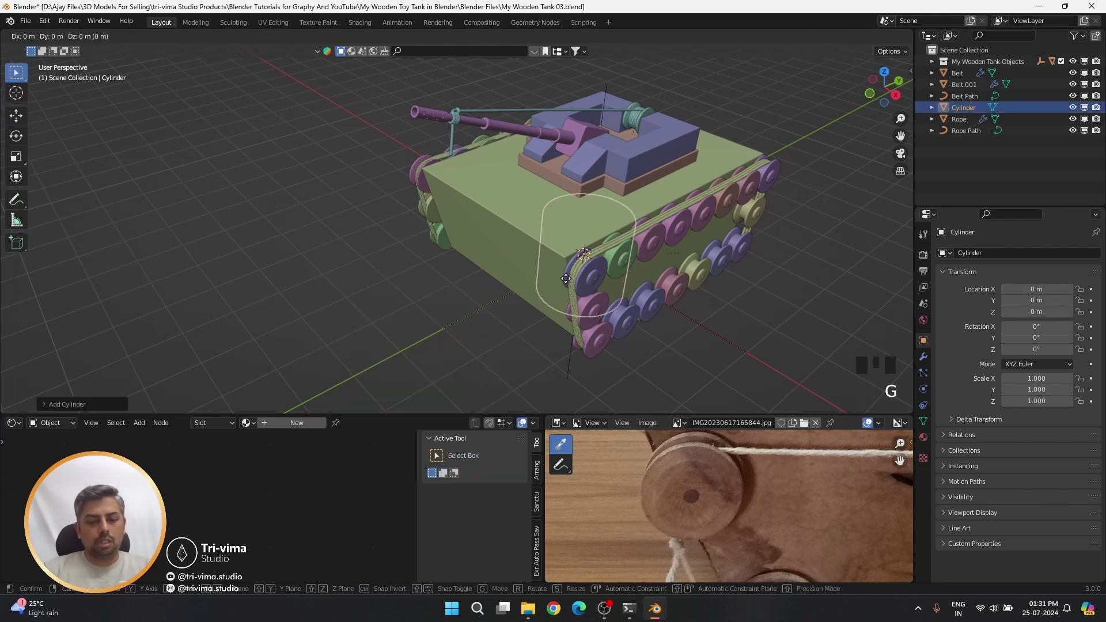
key("y")
left_click(498, 362)
- Scale the cylinder's mesh down in Edit Mode to a small fraction of its original size
key("Tab")
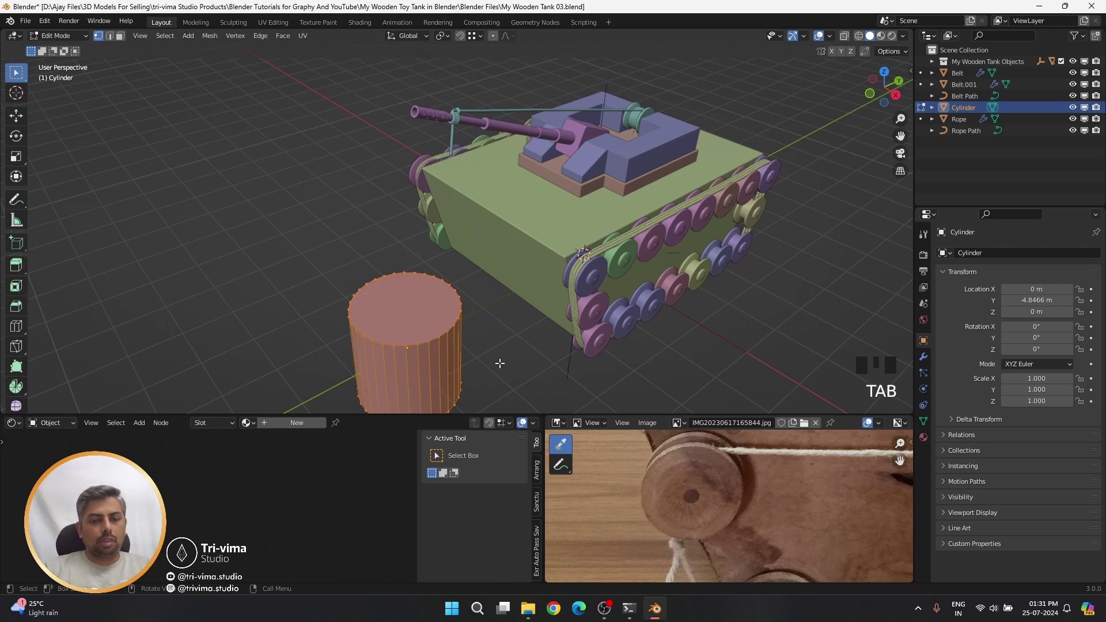
key("s")
left_click(455, 336)
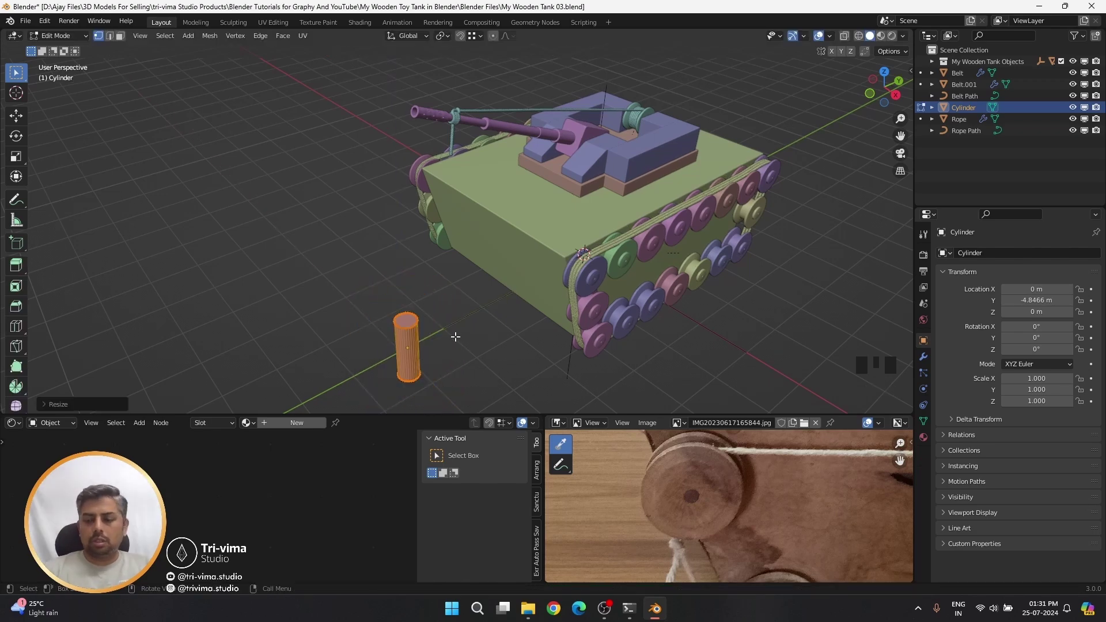
- Inset the cylinder's end faces three times in succession toward their centres
key("KP_Decimal")
middle_click_drag(455, 337, 581, 326)
key("i")
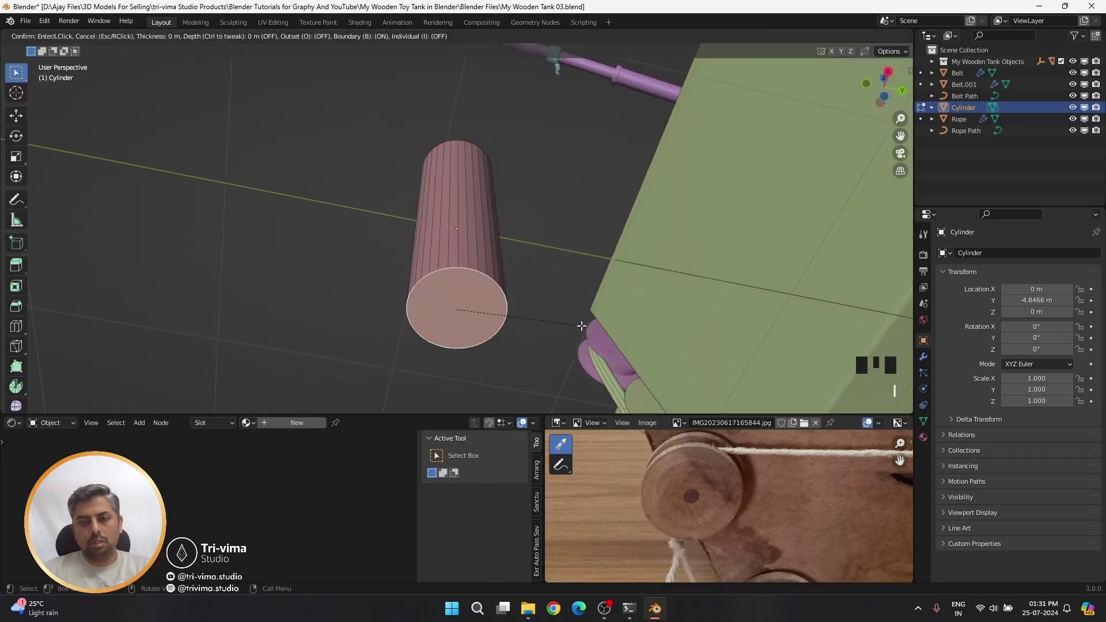
left_click(554, 322)
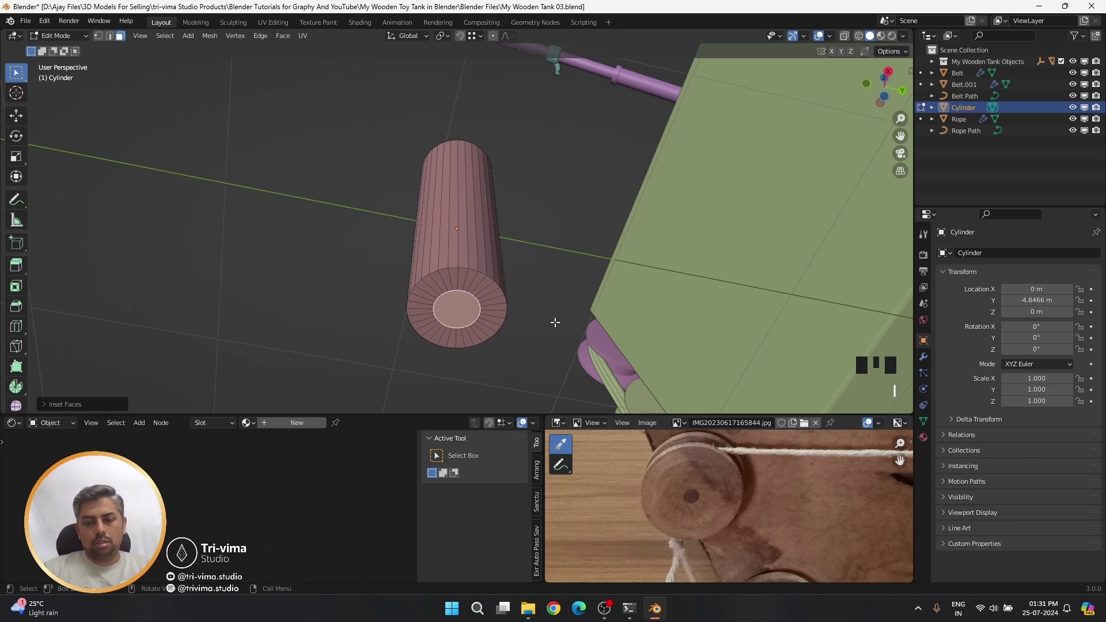
key("i")
left_click(539, 318)
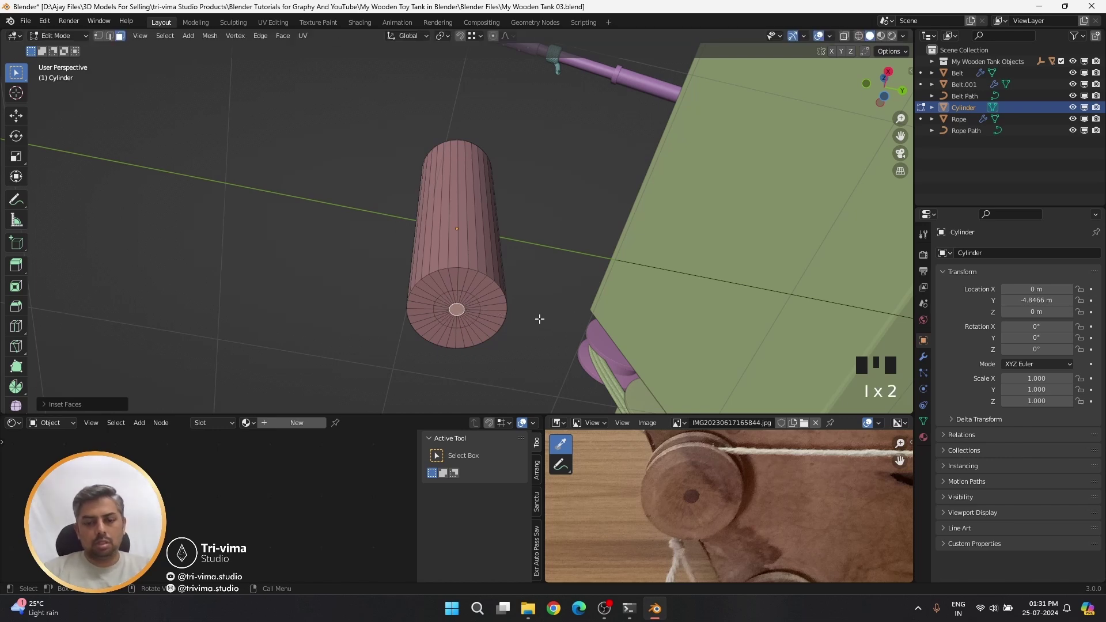
key("i")
left_click(535, 319)
key("n")
left_click(535, 318)
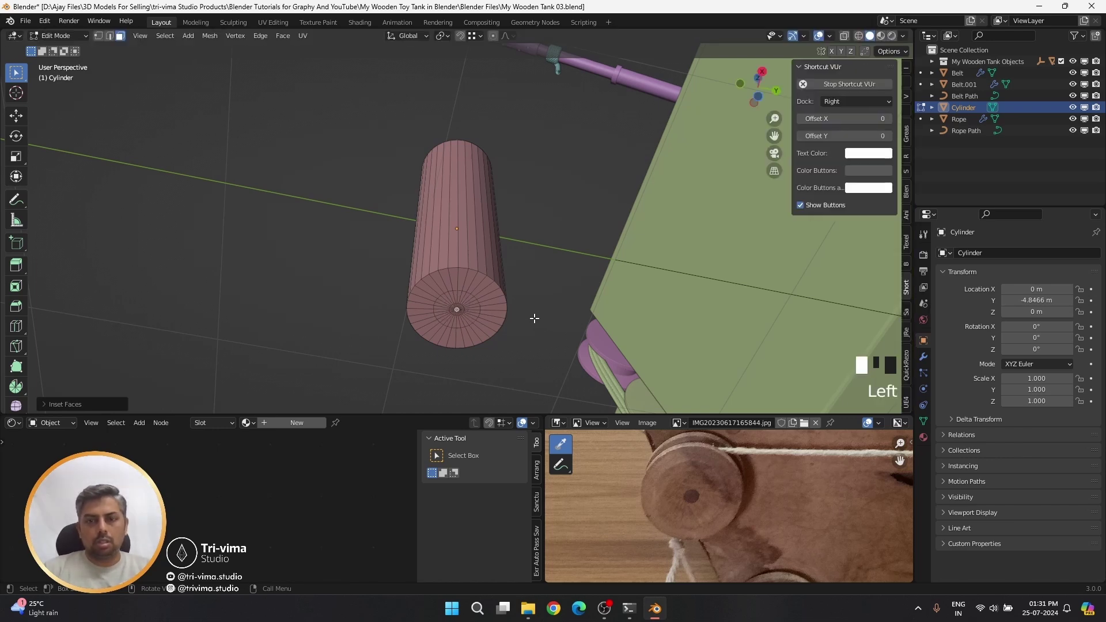
key("n")
- Select the innermost faces on the cylinder's top cap and scale them up into a larger central circle
middle_click_drag(462, 232, 479, 348)
left_click(459, 117)
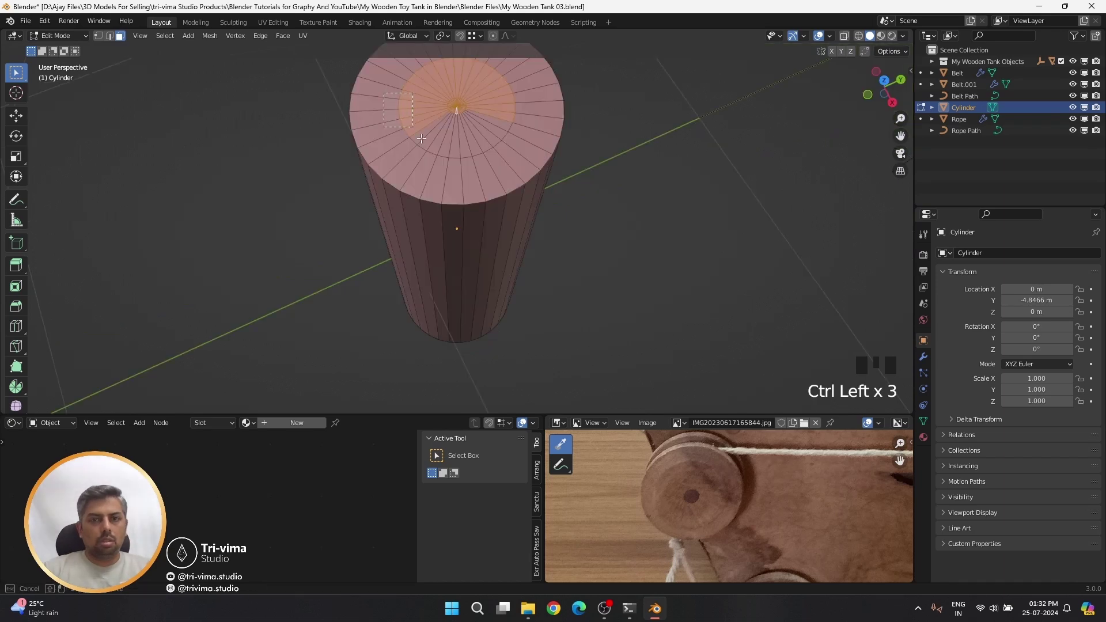
left_click(418, 91, "ctrl")
left_click(478, 73, "ctrl")
left_click(496, 116, "ctrl")
key("s")
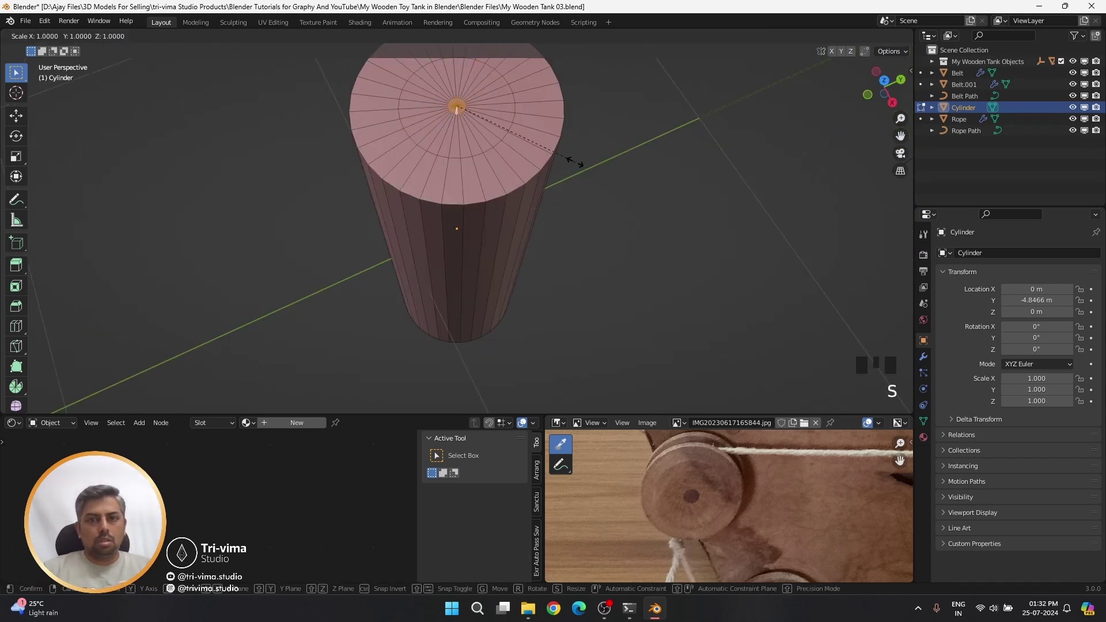
left_click(758, 256)
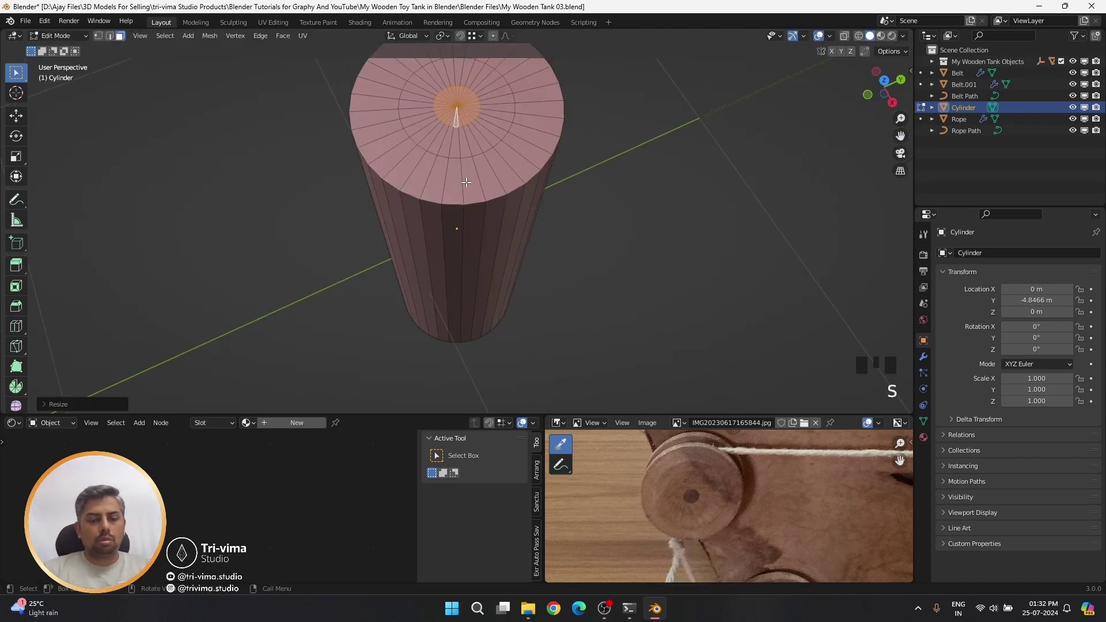
scroll(466, 182, "down", 1)
left_click(605, 247)
- Inset the top cap's innermost faces into a tiny central circle and scale that circle up slightly
scroll(605, 247, "up", 3)
key("Tab")
middle_click_drag(482, 121, 447, 230, "shift")
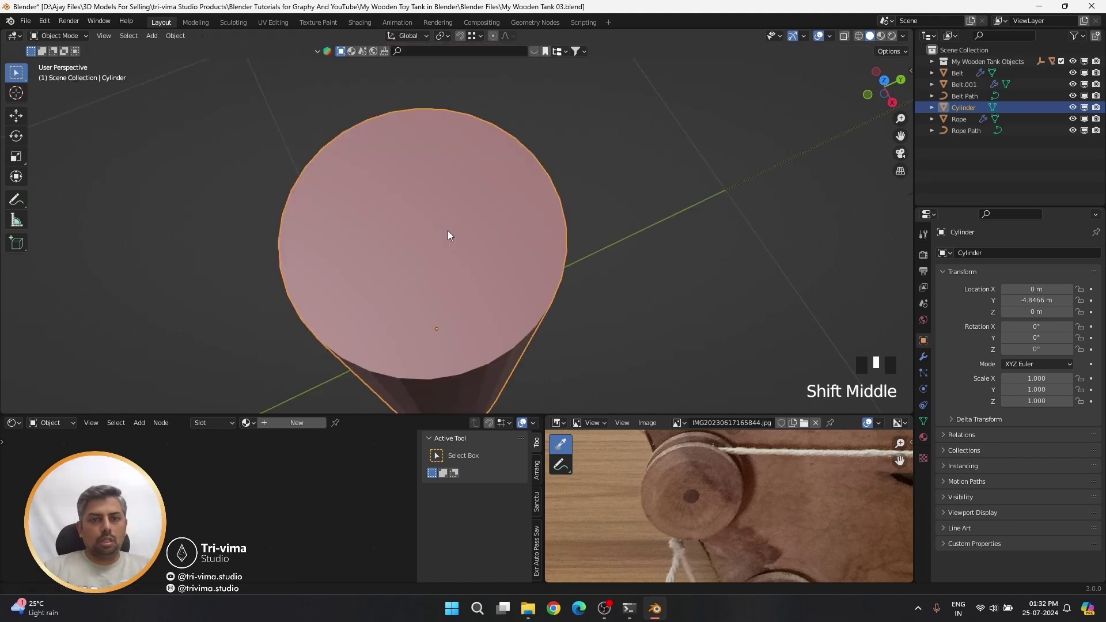
key("Tab")
left_click(439, 231)
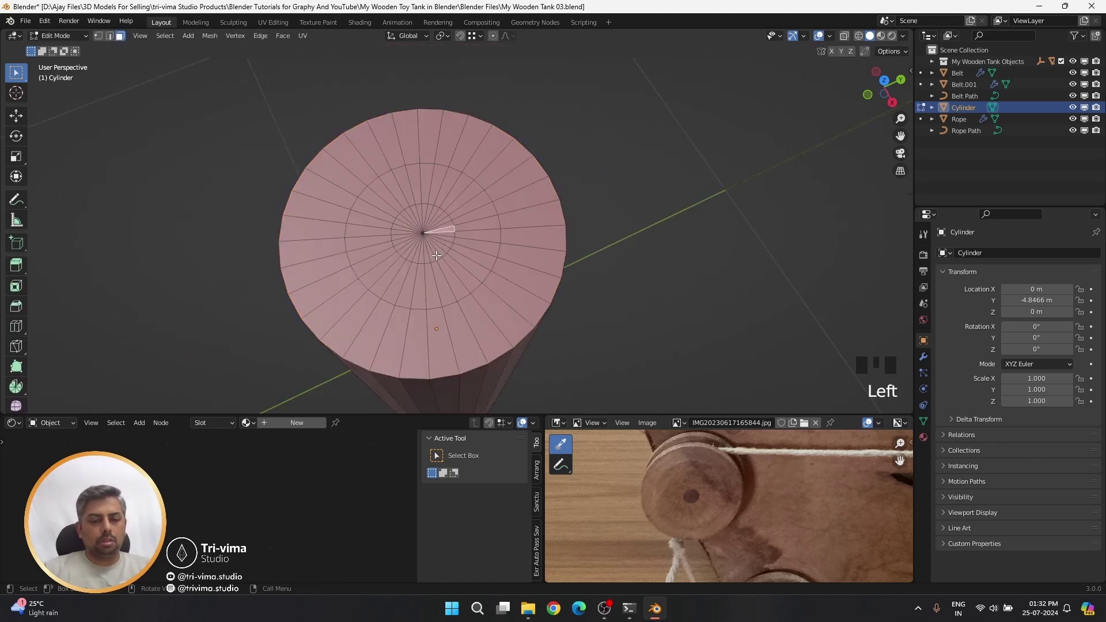
left_click(409, 228)
left_click(409, 228)
left_click(406, 223)
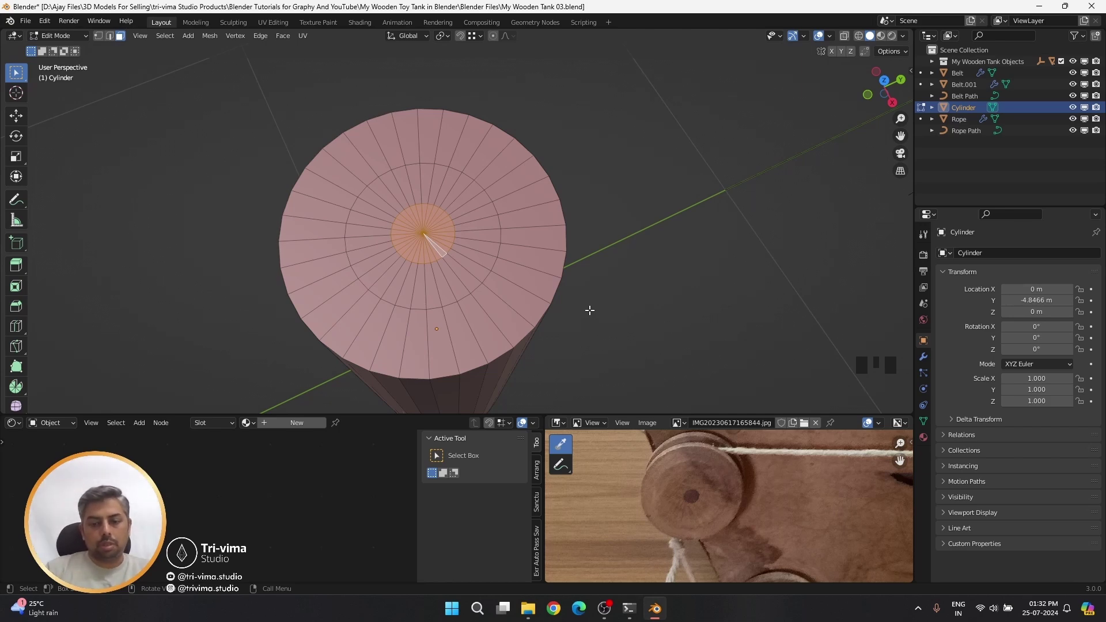
key("i")
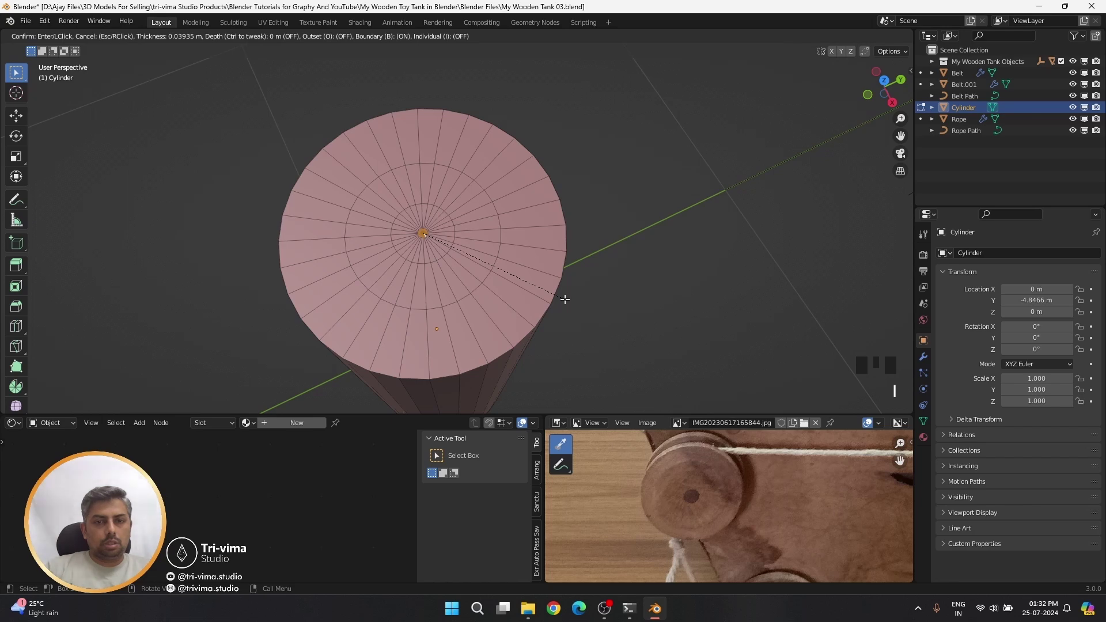
left_click(564, 299)
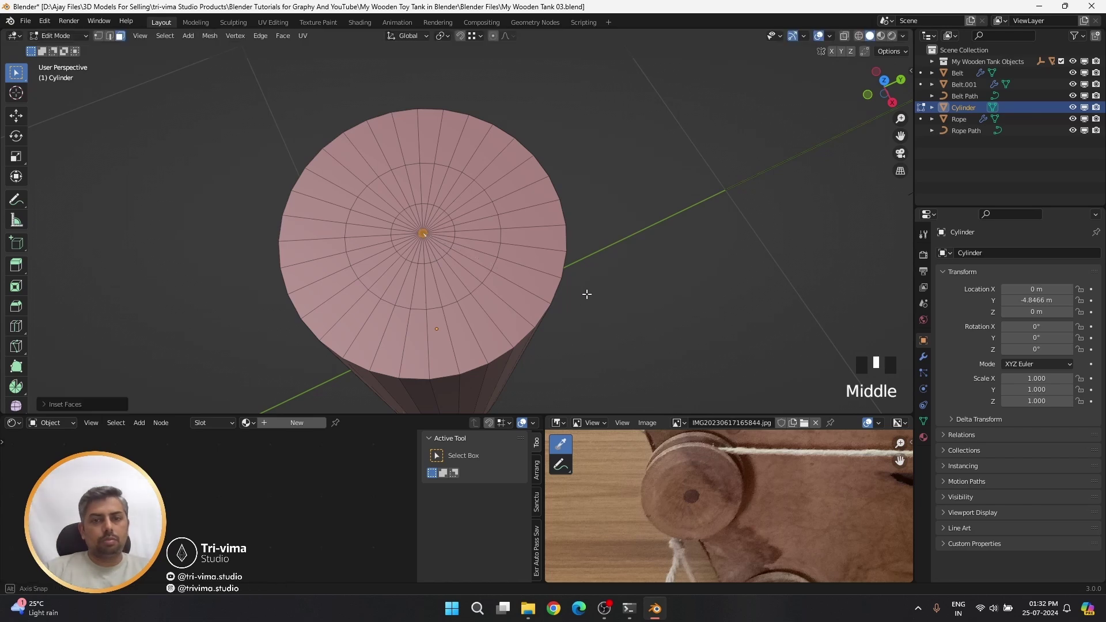
key("KP_Decimal")
key("s")
left_click(614, 281)
scroll(470, 202, "down", 13)
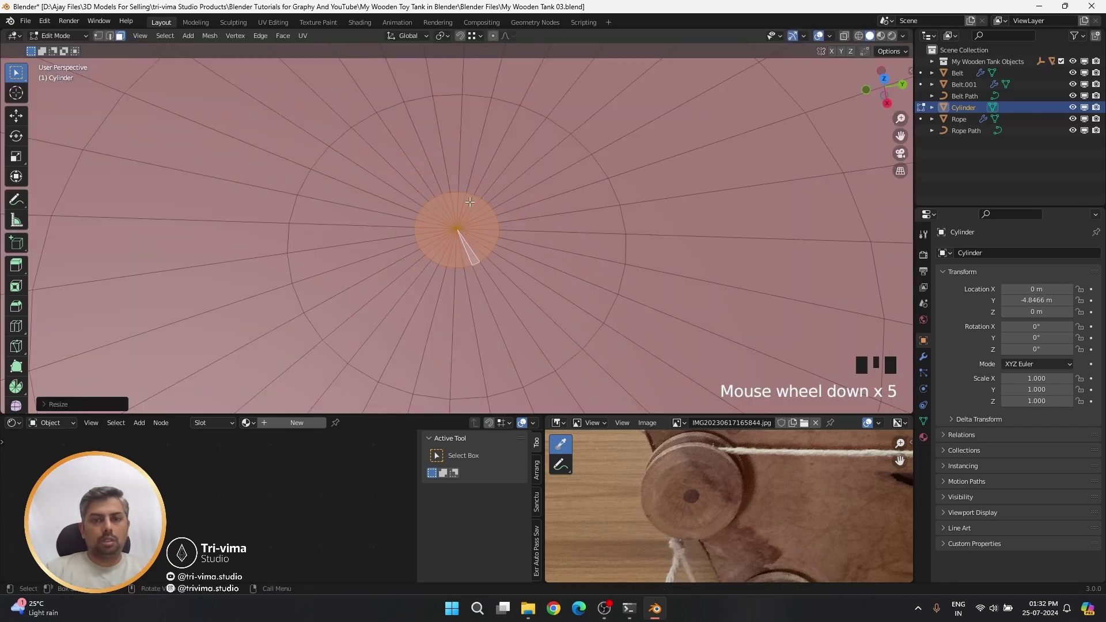
- Extrude the small central circle upward along Z into a thin rod and adjust the rod's height
key("KP_1")
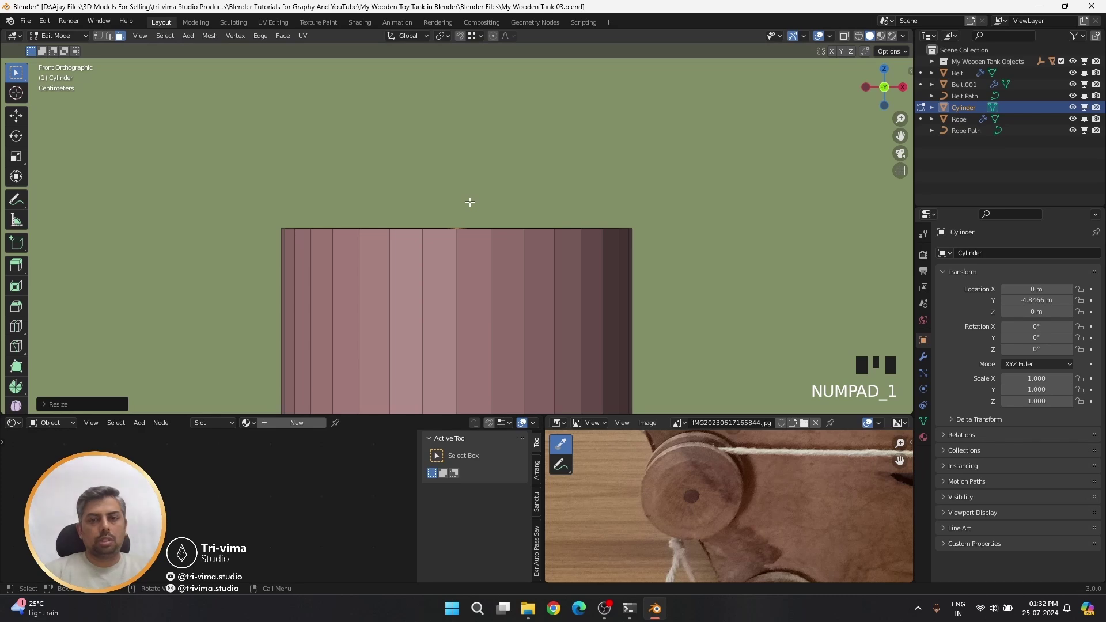
scroll(520, 213, "down", 12)
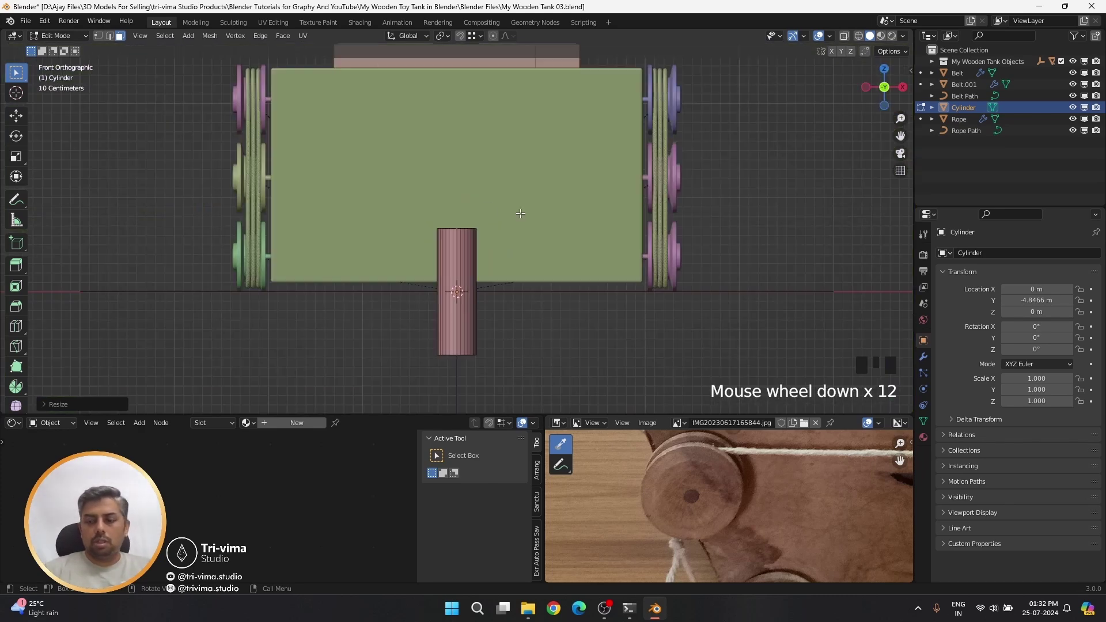
key("KP_3")
key("g")
key("z")
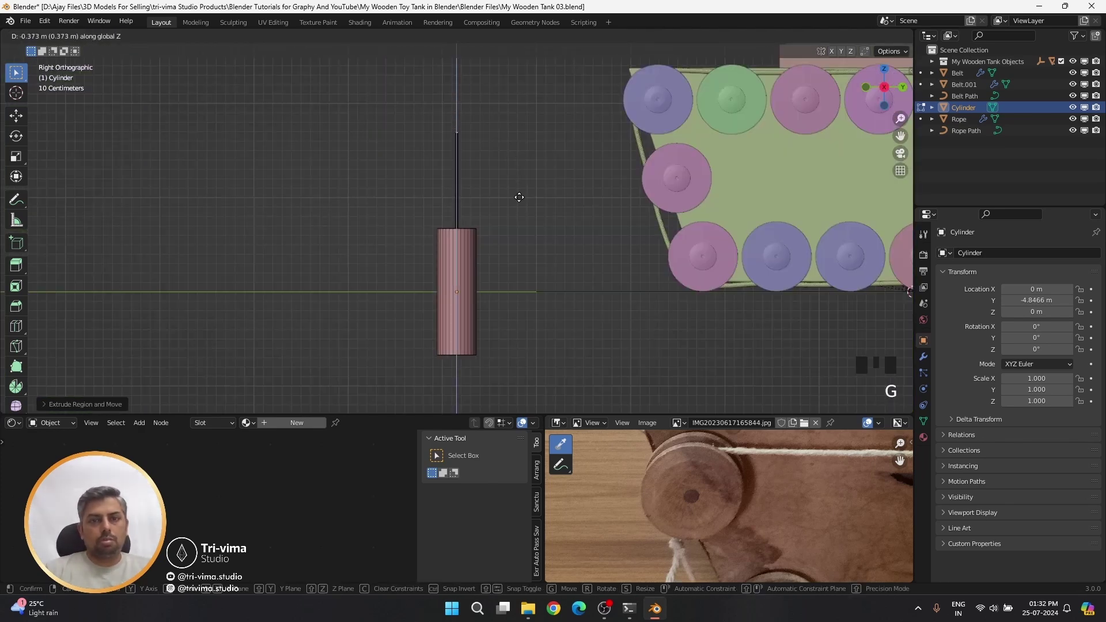
left_click(517, 202)
middle_click_drag(516, 202, 446, 210, "shift")
scroll(447, 210, "up", 3)
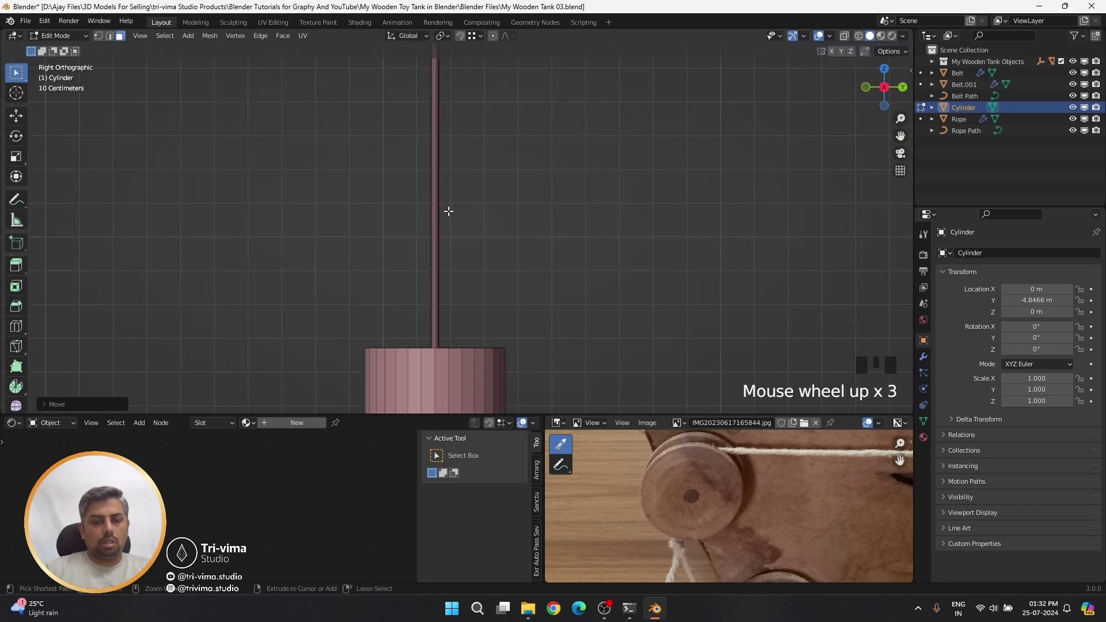
- Add three evenly spaced loop cuts along the thin rod and display the scene in wireframe shading
key("ctrl+r")
left_click(448, 211)
key("2")
key("z")
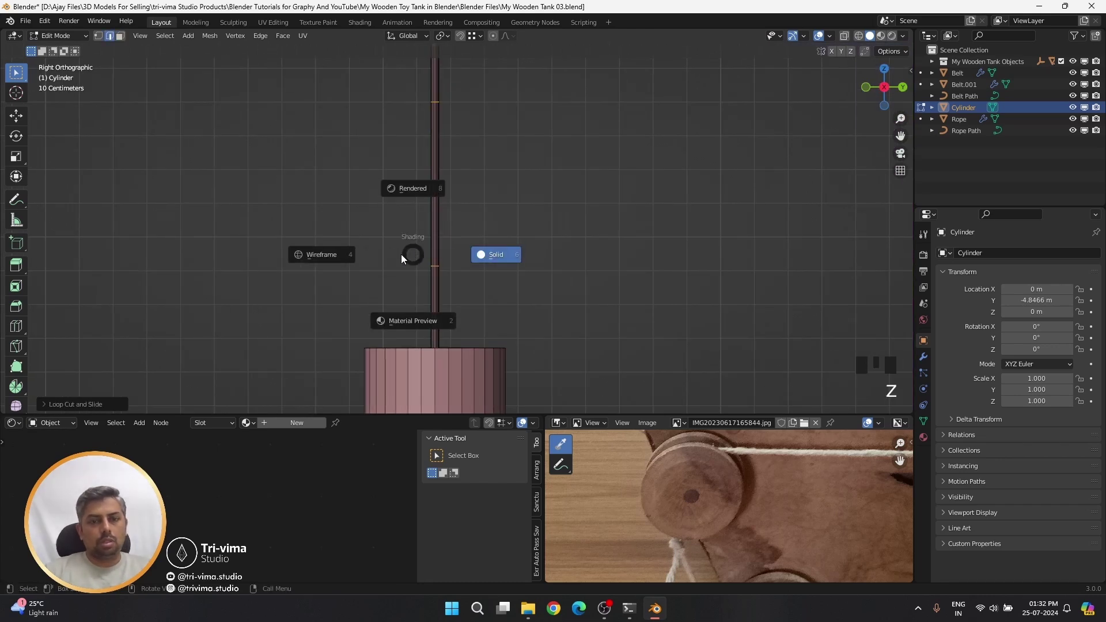
left_click(323, 255)
- Move the rod's edge loops and tip sideways so the rod bends like a curved fuse
left_click_drag(394, 254, 448, 285)
key("g")
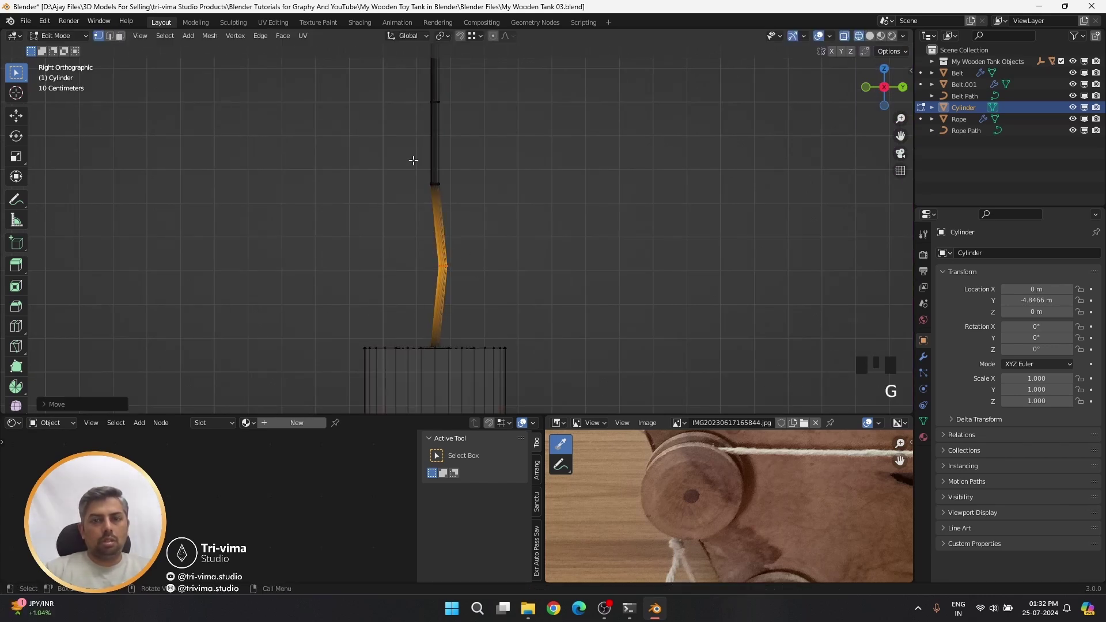
left_click(413, 161)
key("g")
left_click(420, 115)
key("g")
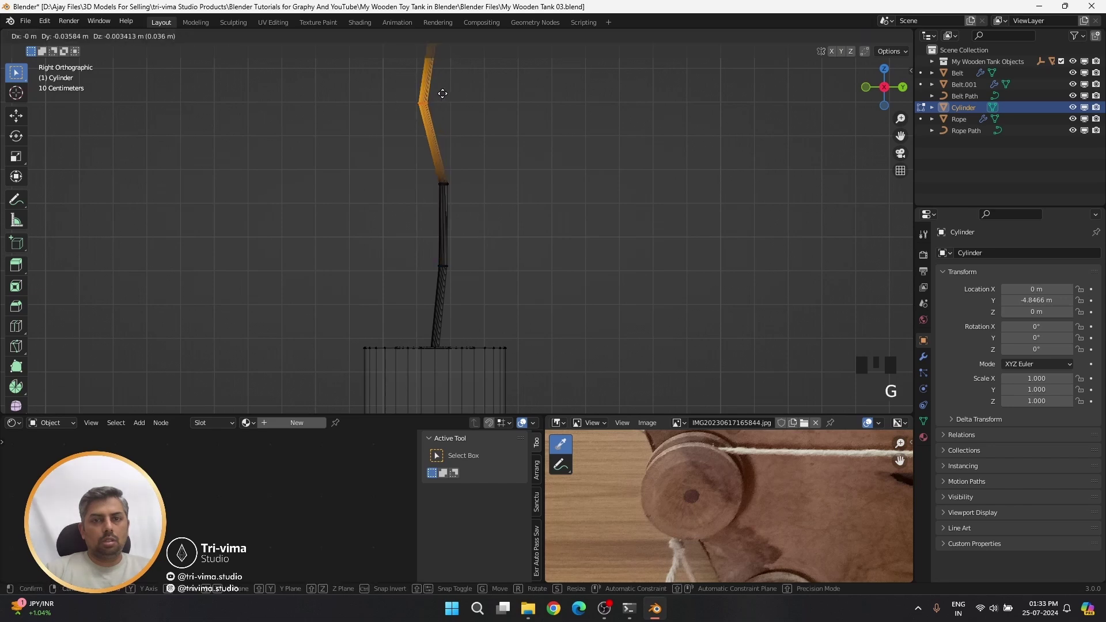
middle_click_drag(479, 118, 441, 217, "shift")
left_click(458, 104)
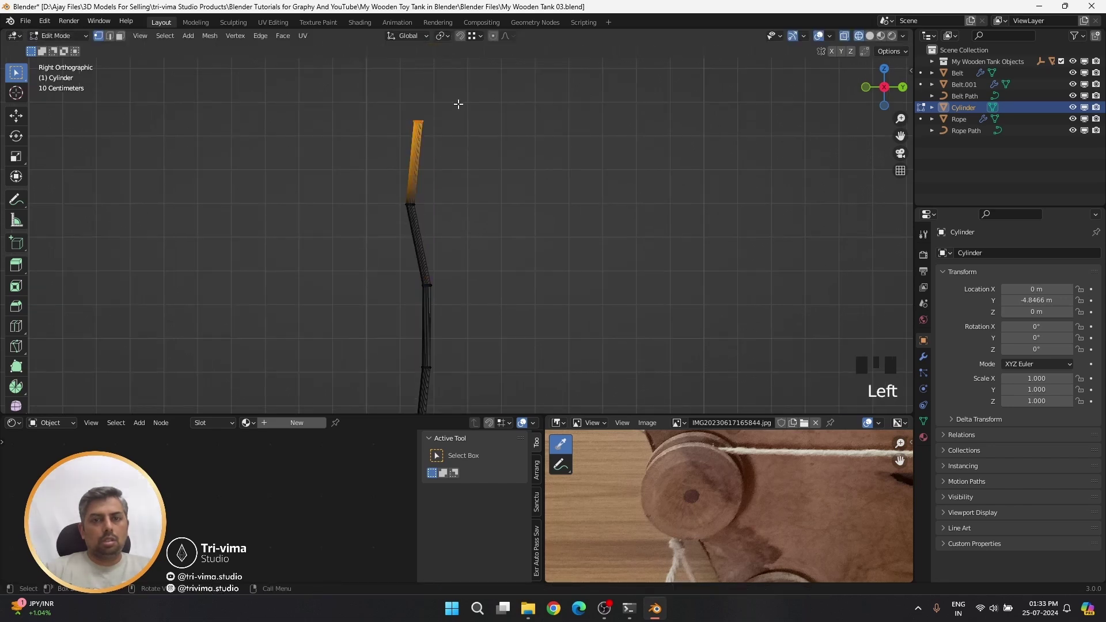
key("g")
left_click(453, 167)
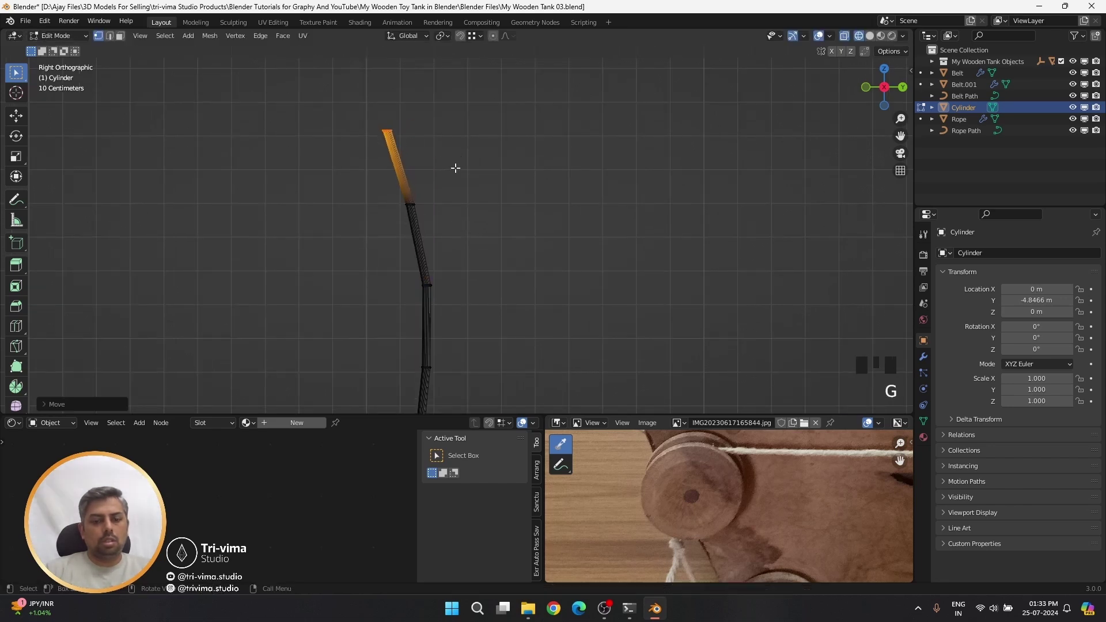
- Rotate the rod's upper loop and tip to follow the bend, and nudge the tip further outward
key("r")
left_click(440, 193)
left_click(439, 223, "ctrl")
key("r")
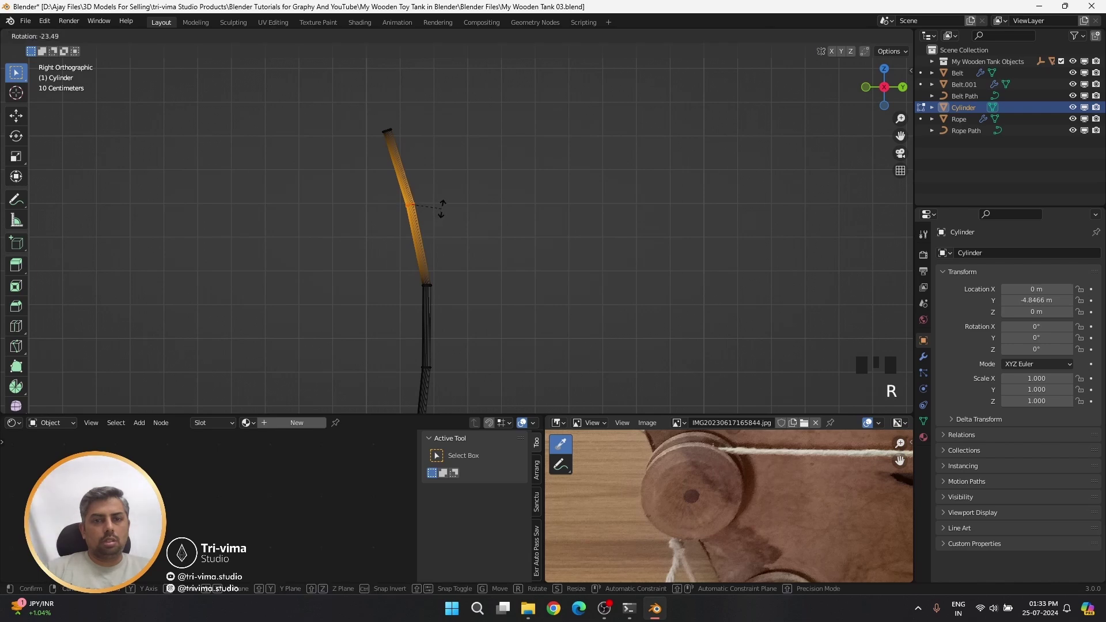
left_click(435, 245)
left_click_drag(407, 357, 484, 371)
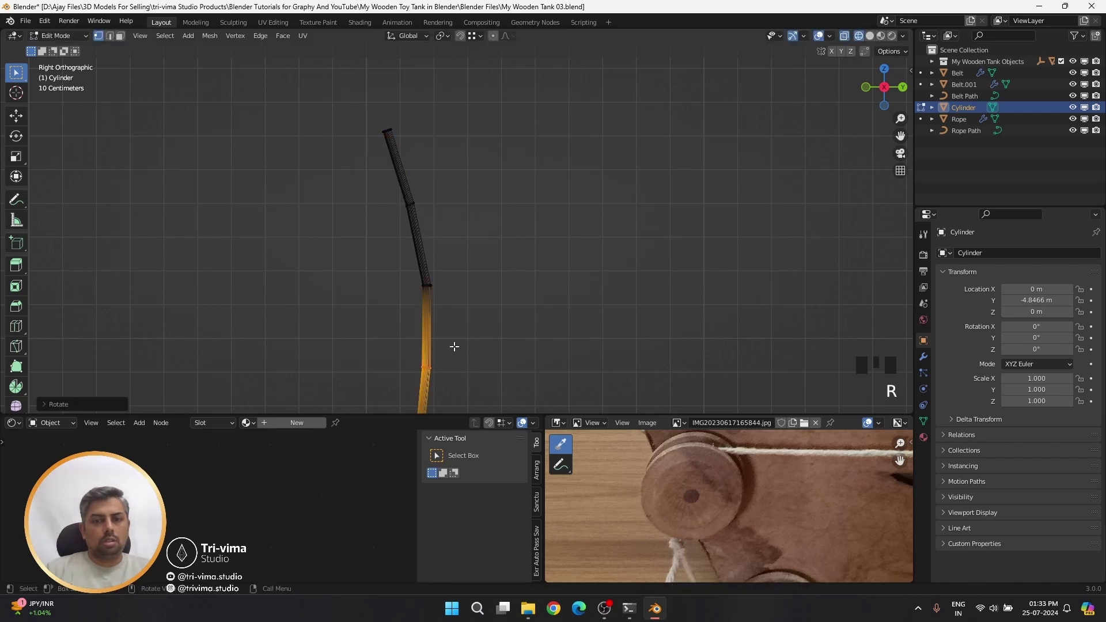
left_click_drag(410, 306, 476, 268)
left_click_drag(338, 149, 411, 117)
key("r")
left_click(402, 127)
key("r")
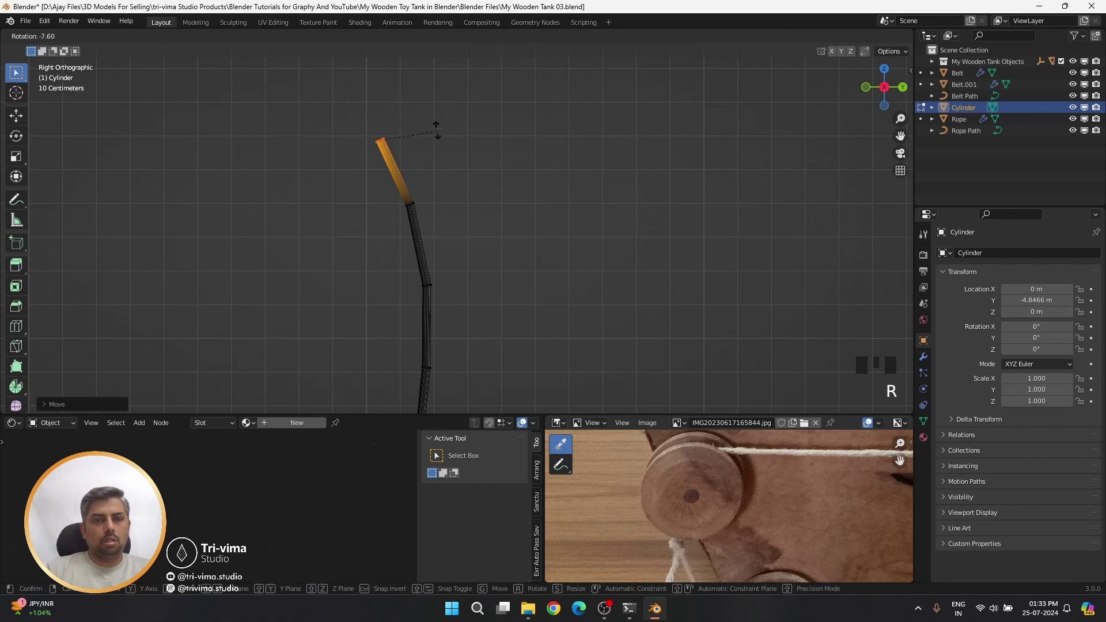
left_click(430, 122)
- Add three evenly spaced loop cuts around the body of the cylinder
scroll(469, 150, "down", 4)
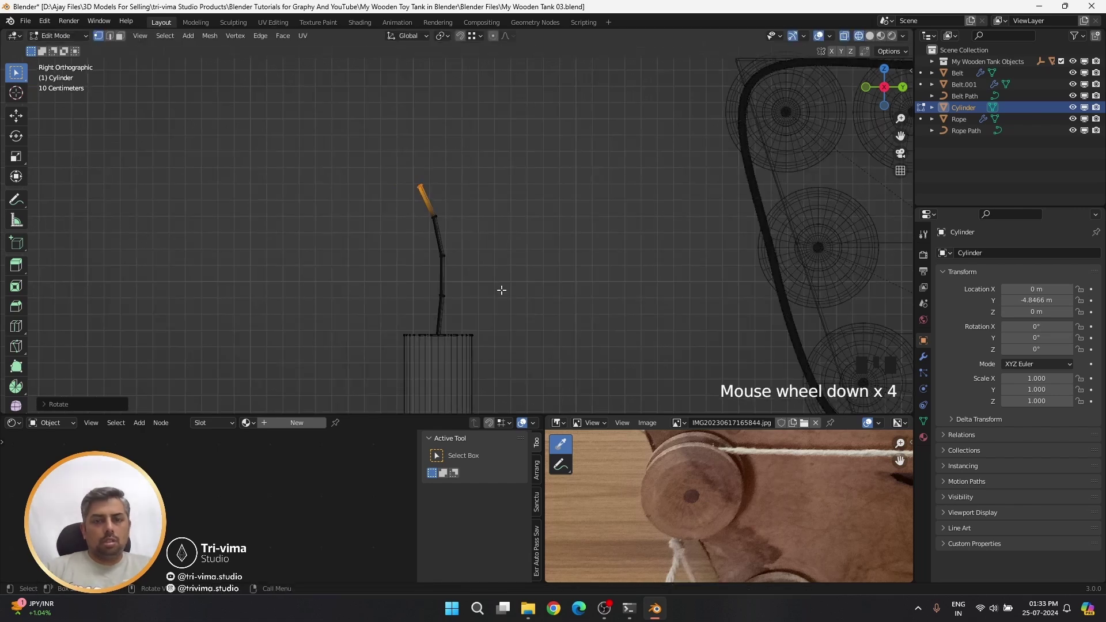
middle_click_drag(501, 291, 468, 121, "shift")
key("ctrl+r")
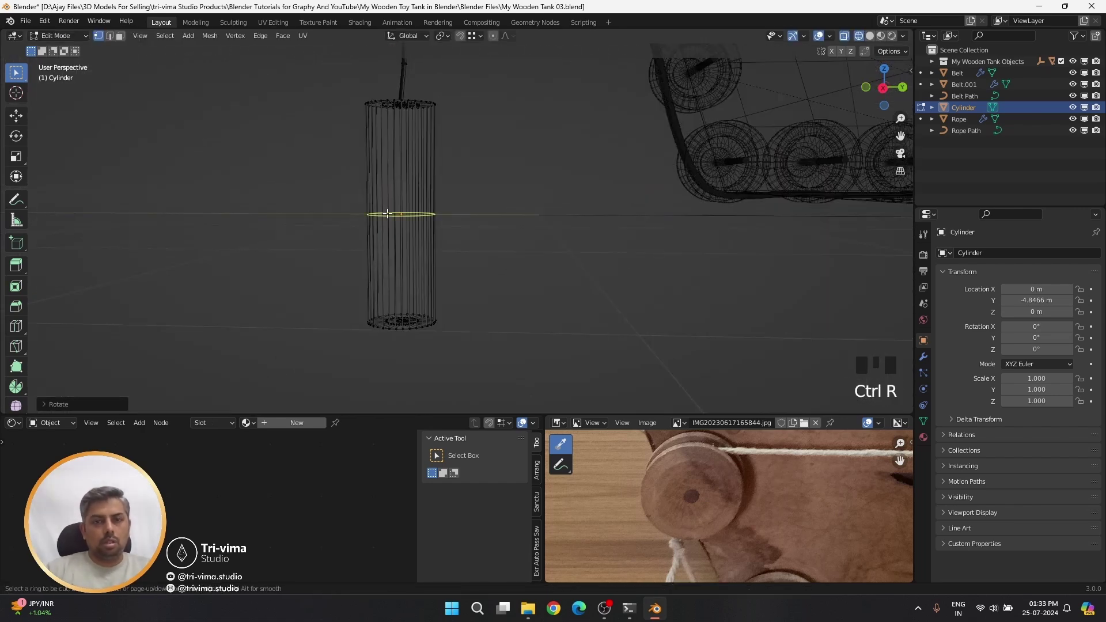
scroll(387, 214, "up", 2)
left_click(387, 213)
middle_click_drag(387, 213, 474, 219)
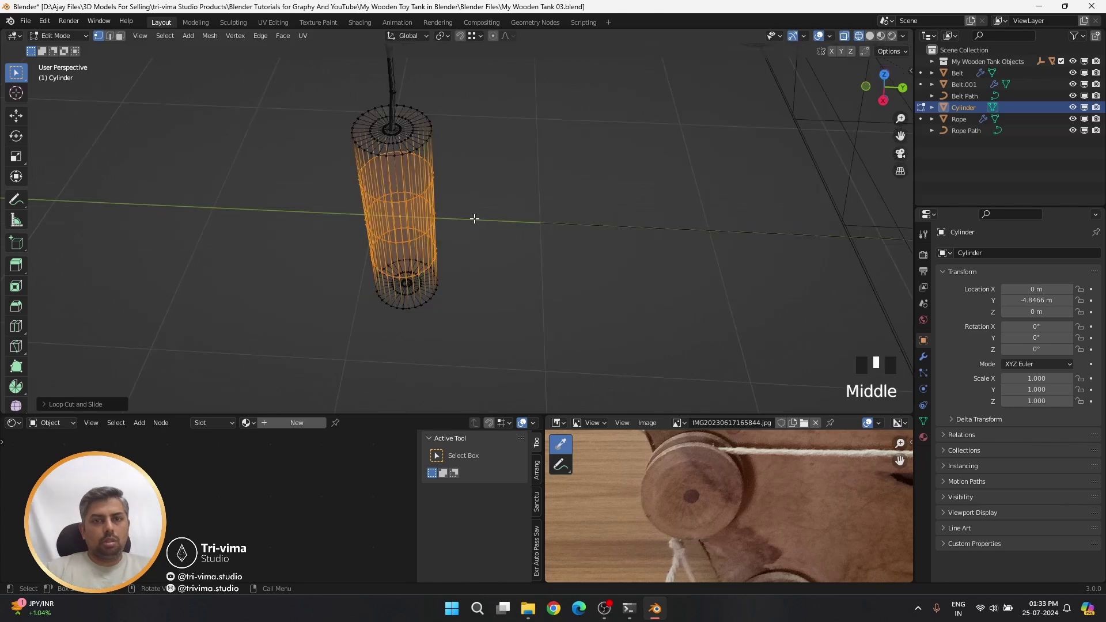
- Add the cylinder's top and bottom outer rims to the selection and scale it in X and Y to about 0.78
left_click(396, 156, "alt+shift")
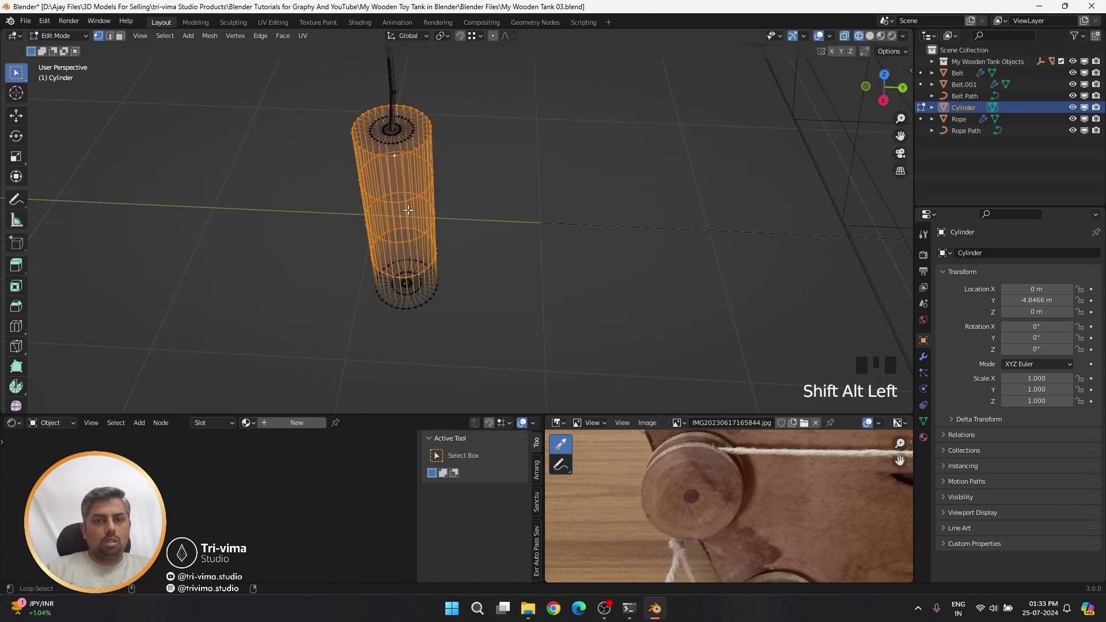
left_click(411, 308, "alt+shift")
key("s")
key("shift+z")
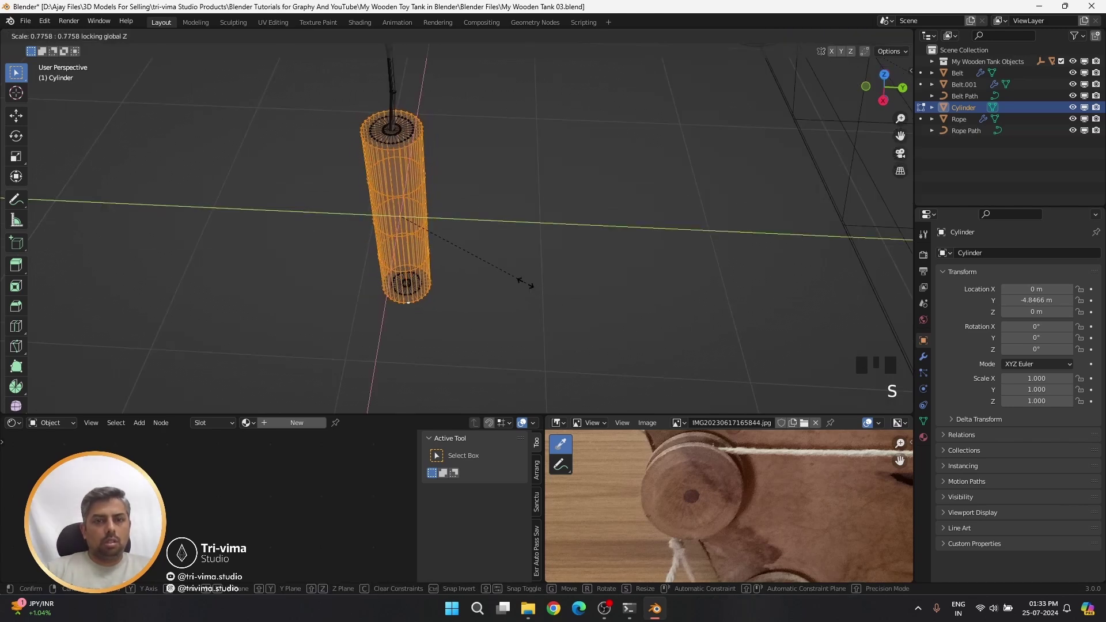
left_click(525, 283)
- Return to Object Mode and move the cylinder near the gun barrel's tip, to about Y -3.95 m, Z 3.58 m
key("Tab")
scroll(502, 266, "down", 5)
key("KP_3")
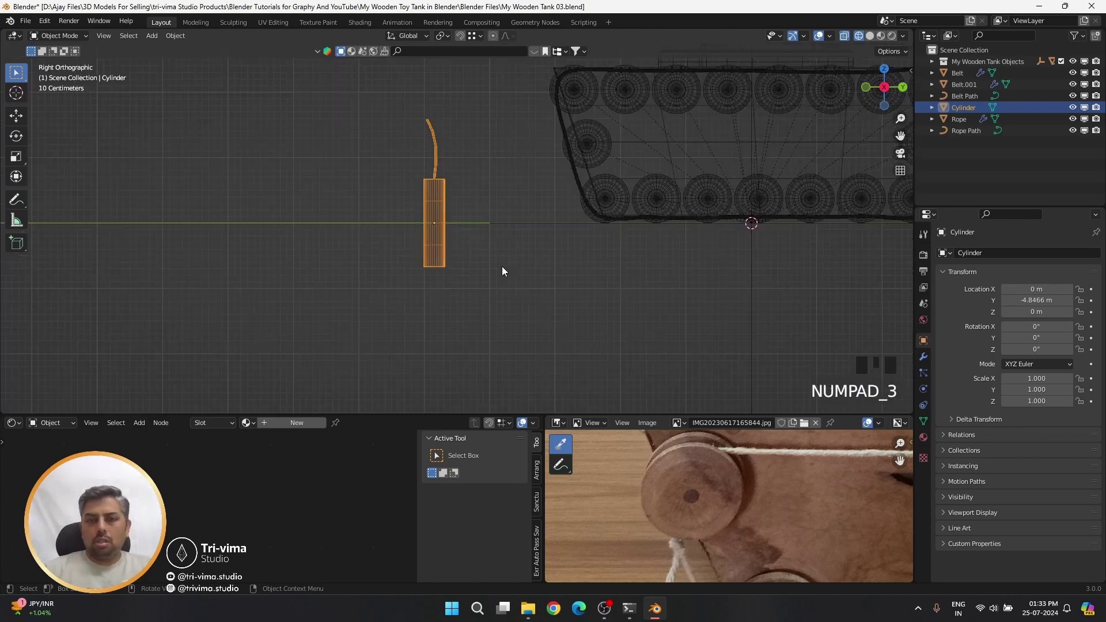
key("g")
left_click(559, 399)
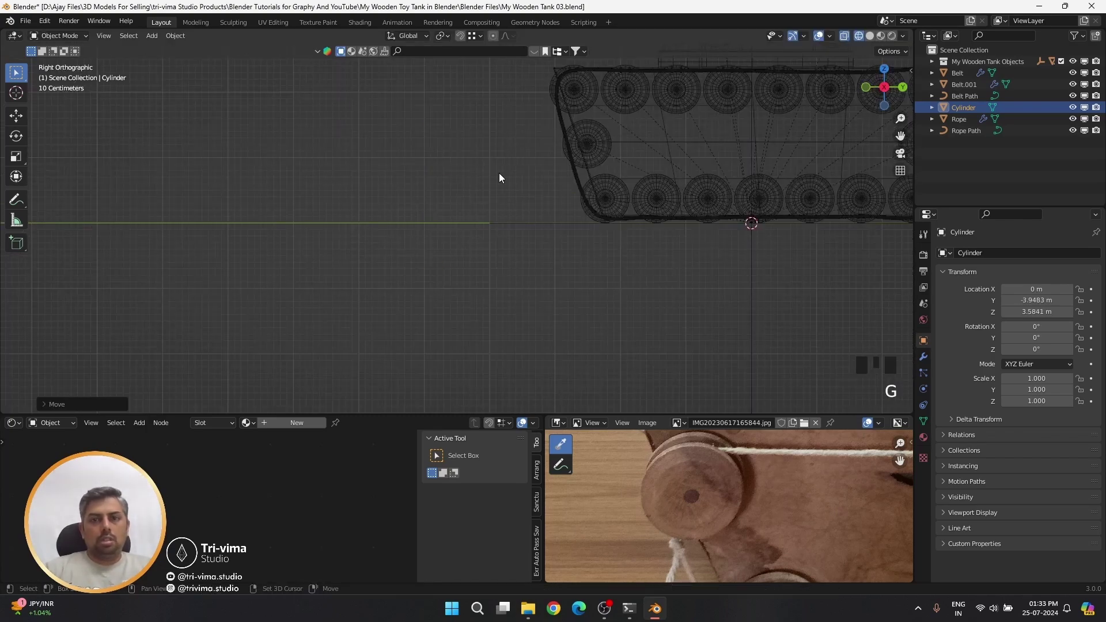
middle_click_drag(499, 173, 434, 73, "shift")
scroll(406, 271, "up", 6)
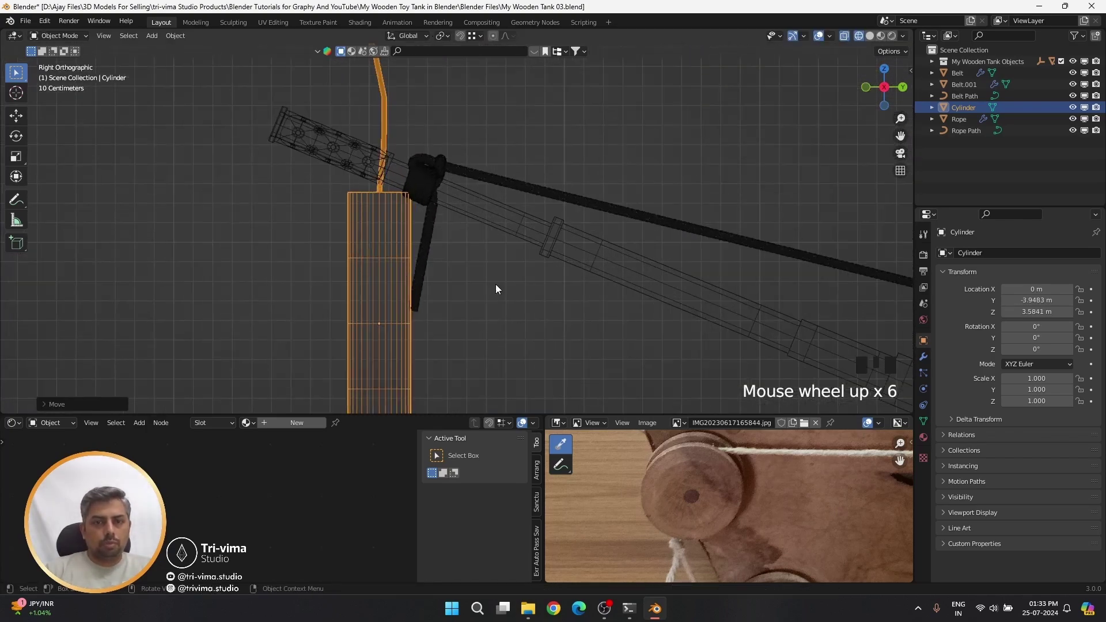
- Copy the Firing Nozzle's rotation onto the cylinder
left_click(330, 151, "shift")
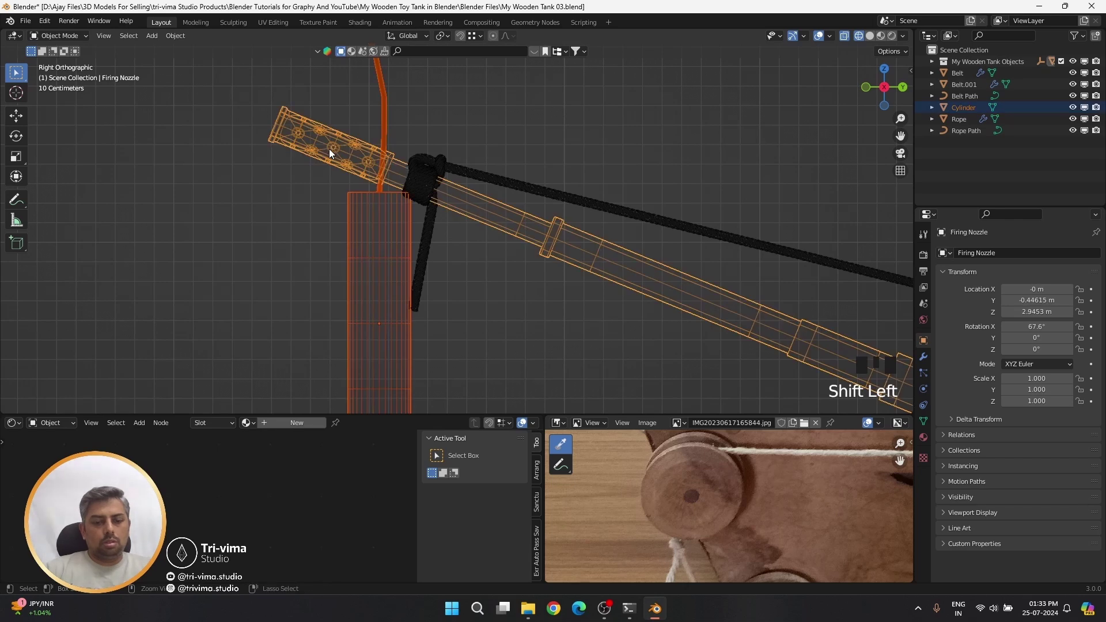
key("ctrl+c")
left_click(315, 161)
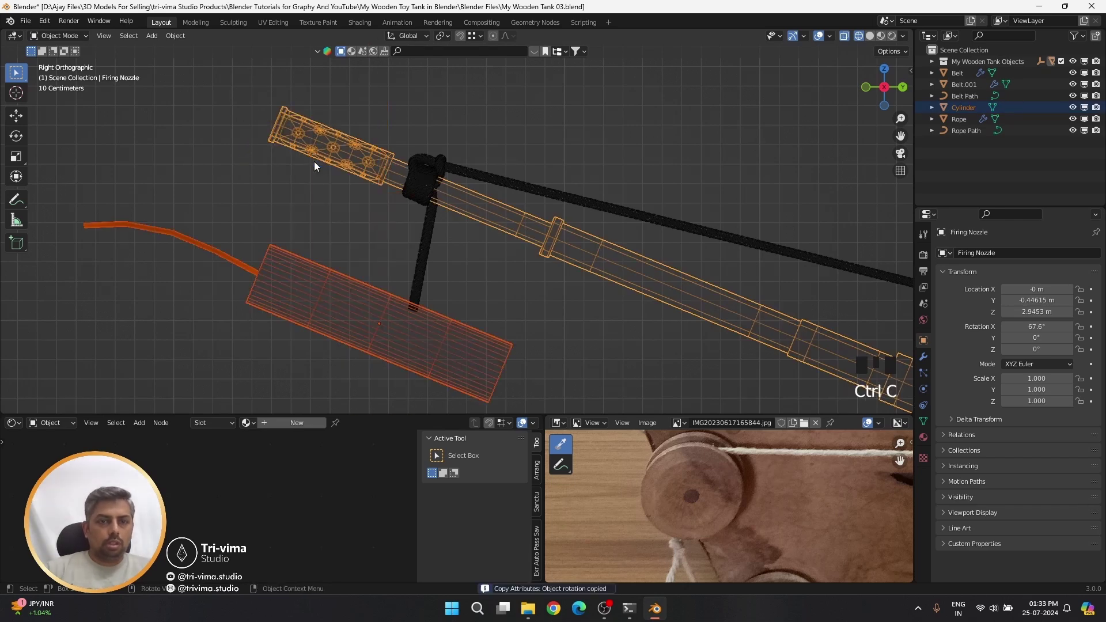
- Move only the cylinder over the perforated end of the nozzle, to about Y -4.18 m, Z 4.50 m
left_click(322, 263)
key("h")
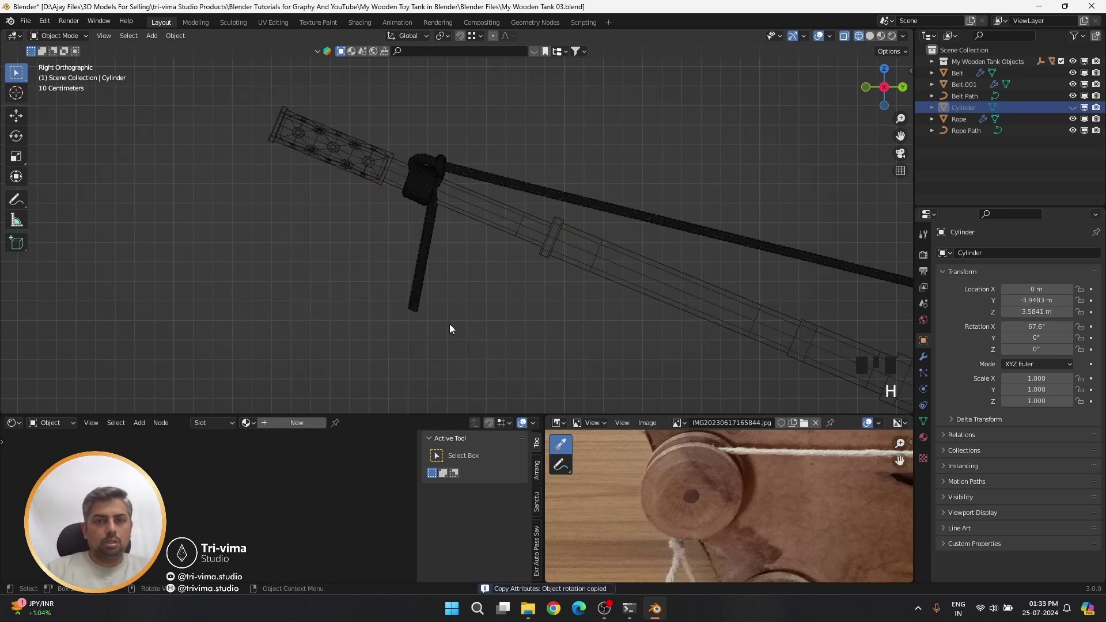
key("ctrl+z")
key("g")
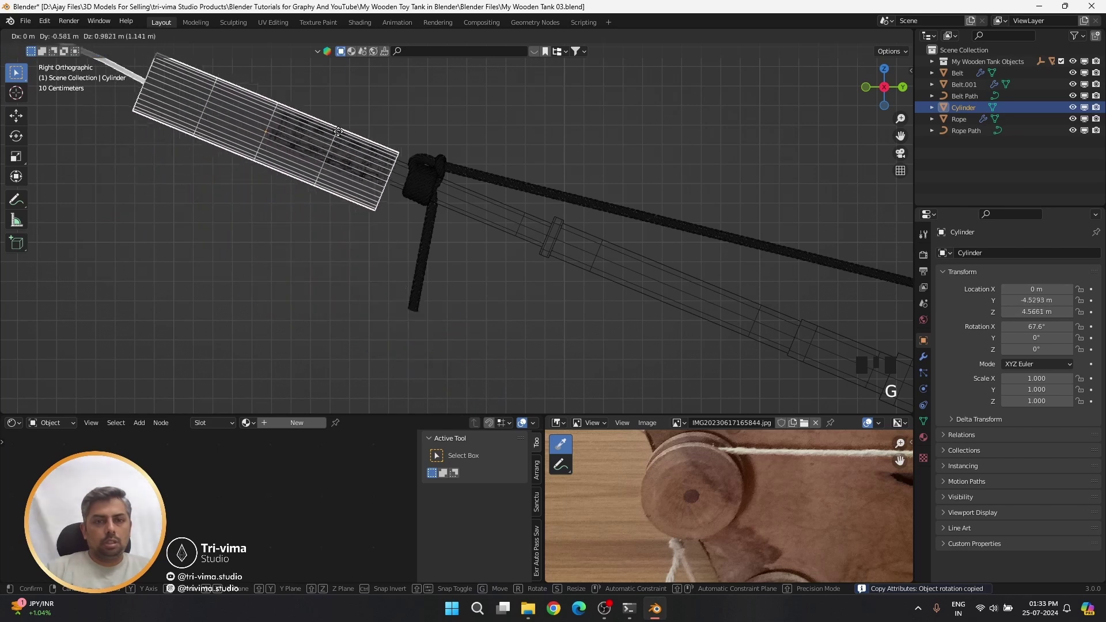
left_click(406, 151)
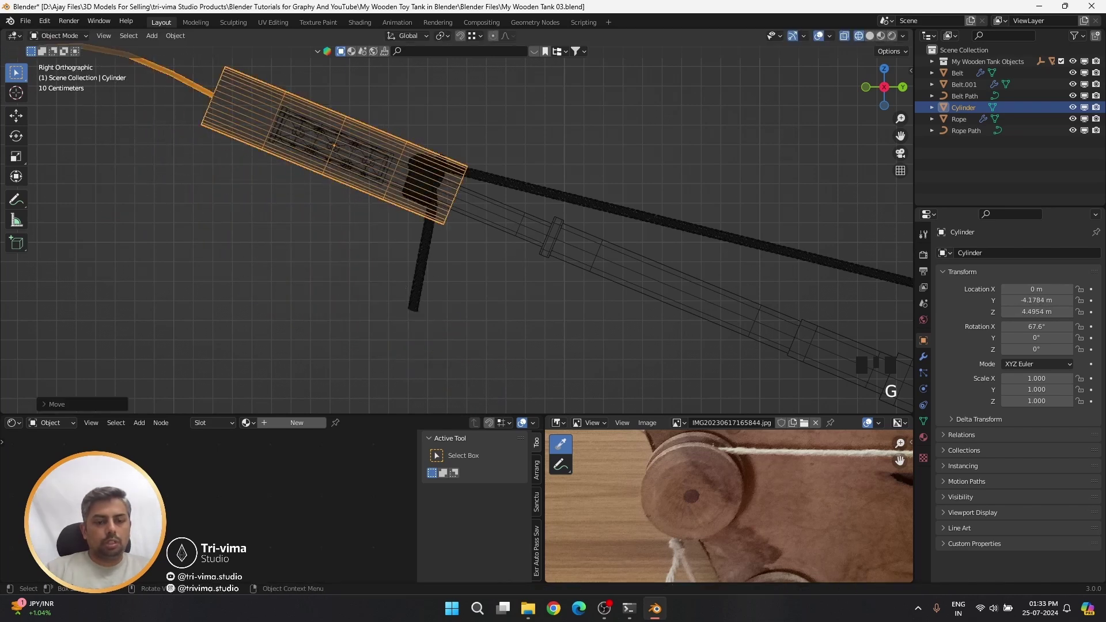
- Scale the cylinder to 0.332 and shift it toward the nozzle's muzzle, to about Y -4.34 m, Z 4.55 m
key("s")
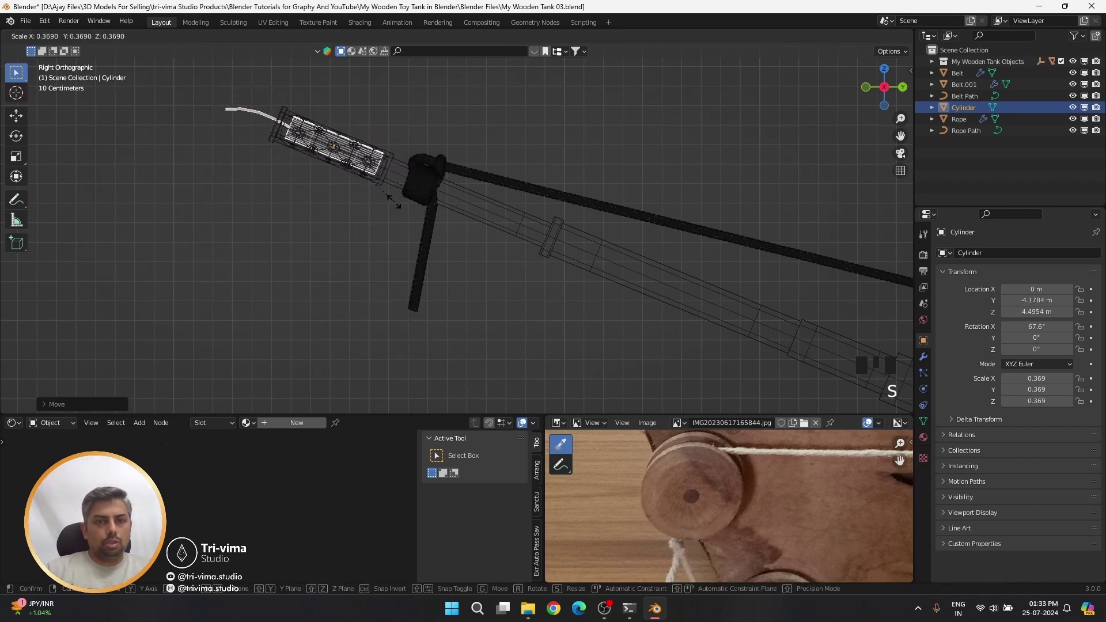
left_click(316, 170)
scroll(427, 241, "up", 2)
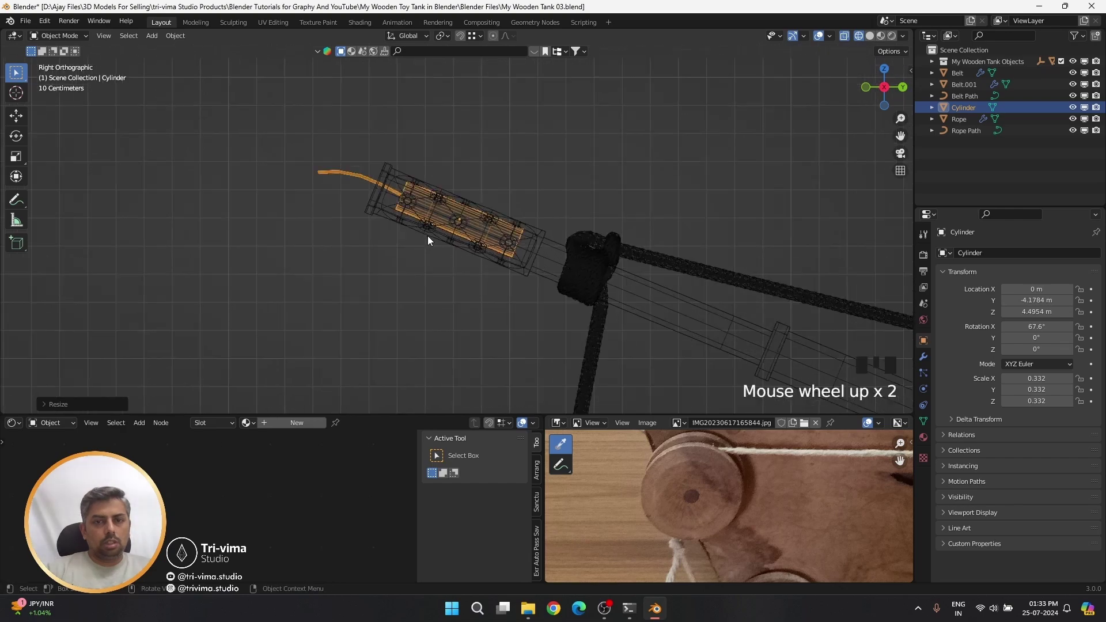
scroll(427, 241, "up", 5)
key("g")
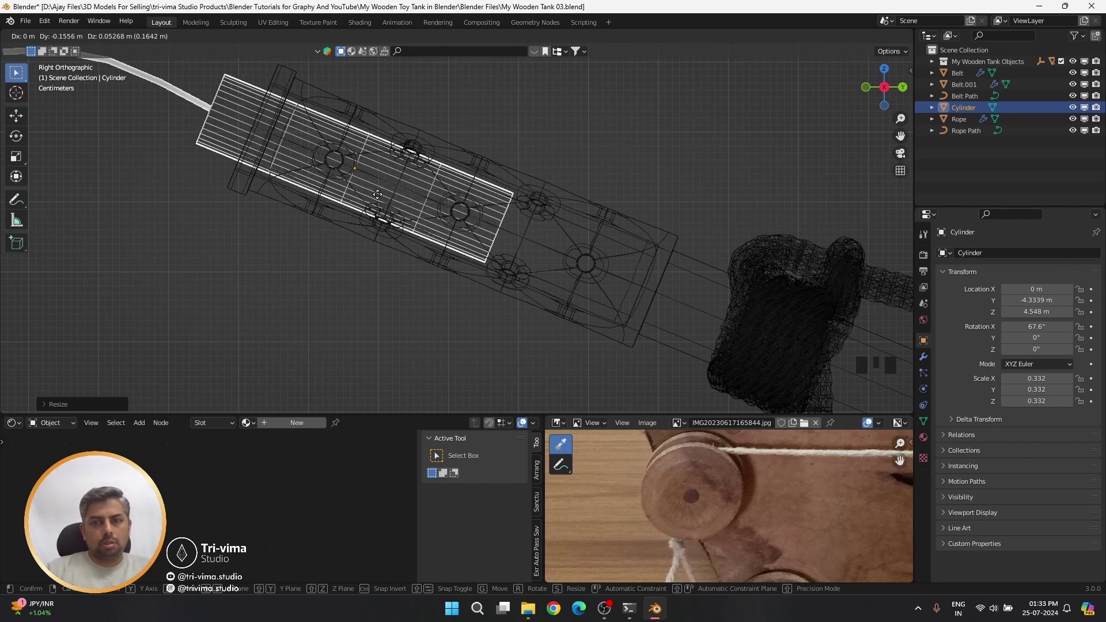
left_click(494, 214)
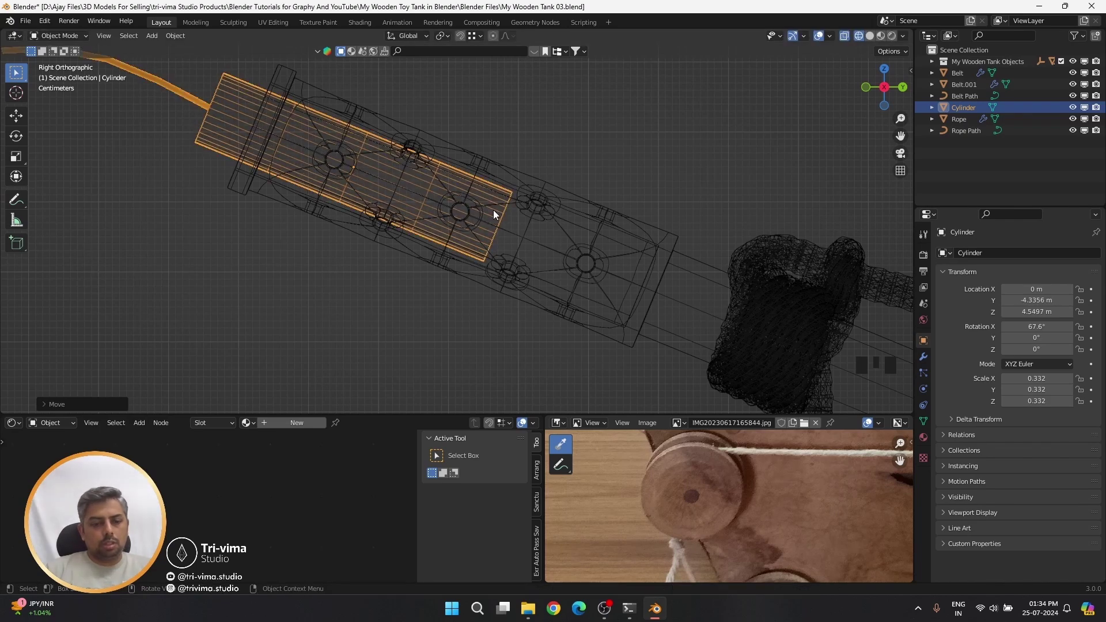
- Scale the cylinder to 0.375 and extend its inner end along its local Z axis to near the rear of the nozzle's perforated section
key("s")
left_click(509, 221)
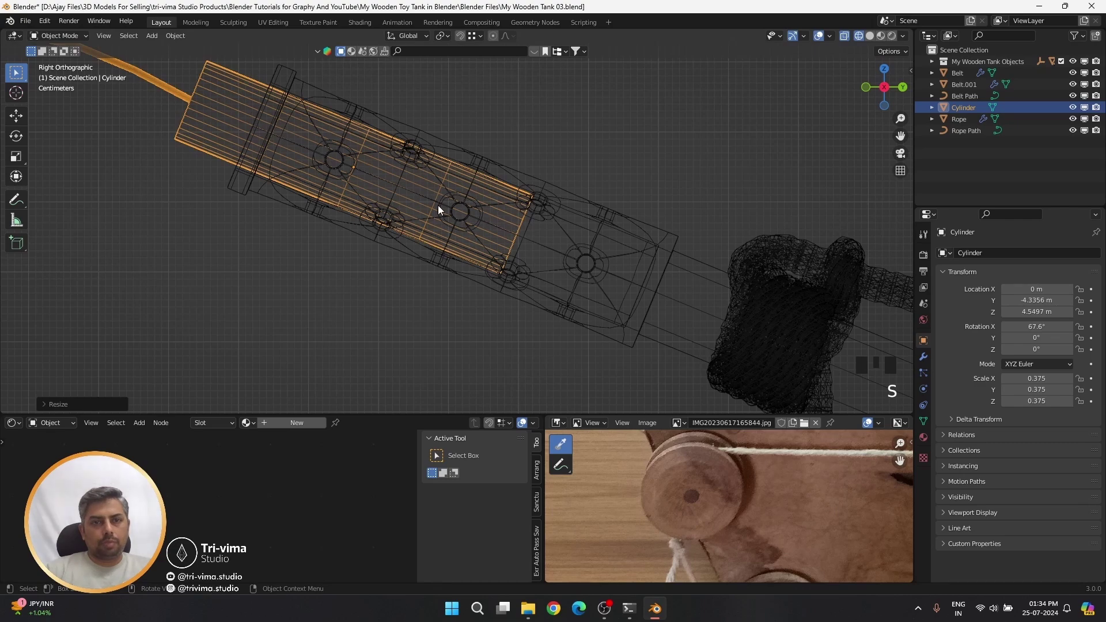
key("Tab")
left_click_drag(389, 314, 520, 198)
left_click(603, 97)
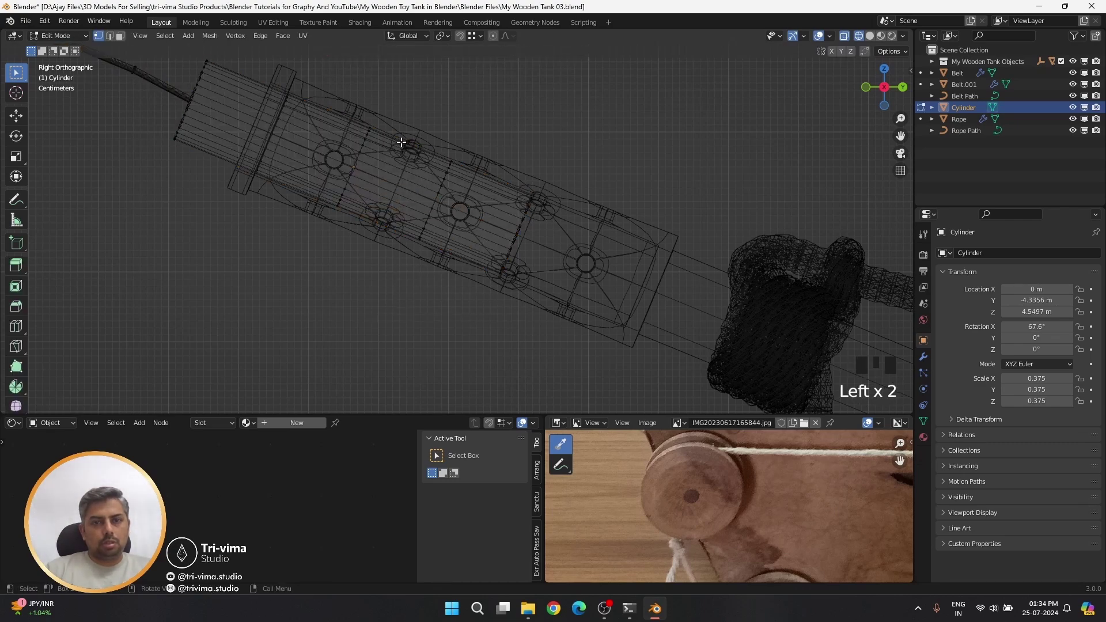
left_click_drag(395, 296, 592, 128)
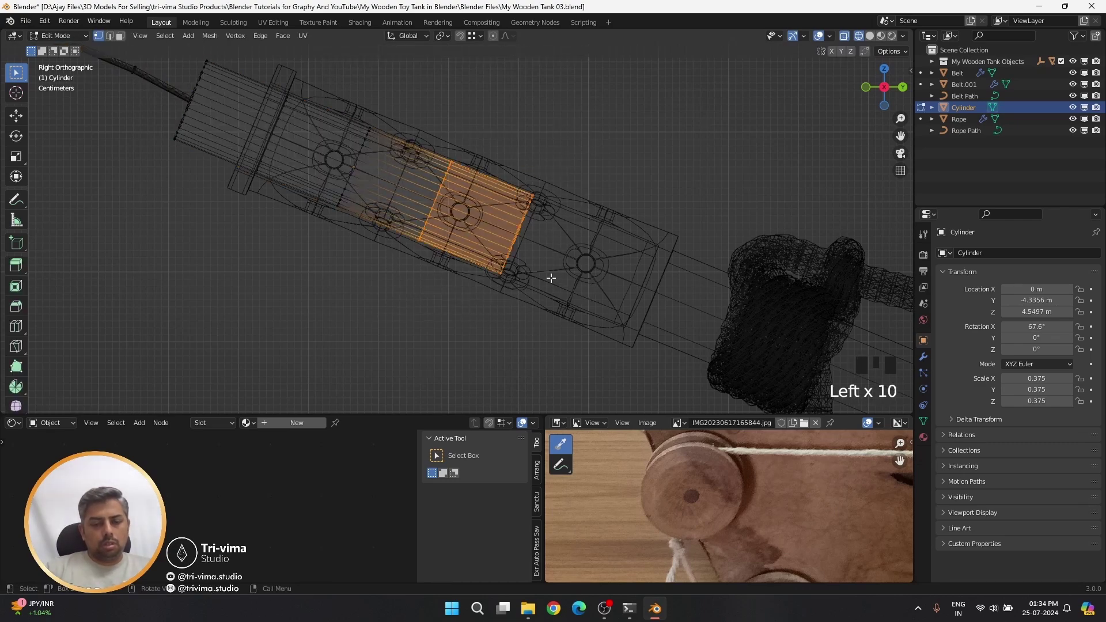
key("g")
key("z")
key("z")
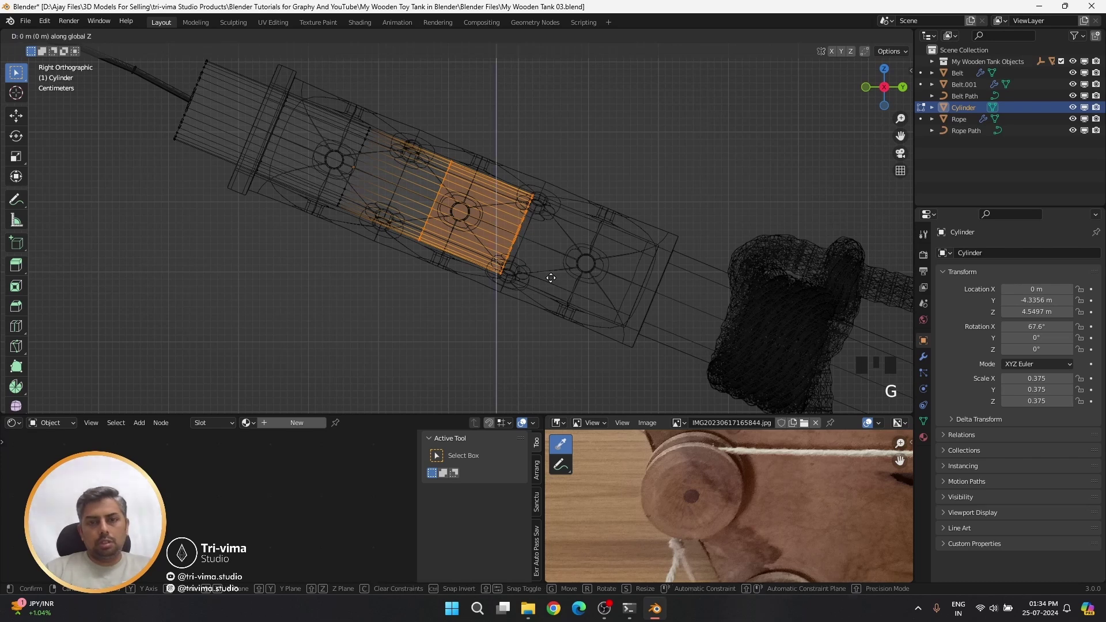
left_click(667, 328)
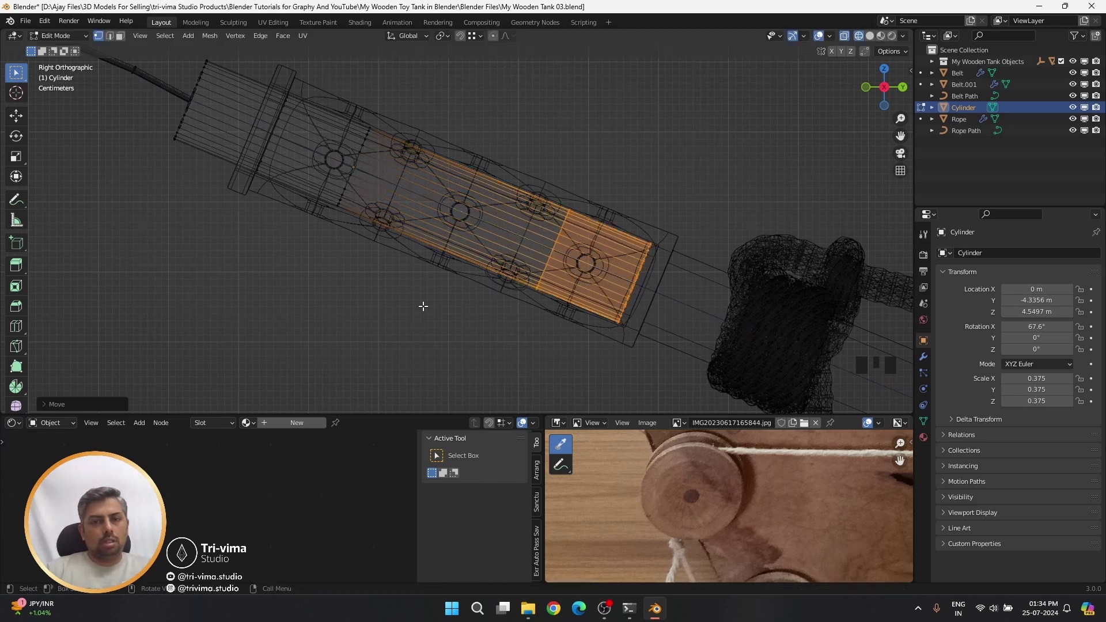
- Add two evenly spaced loop cuts across the stretched middle section of the cylinder
key("ctrl+r")
scroll(438, 252, "up", 1)
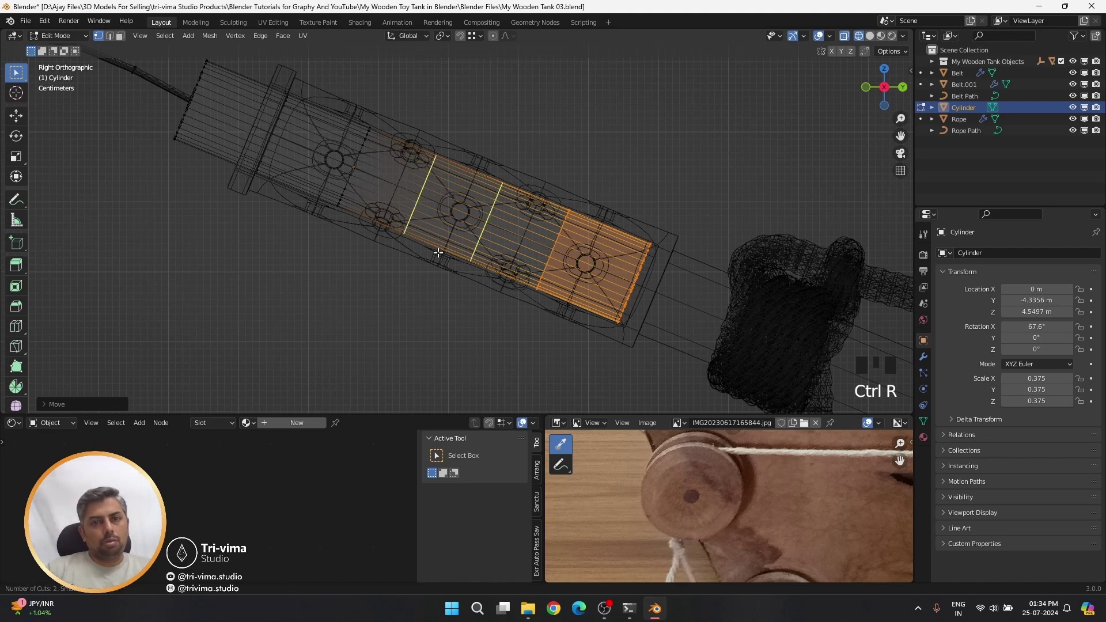
left_click(438, 252)
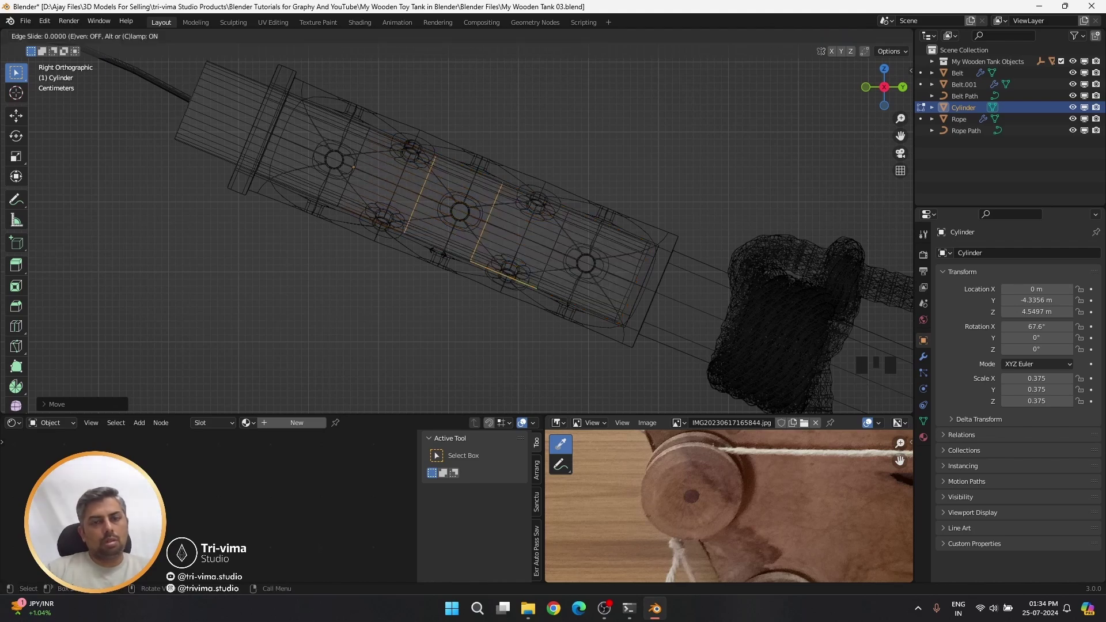
right_click(437, 253)
key("ctrl+r")
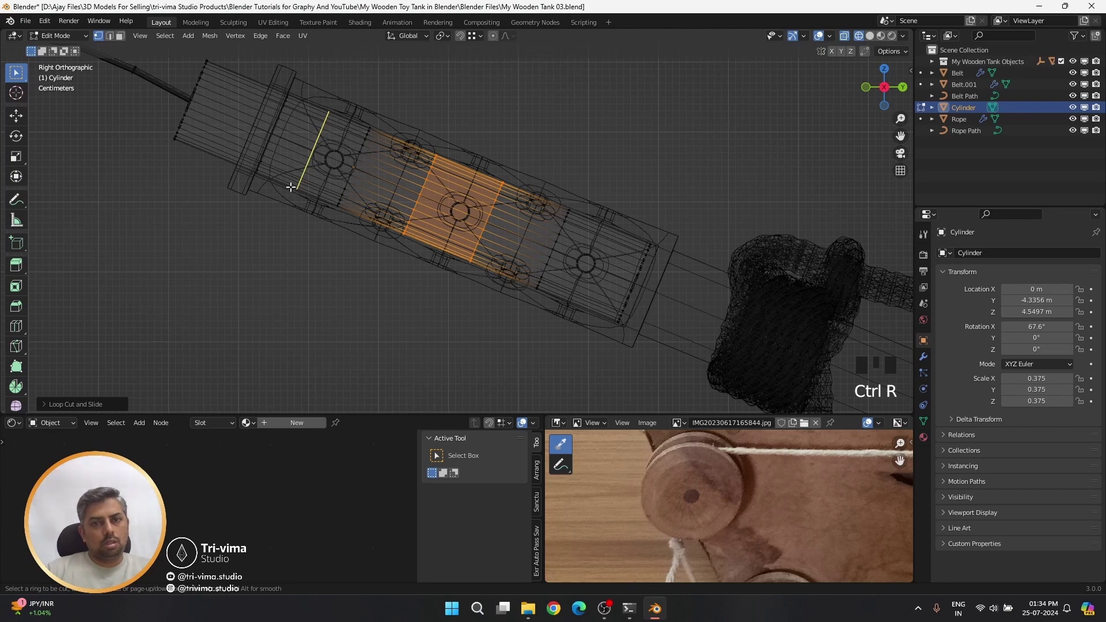
right_click(279, 179)
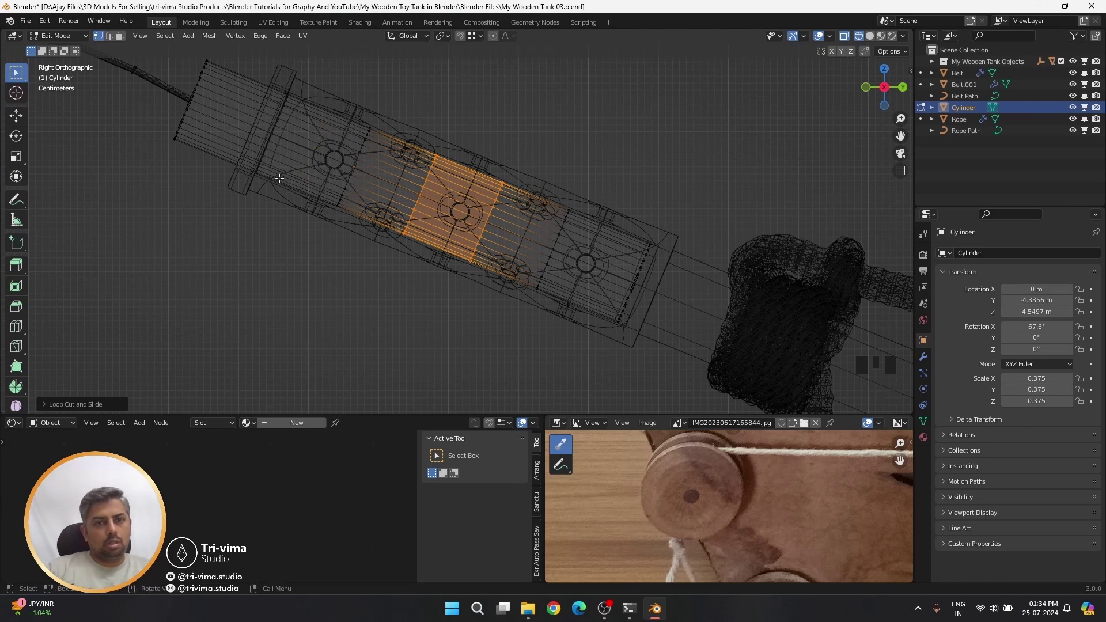
left_click(290, 268)
- Bevel the cylinder's front rim, on the end carrying the fuse rod, and return to Object Mode
key("Tab")
middle_click_drag(290, 268, 321, 216)
scroll(322, 216, "down", 4)
scroll(320, 198, "up", 4)
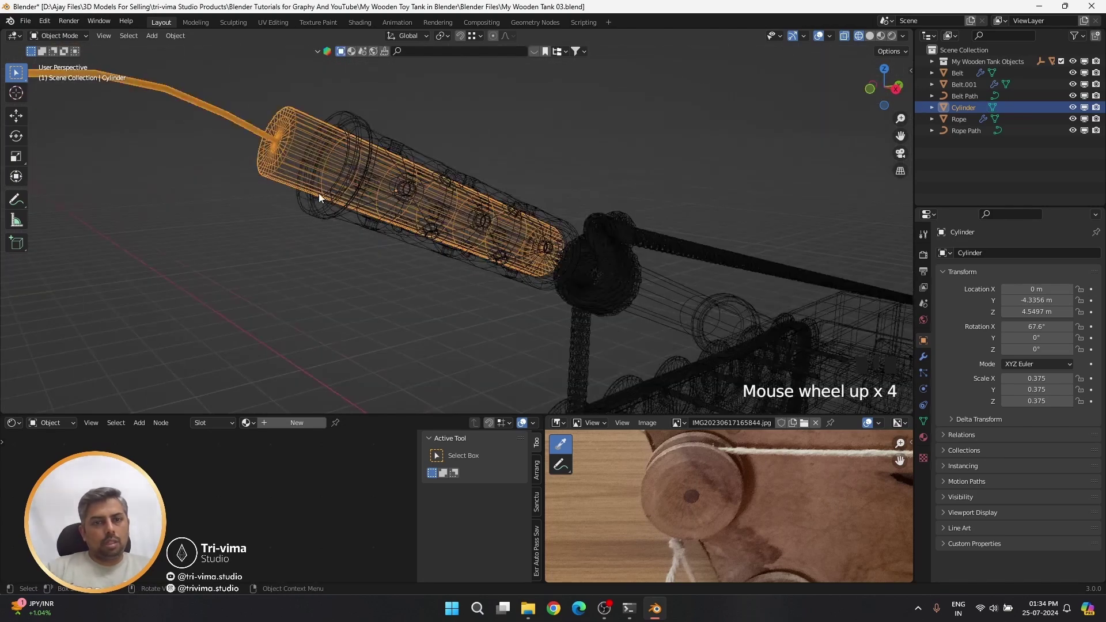
scroll(320, 198, "up", 1)
key("shift+z")
key("Tab")
left_click(242, 172, "alt+shift")
key("2")
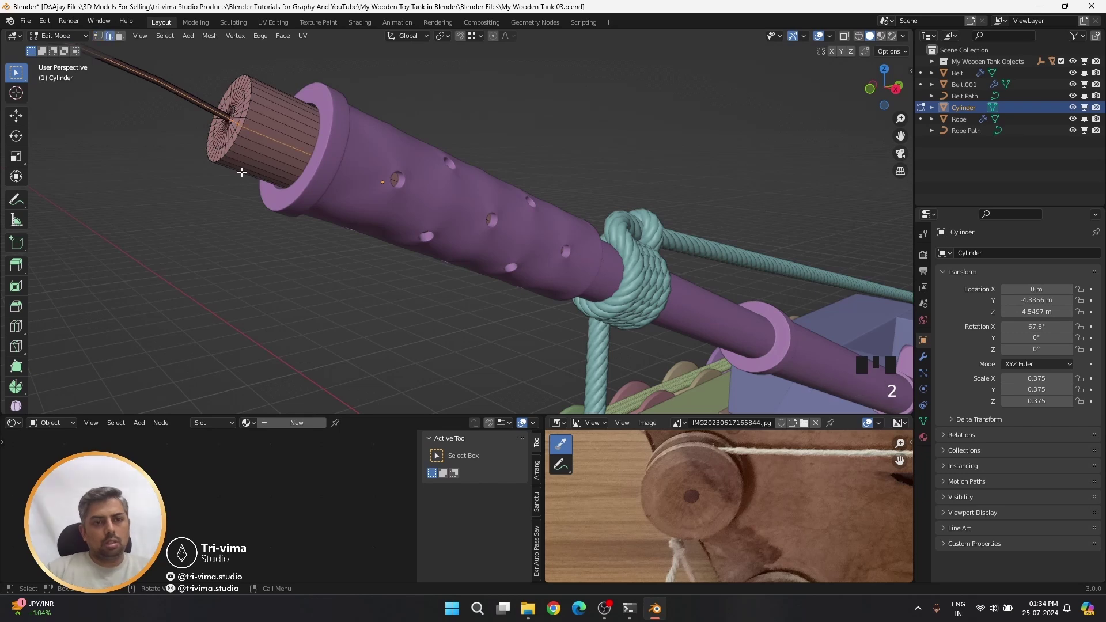
left_click(241, 171, "alt")
key("ctrl+b")
left_click(314, 228)
key("Tab")
- Isolate the cylinder by hiding all other objects and bevel its rear rim
key("shift+h")
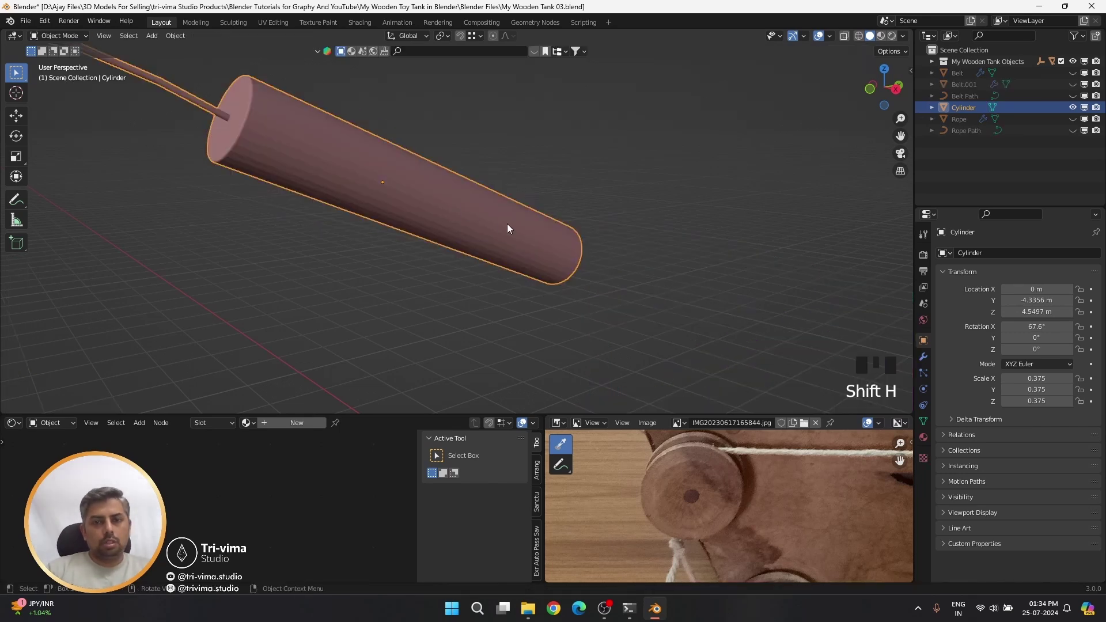
middle_click_drag(507, 227, 361, 203)
key("Tab")
left_click(489, 240)
left_click(580, 264, "alt+shift")
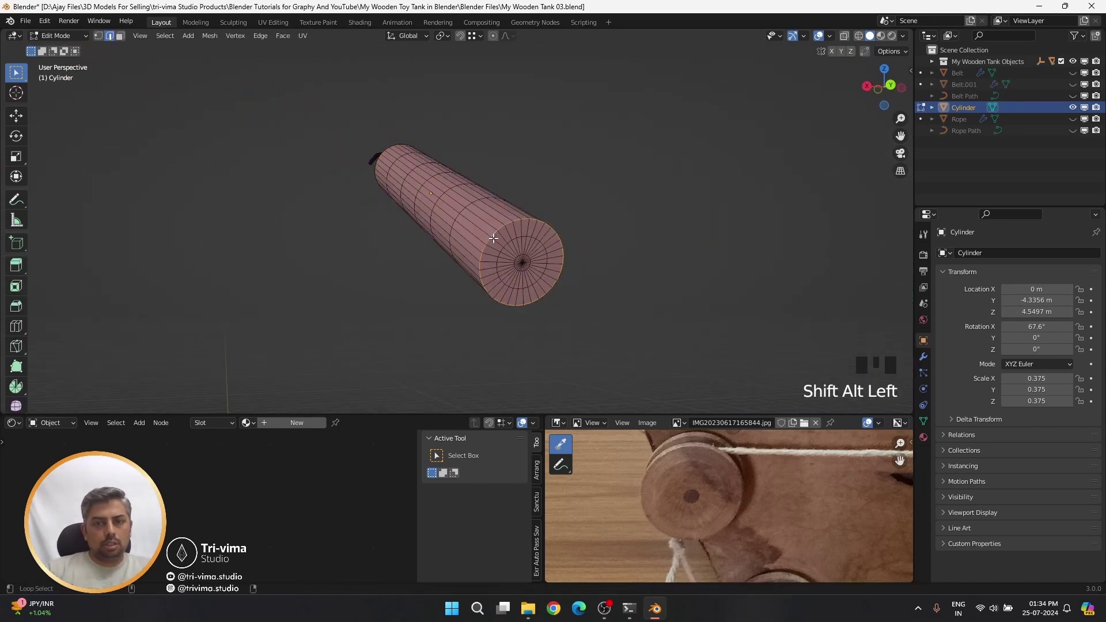
key("ctrl+b")
left_click(588, 269)
- Bevel the rim at the free tip of the fuse rod with 2 segments
middle_click_drag(311, 265, 474, 316)
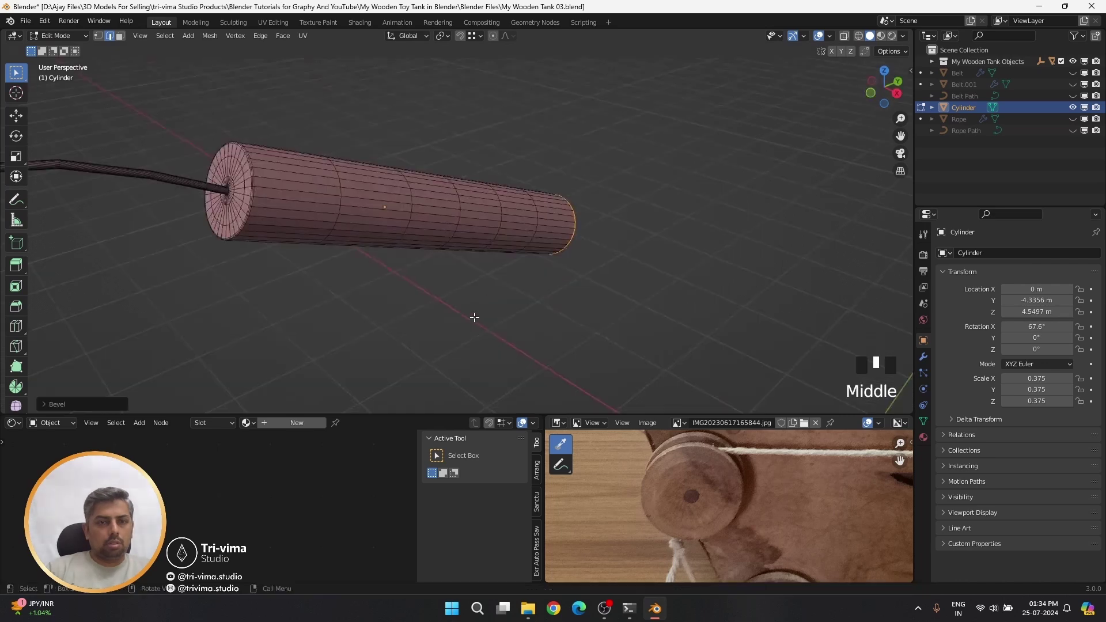
middle_click_drag(230, 233, 576, 252, "shift")
scroll(547, 242, "up", 7)
left_click(436, 117, "alt+shift")
key("ctrl+b")
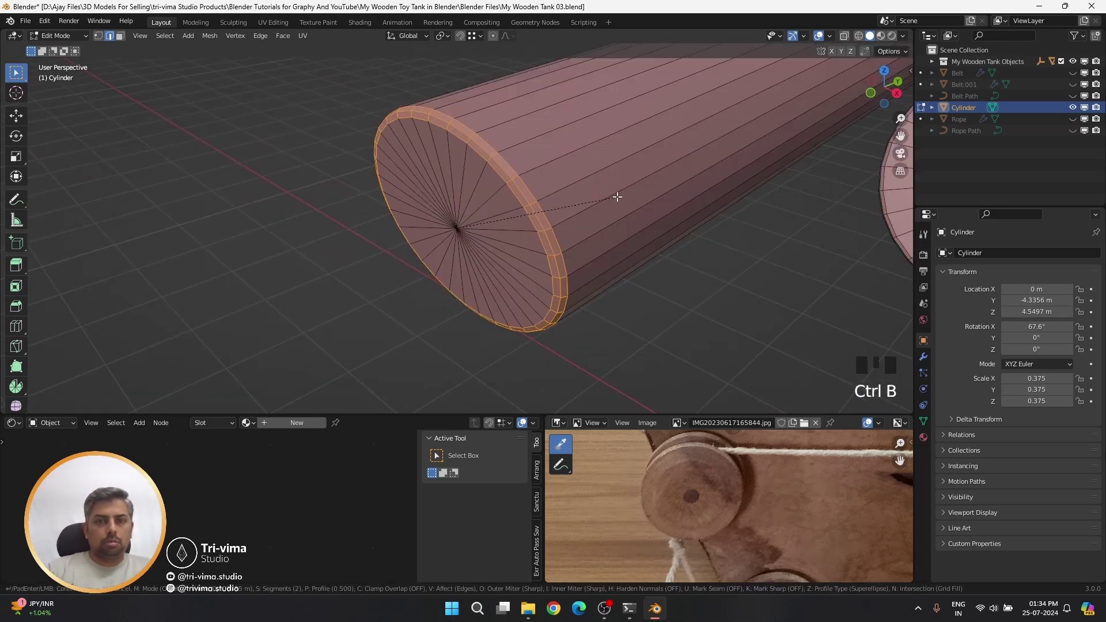
left_click(499, 197)
- Bevel the edge loop where the fuse rod meets the cylinder's front face and return to Object Mode
middle_click_drag(499, 197, 536, 184, "shift")
scroll(537, 181, "up", 4)
scroll(537, 180, "up", 5)
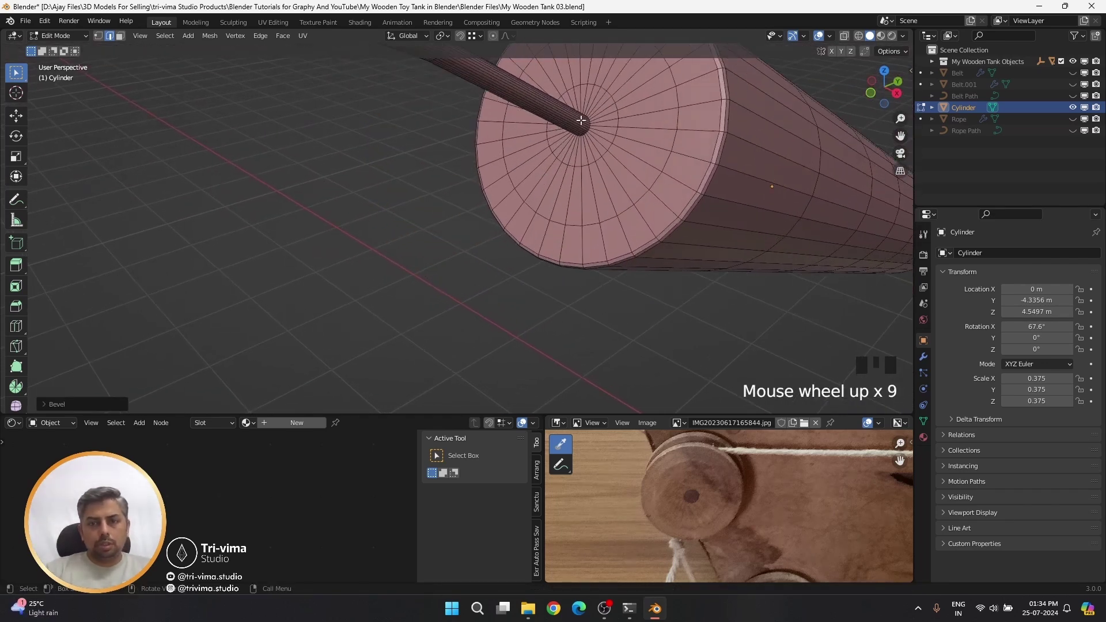
left_click(580, 109)
left_click(592, 133)
key("KP_Decimal")
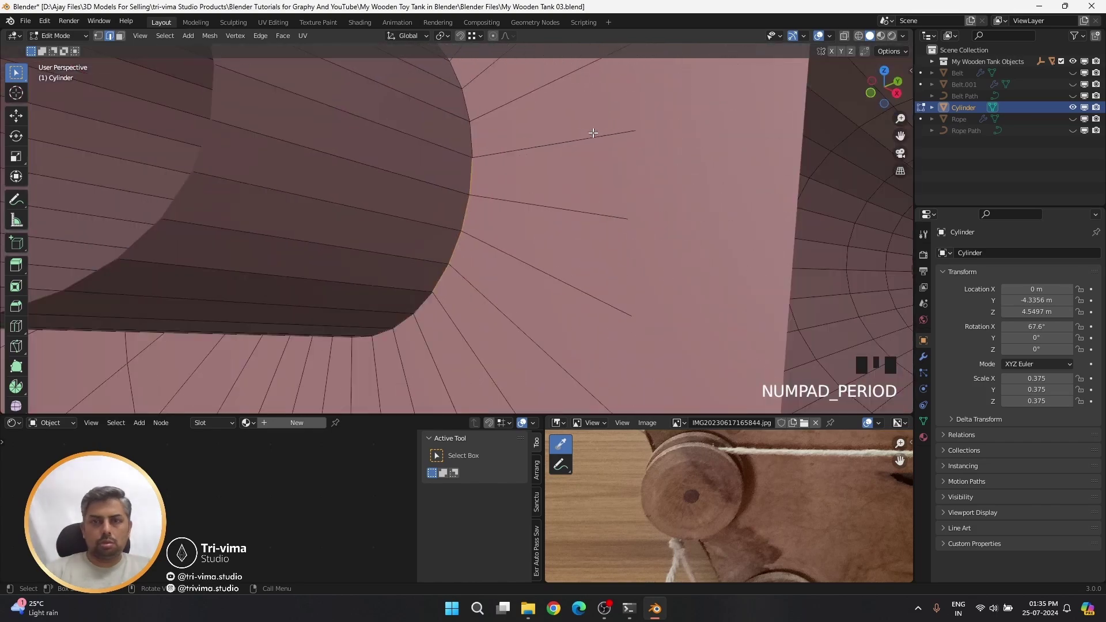
left_click(468, 140)
left_click(467, 180, "alt+shift")
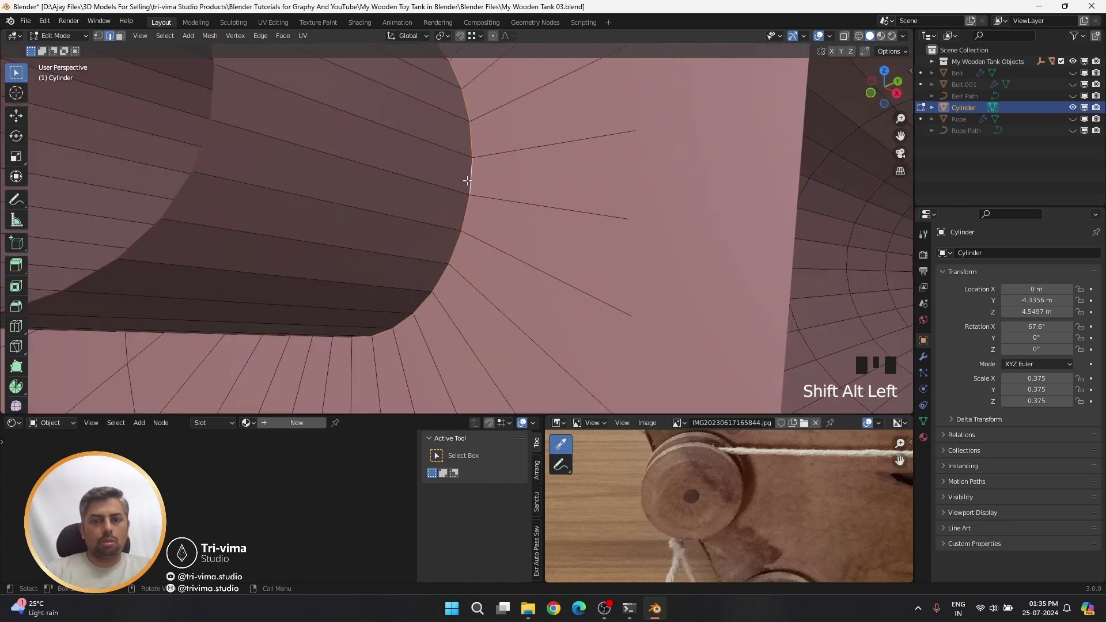
key("ctrl+b")
left_click(477, 189)
scroll(477, 189, "down", 11)
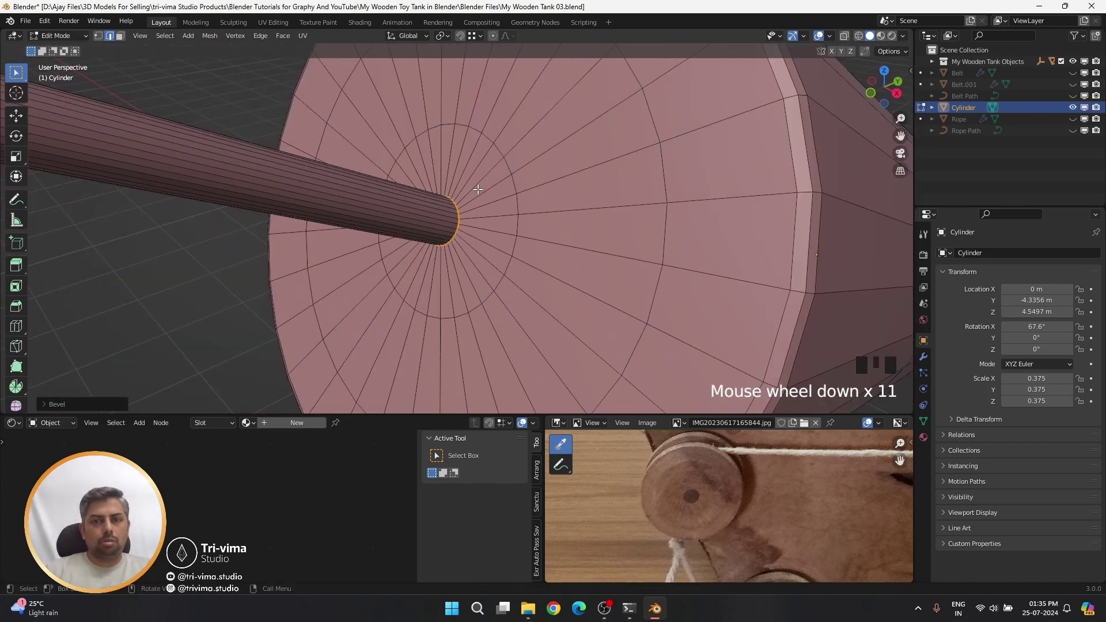
scroll(477, 189, "down", 5)
key("Tab")
- Add a Subdivision Surface modifier with viewport level 2 to the cylinder and shade it smooth
scroll(478, 189, "down", 11)
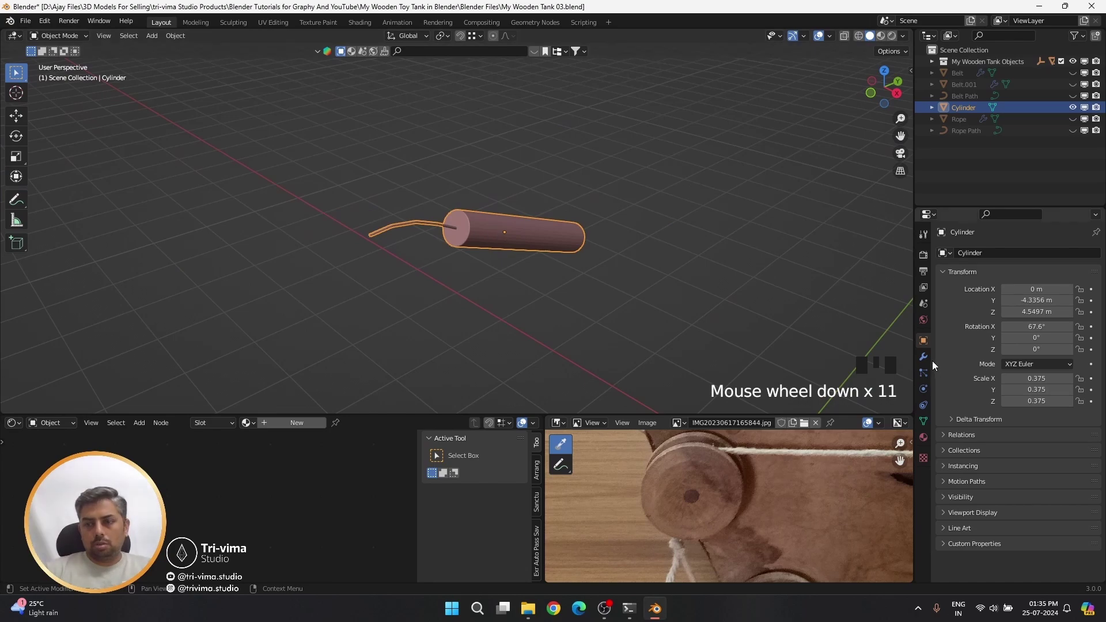
left_click(923, 356)
left_click(960, 253)
left_click(899, 442)
left_click(1082, 304)
mouse_move(495, 301)
middle_mouse_down()
mouse_move(417, 298)
mouse_move(506, 303)
middle_mouse_up()
scroll(459, 284, "up", 8)
right_click(509, 264)
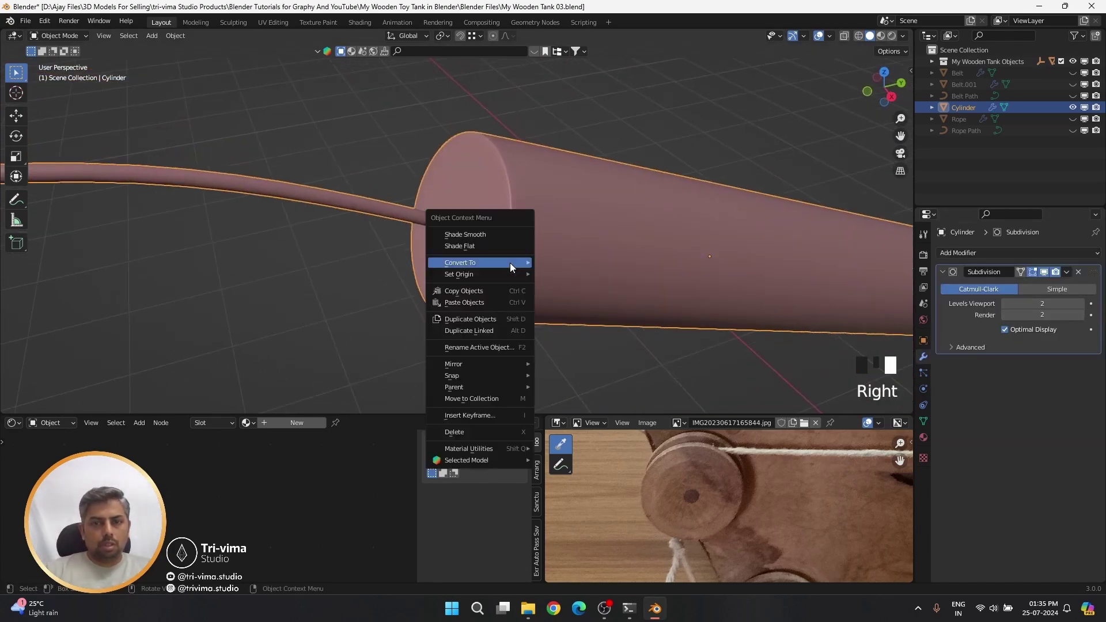
left_click(475, 235)
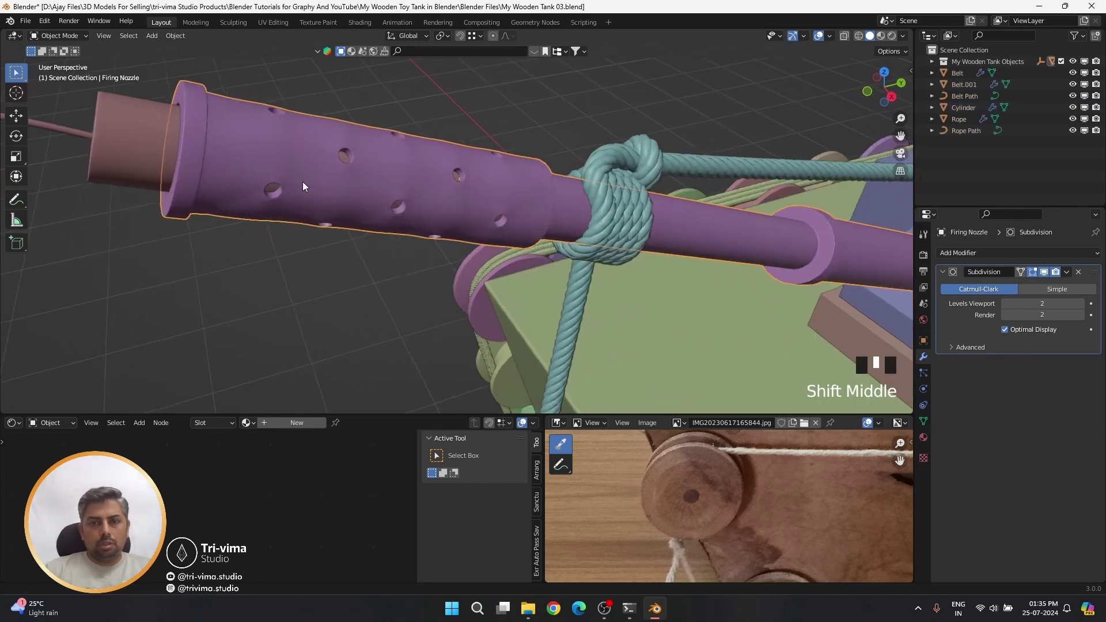
- Add a Subdivision Surface modifier with viewport level 2 to the Rope and collapse its Array and Curve modifiers
scroll(423, 194, "down", 6)
left_click(524, 199)
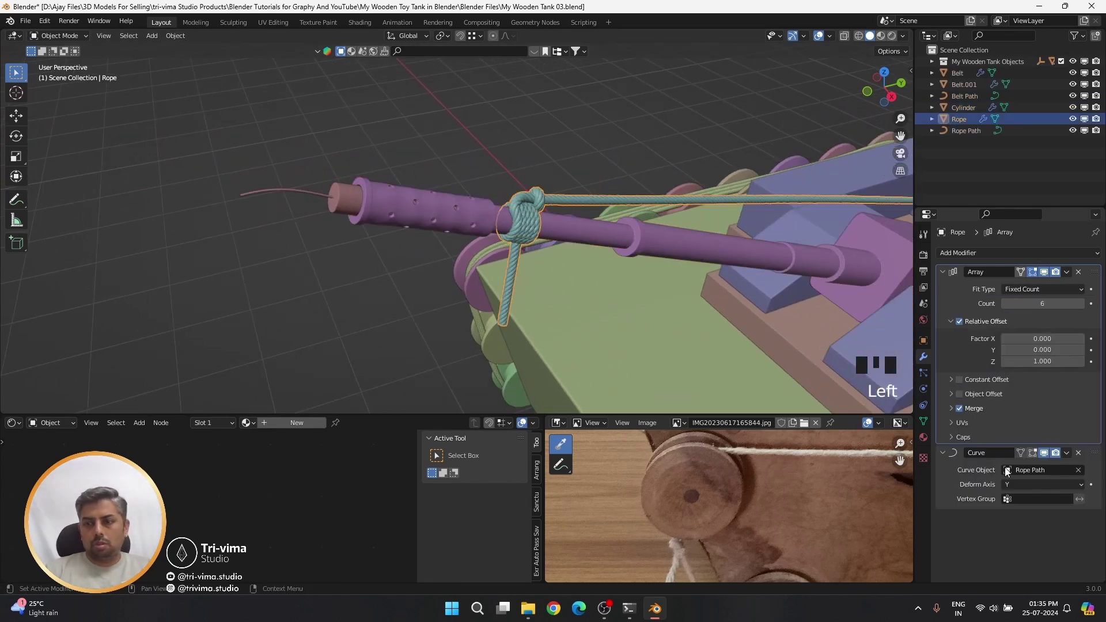
left_click(1016, 257)
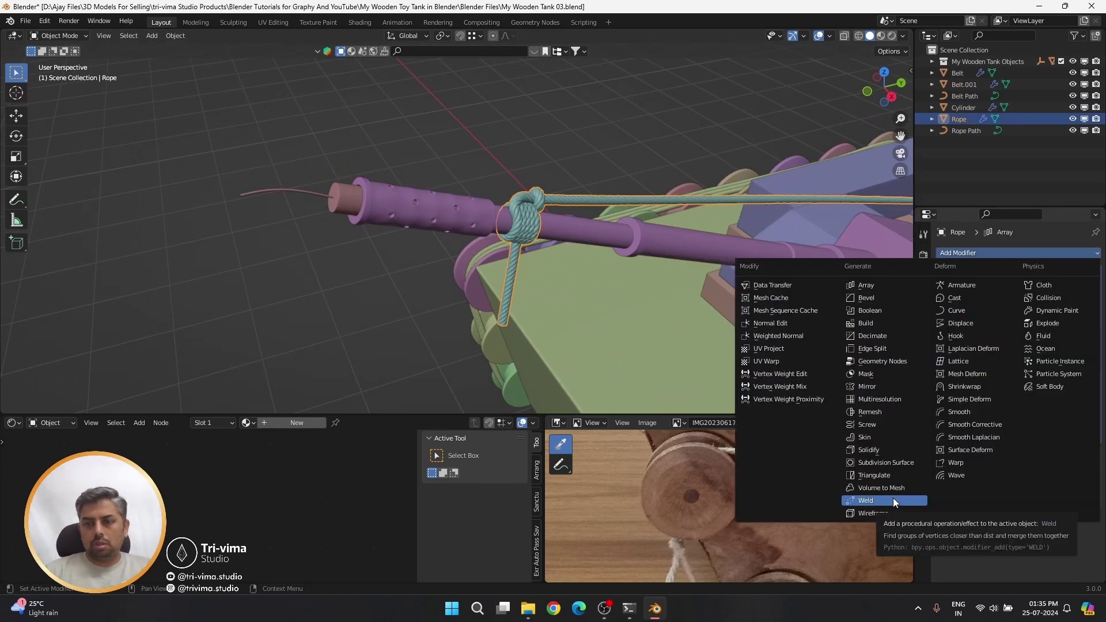
left_click(887, 462)
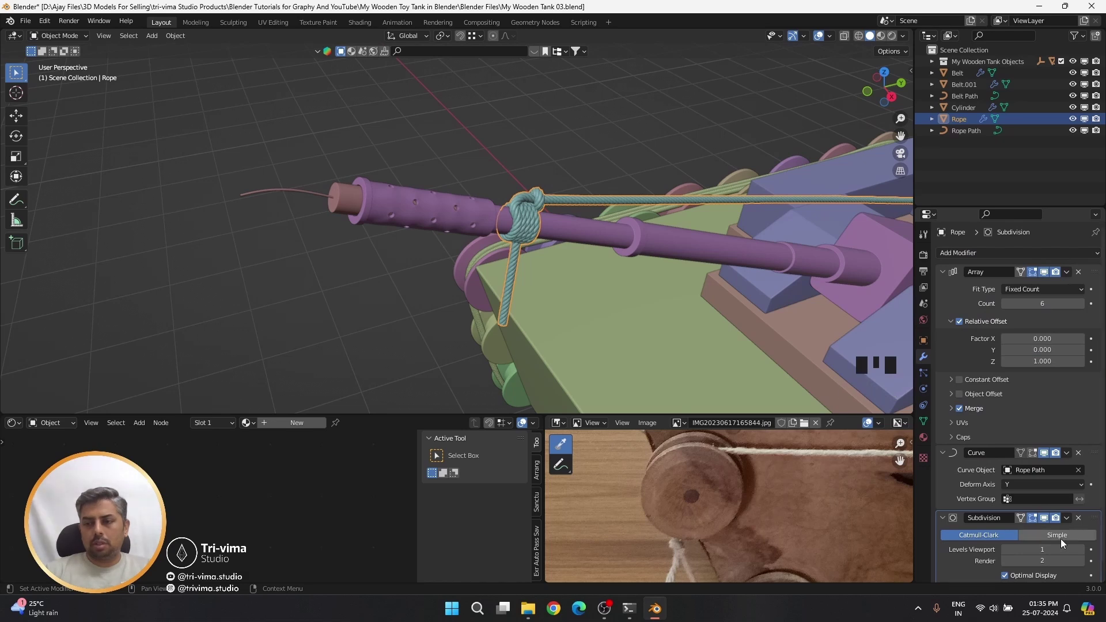
left_click(1075, 549)
left_click(942, 273)
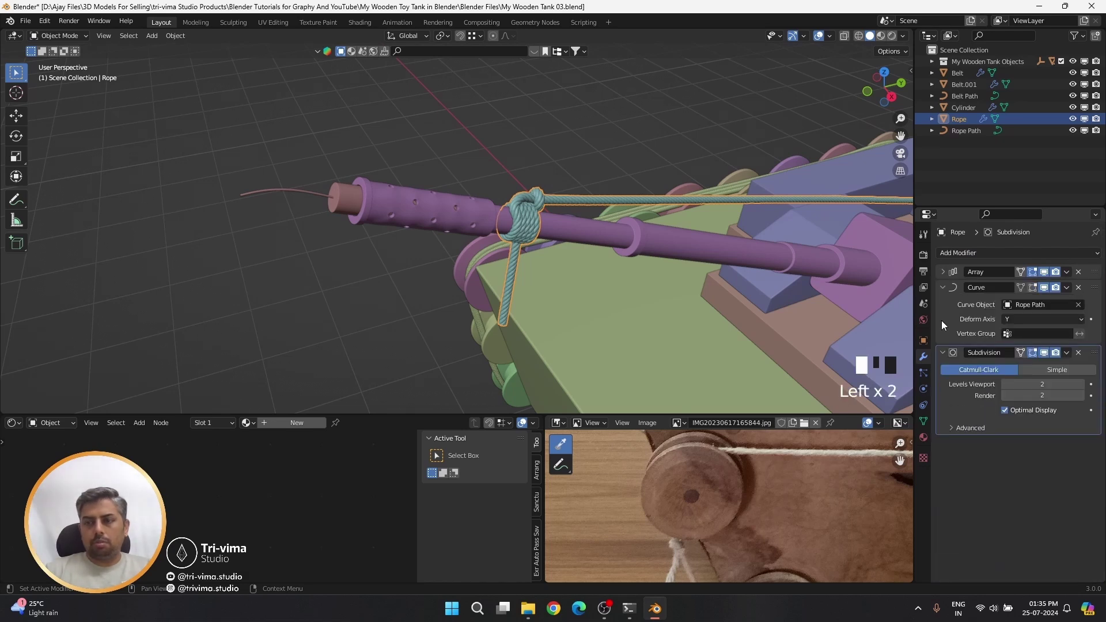
left_click(943, 288)
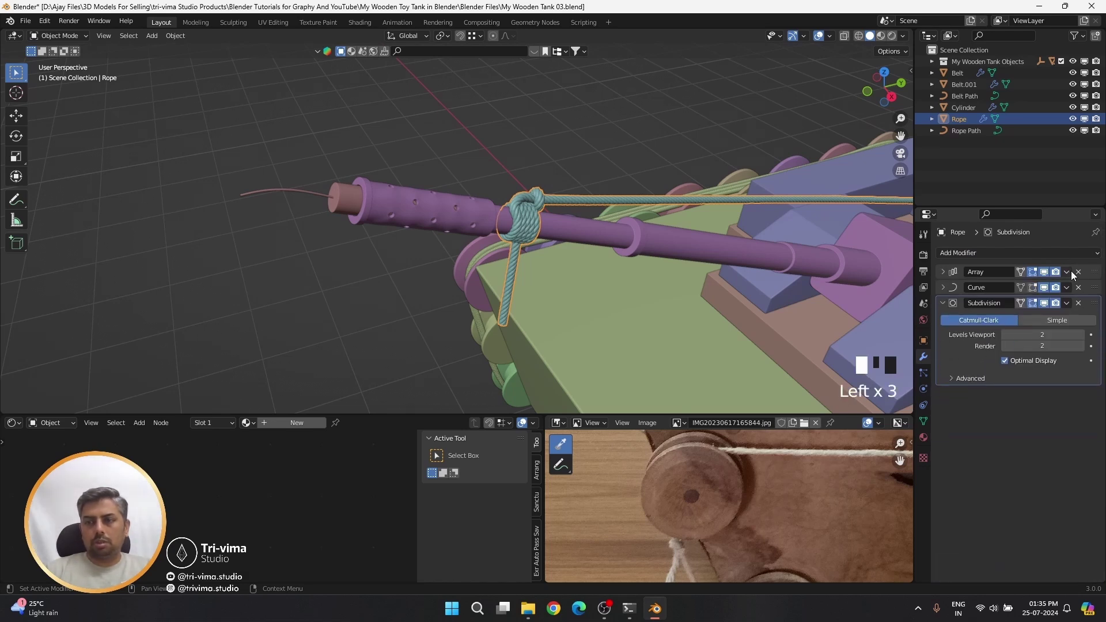
- Apply the Rope's Array and Curve modifiers, keeping only the Subdivision modifier
middle_click_drag(526, 293, 449, 239, "shift")
scroll(423, 229, "up", 4)
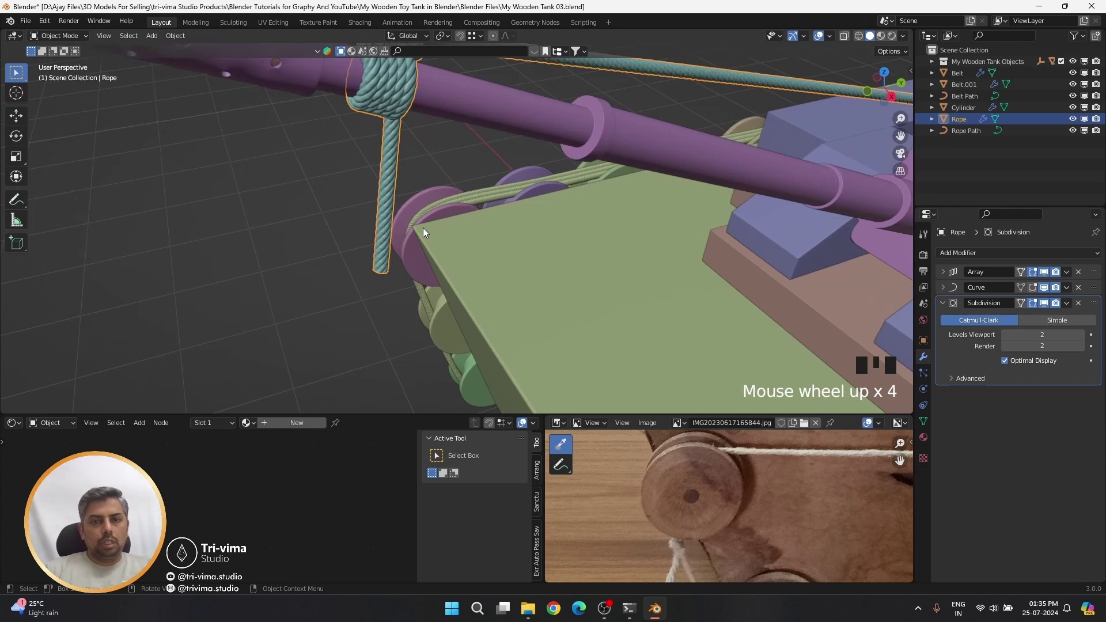
left_click(384, 241)
left_click(1066, 272)
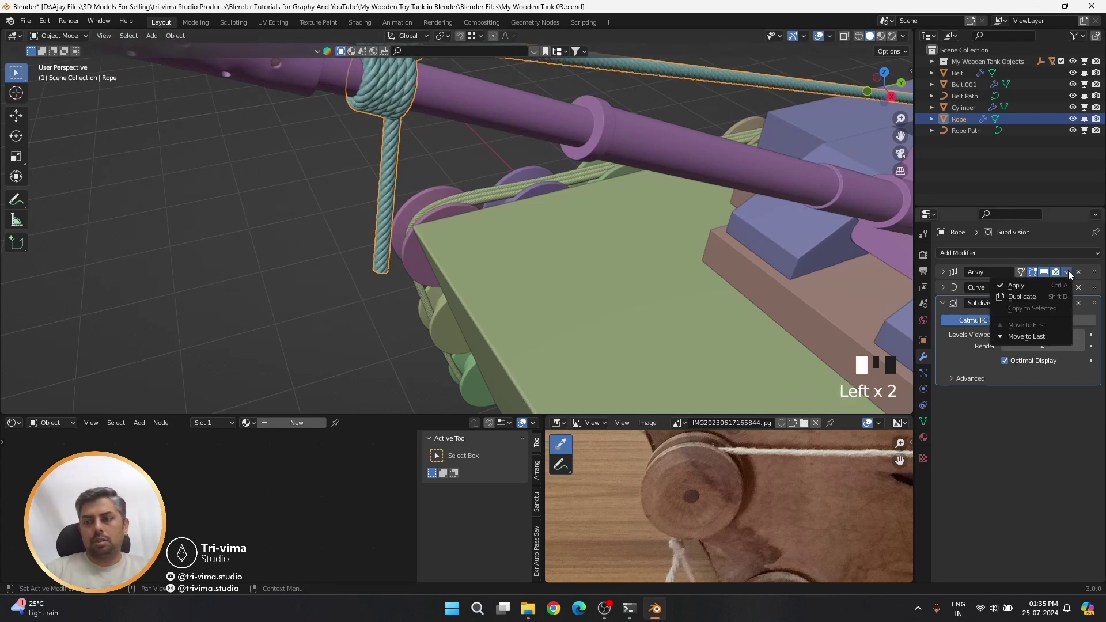
left_click(1013, 287)
left_click(1067, 272)
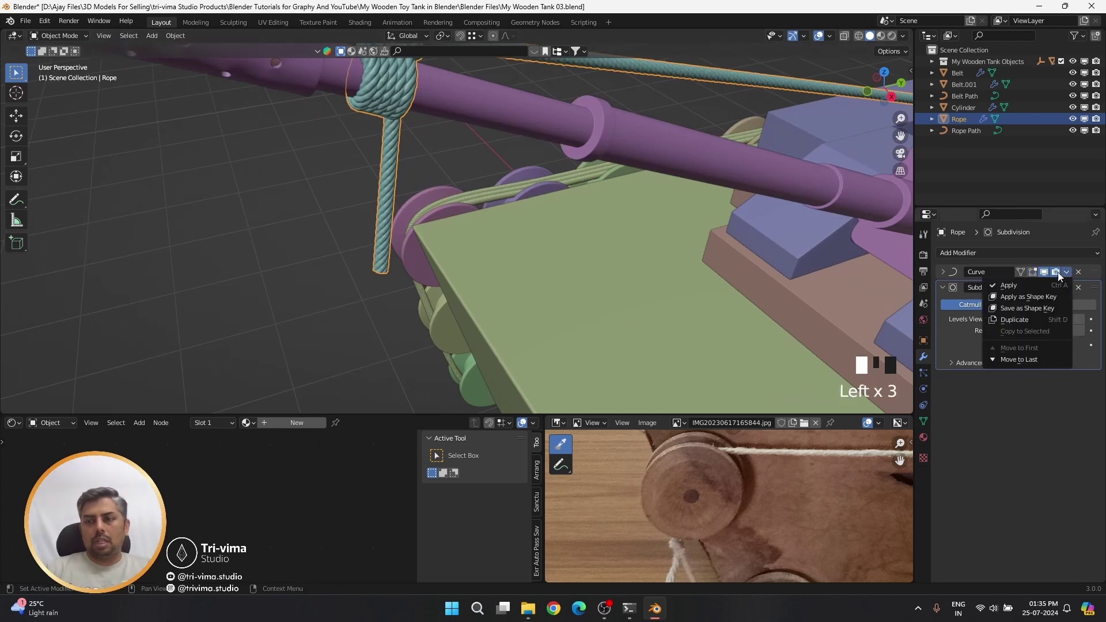
left_click(1021, 285)
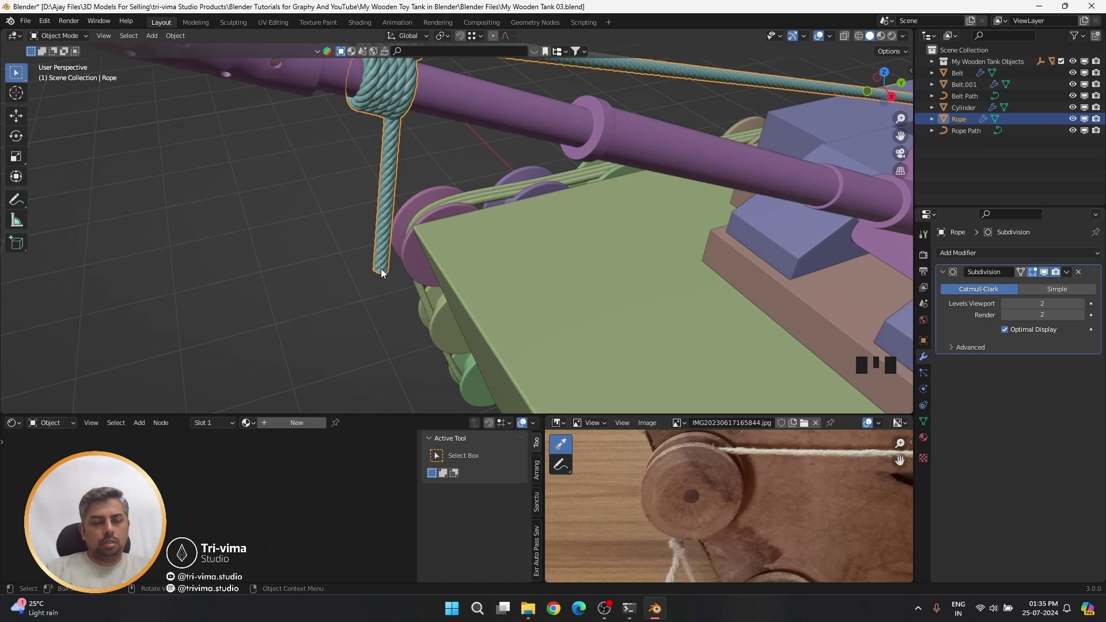
- Try to select the open end loops of the strands at the Rope's hanging end in Edit Mode
key("Tab")
key("KP_Decimal")
scroll(384, 291, "down", 4)
middle_click_drag(384, 291, 415, 323)
left_click(403, 345, "alt+shift")
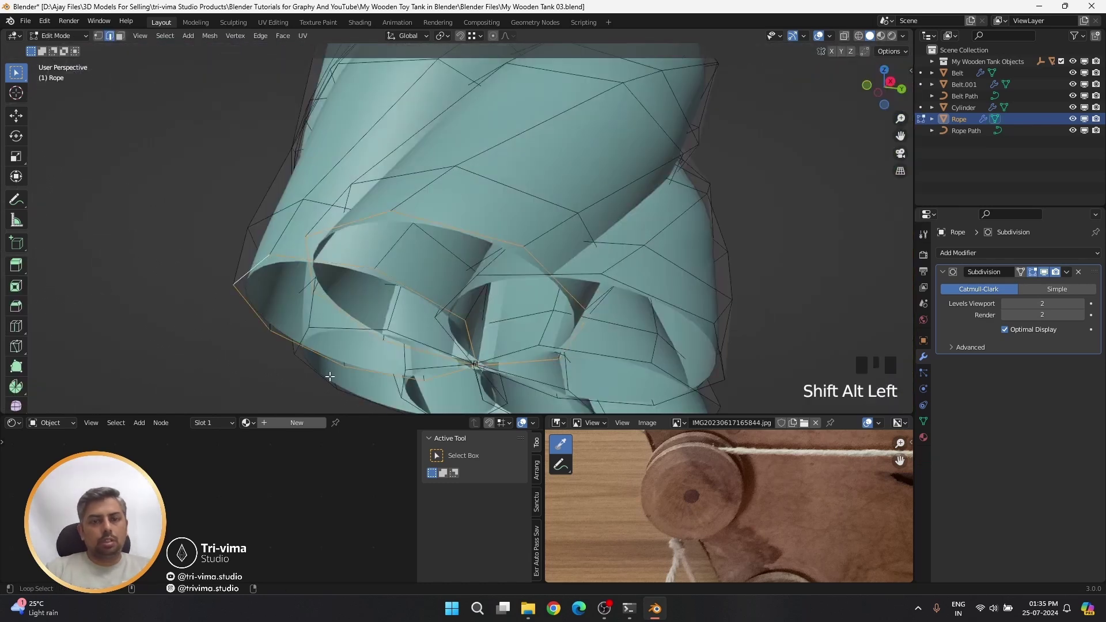
left_click(302, 144, "alt+shift")
scroll(579, 338, "down", 2)
left_click(646, 326, "alt+shift")
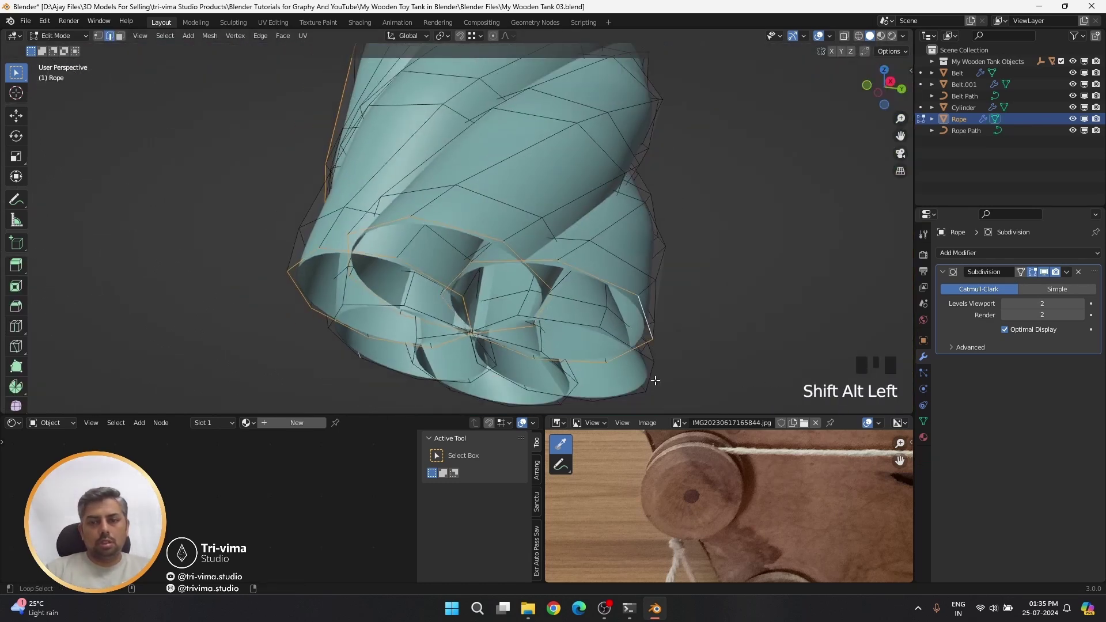
left_click(654, 379, "alt+shift")
left_click(467, 398, "alt+shift")
left_click(364, 367, "alt+shift")
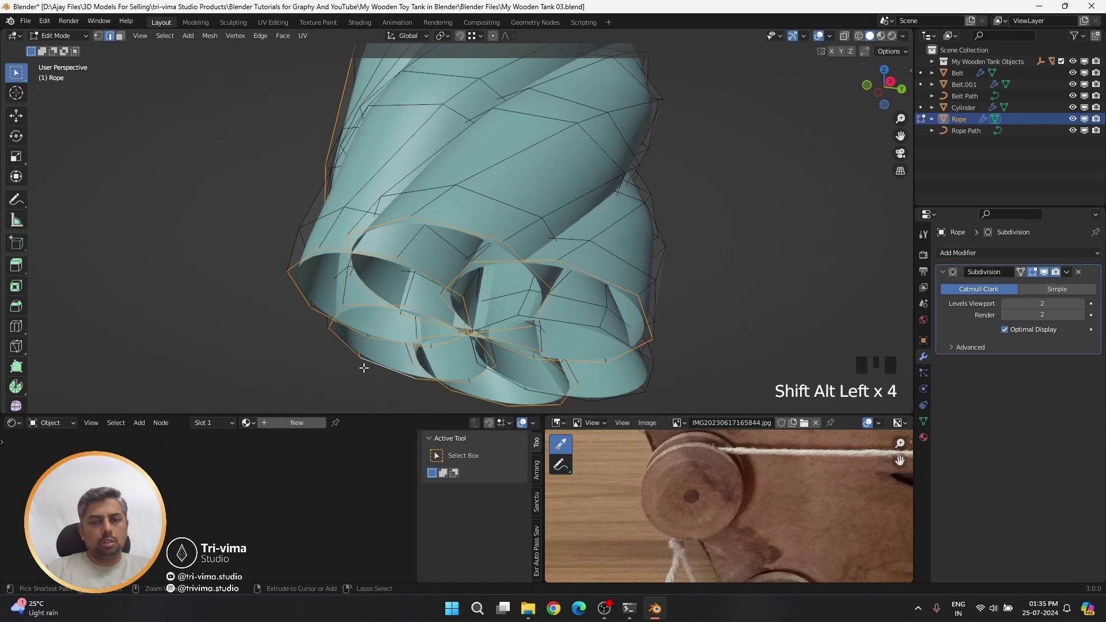
- Undo the strand end-loop selections on the Rope and go back to Object Mode
key("ctrl+z")
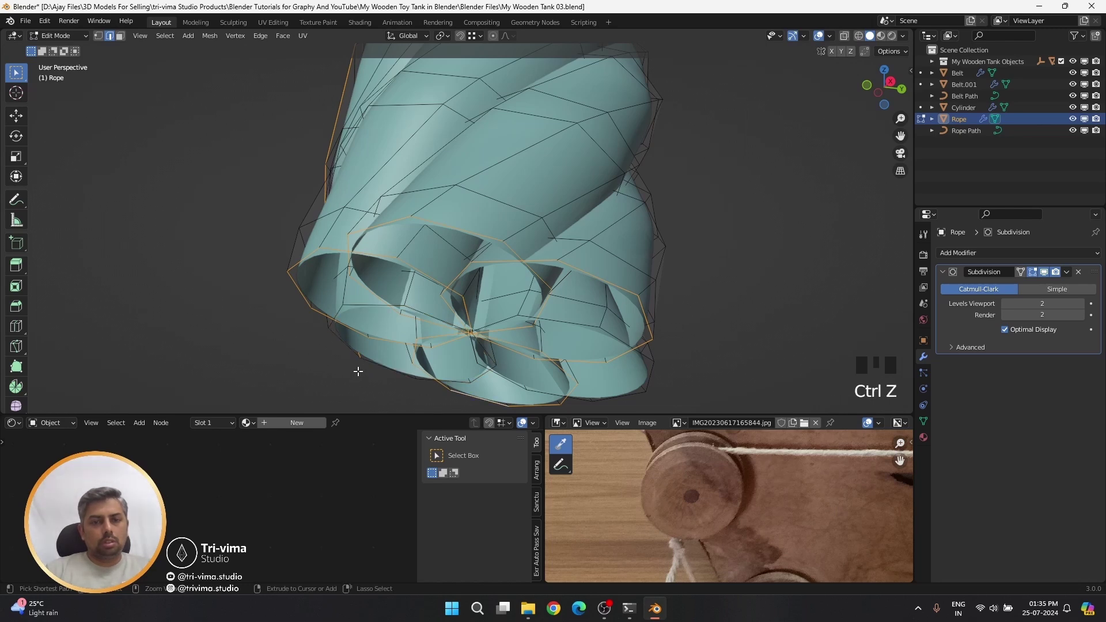
key("ctrl+z")
key("ctrl+z")
key("ctrl+z")
key("ctrl+z")
key("ctrl+z")
key("ctrl+z")
key("ctrl+z")
key("ctrl+z")
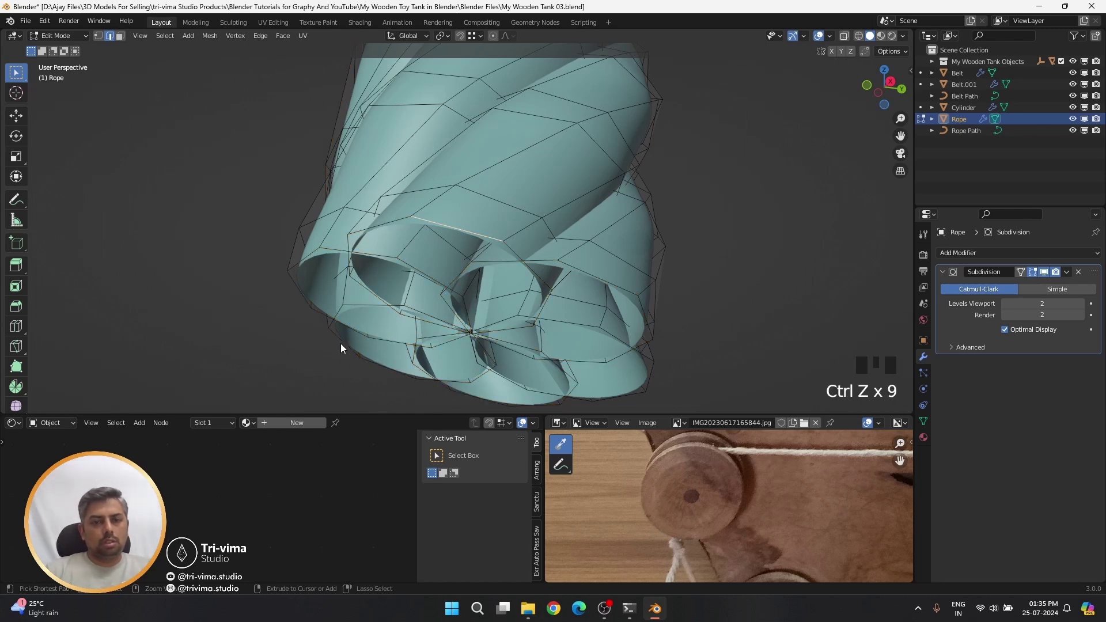
key("shift+alt+Left")
key("shift+alt+Left")
key("shift+alt+Left")
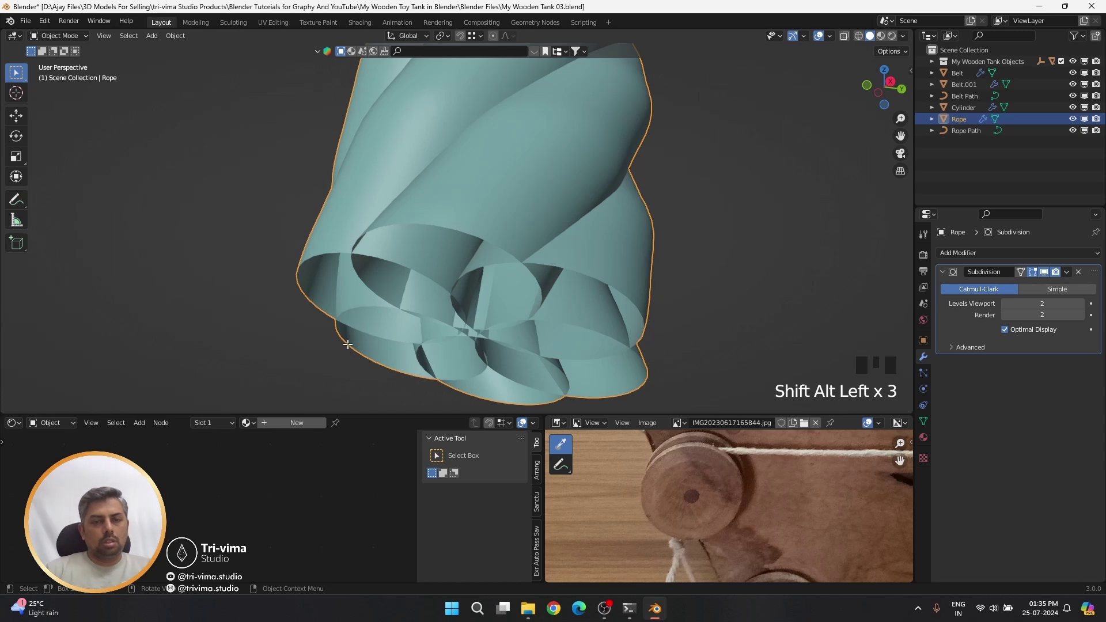
- Hide the Subdivision modifier in the viewport and select all six open strand end loops at the Rope's hanging end
key("Tab")
left_click(338, 339, "alt+shift")
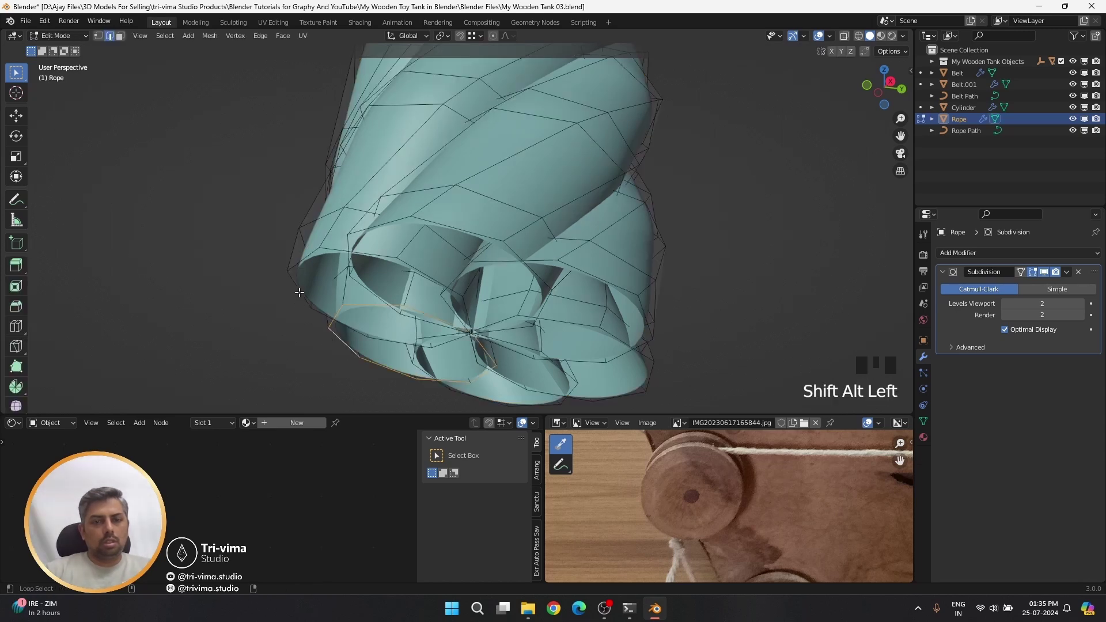
left_click(299, 292, "alt+shift")
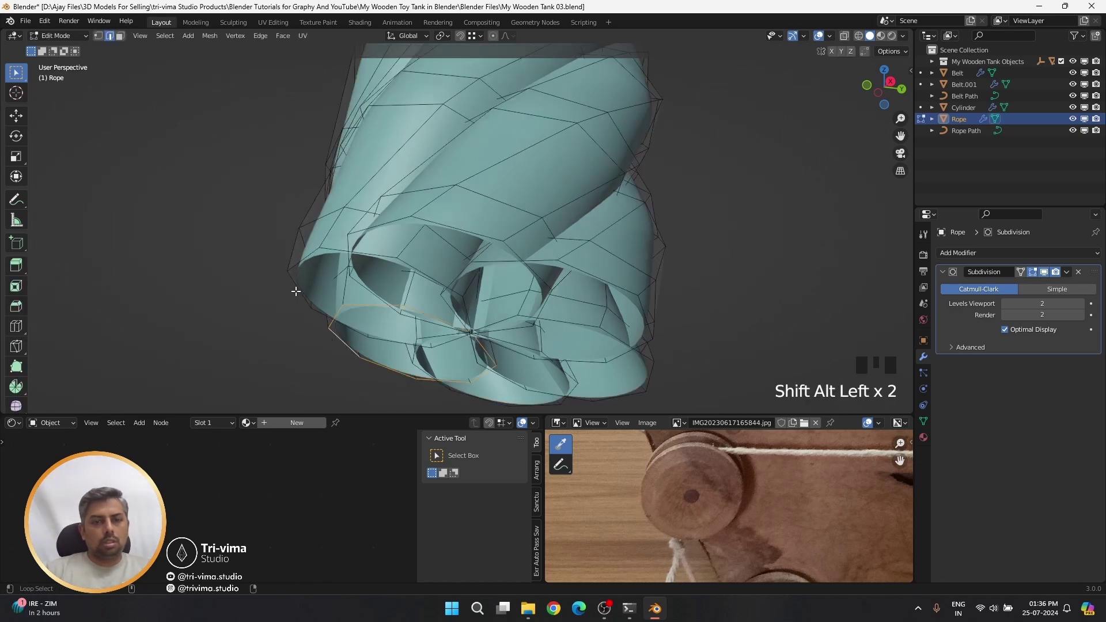
left_click(1033, 272)
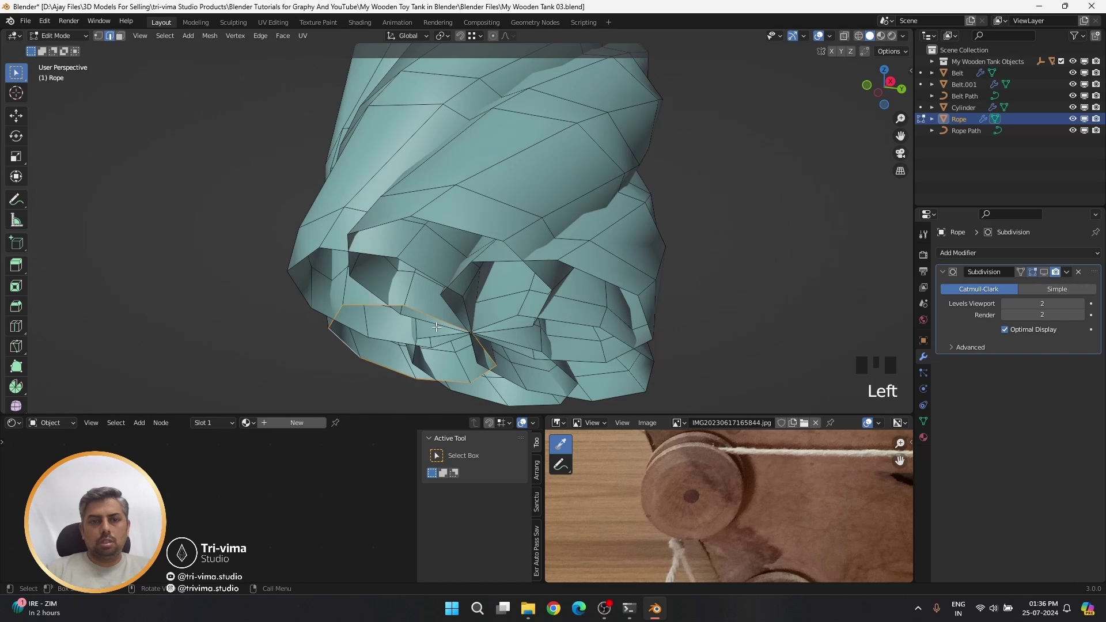
left_click(301, 294, "alt+shift")
left_click(479, 398, "alt+shift")
left_click(612, 398, "alt+shift")
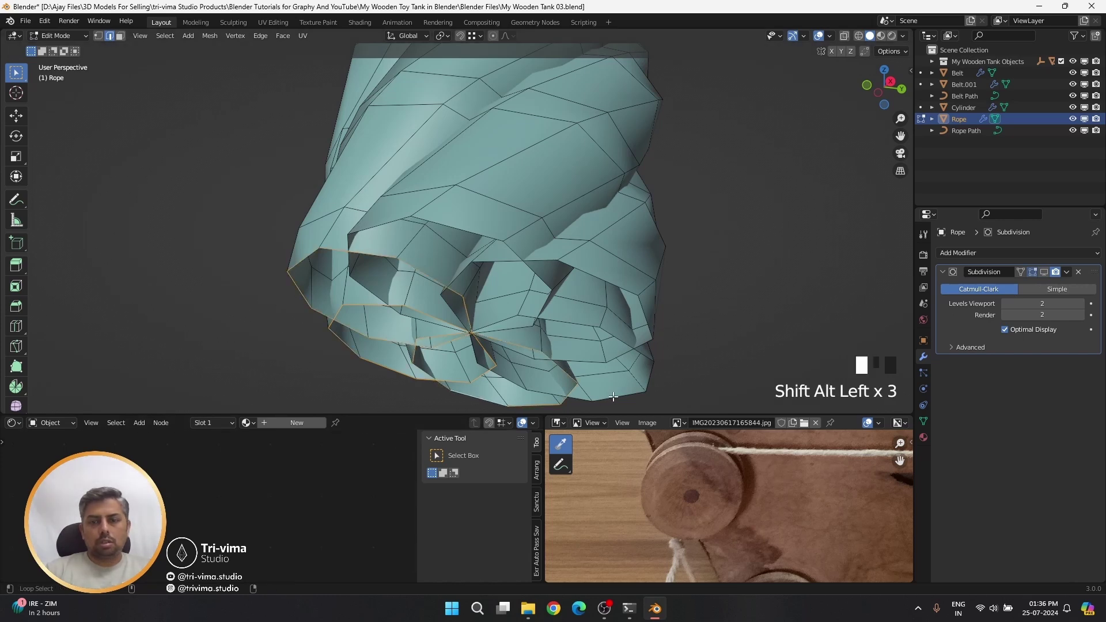
left_click(646, 318, "alt+shift")
left_click(454, 230, "alt+shift")
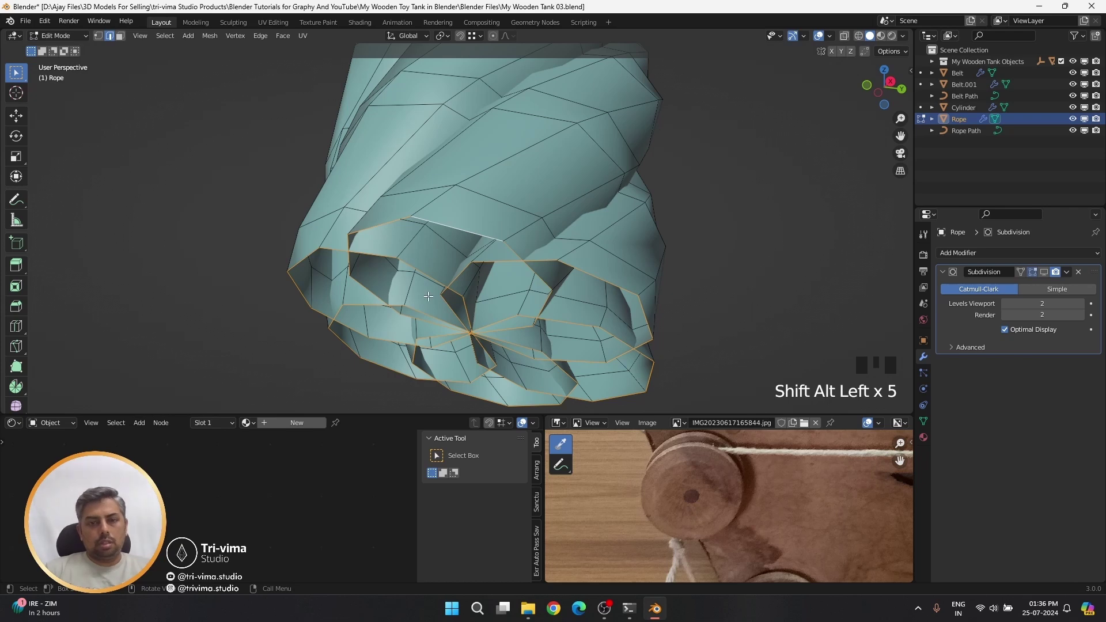
- Fill the selected strand end loops with faces and inset those faces twice
key("f")
key("i")
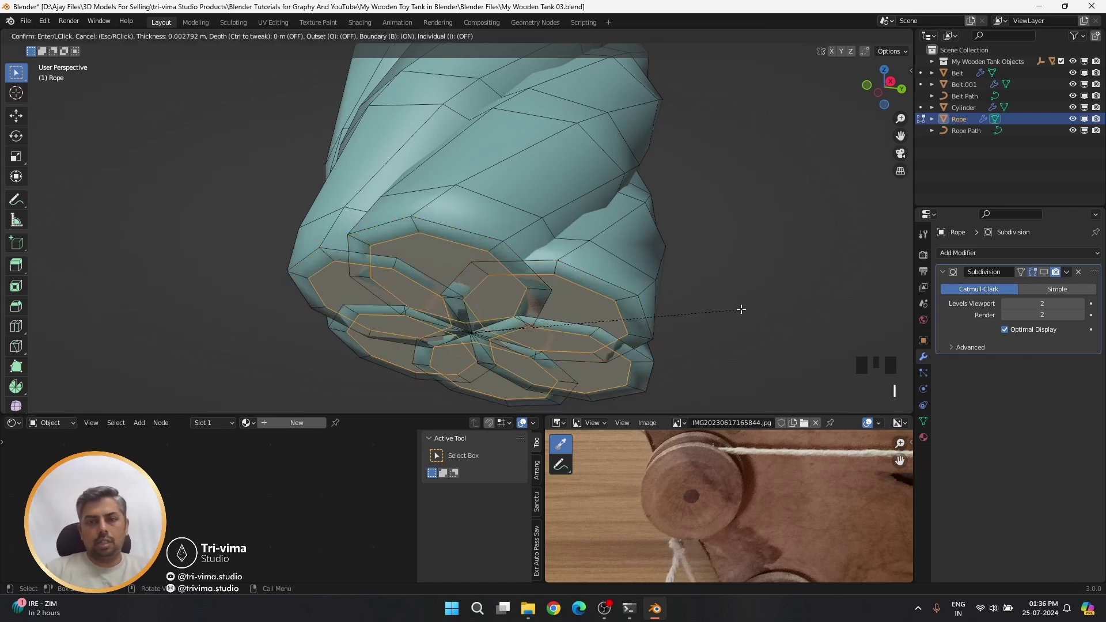
left_click(761, 317)
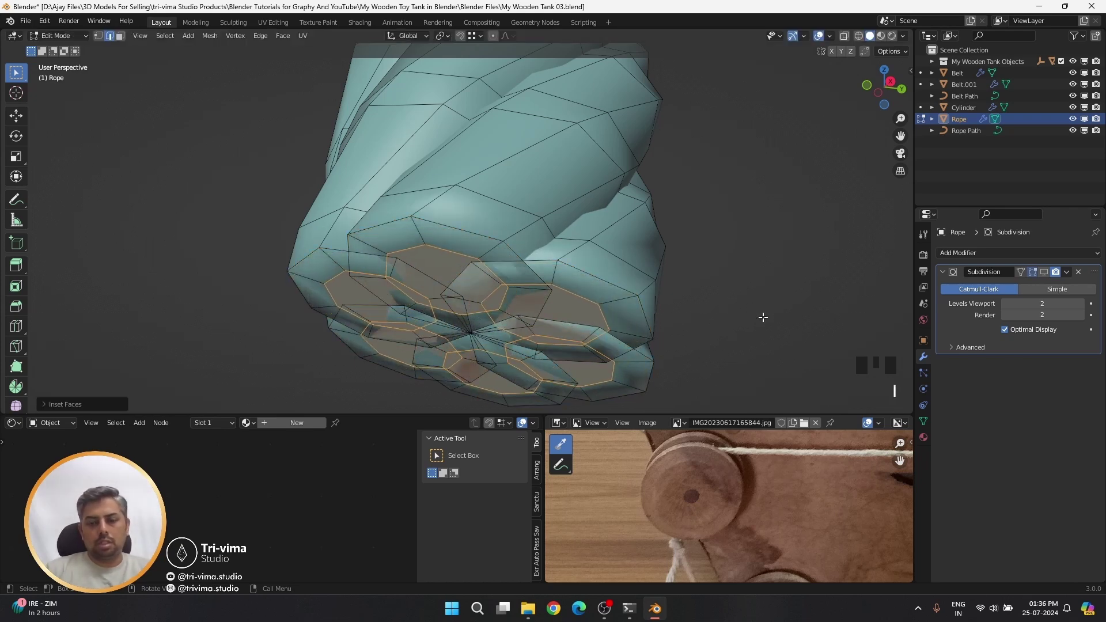
key("i")
left_click(745, 316)
key("m")
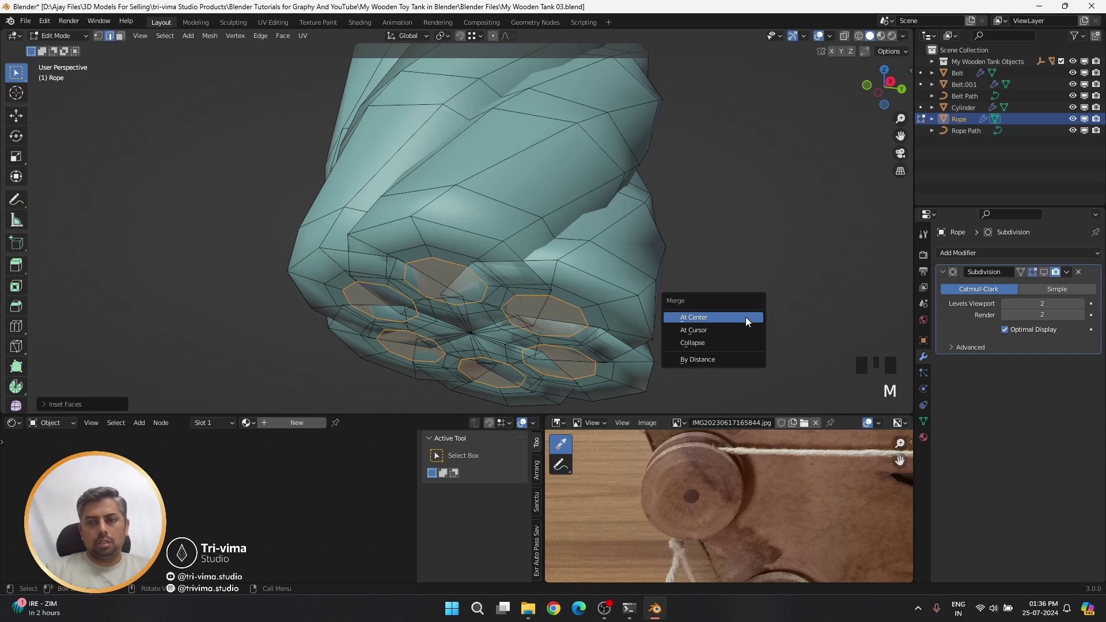
left_click(745, 317)
key("ctrl+z")
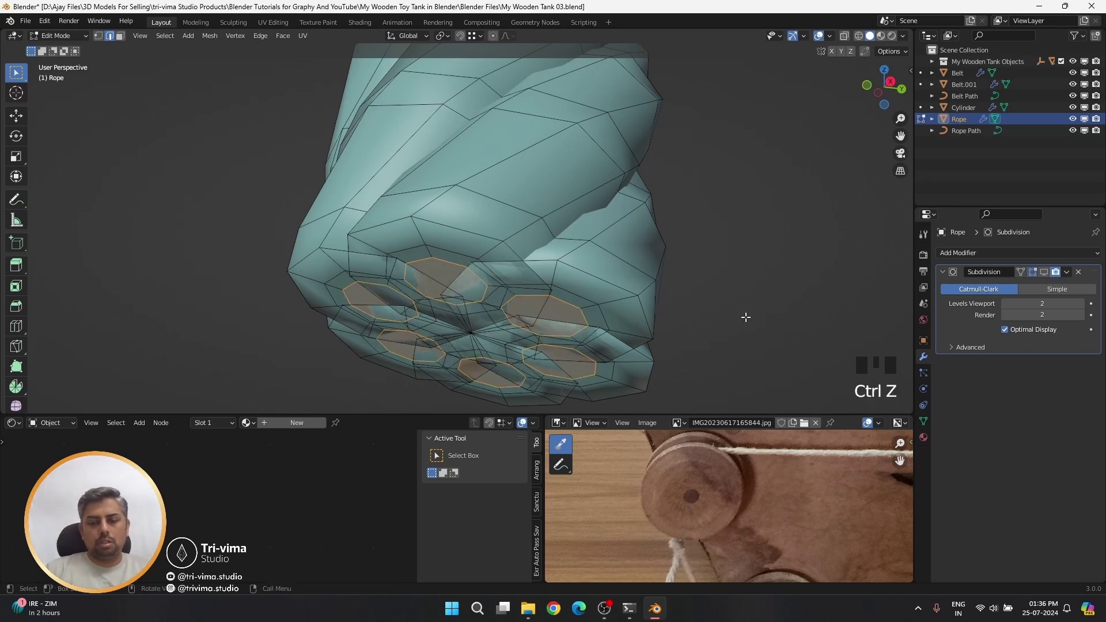
- Merge the inset strand-end faces with Collapse, return to Object Mode and show the Subdivision modifier in the viewport again
key("m")
left_click(731, 345)
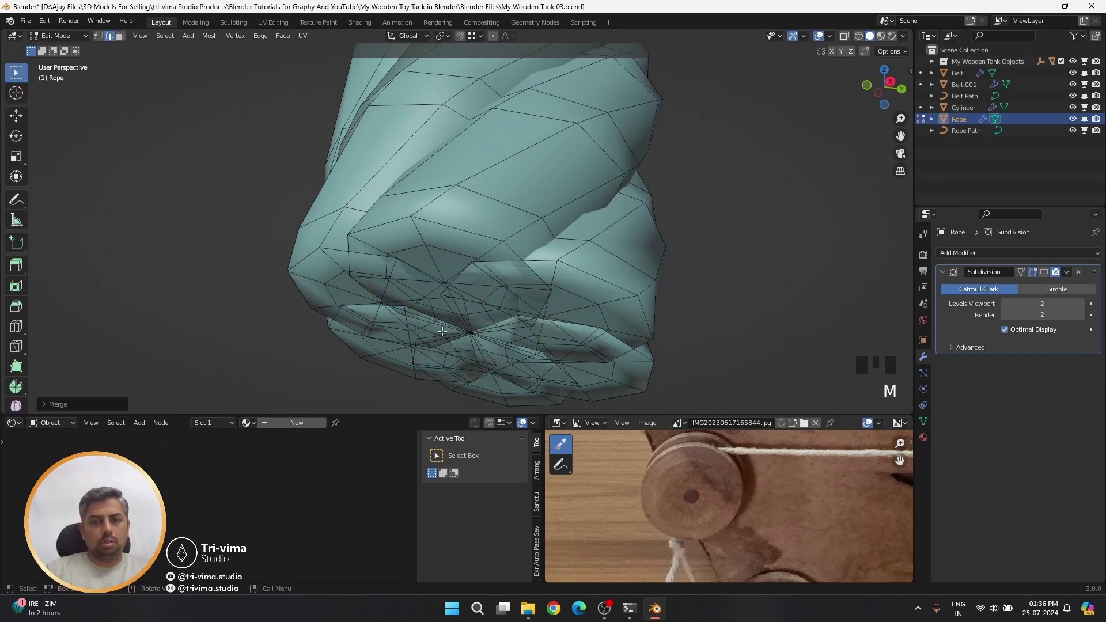
key("Tab")
left_click(470, 280)
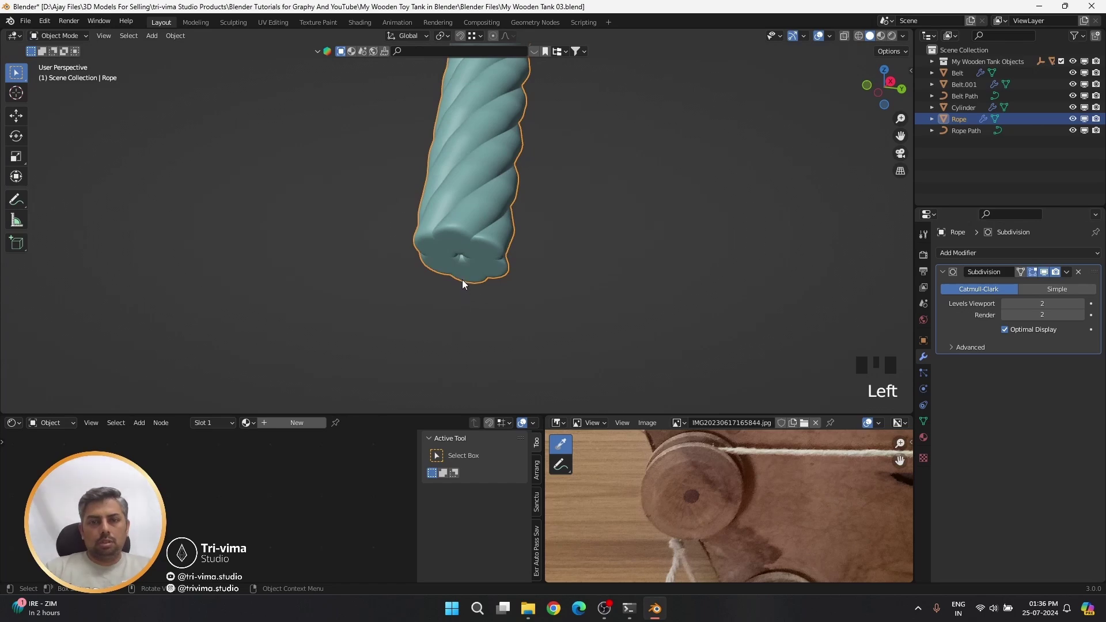
- Hide the Subdivision modifier in the viewport and select all six open strand end loops at the Rope's spool end
scroll(461, 279, "down", 14)
middle_click_drag(620, 274, 536, 225, "shift")
scroll(699, 209, "up", 3)
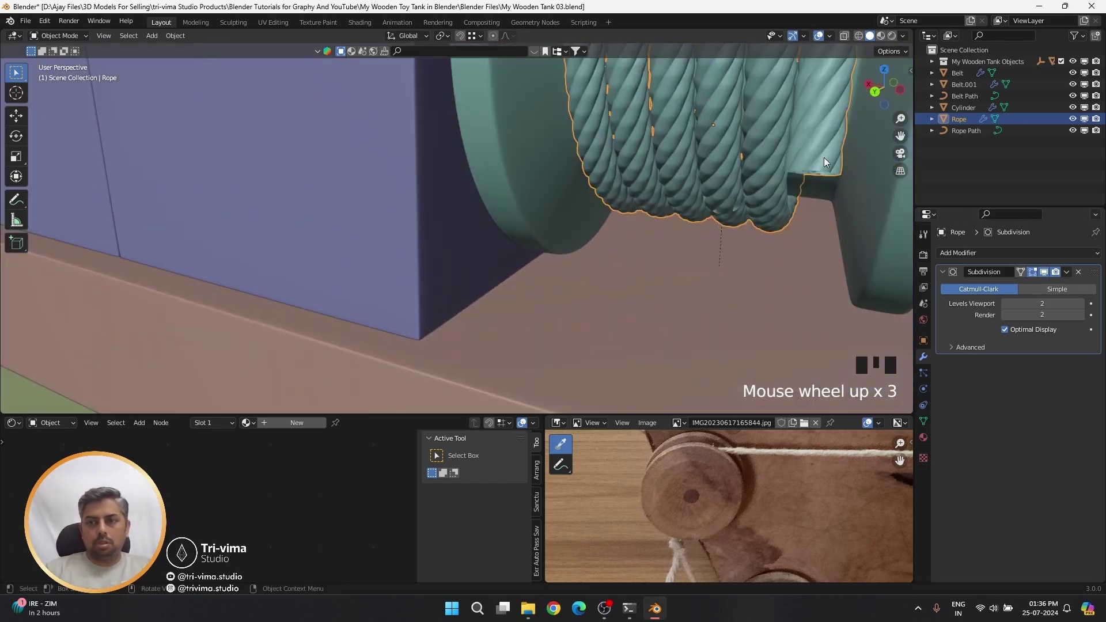
left_click(472, 277, "alt+shift")
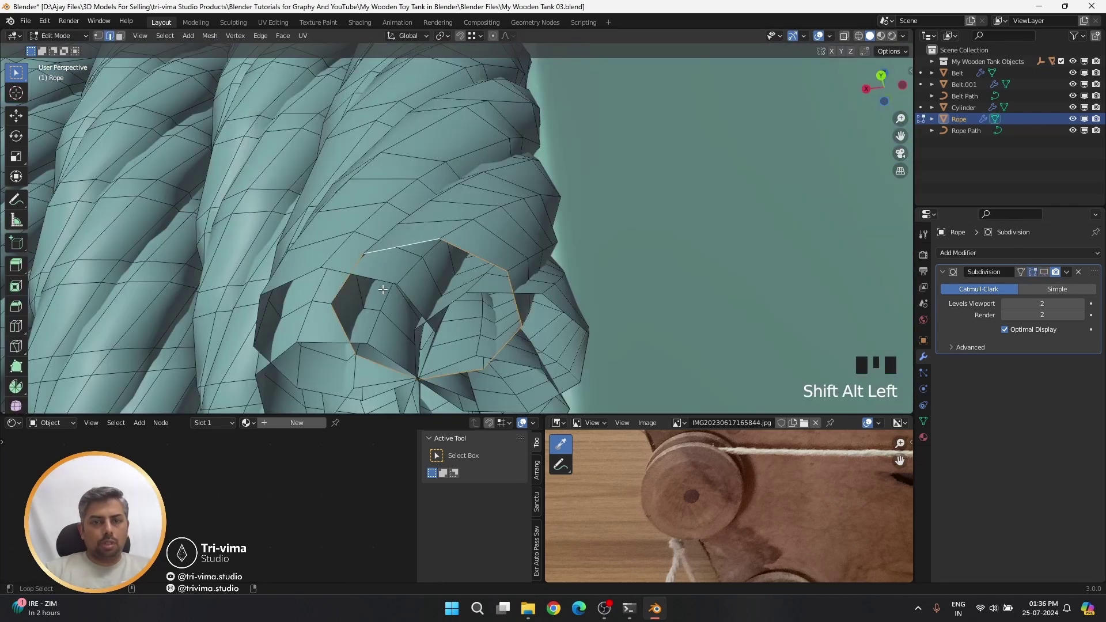
left_click(373, 283, "alt+shift")
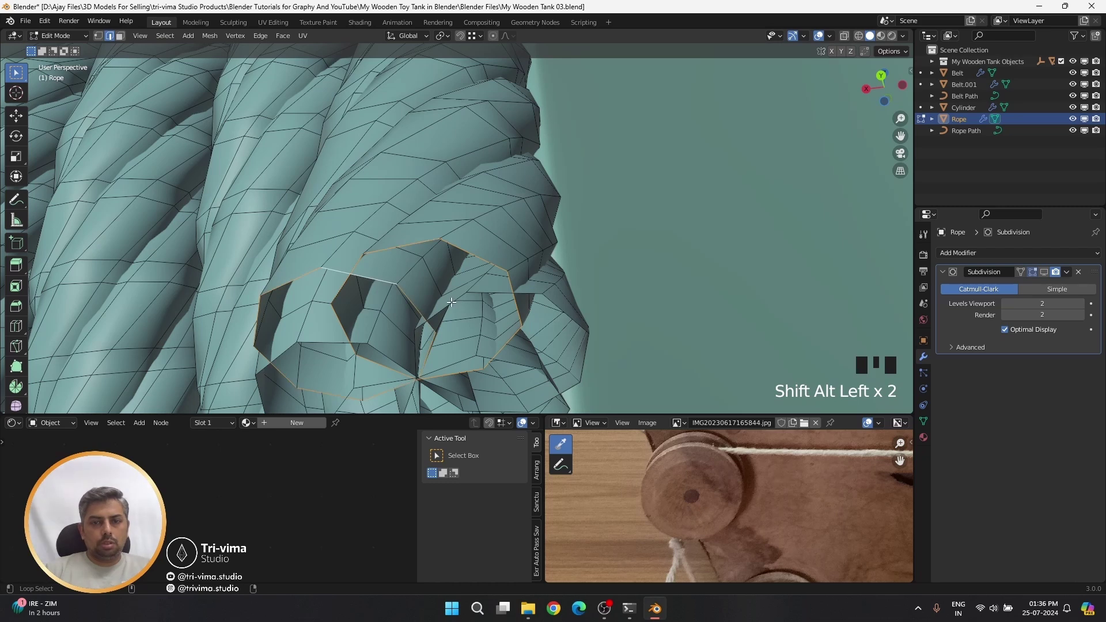
middle_click_drag(451, 303, 578, 302, "shift")
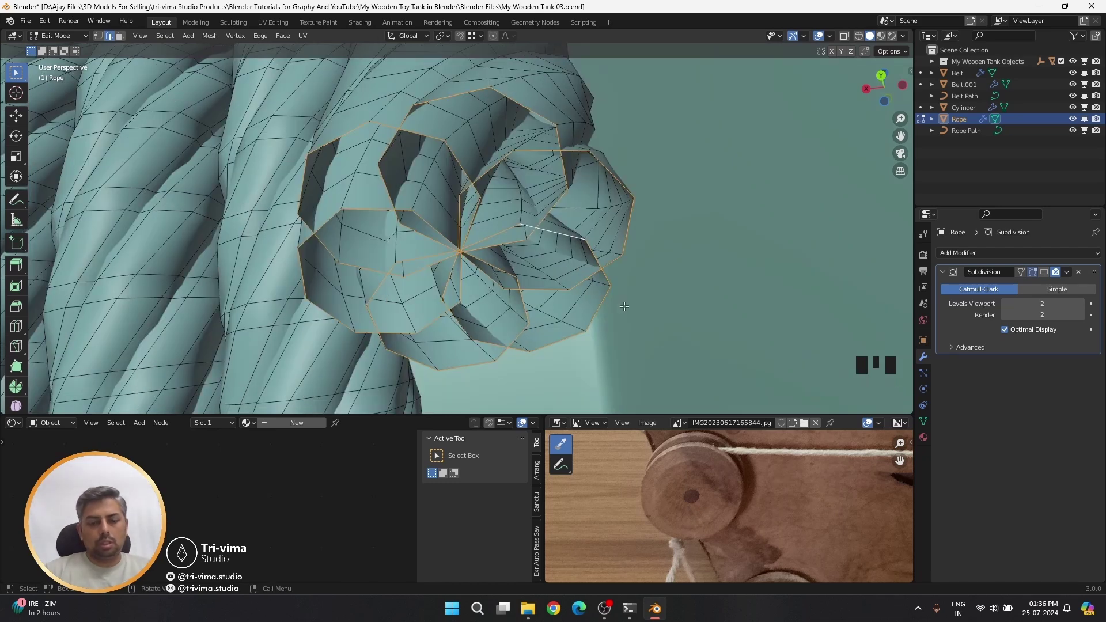
- Fill the six strand openings at the Rope's spool end and inset the new faces twice
key("f")
key("i")
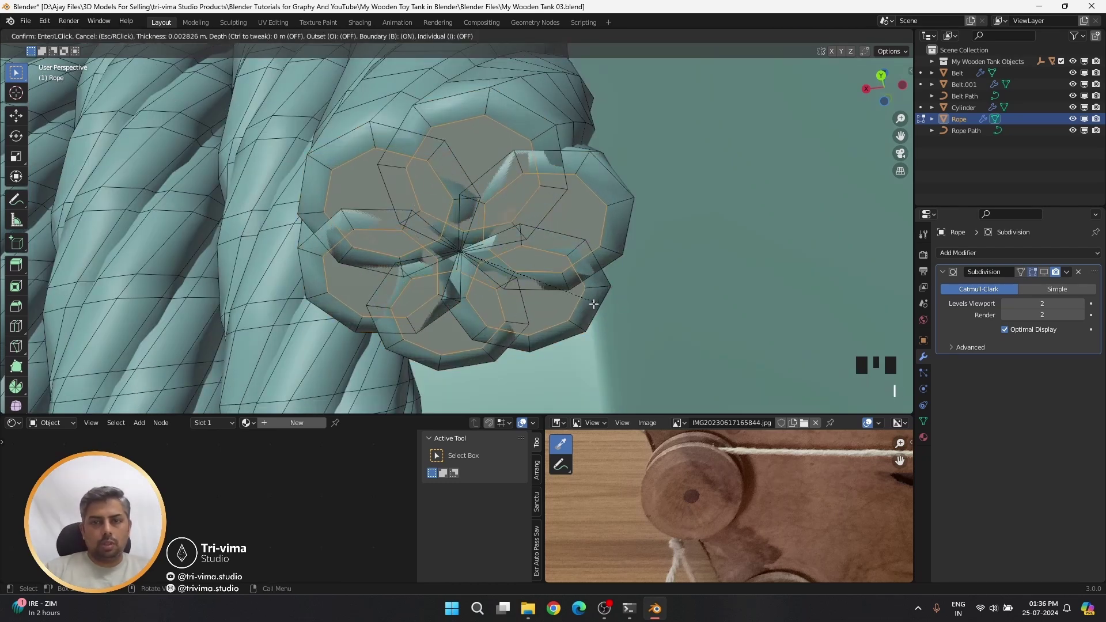
left_click(660, 326)
key("shift+r")
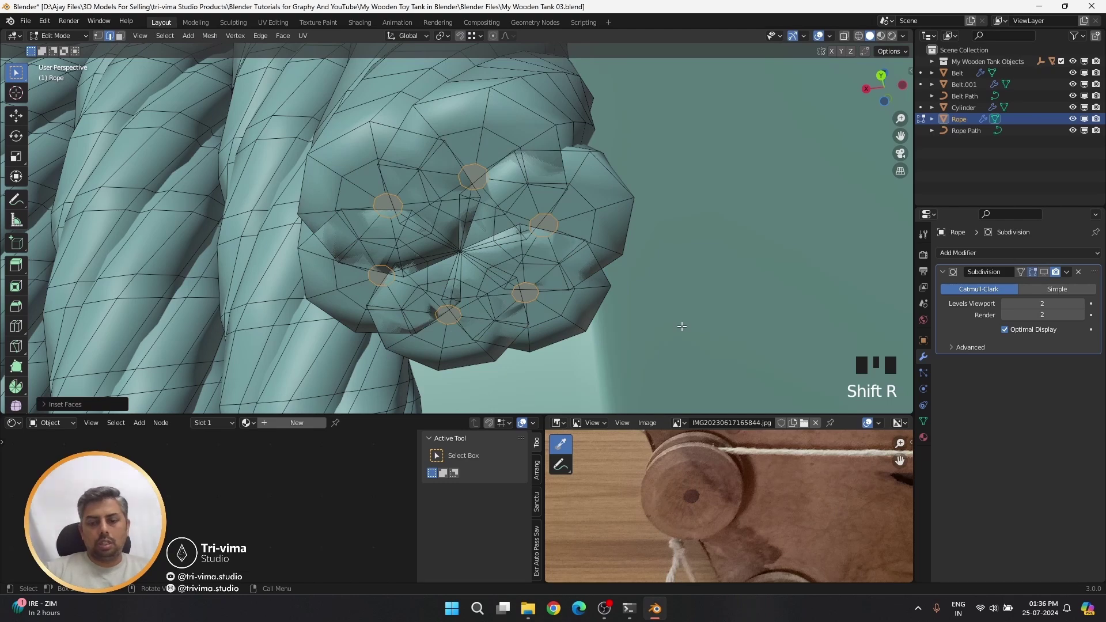
- Merge each inset strand-end face at the spool end to a point and return to Object Mode
key("m")
left_click(682, 326)
key("Tab")
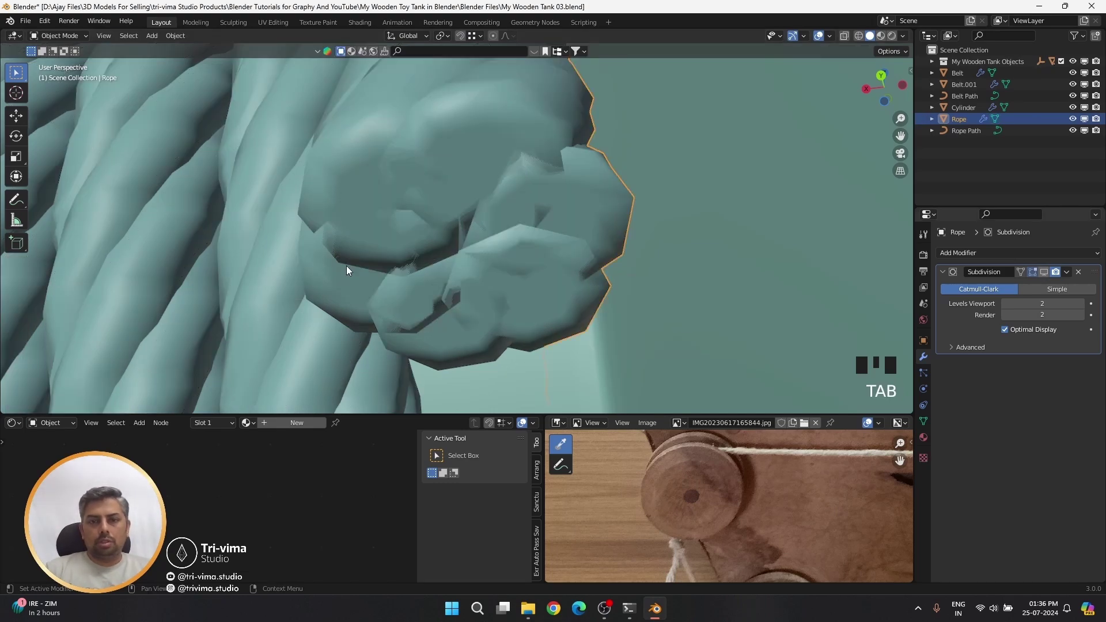
- Check both Rope ends around the spool and turn the Subdivision modifier's viewport display back on in Object Mode
scroll(478, 224, "down", 4)
middle_click_drag(478, 224, 330, 257)
scroll(471, 327, "down", 8)
scroll(527, 279, "up", 5)
middle_click_drag(526, 279, 410, 220, "shift")
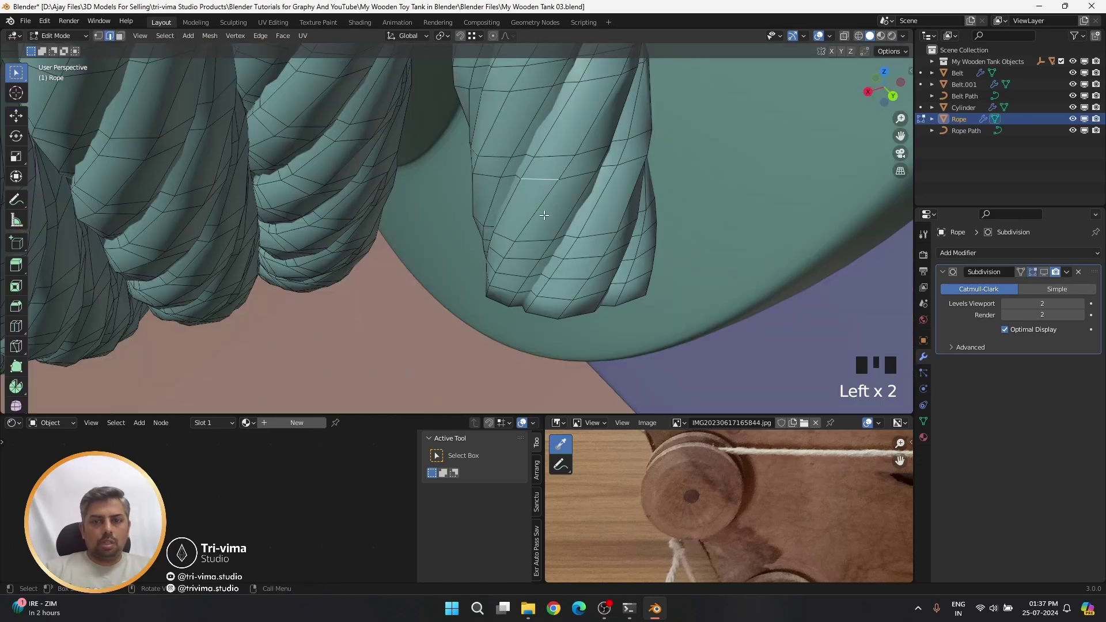
scroll(262, 224, "down", 5)
middle_click_drag(263, 224, 482, 136)
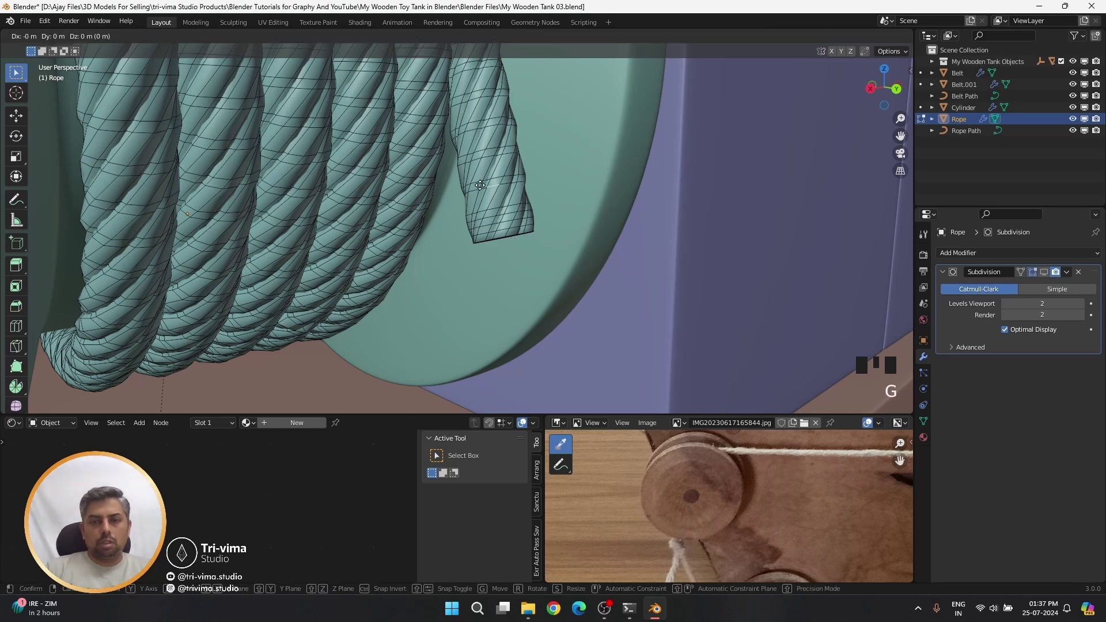
key("Tab")
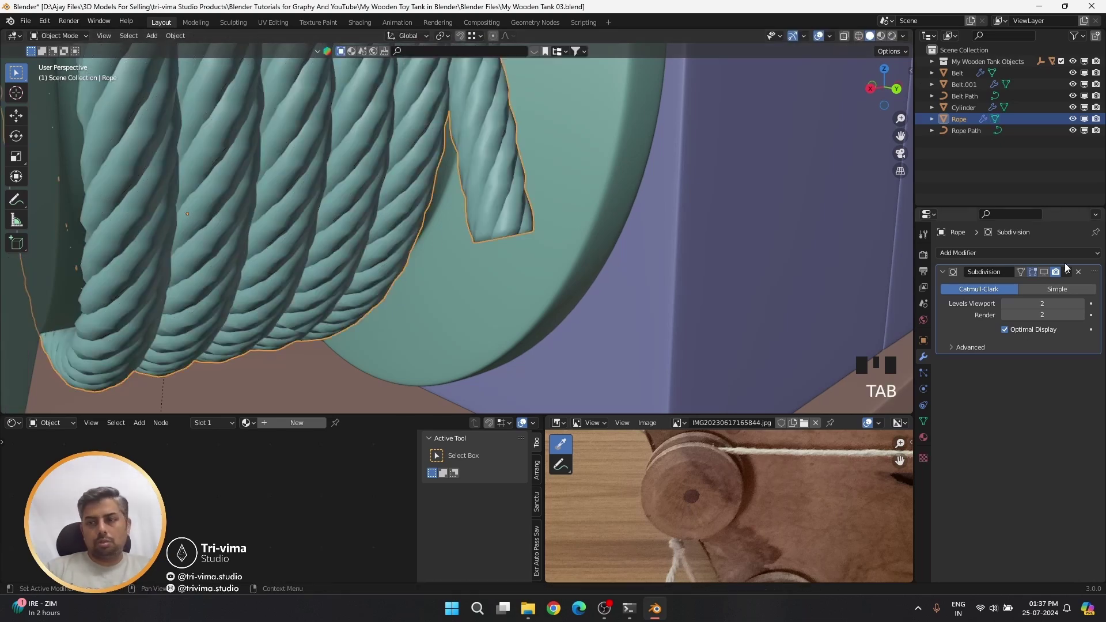
scroll(417, 233, "down", 20)
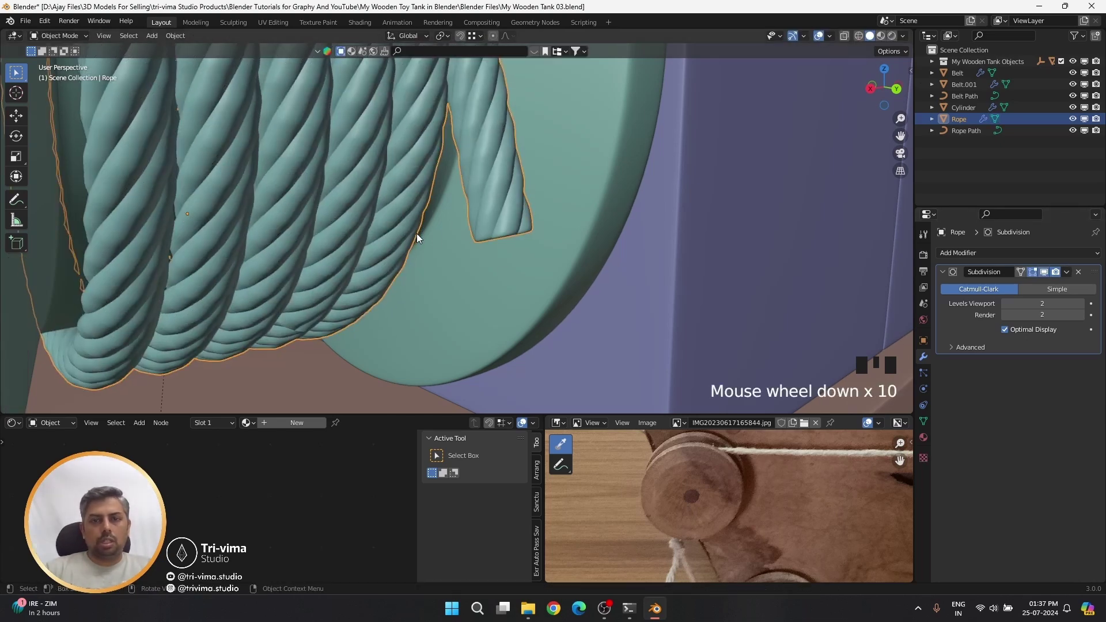
- Review the whole tank model with the tank body selected and save the file
middle_click_drag(417, 233, 486, 202, "shift")
scroll(488, 201, "down", 10)
middle_click_drag(301, 219, 507, 280, "shift")
scroll(605, 285, "up", 4)
left_click(554, 271)
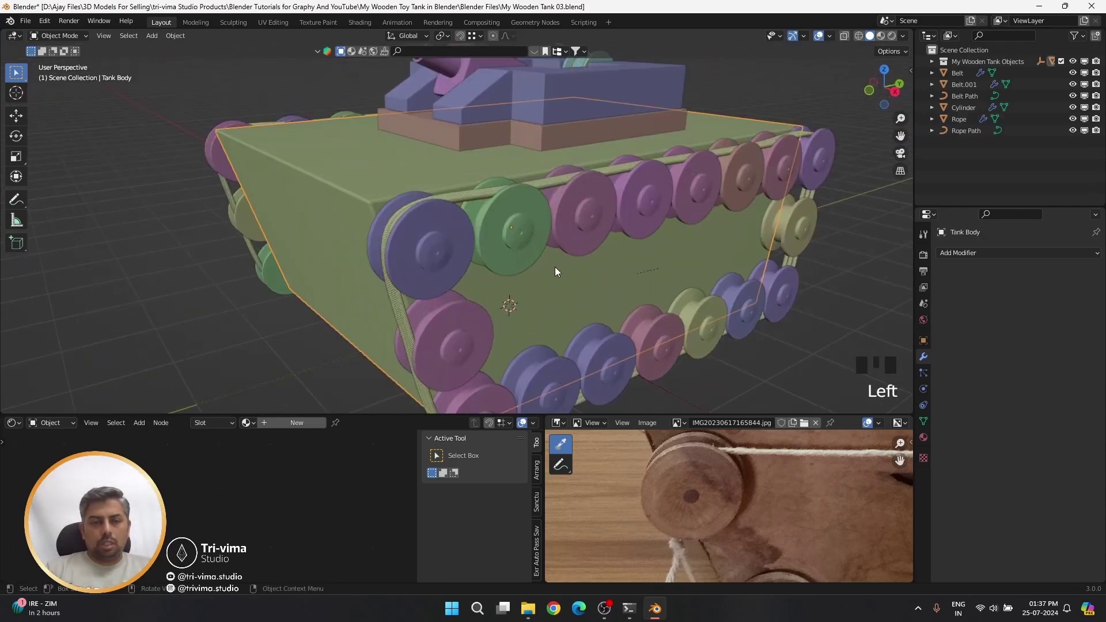
scroll(555, 267, "down", 4)
left_click(313, 299)
middle_click_drag(312, 300, 628, 249)
scroll(378, 241, "down", 4)
scroll(378, 240, "down", 5)
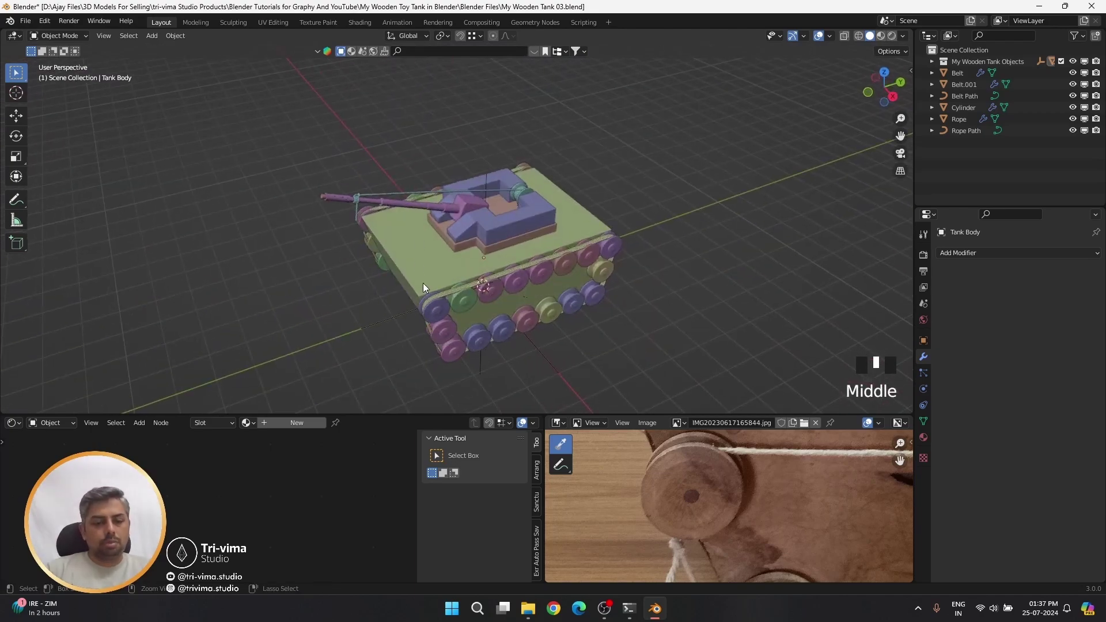
key("ctrl+s")
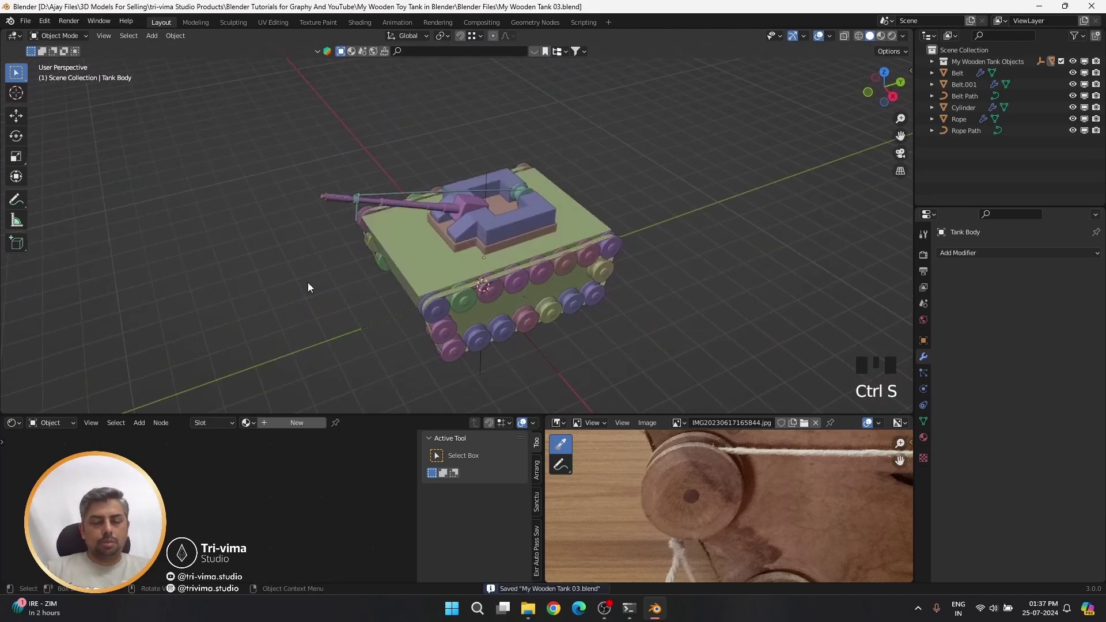